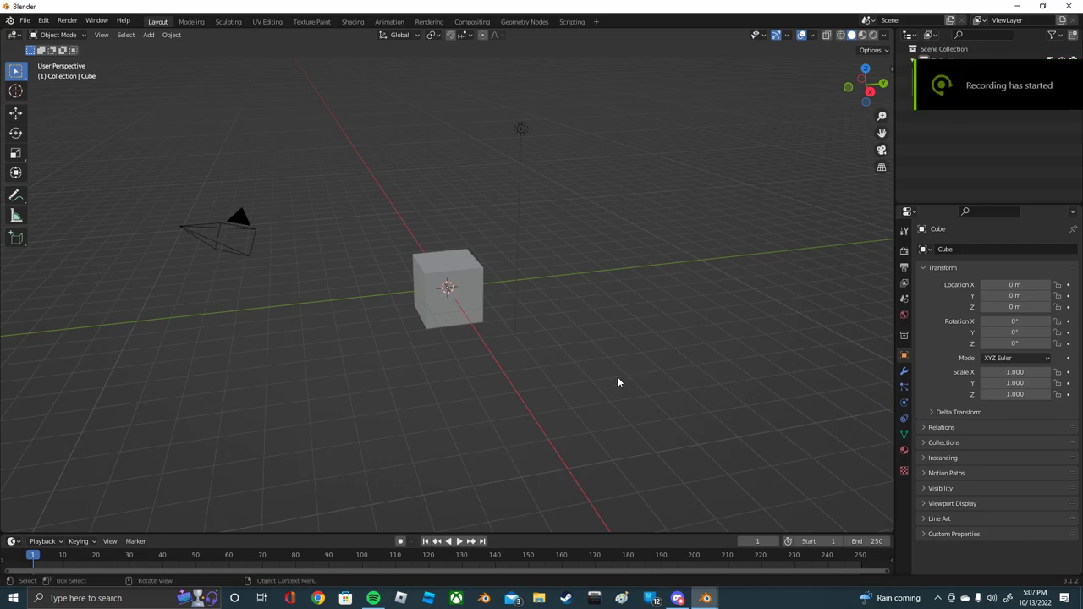
Step: Delete the default cube, camera and light to leave an empty scene
left_click_drag(215, 460, 553, 168)
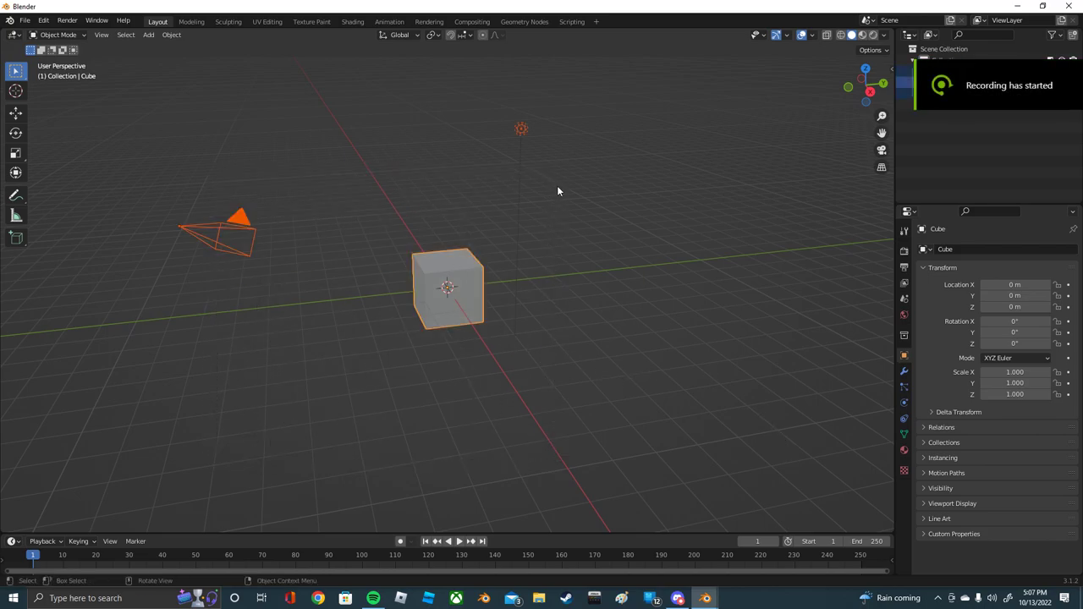
key("Delete")
left_click(71, 34)
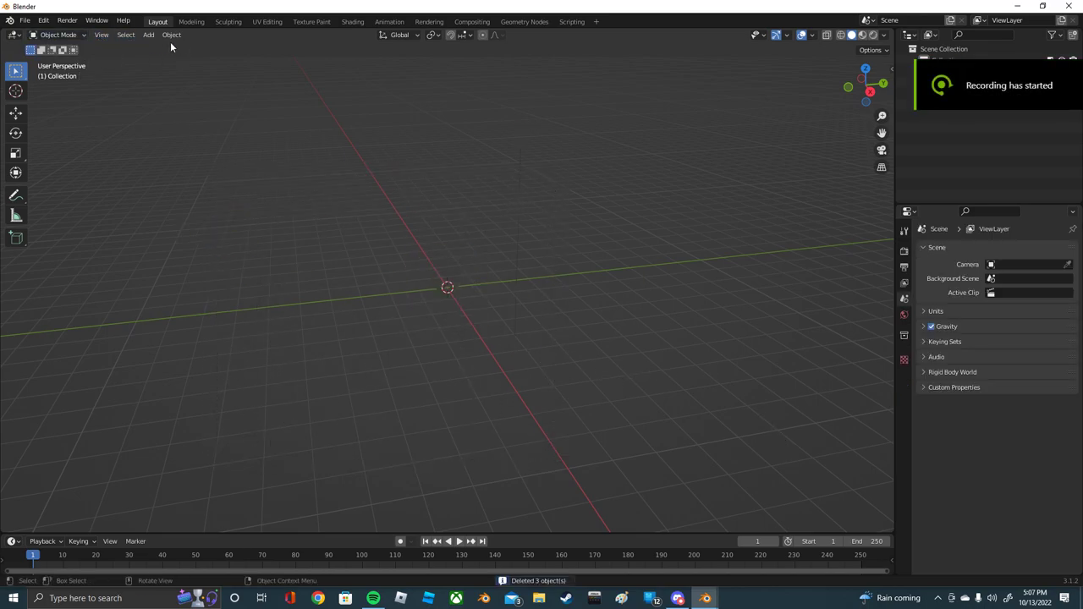
left_click(148, 34)
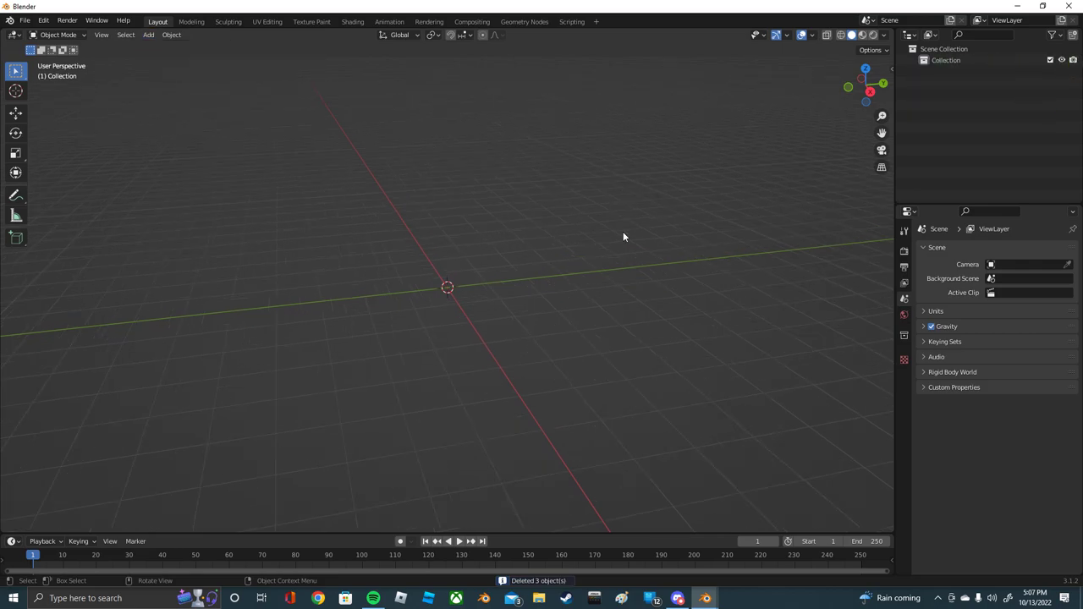
middle_click_drag(623, 237, 393, 138)
Step: In Right view, add key-west-boats-244-cc-bluewater.png from Downloads as a reference image
left_click(872, 88)
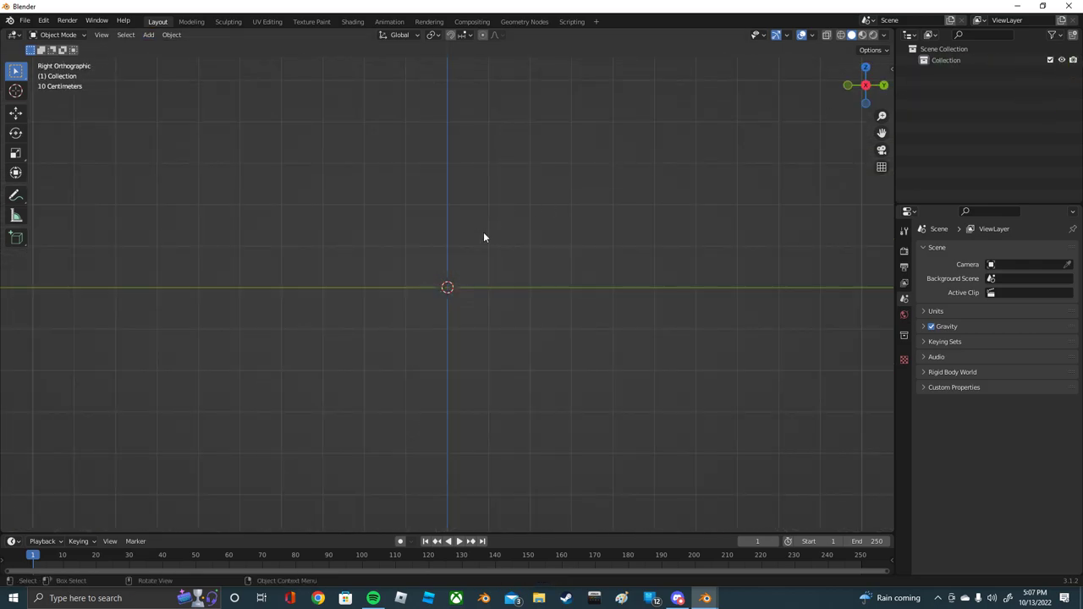
key("shift+a")
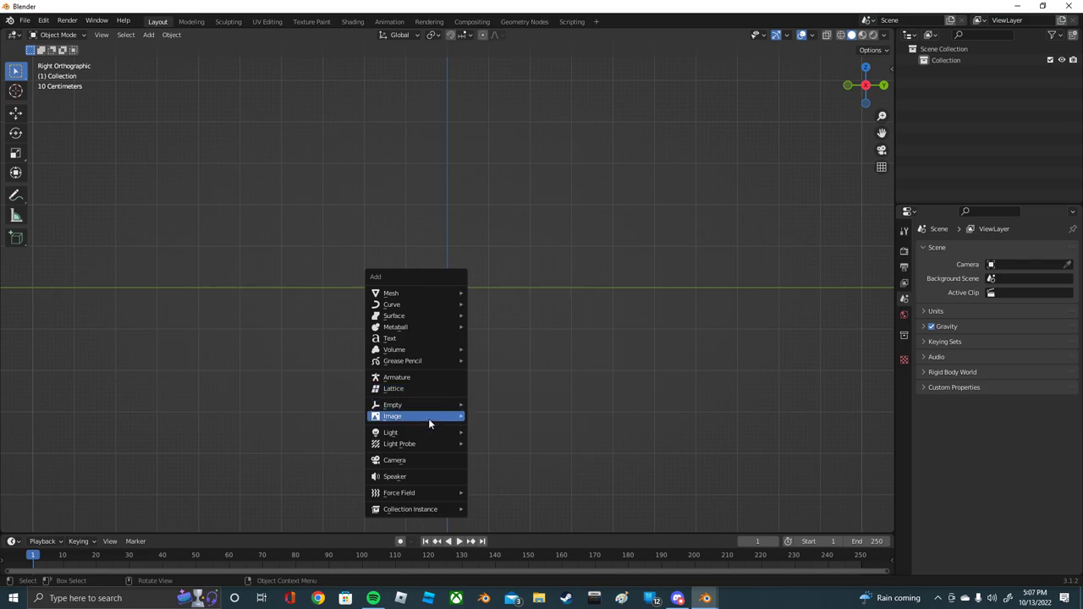
mouse_move(415, 416)
left_click(502, 415)
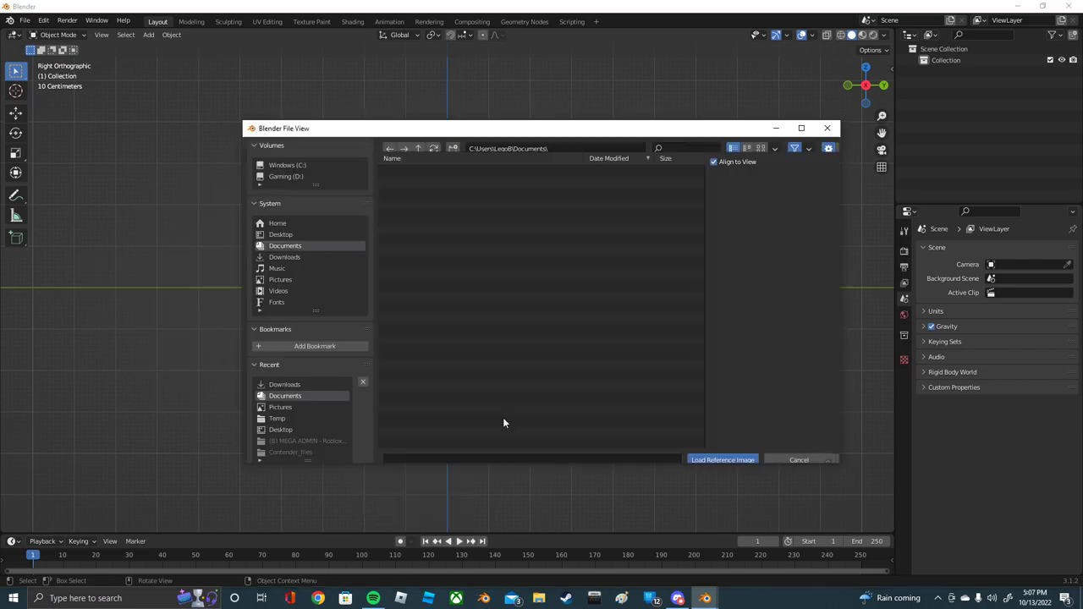
left_click(328, 258)
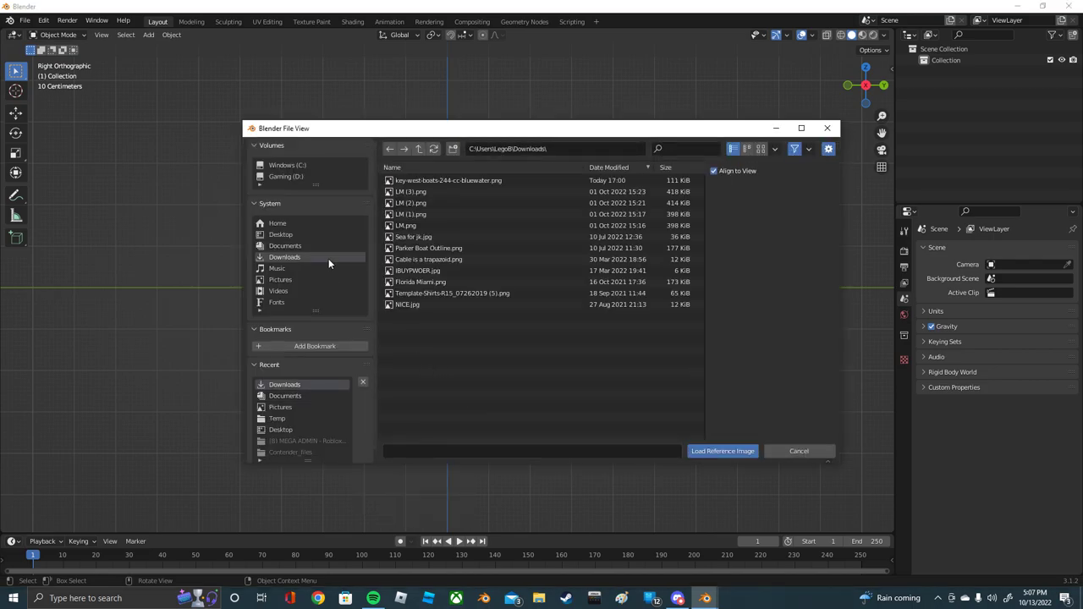
left_click(423, 180)
left_click(723, 451)
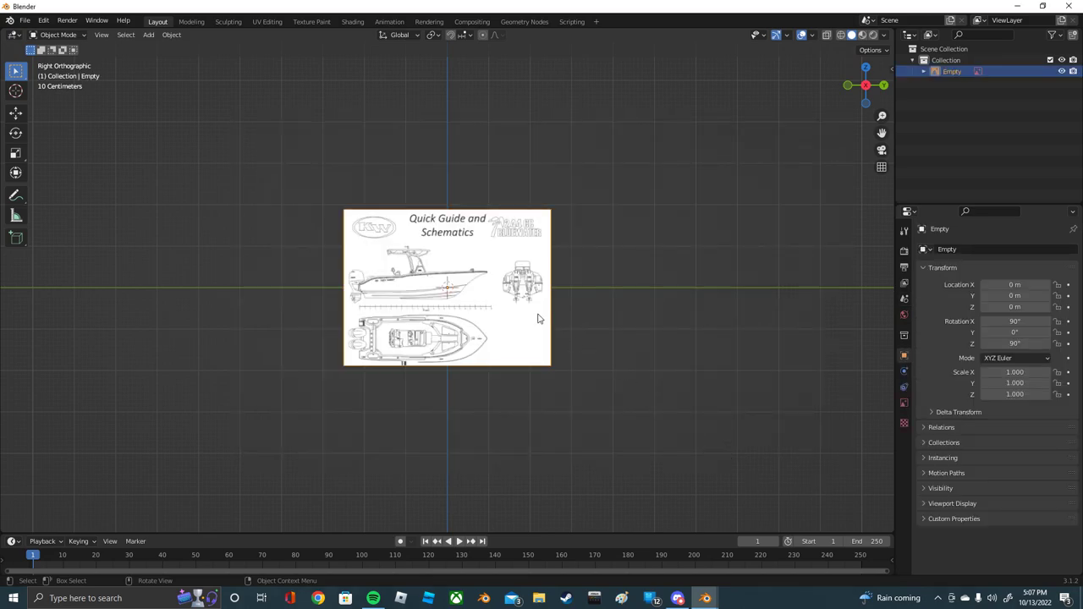
Step: Raise the blueprint on Z, then paste a copy and rotate it 90° flat
left_click(16, 119)
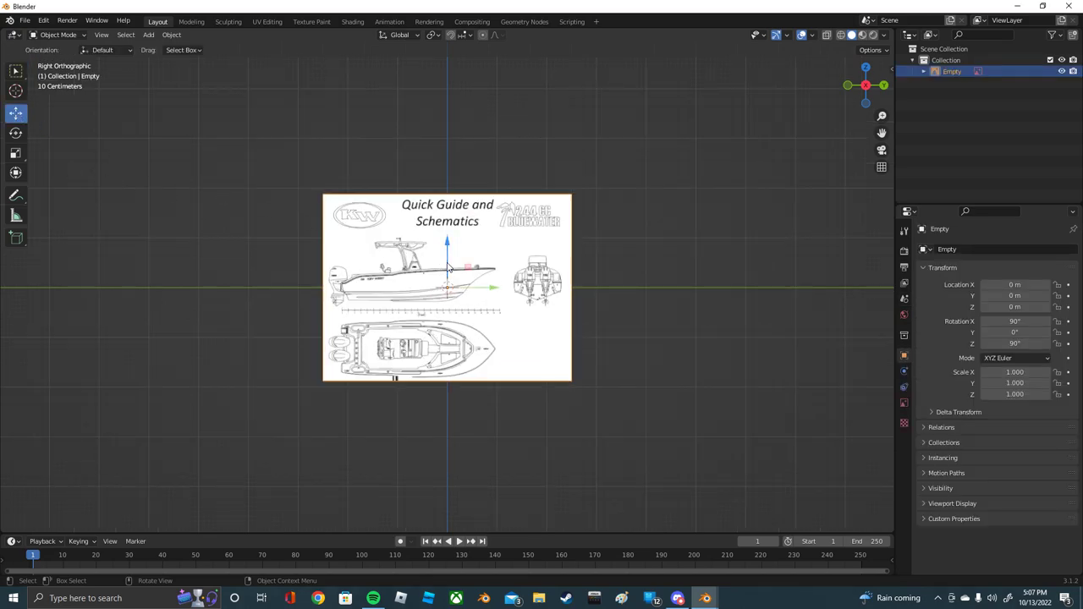
left_click_drag(448, 267, 448, 249)
mouse_move(448, 249)
middle_mouse_down()
mouse_move(574, 253)
mouse_move(564, 250)
middle_mouse_up()
key("ctrl+v")
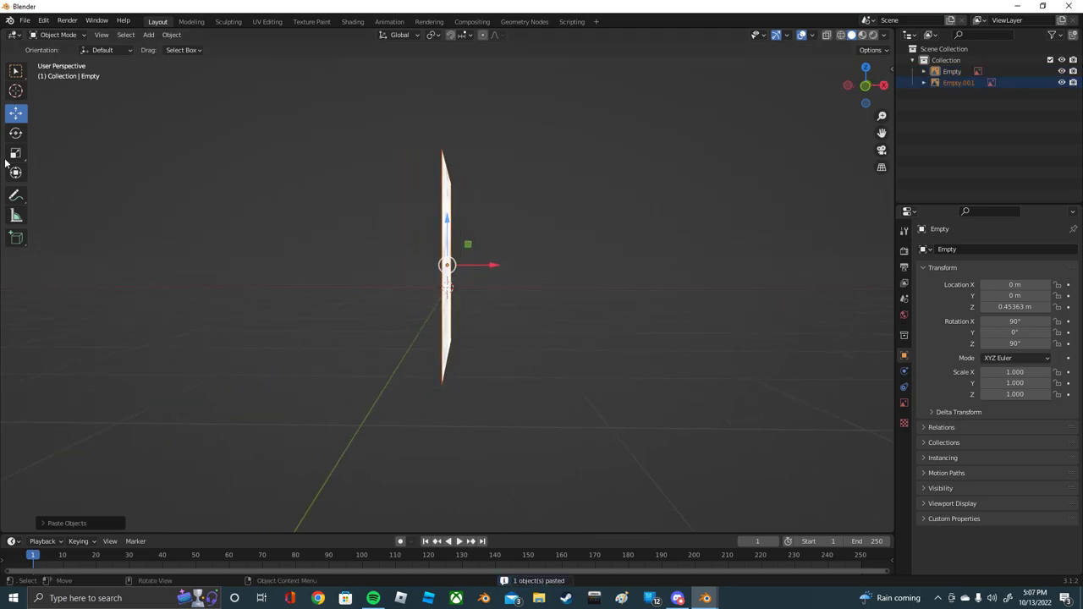
left_click(15, 133)
left_click_drag(475, 236, 263, 192)
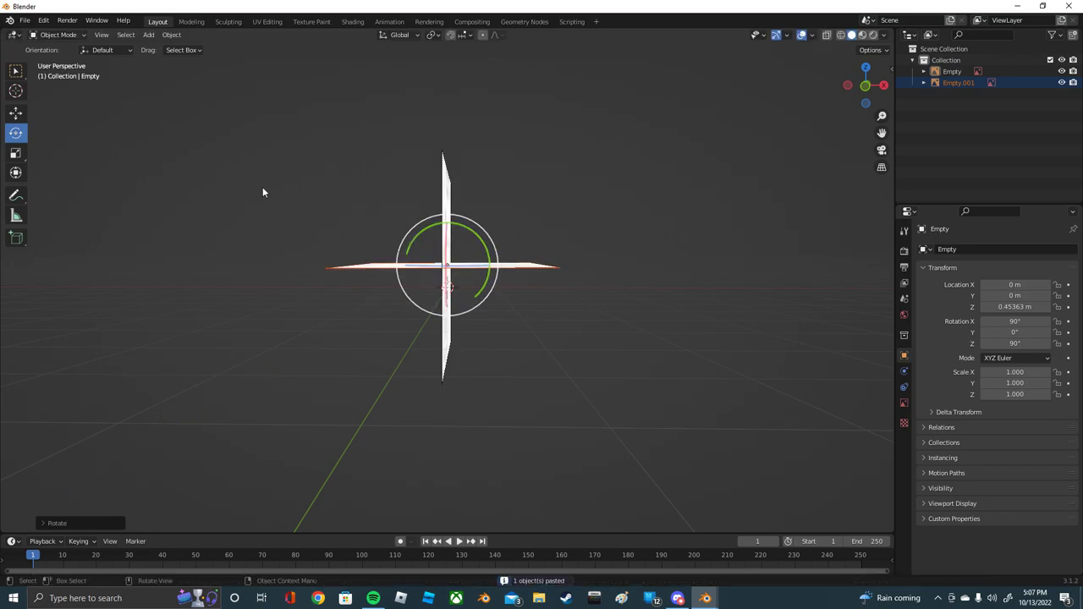
Step: Lower and shift the flat blueprint copy into place across the upright one
left_click(16, 115)
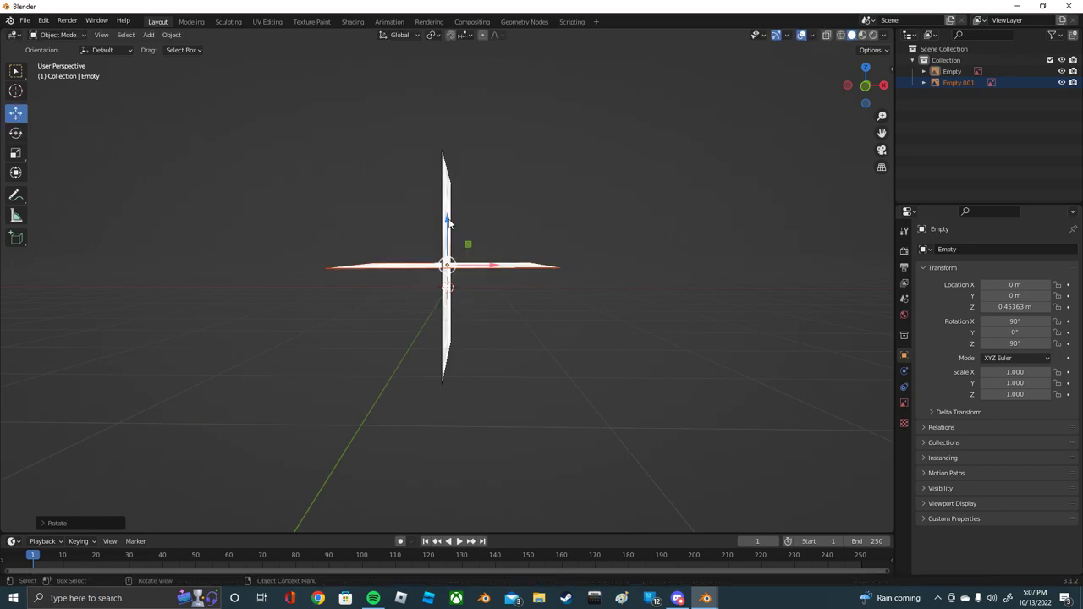
left_click_drag(448, 222, 451, 243)
mouse_move(450, 243)
middle_mouse_down()
mouse_move(344, 252)
mouse_move(213, 306)
middle_mouse_up()
left_click_drag(408, 300, 440, 287)
mouse_move(655, 294)
middle_mouse_down()
mouse_move(594, 245)
mouse_move(474, 195)
middle_mouse_up()
key("shift+a")
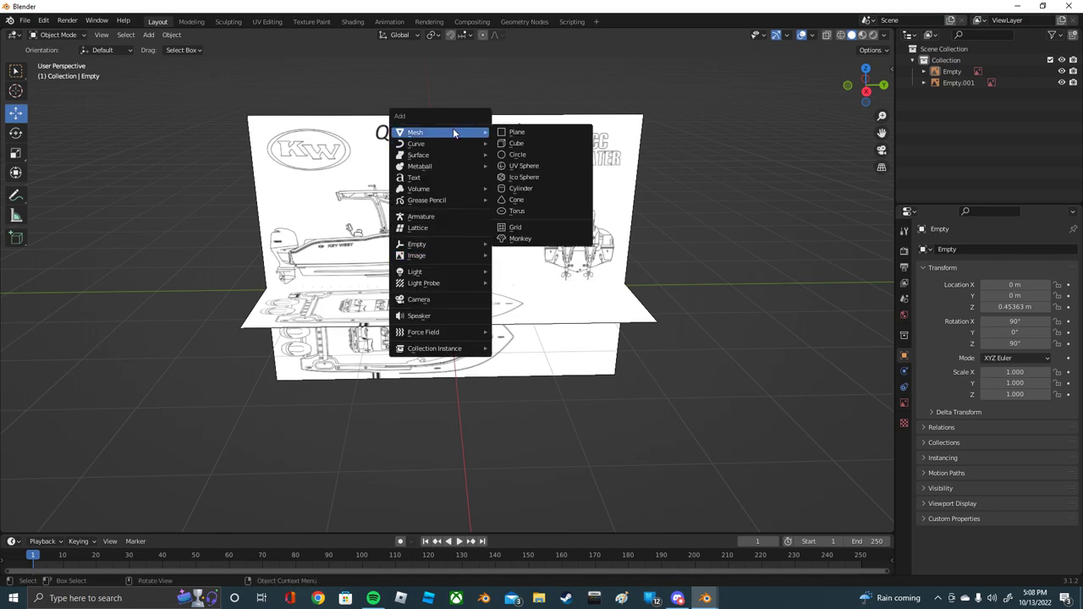
Step: Add a Plane mesh and enter Edit Mode on it
left_click(555, 134)
left_click(58, 35)
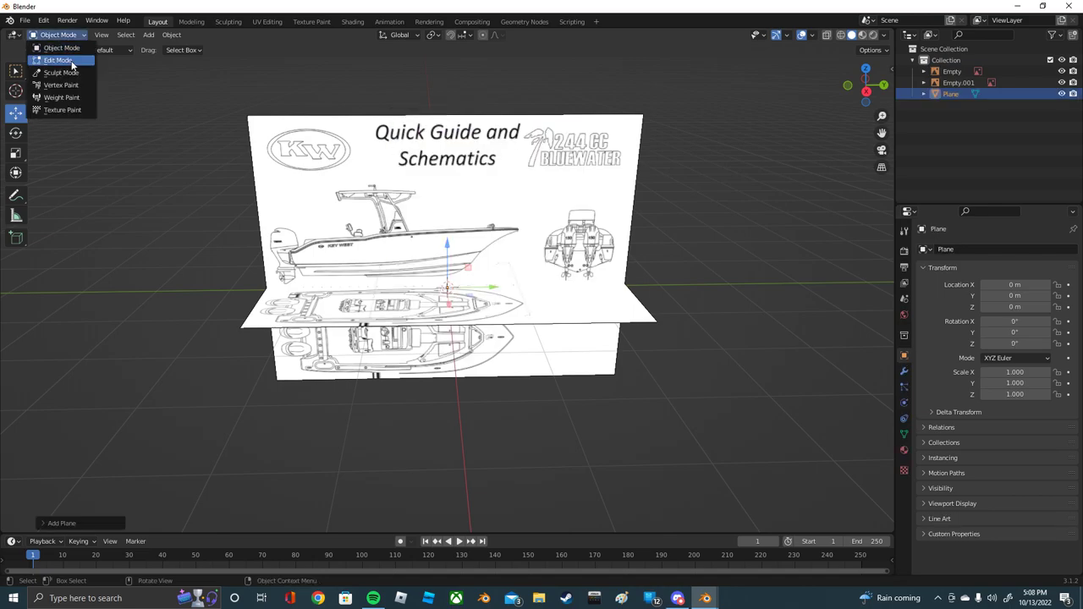
left_click(55, 58)
mouse_move(508, 194)
middle_mouse_down()
mouse_move(553, 179)
mouse_move(533, 272)
mouse_move(519, 194)
middle_mouse_up()
right_click(550, 157)
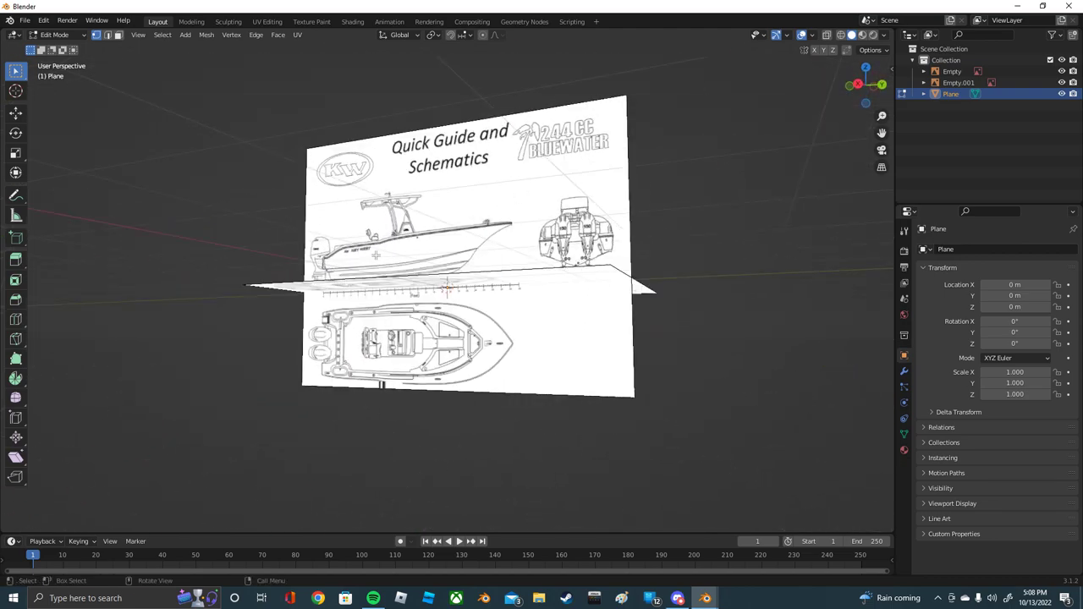
Step: Frame the side-view blueprint in Right view and move the plane geometry onto the hull
key("KP_3")
key("KP_Decimal")
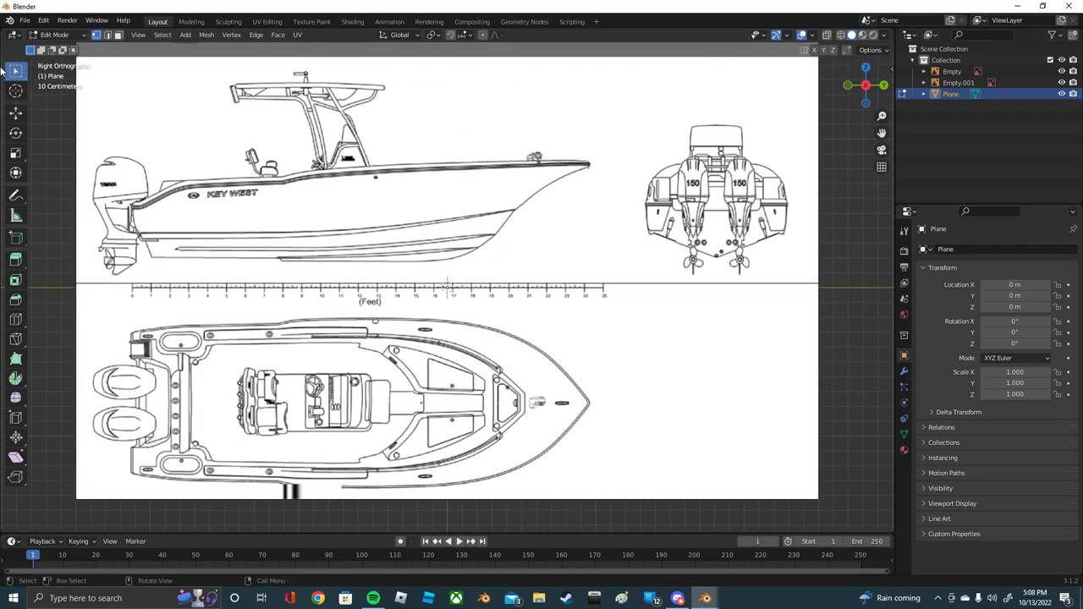
left_click(16, 112)
left_click_drag(325, 266, 301, 226)
Step: Extrude vertices along the hull bottom to the bottom stern corner
scroll(203, 241, "up", 3)
scroll(203, 241, "up", 3)
scroll(203, 241, "up", 2)
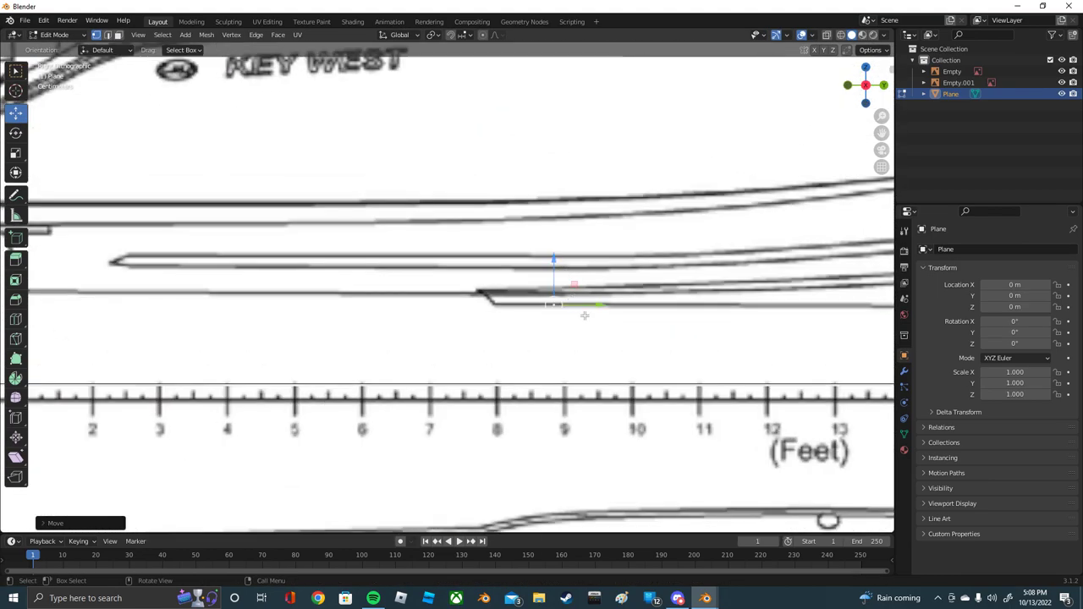
key("e")
left_click(527, 314)
key("e")
left_click(512, 305)
key("e")
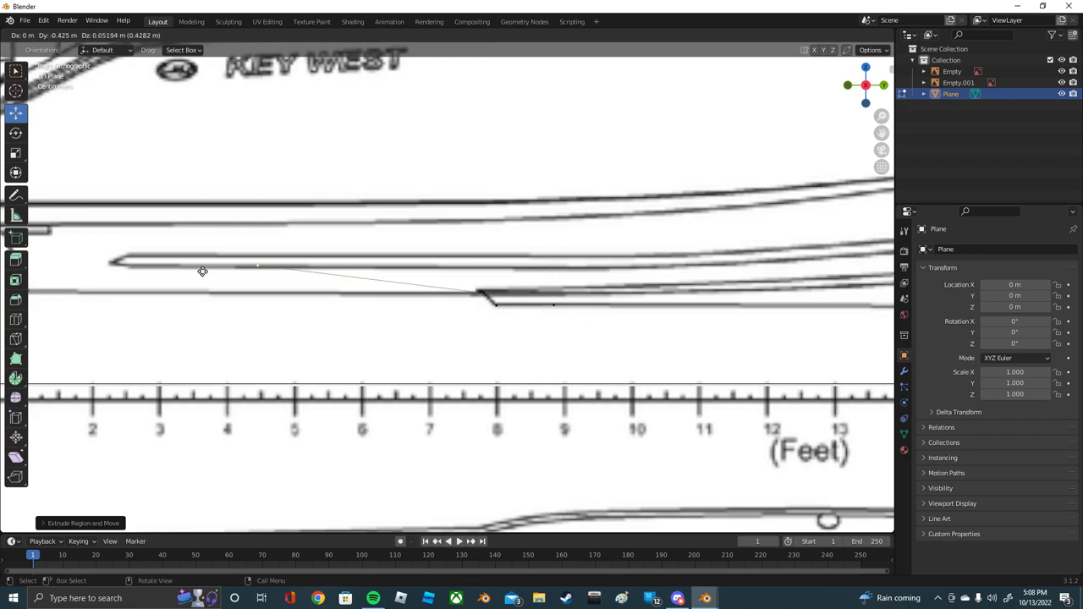
left_click(207, 303)
middle_click_drag(237, 317, 615, 335, "shift")
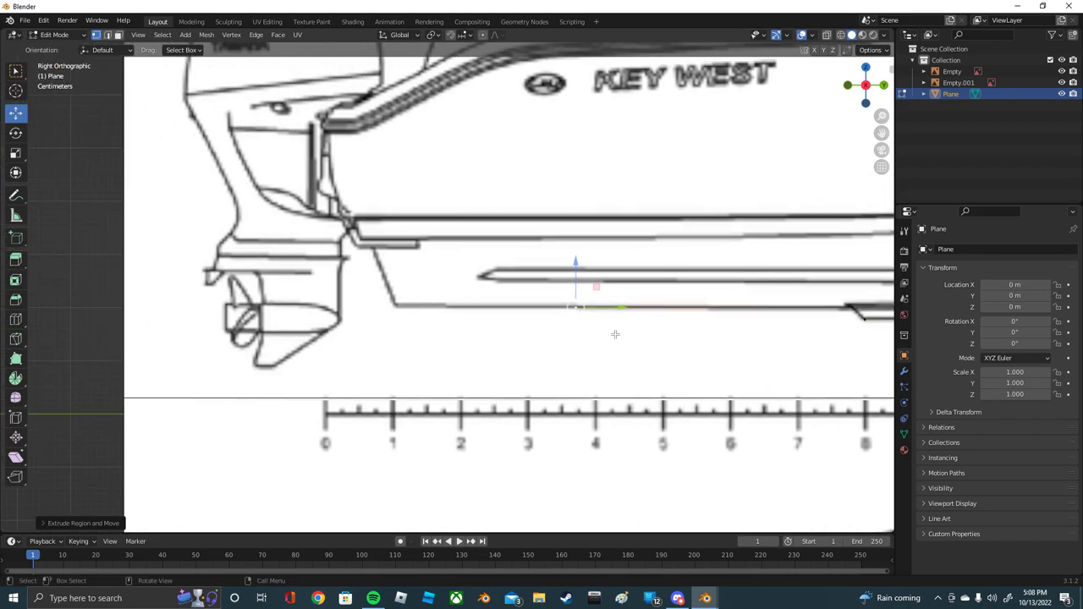
key("e")
left_click(432, 334)
Step: Extrude and adjust vertices up the transom outline beside the outboard motor
key("e")
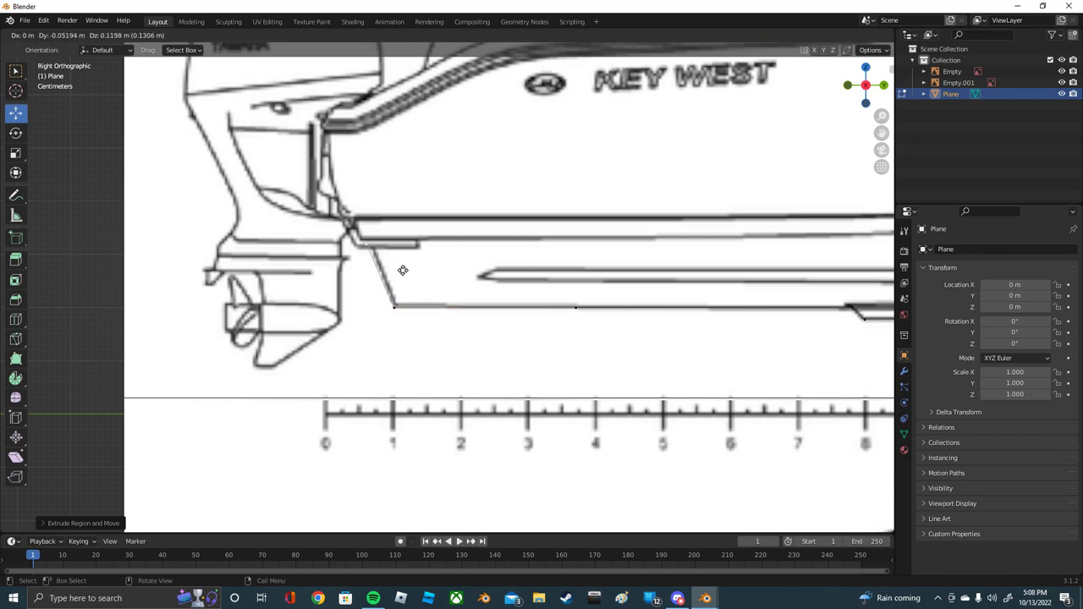
left_click(408, 275)
key("e")
left_click(365, 258)
key("g")
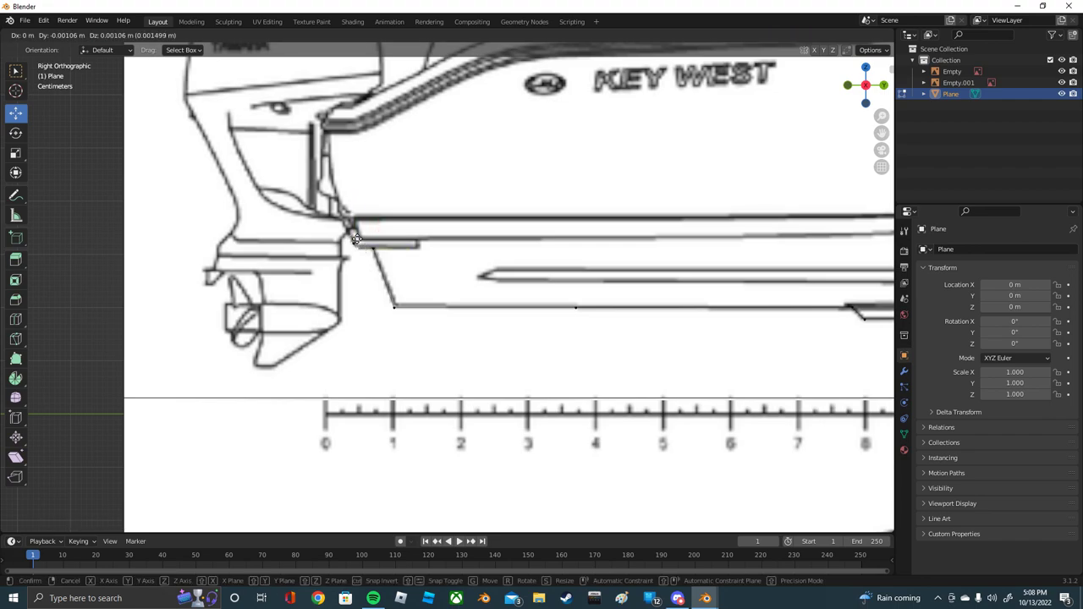
left_click(356, 234)
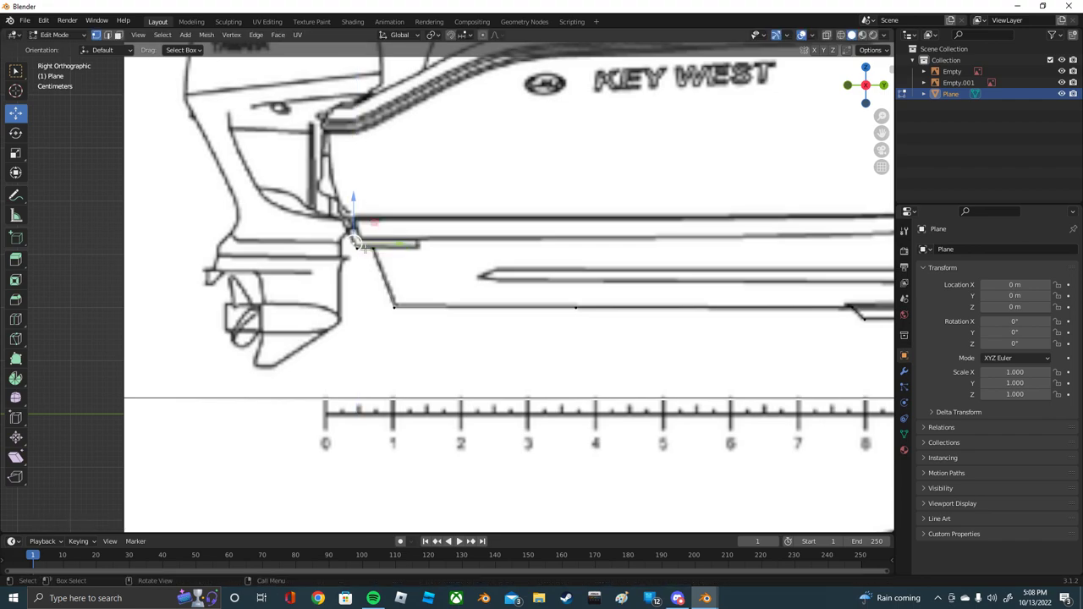
key("e")
left_click(366, 243)
key("g")
left_click(383, 248)
key("e")
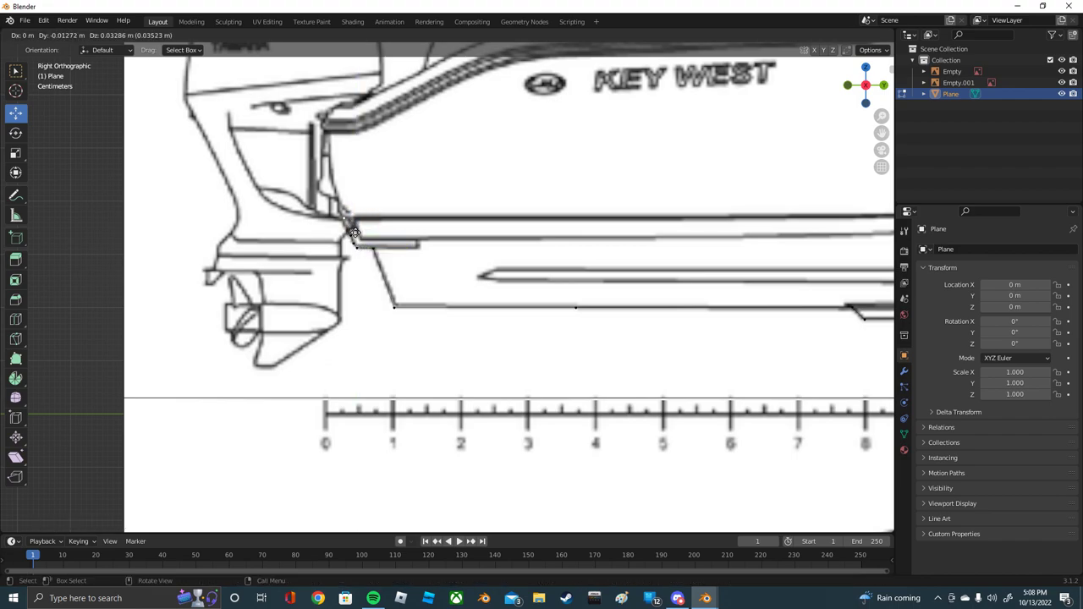
left_click(355, 233)
key("e")
left_click(350, 220)
Step: Extend the chain to the stern's top corner and onto the hull's upper edge
key("e")
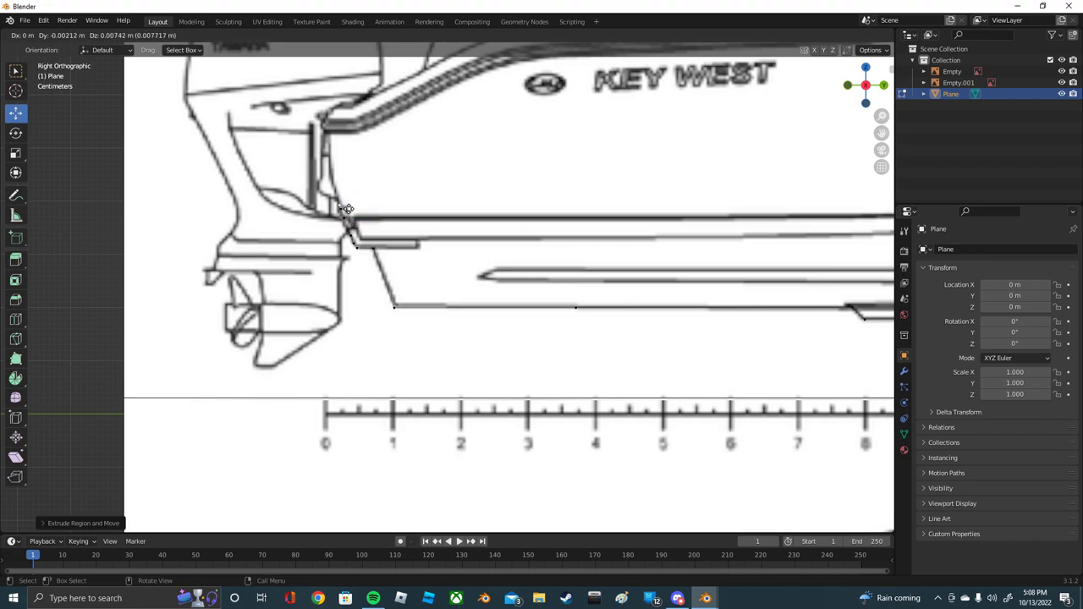
left_click(342, 192)
key("e")
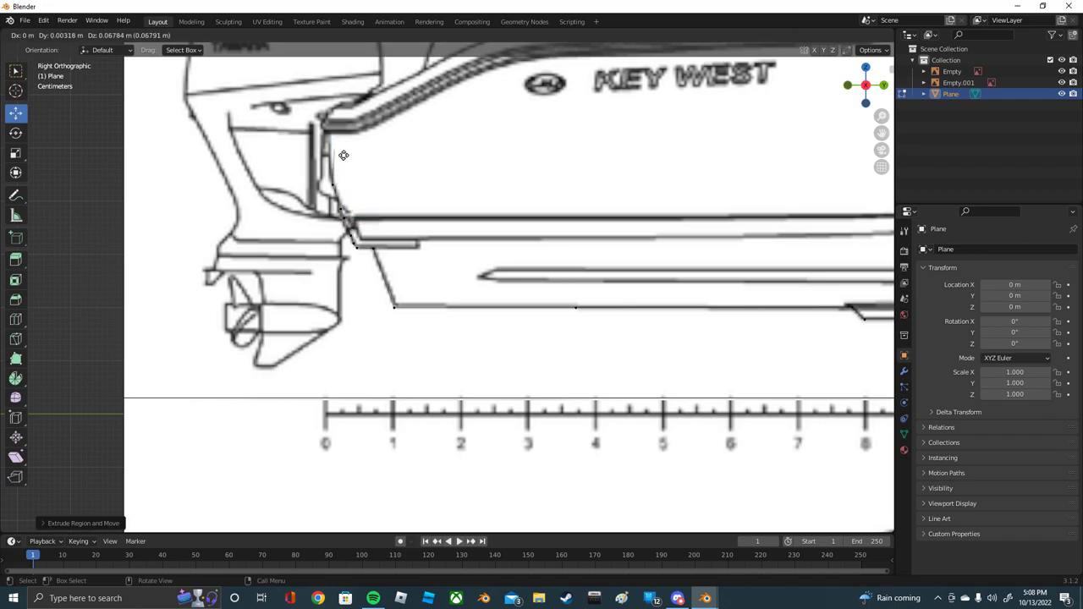
left_click(340, 141)
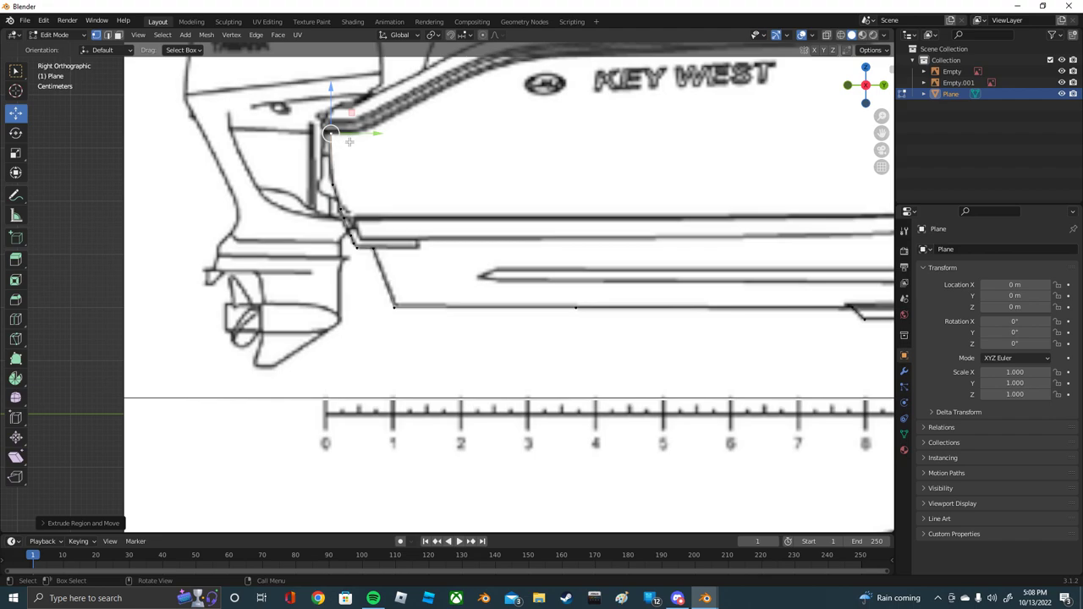
key("e")
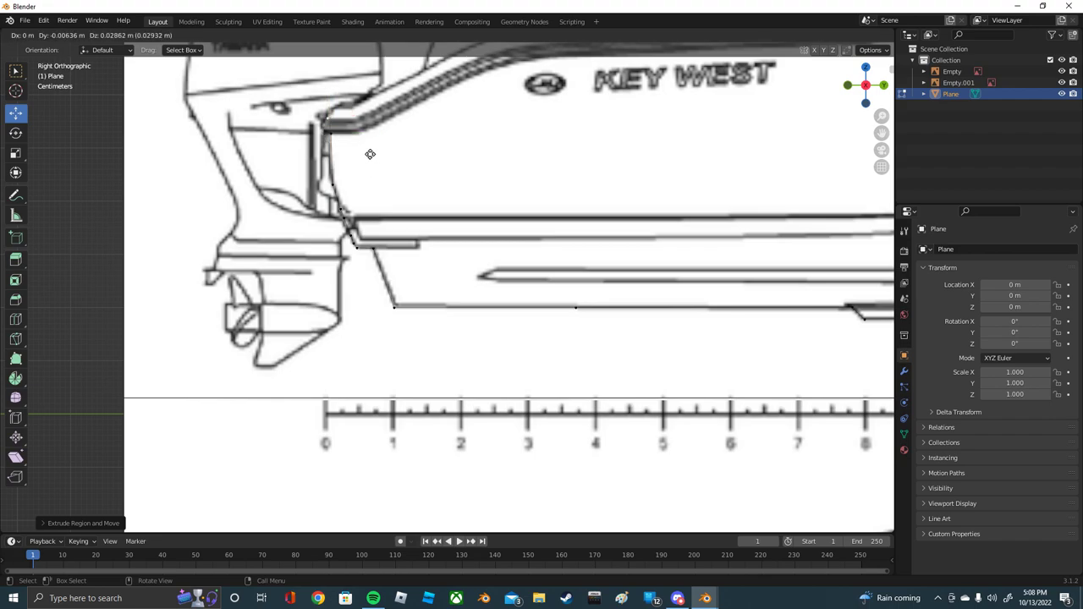
left_click(342, 146)
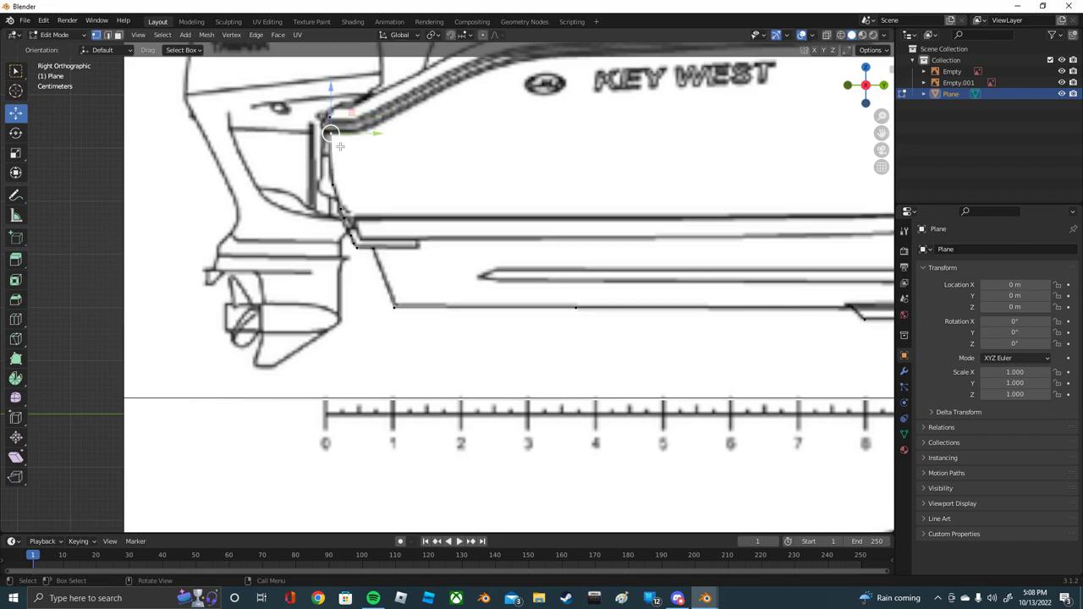
key("g")
key("y")
left_click(347, 139)
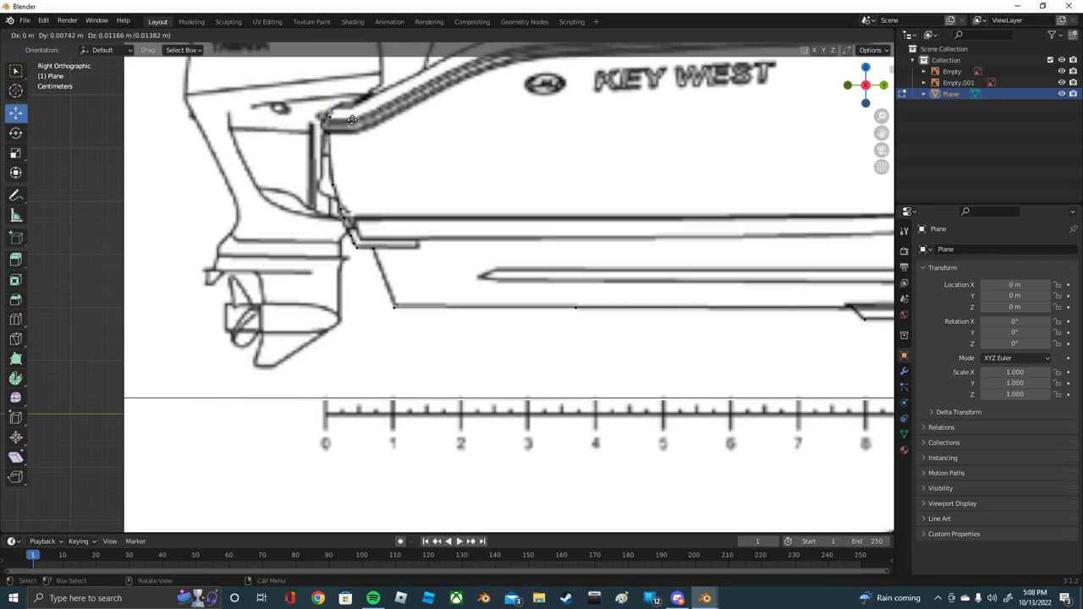
key("e")
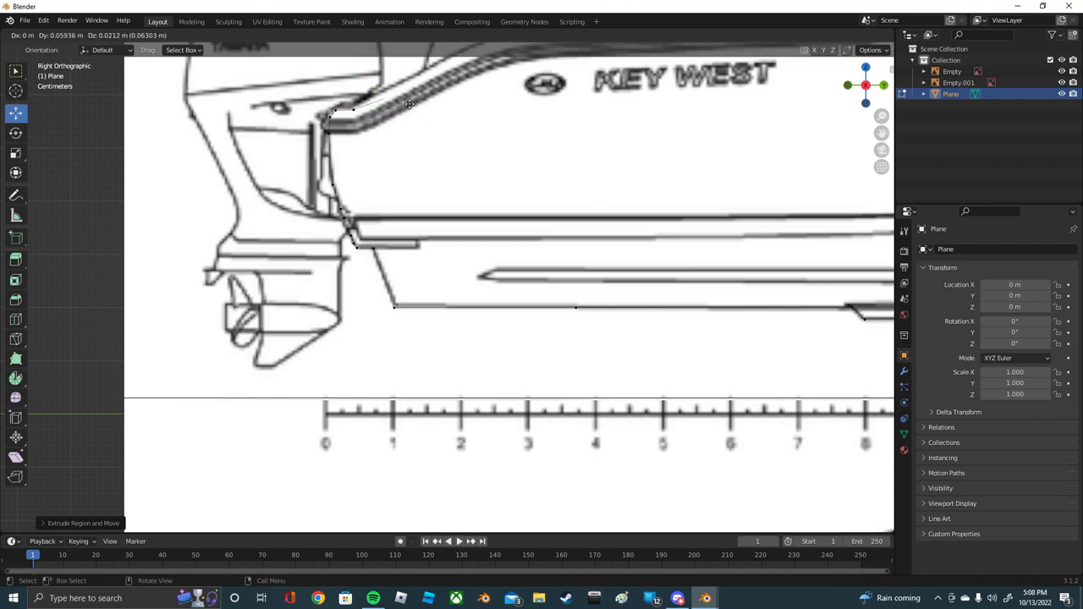
left_click(421, 90)
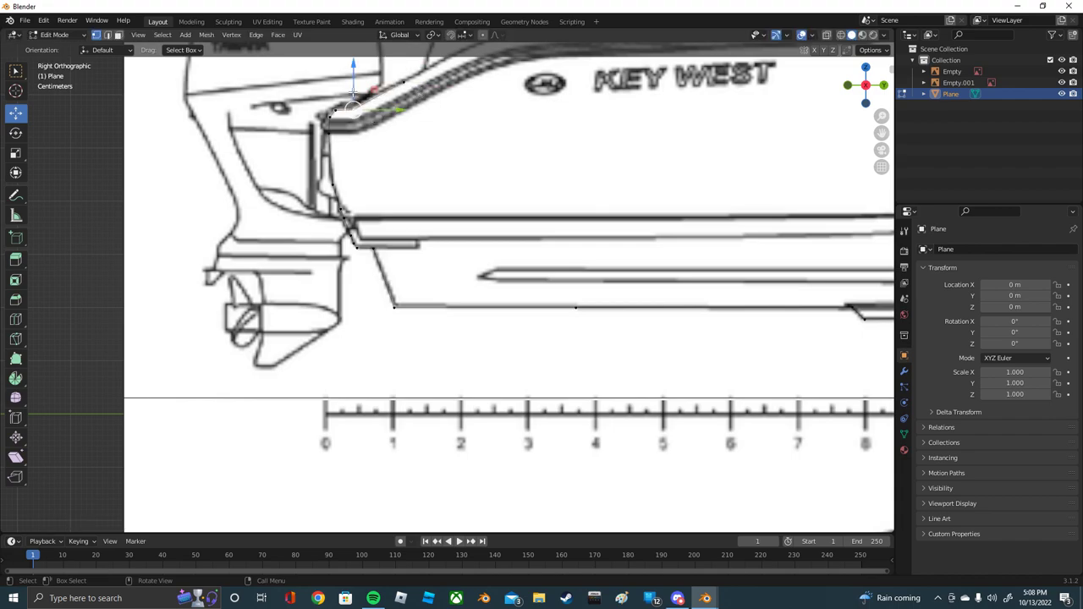
Step: Extrude vertices along the gunwale line forward toward the KEY WEST lettering
middle_click_drag(414, 122, 347, 169, "shift")
key("e")
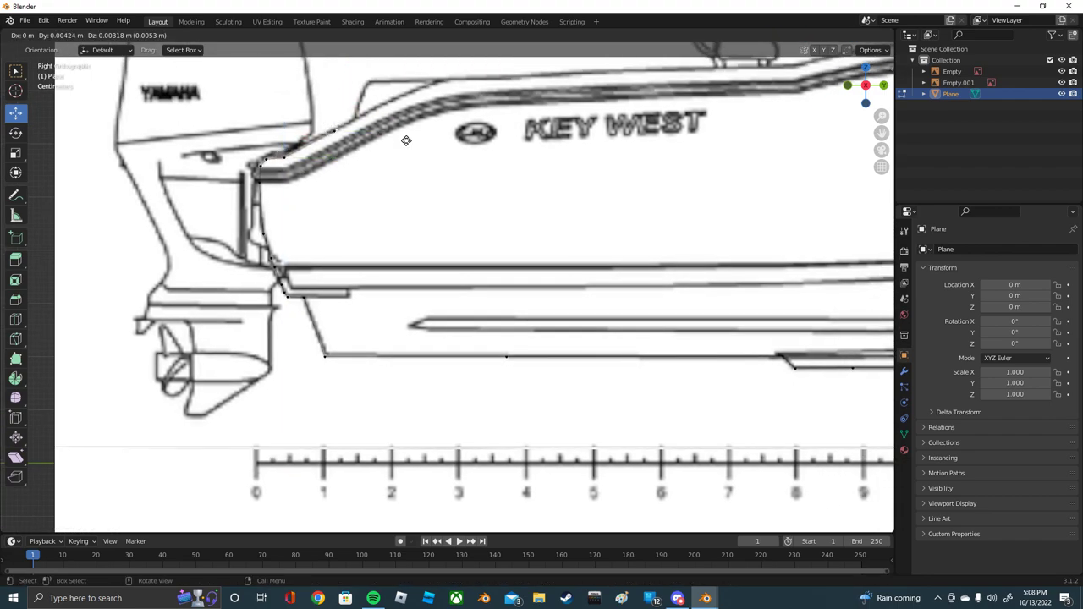
left_click(436, 129)
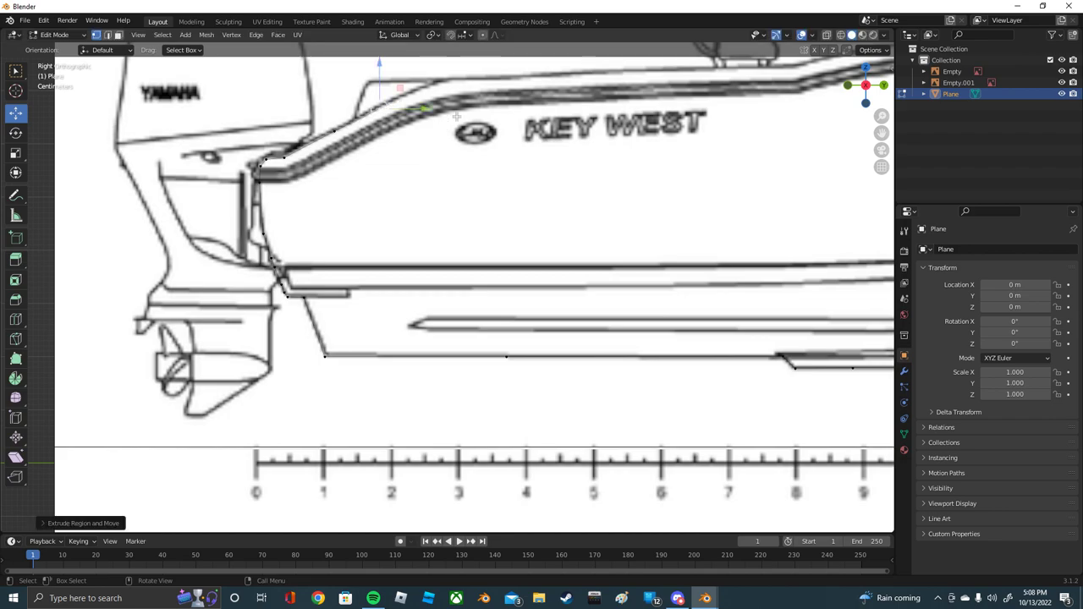
key("e")
left_click(509, 88)
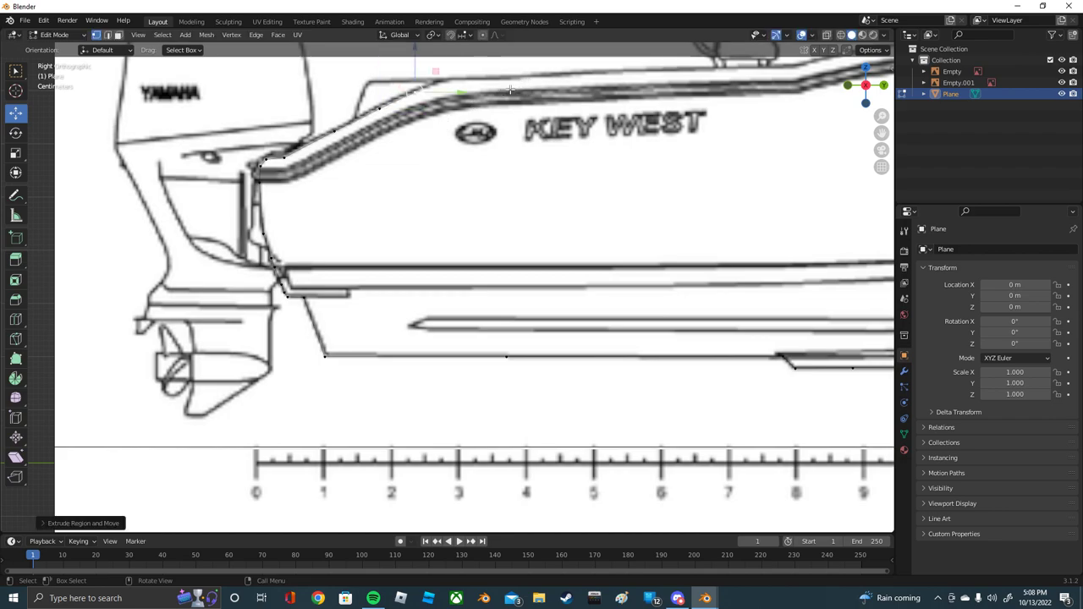
key("e")
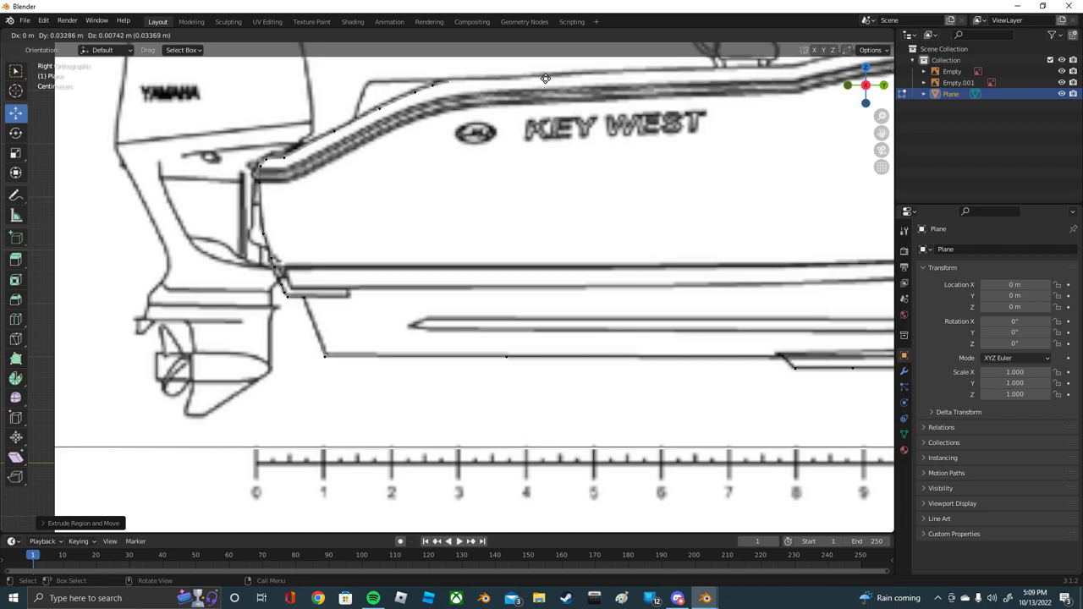
left_click(546, 79)
key("e")
left_click(563, 77)
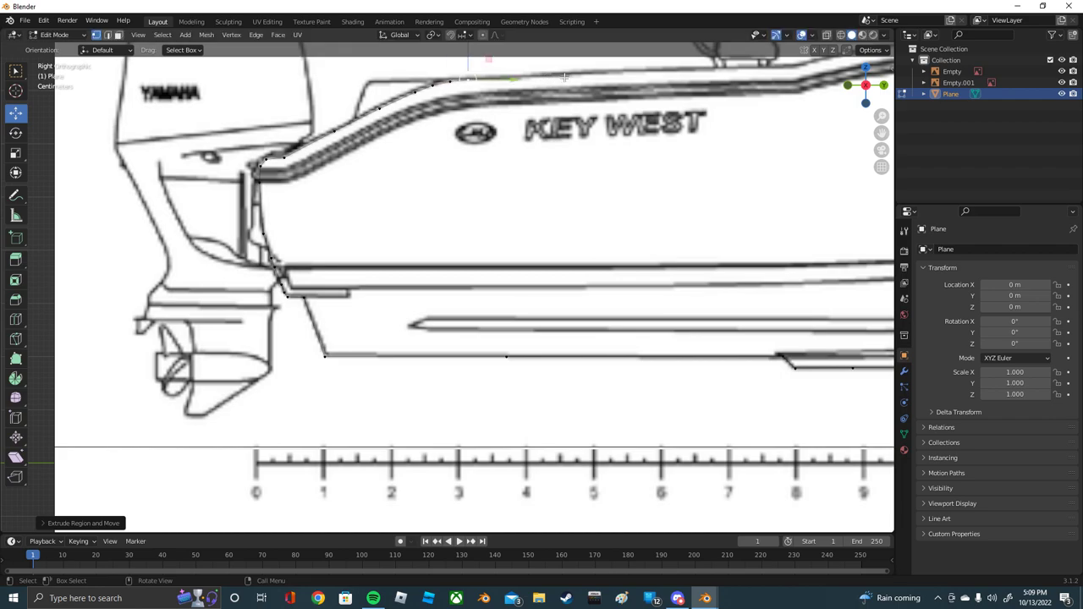
middle_click_drag(564, 77, 296, 161, "shift")
scroll(229, 148, "up", 2)
key("e")
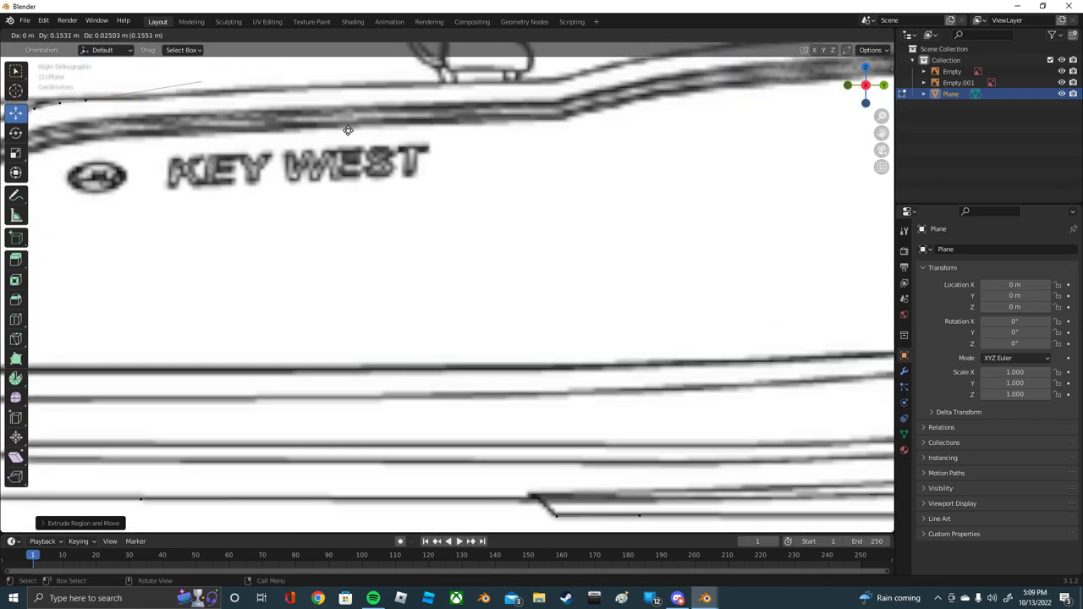
left_click(677, 131)
scroll(592, 127, "down", 1)
scroll(556, 126, "down", 1)
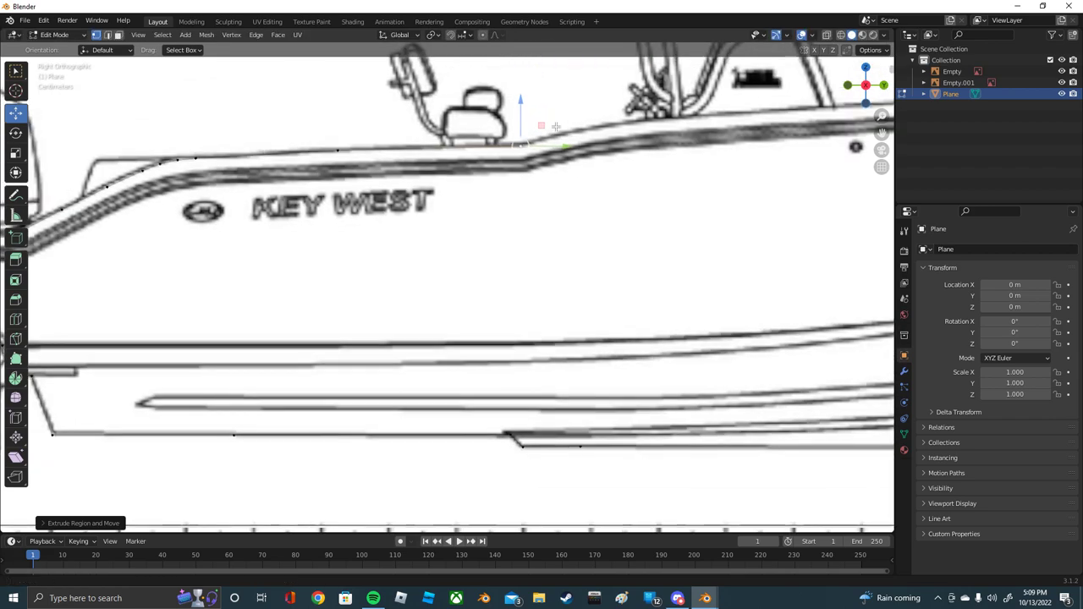
Step: Continue the gunwale vertices past the console, cancelling two misplaced extrusions
middle_click_drag(555, 126, 484, 172, "shift")
key("e")
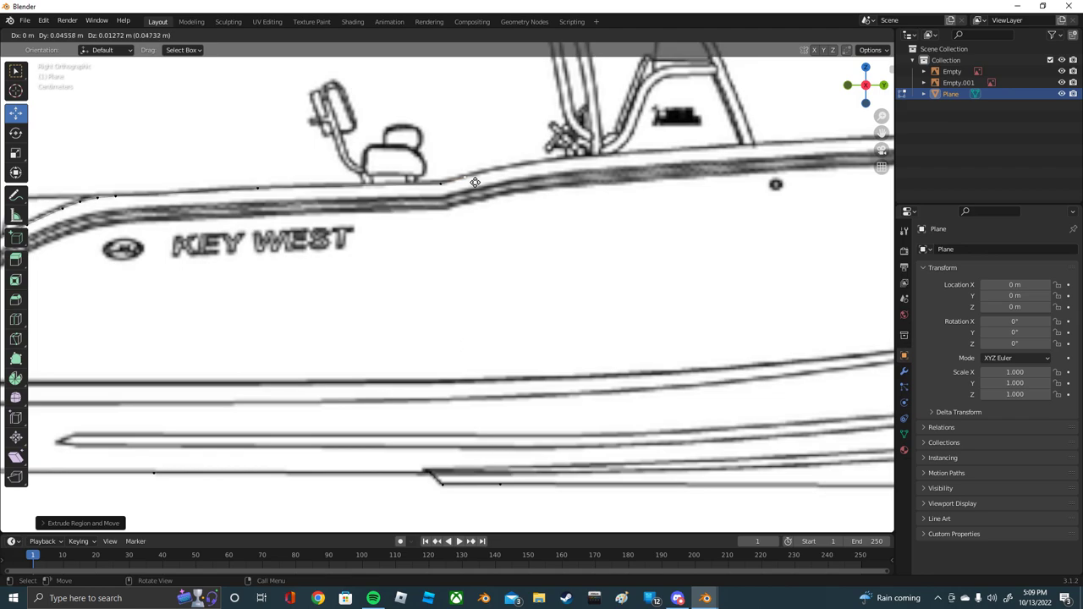
left_click(475, 182)
key("e")
left_click(514, 174)
key("e")
left_click(558, 166)
key("e")
left_click(607, 161)
middle_click_drag(801, 158, 601, 166, "shift")
key("e")
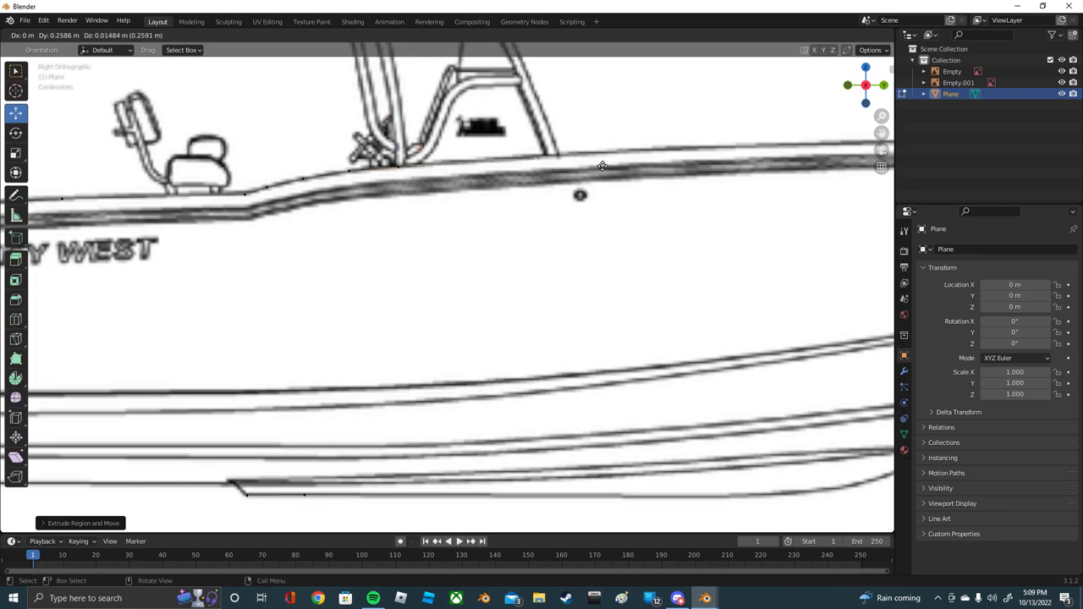
right_click(520, 170)
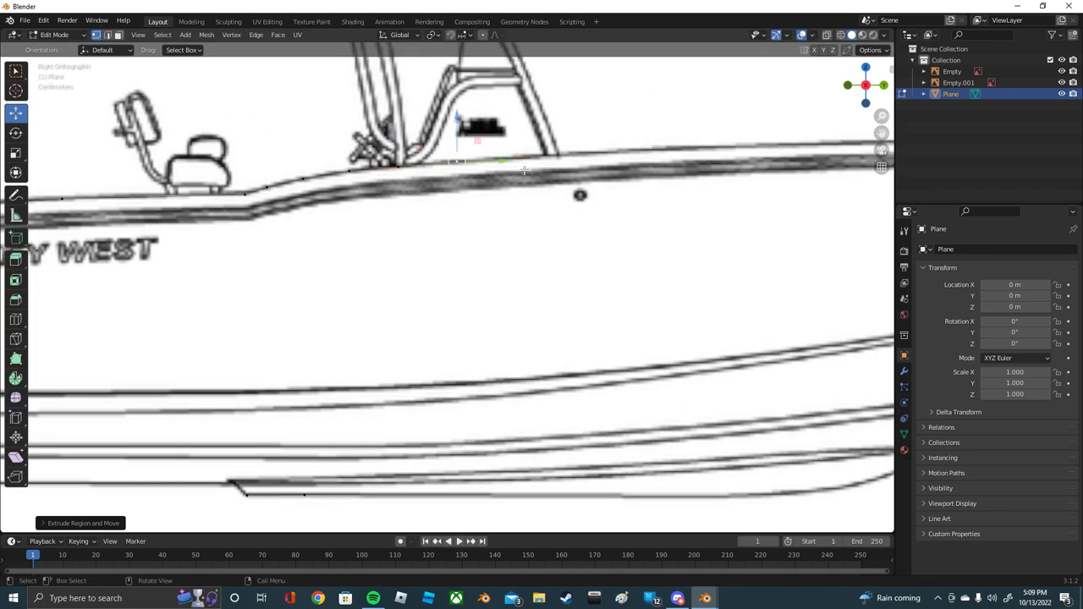
key("e")
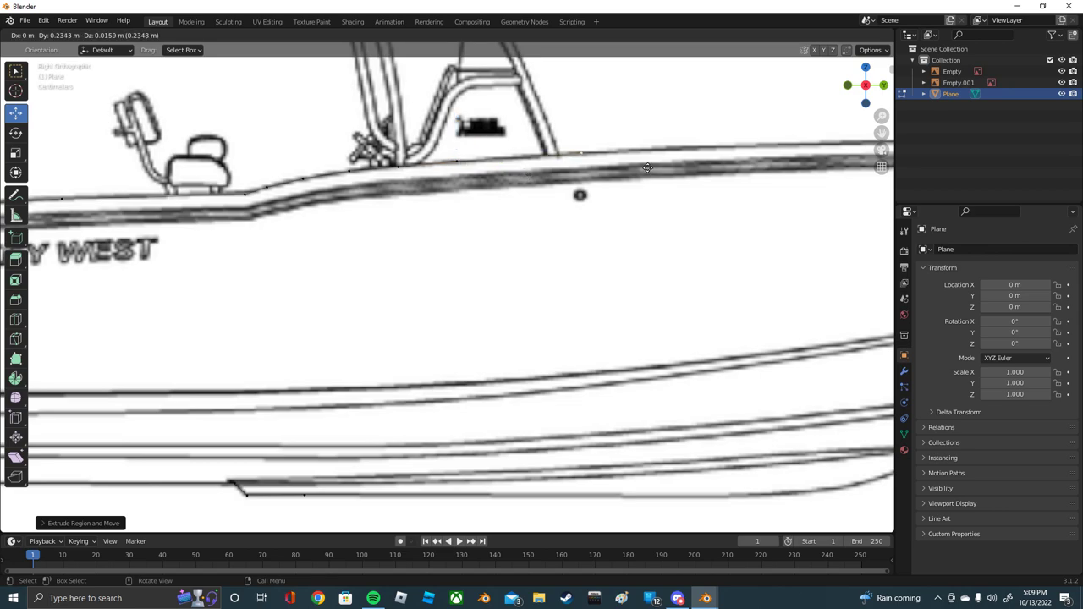
right_click(735, 164)
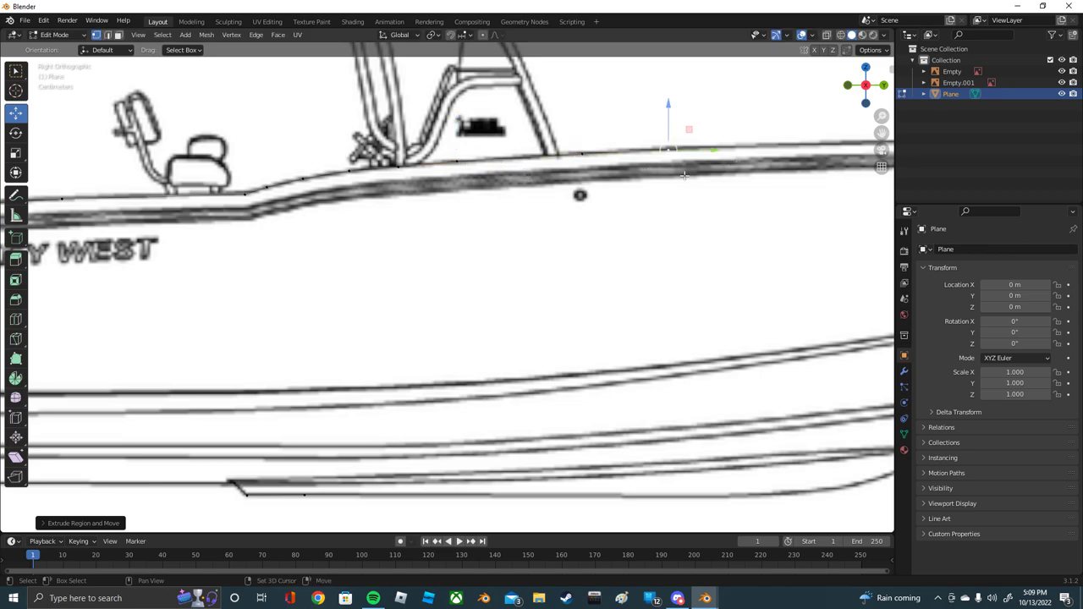
middle_click_drag(736, 164, 366, 178, "shift")
Step: Extrude vertices along the bow rail to the bow tip and start down the bow
key("e")
left_click(490, 175)
key("e")
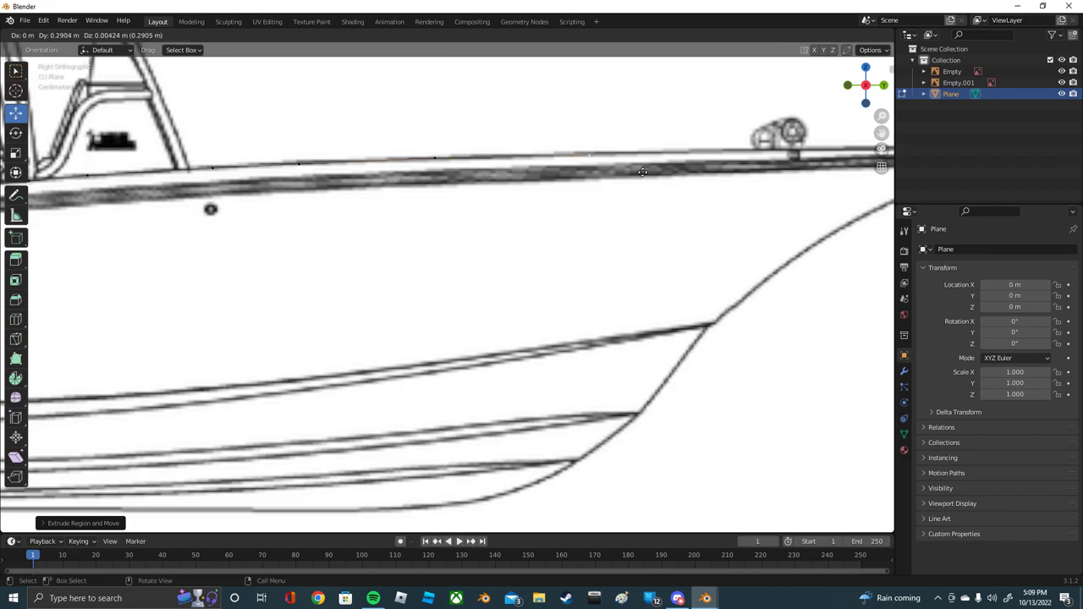
left_click(785, 171)
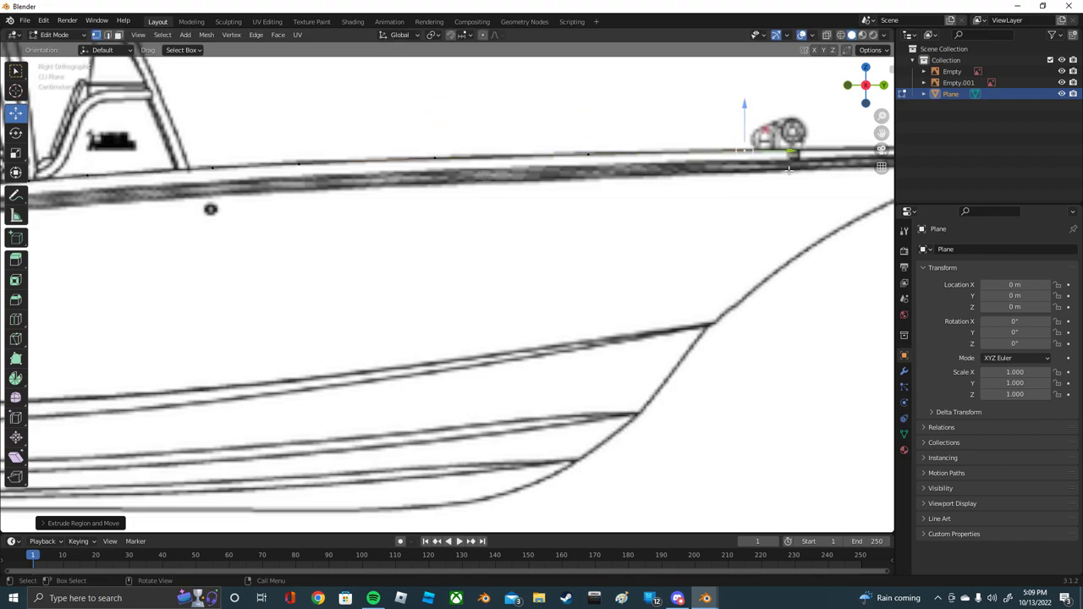
middle_click_drag(794, 171, 459, 174, "shift")
key("e")
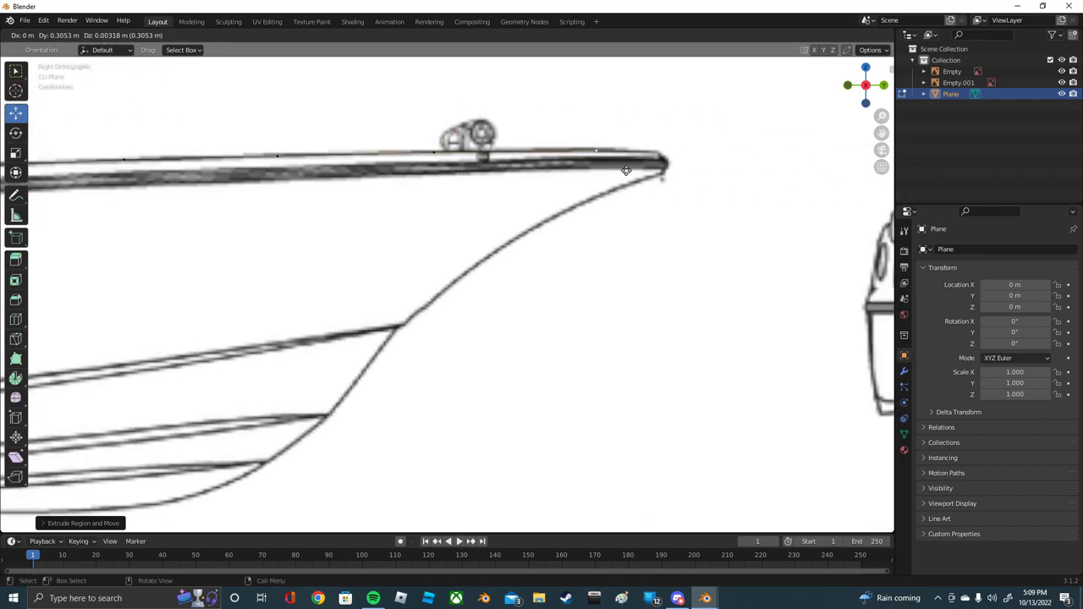
left_click(624, 170)
key("e")
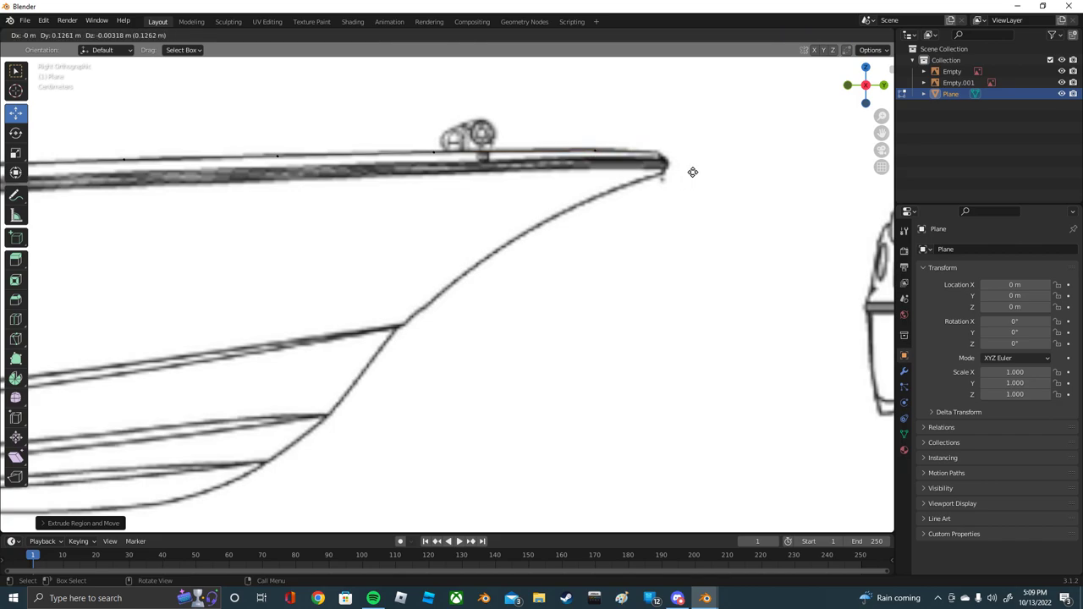
left_click(688, 172)
key("e")
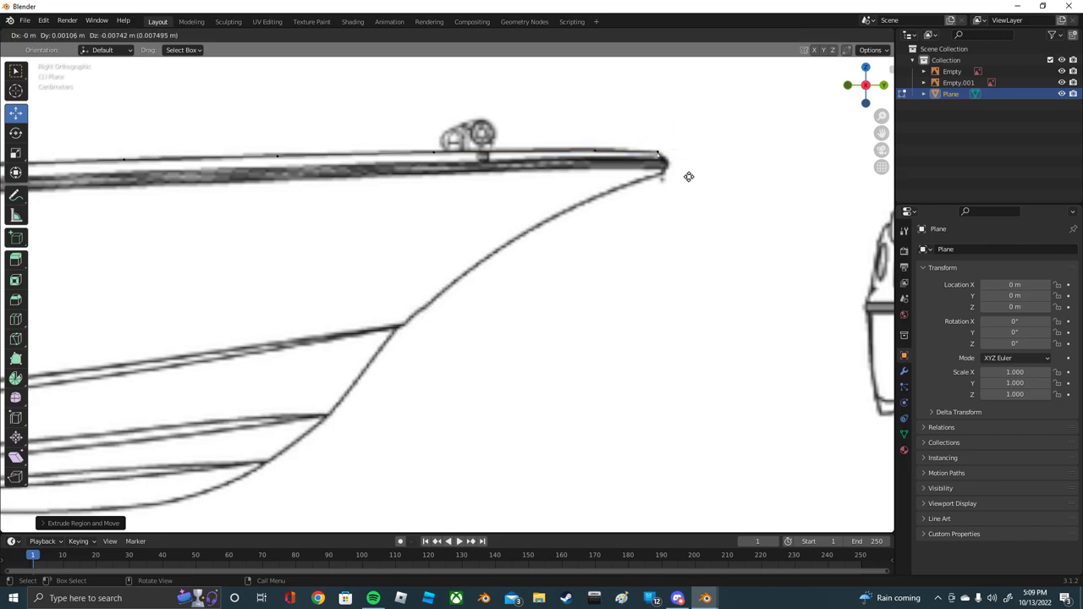
left_click(689, 178)
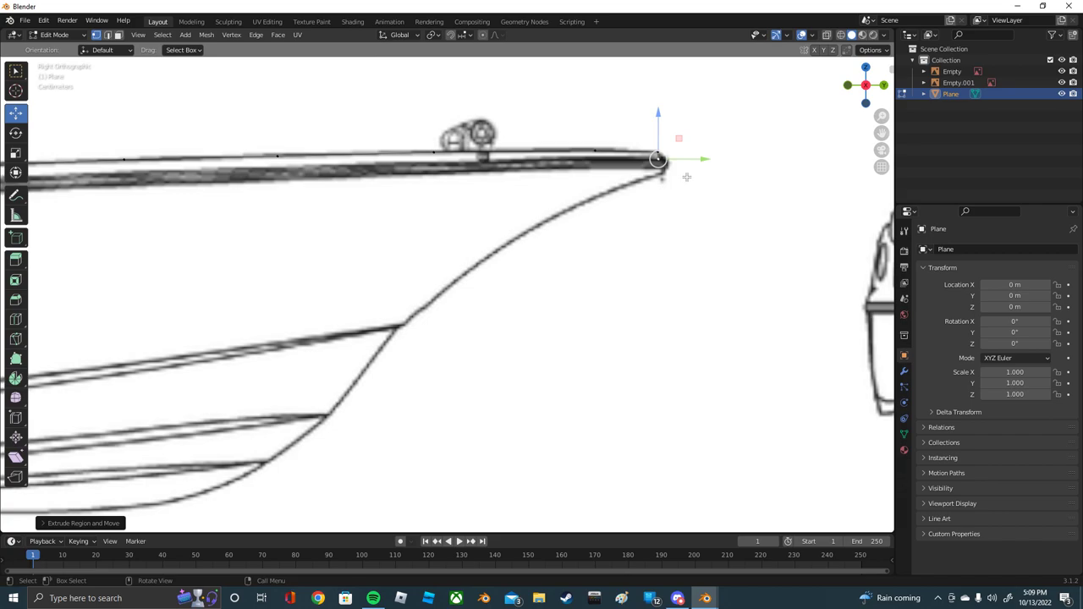
key("e")
left_click(689, 179)
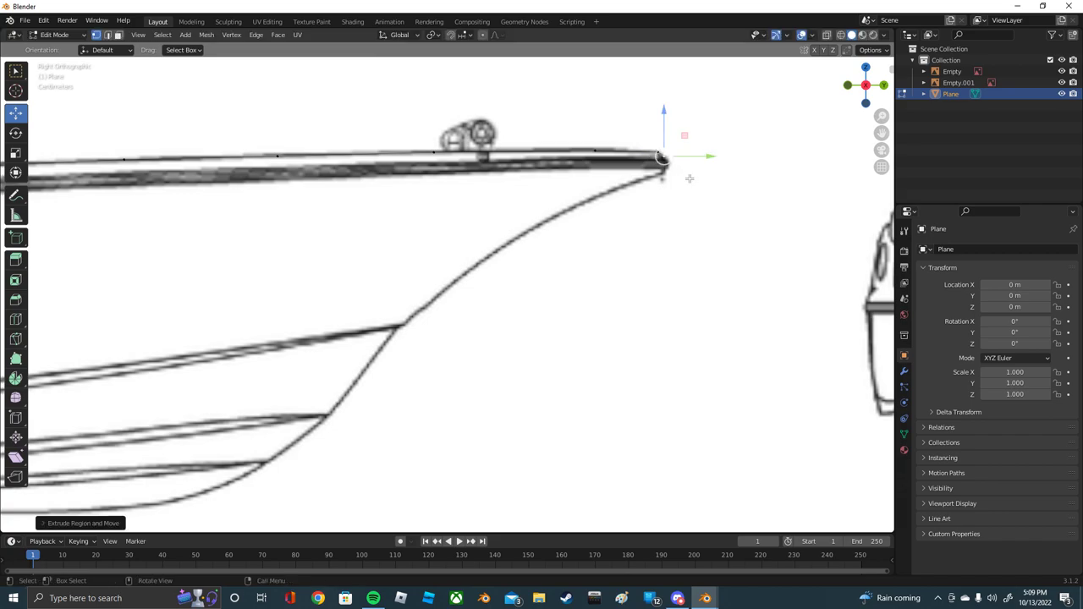
key("e")
left_click(693, 182)
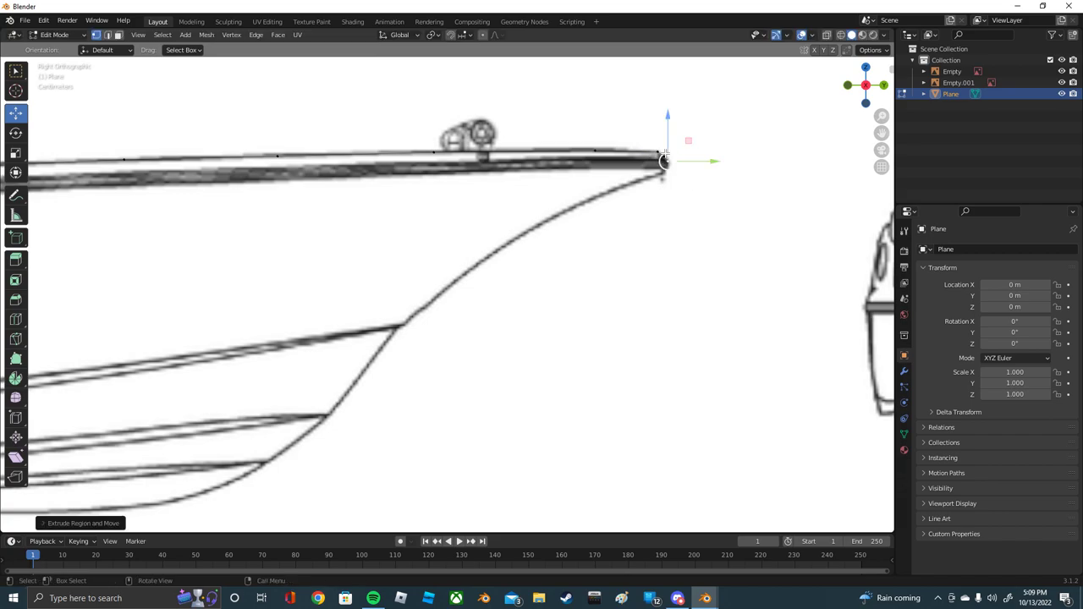
key("e")
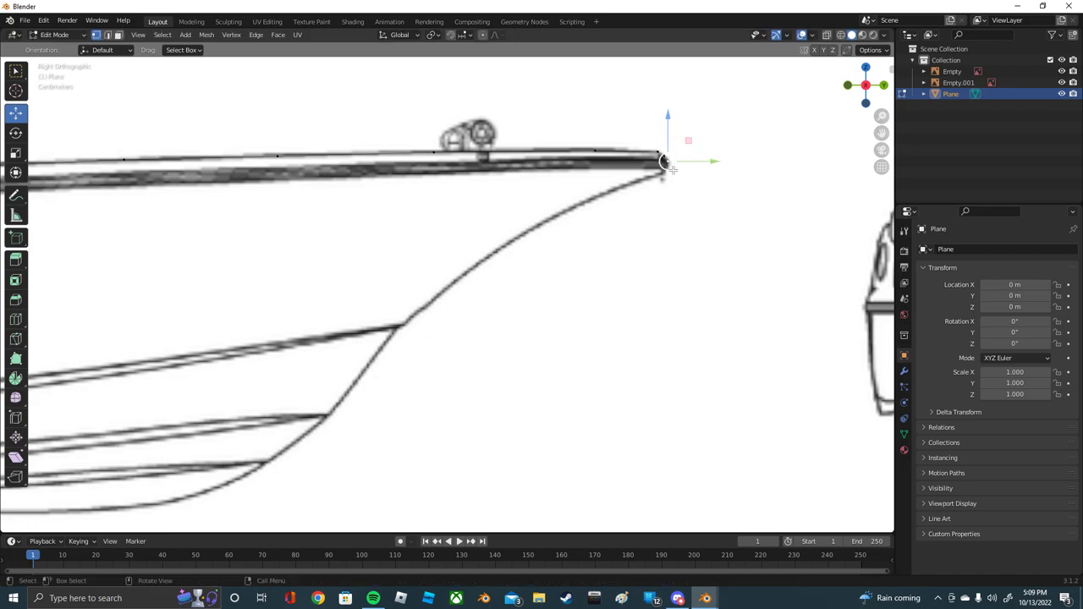
left_click(672, 174)
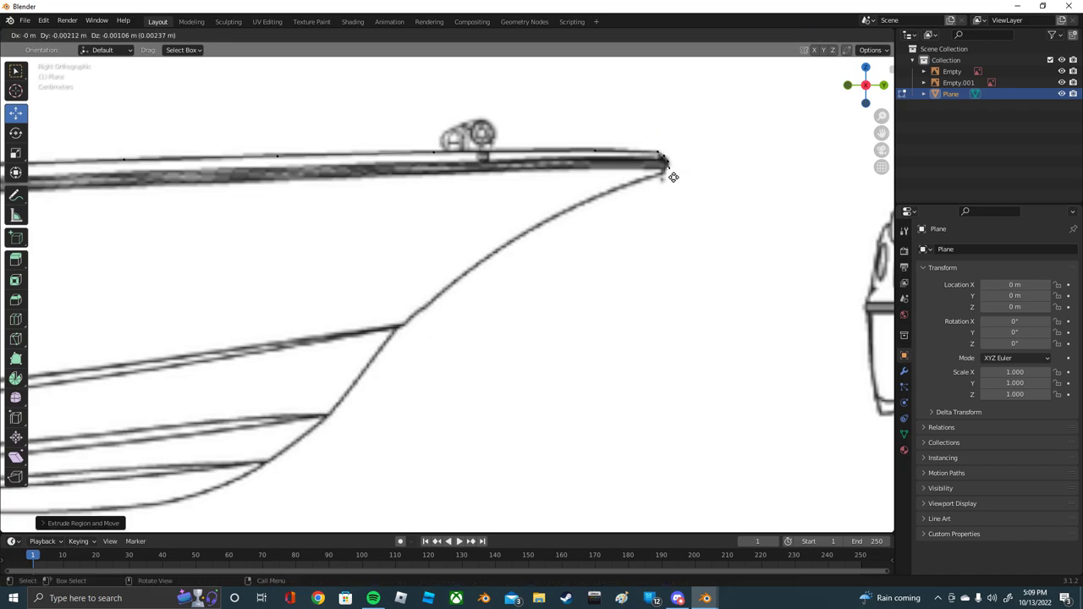
key("e")
Step: Place vertices down the top of the bow curve, repositioning one onto the line
left_click(626, 195)
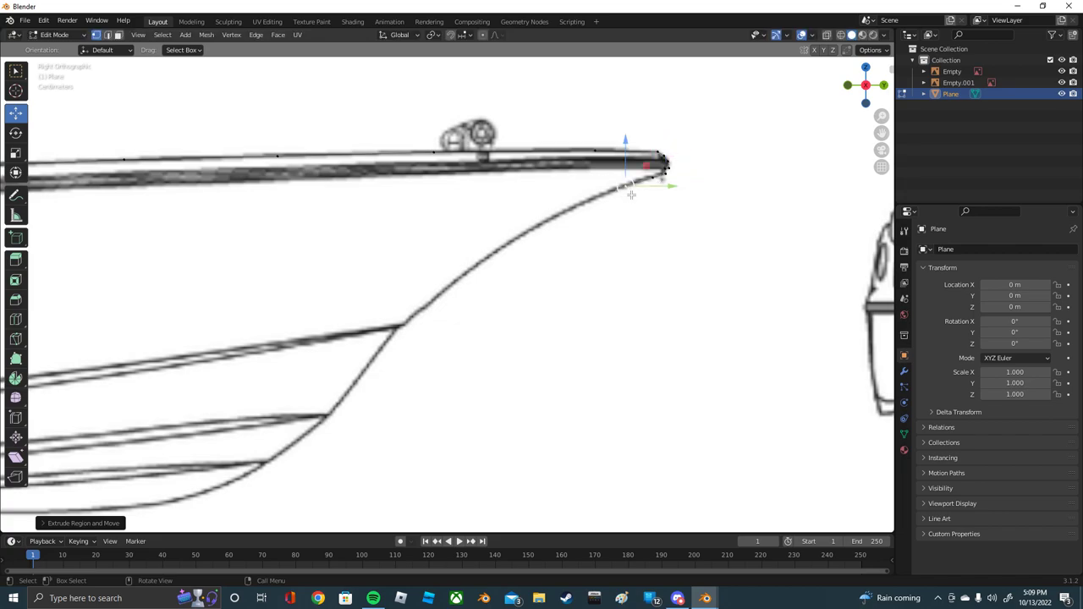
key("e")
left_click(596, 208)
key("e")
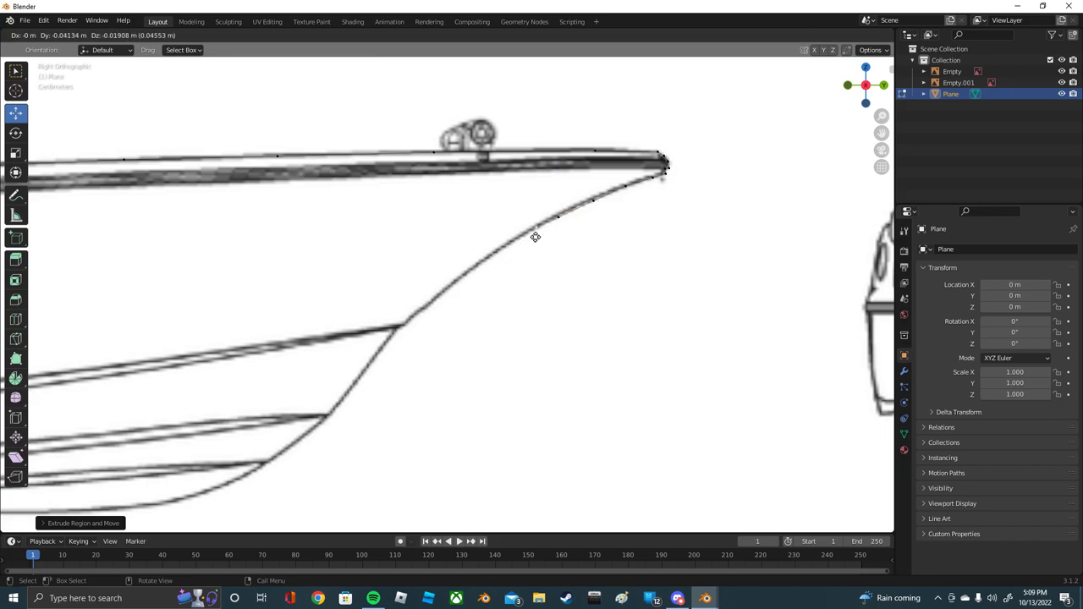
left_click(534, 236)
left_click_drag(558, 206, 590, 201)
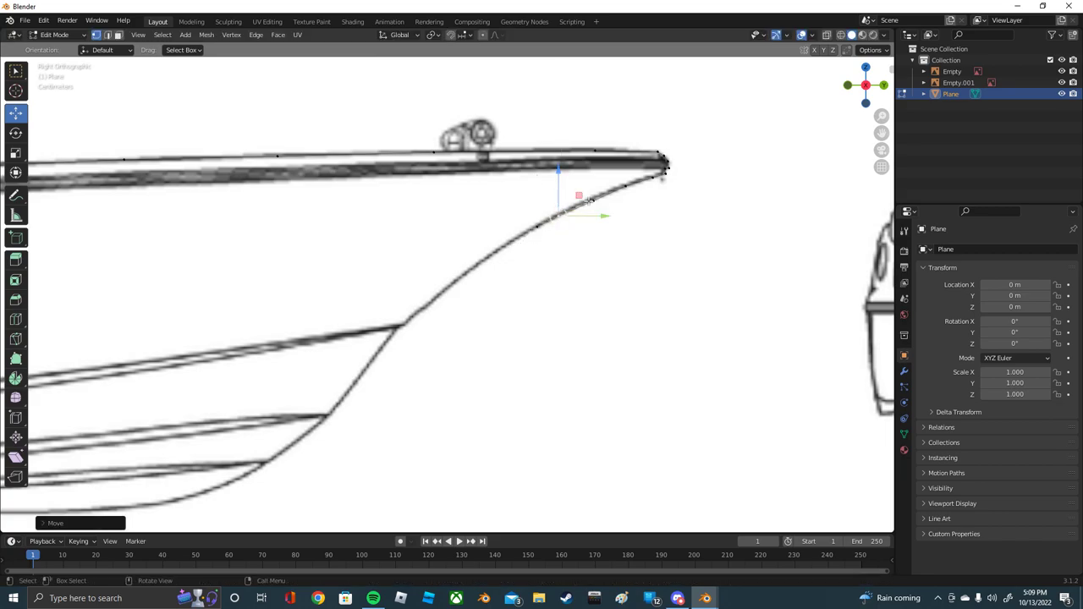
key("e")
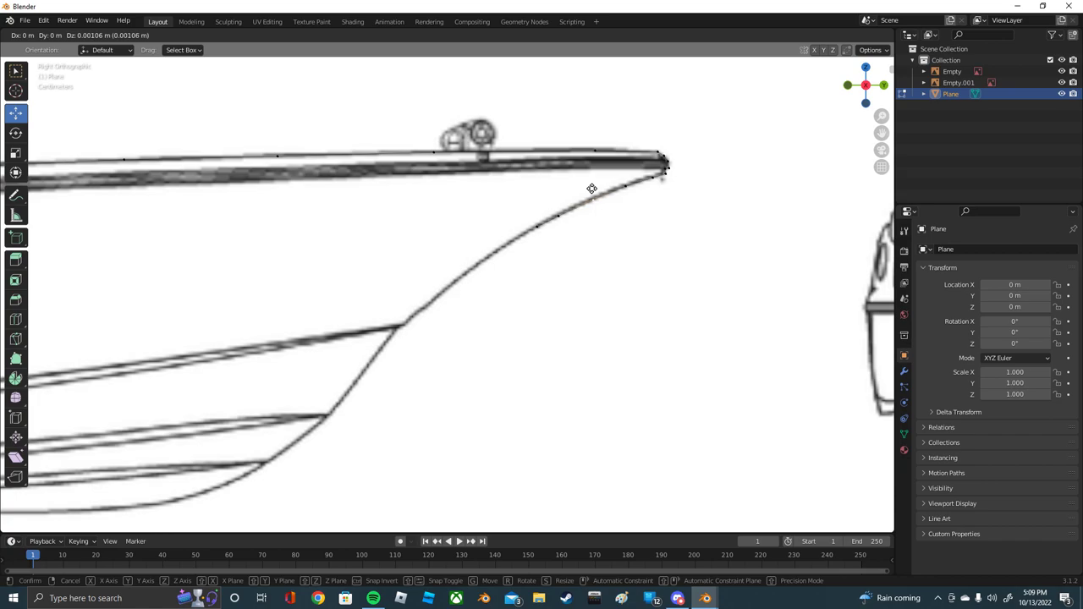
left_click(591, 188)
left_click(536, 228)
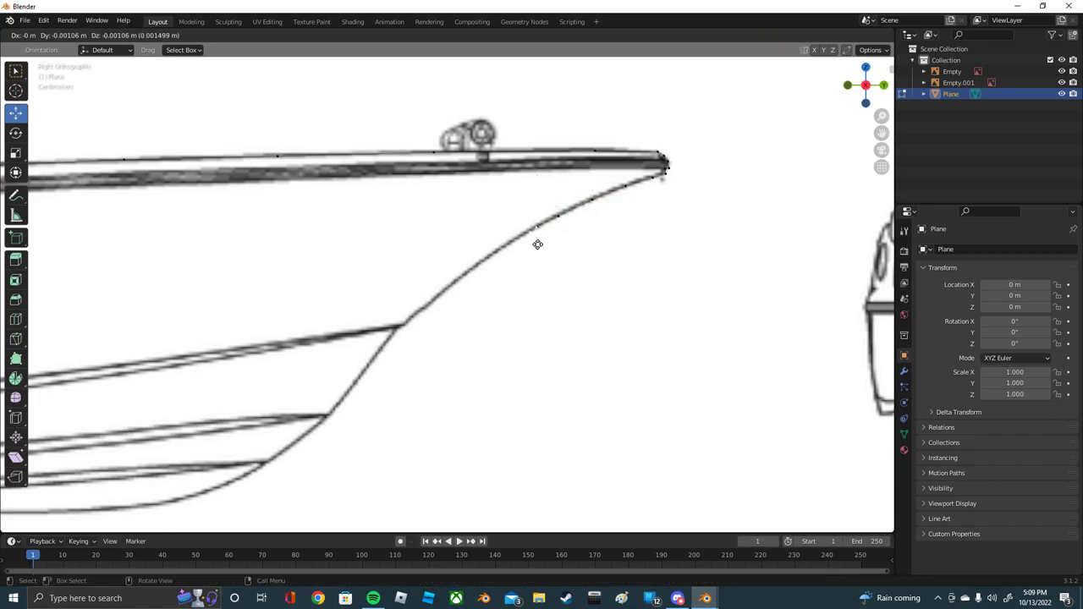
left_click(508, 263)
Step: Extrude vertices further down the bow curve past the strake junction to the lower bow
key("e")
left_click(470, 276)
key("e")
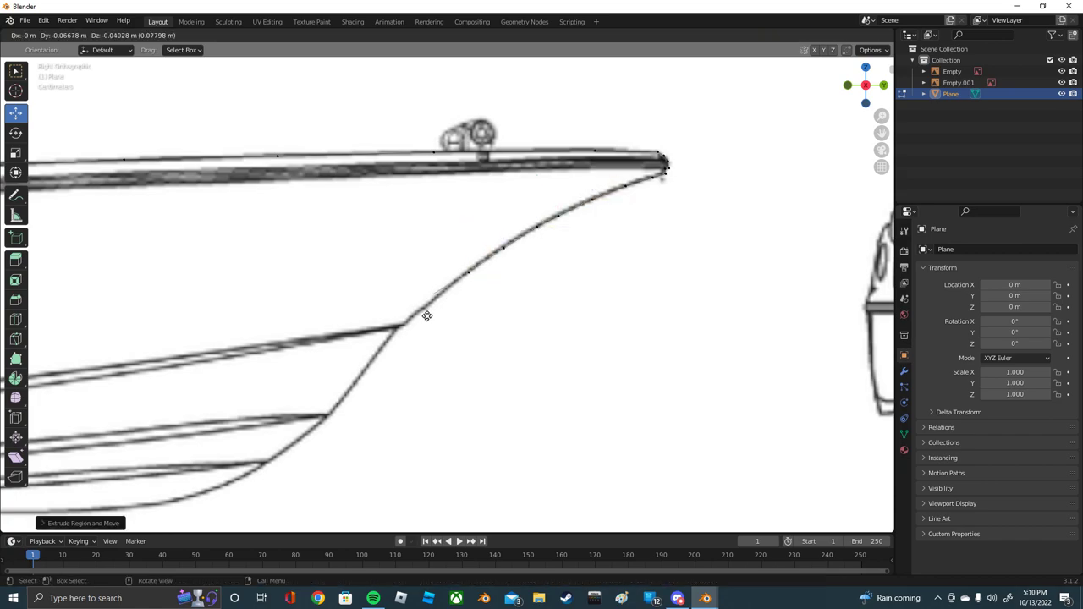
left_click(430, 319)
key("e")
left_click(404, 341)
key("e")
left_click(394, 345)
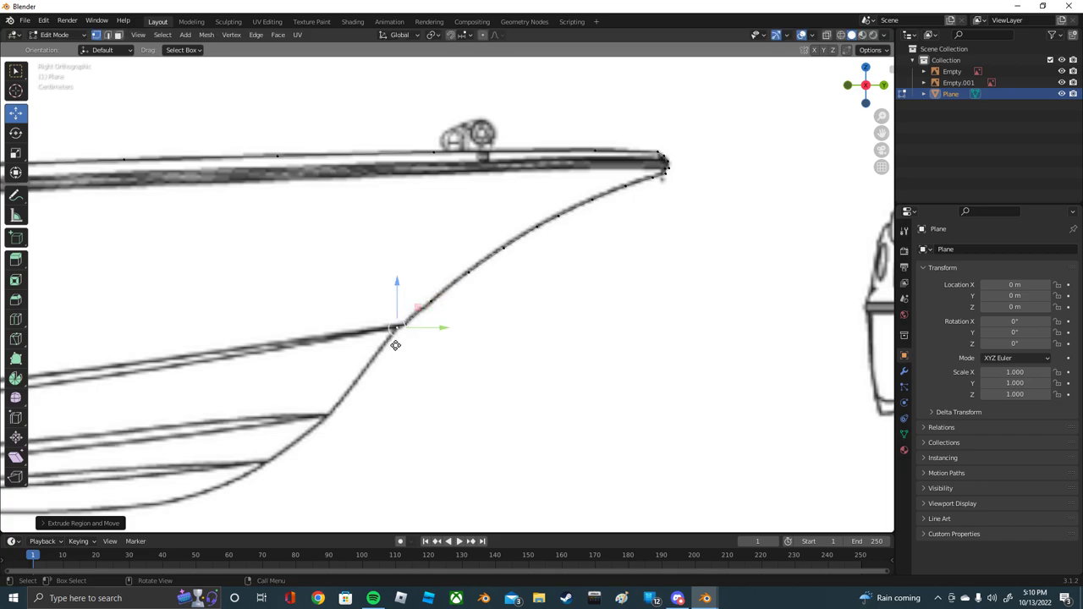
key("e")
left_click(388, 354)
middle_click_drag(398, 328, 524, 133, "shift")
Step: Extrude six vertices down the lower bow curve to the hull bottom line
key("e")
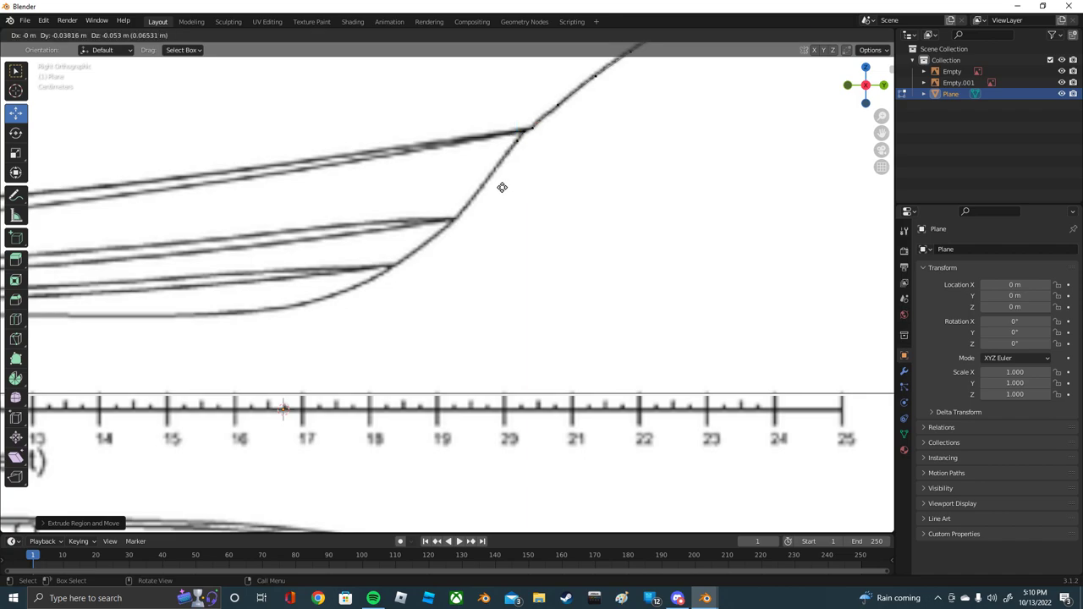
left_click(500, 190)
key("e")
left_click(461, 237)
key("e")
left_click(436, 260)
key("e")
left_click(392, 288)
key("e")
left_click(356, 307)
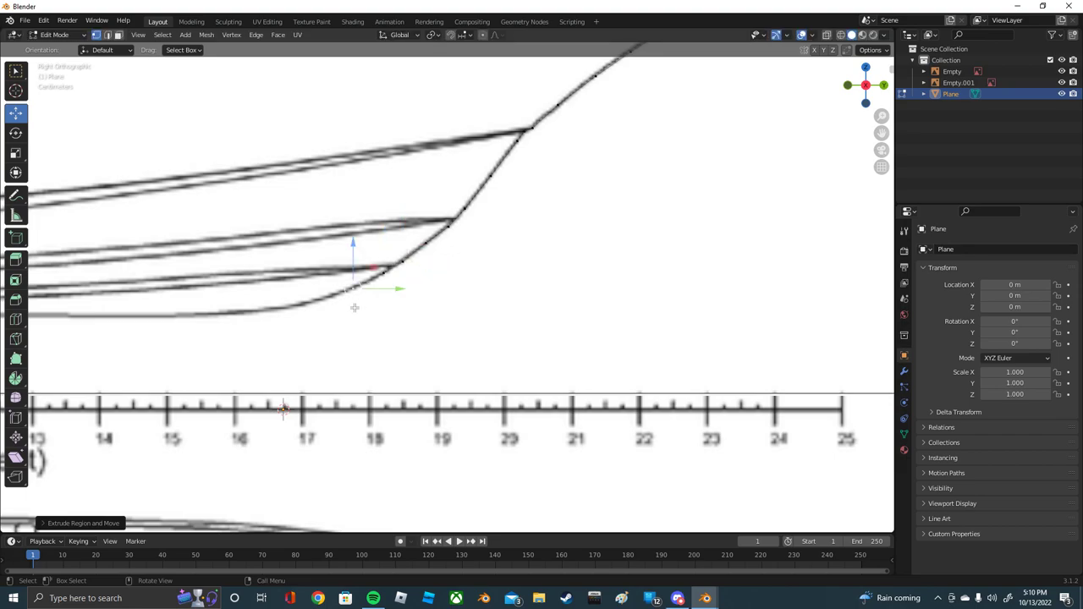
key("e")
left_click(316, 320)
Step: Zoom in, undo a stray extrusion, and extrude a new vertex onto the hull bottom line
scroll(315, 320, "up", 1)
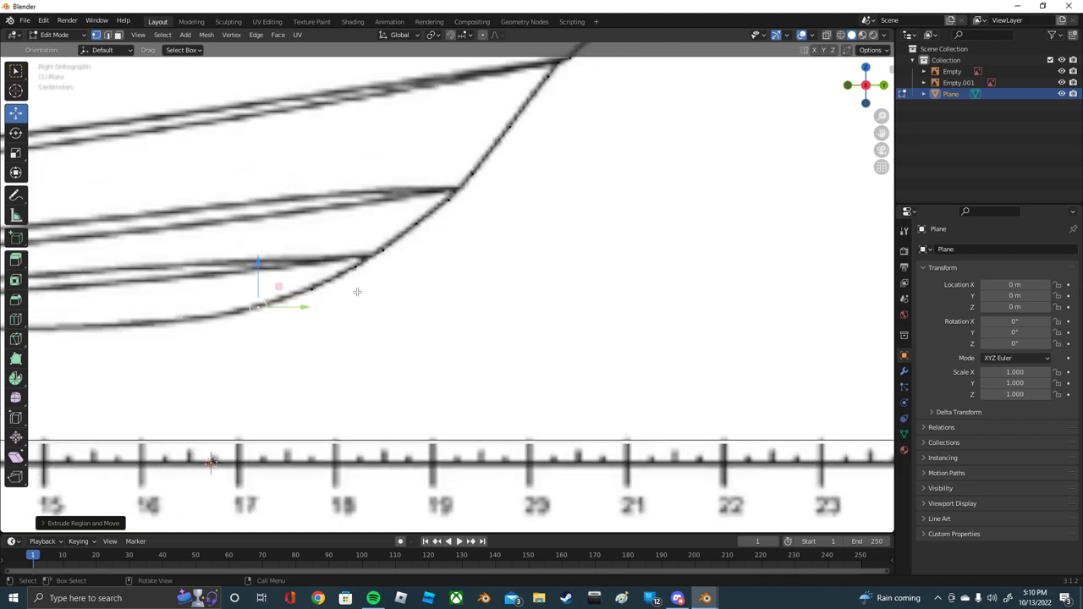
scroll(315, 320, "up", 1)
scroll(316, 320, "up", 1)
left_click(437, 198)
key("e")
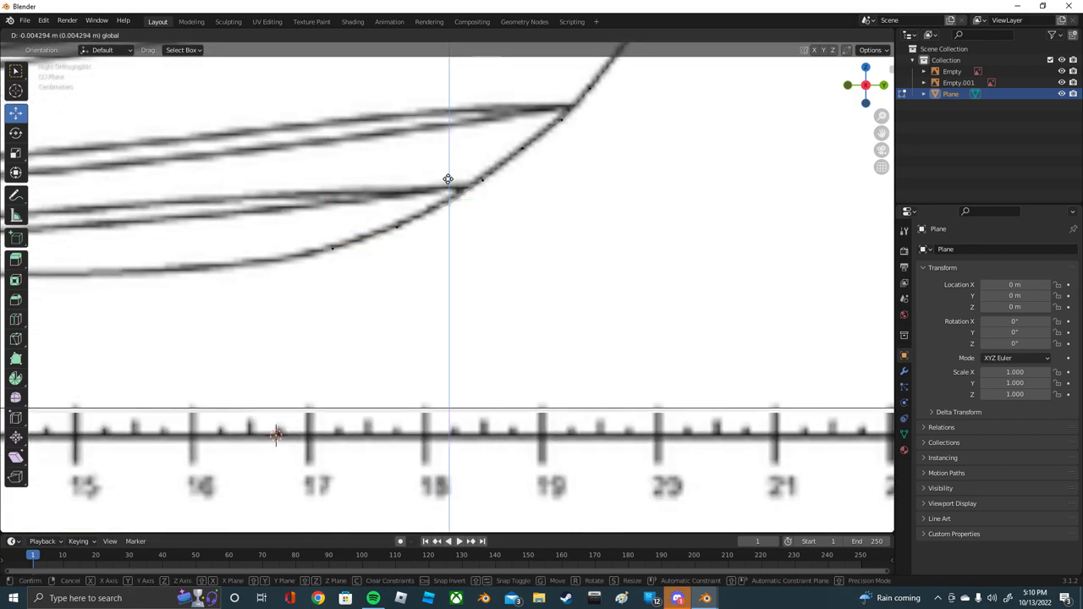
key("Escape")
key("ctrl+z")
key("ctrl+z")
key("e")
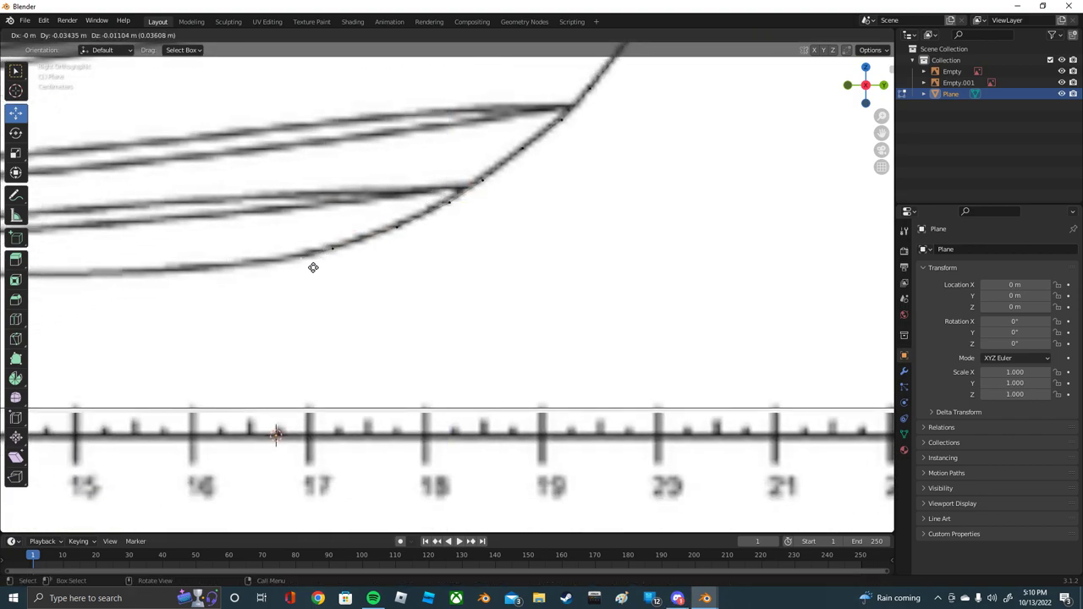
left_click(309, 266)
middle_click_drag(313, 266, 596, 245, "shift")
Step: Move the newest hull-bottom vertex toward the stern and adjust its height vertically
key("g")
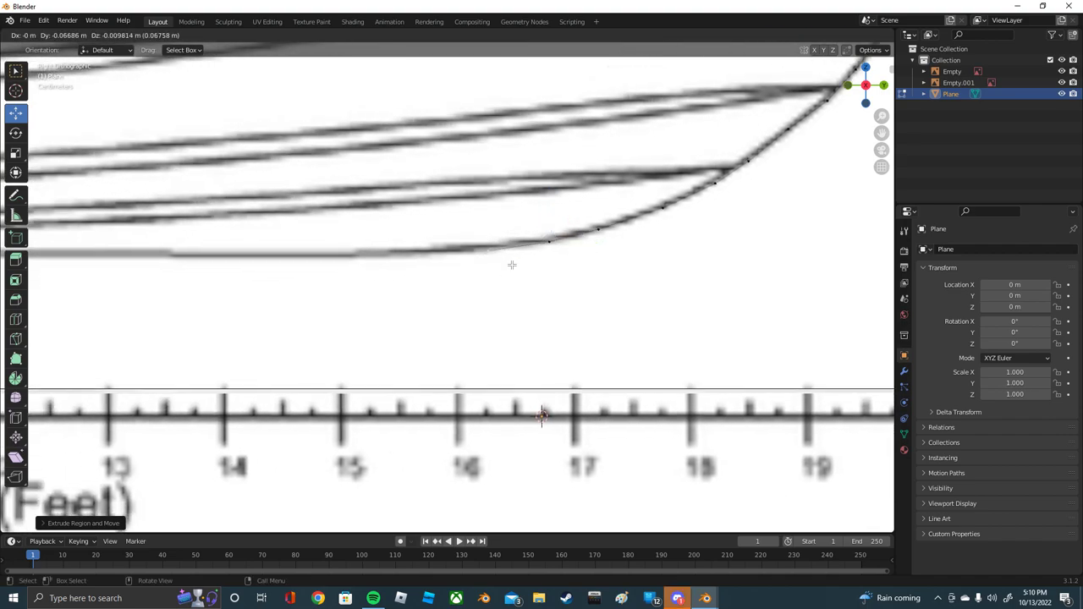
left_click(333, 269)
scroll(327, 273, "down", 2)
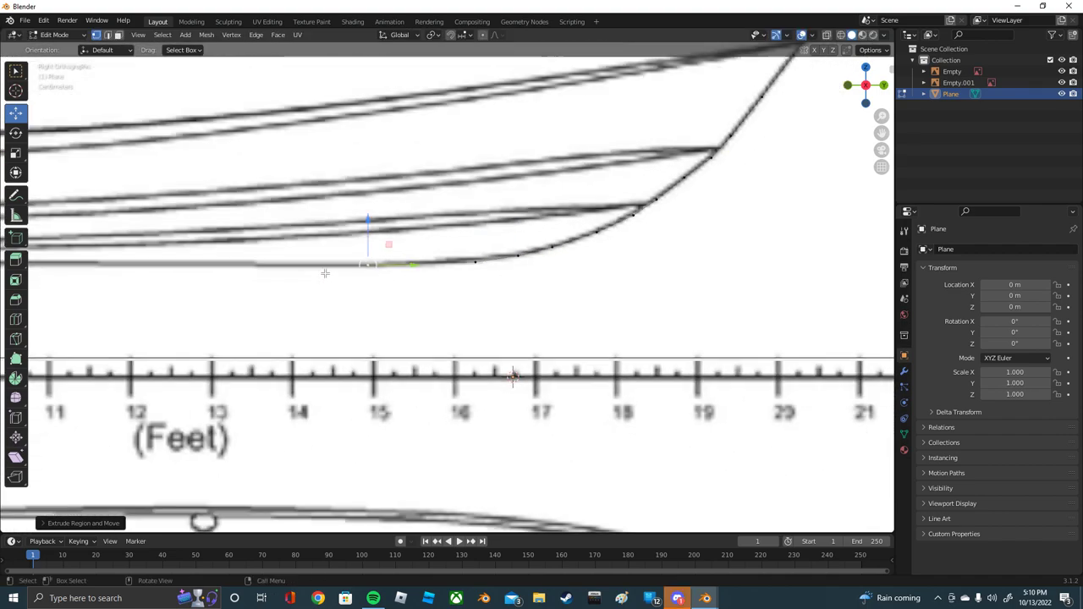
key("g")
left_click(318, 287)
mouse_move(321, 287)
middle_mouse_down("shift")
mouse_move(535, 291)
mouse_move(363, 266)
middle_mouse_up("shift")
key("g")
key("z")
left_click(534, 291)
Step: Raise the vertex near the stern step to the hull line, then zoom out
left_click(396, 290)
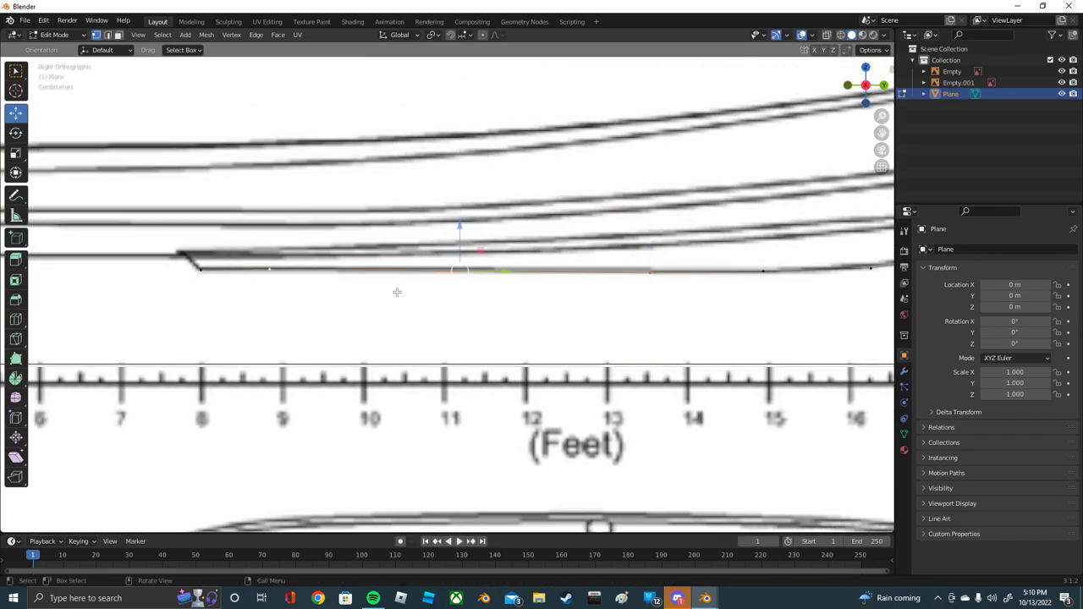
left_click(269, 269)
key("g")
key("z")
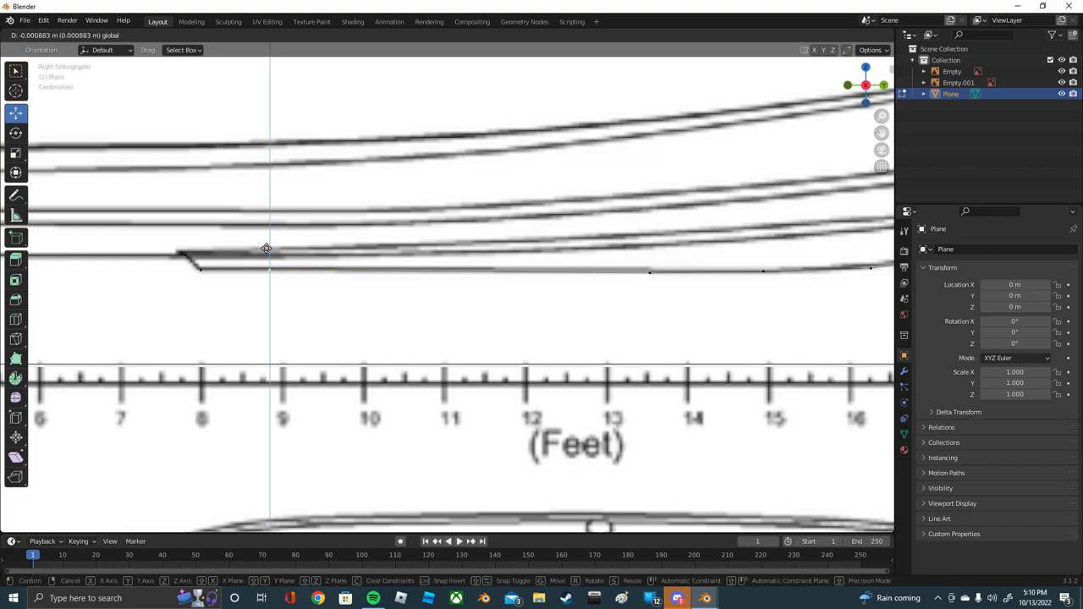
left_click(265, 249)
scroll(265, 249, "down", 2)
scroll(264, 249, "down", 3)
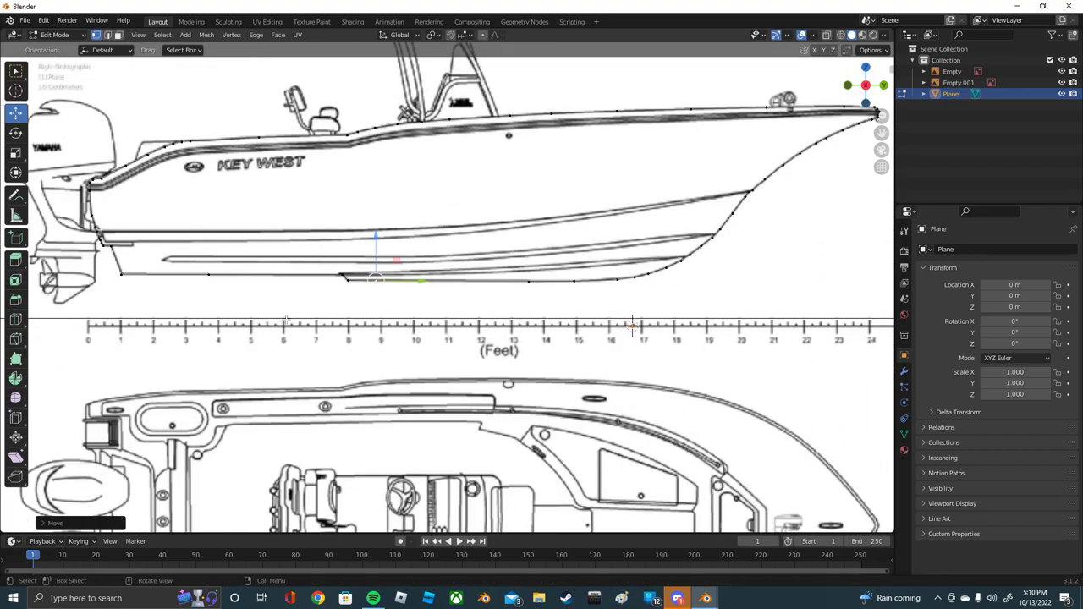
Step: Select the traced outline in perspective and add an X-axis Mirror modifier with Clipping enabled
middle_click_drag(286, 320, 410, 276)
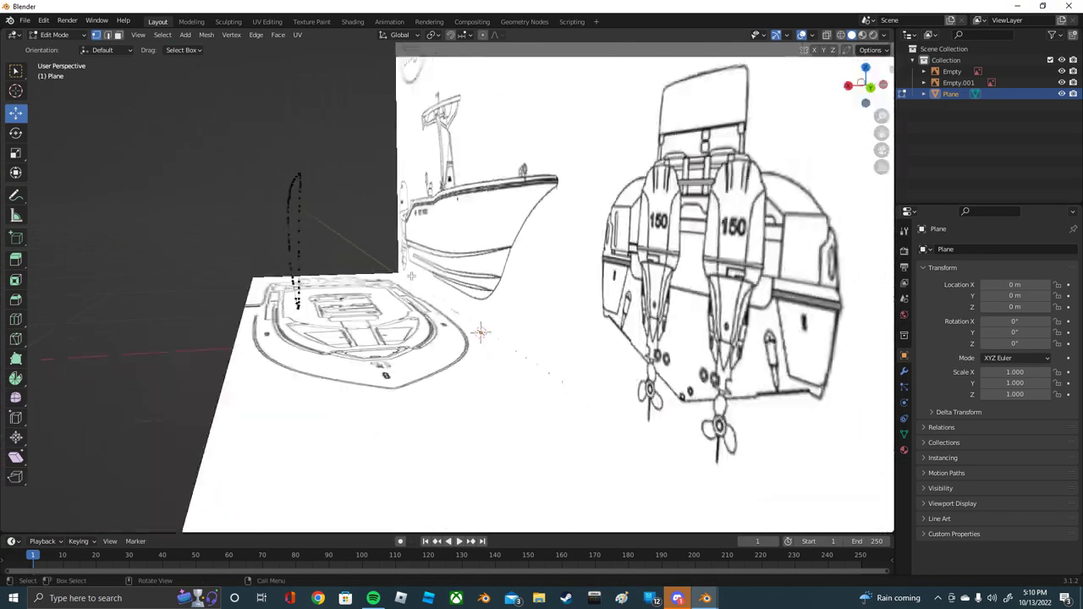
scroll(410, 276, "down", 5)
left_click_drag(272, 315, 423, 203)
scroll(422, 215, "up", 2)
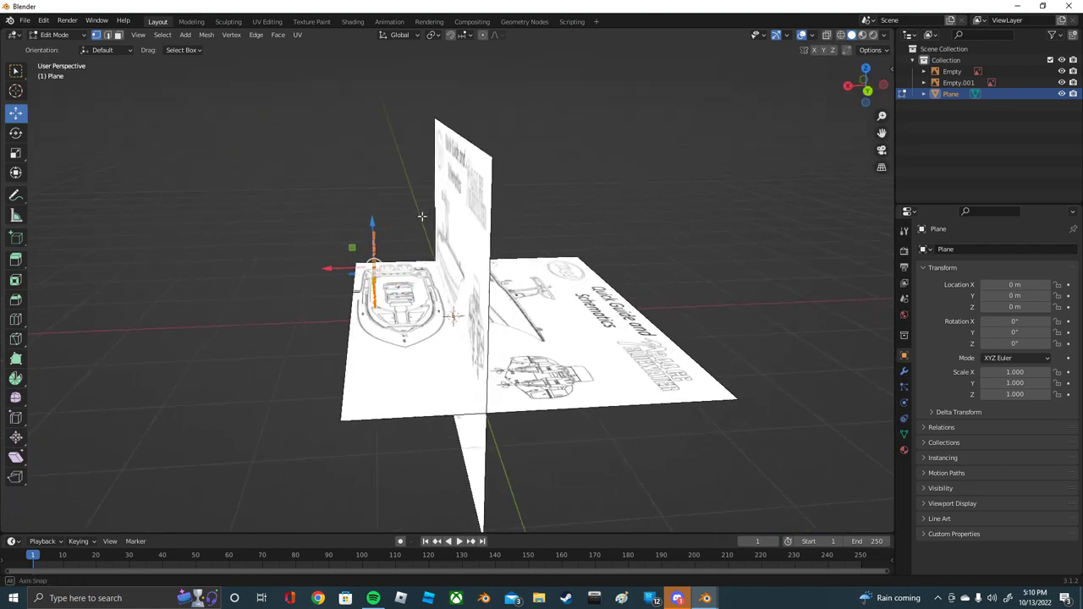
left_click(903, 370)
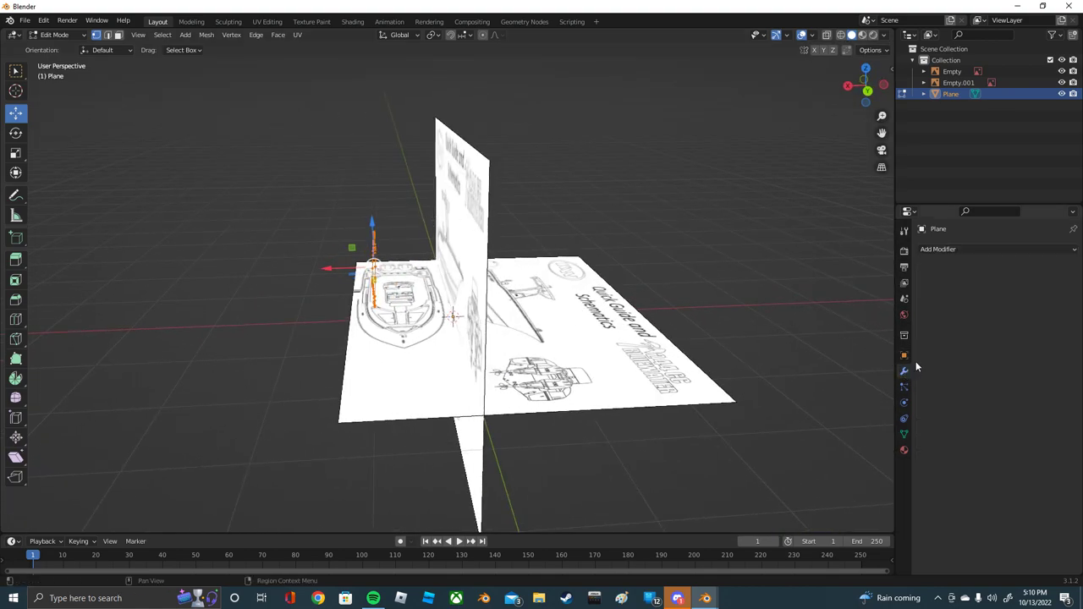
left_click(939, 250)
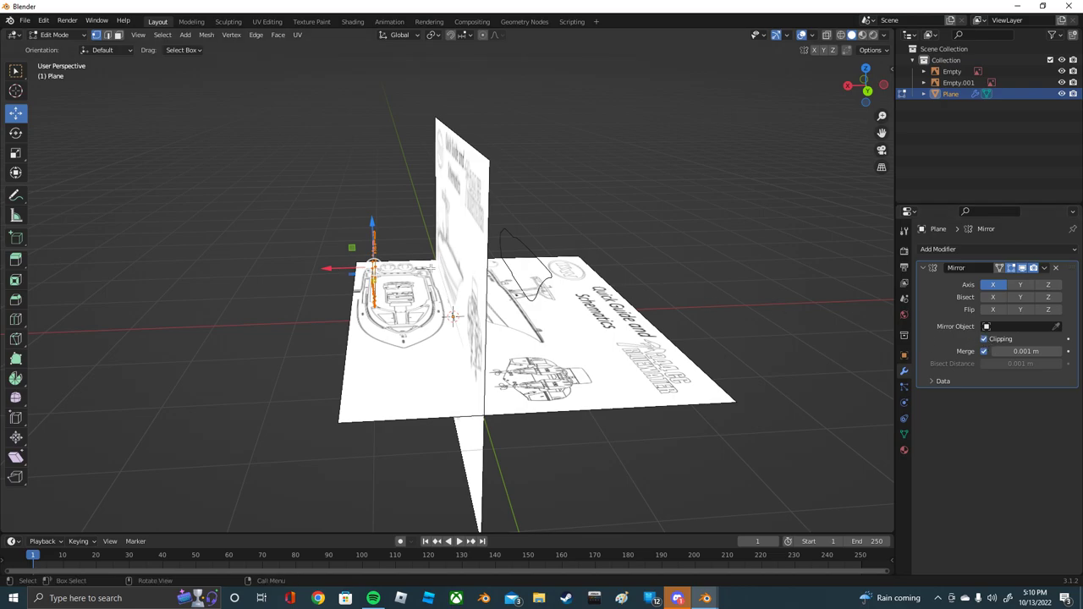
middle_click_drag(589, 289, 819, 78)
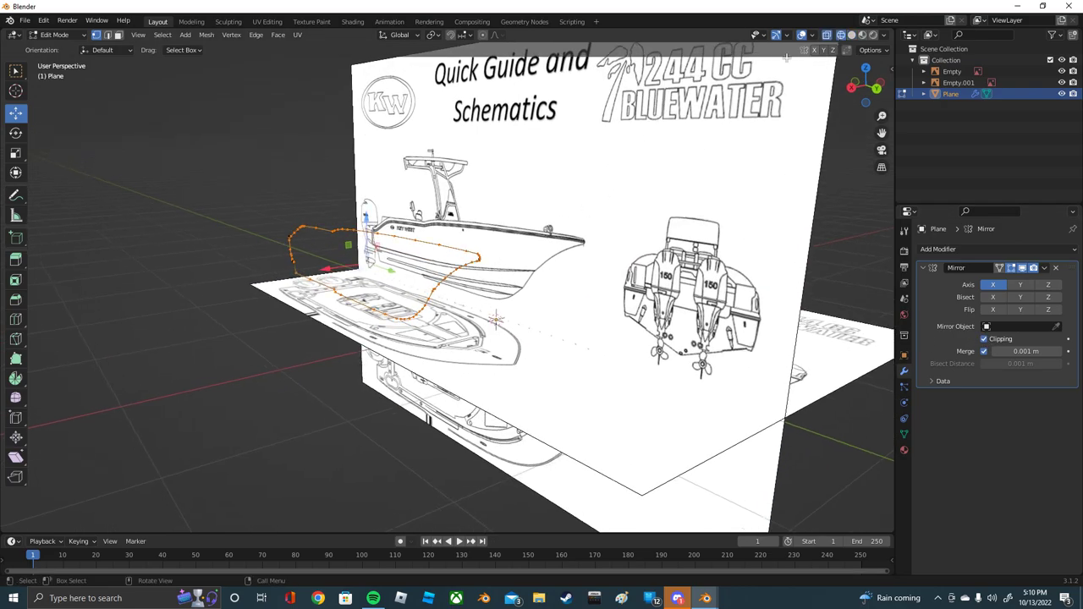
Step: Move the selected outline onto the side-view drawing, then switch the Plane to Object Mode
left_click_drag(377, 394, 222, 148)
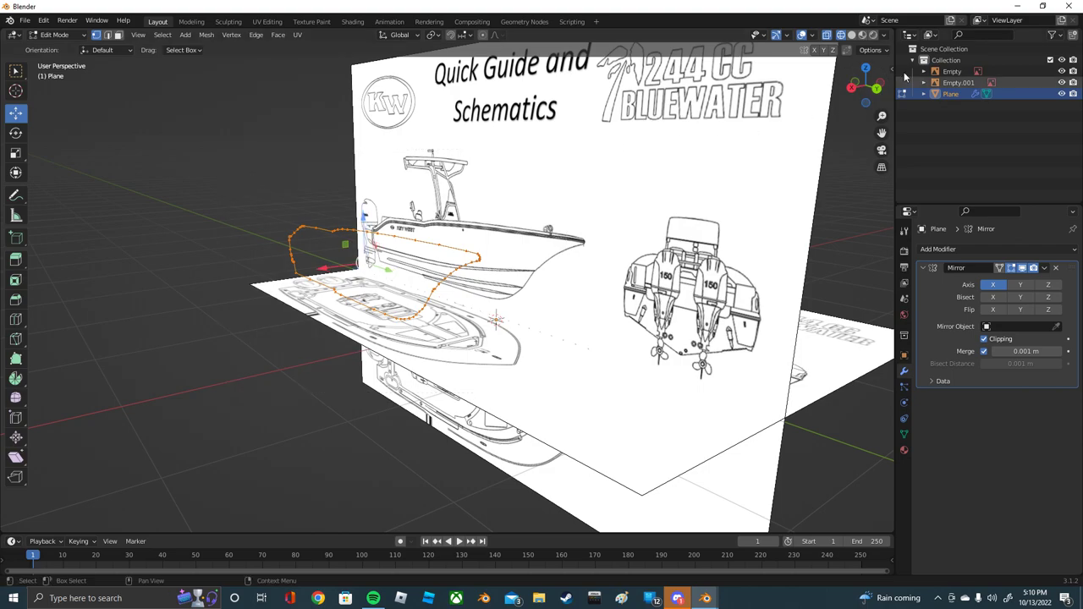
middle_click_drag(464, 247, 350, 260)
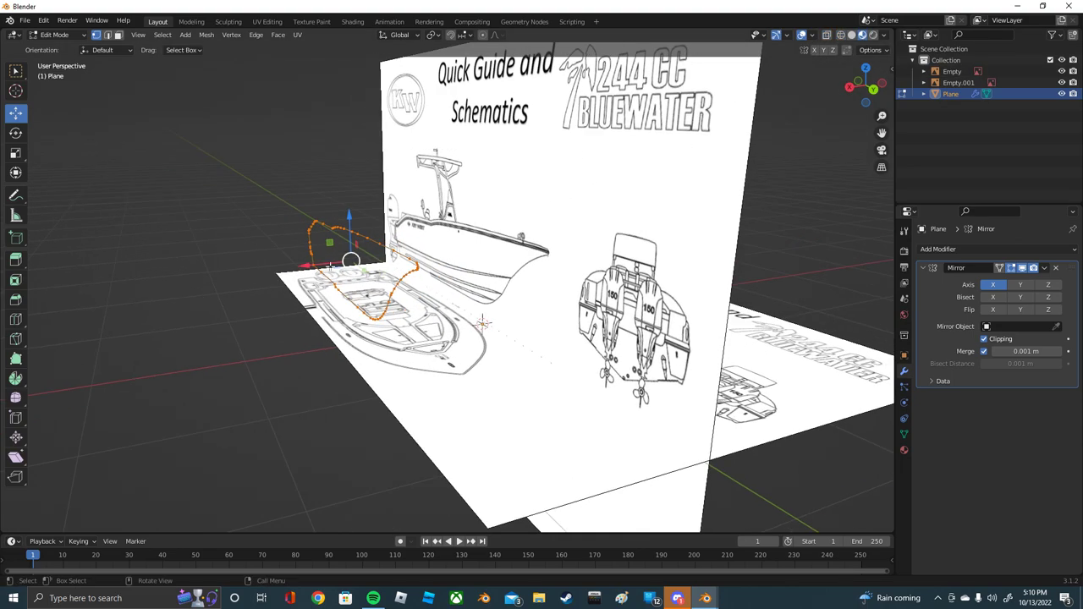
left_click_drag(351, 260, 445, 255)
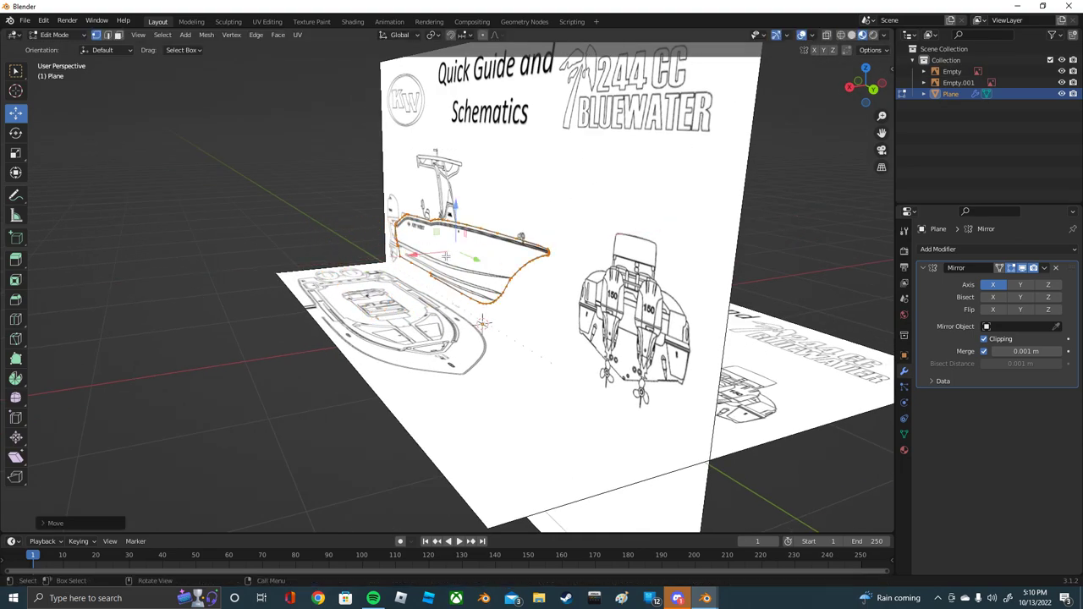
mouse_move(561, 252)
middle_mouse_down()
mouse_move(781, 229)
mouse_move(510, 249)
middle_mouse_up()
middle_click_drag(470, 337, 470, 337)
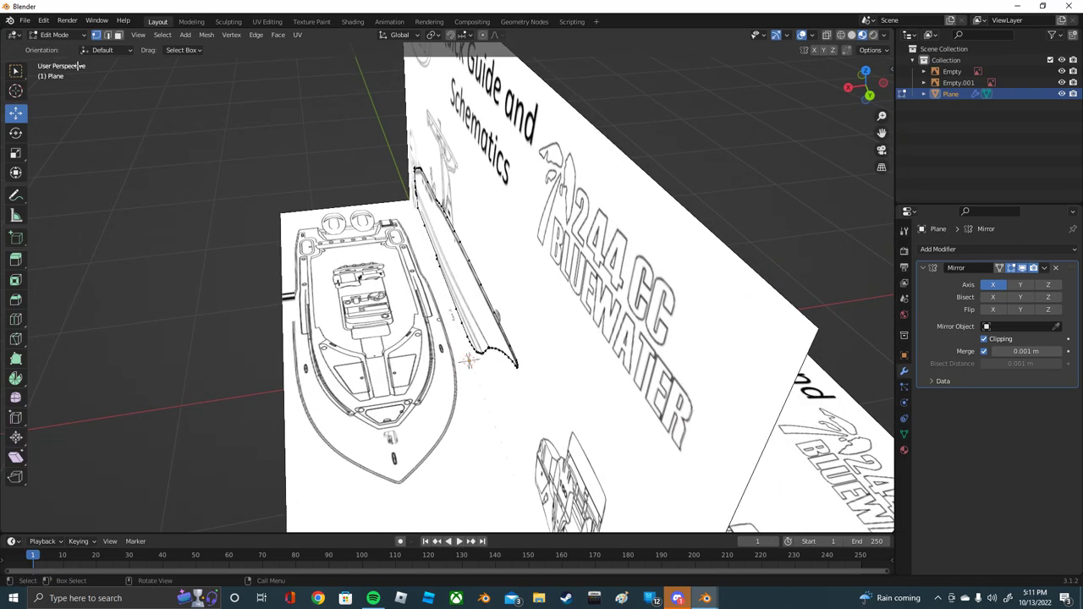
left_click(75, 36)
left_click(66, 44)
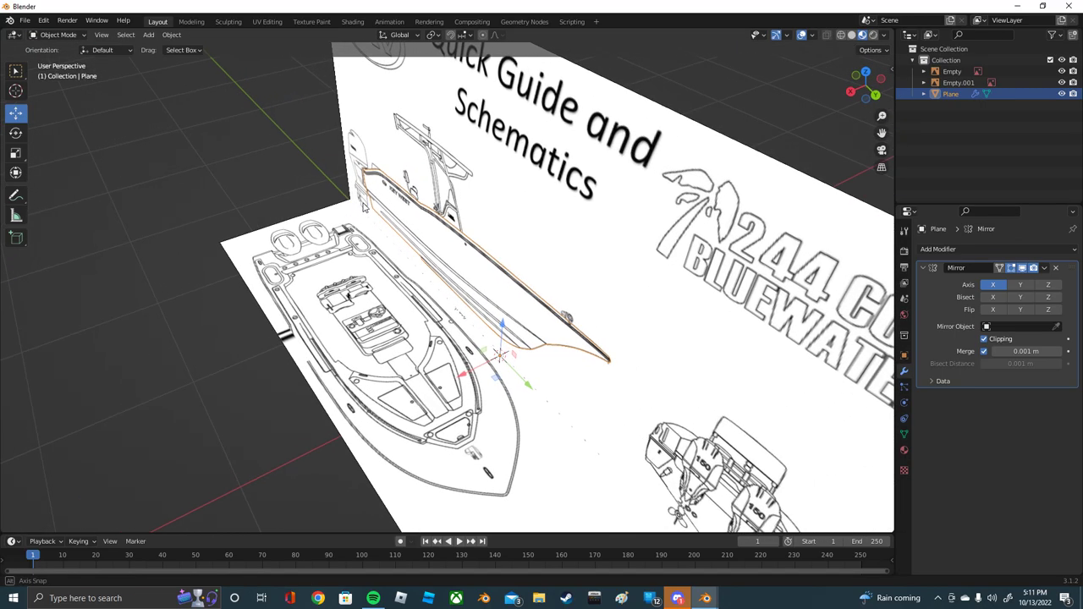
mouse_move(474, 254)
middle_mouse_down()
mouse_move(525, 203)
mouse_move(282, 136)
middle_mouse_up()
Step: Return the Plane to Edit Mode and zoom in on the hull's side view
left_click(55, 34)
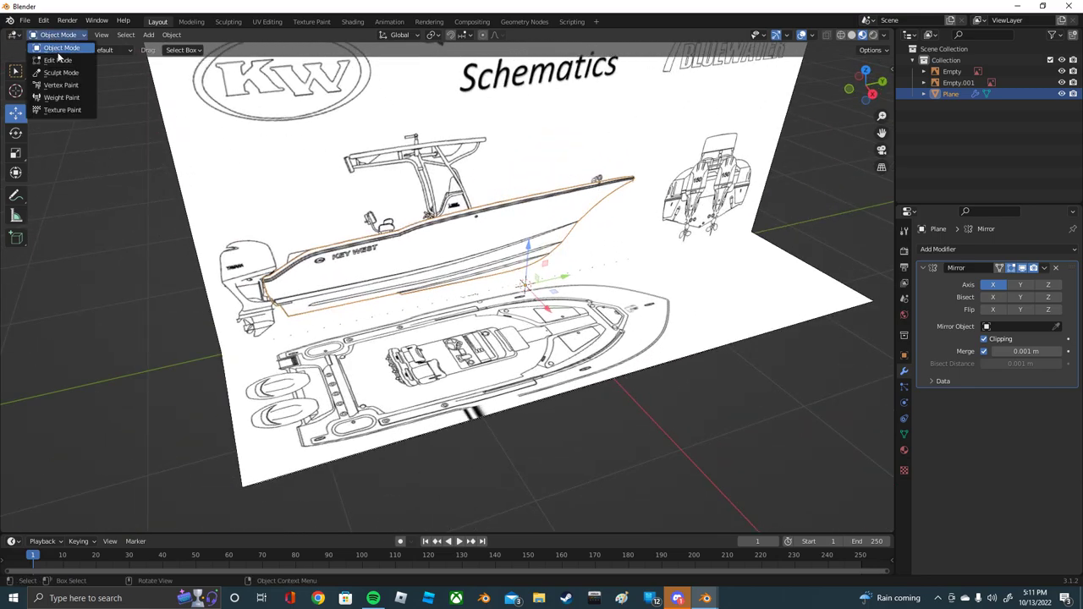
left_click(59, 58)
scroll(697, 246, "up", 4)
scroll(592, 236, "up", 2)
scroll(507, 233, "up", 2)
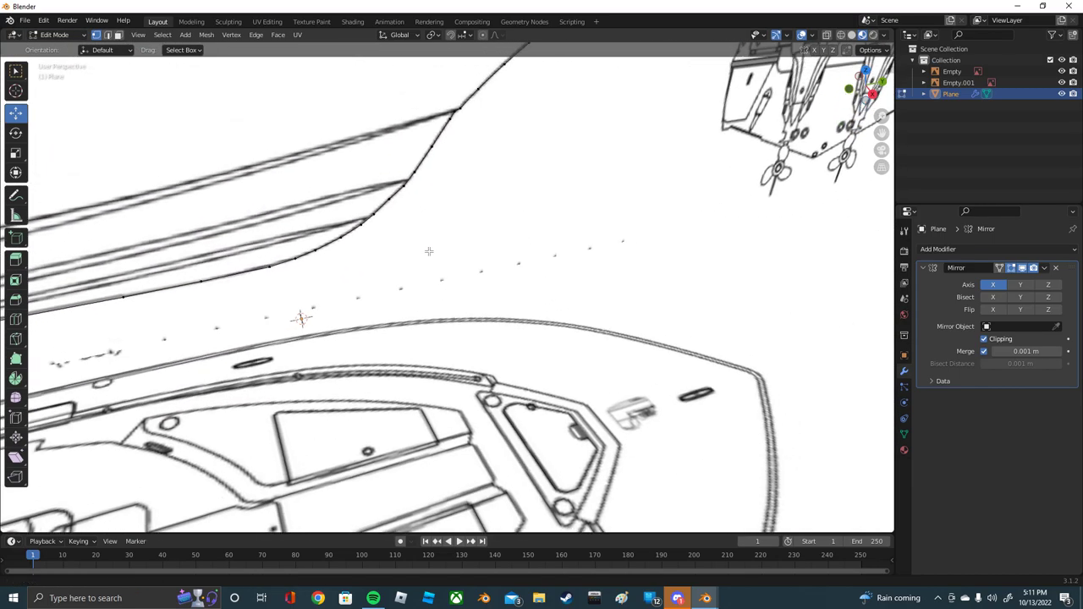
scroll(452, 230, "up", 2)
middle_click_drag(452, 230, 508, 237)
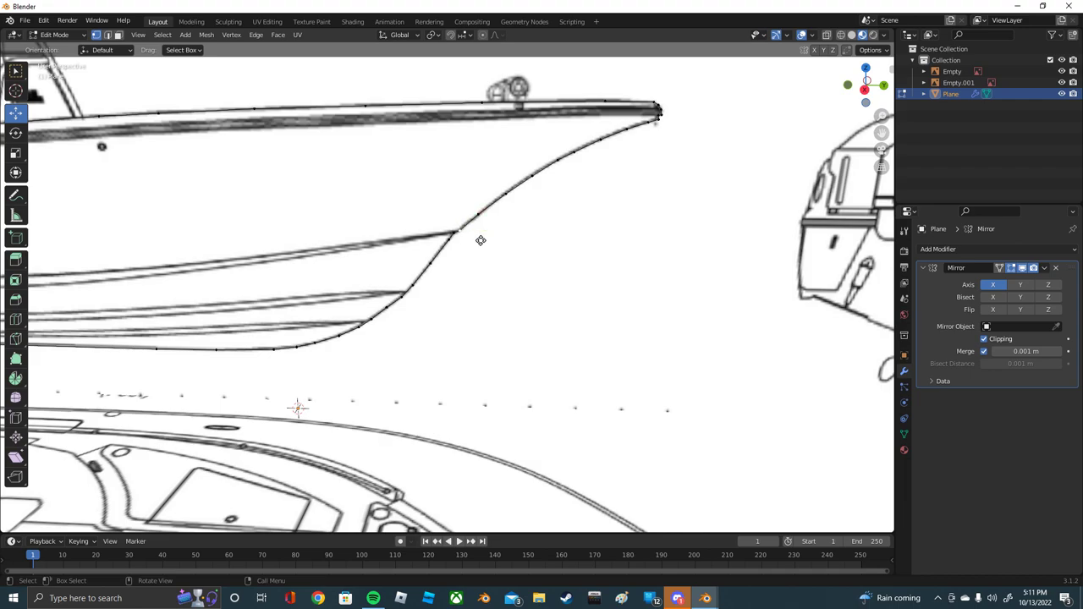
Step: Position the bow vertices onto the sheer line at the hull's top edge
key("g")
left_click(472, 239)
scroll(496, 198, "up", 2)
scroll(541, 173, "up", 2)
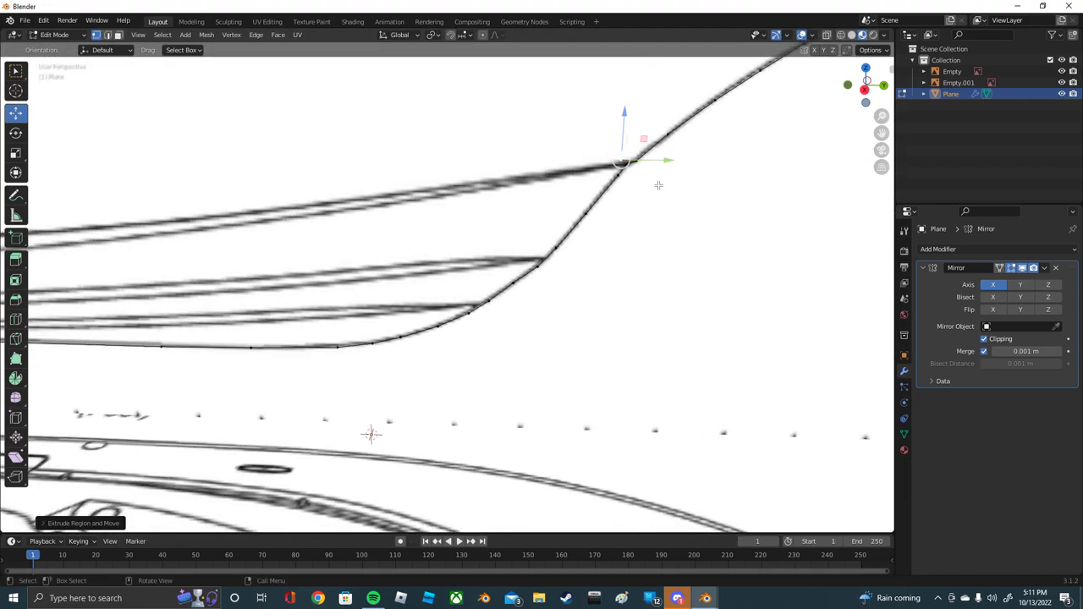
key("g")
key("z")
left_click(609, 203)
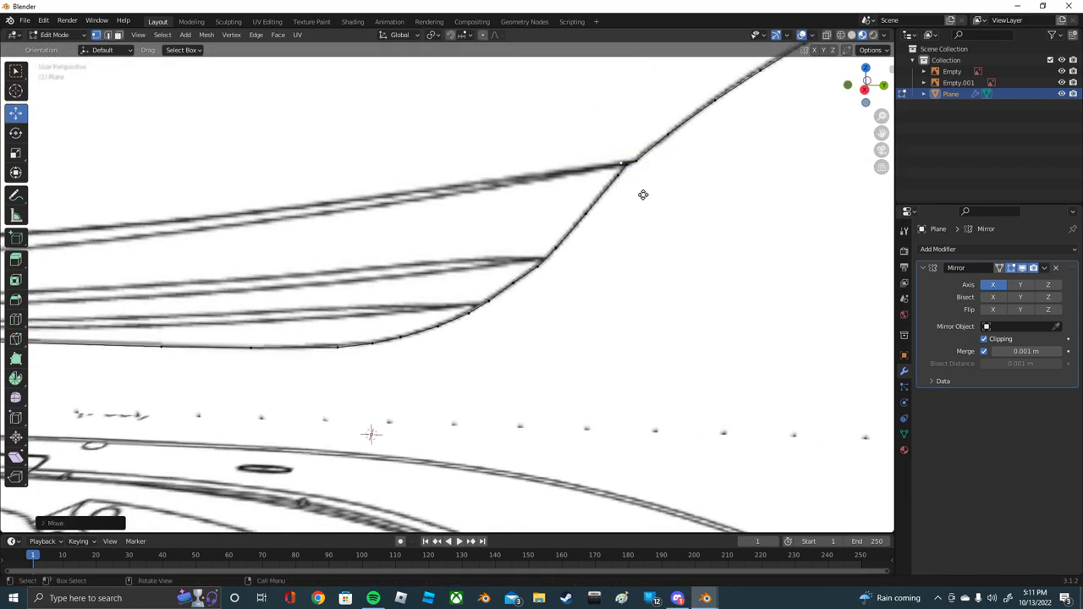
key("g")
left_click(573, 203)
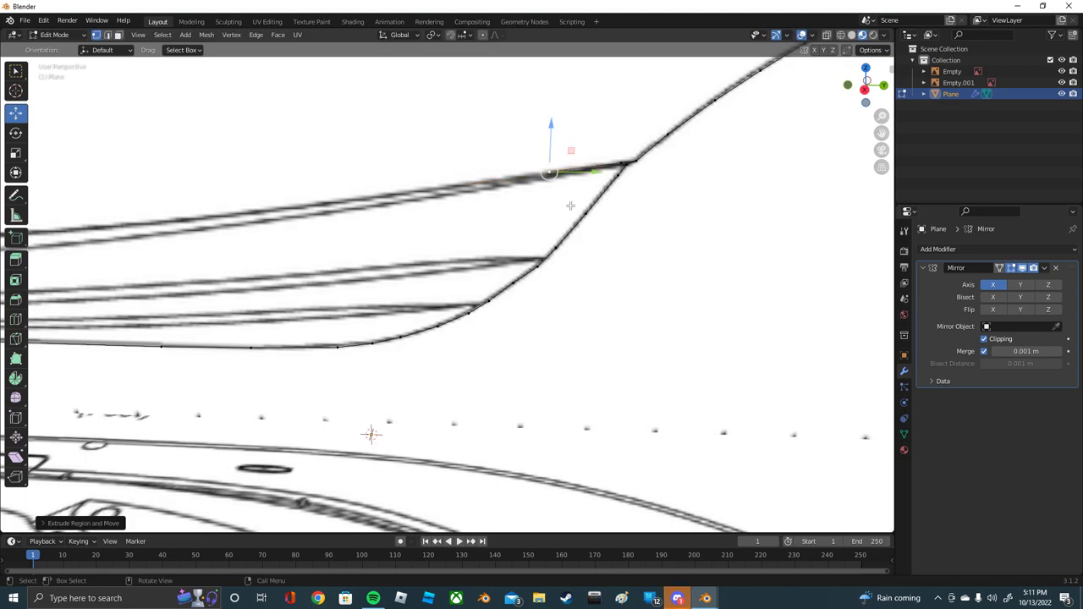
middle_click_drag(573, 205, 699, 230, "shift")
key("g")
left_click(648, 229)
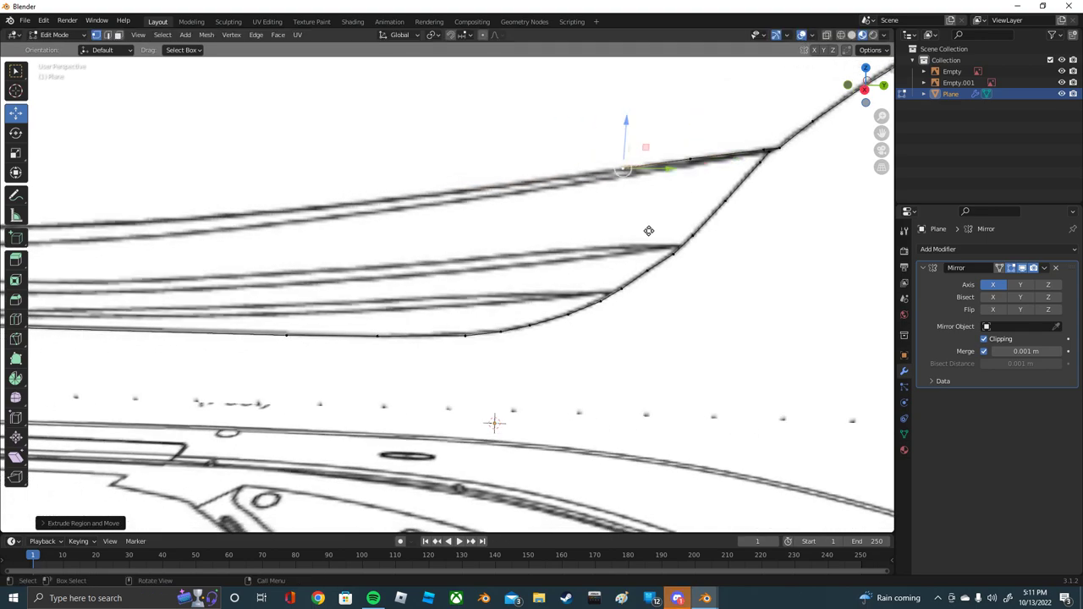
Step: Reposition the next vertex along the gunwale and fine-tune its height vertically
key("g")
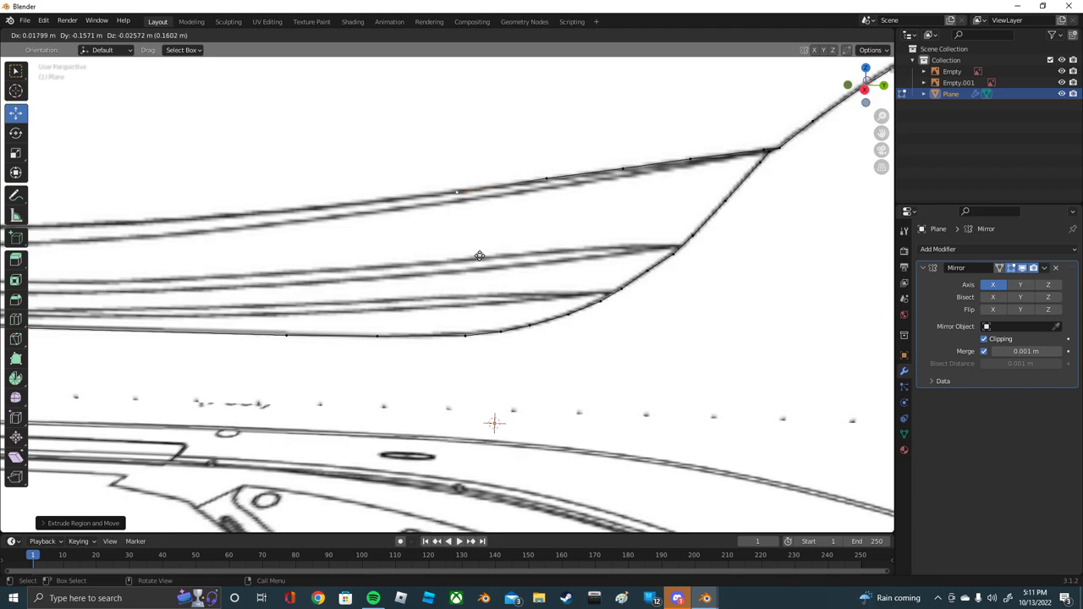
left_click(478, 254)
middle_click_drag(478, 254, 627, 243, "shift")
key("g")
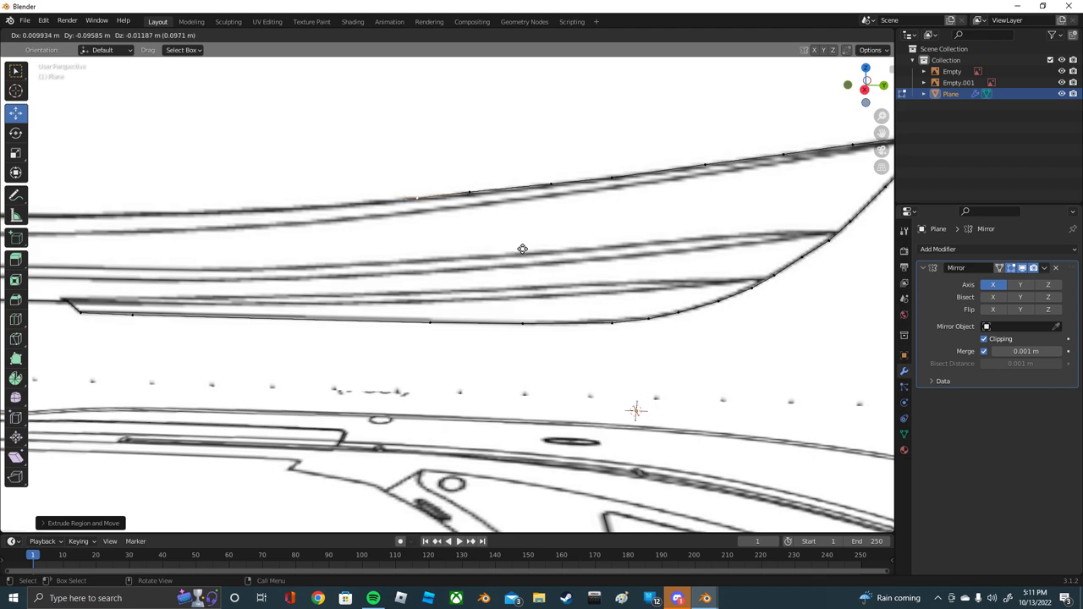
key("g")
key("z")
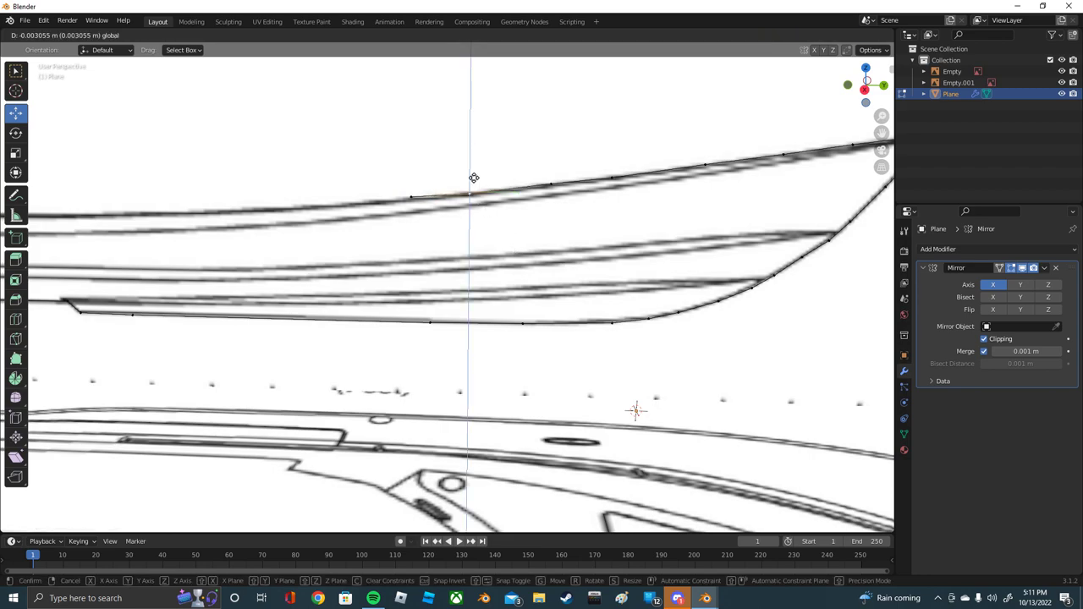
scroll(550, 175, "up", 4, "ctrl")
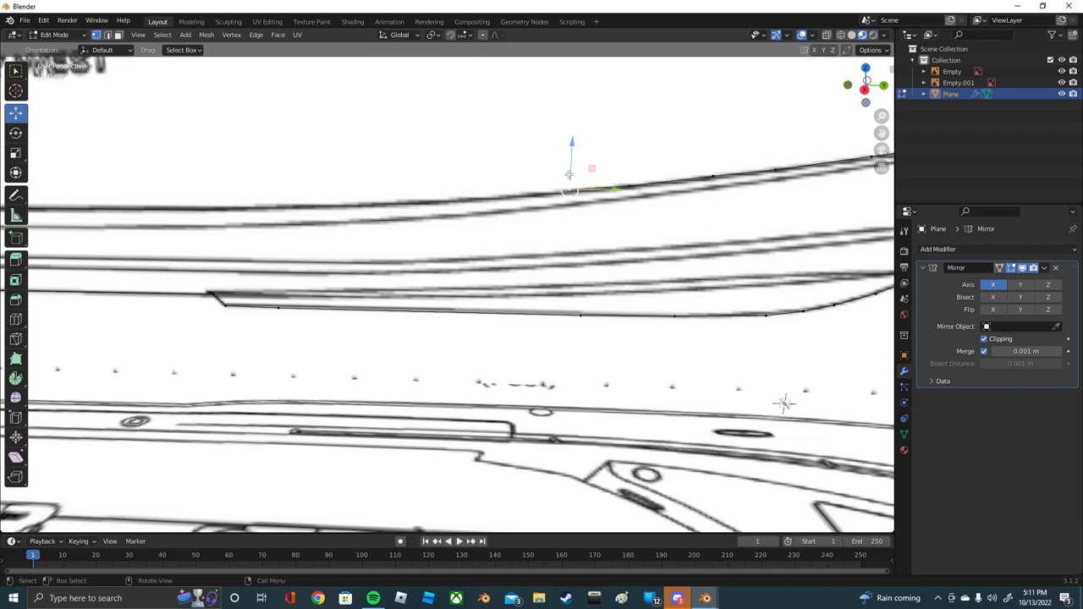
left_click(567, 173)
Step: Extrude new vertices further along the hull's upper edge
left_click(495, 196)
key("e")
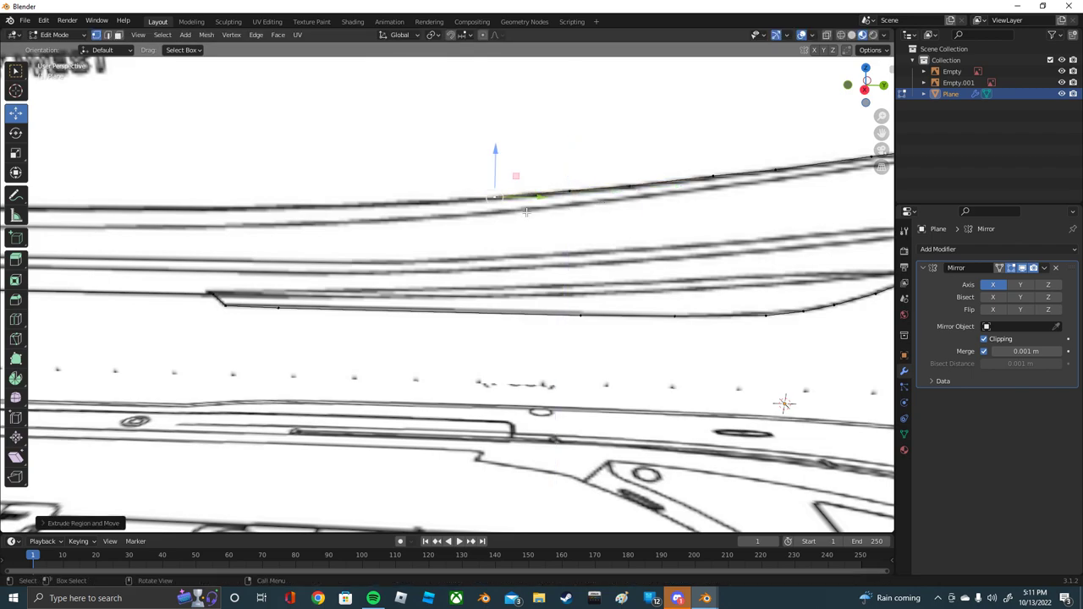
left_click(435, 219)
scroll(550, 211, "up", 4, "ctrl")
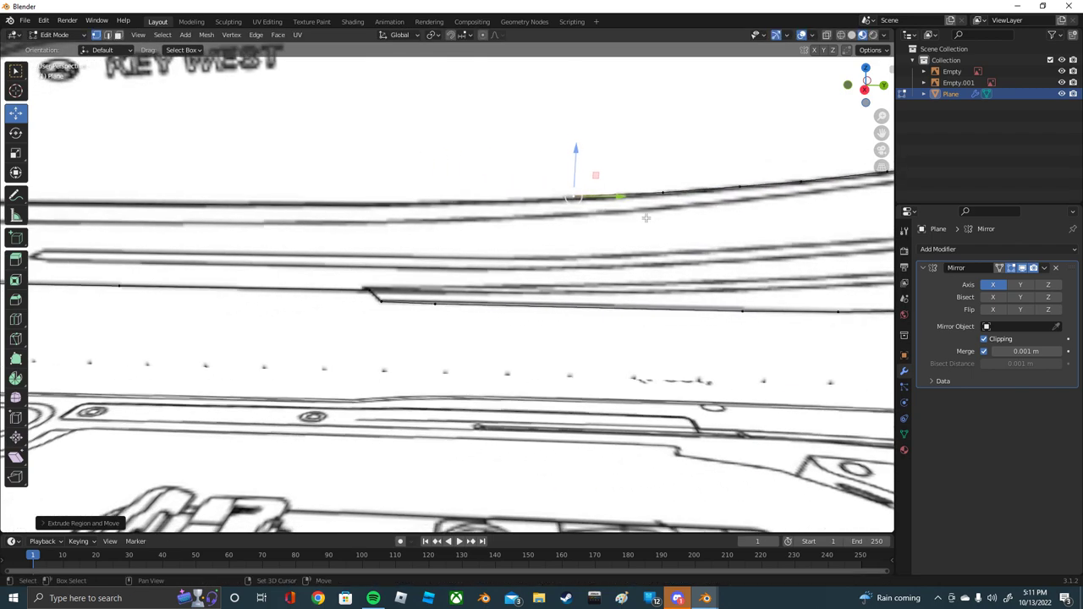
left_click(569, 221)
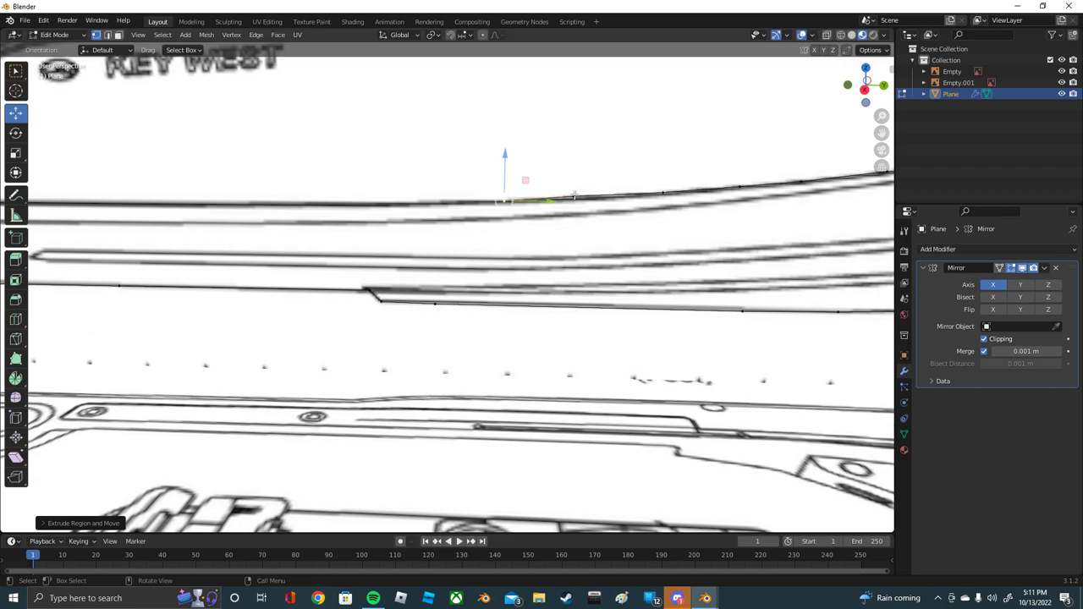
left_click(574, 196)
left_click(665, 193)
key("e")
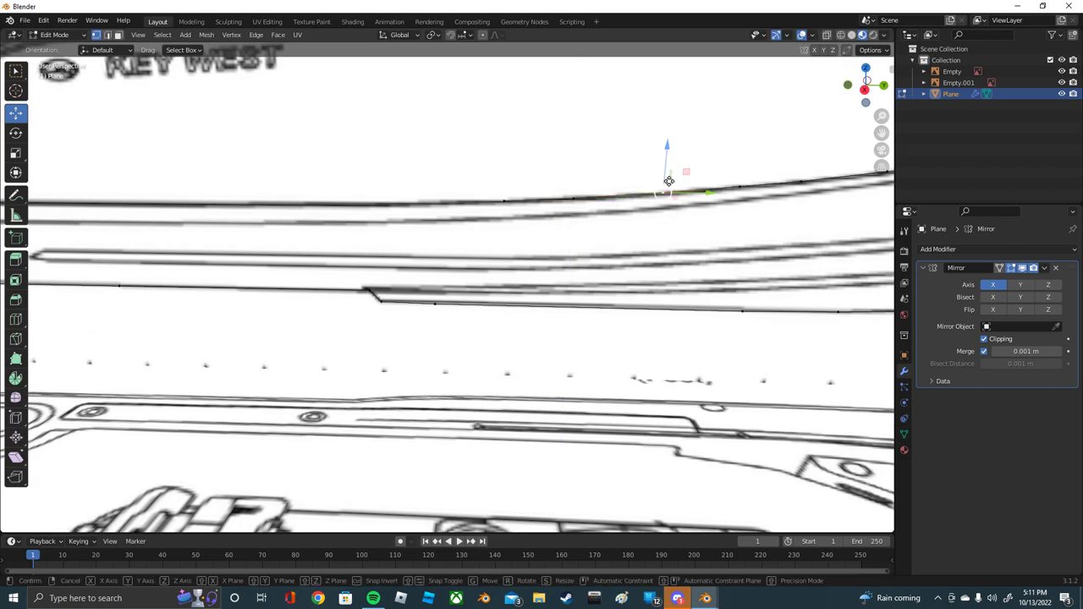
left_click(740, 185)
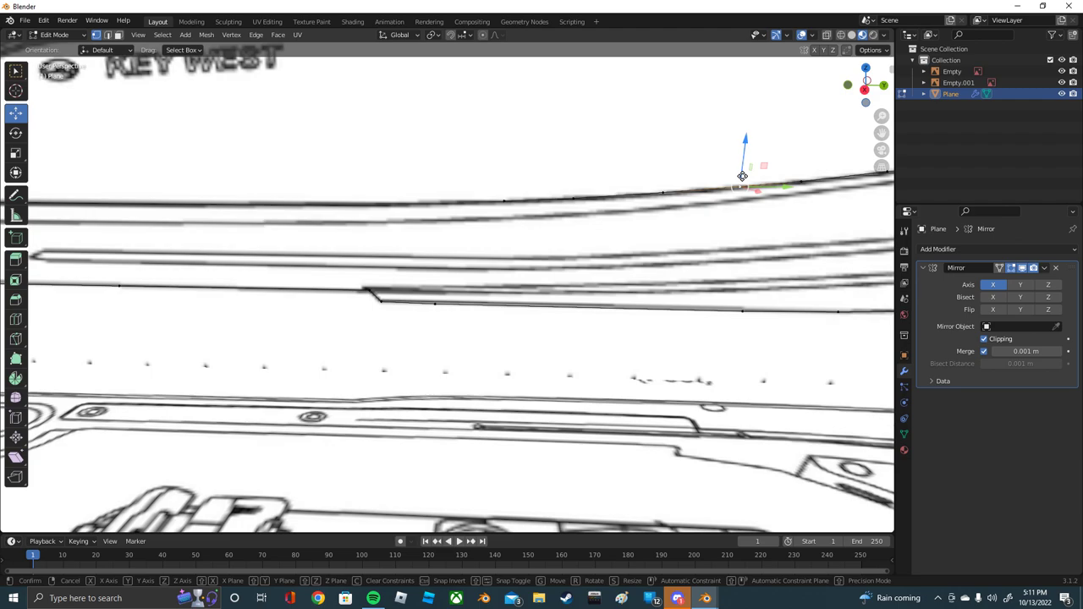
Step: Adjust an earlier top-edge vertex and extrude another vertex back toward the stern
left_click(506, 201)
scroll(510, 196, "up", 1)
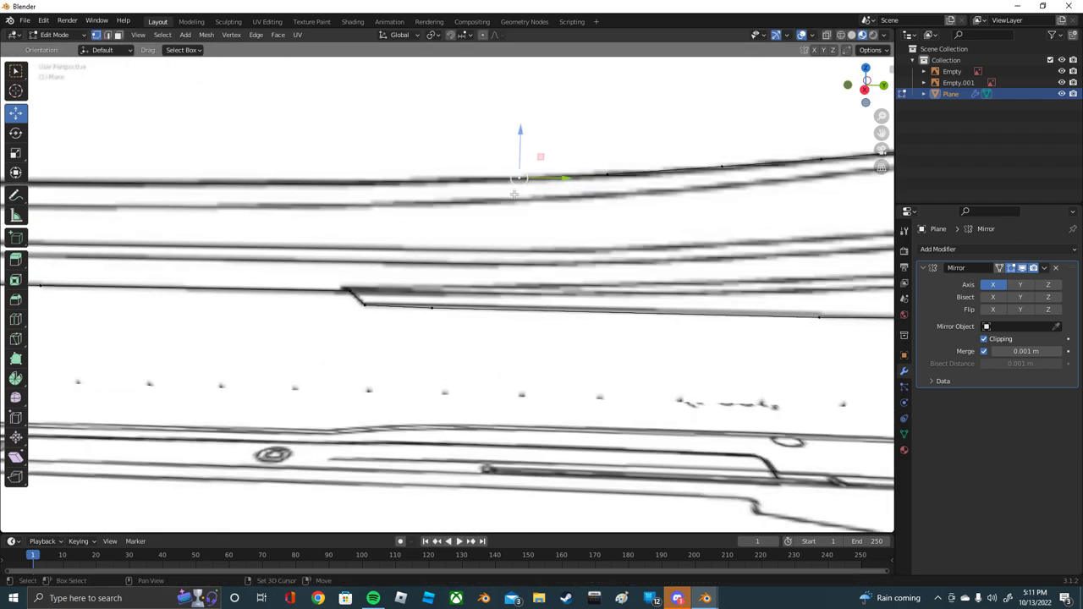
scroll(516, 203, "up", 2)
key("g")
left_click(478, 240)
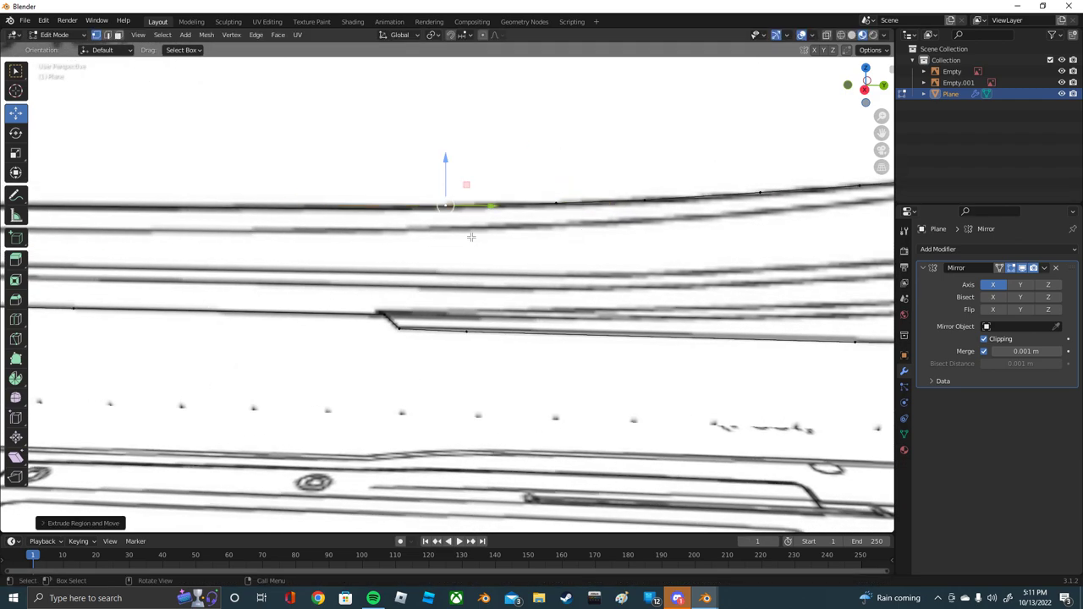
middle_click_drag(478, 240, 626, 241)
key("e")
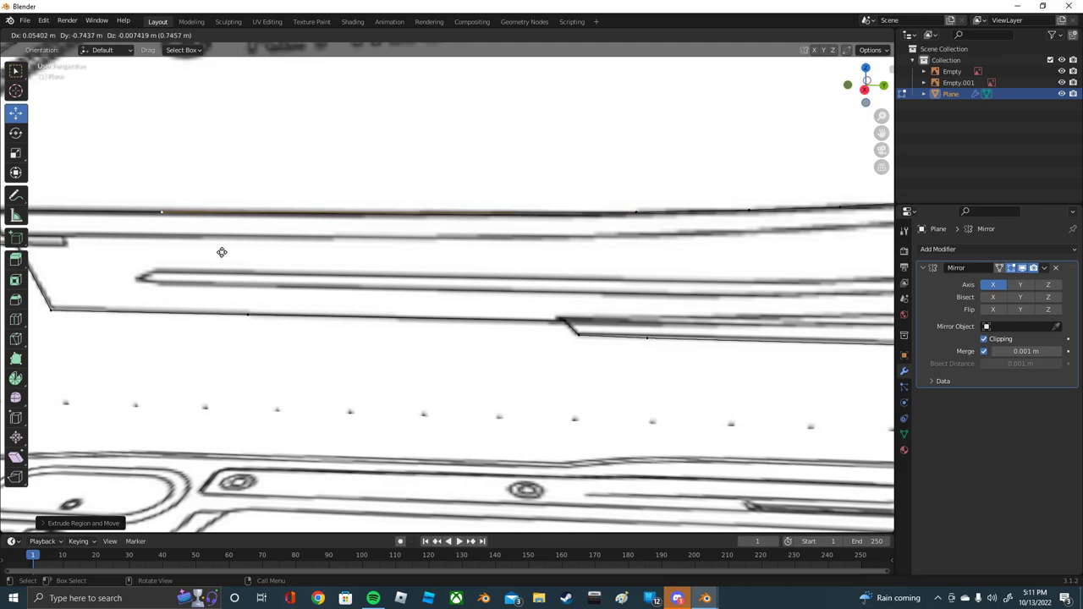
left_click(220, 249)
middle_click_drag(263, 252, 505, 214)
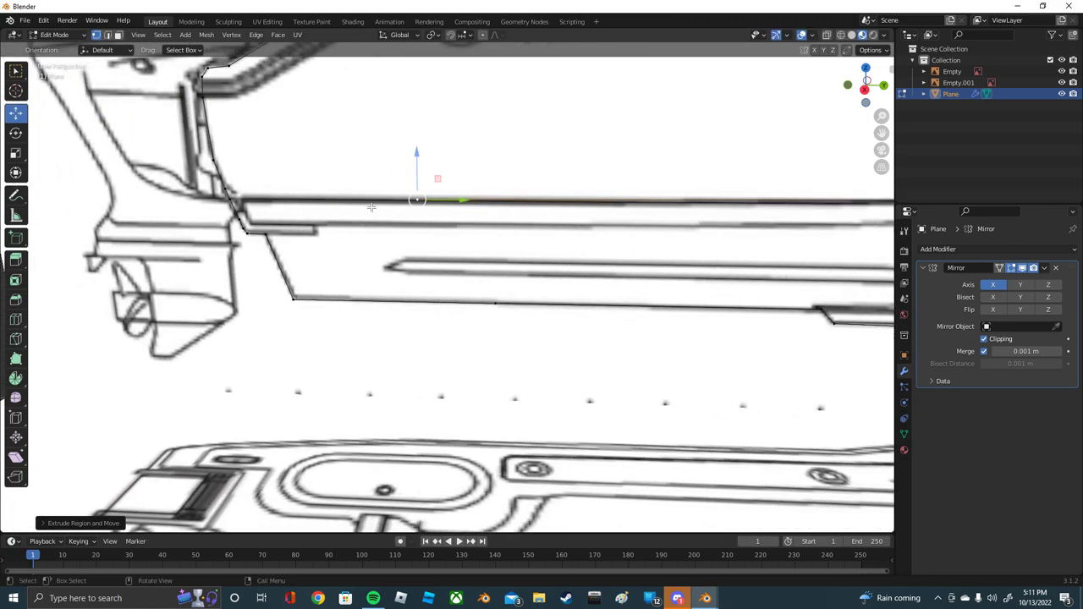
scroll(371, 206, "down", 5)
Step: Switch to Object Mode and slide the hull outline along the X axis
middle_click_drag(370, 206, 447, 233)
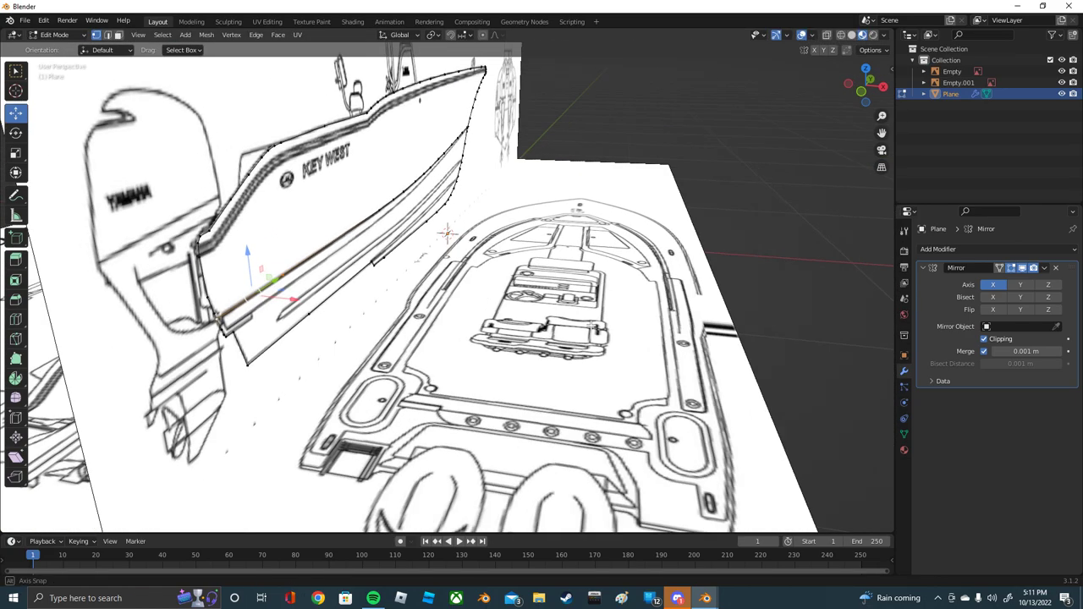
mouse_move(592, 326)
middle_mouse_down()
mouse_move(623, 307)
mouse_move(355, 283)
mouse_move(548, 269)
middle_mouse_up()
key("Tab")
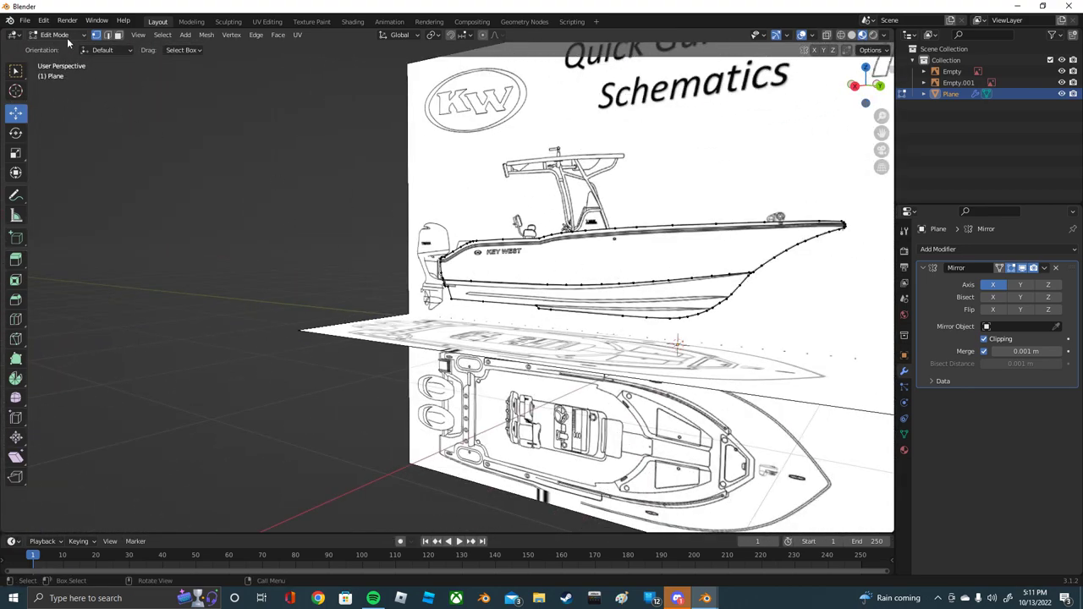
mouse_move(394, 217)
middle_mouse_down()
mouse_move(484, 222)
mouse_move(516, 262)
middle_mouse_up()
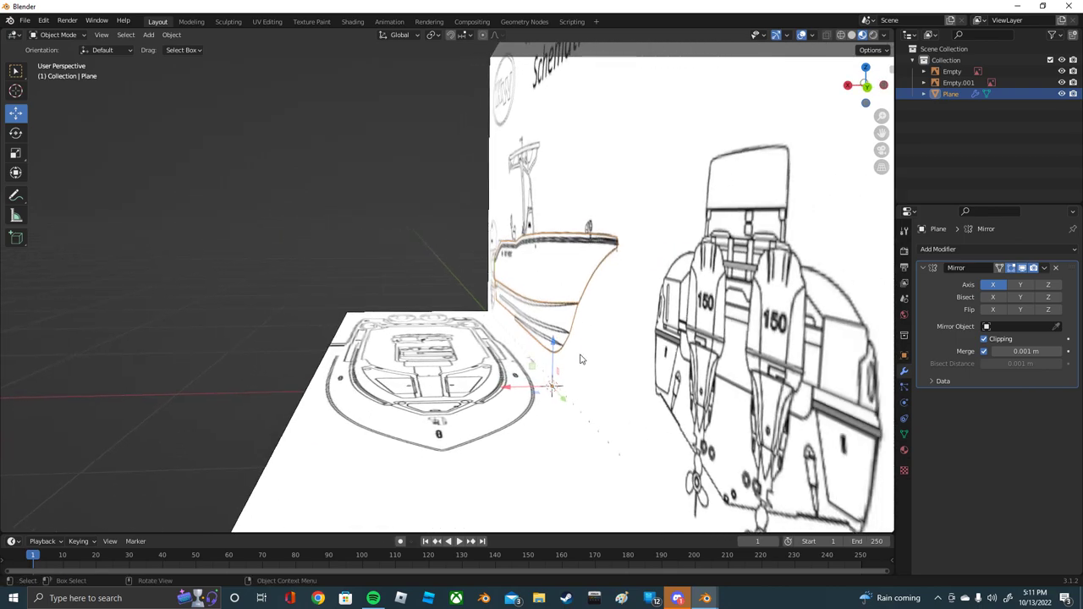
left_click_drag(536, 388, 420, 381)
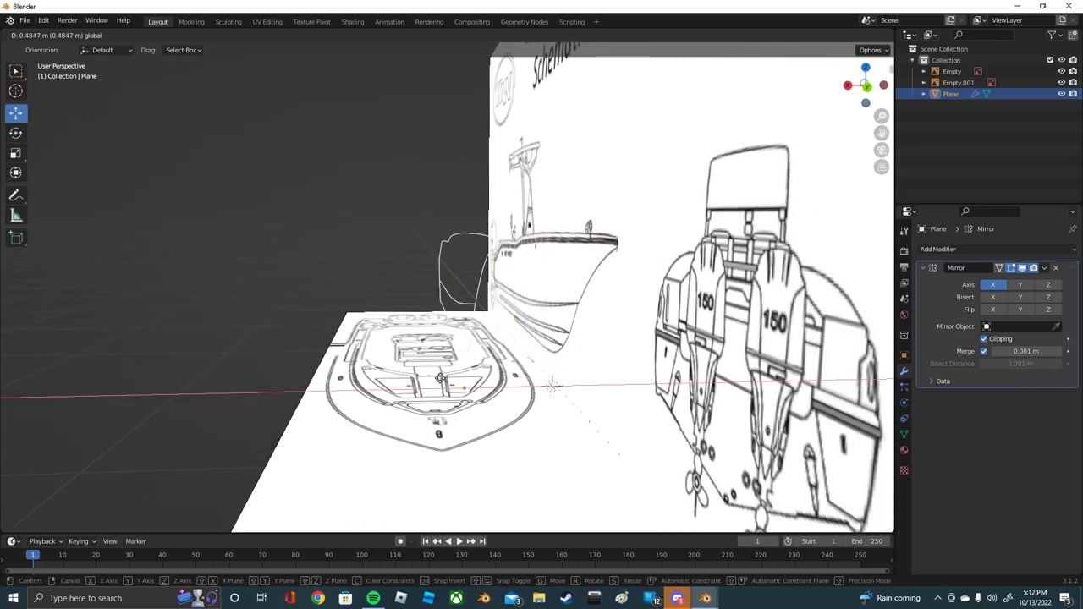
left_click(421, 381)
Step: In top view, shift the outline onto the top-view drawing's deck centreline
left_click(866, 68)
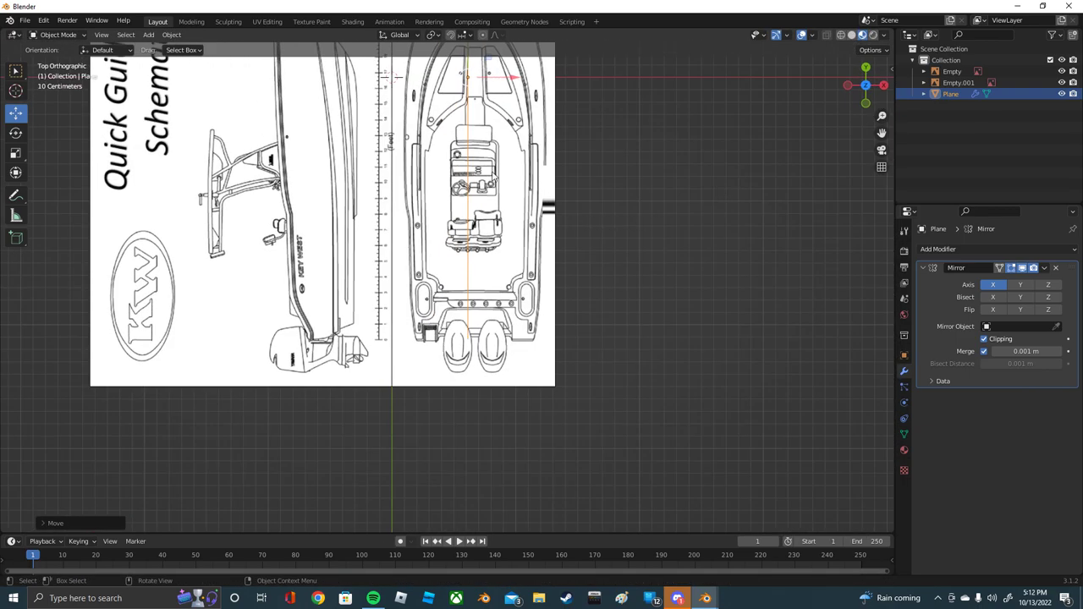
scroll(522, 136, "up", 2)
middle_click_drag(522, 135, 499, 398, "shift")
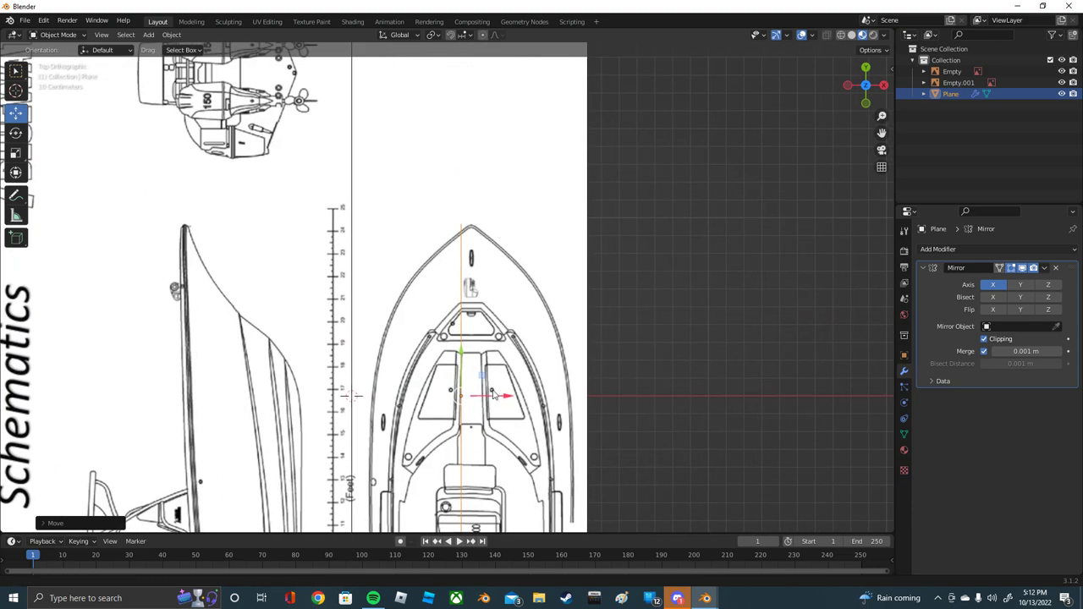
left_click_drag(499, 398, 509, 391)
mouse_move(509, 391)
middle_mouse_down()
mouse_move(266, 114)
mouse_move(226, 93)
middle_mouse_up()
Step: Return to Edit Mode, select the bow-tip vertex, and switch to Top Orthographic view
left_click(59, 35)
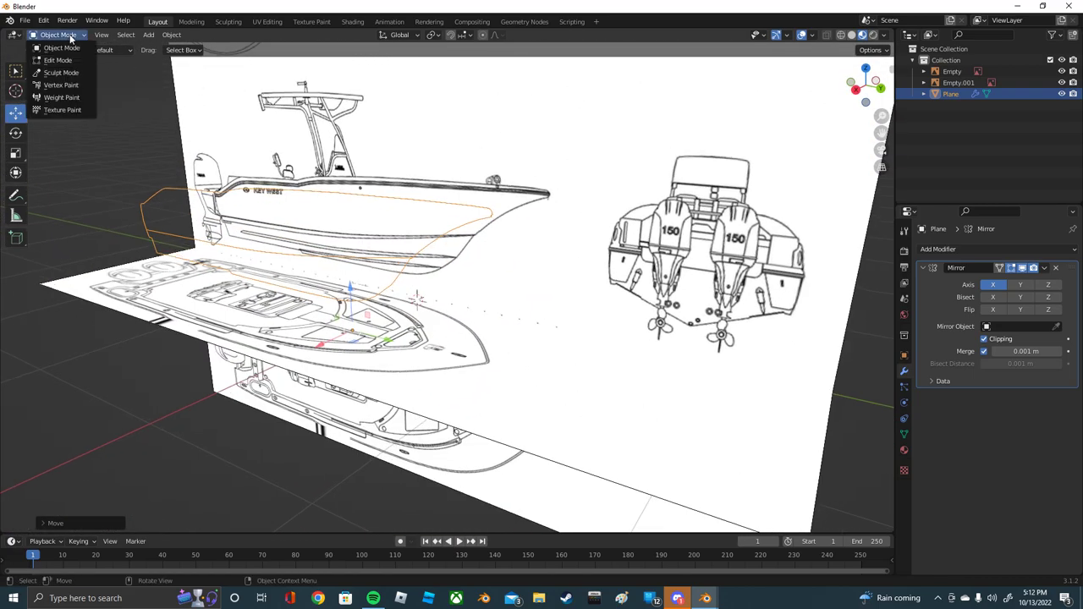
left_click(61, 49)
middle_click_drag(309, 161, 317, 194)
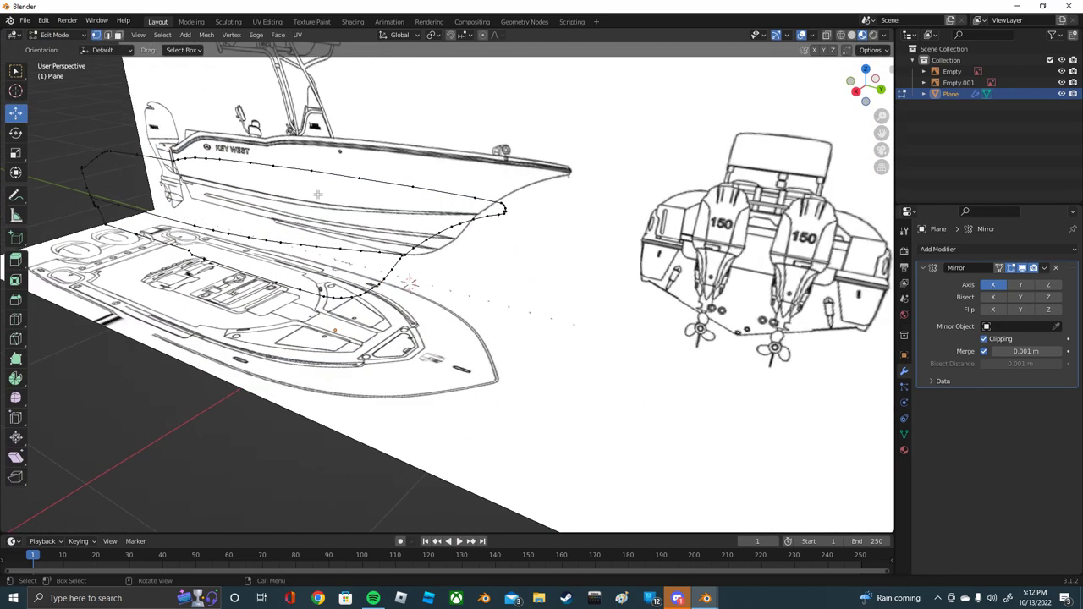
scroll(529, 222, "up", 2)
left_click(516, 188)
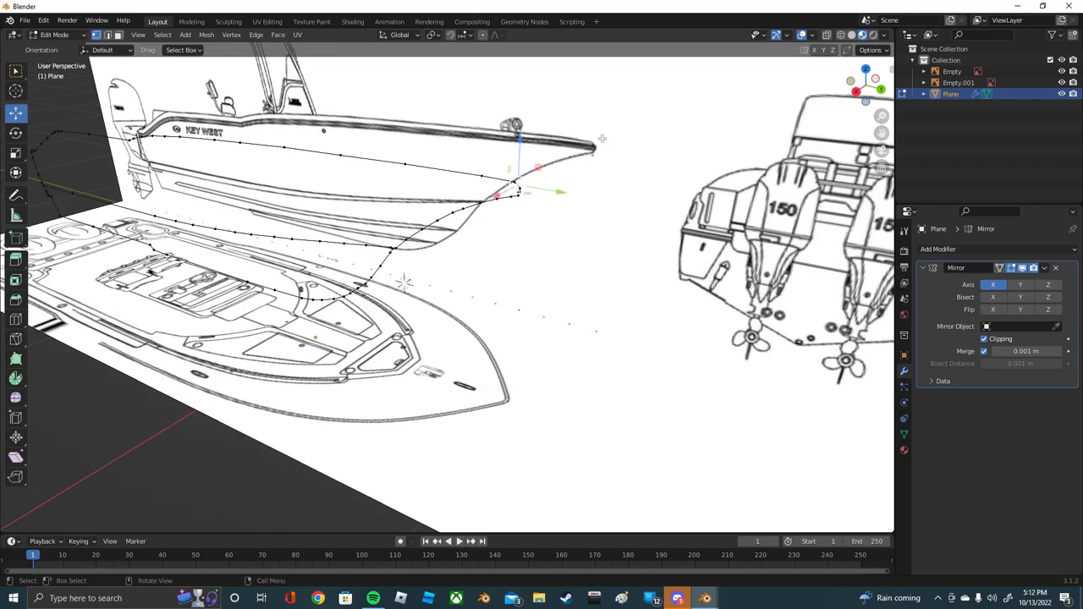
scroll(531, 211, "up", 1)
scroll(559, 181, "up", 1)
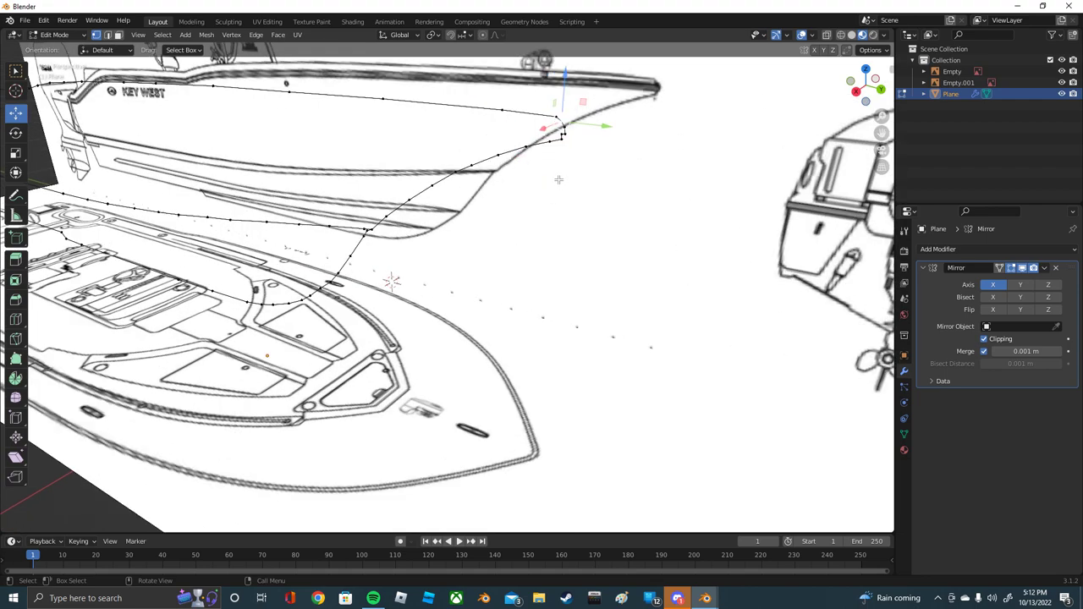
left_click(563, 133)
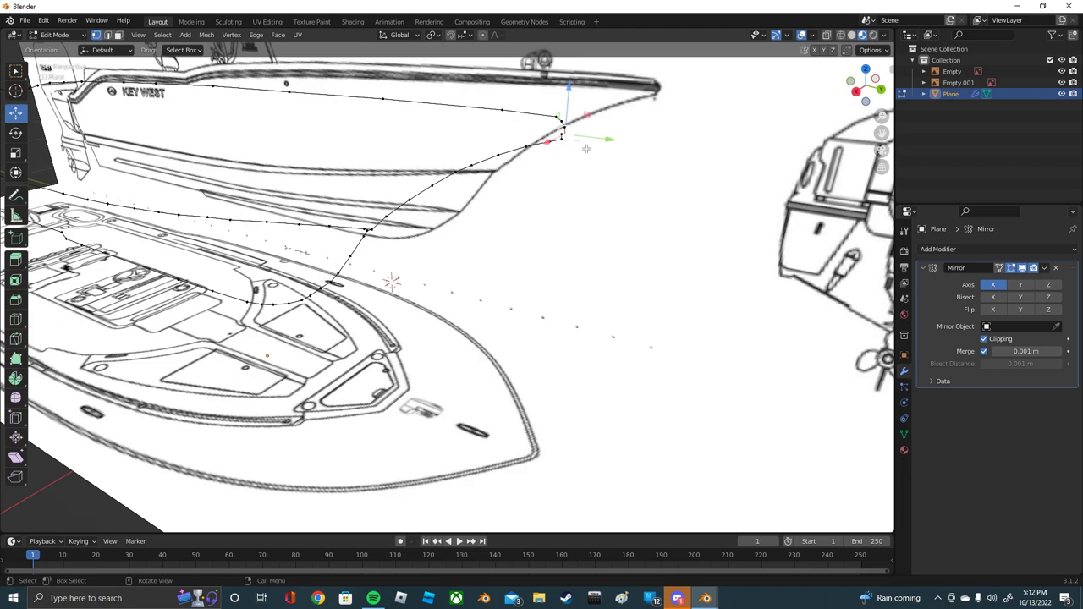
middle_click_drag(587, 148, 643, 169)
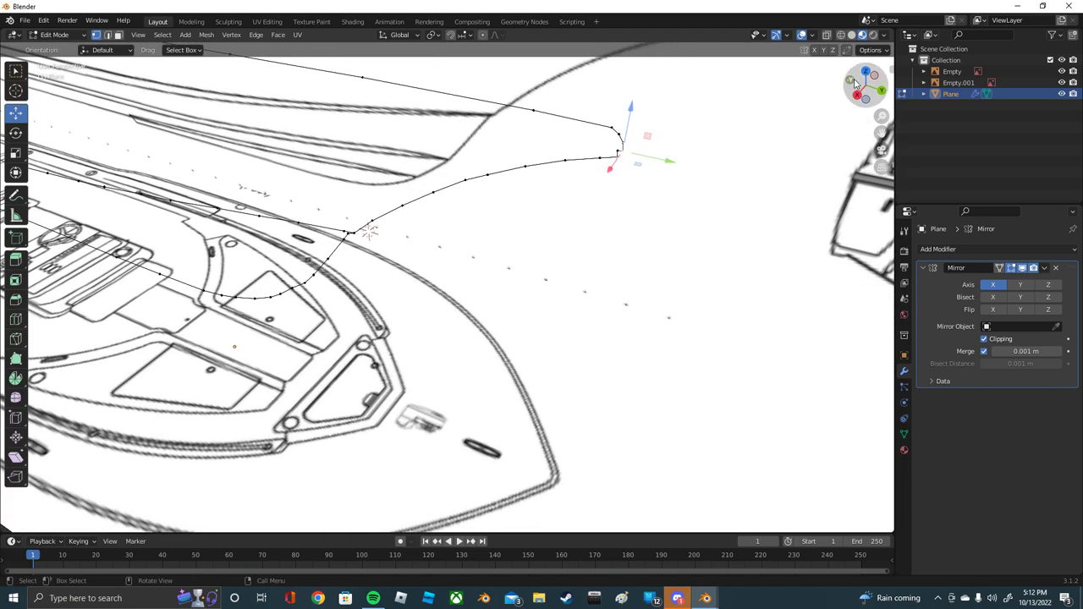
left_click(864, 72)
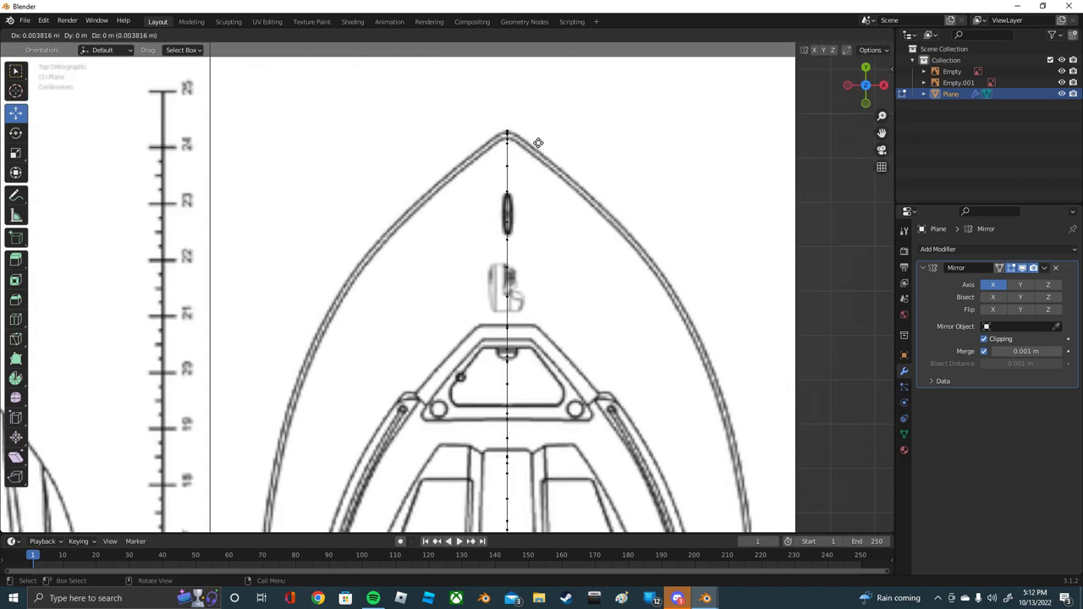
Step: Turn off Mirror clipping, place the bow vertex, and extrude the first deck-edge vertex
left_click(988, 340)
key("g")
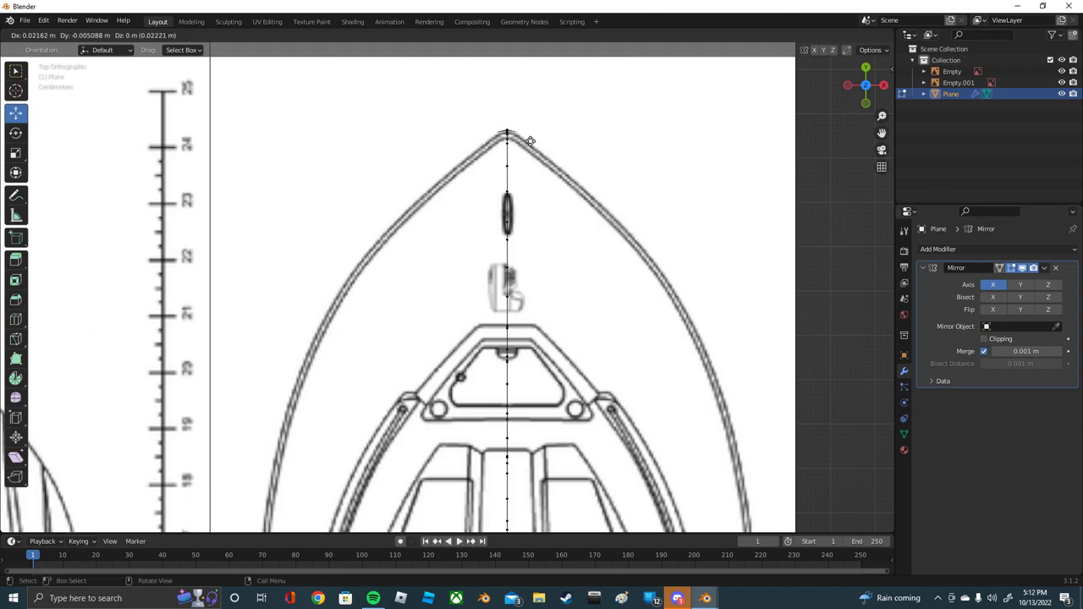
left_click(527, 141)
key("e")
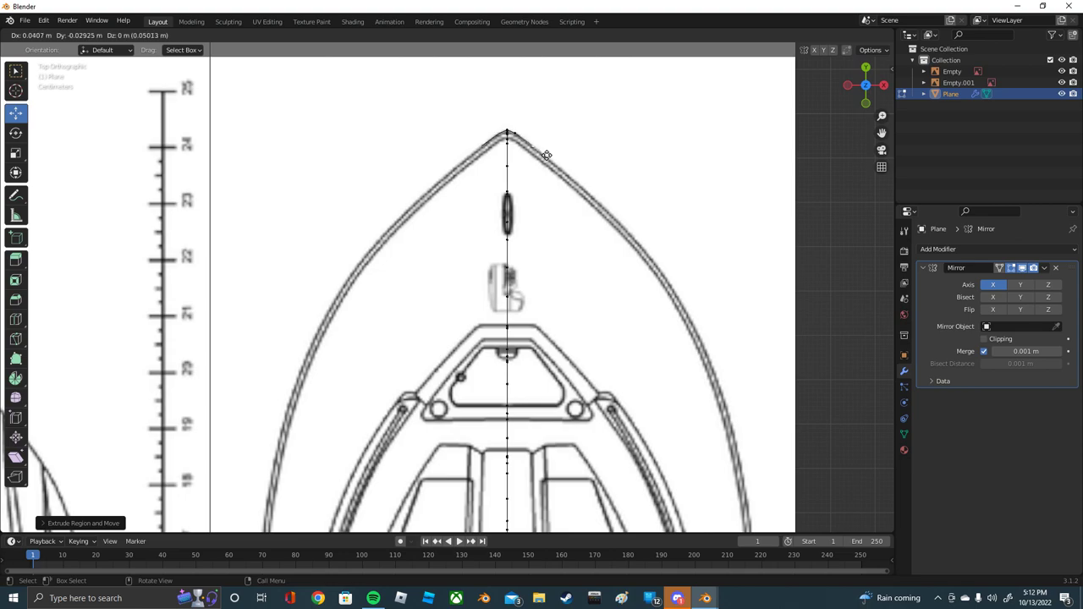
left_click(547, 155)
Step: Extrude vertices along the right-hand deck edge around the bow curve toward the stern
key("e")
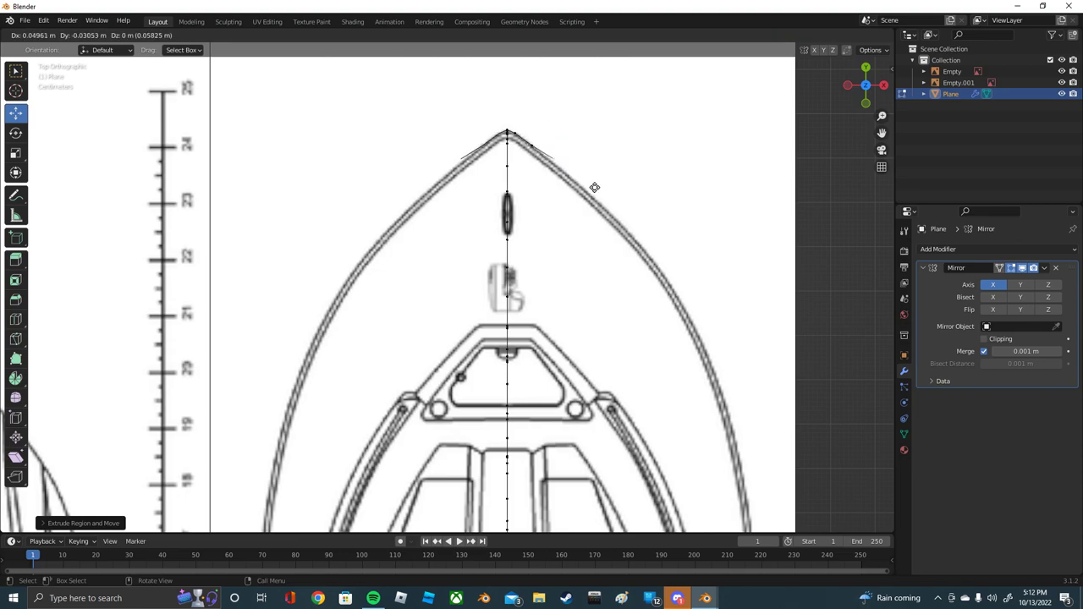
left_click(592, 188)
key("e")
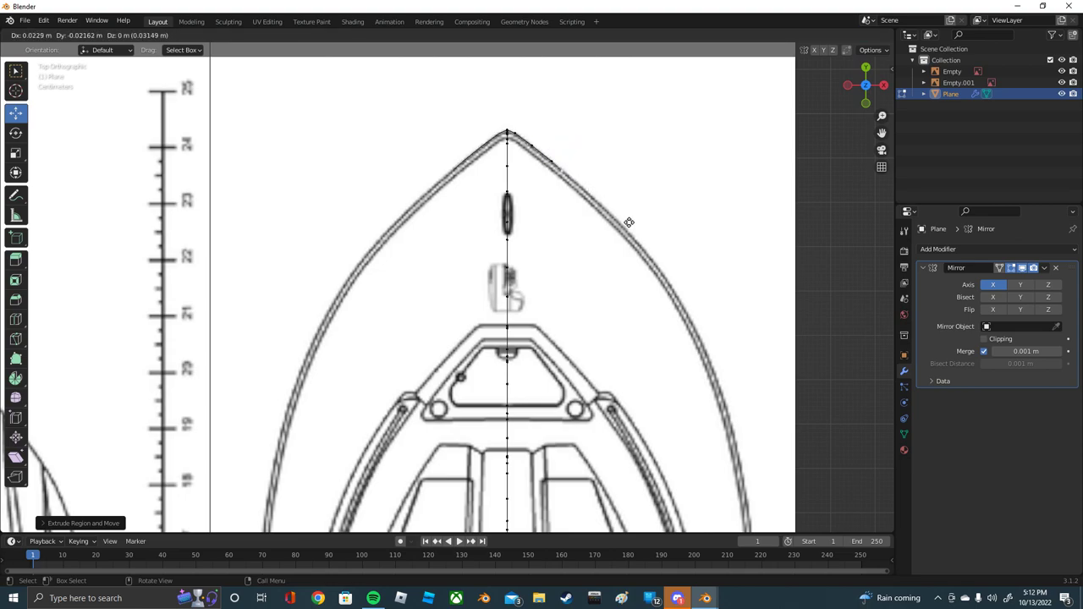
left_click(630, 223)
middle_click_drag(644, 233, 528, 137, "shift")
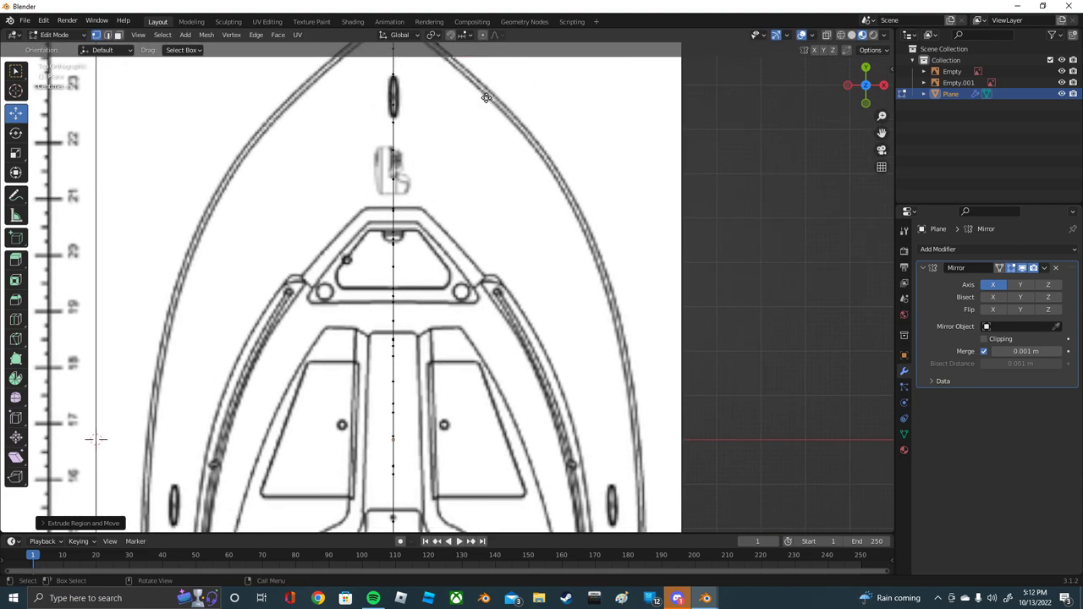
key("e")
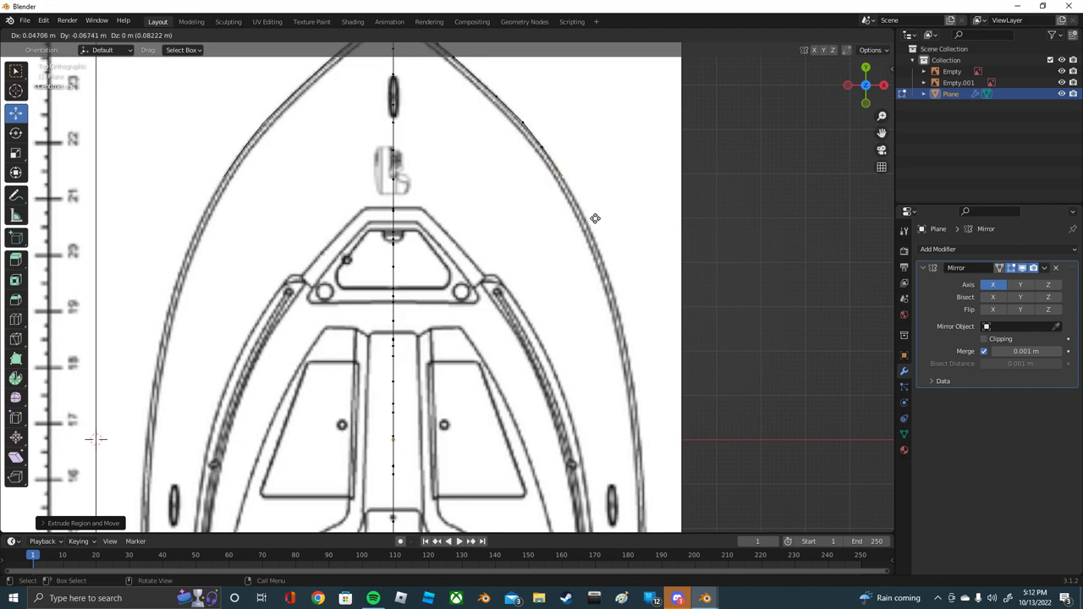
left_click(613, 253)
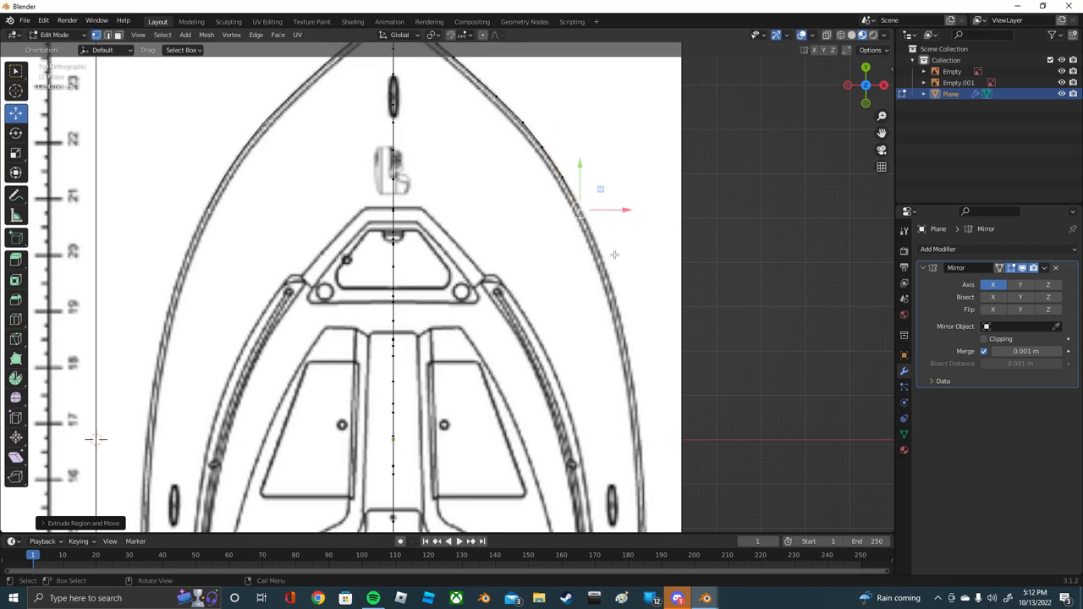
key("e")
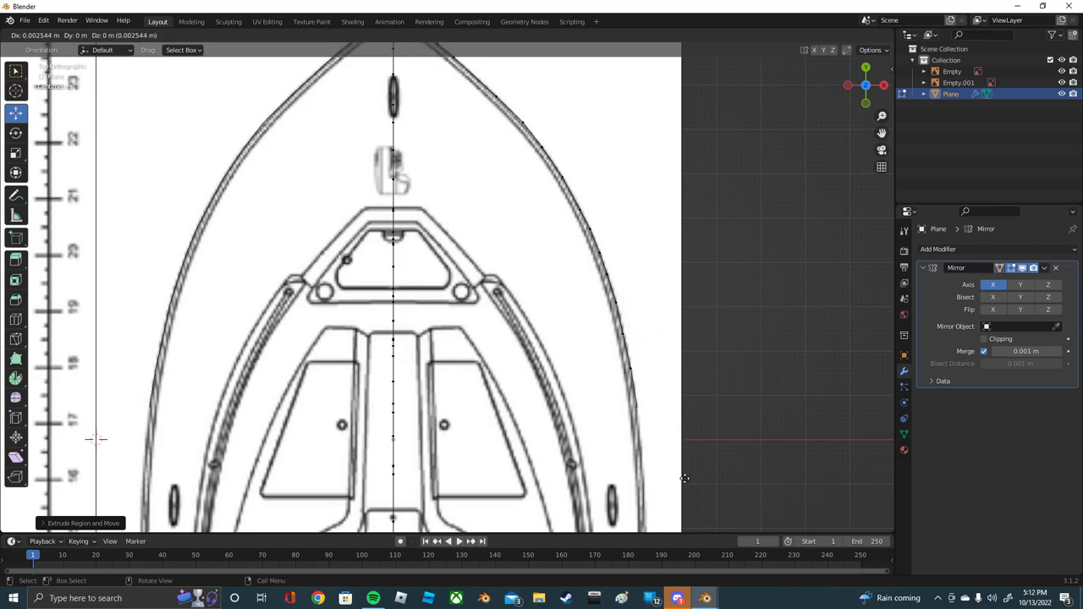
middle_click_drag(687, 513, 620, 220, "shift")
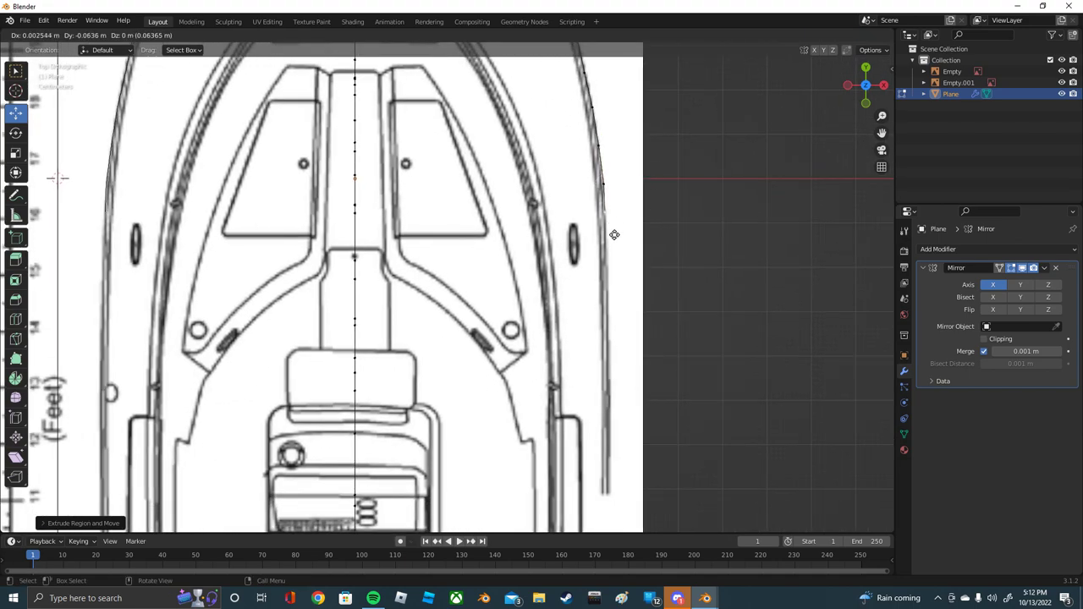
Step: Extend the hull outline aft with new vertices along the blueprint edge
left_click(636, 47)
middle_click_drag(634, 149, 600, 164, "shift")
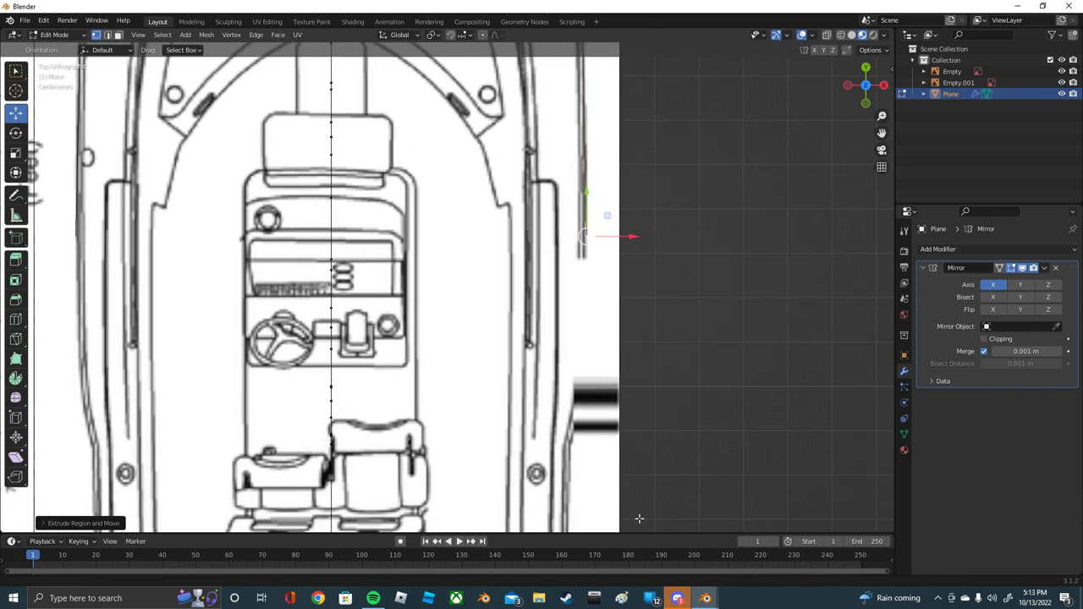
scroll(582, 391, "down", 5)
scroll(536, 307, "up", 1)
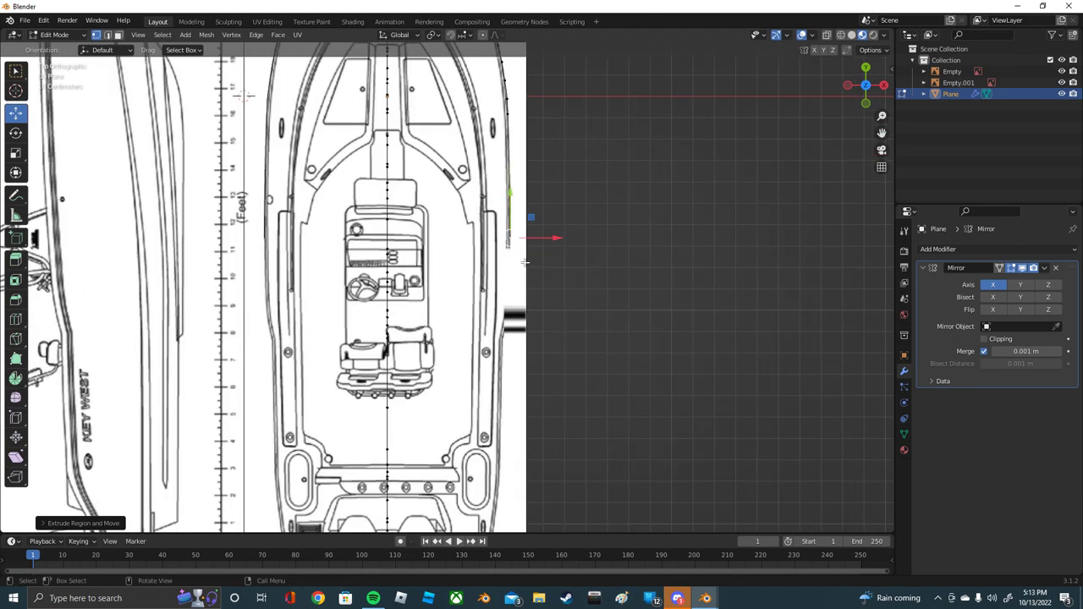
key("e")
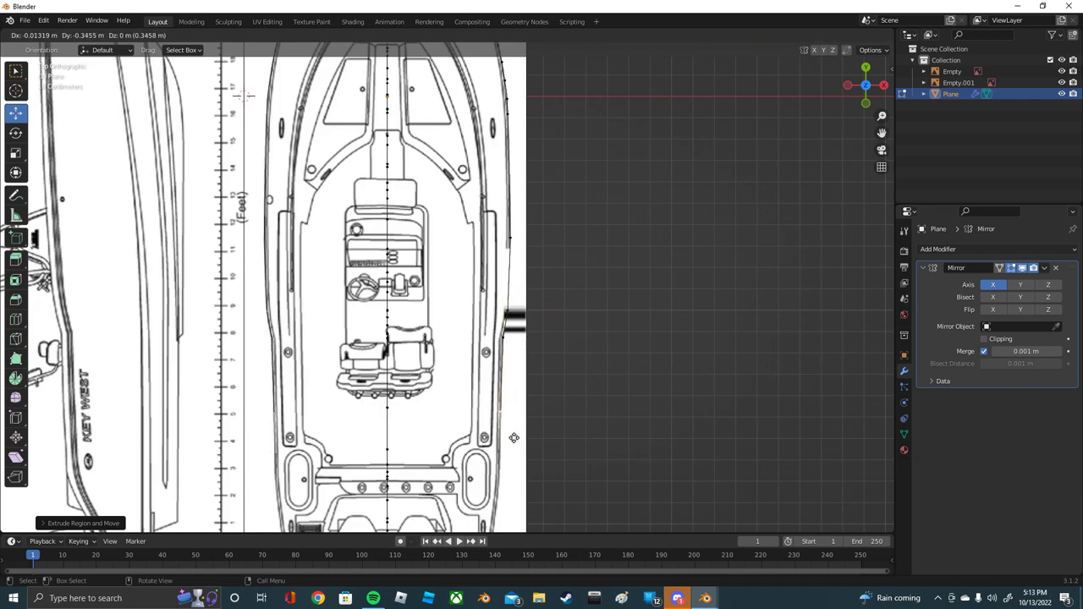
left_click(513, 514)
scroll(513, 505, "up", 1)
scroll(517, 499, "up", 2)
scroll(508, 440, "up", 1)
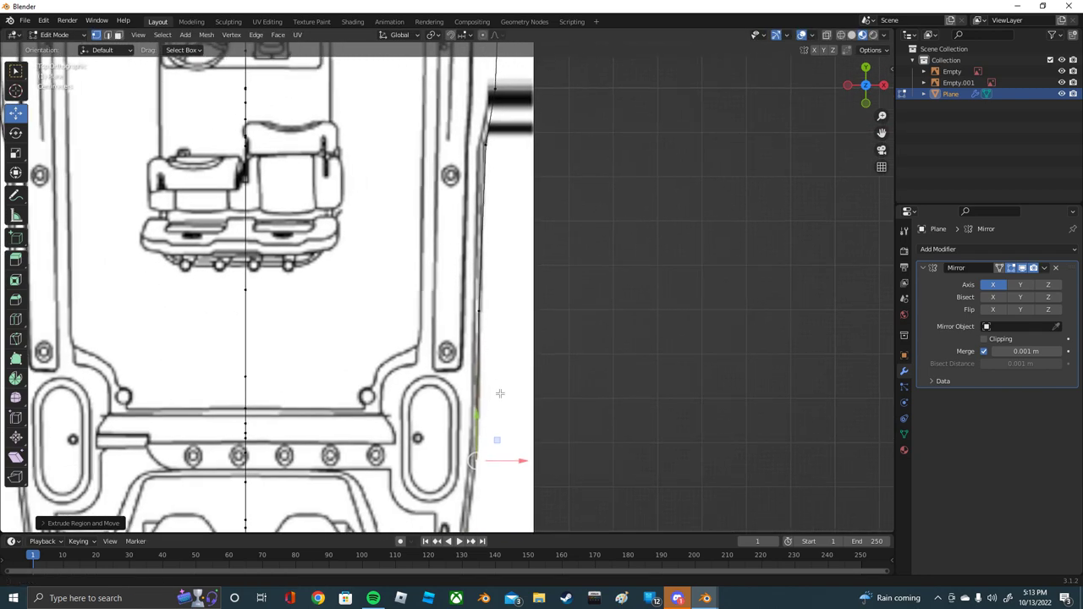
middle_click_drag(500, 393, 488, 278, "shift")
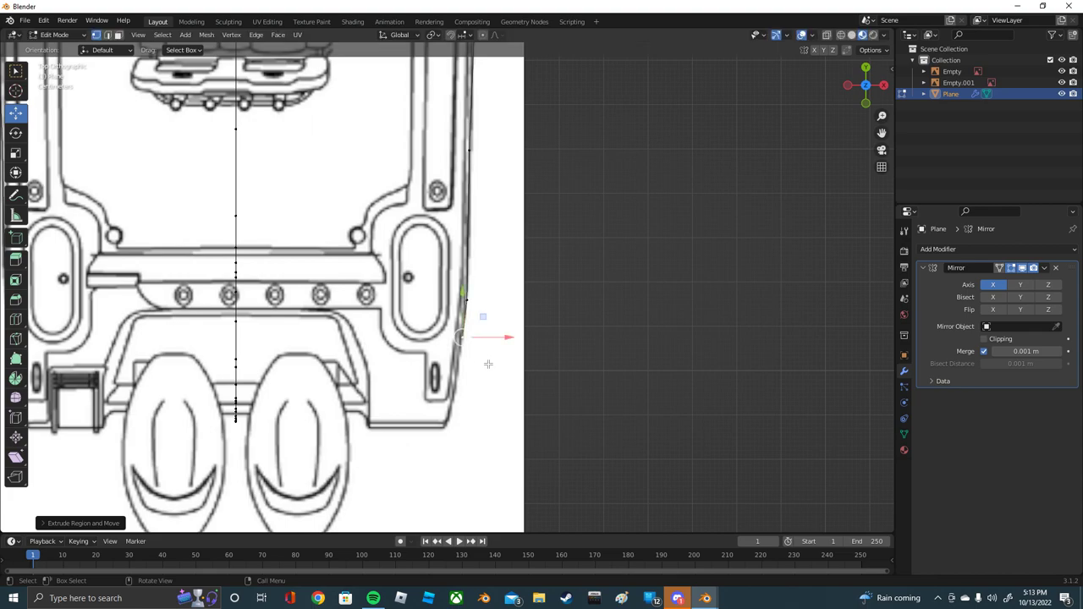
Step: Extrude vertices around the stern corner and along the transom, cancelling one extra vertex
key("e")
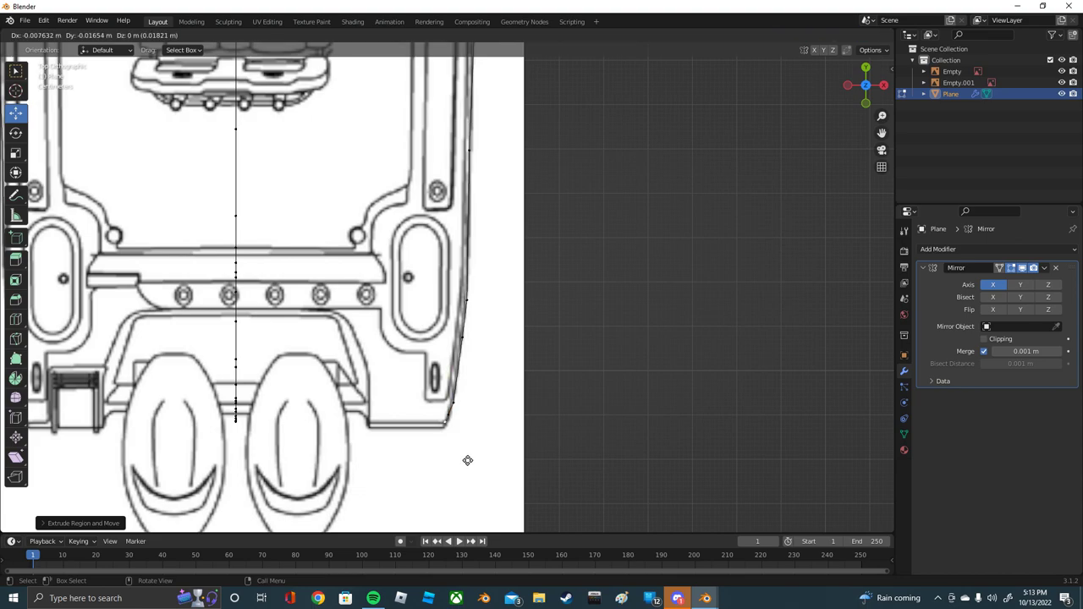
left_click(390, 461)
key("e")
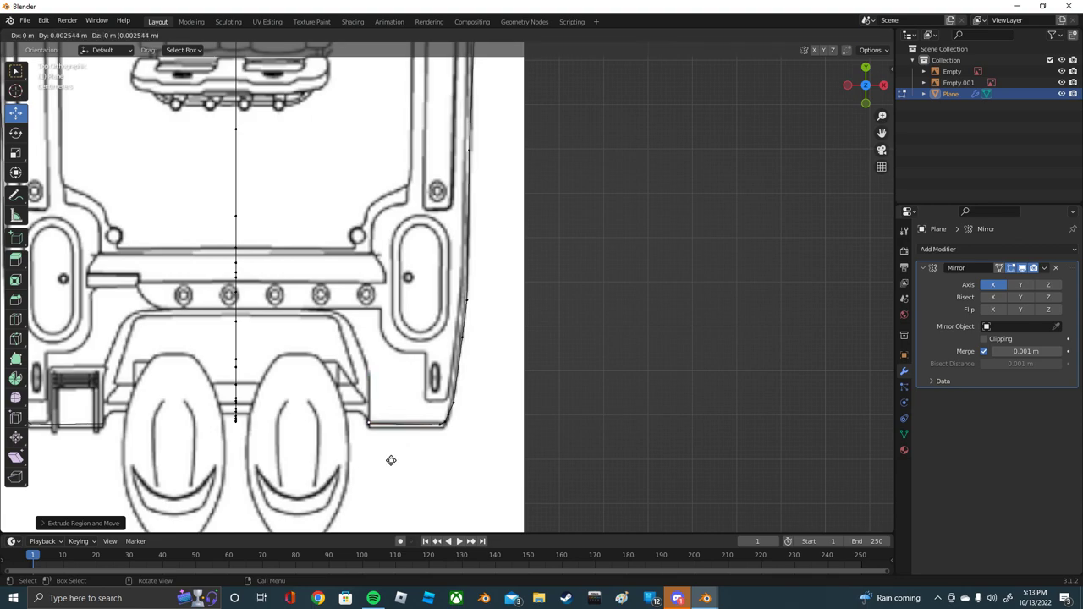
left_click(390, 455)
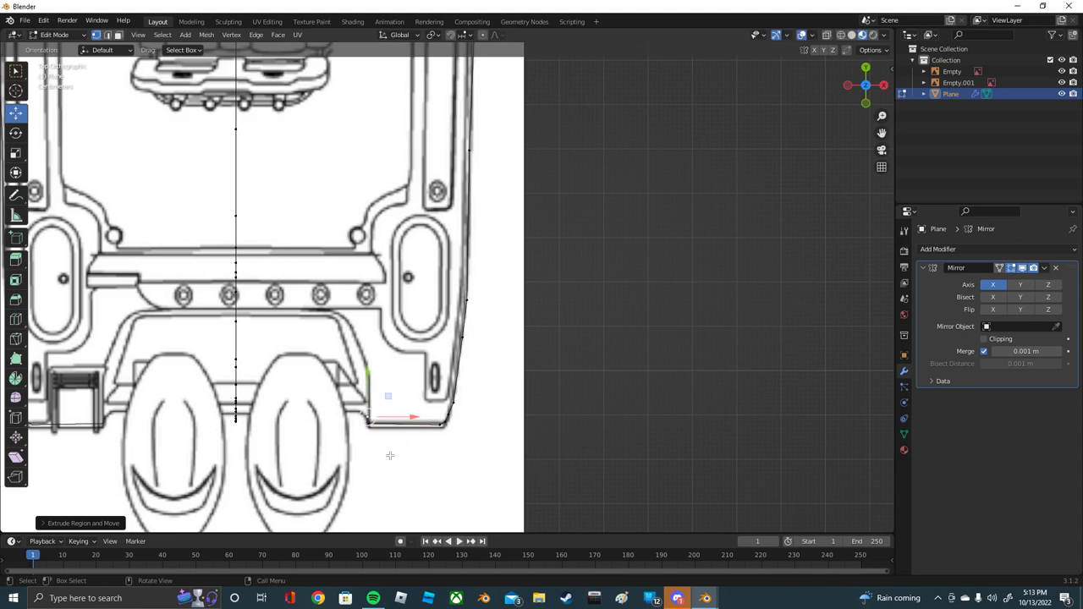
key("e")
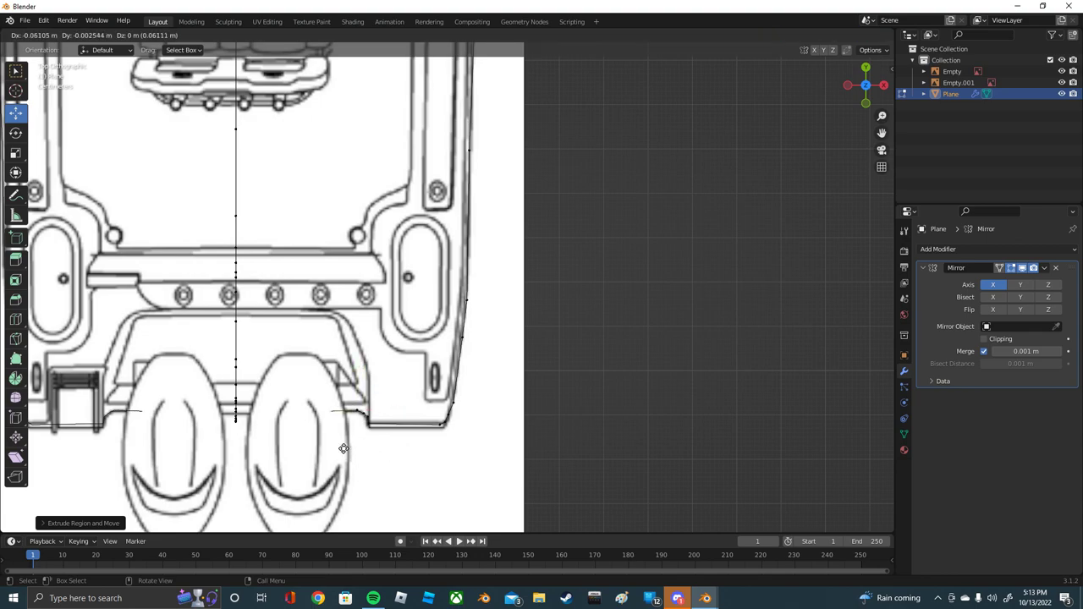
right_click(274, 448)
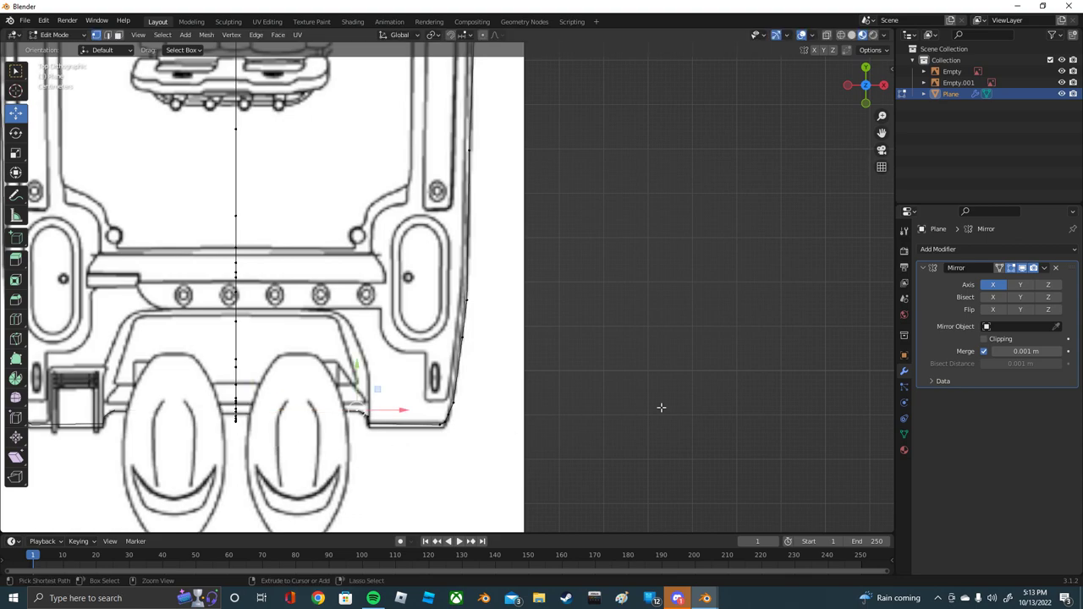
Step: Enable Mirror clipping and extend the transom edge to the centreline
left_click(984, 339)
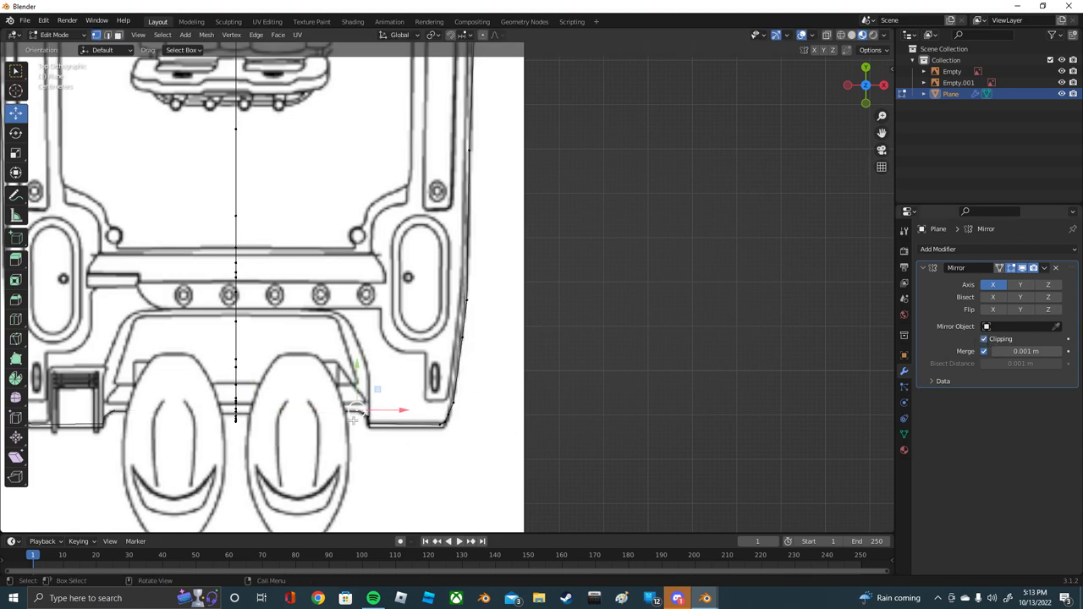
key("e")
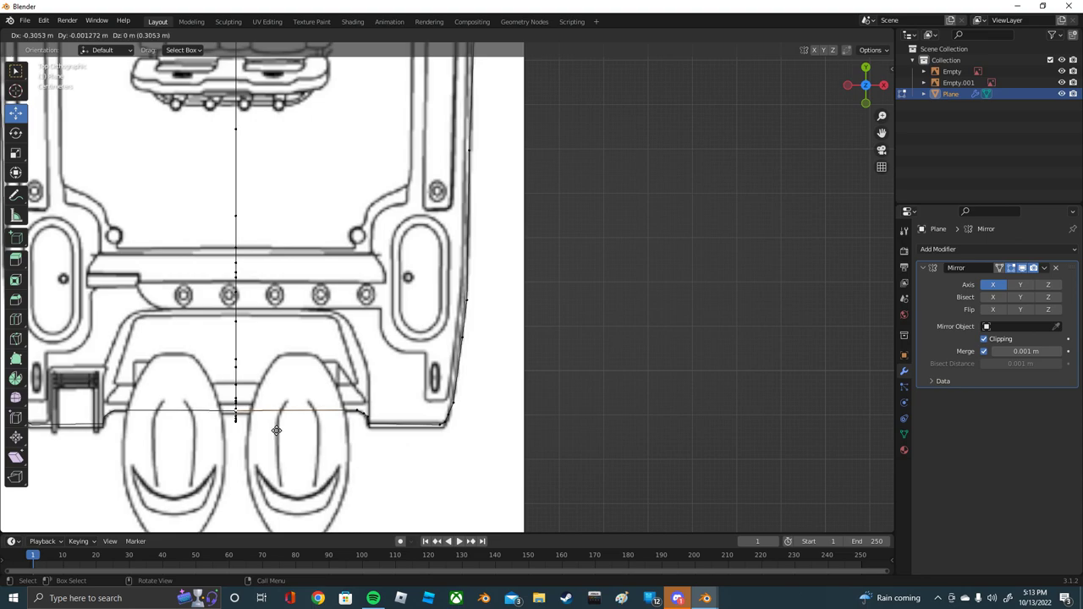
left_click(276, 431)
Step: Trace the inner cockpit edge upward from the transom with new vertices
left_click(369, 422)
key("g")
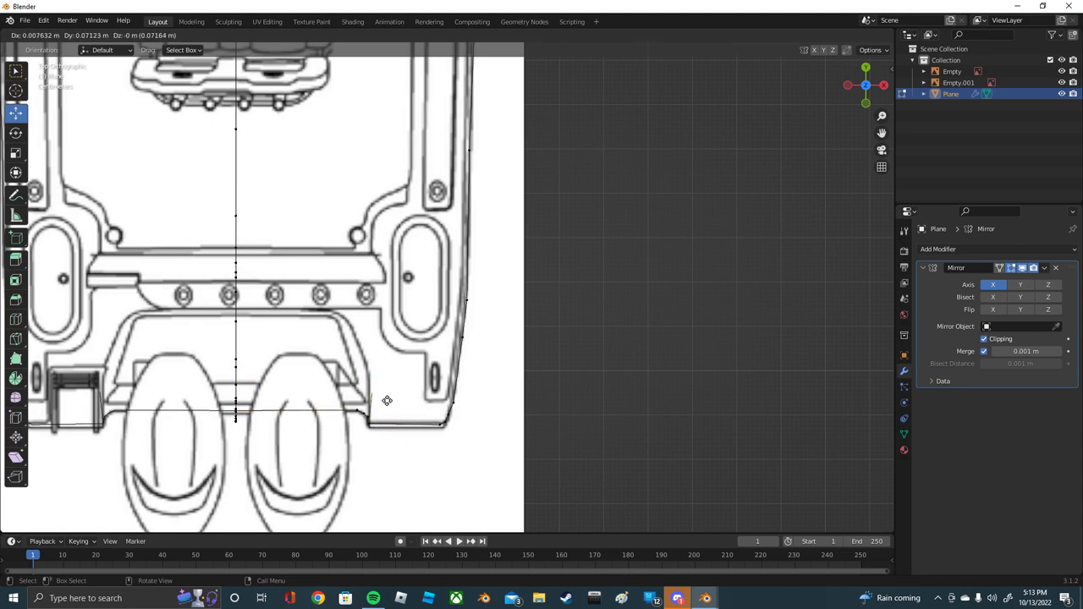
left_click(385, 382)
key("e")
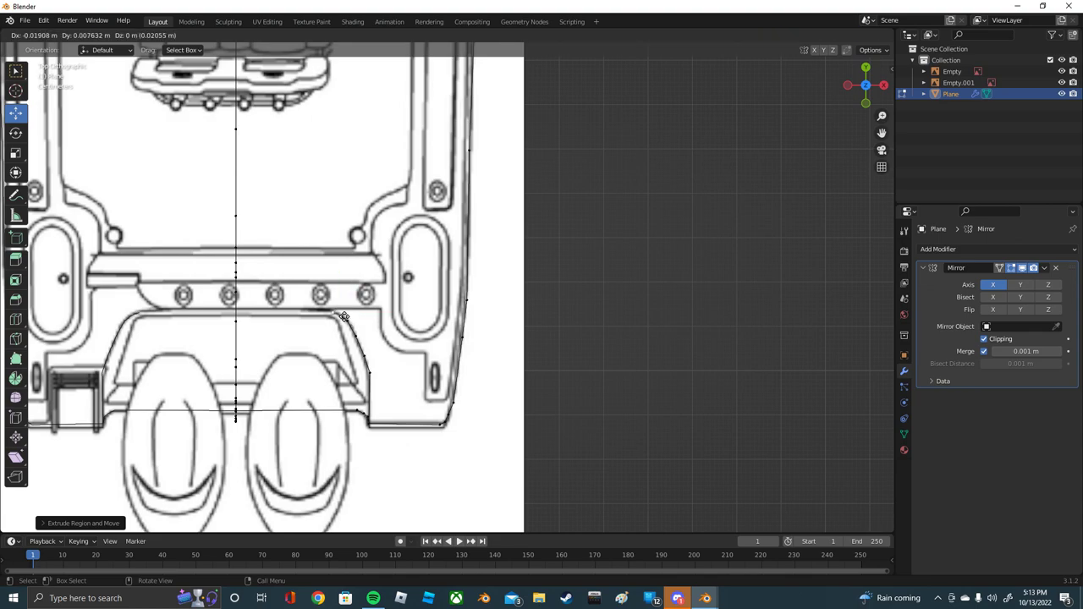
left_click(245, 312)
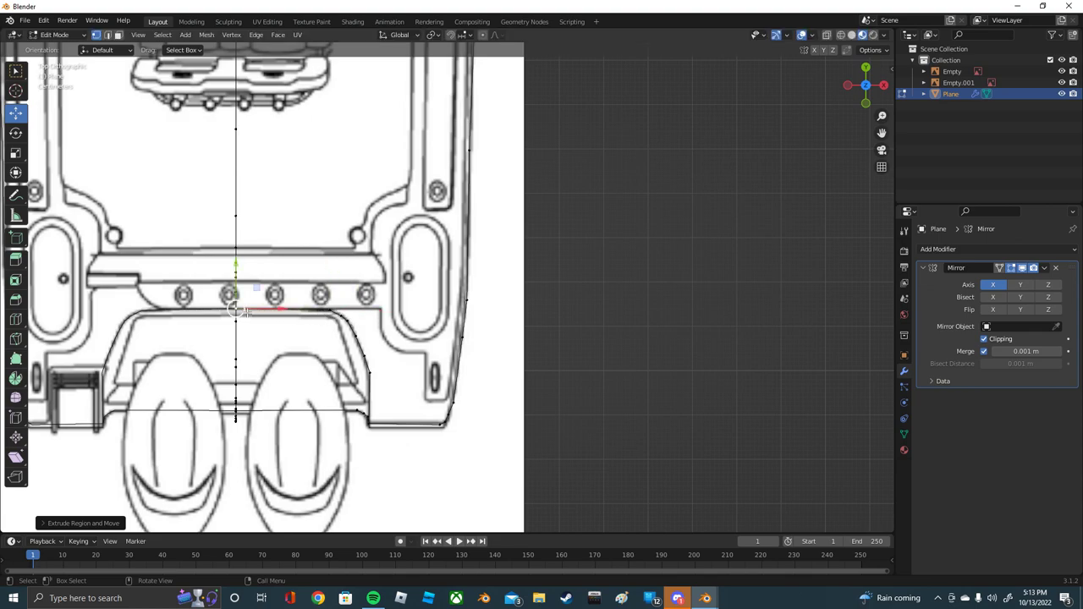
left_click(338, 326)
key("e")
key("x")
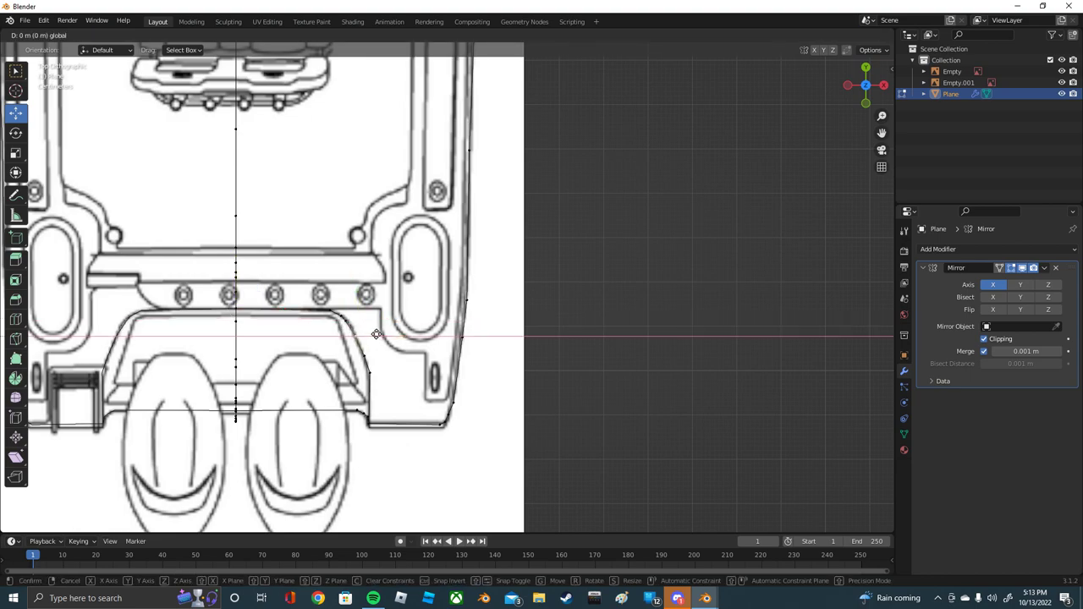
left_click(366, 326)
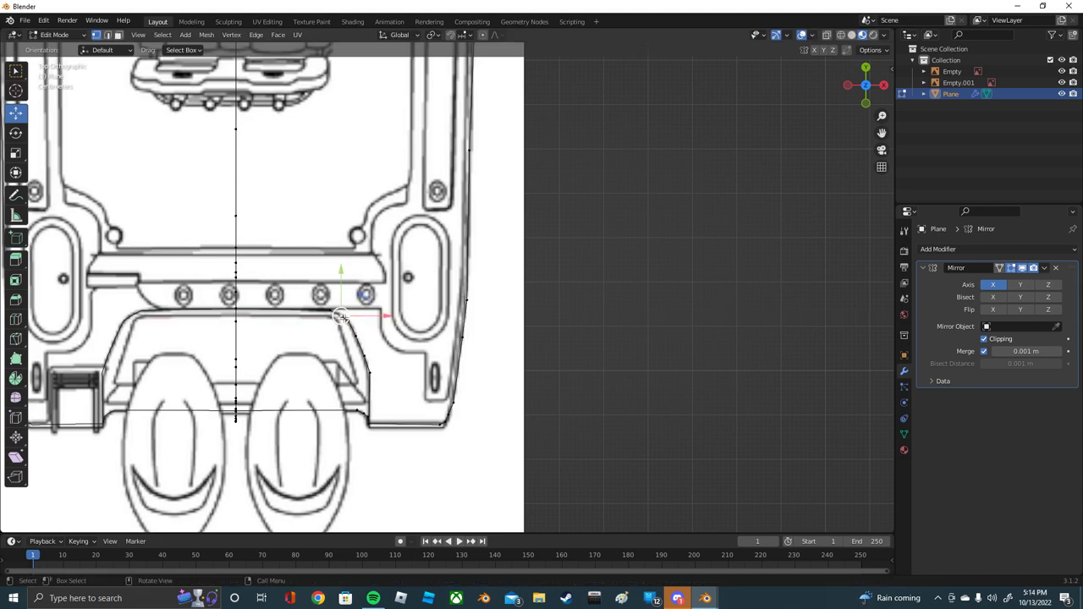
Step: Move the inner cockpit corner vertex into place on the drawing line
key("g")
key("x")
left_click(361, 306)
key("g")
left_click(347, 301)
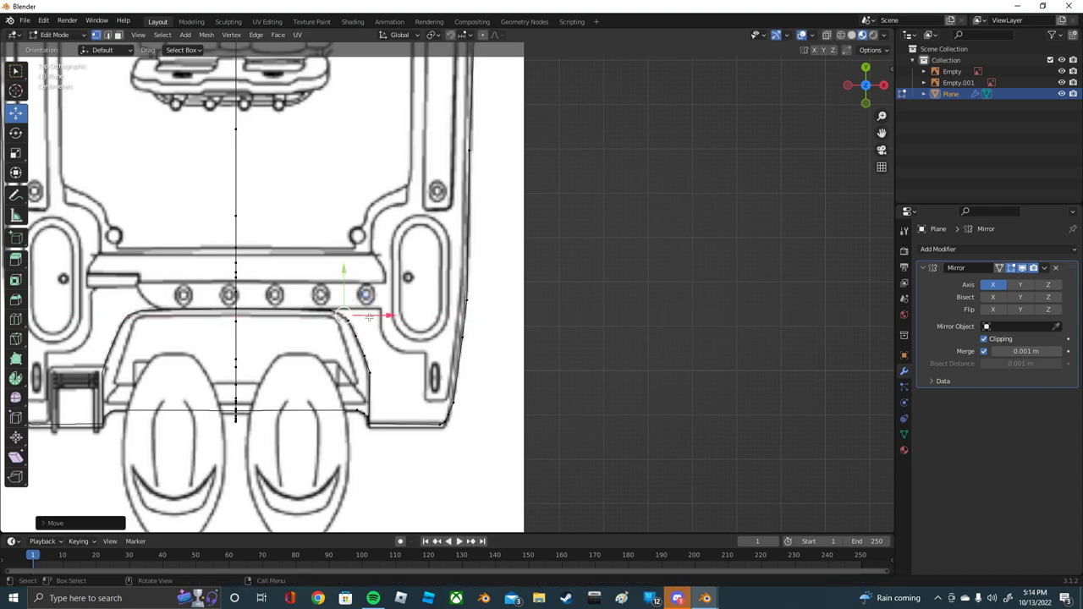
scroll(451, 360, "down", 3)
mouse_move(438, 329)
middle_mouse_down()
mouse_move(563, 271)
mouse_move(576, 113)
mouse_move(310, 137)
mouse_move(353, 249)
middle_mouse_up()
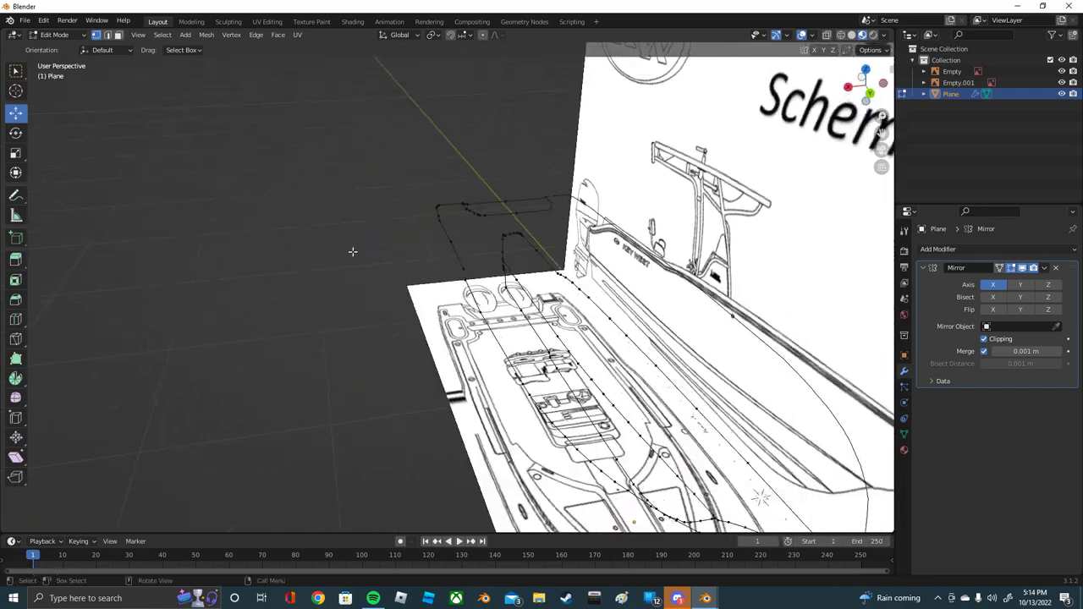
Step: In wireframe side view, lower the selected row of outline vertices
left_click_drag(364, 253, 492, 166)
middle_click_drag(467, 197, 585, 180)
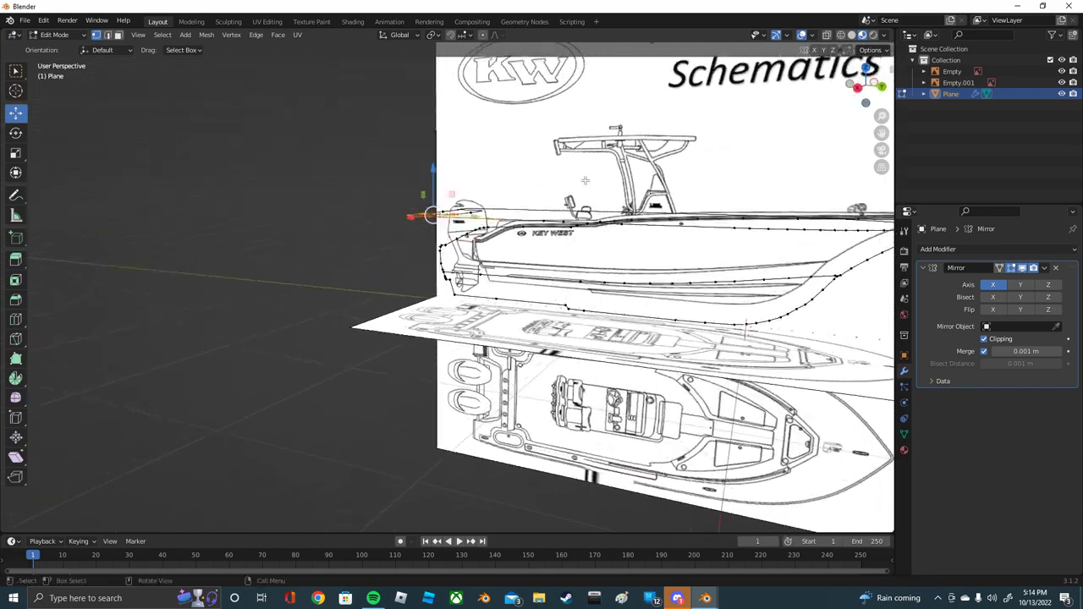
left_click(857, 87)
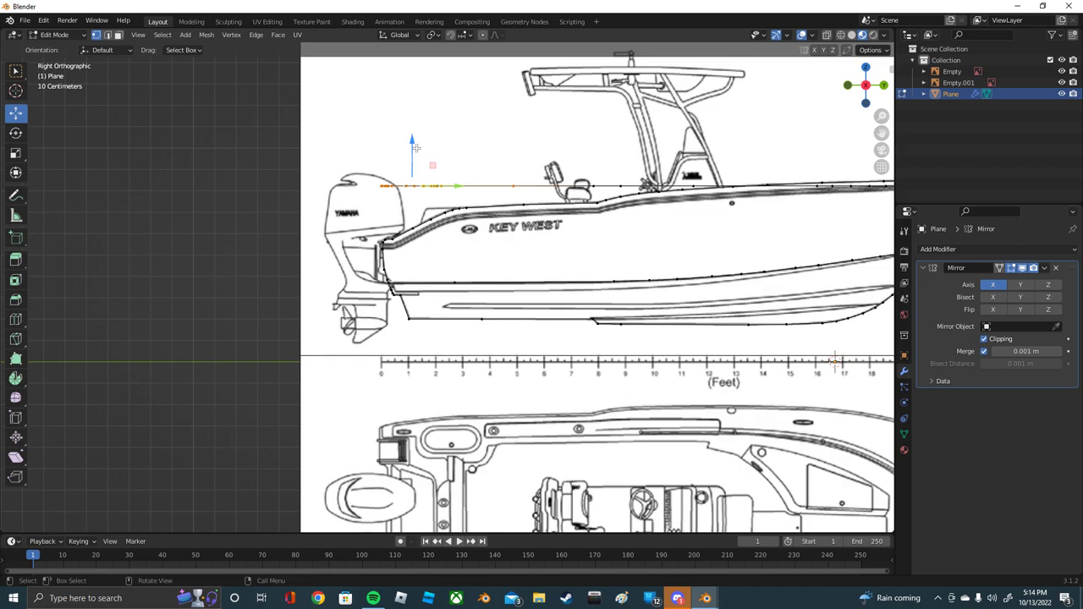
left_click_drag(416, 147, 415, 203)
key("ctrl+z")
left_click(840, 36)
left_click_drag(412, 154, 405, 218)
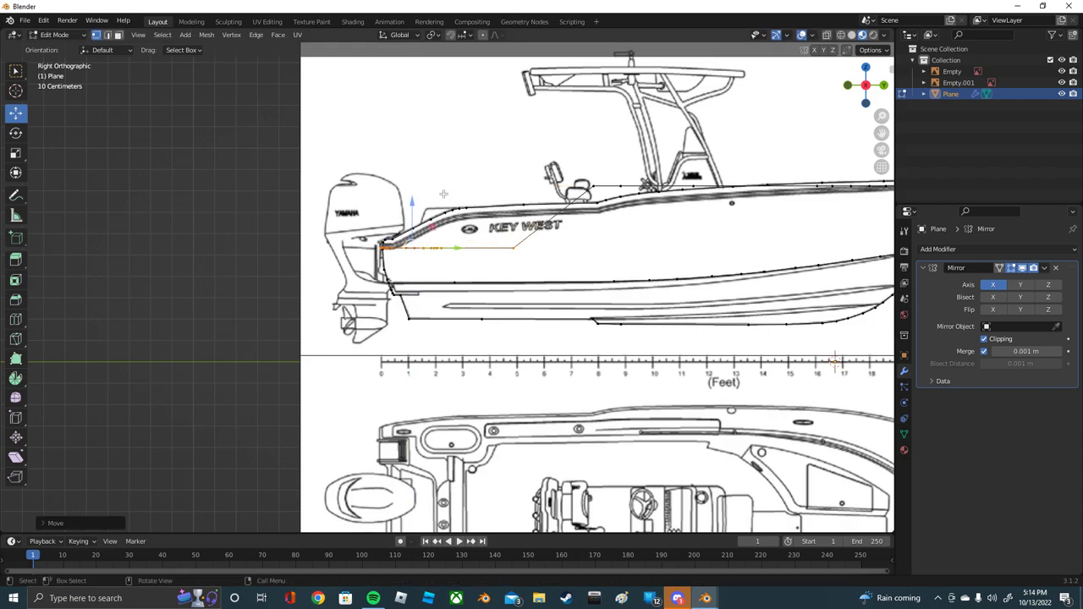
Step: Move a stern vertex vertically onto the side blueprint's deck line
scroll(443, 194, "up", 2)
left_click(546, 222)
left_click_drag(546, 199, 539, 137)
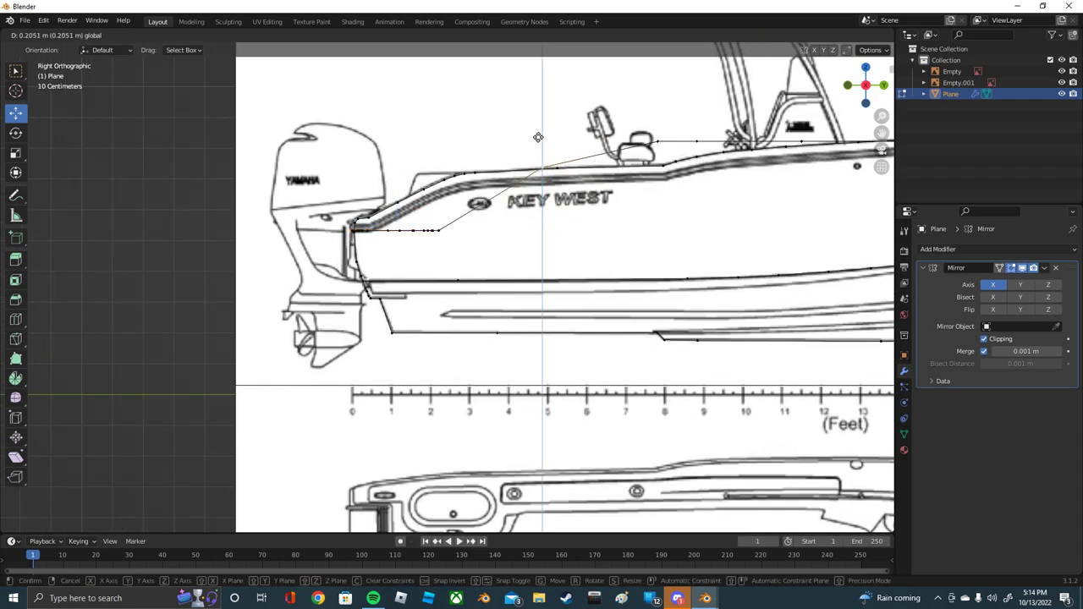
scroll(424, 142, "up", 3)
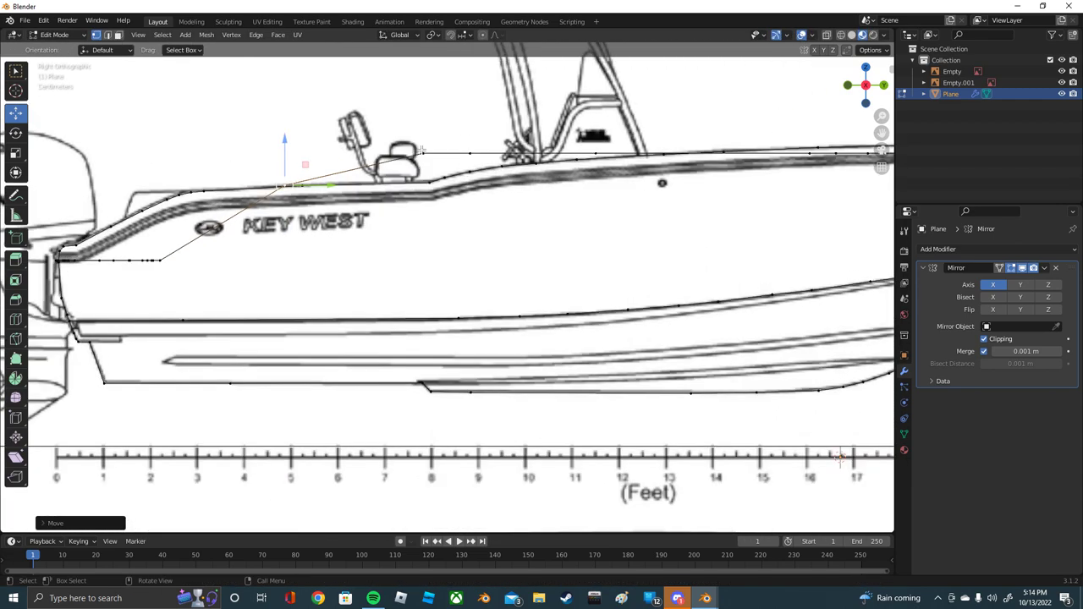
mouse_move(424, 142)
left_mouse_down()
mouse_move(428, 169)
mouse_move(500, 146)
left_mouse_up()
Step: Raise the forward gunwale vertices onto the blueprint's gunwale line
scroll(474, 155, "up", 3)
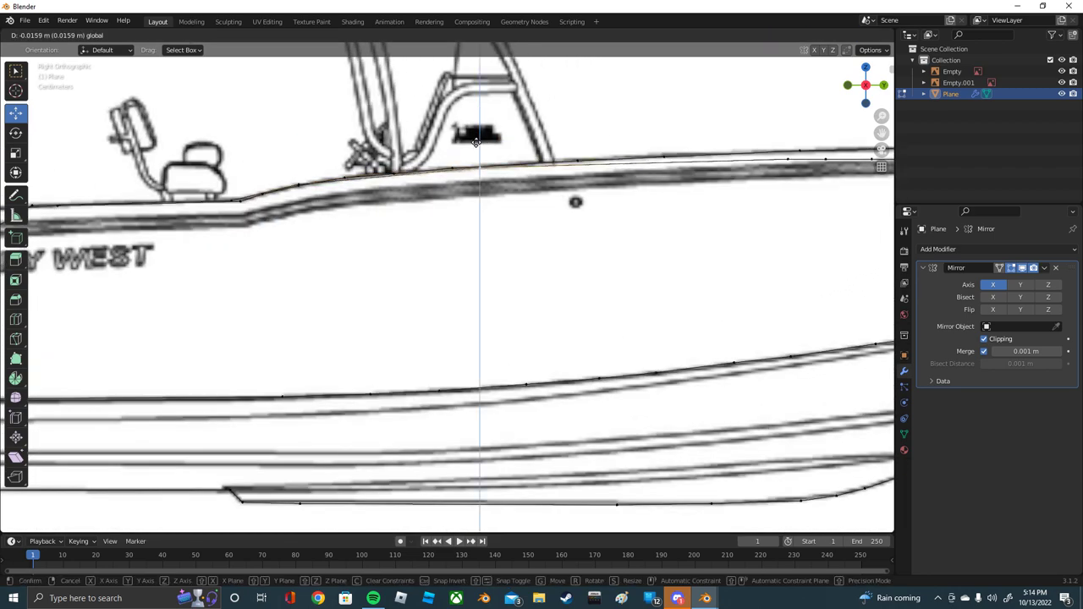
middle_click_drag(609, 161, 395, 199, "shift")
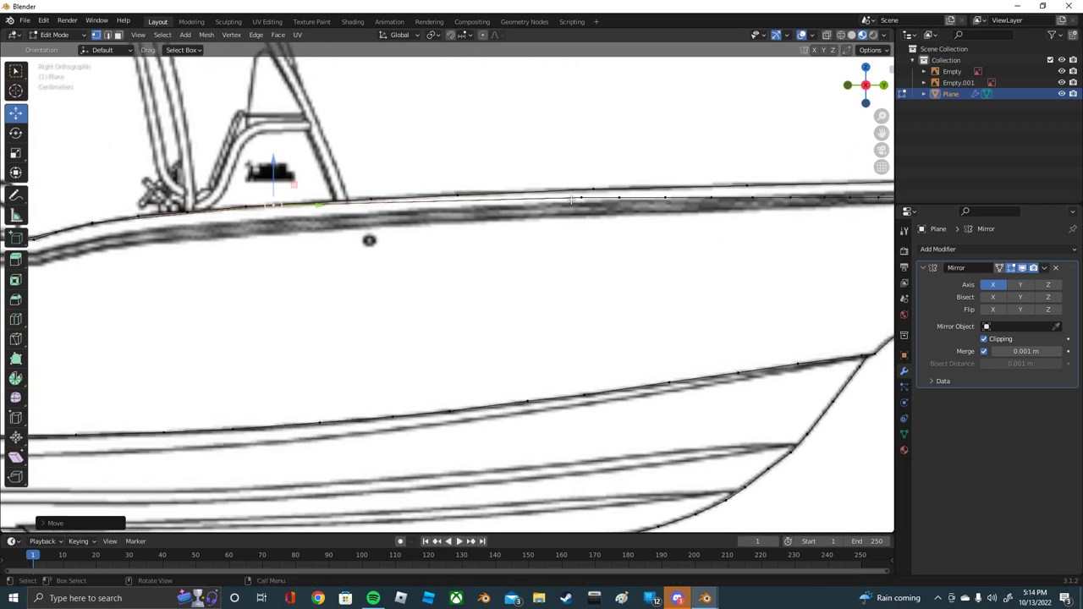
left_click(582, 187)
left_click_drag(582, 170, 619, 166)
left_click(619, 195)
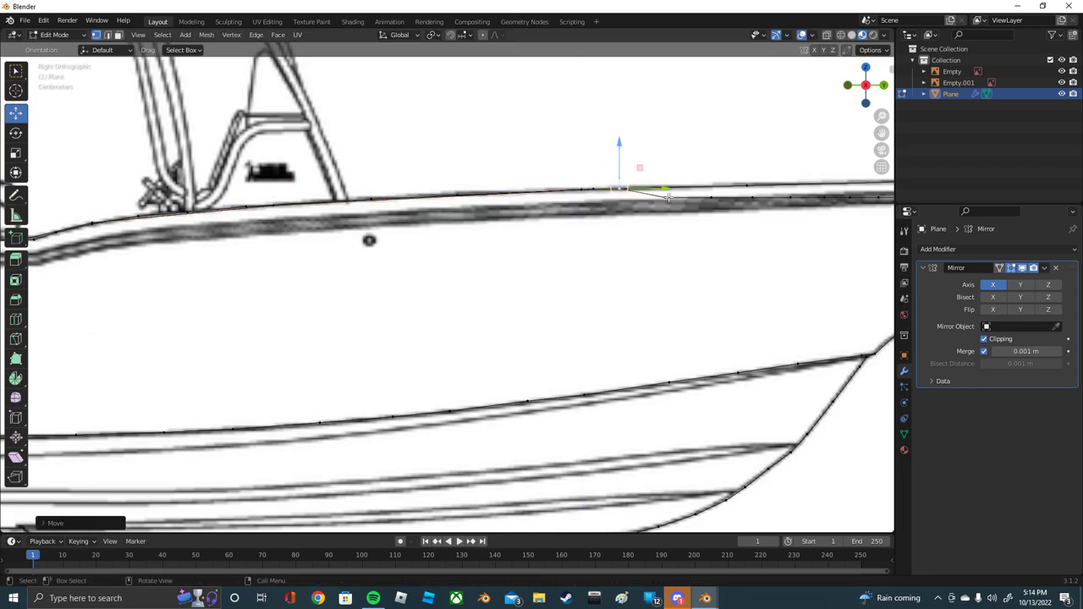
left_click(703, 194)
left_click_drag(687, 172, 711, 168)
left_click(713, 188)
middle_click_drag(711, 168, 438, 181, "shift")
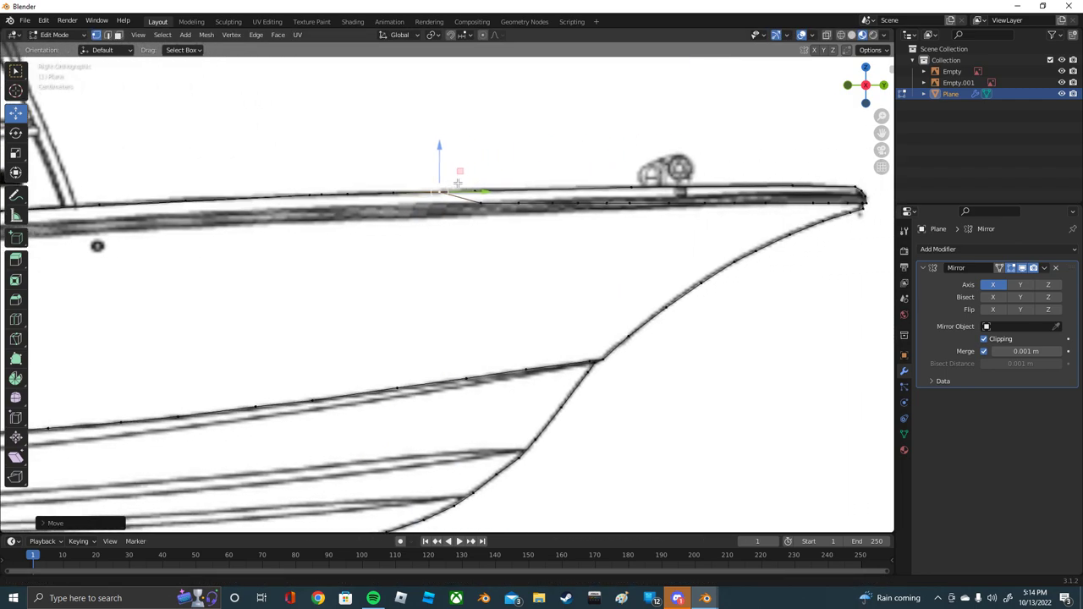
scroll(482, 175, "up", 2)
left_click(489, 167)
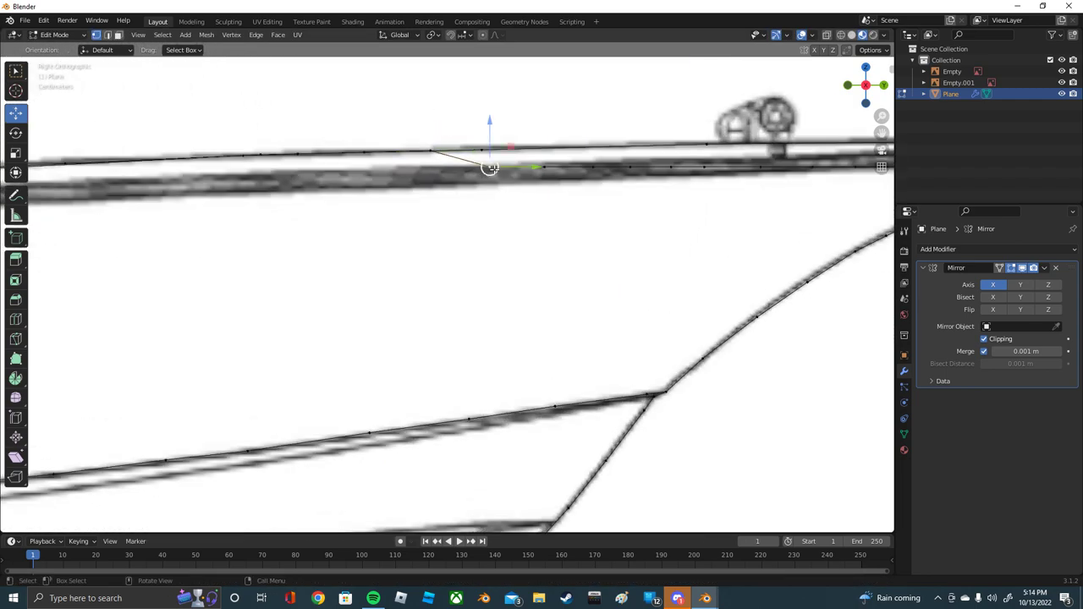
mouse_move(516, 145)
left_mouse_down()
mouse_move(515, 129)
mouse_move(543, 129)
left_mouse_up()
left_click(544, 150)
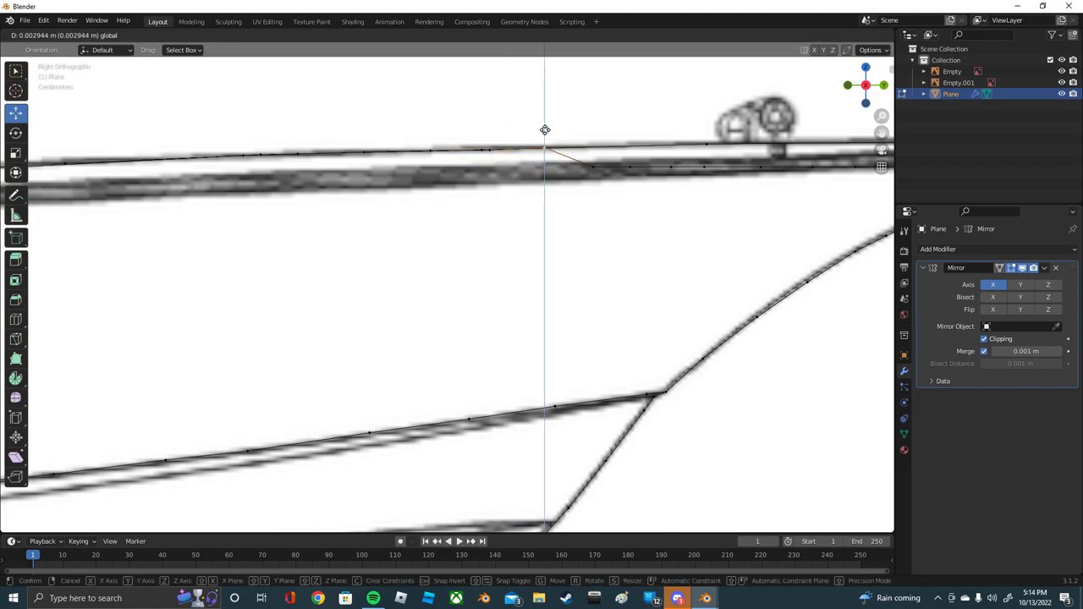
Step: Lift the next run of vertices toward the bow onto the gunwale line
left_click(592, 166)
left_click_drag(592, 159, 590, 129)
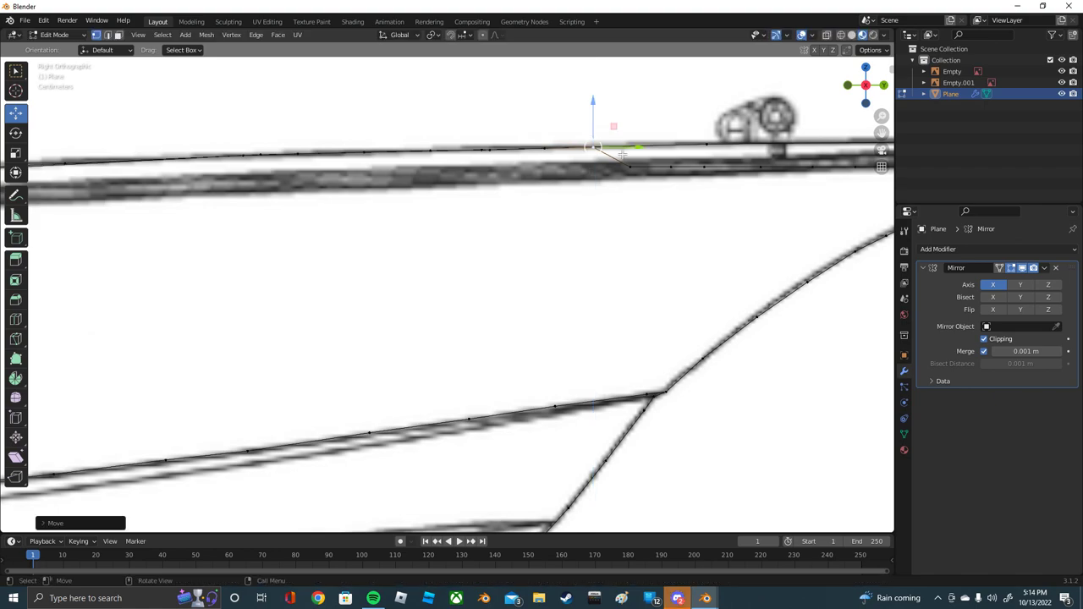
middle_click_drag(590, 131, 446, 157, "shift")
left_click(482, 181)
mouse_move(482, 169)
left_mouse_down()
mouse_move(482, 157)
mouse_move(607, 153)
mouse_move(555, 158)
left_mouse_up()
left_click(522, 193)
left_click(558, 173)
left_click(611, 180)
left_click(558, 170)
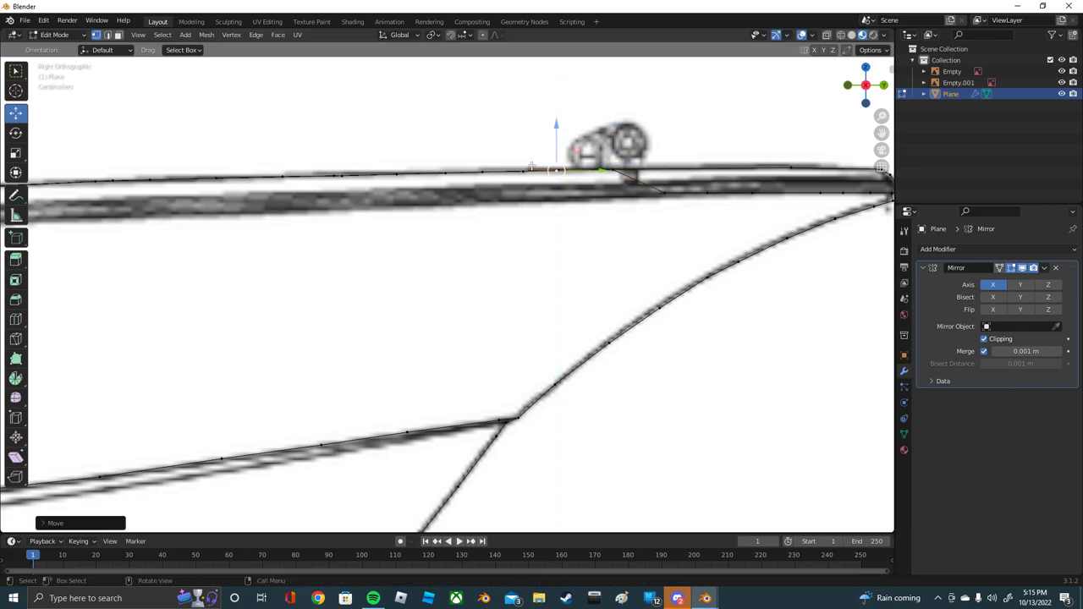
left_click(526, 164)
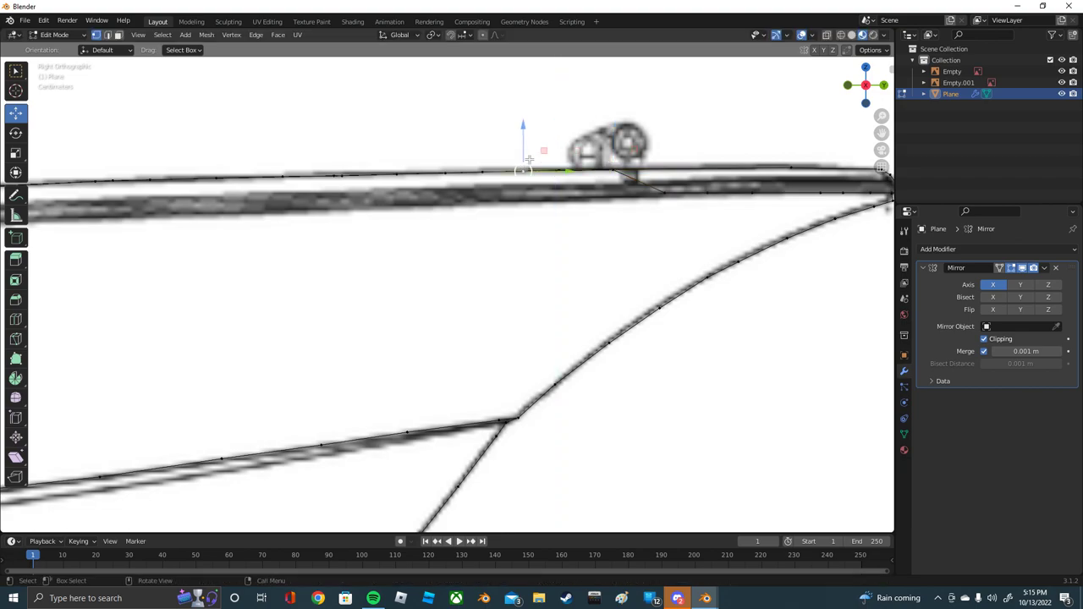
Step: Move a bow rail vertex and a box-selected row vertically onto the rail line
left_click(666, 191, "ctrl")
key("g")
key("z")
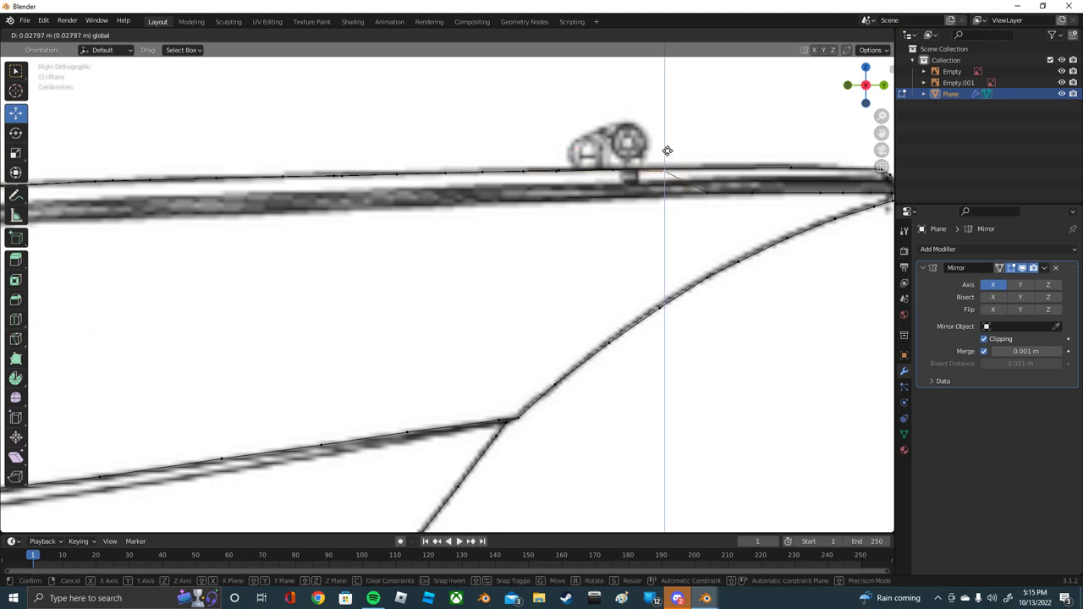
left_click(665, 149)
scroll(666, 149, "up", 2)
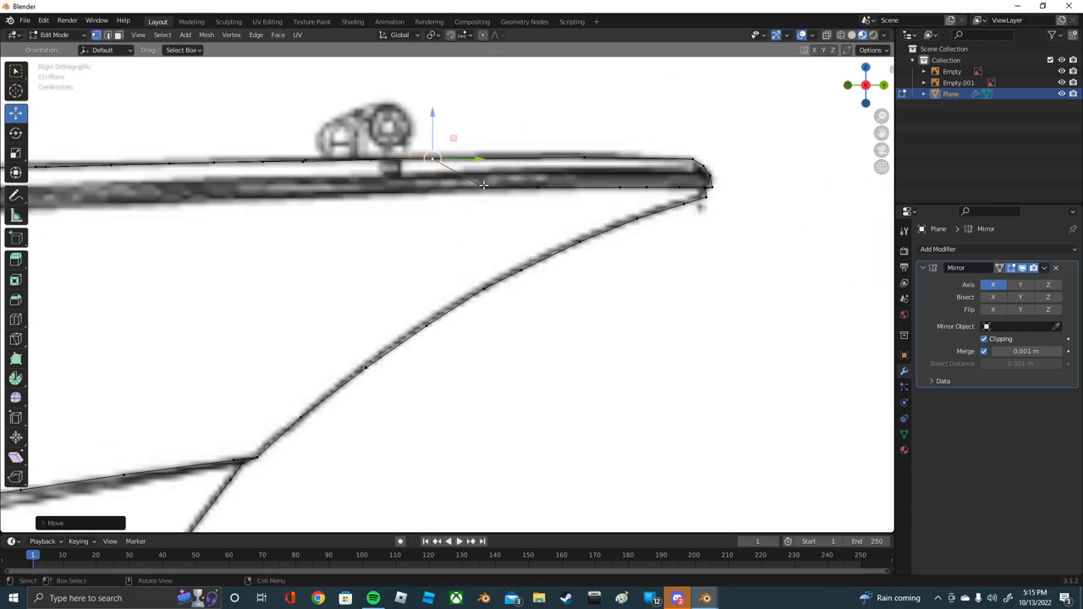
scroll(665, 149, "up", 2)
mouse_move(468, 192)
left_mouse_down()
mouse_move(674, 148)
mouse_move(665, 150)
left_mouse_up()
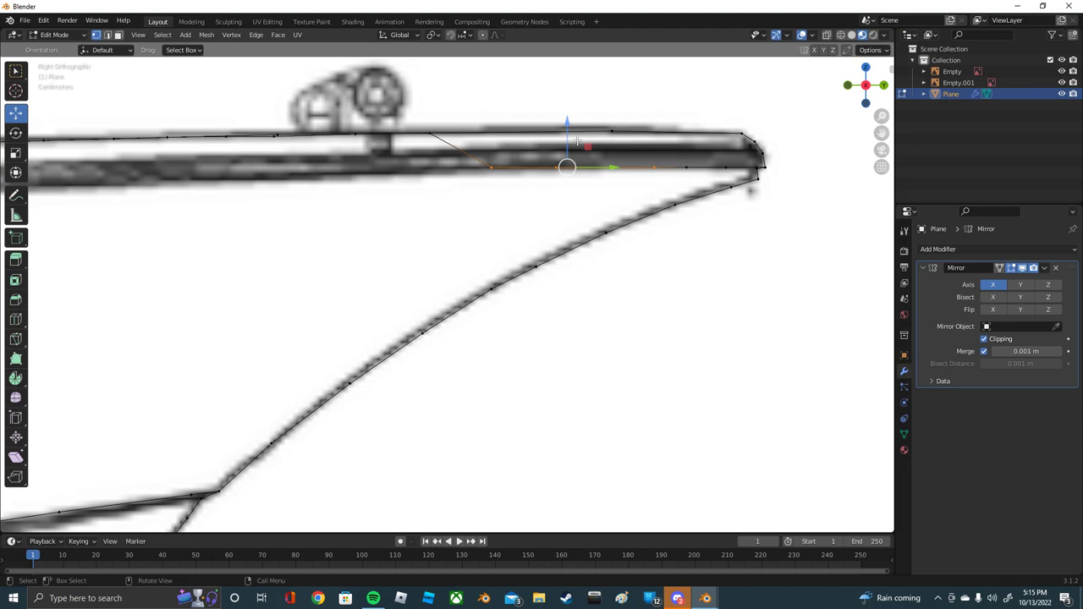
key("g")
key("z")
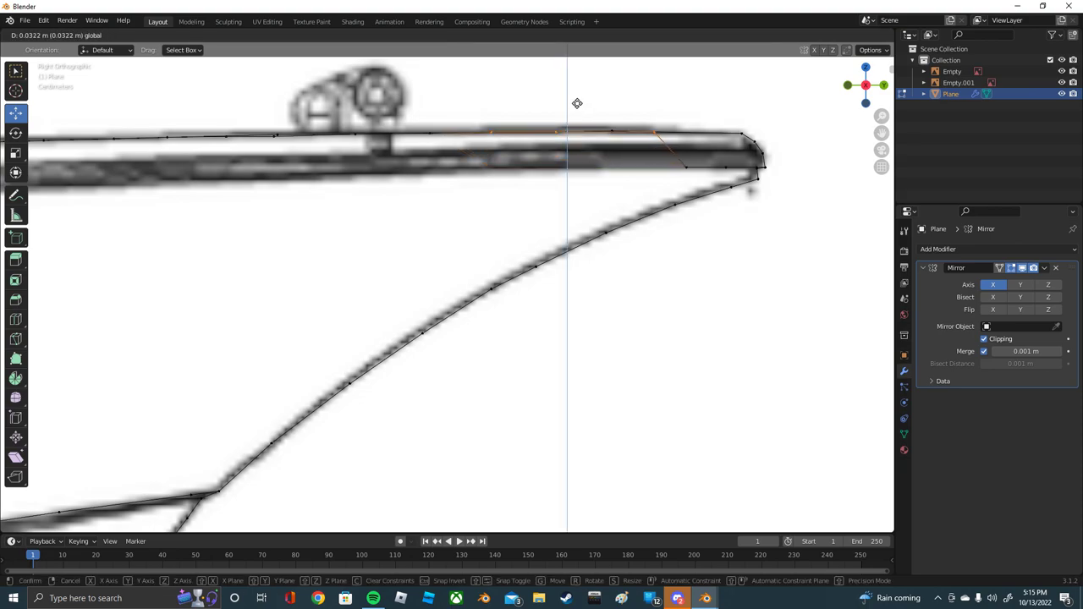
left_click(577, 104)
Step: Lift the remaining vertices near the bow end vertically onto the rail line
left_click(683, 153)
key("g")
key("z")
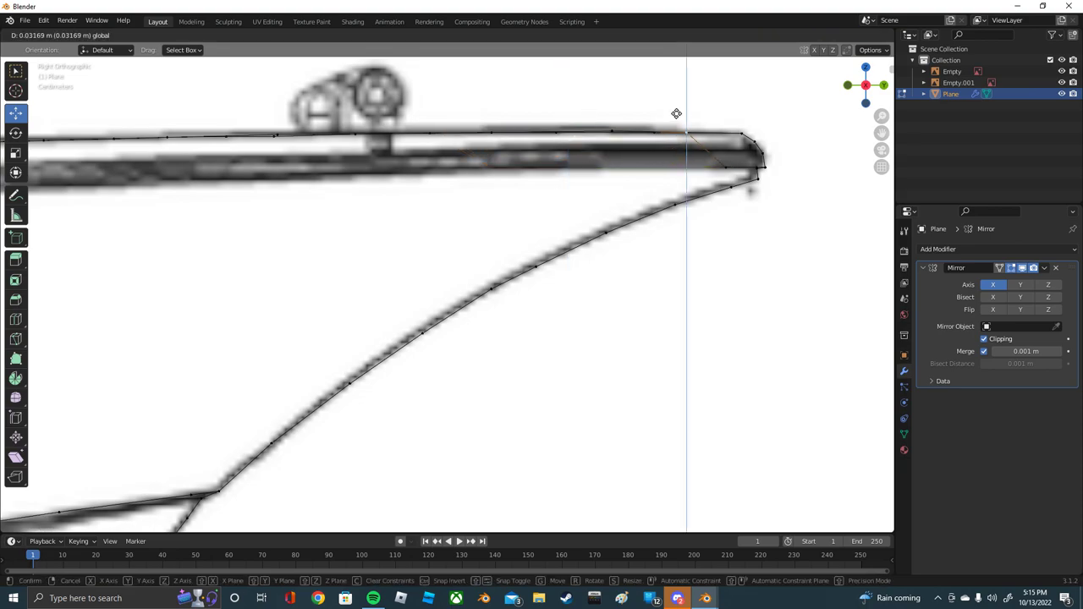
left_click(676, 114)
left_click(726, 134)
scroll(726, 133, "up", 1)
key("g")
key("z")
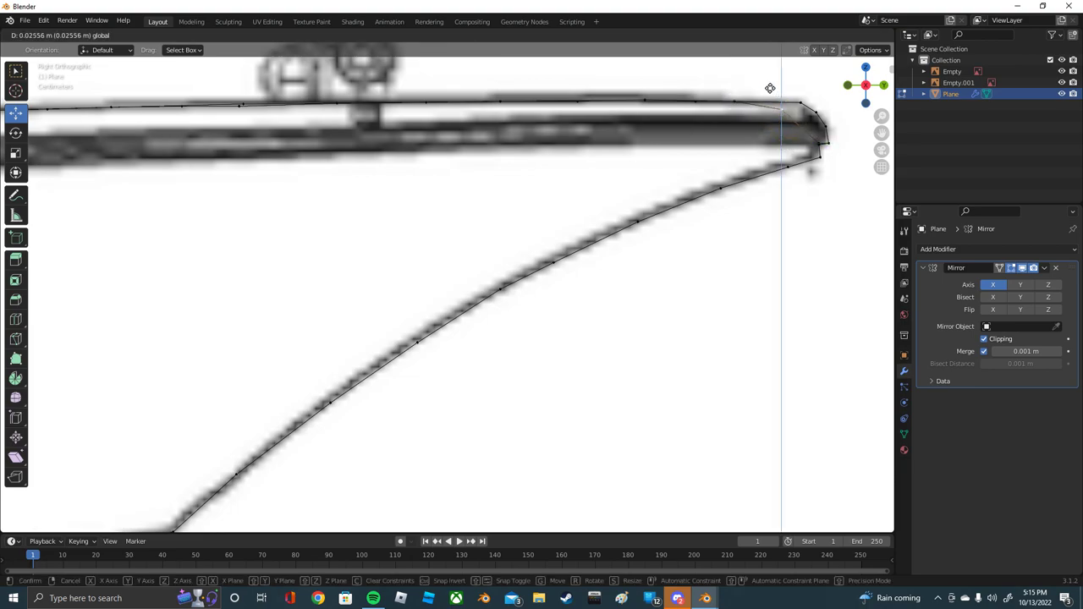
left_click(770, 82)
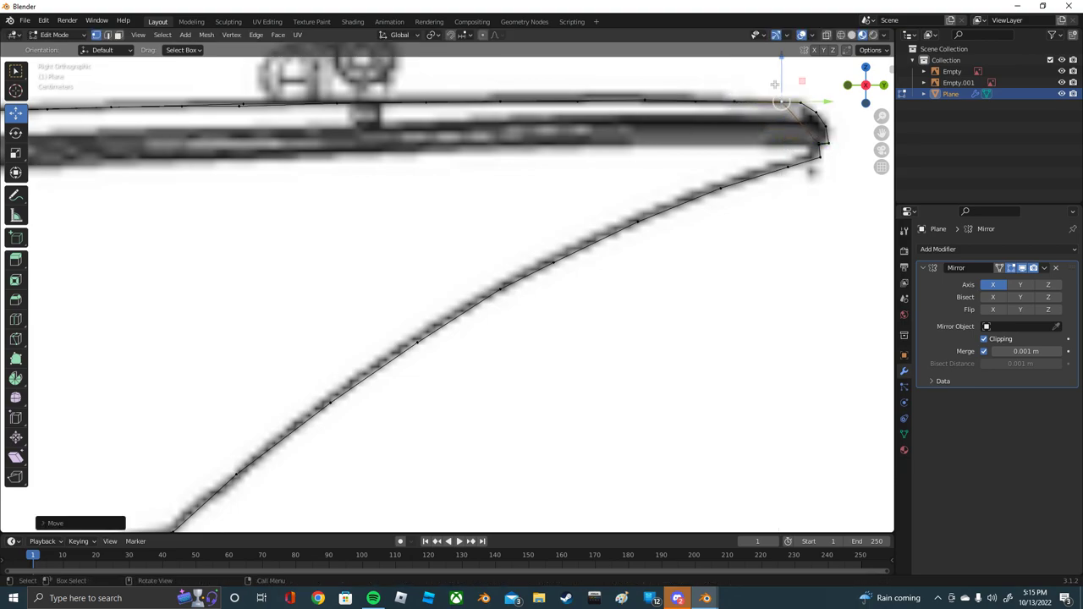
left_click(820, 142)
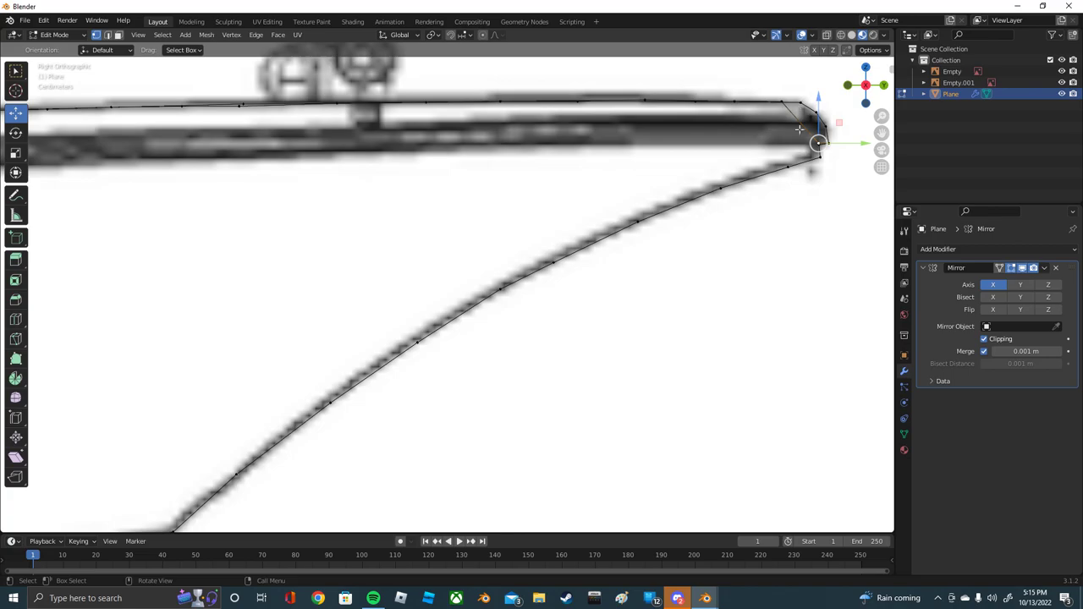
scroll(588, 194, "down", 3)
scroll(517, 196, "down", 3)
mouse_move(517, 197)
middle_mouse_down()
mouse_move(635, 201)
mouse_move(643, 212)
mouse_move(325, 231)
middle_mouse_up()
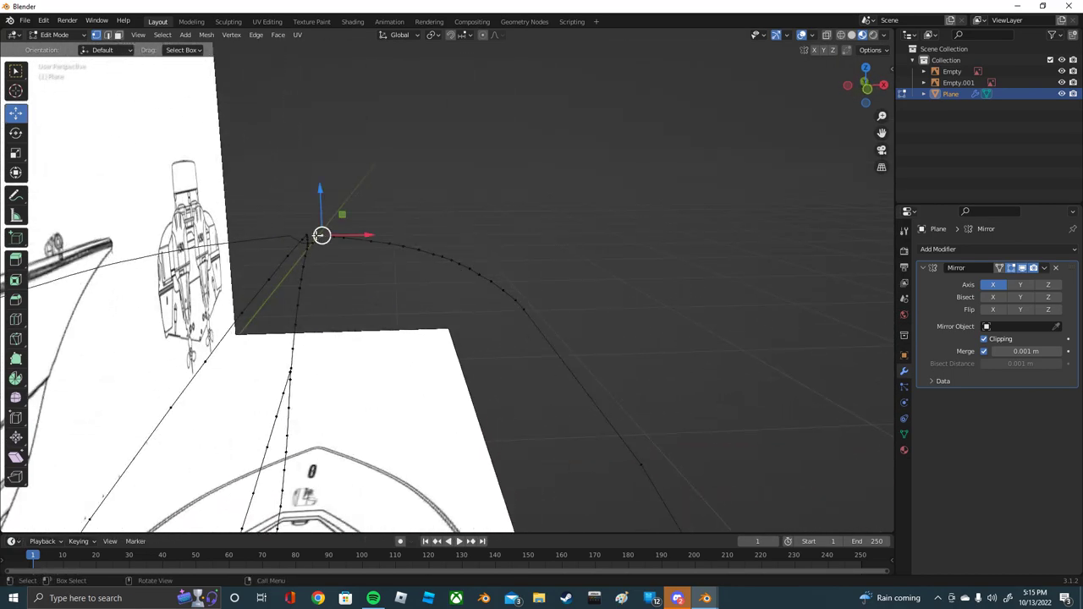
Step: Raise the bow-tip vertex slightly to meet the rail point, checking from the side
left_click_drag(313, 236, 308, 212)
left_click(882, 84)
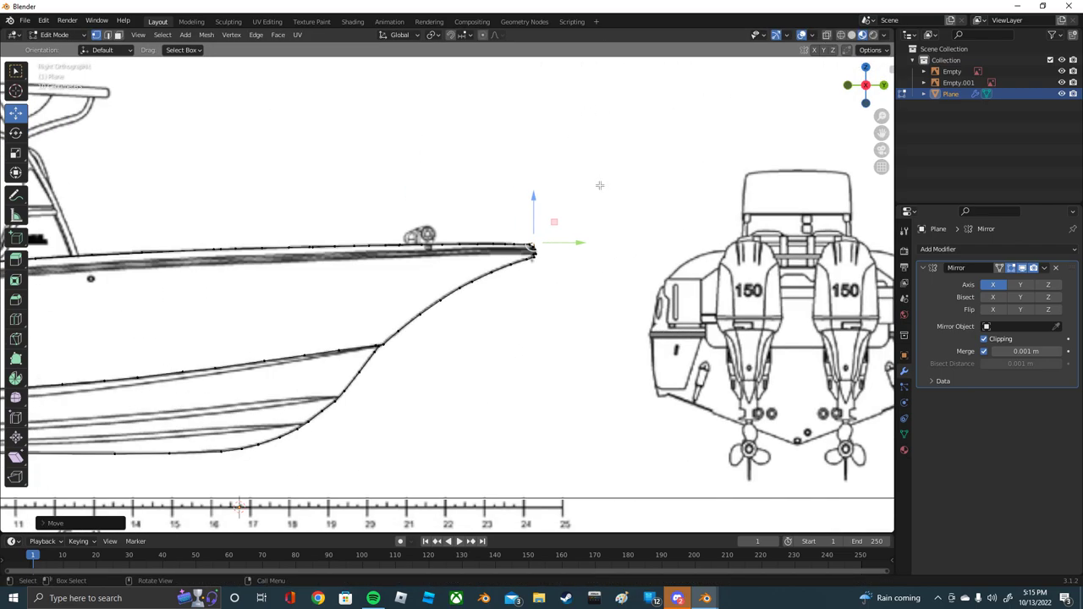
scroll(583, 195, "up", 2)
left_click_drag(573, 197, 572, 205)
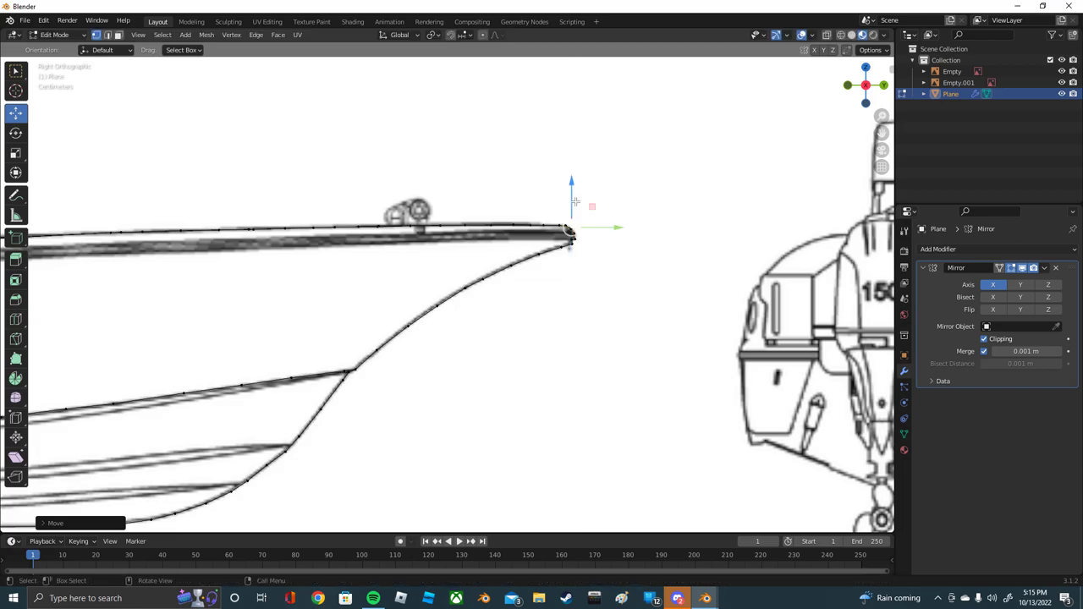
middle_click_drag(573, 205, 433, 217)
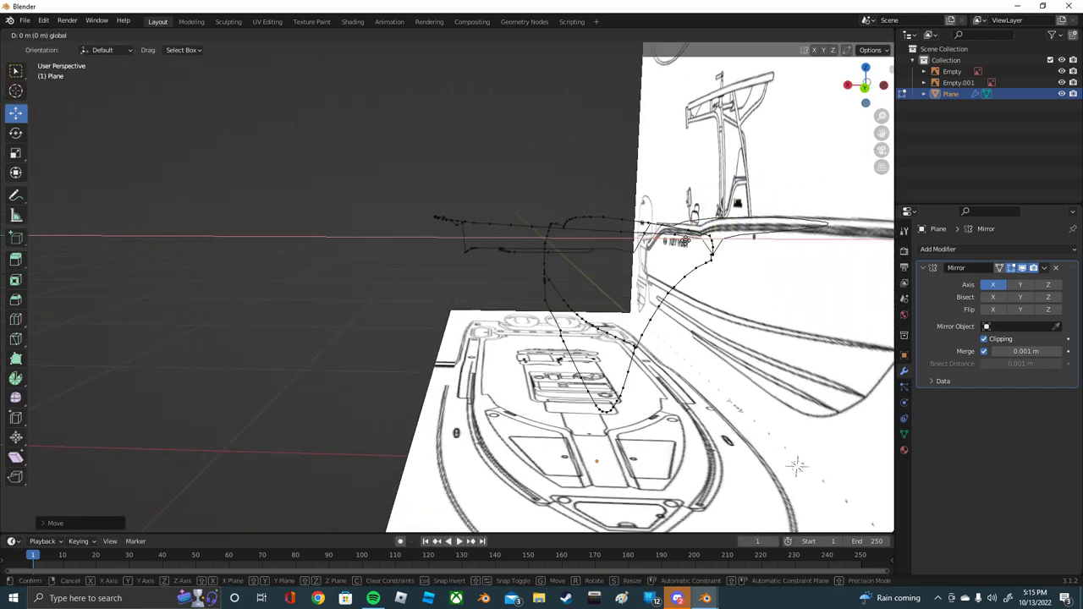
middle_click_drag(681, 242, 846, 216)
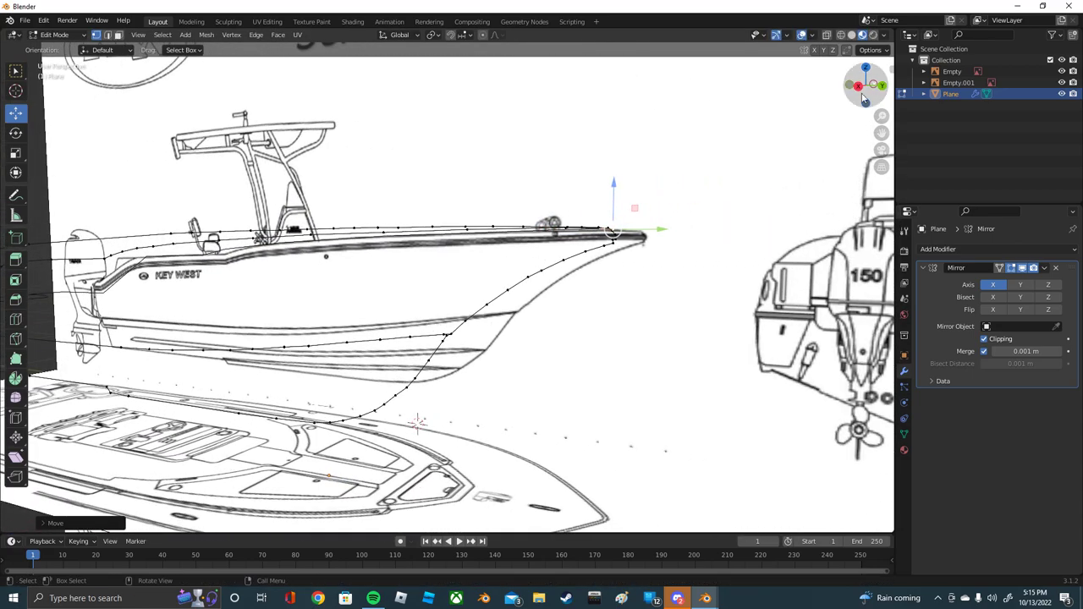
Step: Orbit around the blueprint planes and switch to Front view of the cross-section
scroll(732, 141, "up", 2)
scroll(733, 141, "up", 2)
scroll(639, 203, "up", 2)
scroll(638, 203, "down", 3)
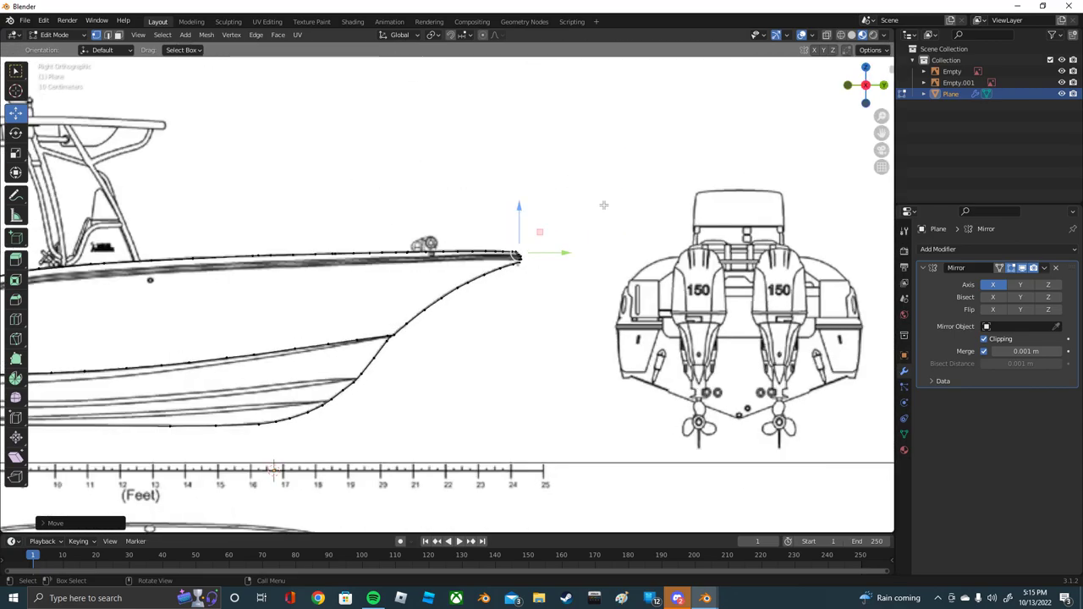
mouse_move(639, 203)
middle_mouse_down()
mouse_move(413, 220)
mouse_move(712, 217)
mouse_move(750, 198)
mouse_move(651, 204)
mouse_move(544, 292)
mouse_move(317, 267)
mouse_move(353, 259)
middle_mouse_up()
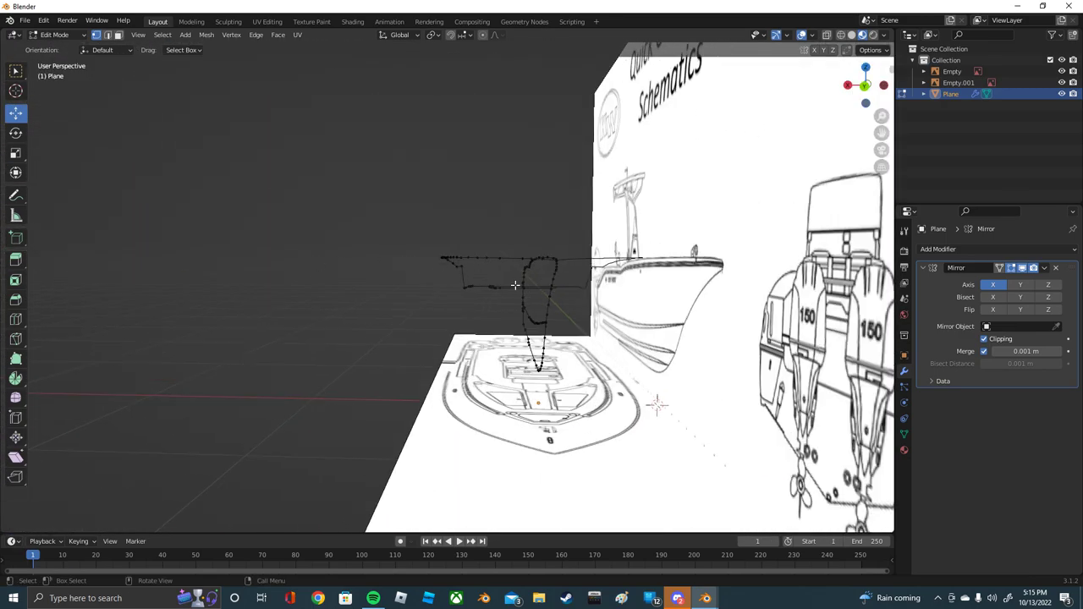
mouse_move(514, 285)
middle_mouse_down()
mouse_move(531, 290)
mouse_move(422, 336)
mouse_move(530, 326)
mouse_move(481, 350)
mouse_move(371, 370)
middle_mouse_up()
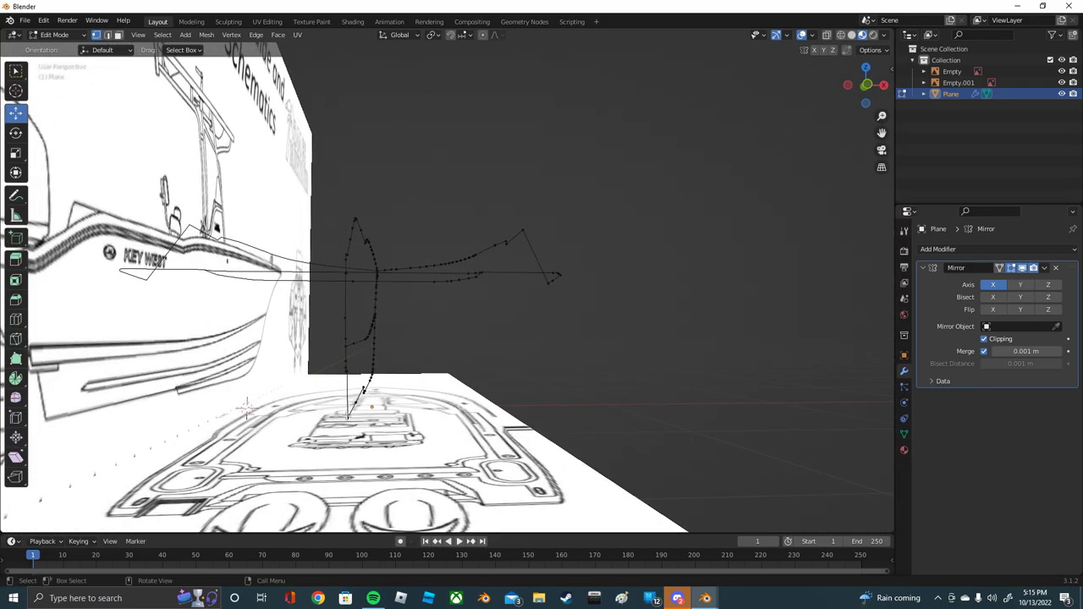
left_click(866, 86)
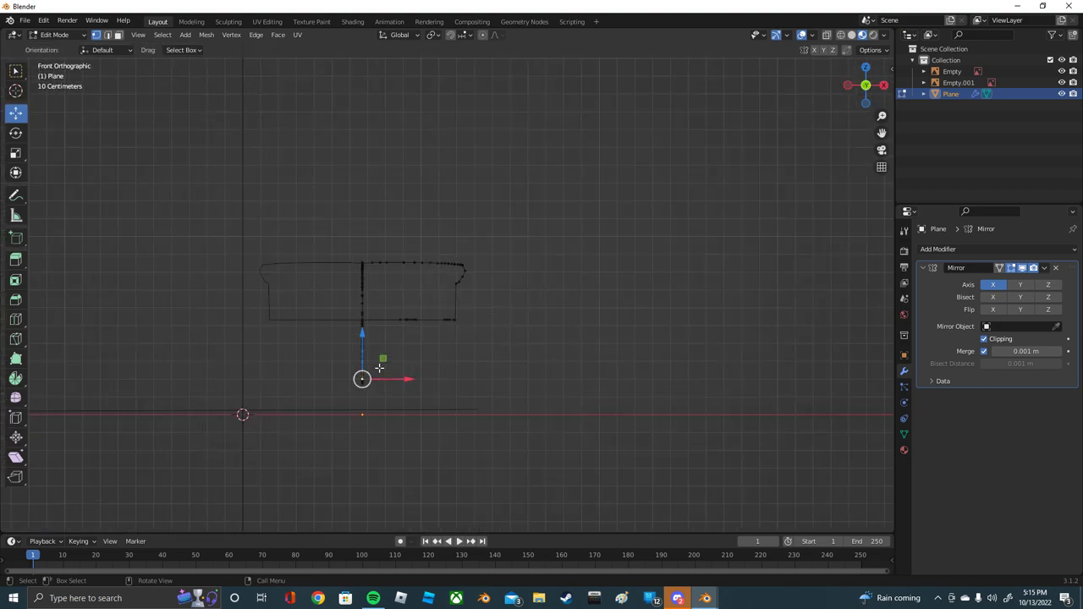
Step: Extrude a new edge outward from the keel-bottom vertex in Front view
left_click_drag(310, 436, 352, 439)
key("Escape")
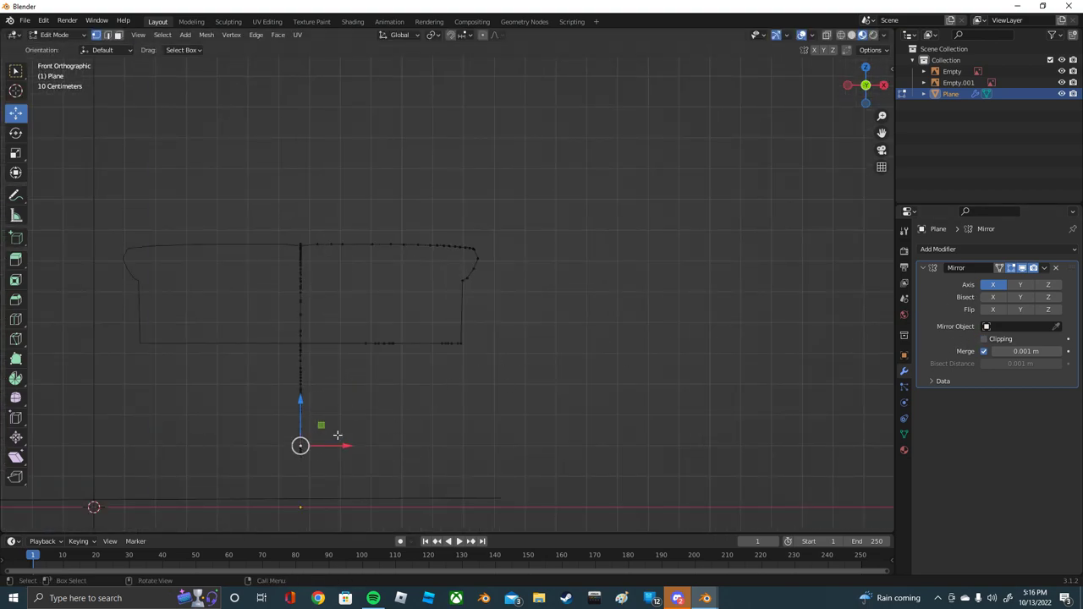
left_click_drag(338, 435, 381, 422)
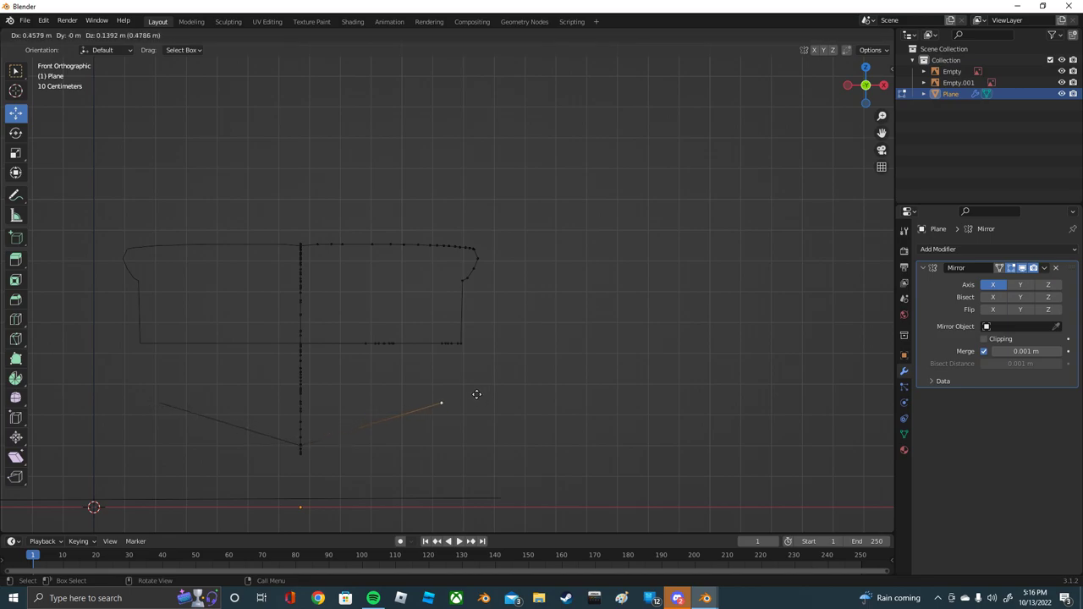
left_click_drag(471, 395, 483, 394)
scroll(483, 394, "down", 3)
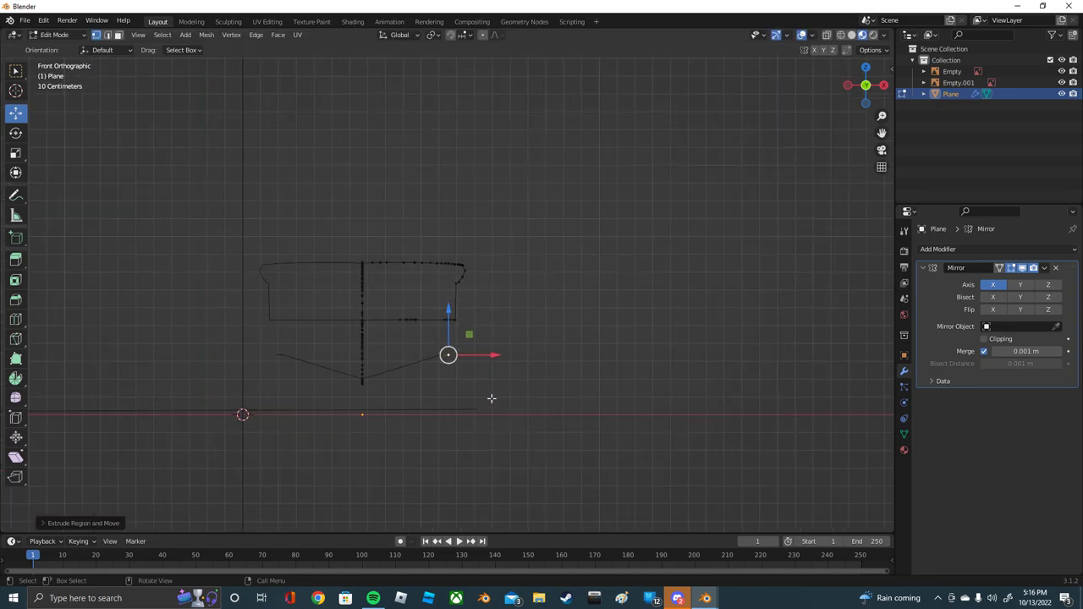
mouse_move(491, 394)
middle_mouse_down()
mouse_move(417, 410)
mouse_move(495, 387)
middle_mouse_up()
scroll(510, 383, "up", 5)
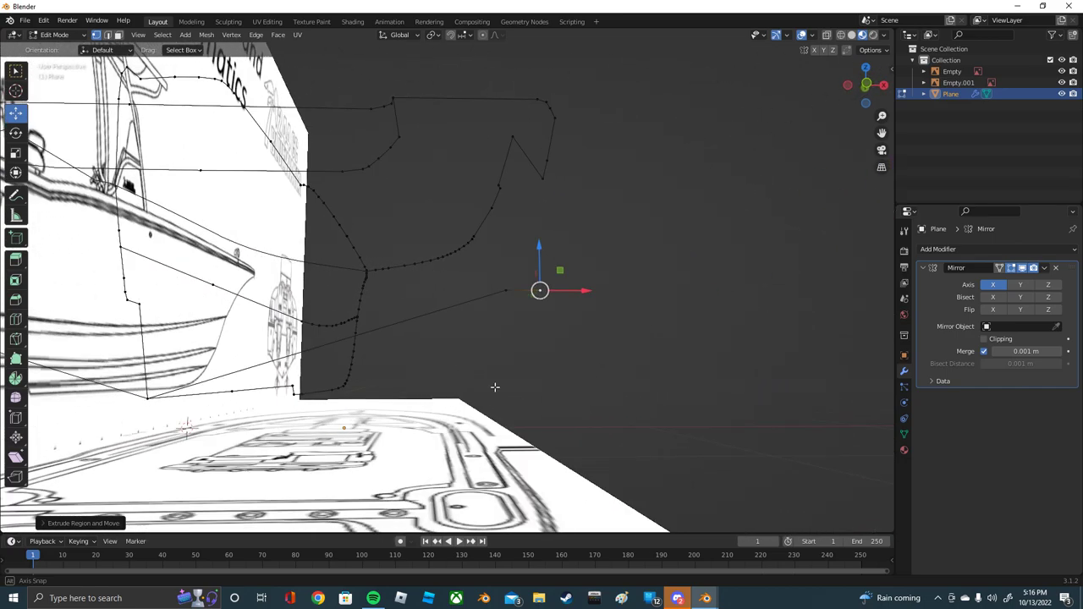
left_click(868, 87)
Step: Slide the new end vertex sideways along X to form the V-shaped bottom
key("g")
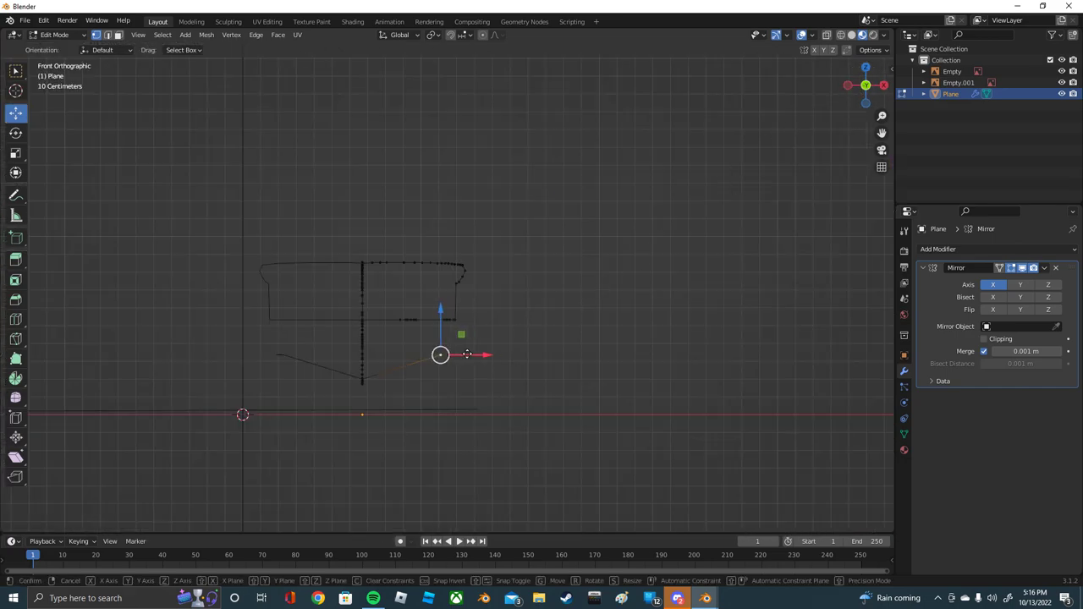
key("x")
left_click(461, 361)
scroll(461, 361, "up", 3)
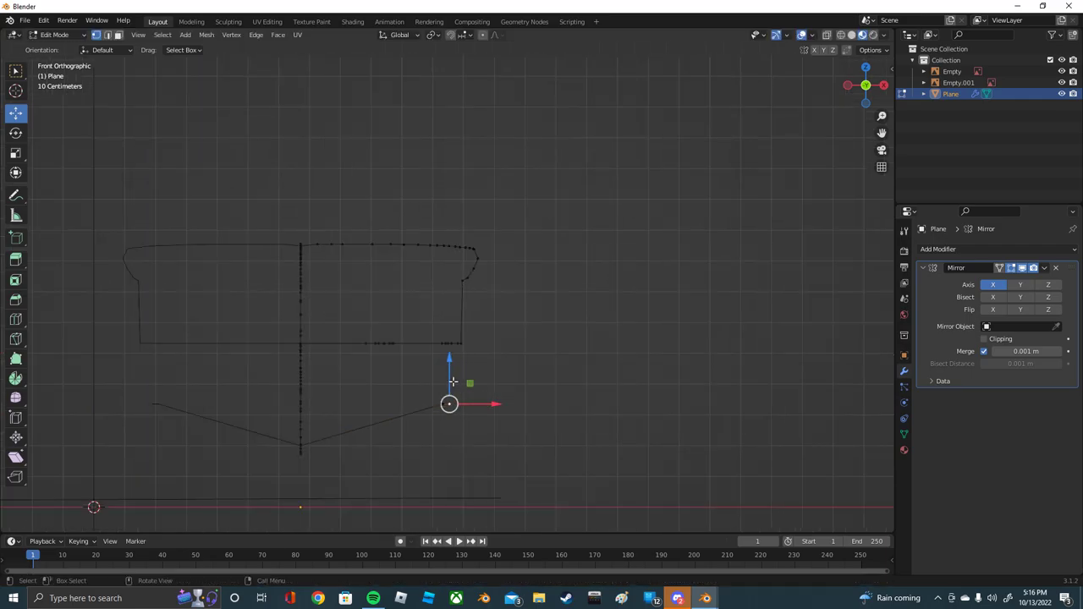
key("b")
left_click(452, 376)
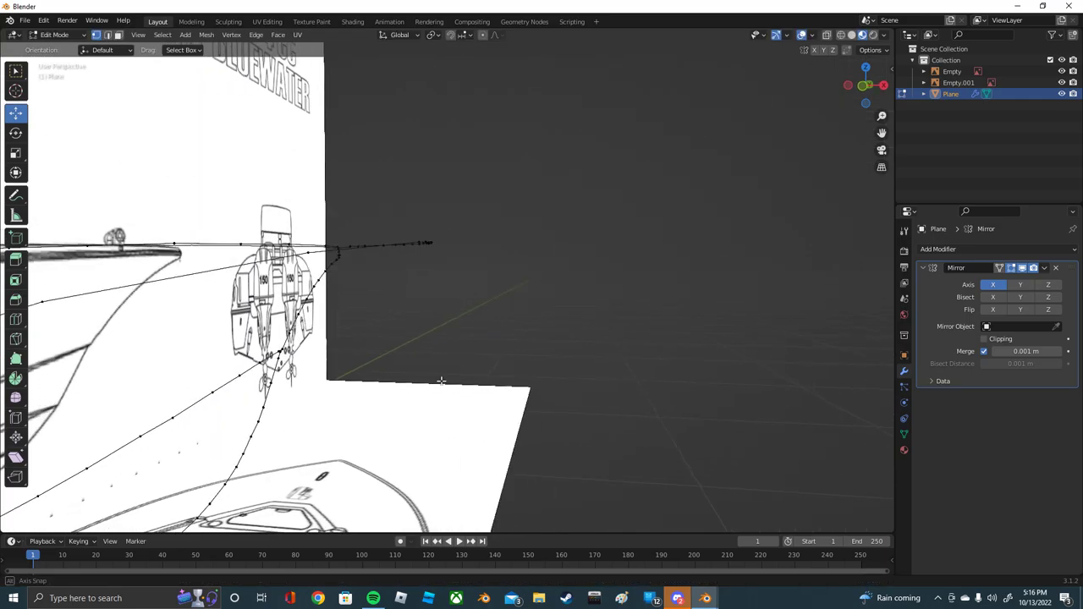
Step: Orbit and switch between side and 3D views to inspect the hull outline
middle_click_drag(489, 371, 451, 318)
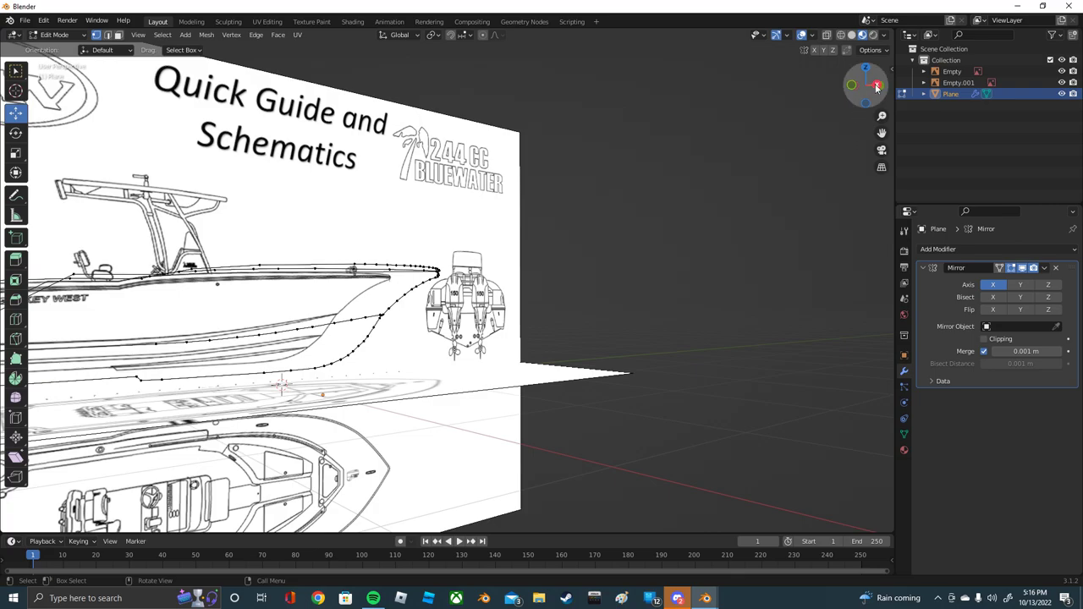
left_click(877, 85)
scroll(194, 269, "up", 2)
middle_click_drag(195, 269, 530, 275, "shift")
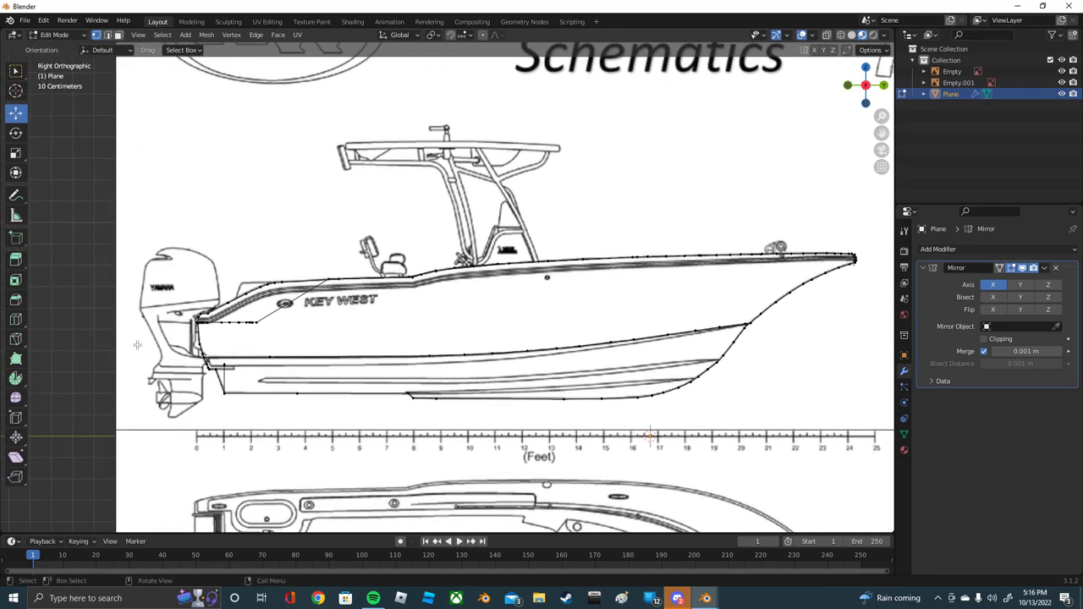
middle_click_drag(137, 344, 620, 309)
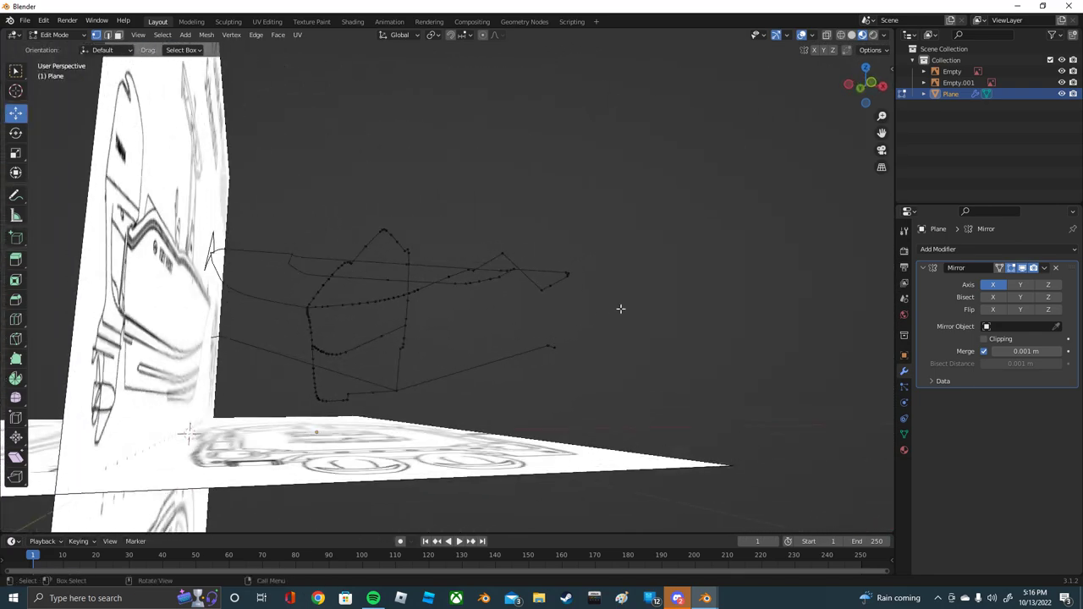
scroll(723, 170, "up", 2)
left_click(883, 86)
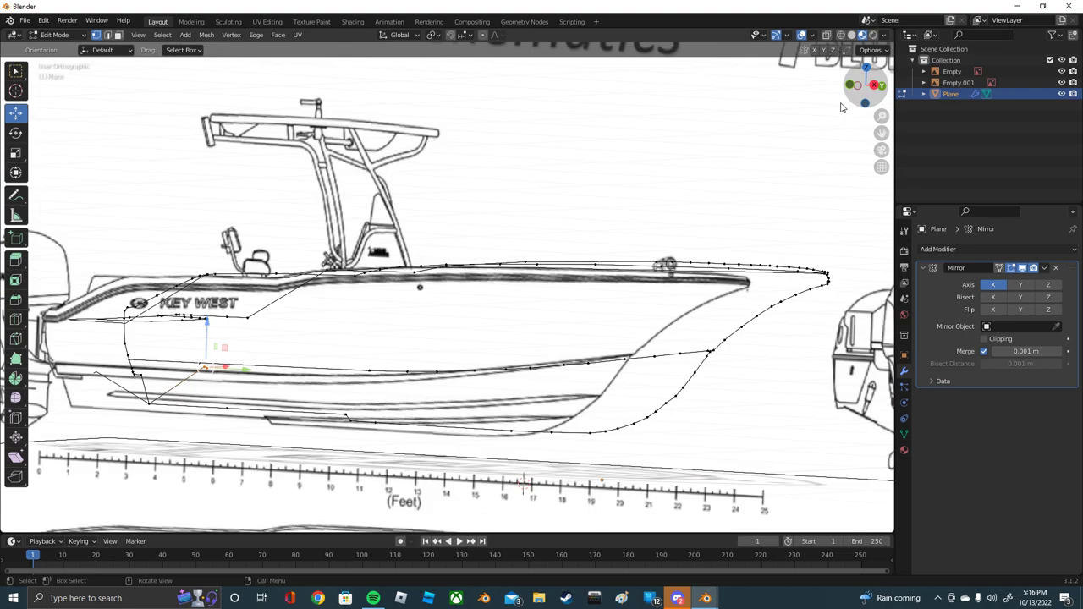
scroll(227, 386, "up", 2)
scroll(228, 386, "up", 1)
scroll(227, 386, "up", 1)
middle_click_drag(228, 386, 867, 82)
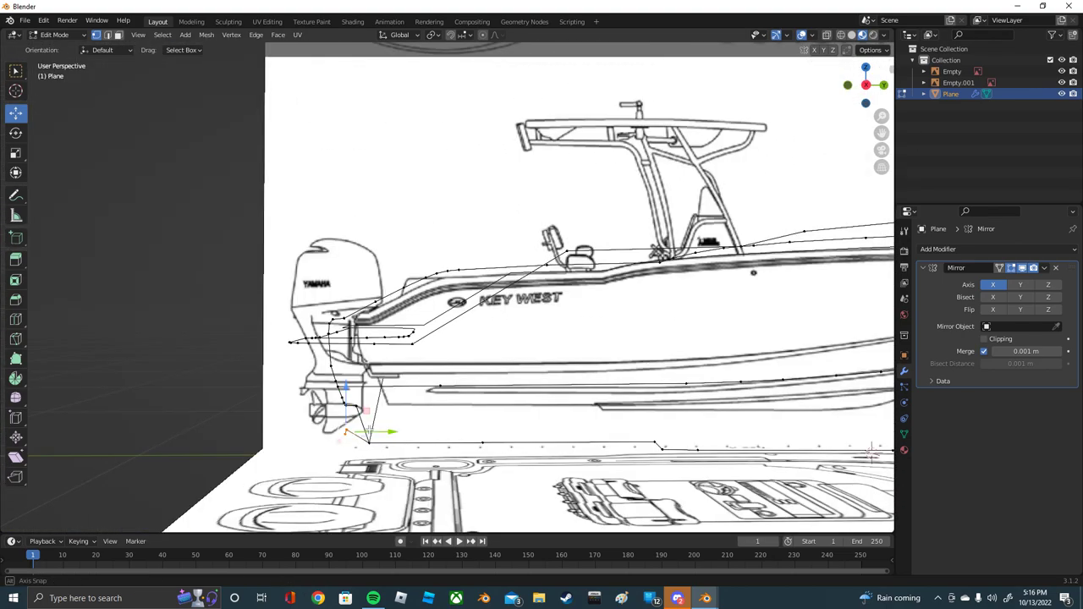
Step: In Right Ortho, move the stern vertex along Y onto the side blueprint's transom line
left_click(867, 82)
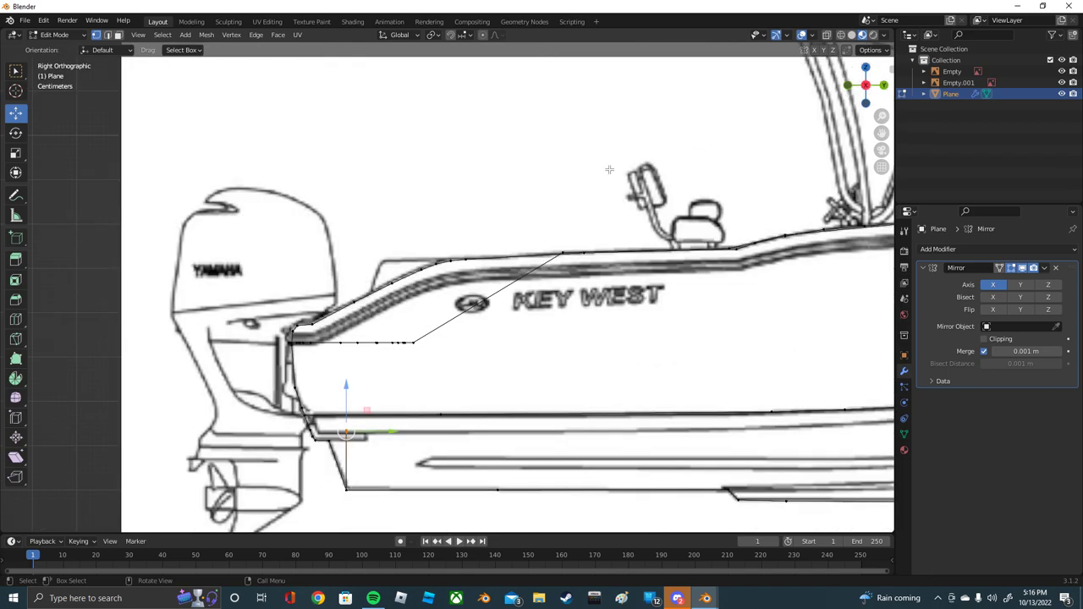
scroll(426, 346, "up", 1)
middle_click_drag(442, 353, 420, 276, "shift")
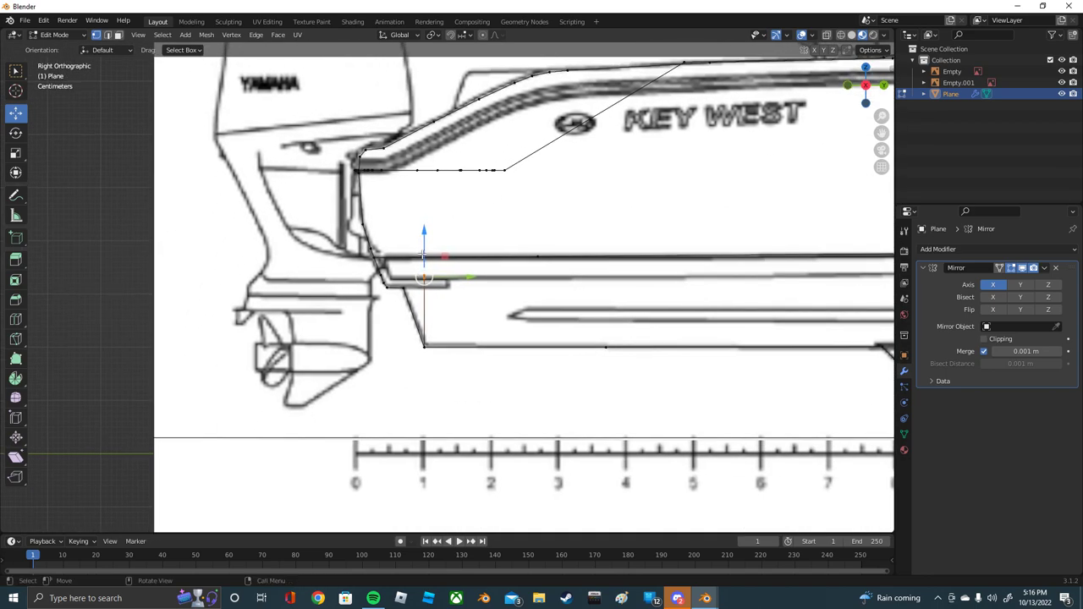
mouse_move(423, 254)
left_mouse_down()
mouse_move(436, 288)
mouse_move(405, 238)
mouse_move(420, 254)
left_mouse_up()
key("z")
key("y")
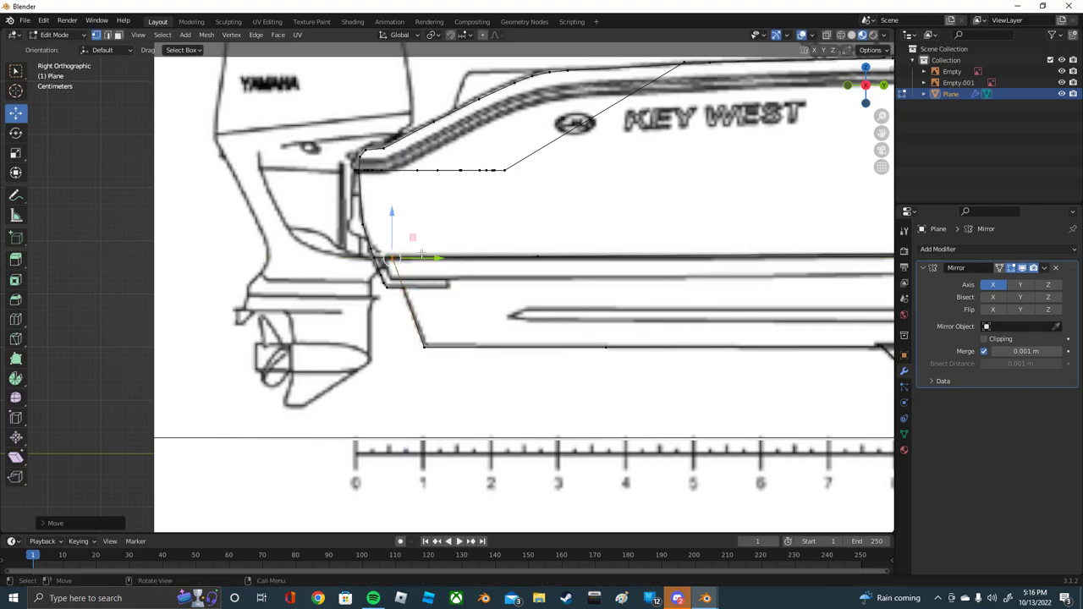
mouse_move(420, 254)
middle_mouse_down()
mouse_move(507, 279)
mouse_move(553, 256)
middle_mouse_up()
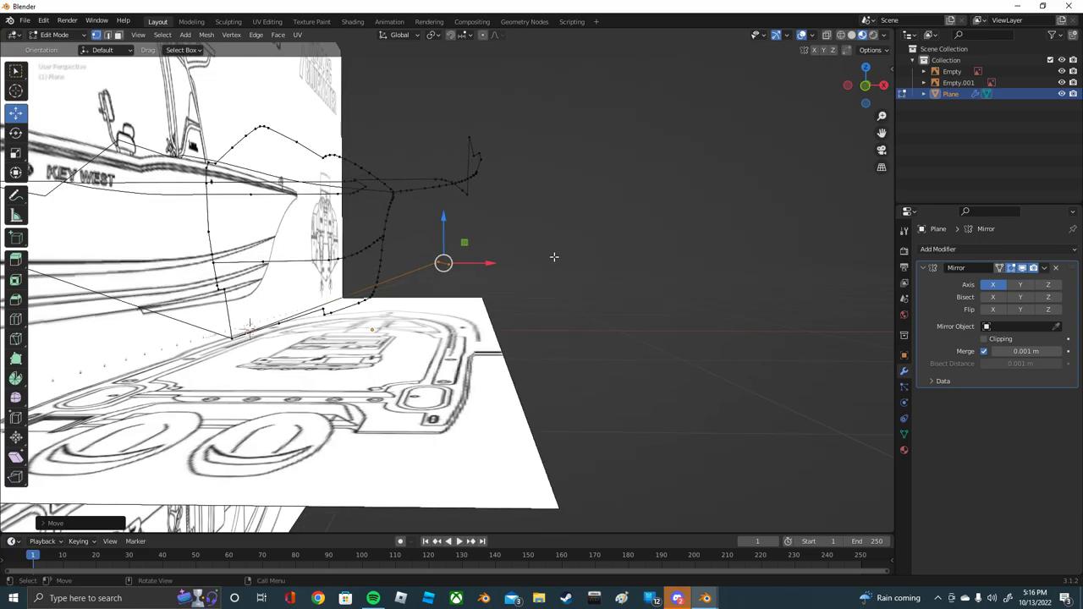
Step: Check the stern in perspective and shift the vertex slightly along X
middle_click_drag(457, 269, 450, 251)
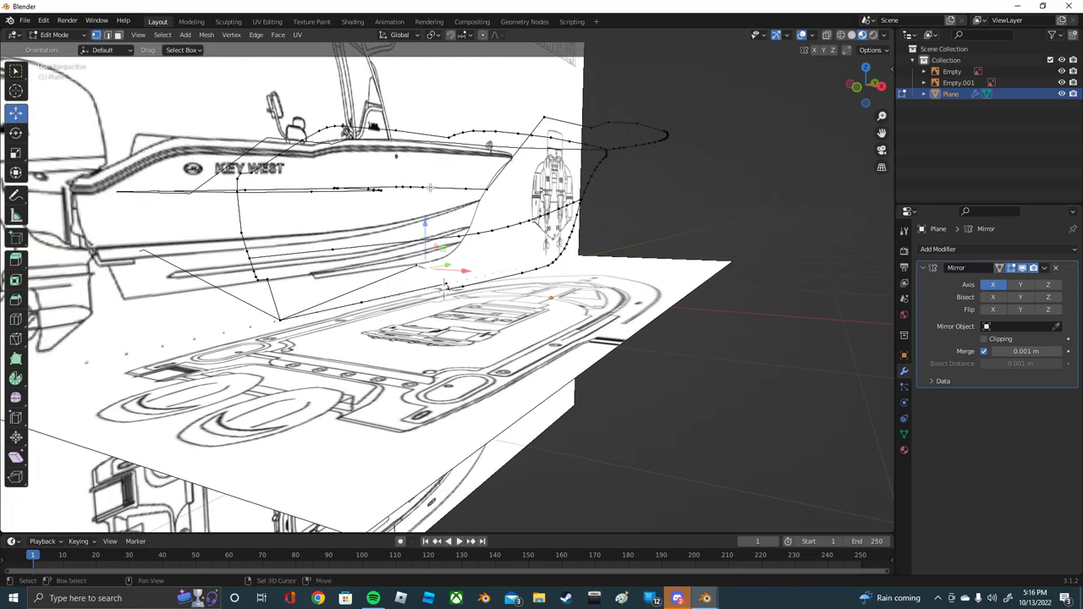
mouse_move(430, 188)
middle_mouse_down()
mouse_move(495, 228)
mouse_move(409, 256)
middle_mouse_up()
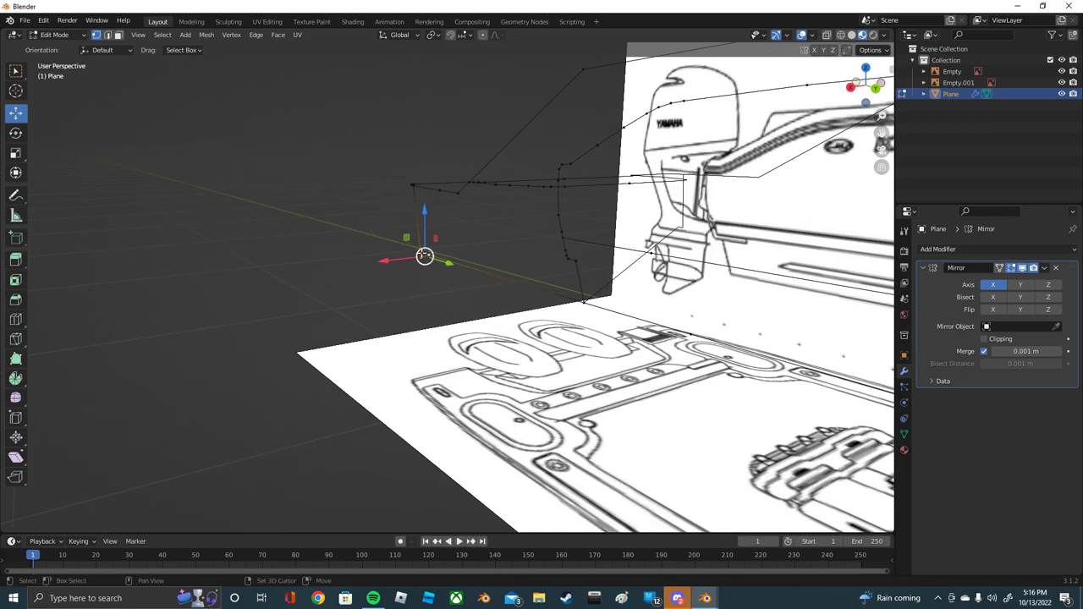
key("g")
key("x")
left_click(414, 254)
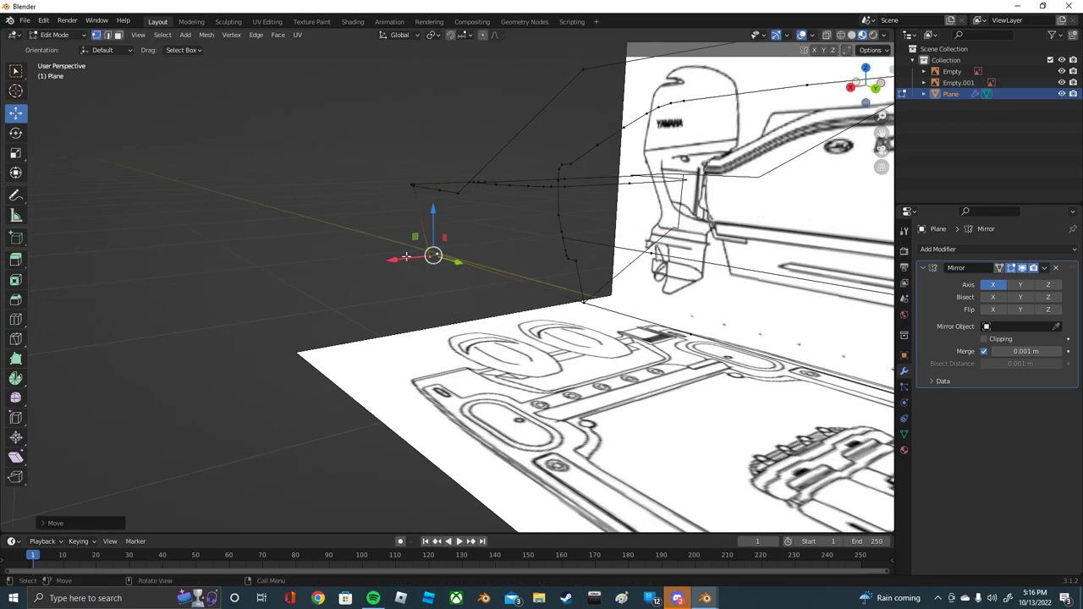
middle_click_drag(415, 245, 557, 246)
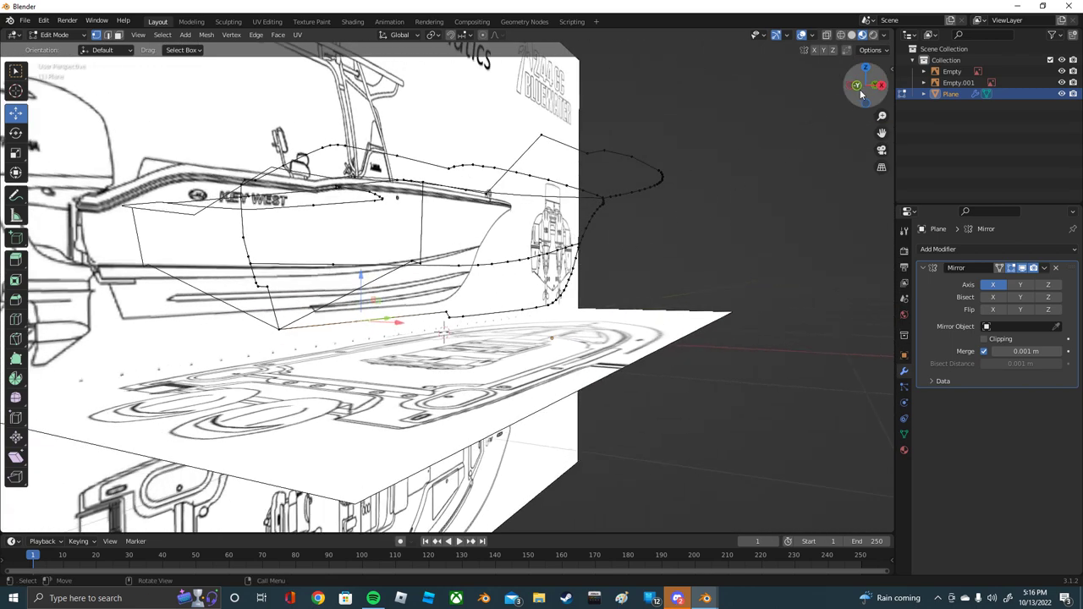
left_click(863, 85)
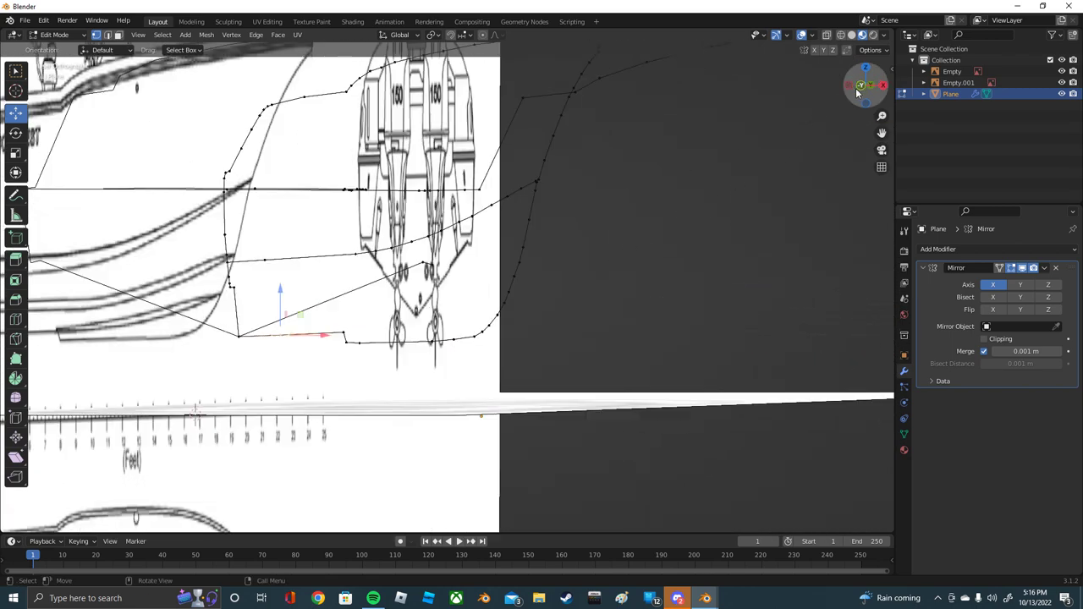
Step: Place the chine vertex and extrude a short new edge from it
key("g")
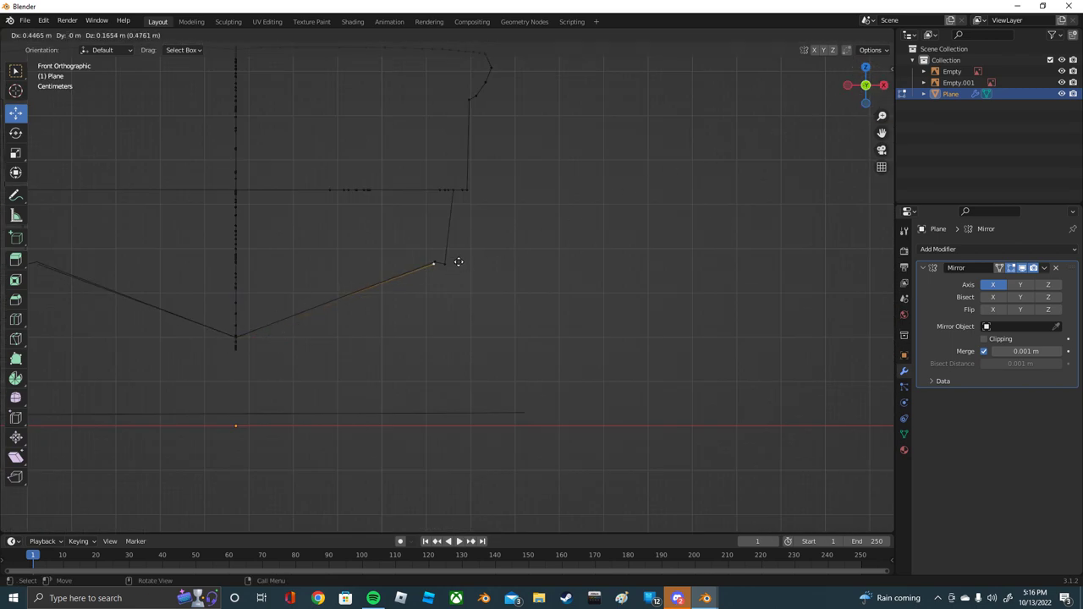
left_click(459, 258)
key("e")
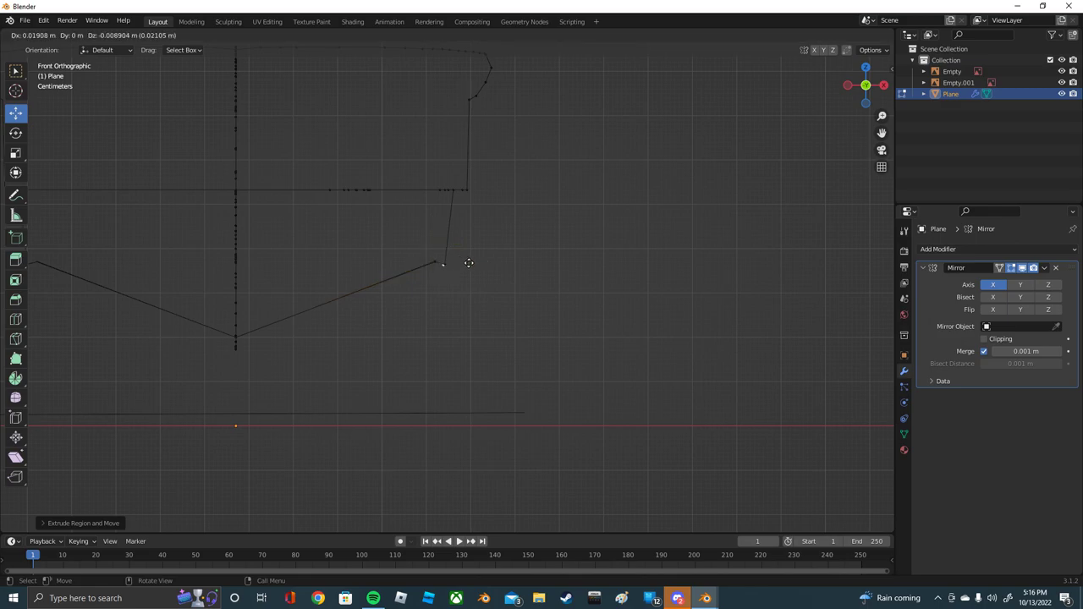
left_click(469, 262)
middle_click_drag(469, 261, 421, 262)
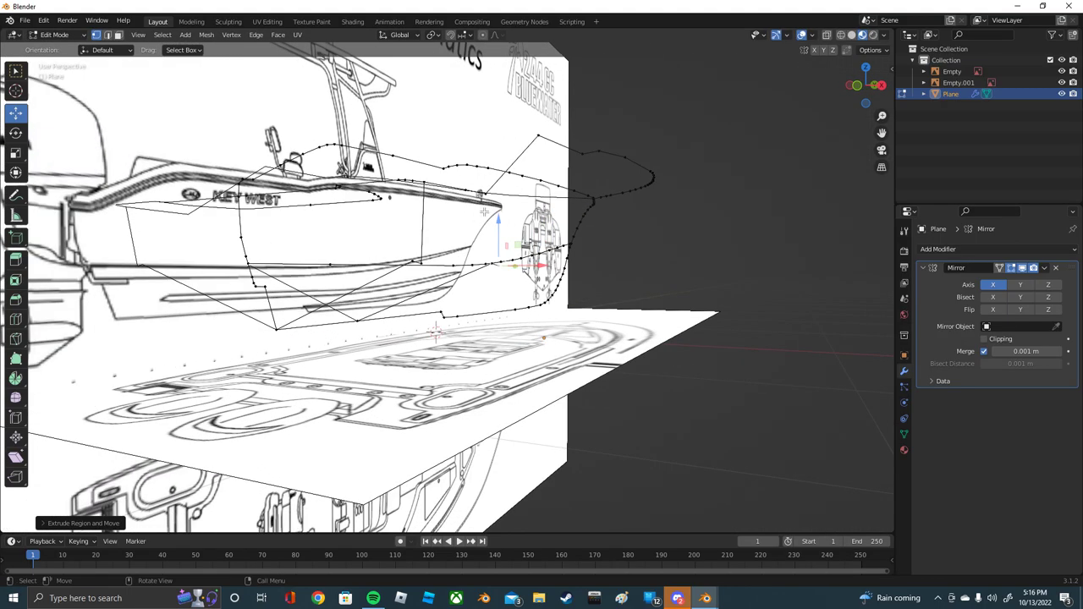
mouse_move(484, 213)
middle_mouse_down()
mouse_move(555, 166)
mouse_move(592, 170)
mouse_move(472, 204)
middle_mouse_up()
Step: In Right Ortho, move the rail vertex onto the hull's top line, adjusting it along Y
left_click(573, 148)
left_click(878, 84)
scroll(539, 158, "up", 2)
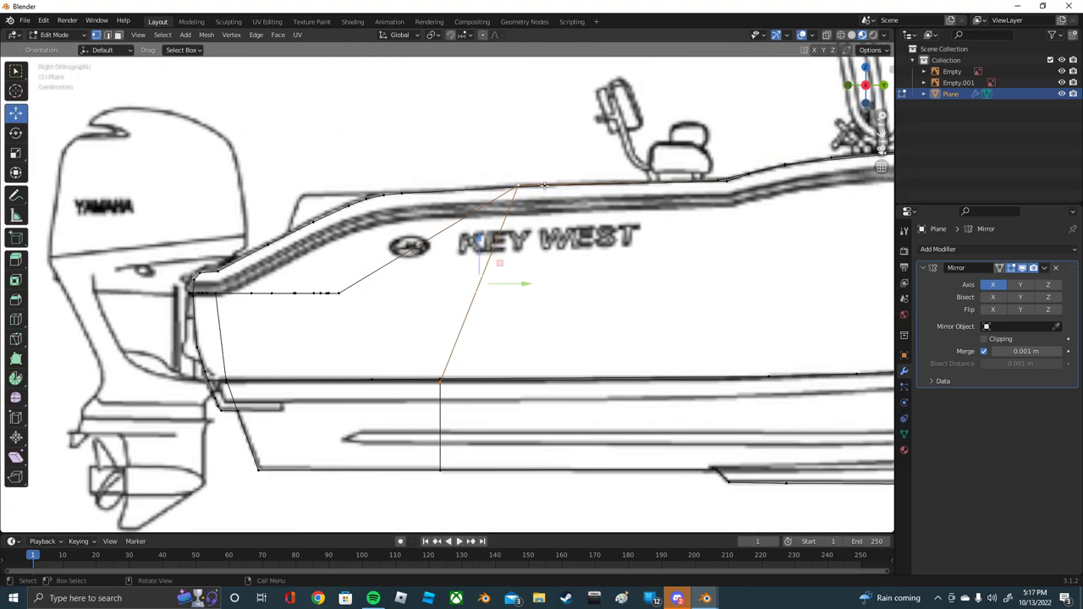
mouse_move(544, 185)
middle_mouse_down()
mouse_move(355, 277)
mouse_move(865, 102)
middle_mouse_up()
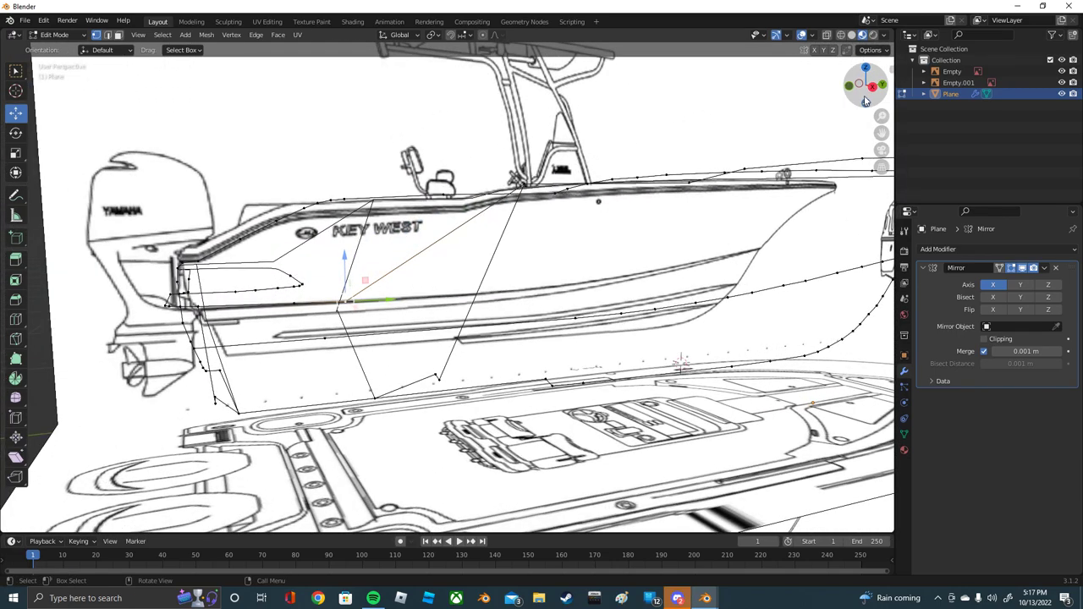
left_click(874, 87)
left_click_drag(339, 269, 360, 180)
key("g")
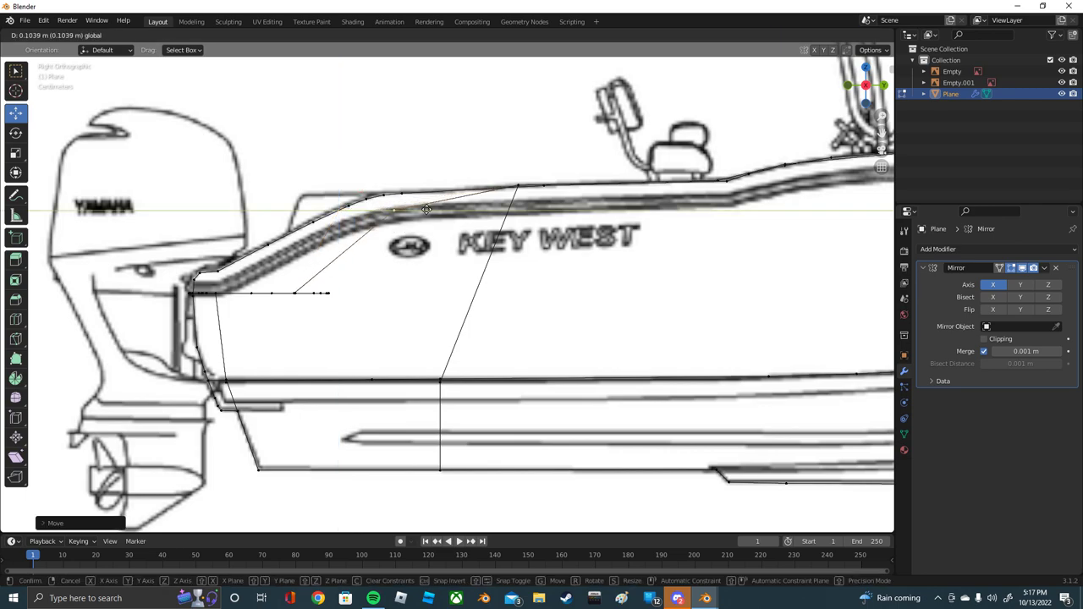
left_click(398, 186)
key("g")
left_click(407, 183)
key("g")
key("y")
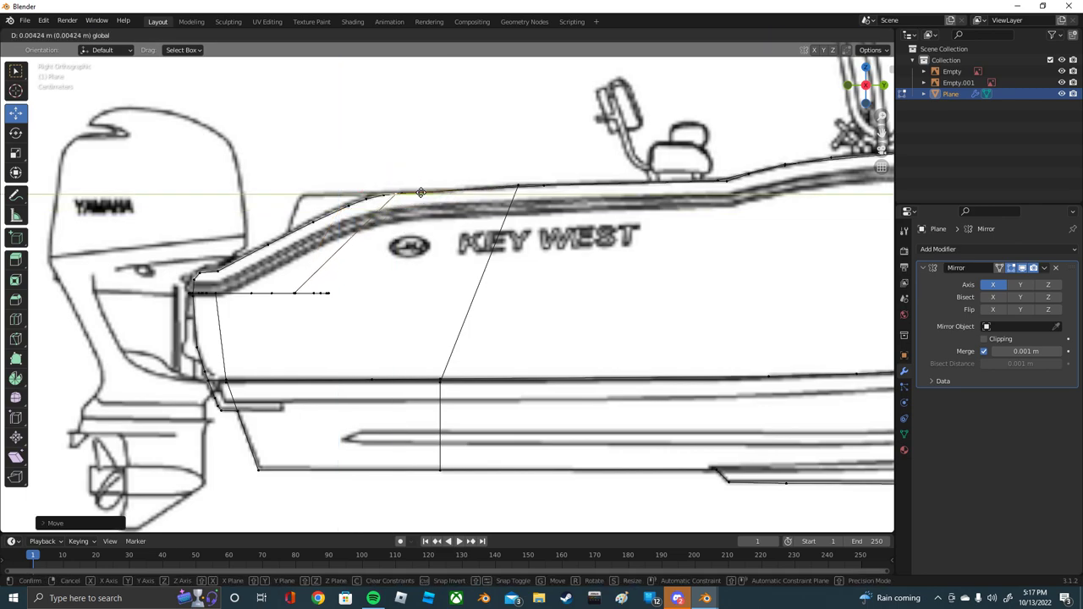
left_click(426, 193)
Step: Raise the vertex ending the short stern line vertically onto the rail line
left_click(324, 293)
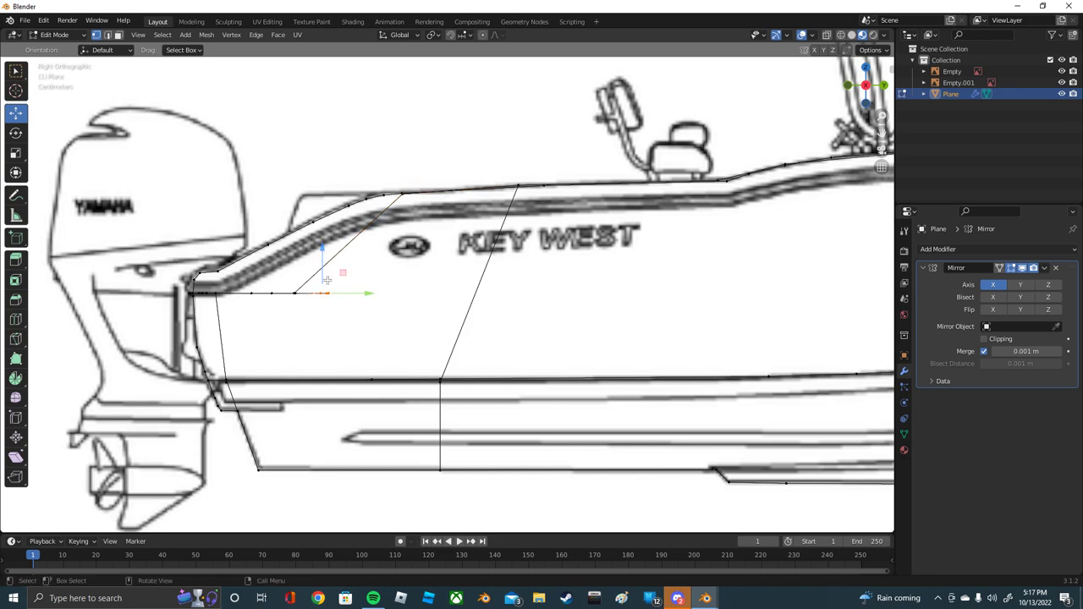
key("g")
key("z")
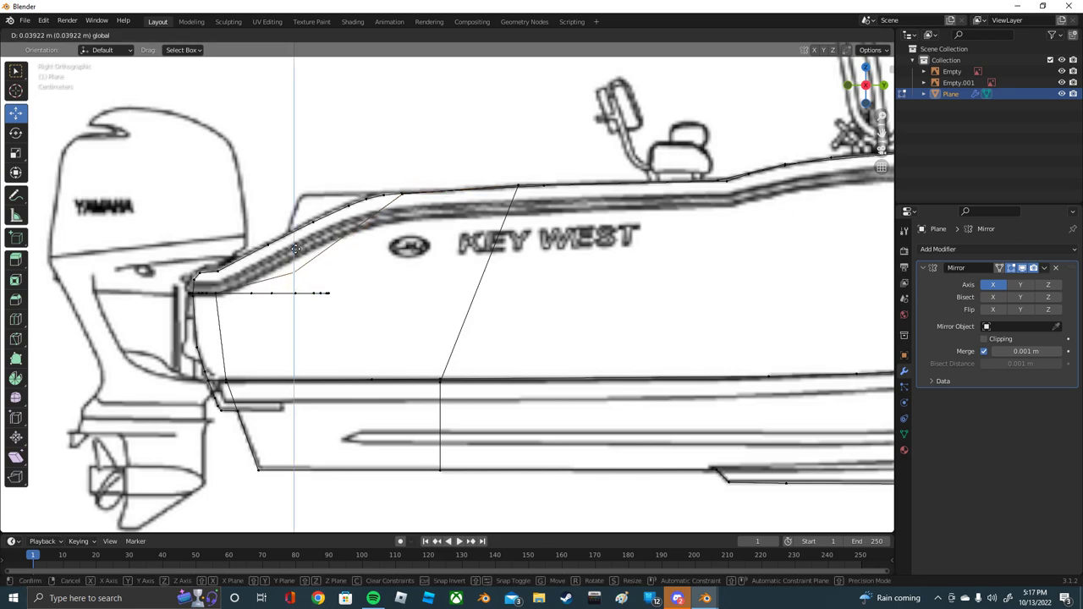
left_click(290, 206)
middle_click_drag(331, 265, 729, 410)
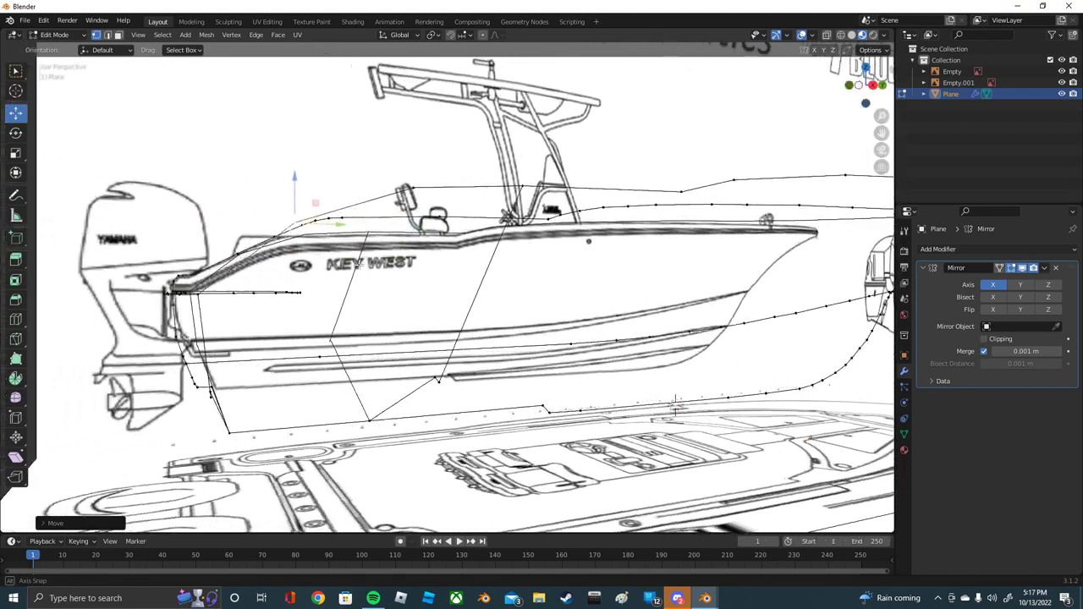
key("g")
key("y")
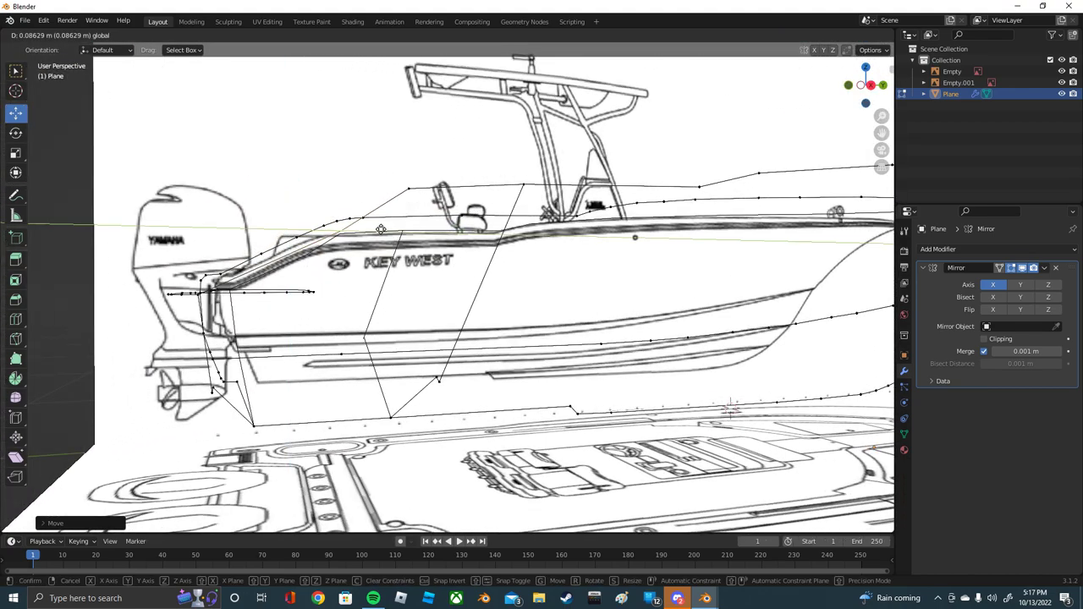
key("z")
left_click(342, 184)
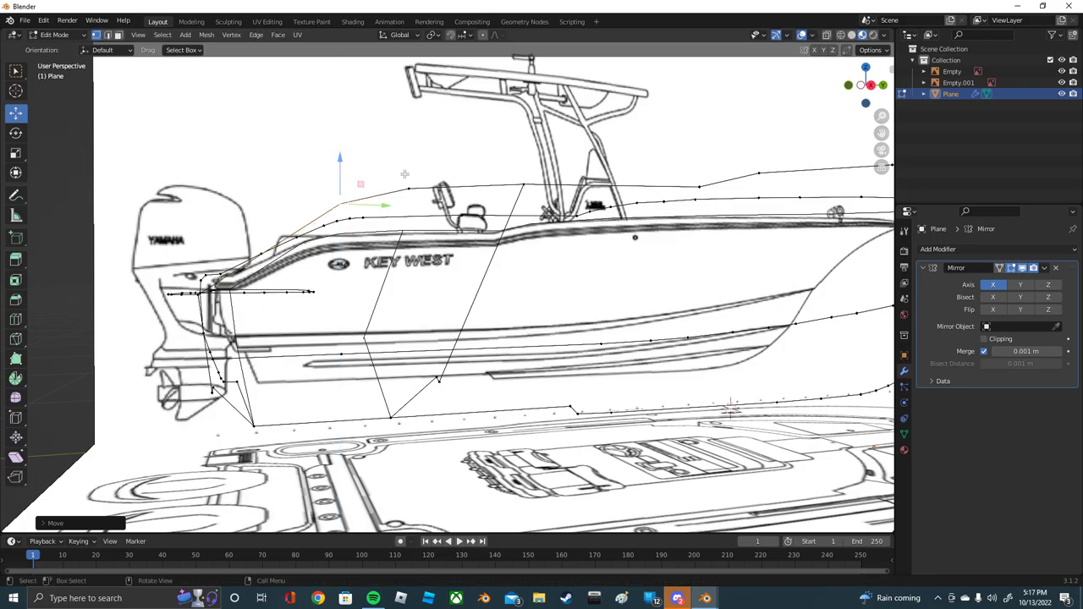
Step: Orbit and zoom around the boat's side to inspect the raised stern vertices
middle_click_drag(343, 184, 503, 186)
mouse_move(580, 190)
middle_mouse_down()
mouse_move(643, 188)
mouse_move(508, 203)
mouse_move(711, 355)
mouse_move(516, 341)
mouse_move(279, 287)
mouse_move(496, 297)
mouse_move(464, 293)
mouse_move(578, 283)
mouse_move(506, 288)
mouse_move(538, 324)
mouse_move(507, 296)
mouse_move(525, 282)
middle_mouse_up()
scroll(713, 356, "down", 3)
scroll(516, 341, "up", 3)
scroll(273, 289, "up", 3)
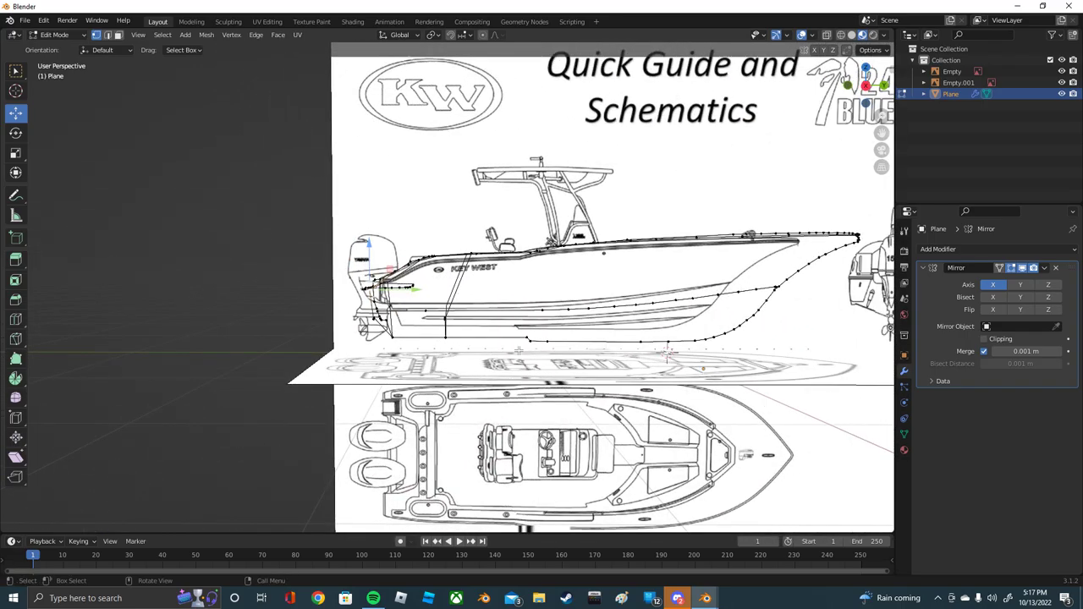
Step: In Front Ortho, extrude two new vertices along the hull bottom
middle_click_drag(668, 353, 689, 288)
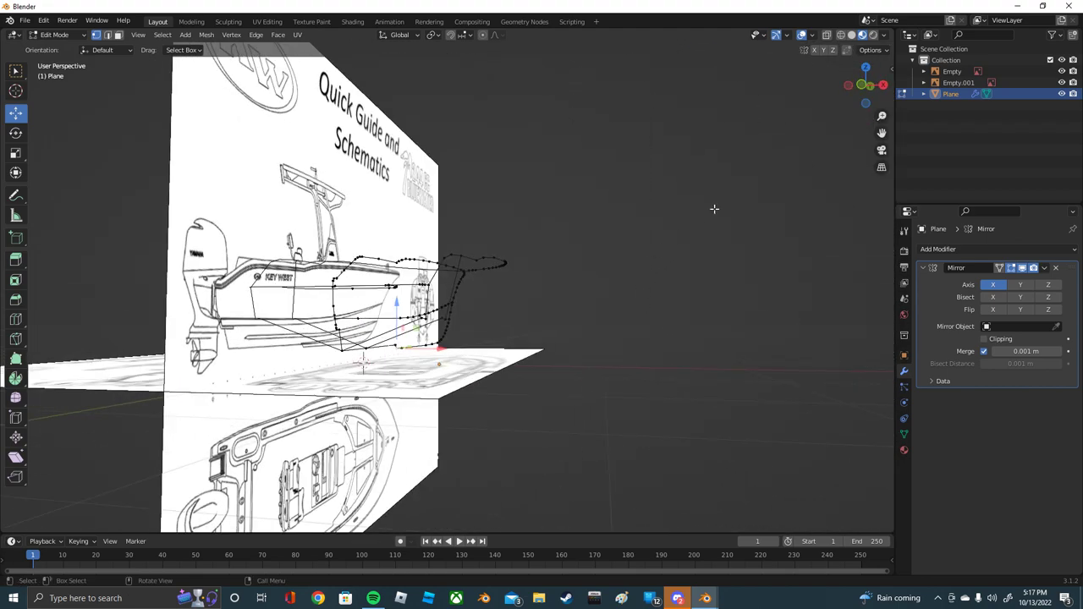
left_click(863, 85)
scroll(511, 322, "up", 4)
key("e")
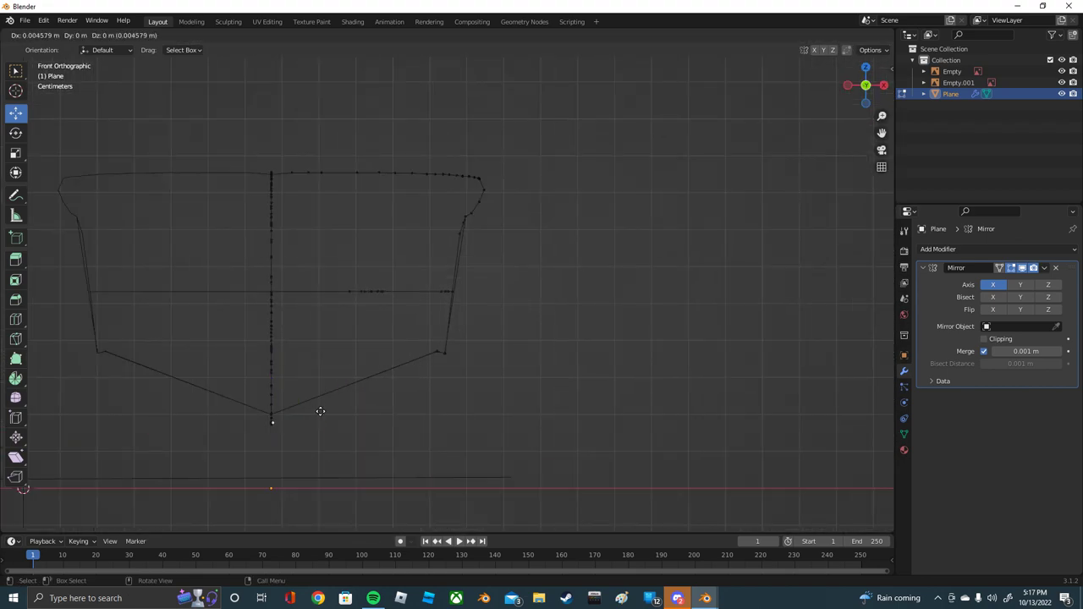
left_click(476, 346)
key("e")
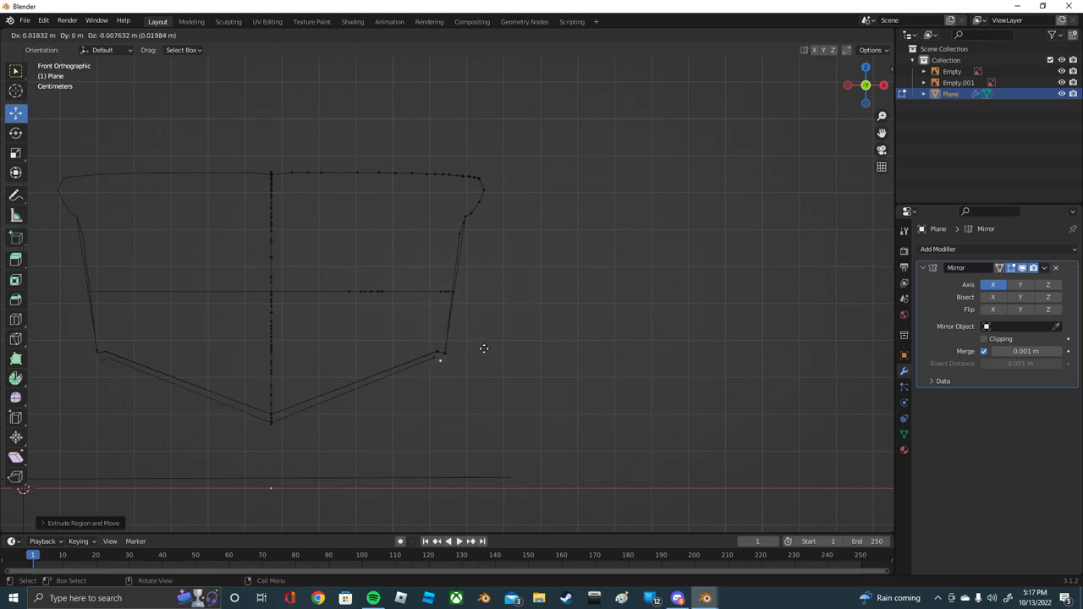
left_click(483, 349)
middle_click_drag(483, 348, 401, 345)
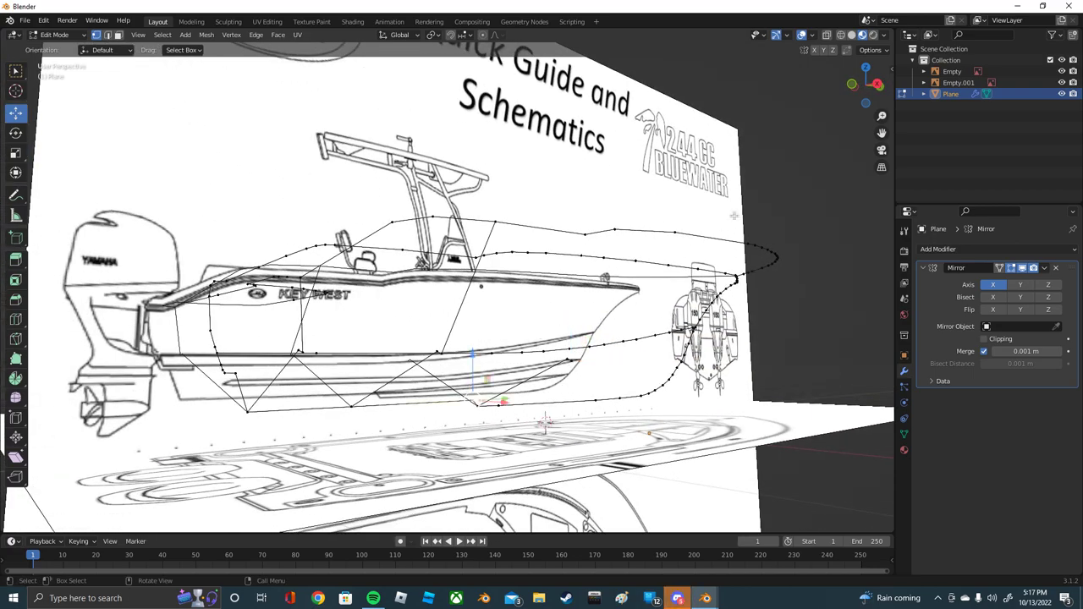
Step: Extrude a bottom edge from the keel vertex, undo the extra extrusion, and deselect all
left_click(867, 84)
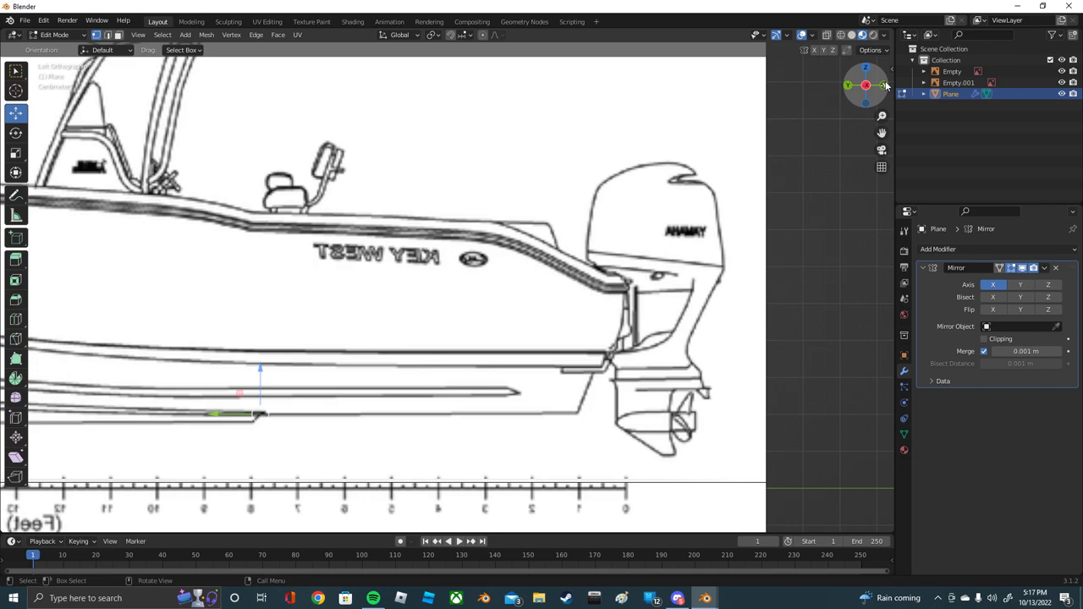
left_click(886, 85)
key("e")
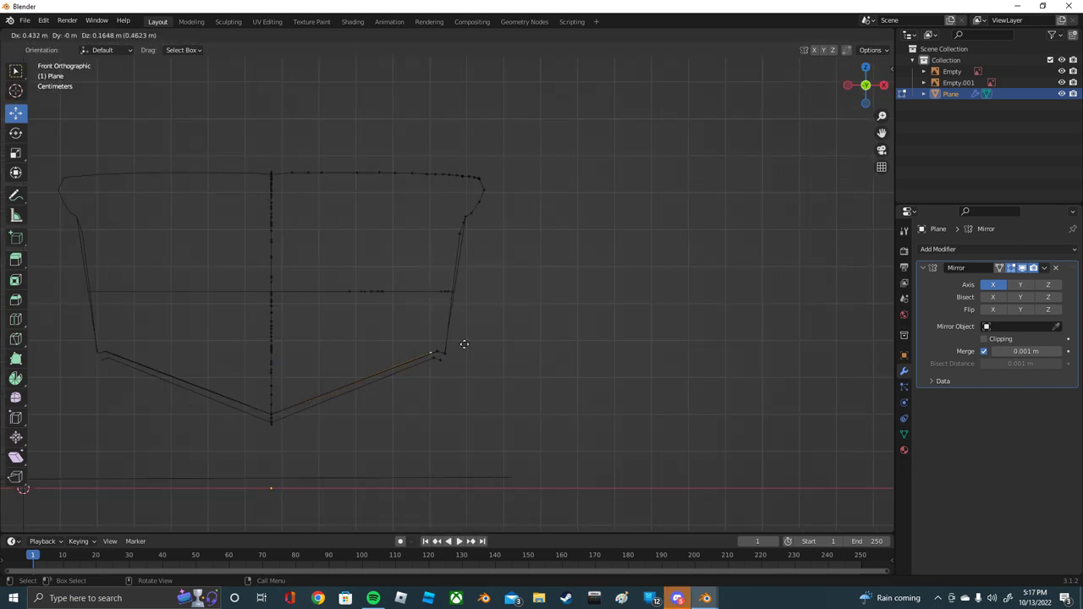
left_click(428, 354)
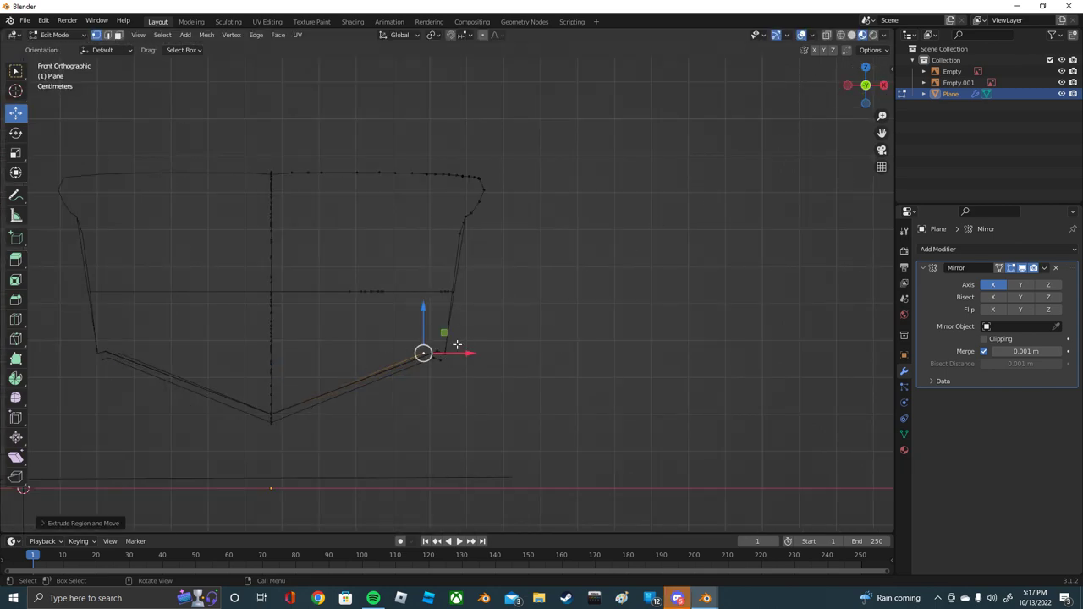
key("ctrl+z")
left_click(435, 355, "shift")
left_click(534, 375)
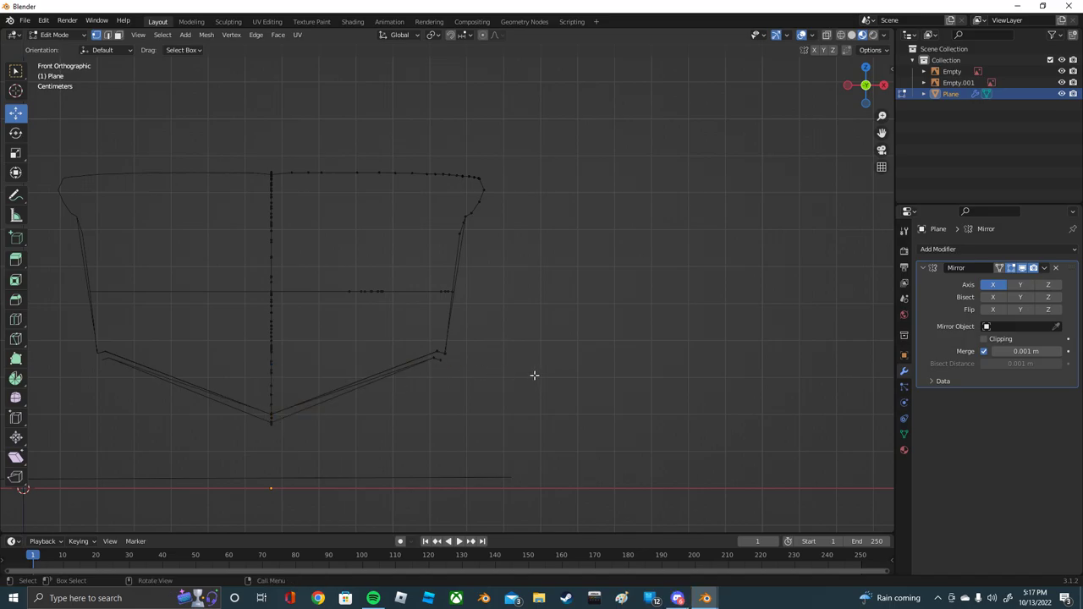
mouse_move(534, 375)
middle_mouse_down()
mouse_move(474, 372)
mouse_move(587, 400)
middle_mouse_up()
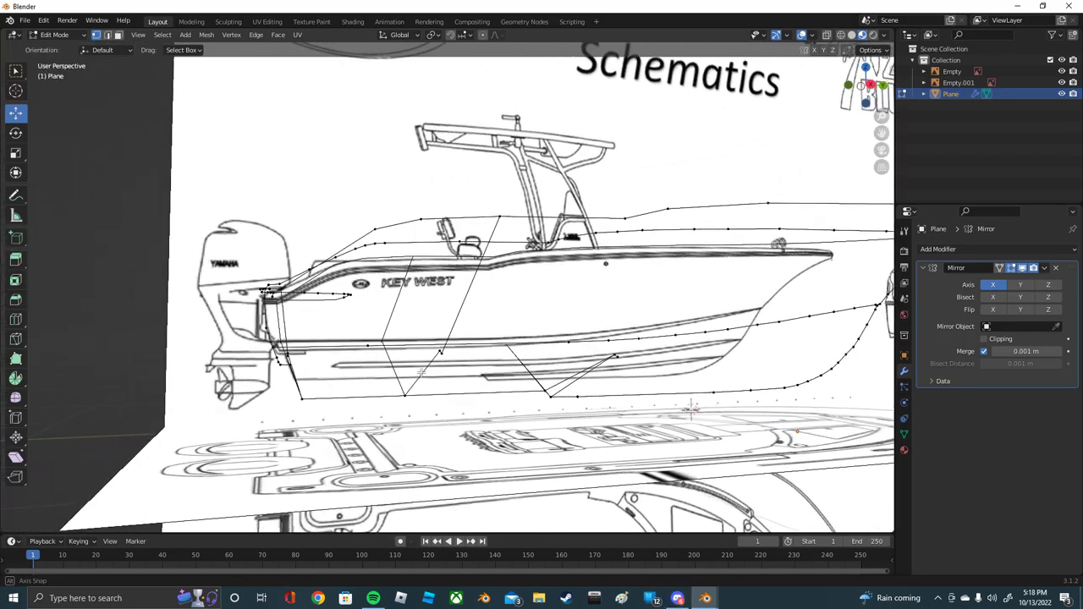
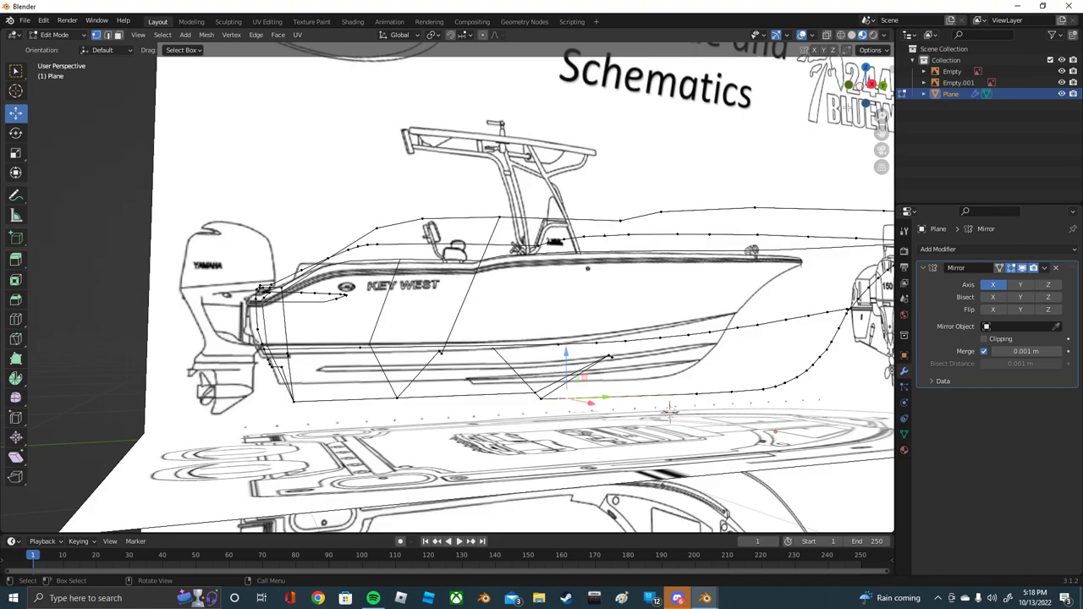
Step: In front orthographic view, move the bottom vertex out to the right chine corner and extrude a short edge there
left_click(871, 84)
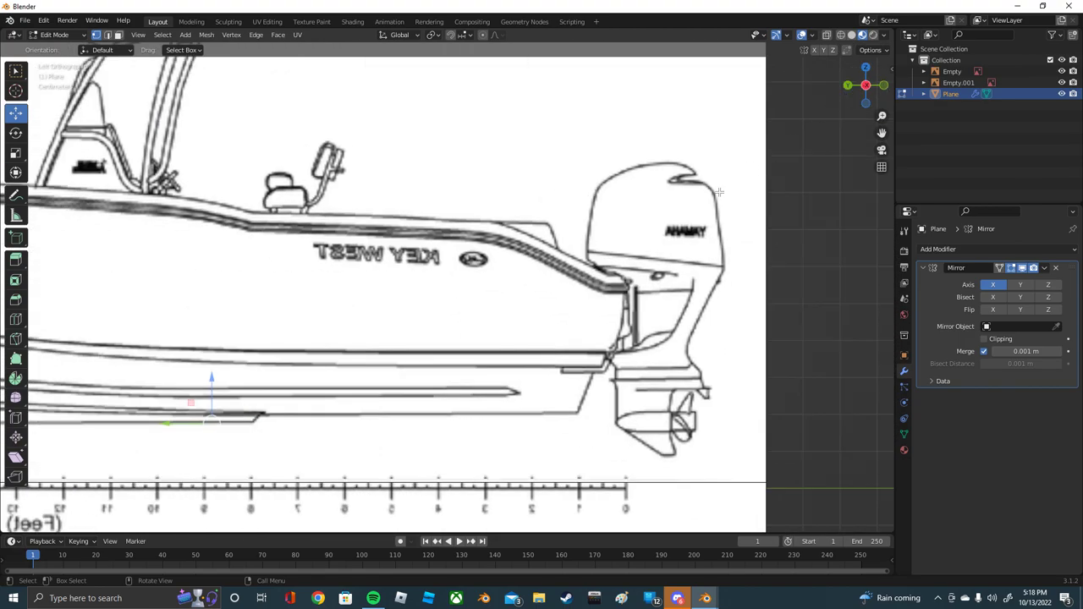
left_click(866, 85)
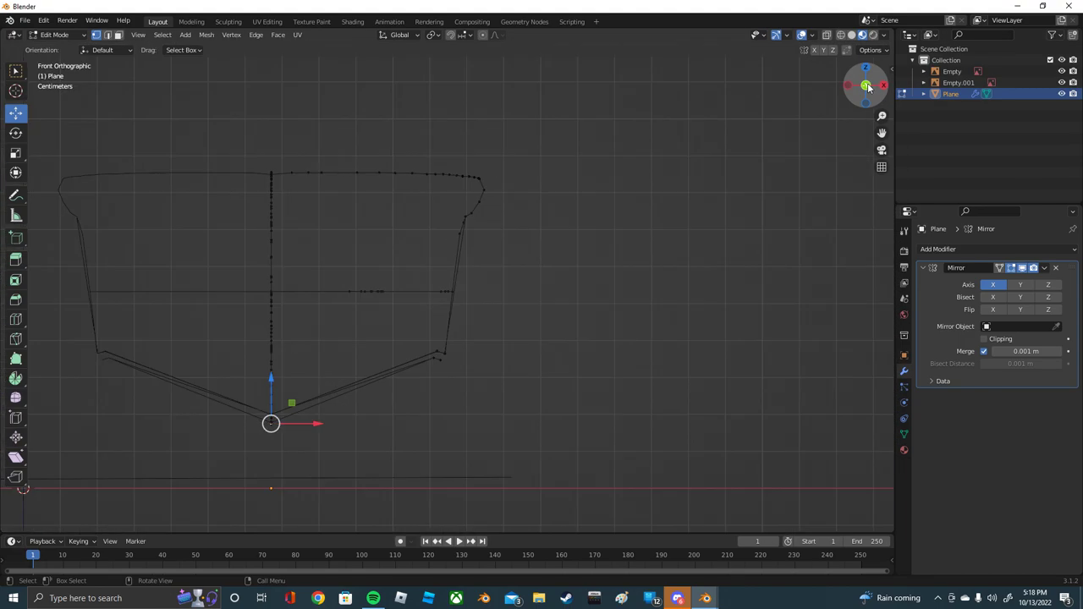
key("g")
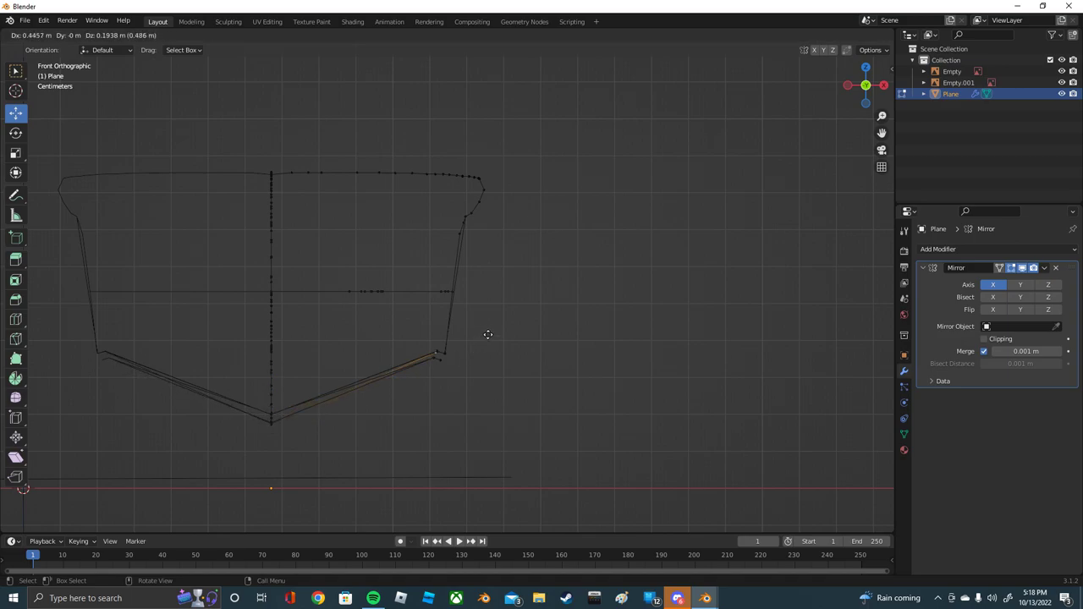
left_click(485, 339)
key("e")
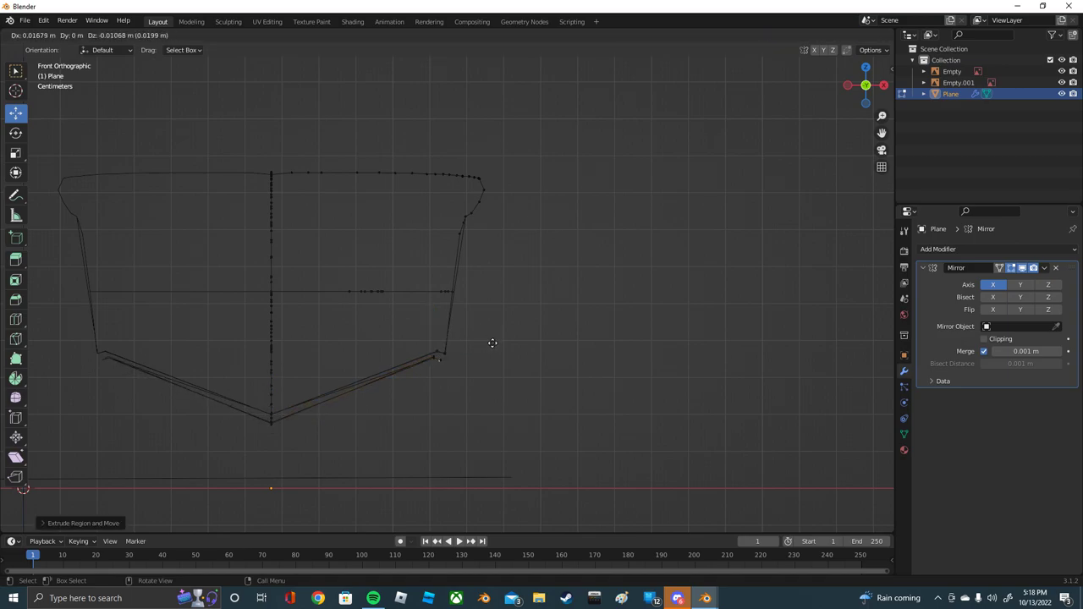
left_click(493, 342)
mouse_move(473, 350)
middle_mouse_down()
mouse_move(696, 412)
mouse_move(748, 412)
mouse_move(674, 302)
middle_mouse_up()
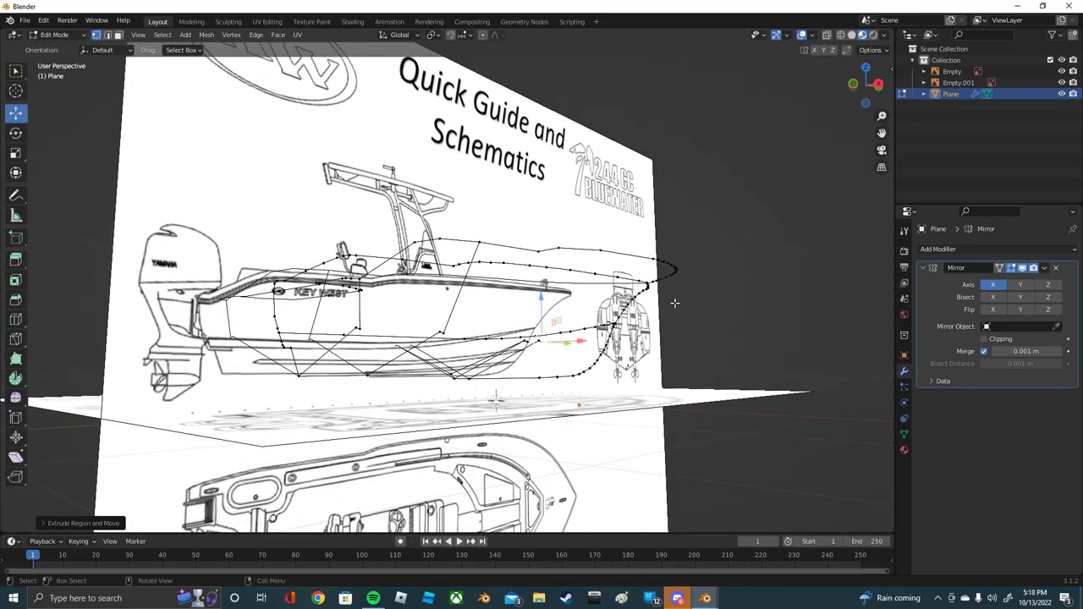
Step: Fill the first stern faces between the traced edges, including a triangular face above the stern
left_click(108, 35)
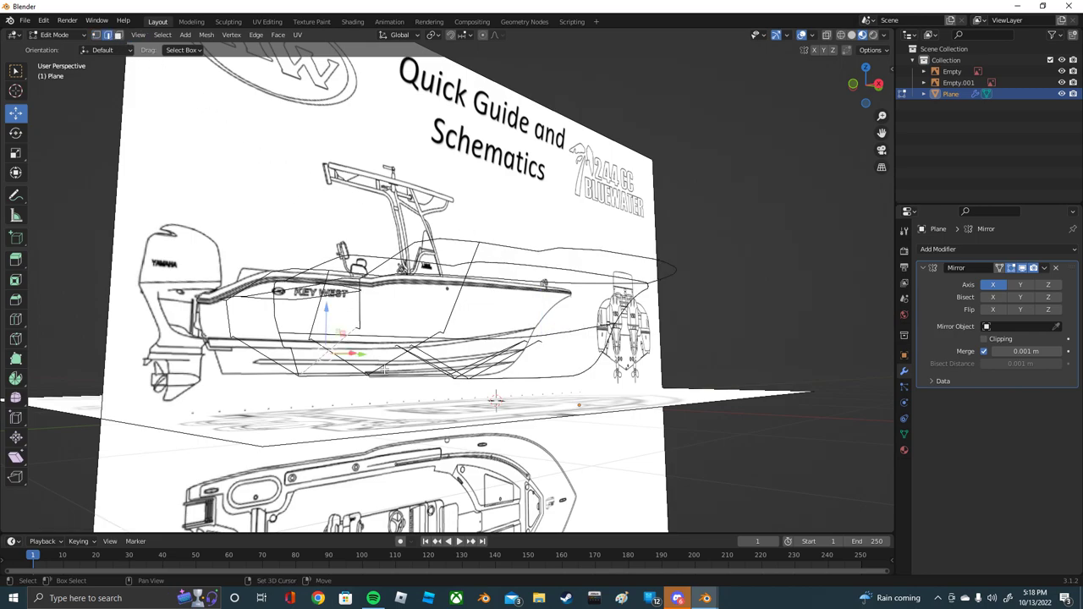
key("f")
middle_click_drag(314, 341, 269, 329)
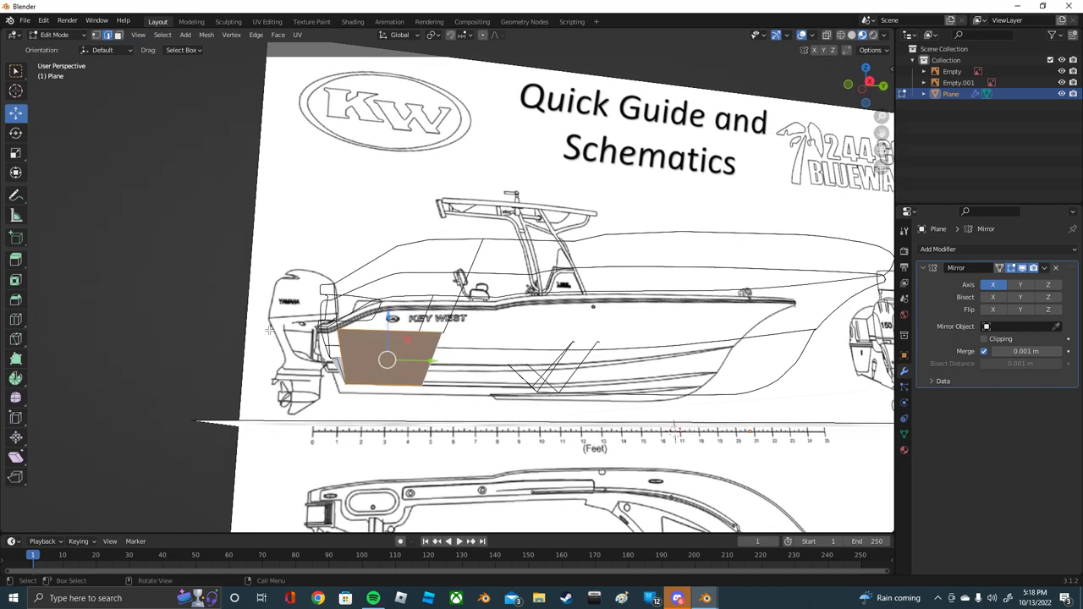
middle_click_drag(396, 341, 411, 351)
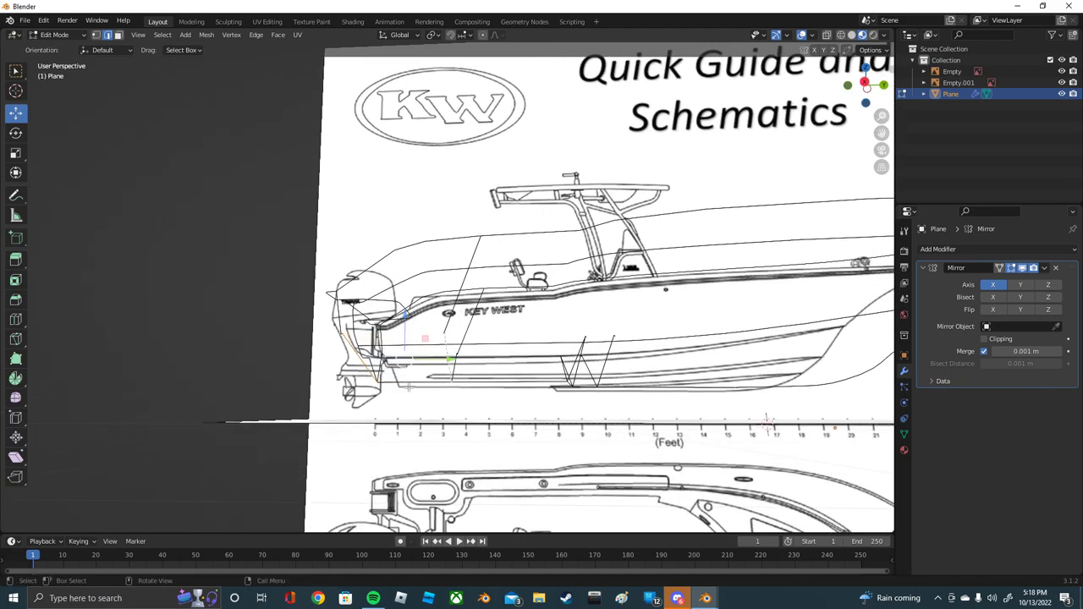
middle_click_drag(409, 388, 445, 378)
key("f")
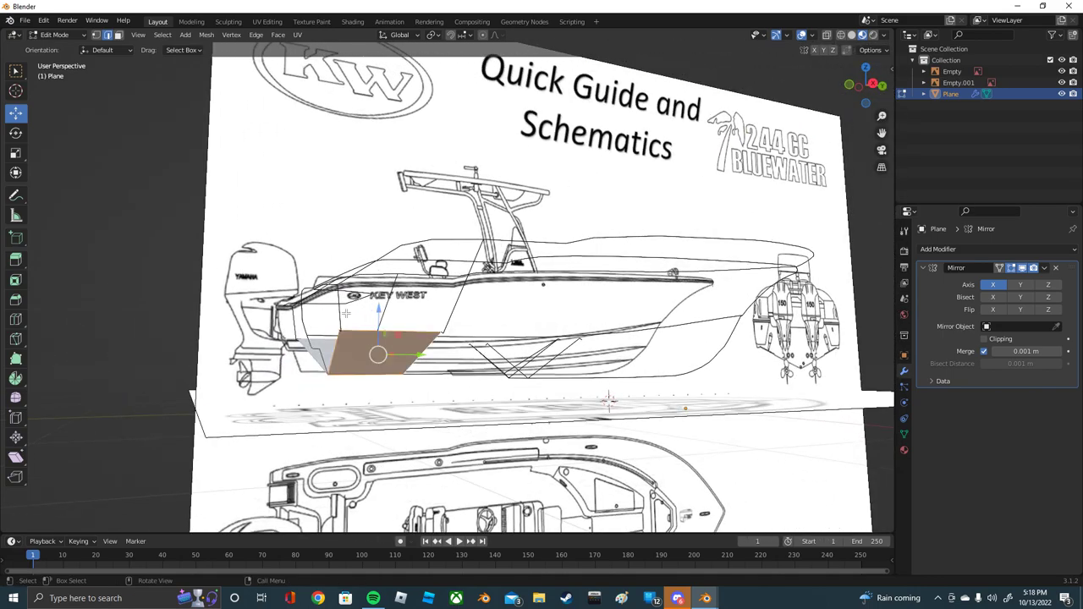
scroll(455, 301, "up", 3)
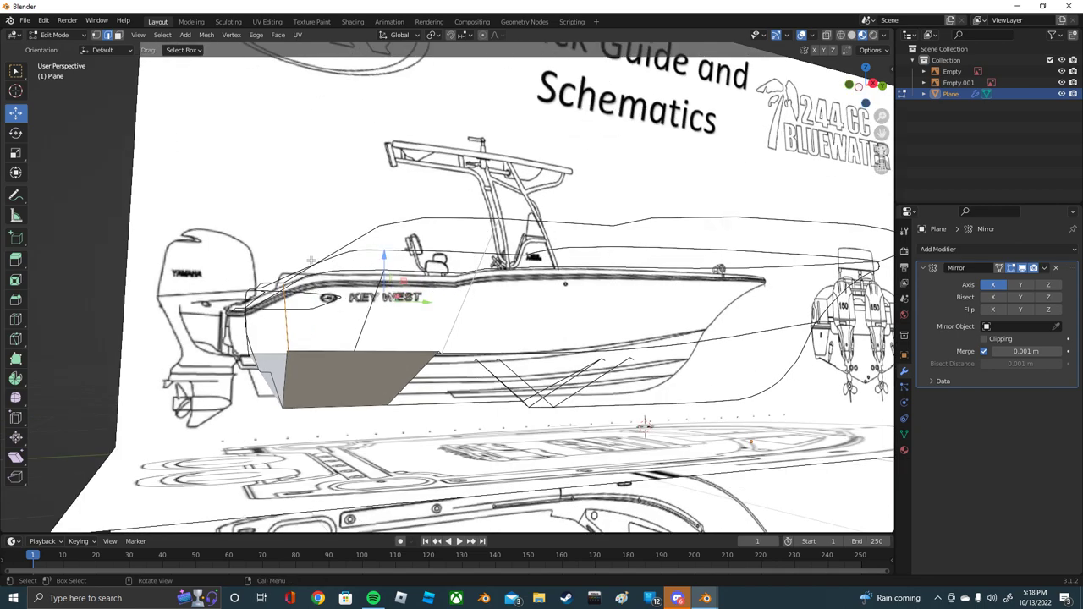
key("f")
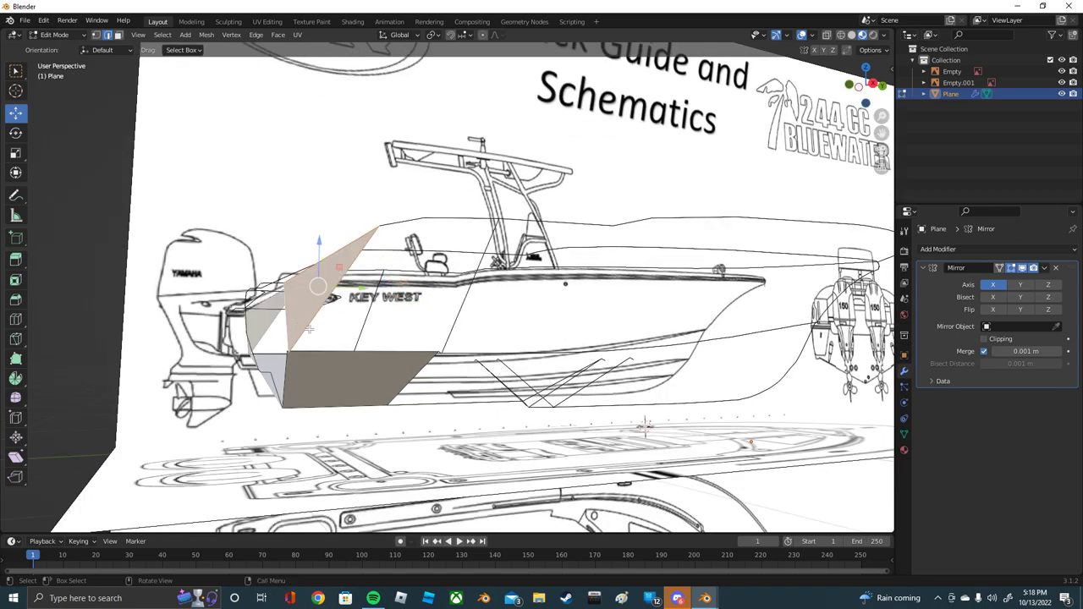
Step: Fill the gap between the triangle and the gunwale edge, then select the bottom panel edges
left_click(454, 302)
left_click(468, 301)
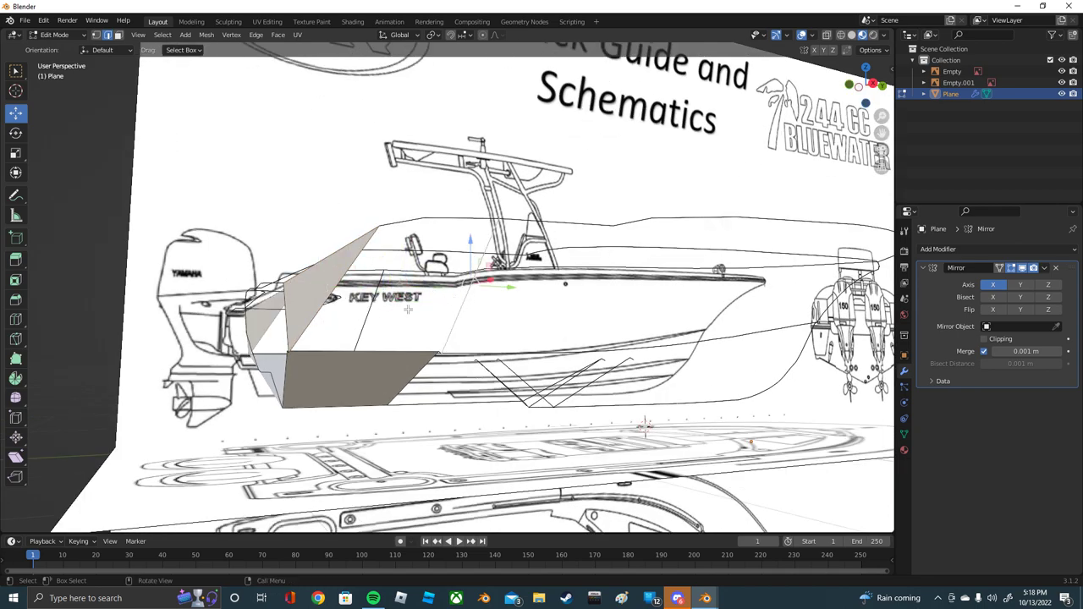
key("f")
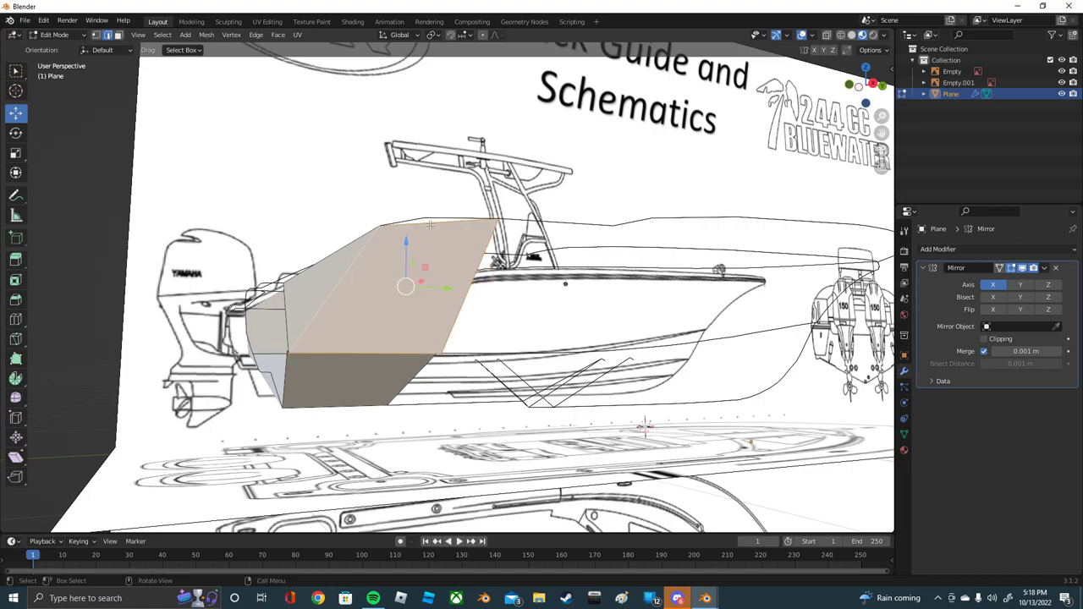
left_click(430, 224)
mouse_move(440, 218)
middle_mouse_down()
mouse_move(551, 244)
mouse_move(612, 244)
mouse_move(532, 219)
mouse_move(427, 330)
middle_mouse_up()
left_click(425, 332)
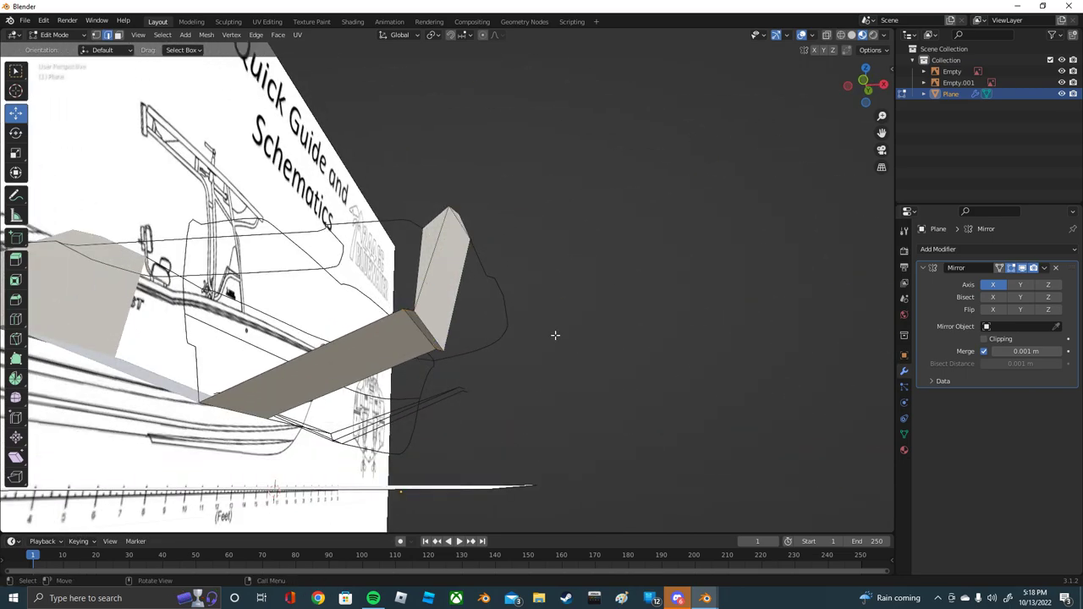
mouse_move(555, 335)
middle_mouse_down()
mouse_move(618, 339)
mouse_move(570, 353)
mouse_move(197, 352)
middle_mouse_up()
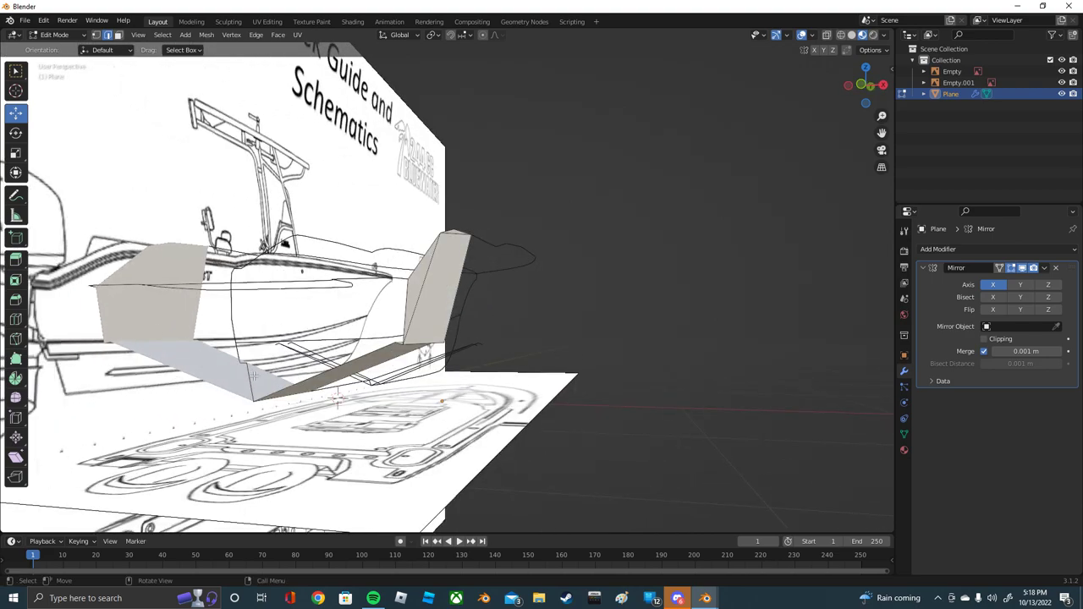
left_click(343, 364)
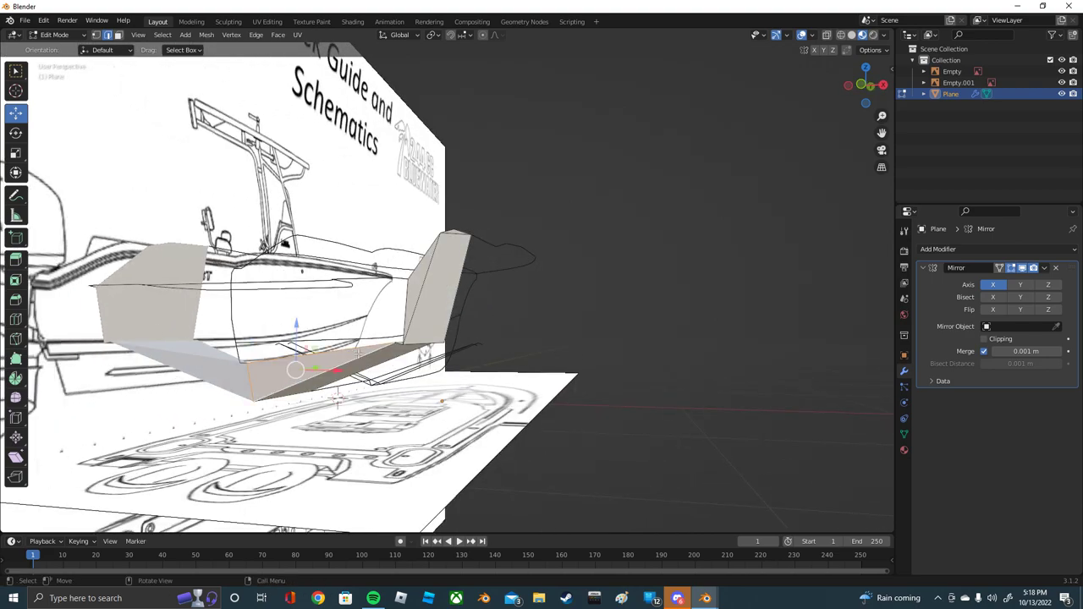
left_click(249, 366)
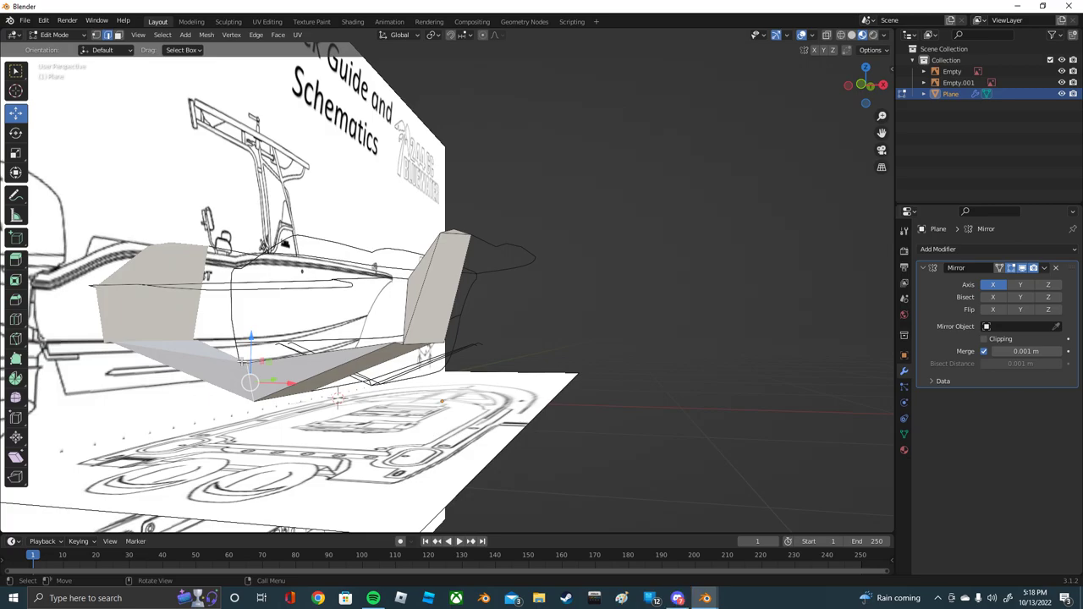
mouse_move(337, 395)
middle_mouse_down()
mouse_move(209, 349)
mouse_move(215, 363)
mouse_move(225, 338)
mouse_move(592, 342)
middle_mouse_up()
scroll(209, 350, "up", 4)
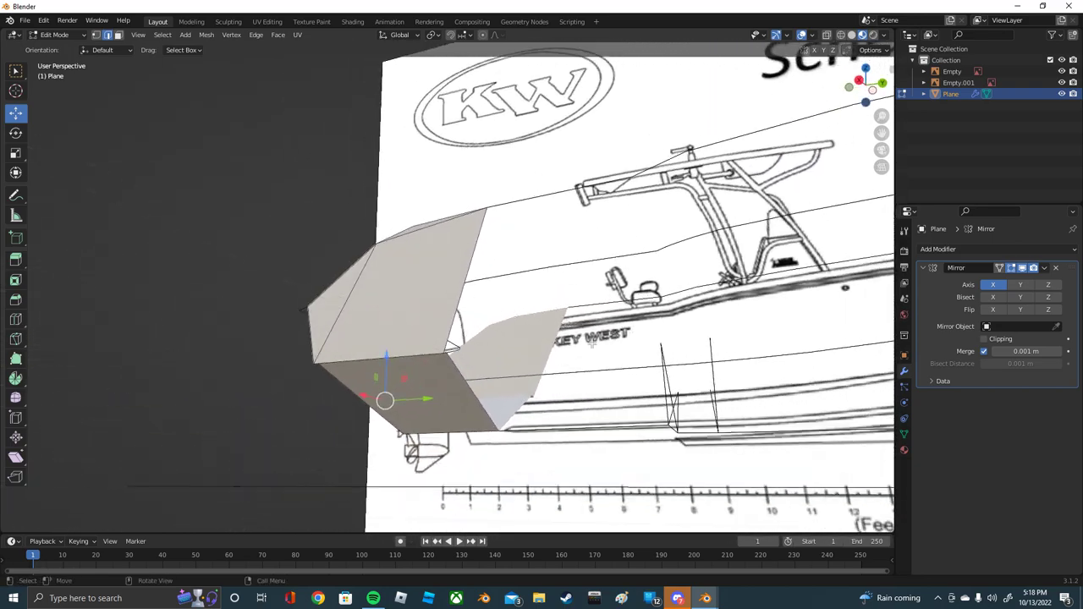
Step: Reshape the stern corner by moving a vertex beside the hull bottom face
left_click(463, 397, "shift")
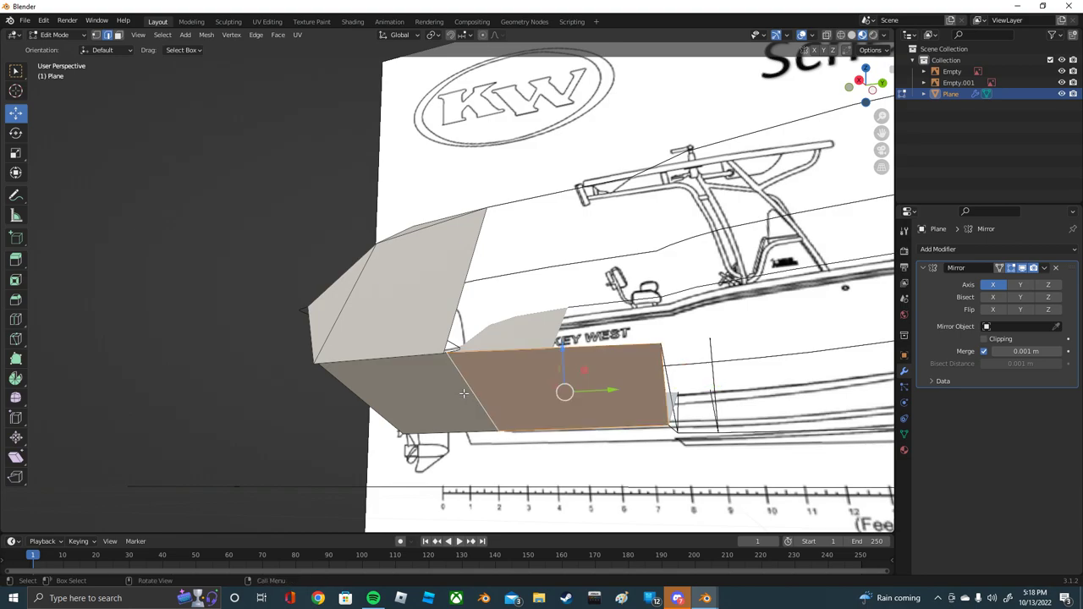
middle_click_drag(502, 394, 624, 408)
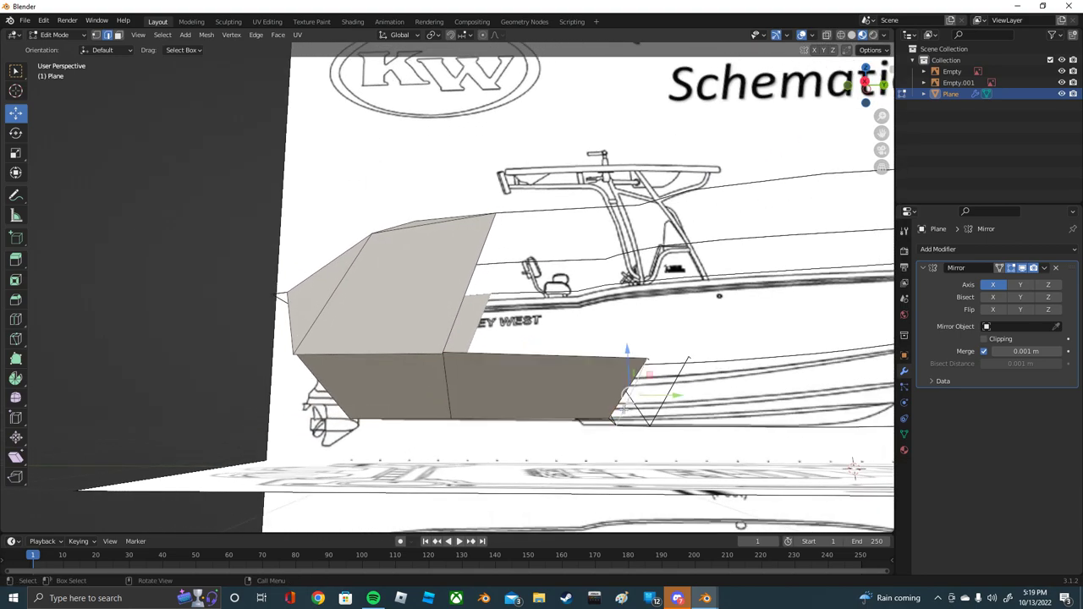
left_click_drag(623, 405, 630, 395)
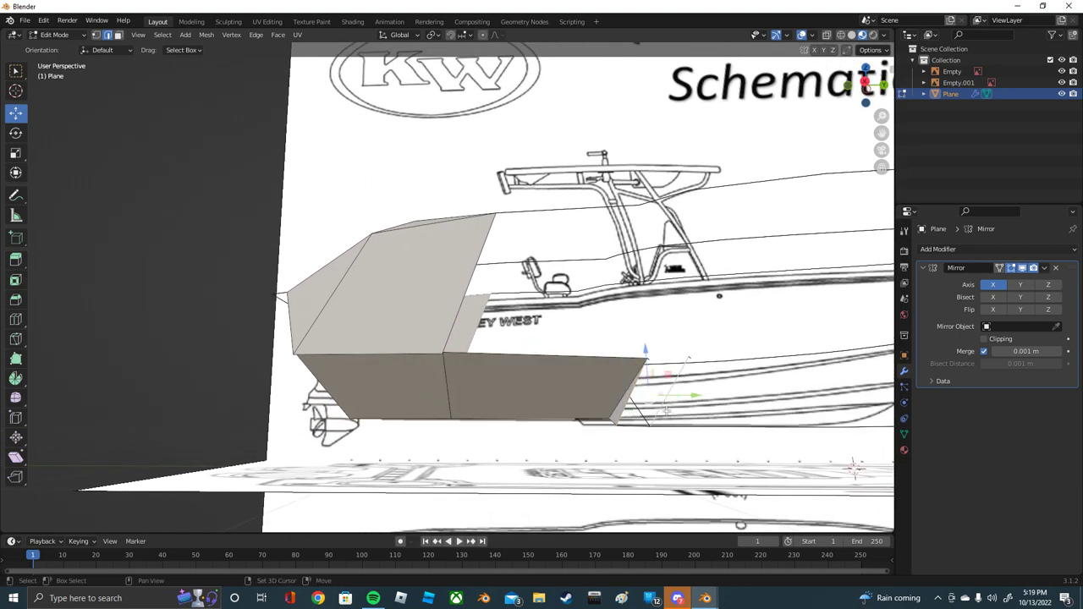
scroll(662, 407, "down", 2)
mouse_move(662, 407)
middle_mouse_down()
mouse_move(576, 362)
mouse_move(589, 363)
mouse_move(429, 353)
mouse_move(198, 112)
middle_mouse_up()
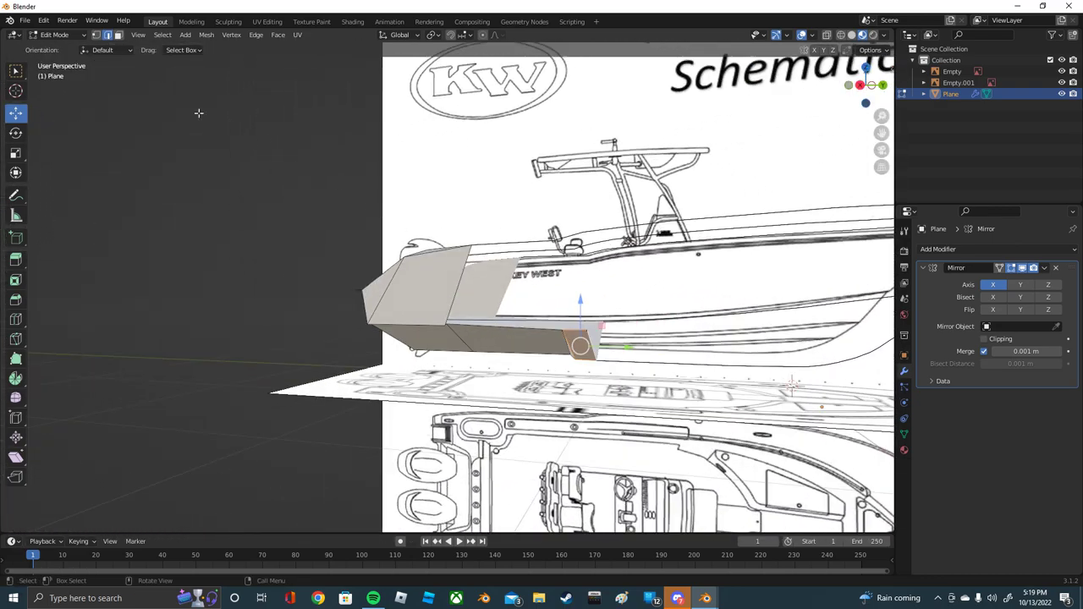
Step: Select the pair of hull edges near the left corner
left_click(99, 36)
middle_click_drag(164, 70, 203, 81)
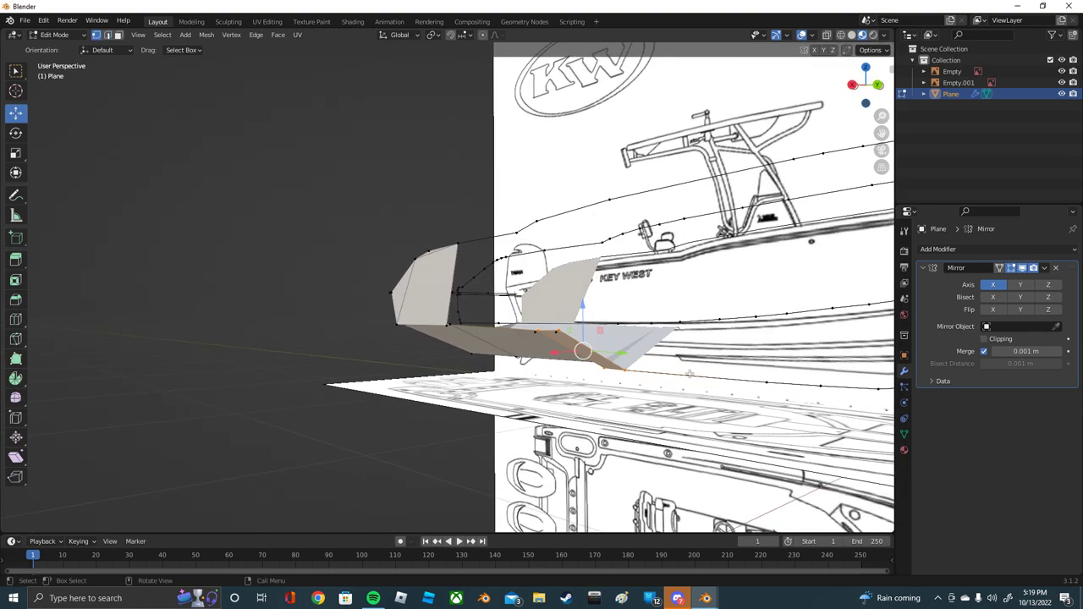
middle_click_drag(689, 373, 201, 150)
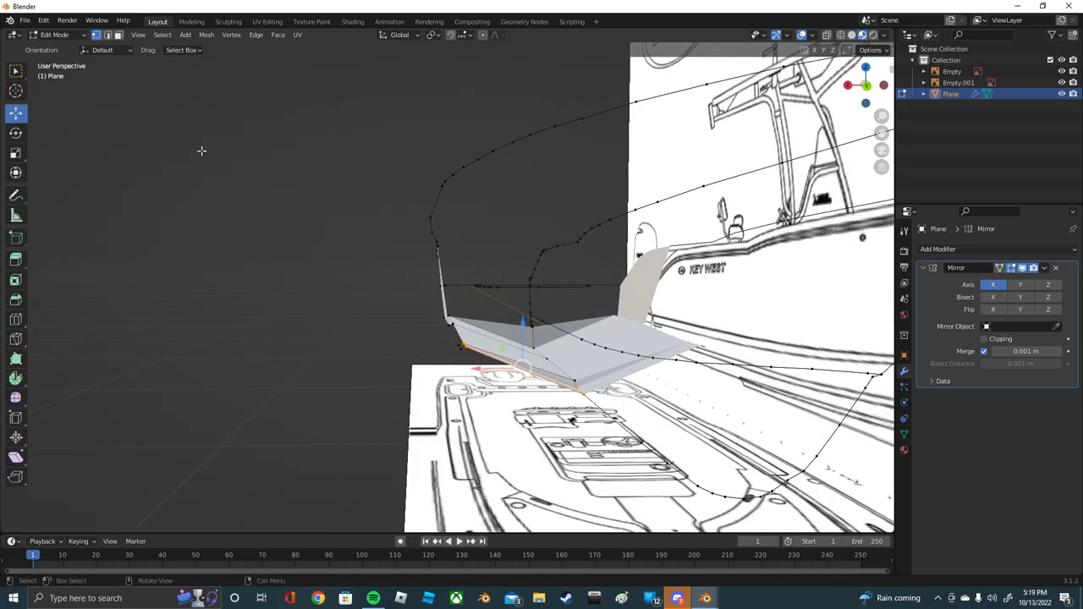
left_click(108, 35)
scroll(464, 342, "up", 2)
left_click(468, 377)
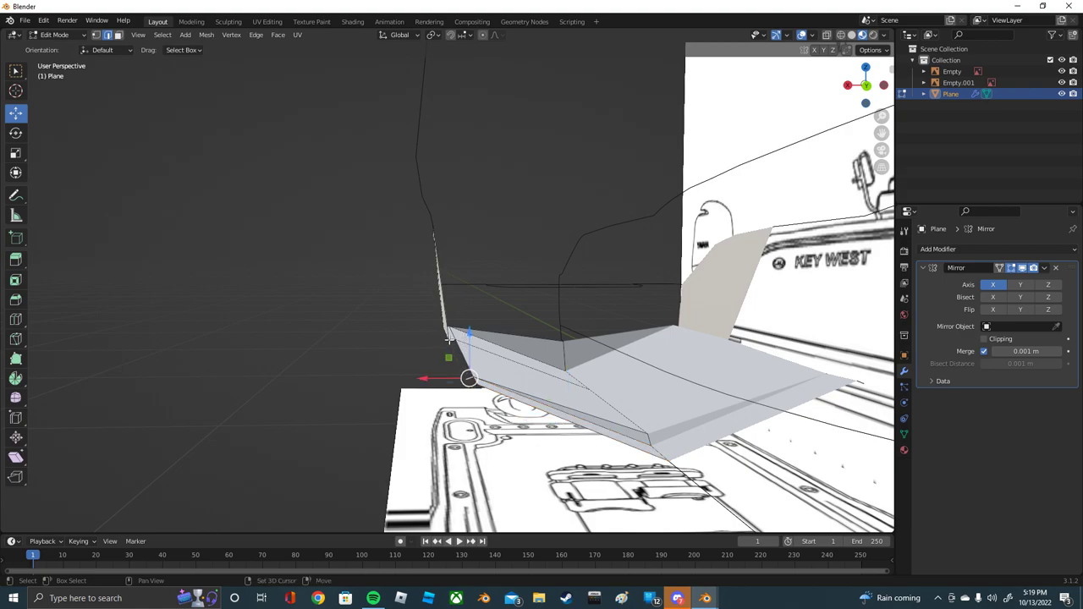
left_click(458, 357)
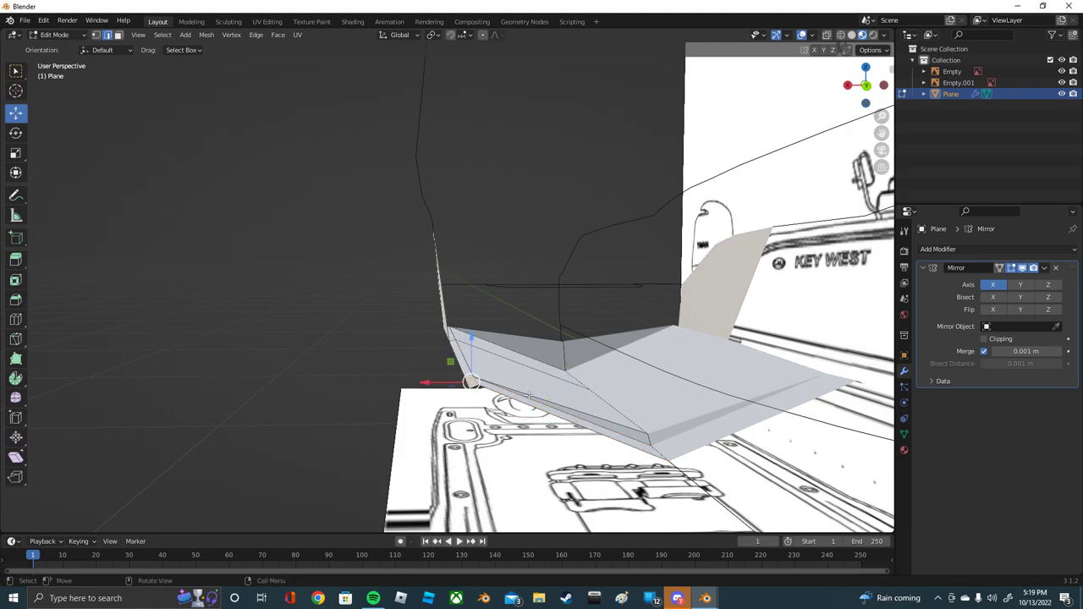
mouse_move(471, 381)
middle_mouse_down()
mouse_move(602, 380)
mouse_move(654, 347)
mouse_move(706, 139)
middle_mouse_up()
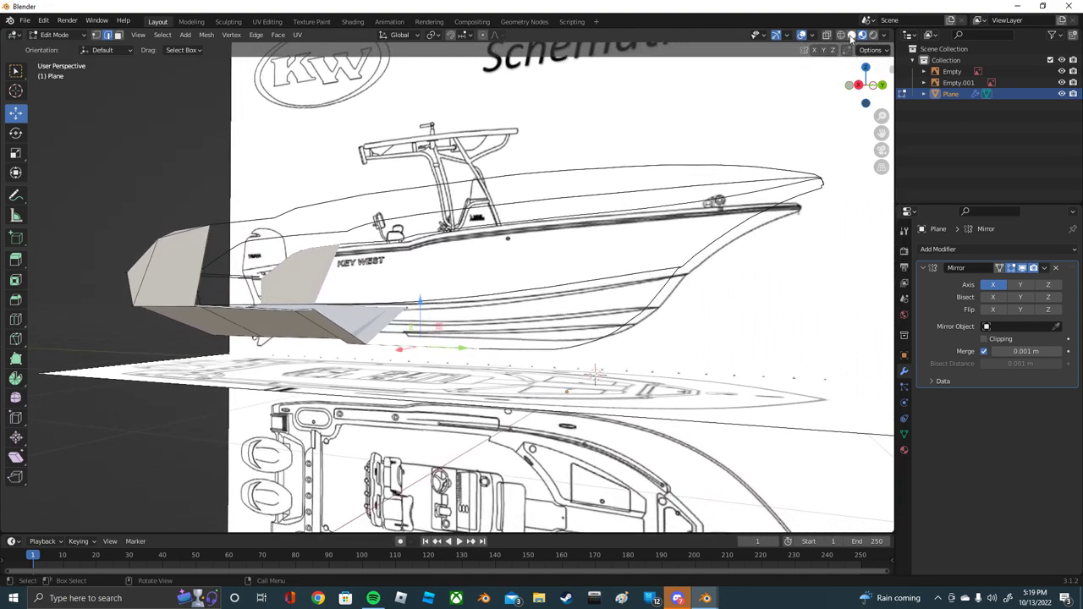
Step: Extrude a lower hull vertex up to the top rail, forming a new vertical section edge
left_click(96, 34)
scroll(386, 248, "up", 1)
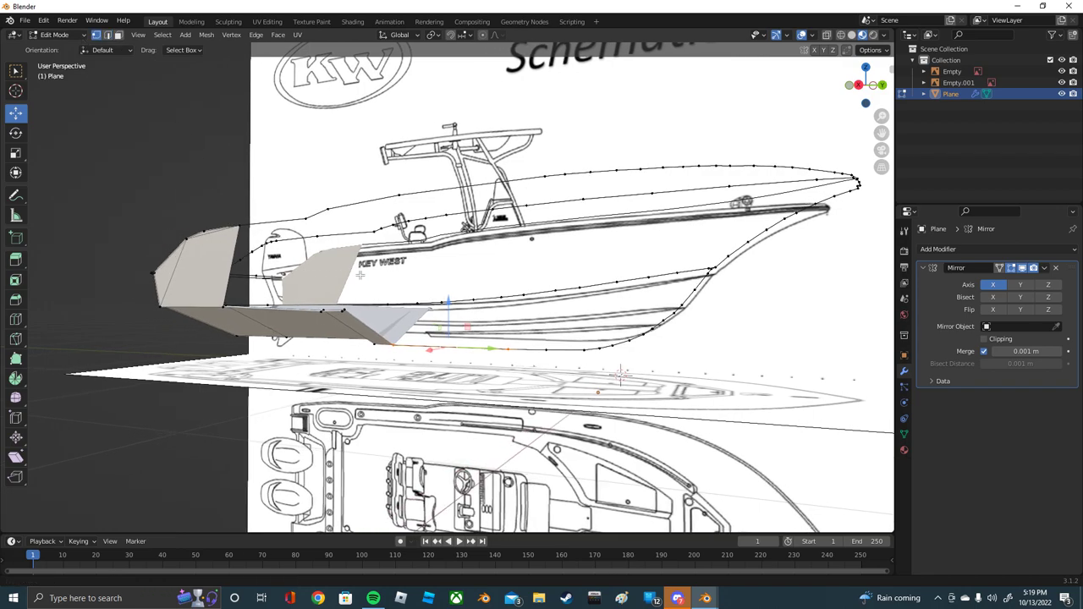
scroll(386, 248, "up", 1)
scroll(386, 248, "up", 1)
left_click(432, 310)
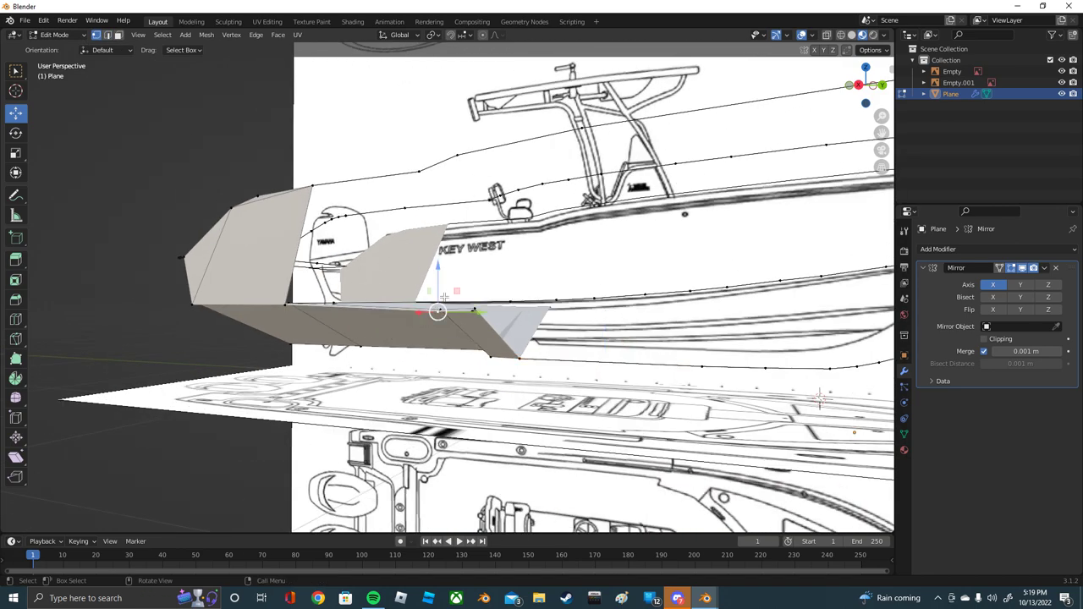
middle_click_drag(438, 307, 420, 192)
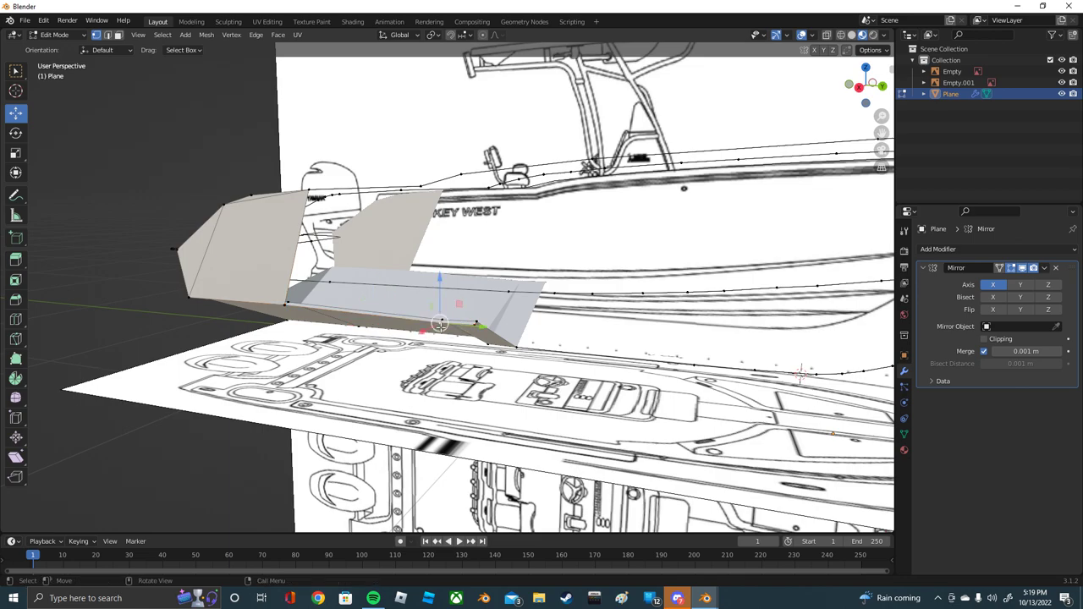
key("e")
left_click(468, 206)
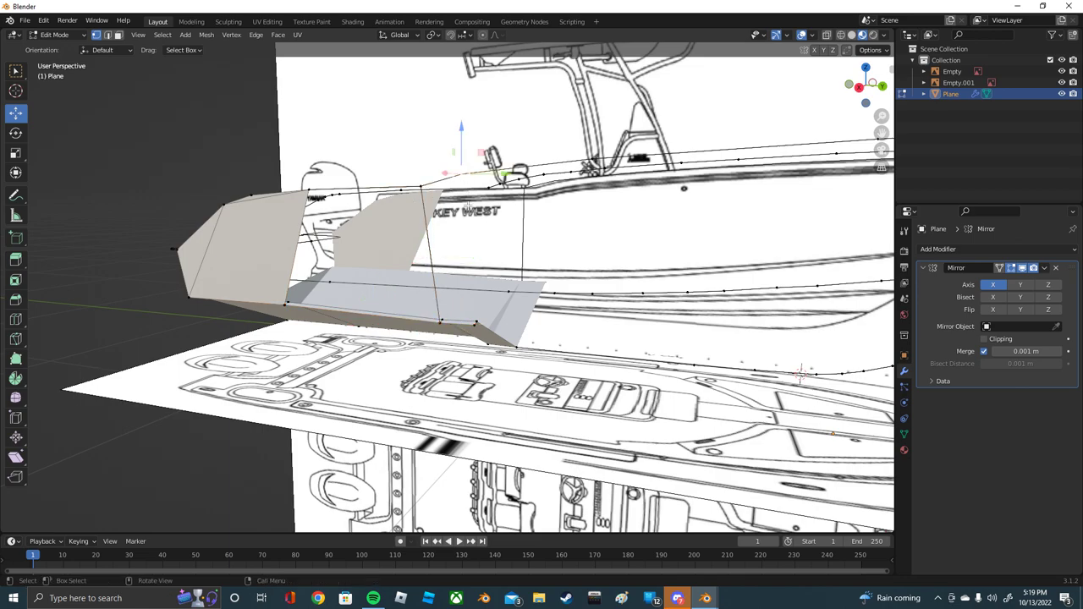
Step: Select the hull's bottom vertex and its upper and lower edges
left_click(475, 326)
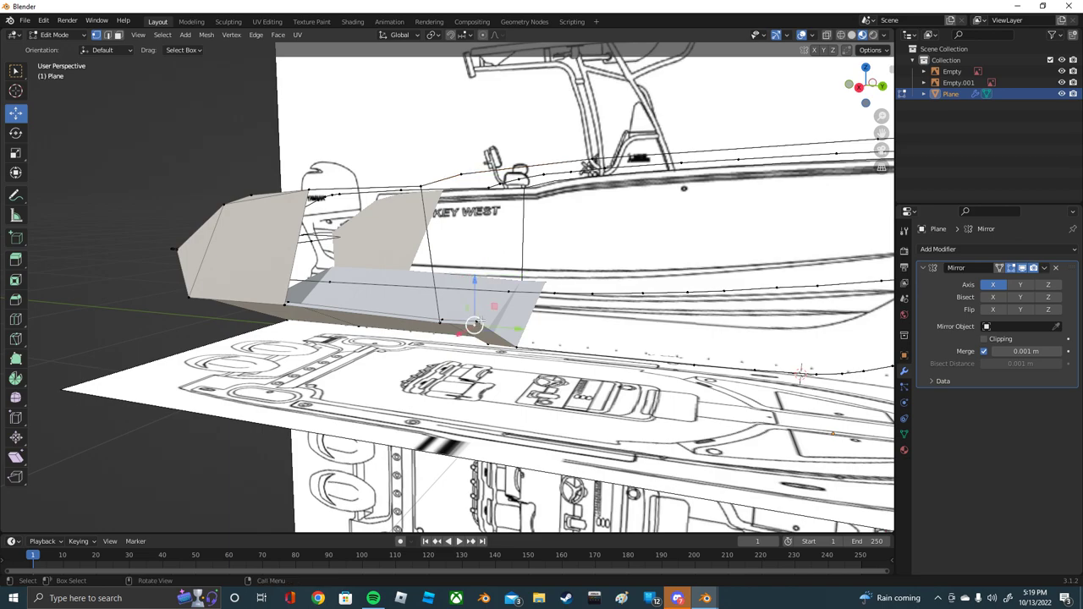
left_click(514, 229)
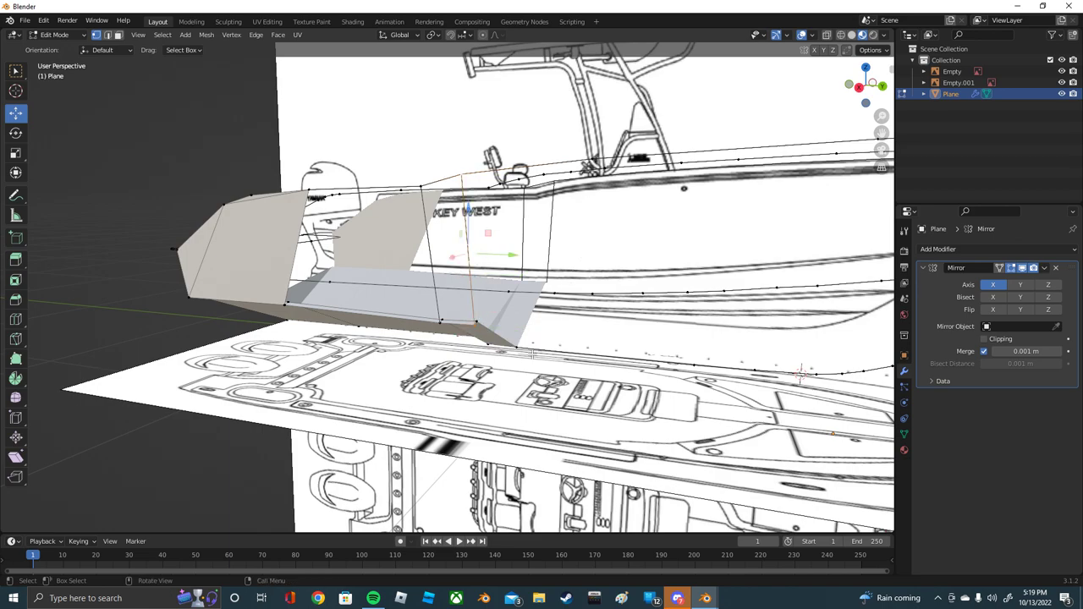
middle_click_drag(533, 353, 672, 370)
left_click(675, 365)
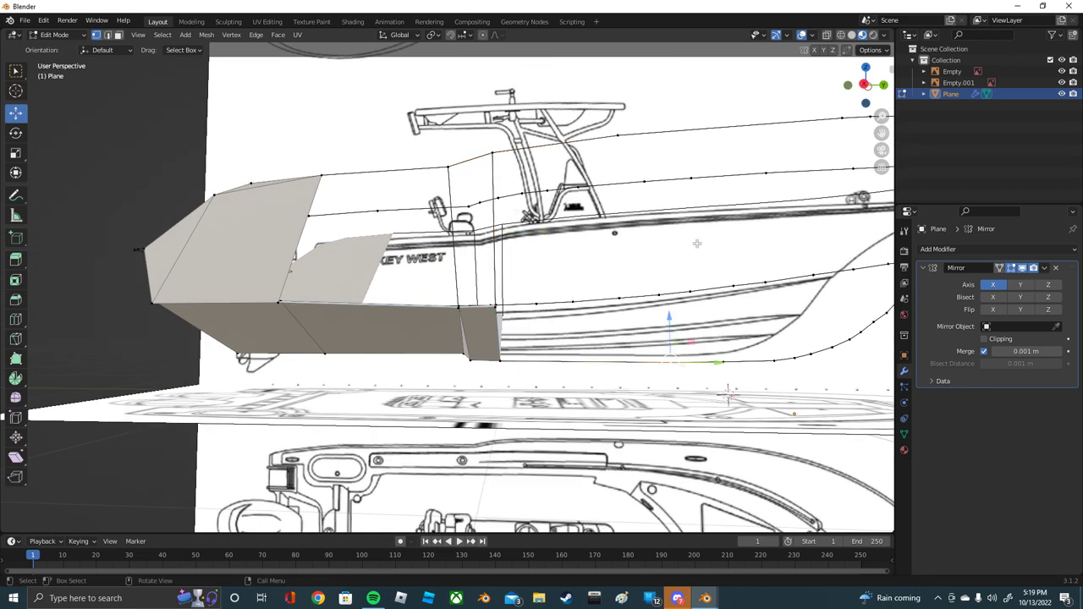
left_click(883, 86)
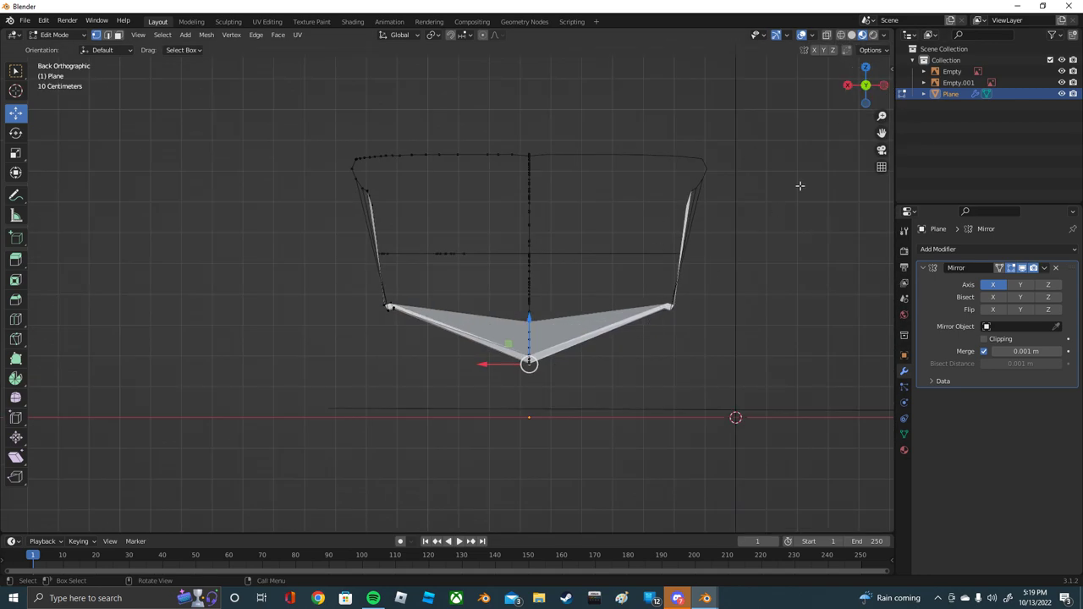
Step: Move the chine vertex in back view, extrude a new vertex, and lift it onto the side blueprint line
left_click(883, 84)
left_click_drag(856, 101, 864, 131)
left_click(874, 84)
scroll(872, 110, "up", 2)
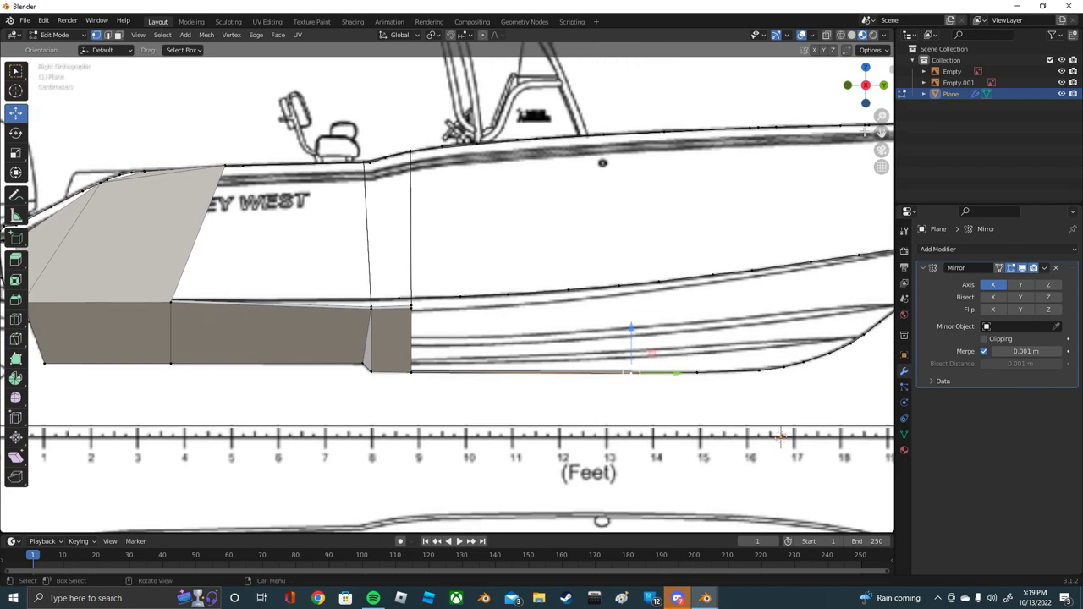
left_click(883, 85)
key("g")
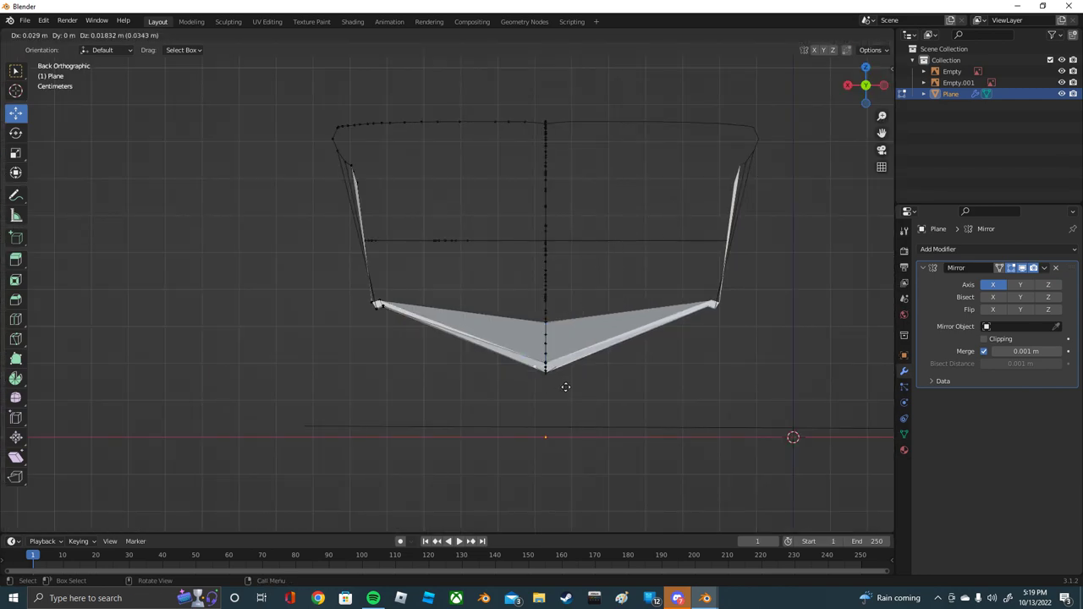
left_click(424, 331)
key("e")
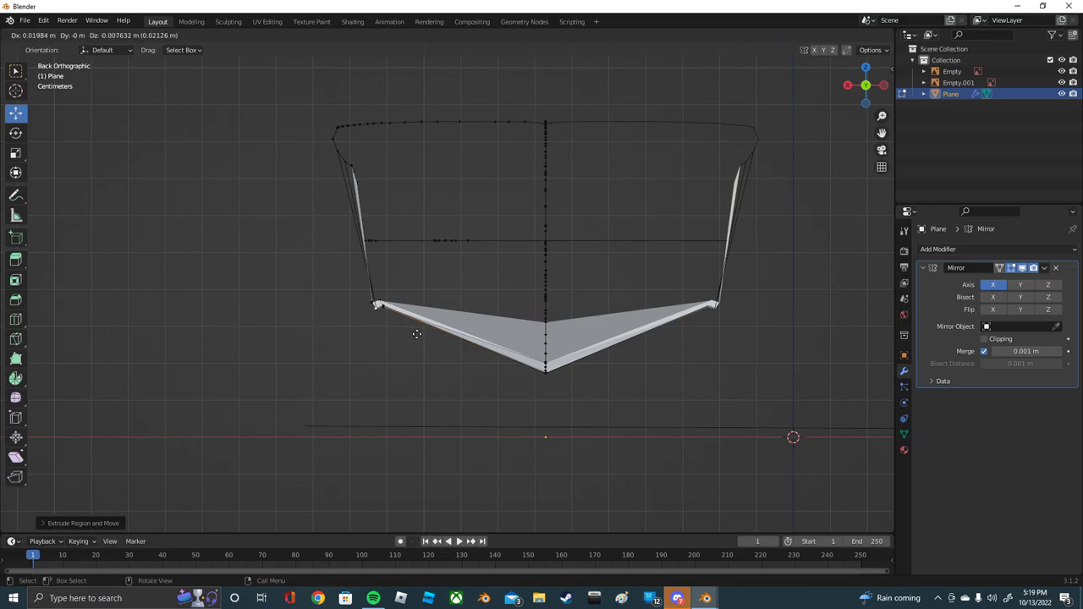
left_click(418, 334)
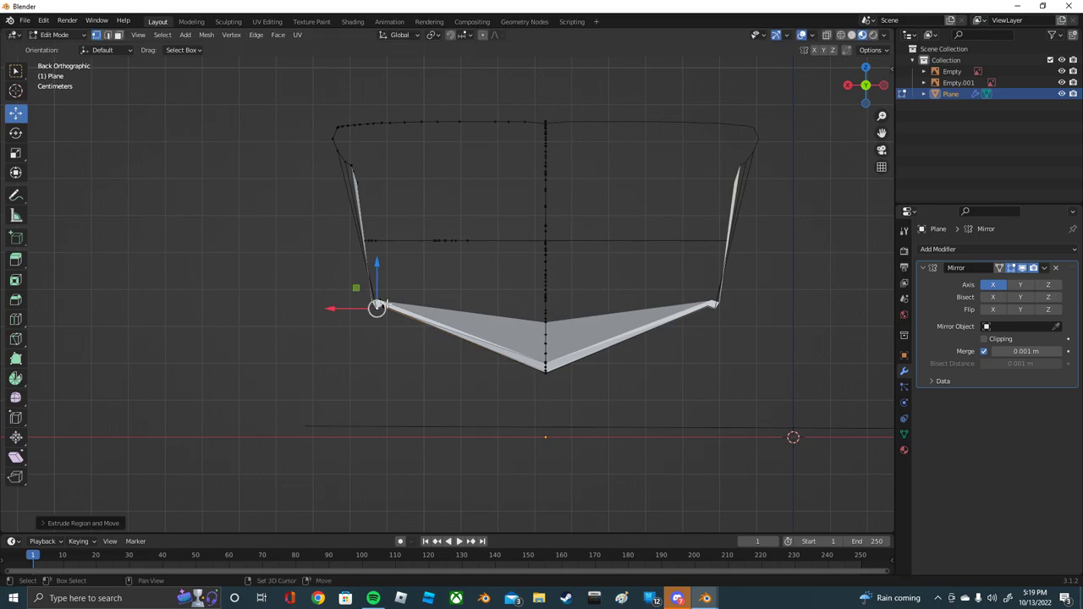
middle_click_drag(382, 305, 500, 294)
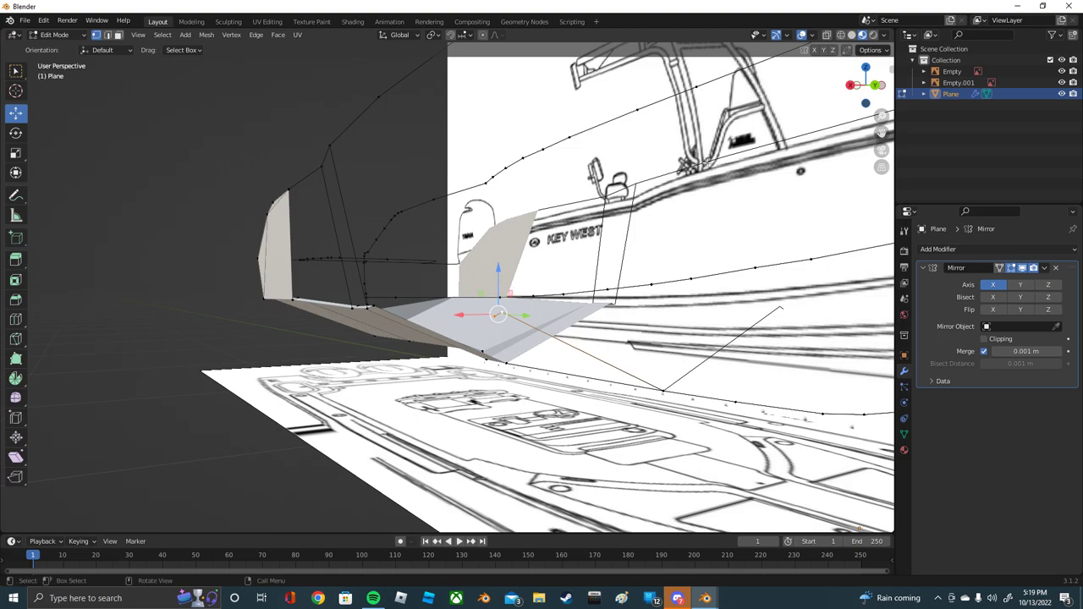
left_click(851, 86)
left_click_drag(631, 264, 630, 245)
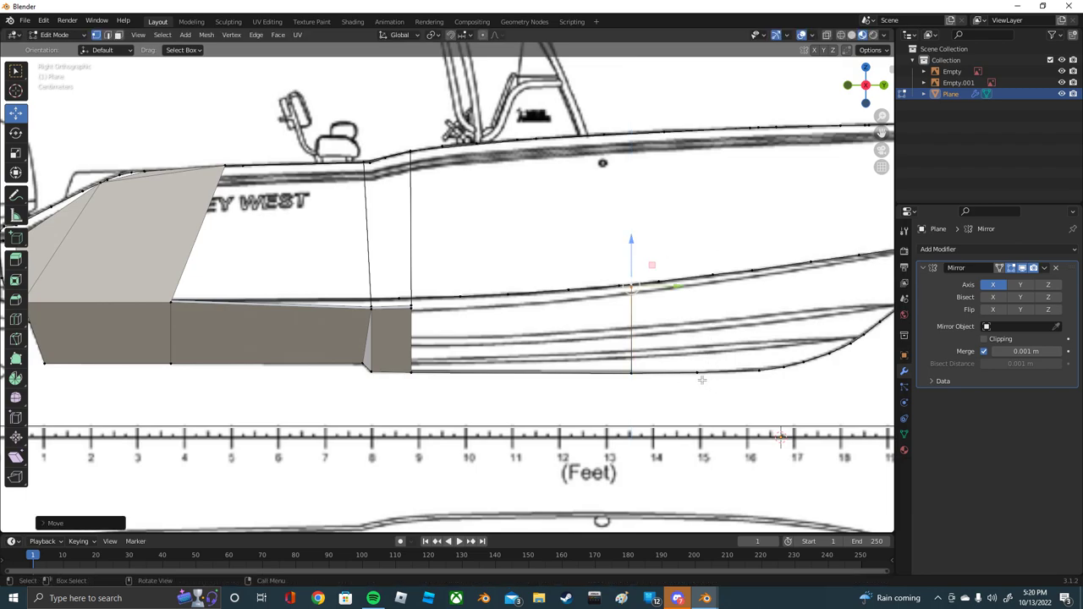
Step: Move the next chine vertex in back view and extrude another vertex toward the hull side
left_click(884, 84)
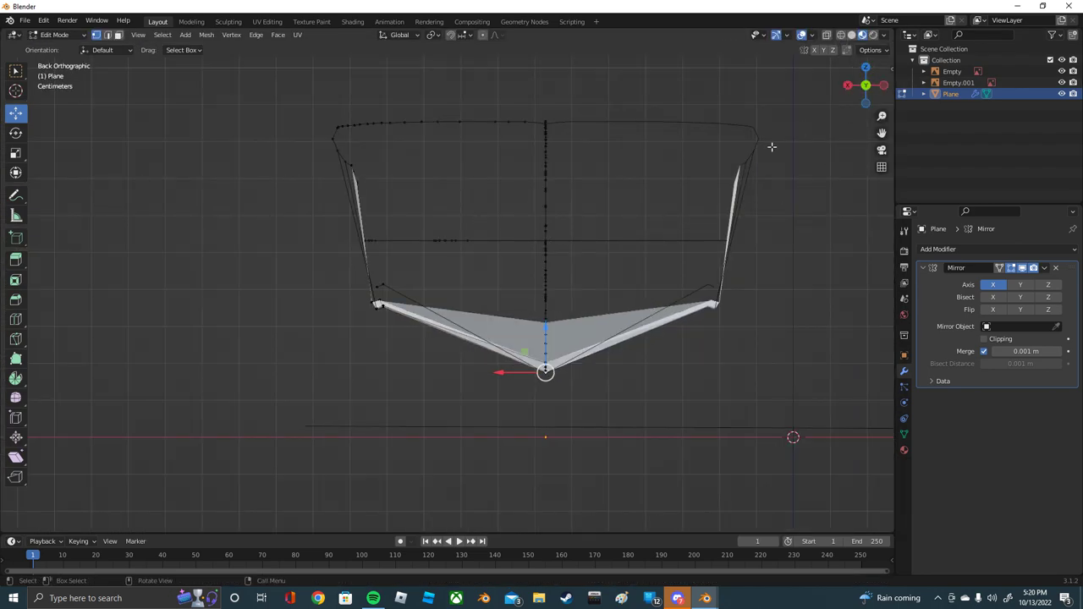
key("g")
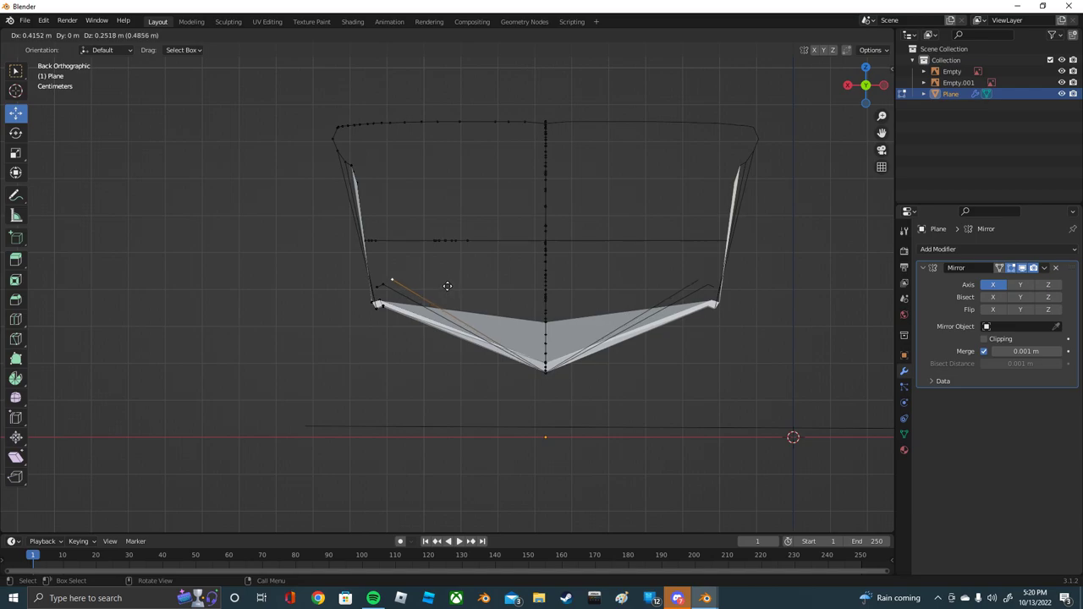
left_click(446, 286)
key("e")
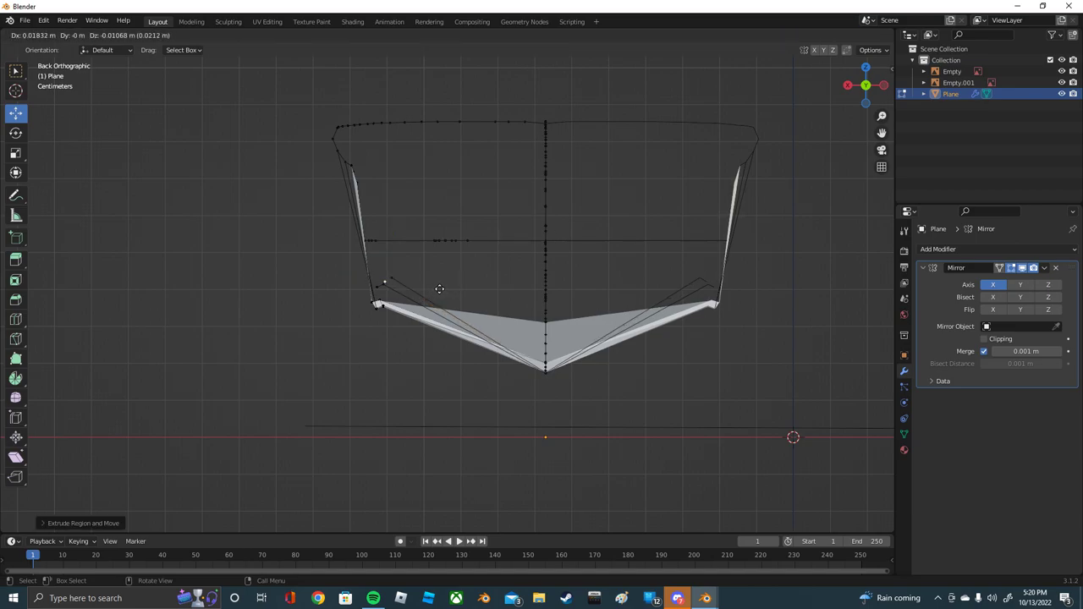
left_click(439, 287)
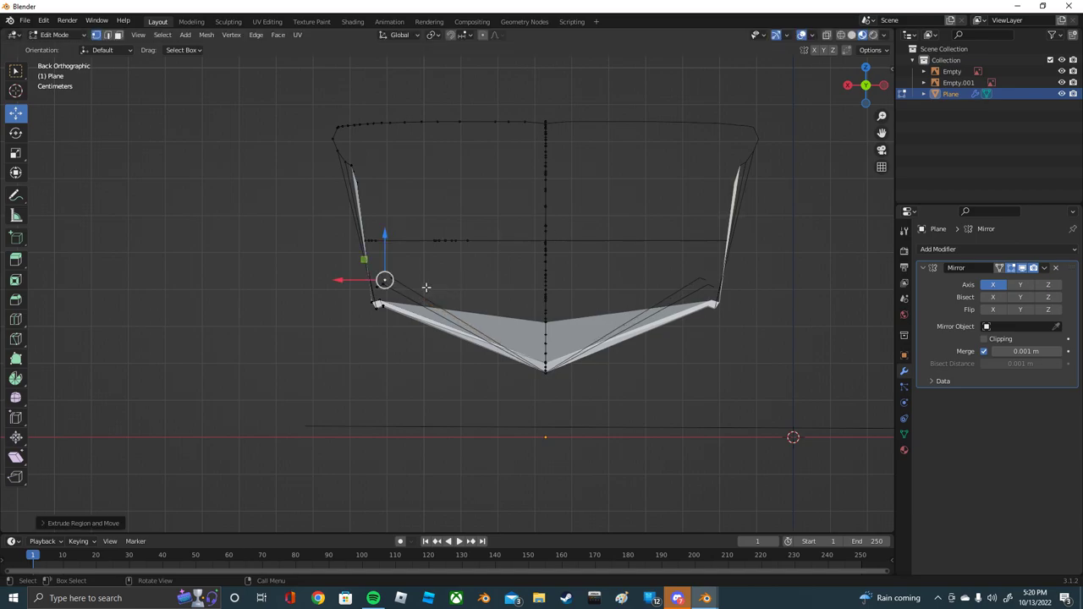
left_click(883, 85)
Step: Raise the new vertex straight up along Z to its height on the side blueprint
key("g")
key("z")
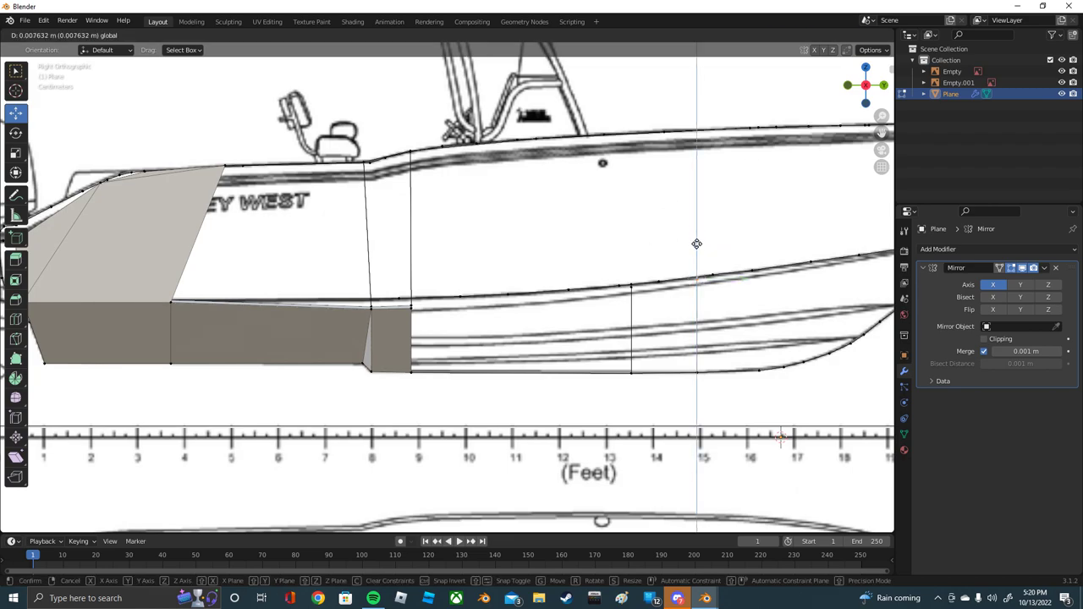
left_click(696, 243)
scroll(689, 271, "down", 1)
scroll(676, 330, "down", 1)
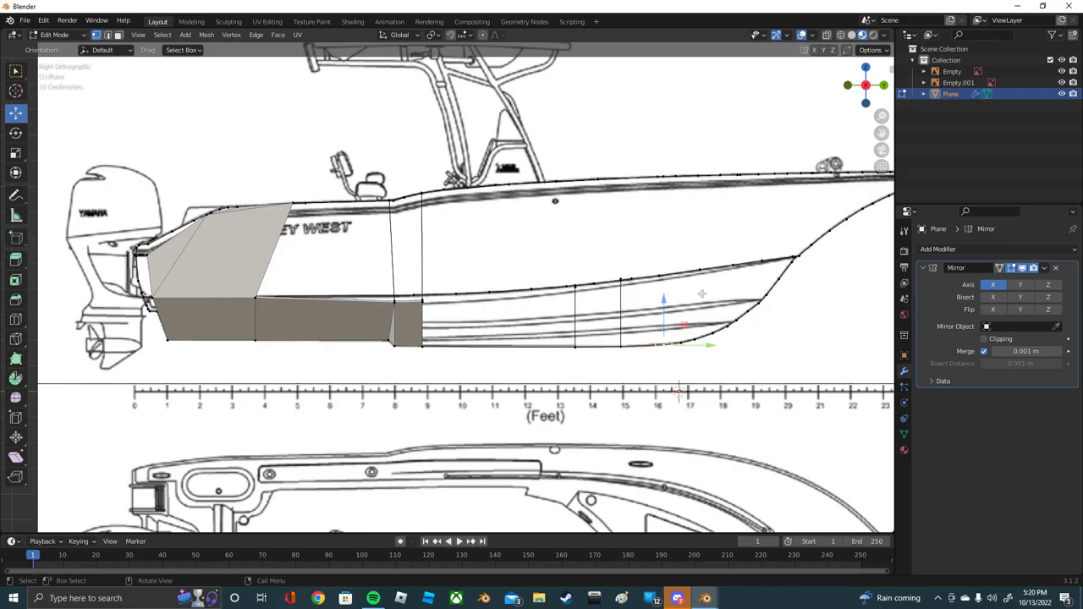
mouse_move(701, 293)
middle_mouse_down()
mouse_move(625, 294)
mouse_move(820, 290)
mouse_move(551, 295)
middle_mouse_up()
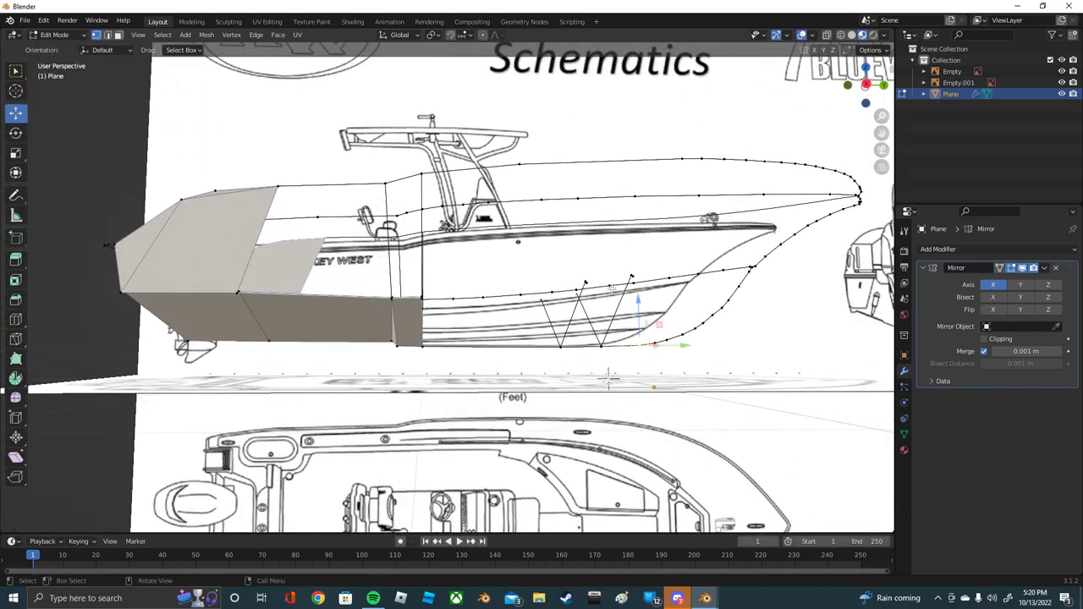
mouse_move(550, 295)
middle_mouse_down()
mouse_move(711, 369)
mouse_move(840, 407)
middle_mouse_up()
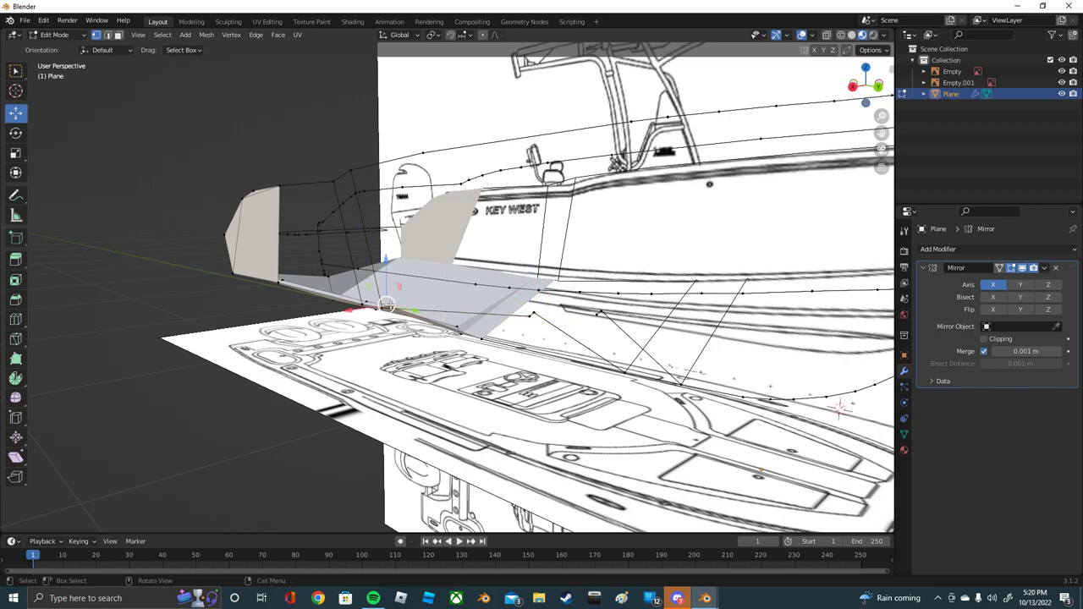
middle_click_drag(838, 409, 877, 436, "shift")
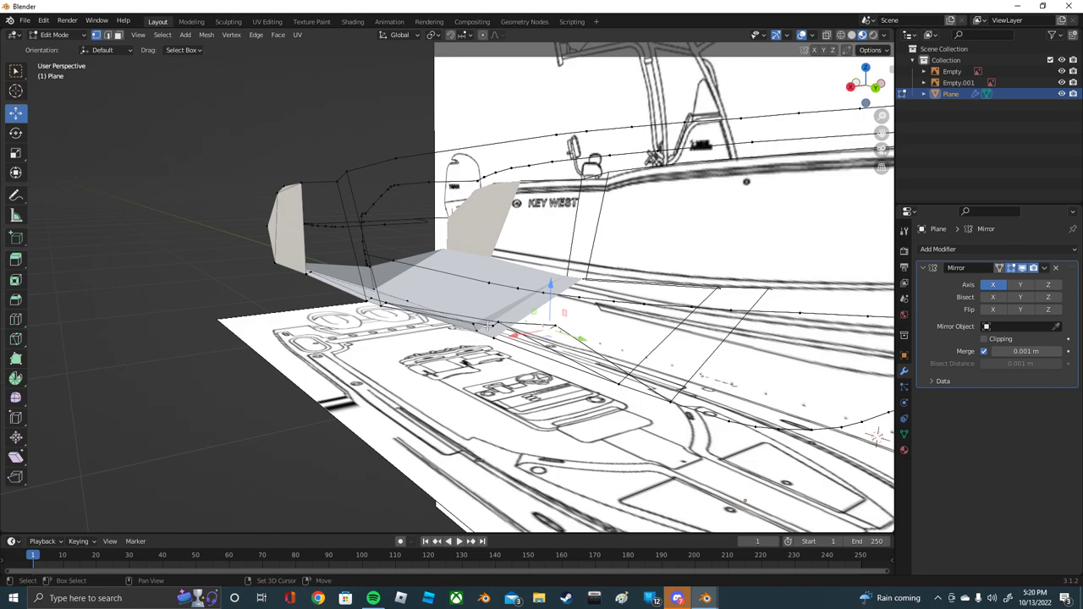
middle_click_drag(876, 436, 143, 76)
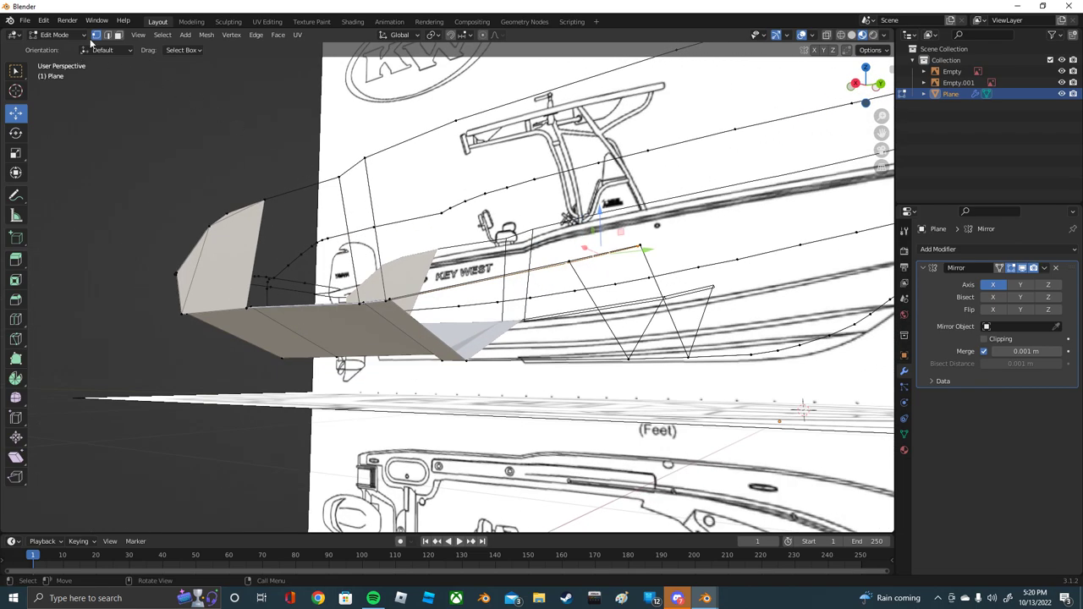
Step: Bridge two pairs of hull edges with new faces and check them from a low angle
left_click(107, 34)
left_click(402, 319)
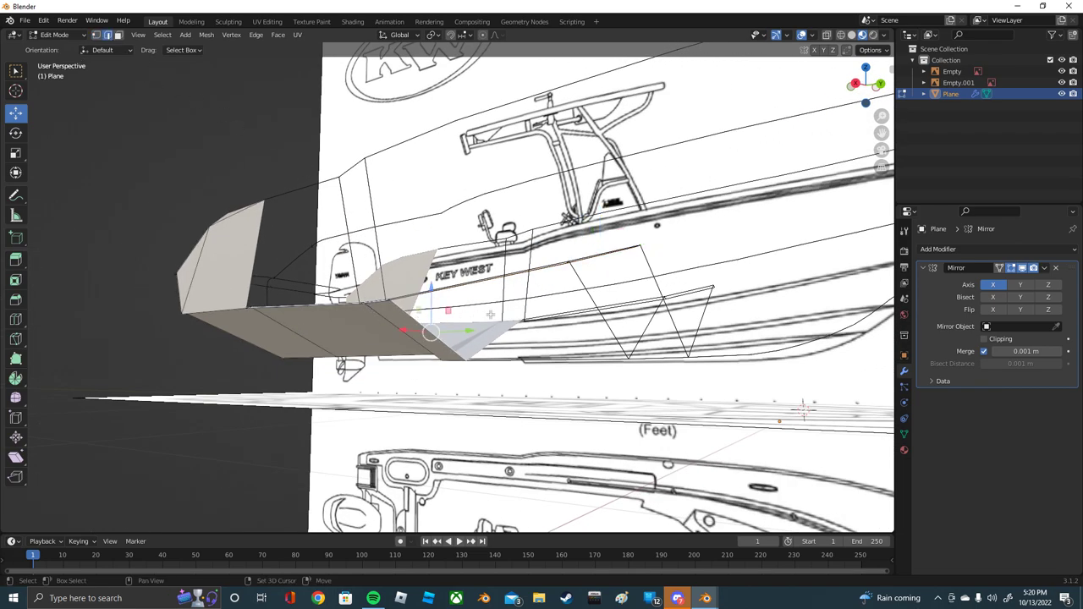
left_click(593, 300, "shift")
key("f")
left_click(665, 300, "shift")
key("f")
middle_click_drag(593, 296, 415, 332)
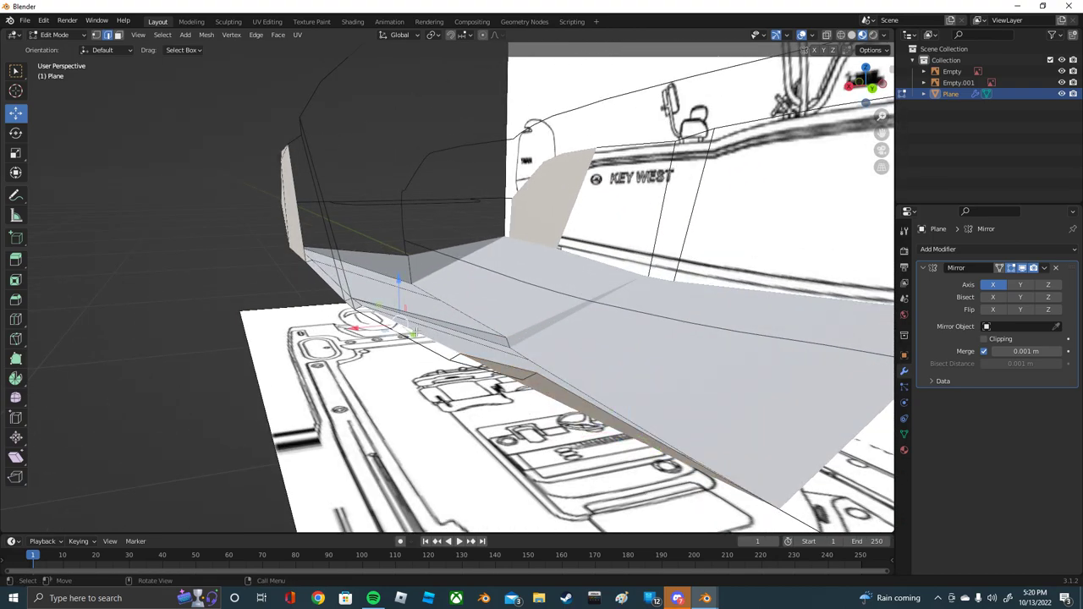
left_click(416, 332)
middle_click_drag(592, 423, 724, 431)
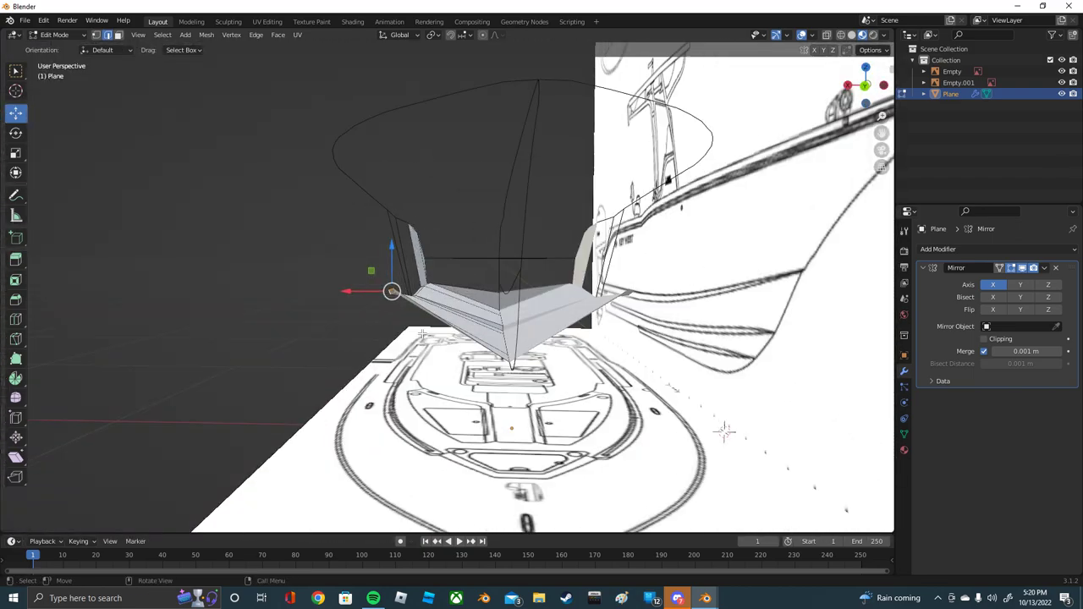
mouse_move(423, 335)
middle_mouse_down()
mouse_move(407, 310)
mouse_move(754, 423)
mouse_move(677, 338)
mouse_move(627, 254)
mouse_move(694, 289)
mouse_move(428, 205)
middle_mouse_up()
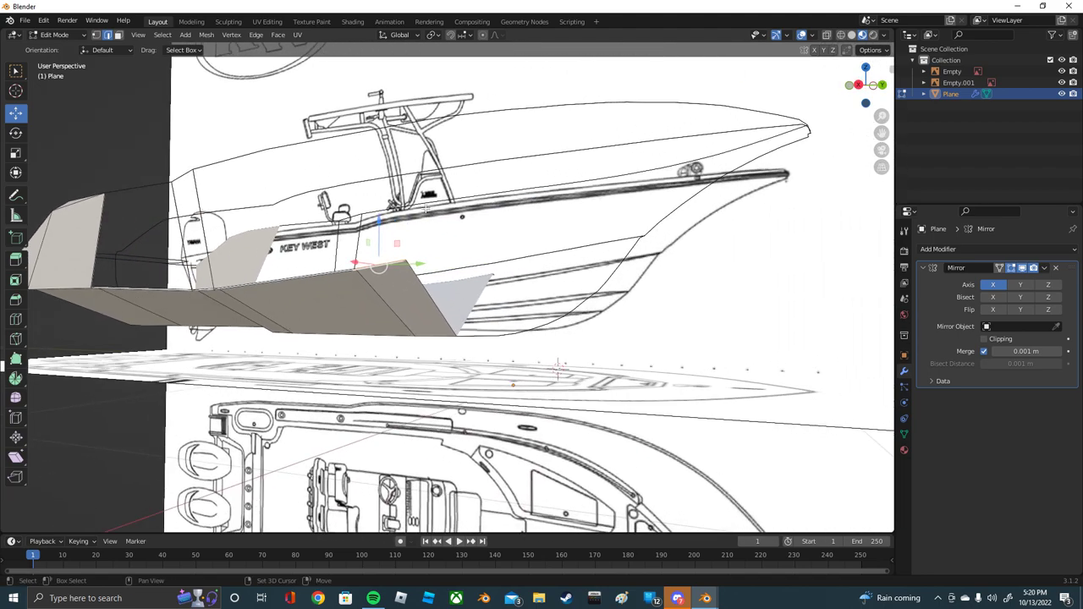
left_click(97, 35)
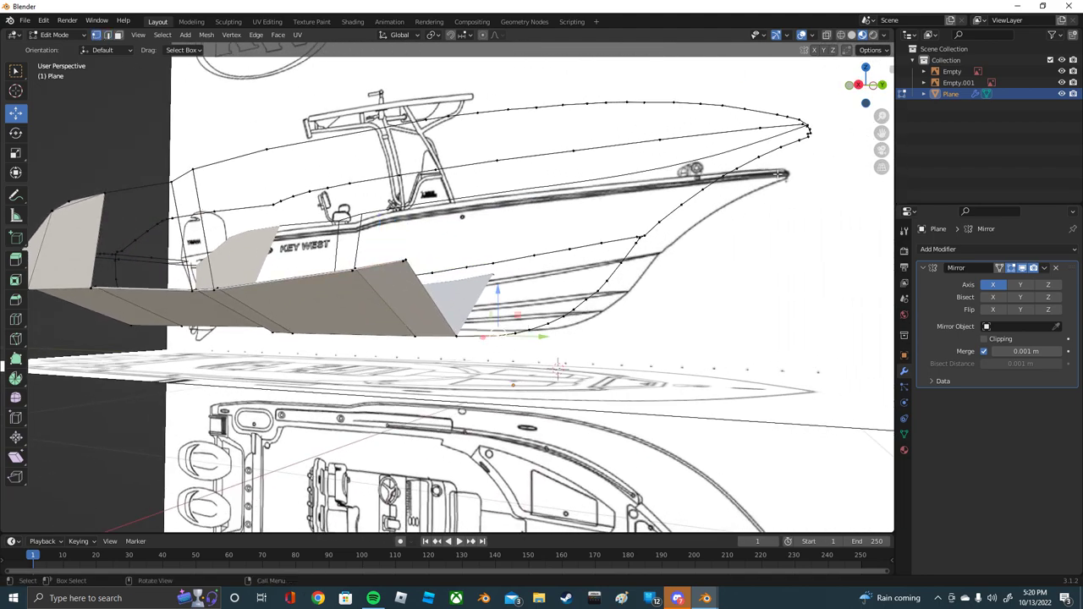
left_click(883, 84)
Step: Extrude a vertex up the hull side, undo a stray vertical move, and nudge it outward
key("g")
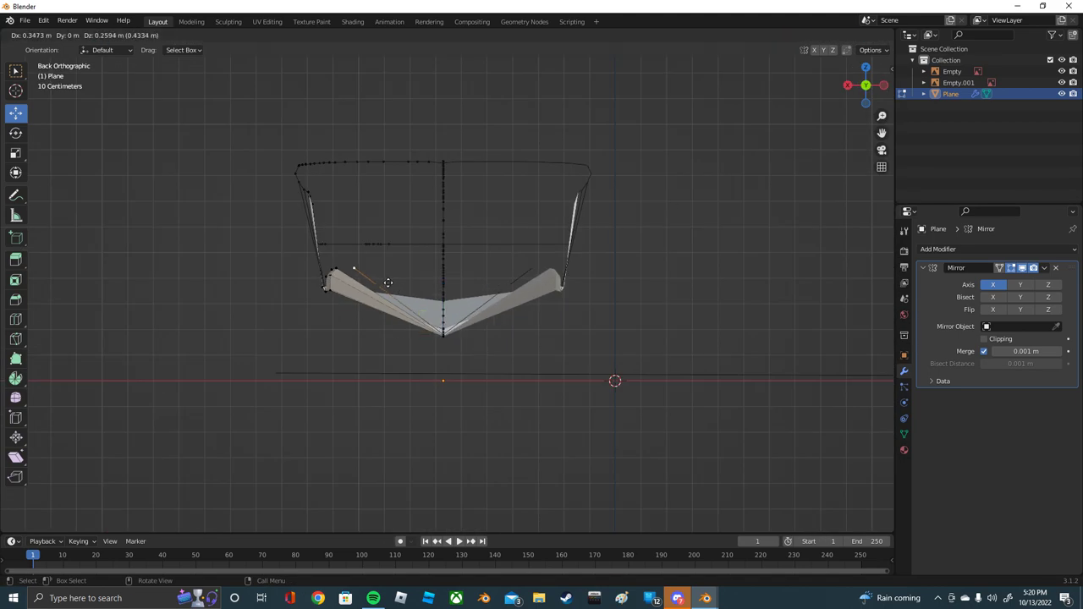
left_click(381, 278)
key("e")
left_click(381, 279)
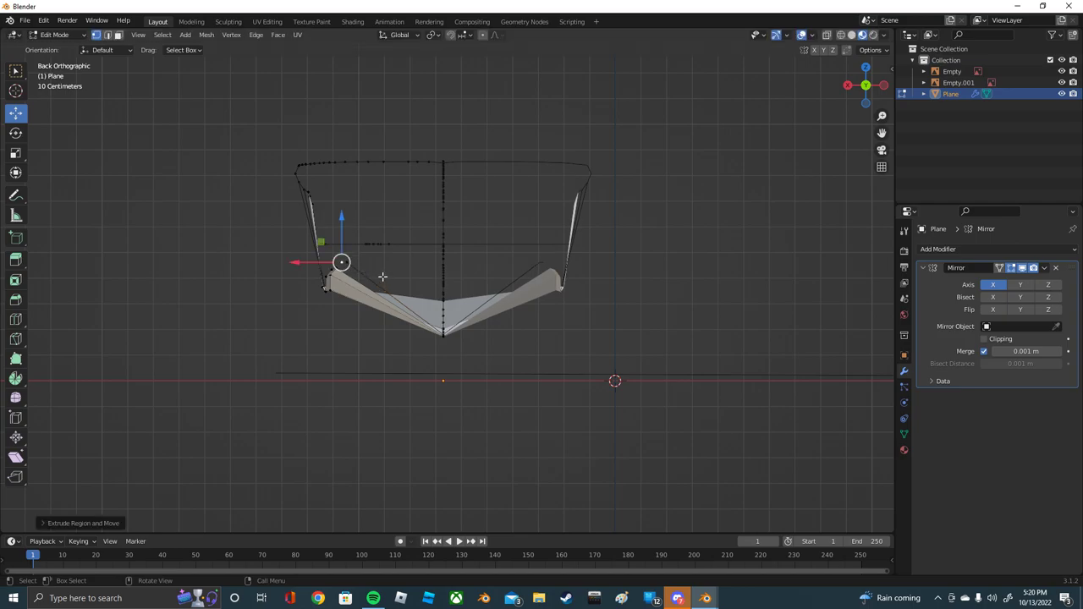
mouse_move(381, 279)
middle_mouse_down()
mouse_move(408, 282)
mouse_move(285, 214)
middle_mouse_up()
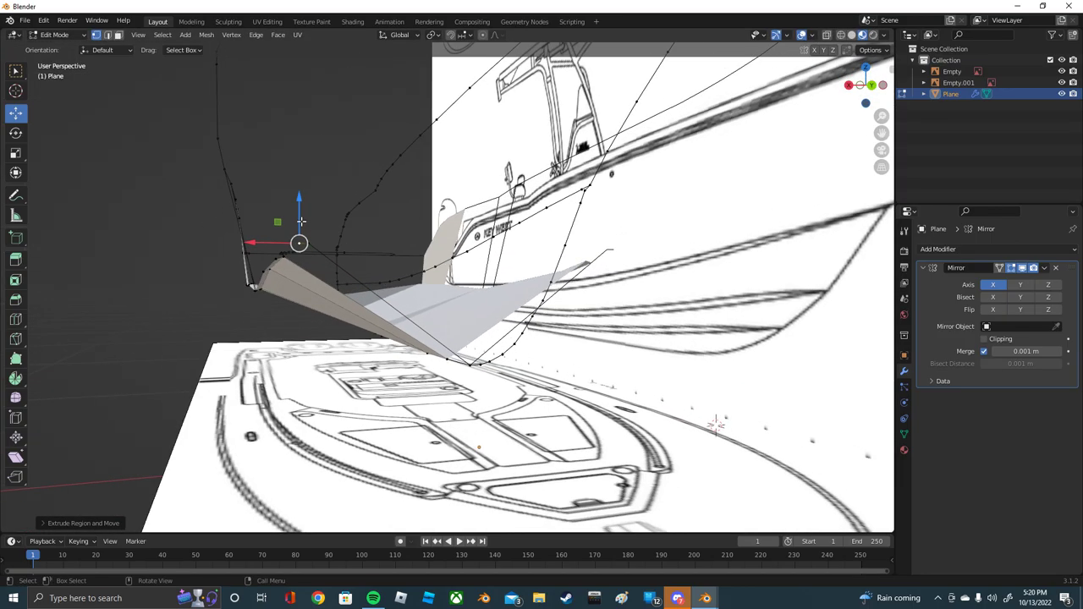
left_click_drag(285, 214, 273, 258)
key("ctrl+z")
key("ctrl+z")
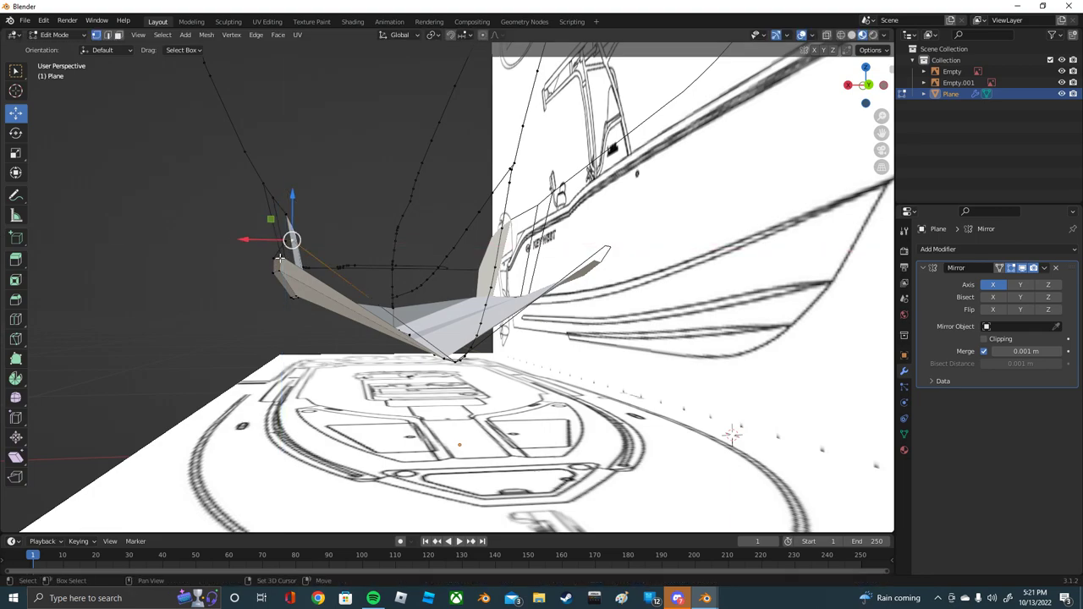
key("ctrl+z")
left_click_drag(257, 242, 255, 242)
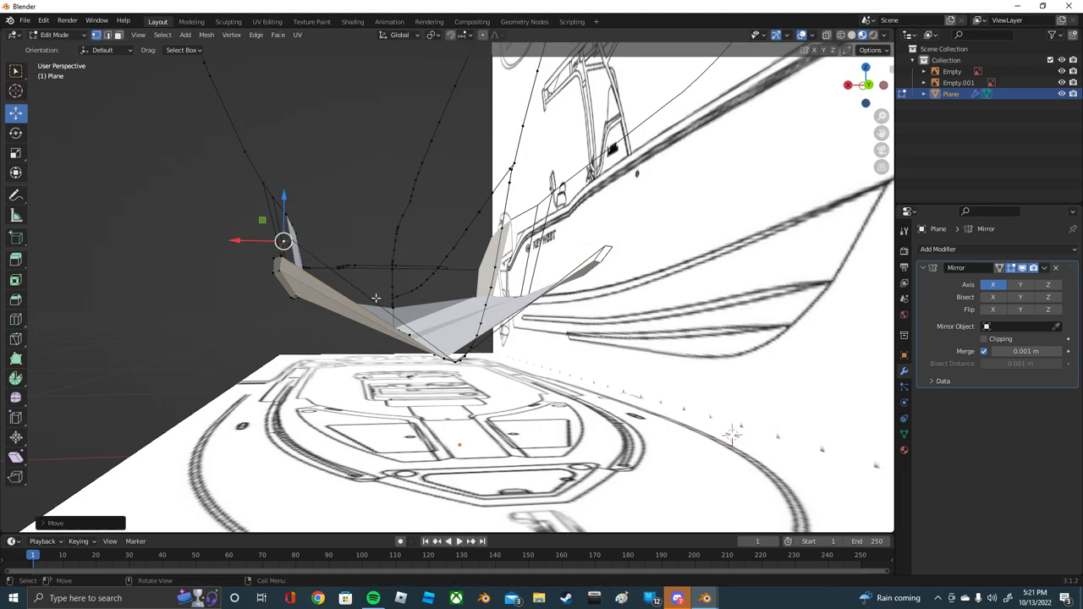
middle_click_drag(455, 338, 491, 355)
left_click(476, 360)
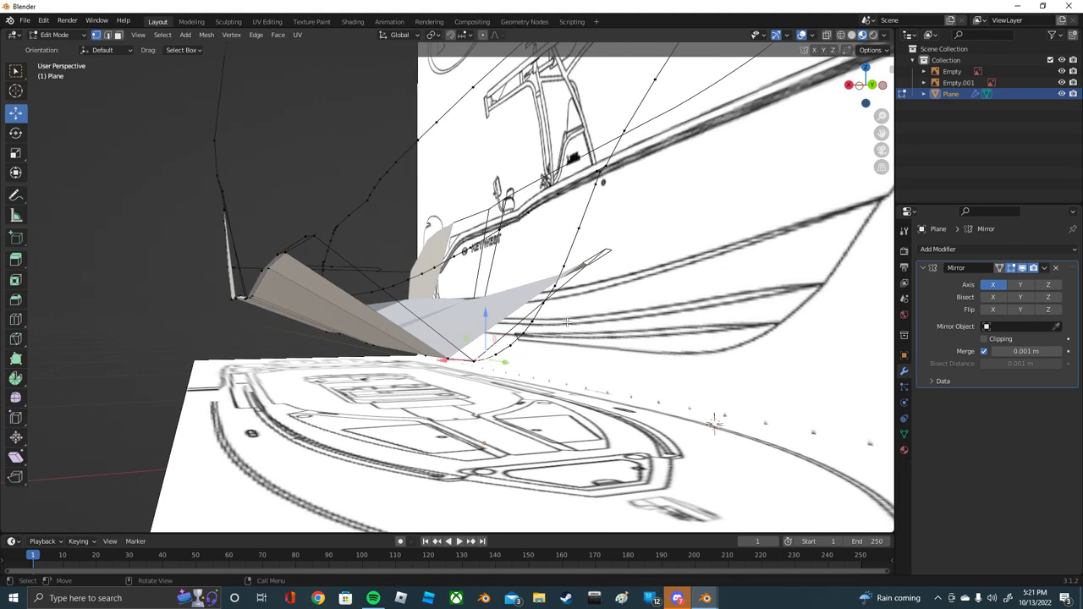
Step: In back view, move a hull vertex to the outline and extrude another vertex fitted onto it
left_click(872, 85)
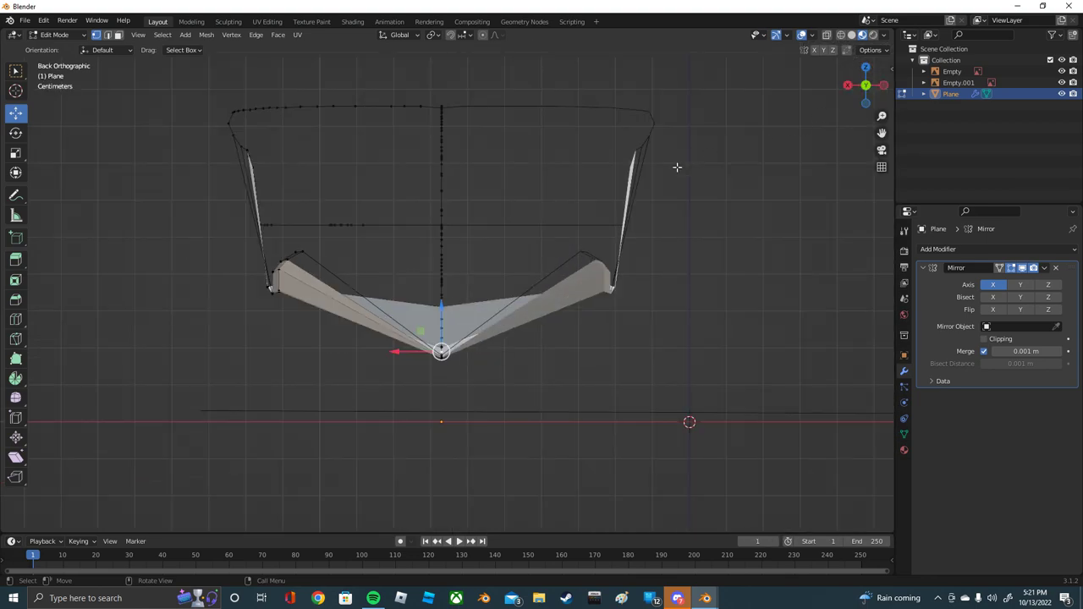
key("g")
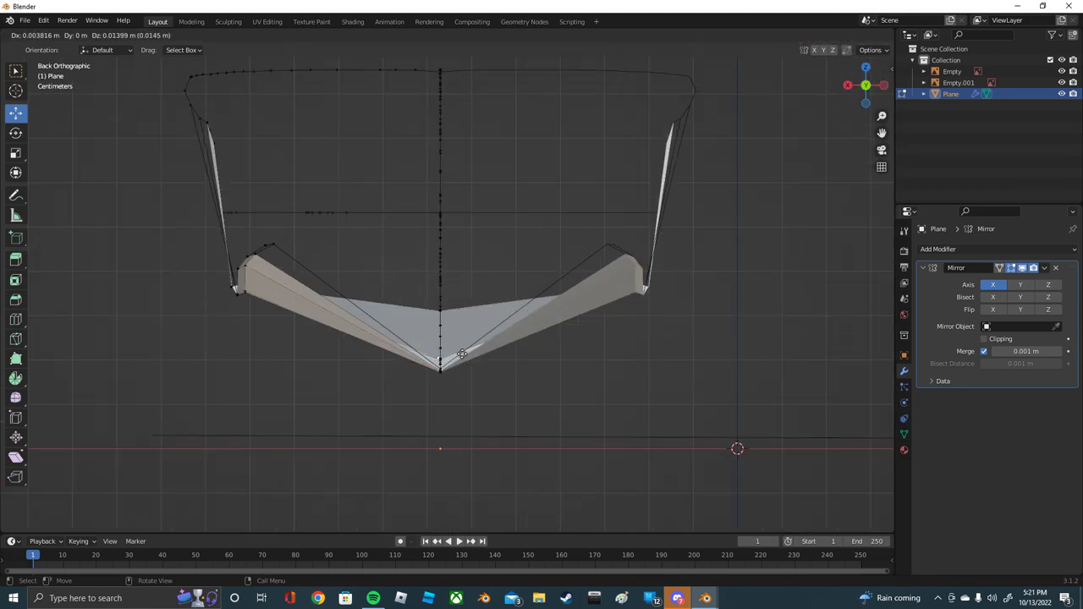
left_click(309, 241)
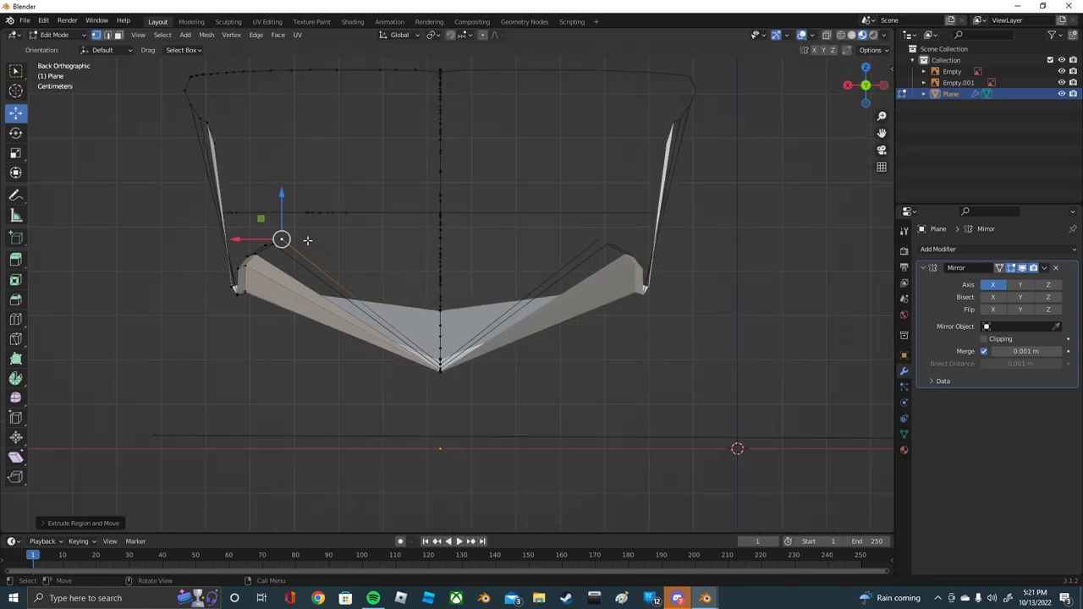
key("e")
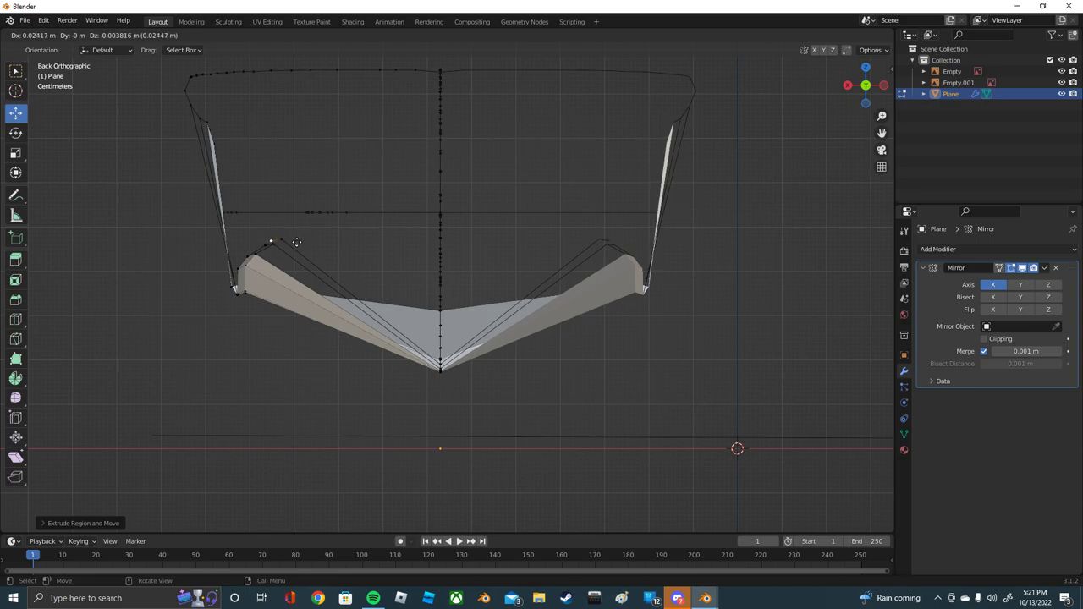
left_click(294, 242)
key("g")
left_click(265, 245)
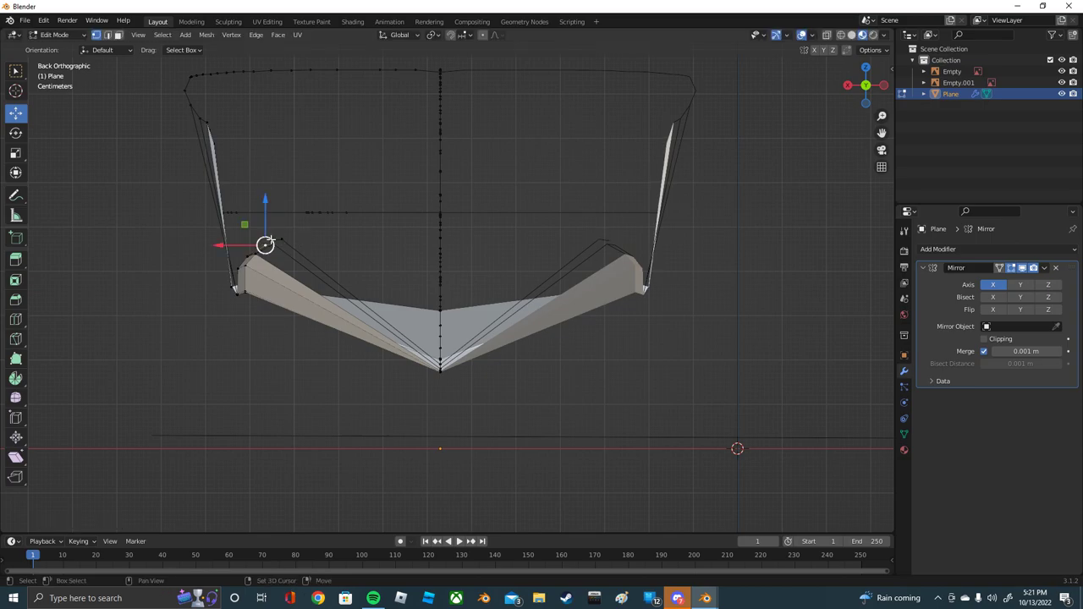
left_click_drag(275, 247, 285, 245)
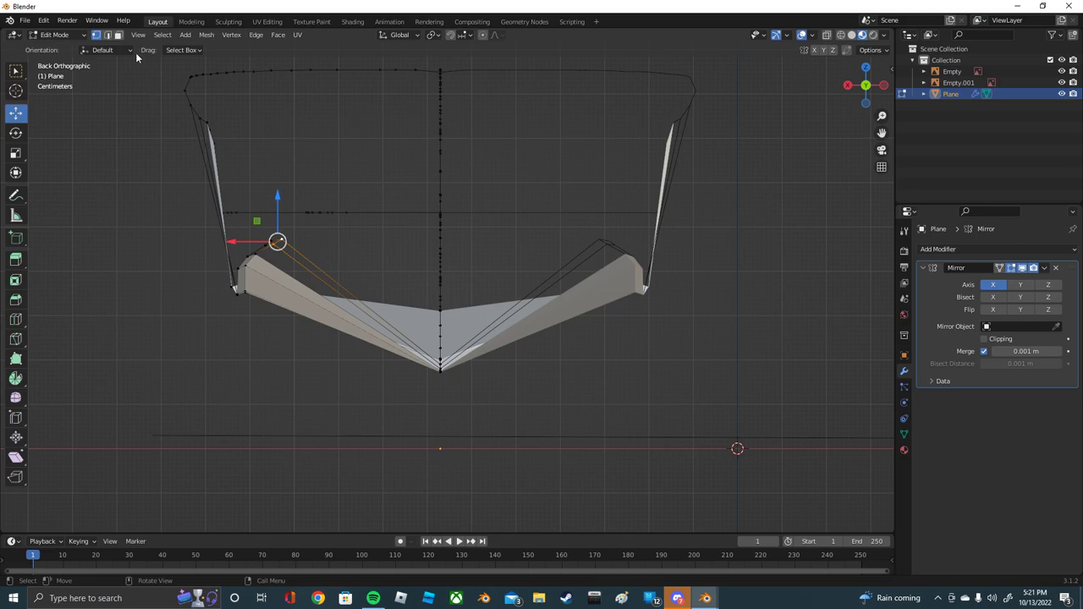
Step: Shift the side panel's top corner vertex about 0.009 m along X to fit the outline
left_click(109, 38)
middle_click_drag(327, 193, 359, 196)
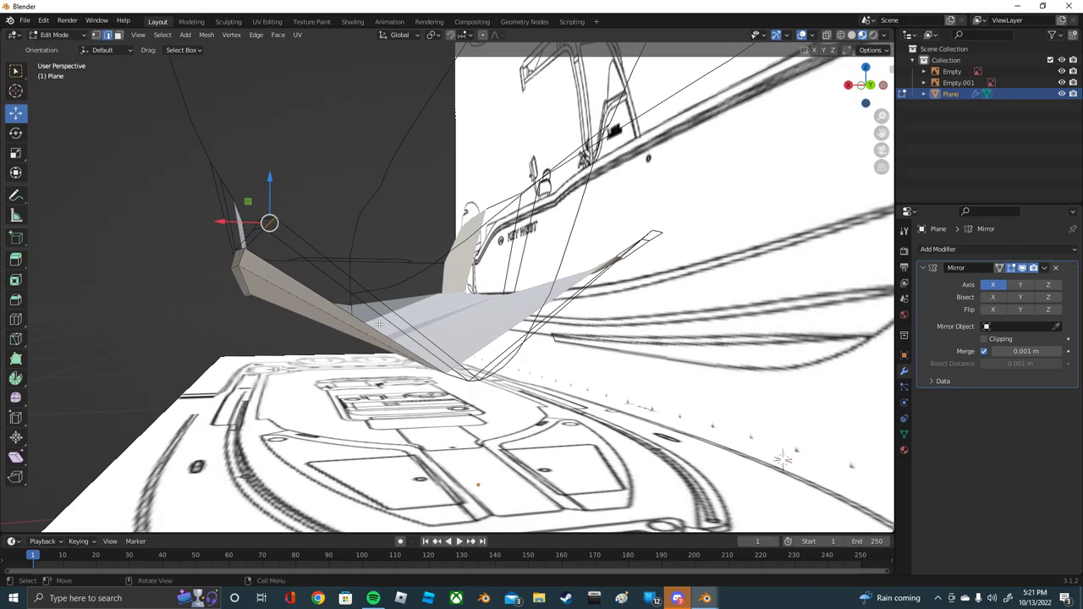
left_click_drag(378, 324, 382, 305)
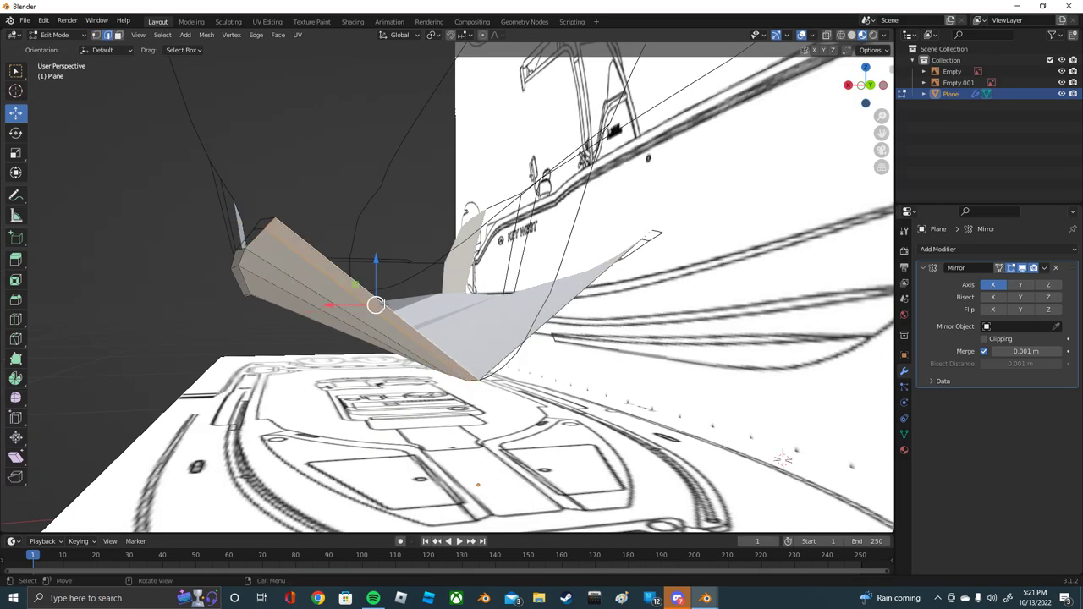
left_click(268, 222)
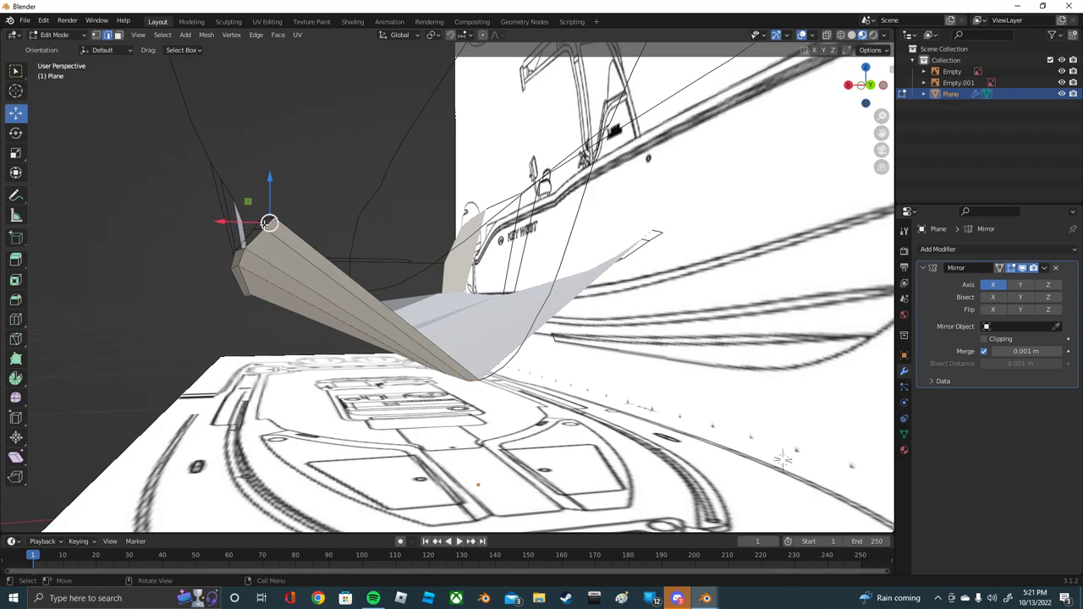
left_click(251, 240, "shift")
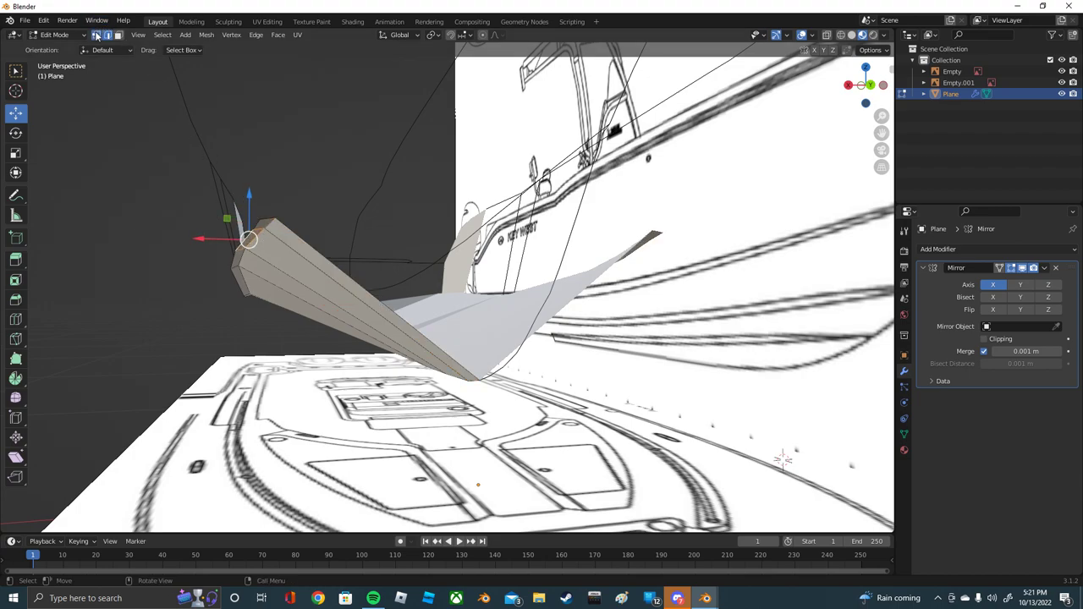
key("g")
key("x")
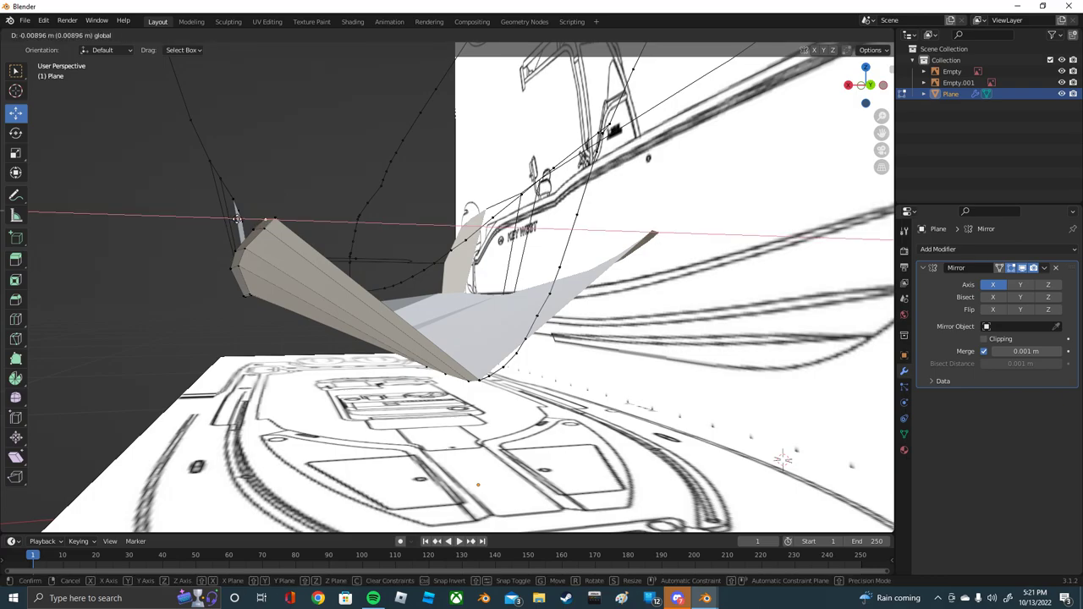
left_click(236, 218)
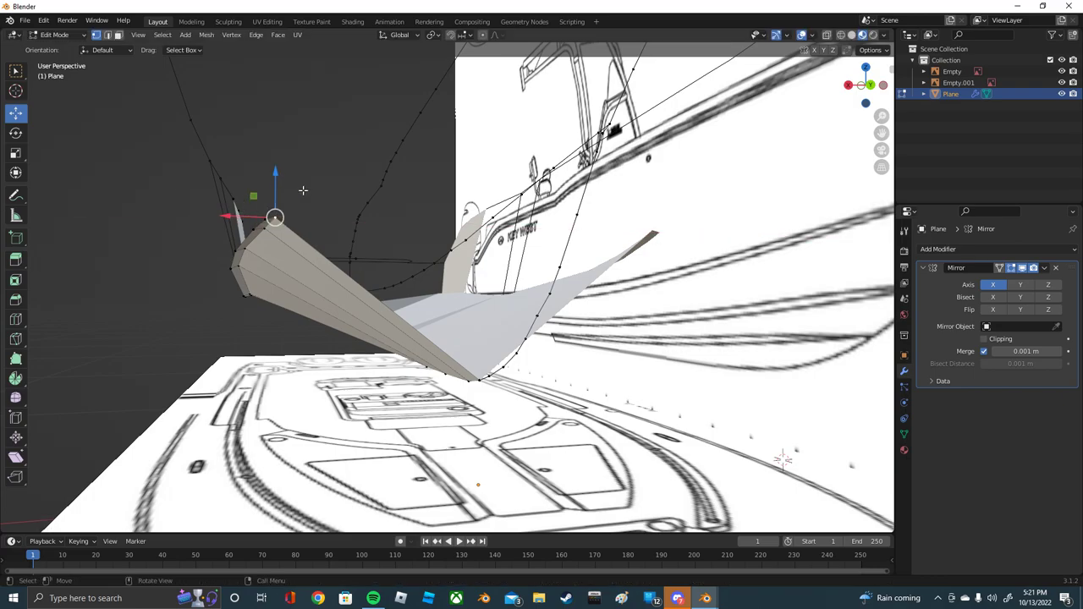
mouse_move(328, 196)
middle_mouse_down()
mouse_move(463, 215)
mouse_move(657, 212)
mouse_move(471, 334)
mouse_move(447, 300)
middle_mouse_up()
scroll(391, 197, "up", 3)
scroll(391, 198, "down", 3)
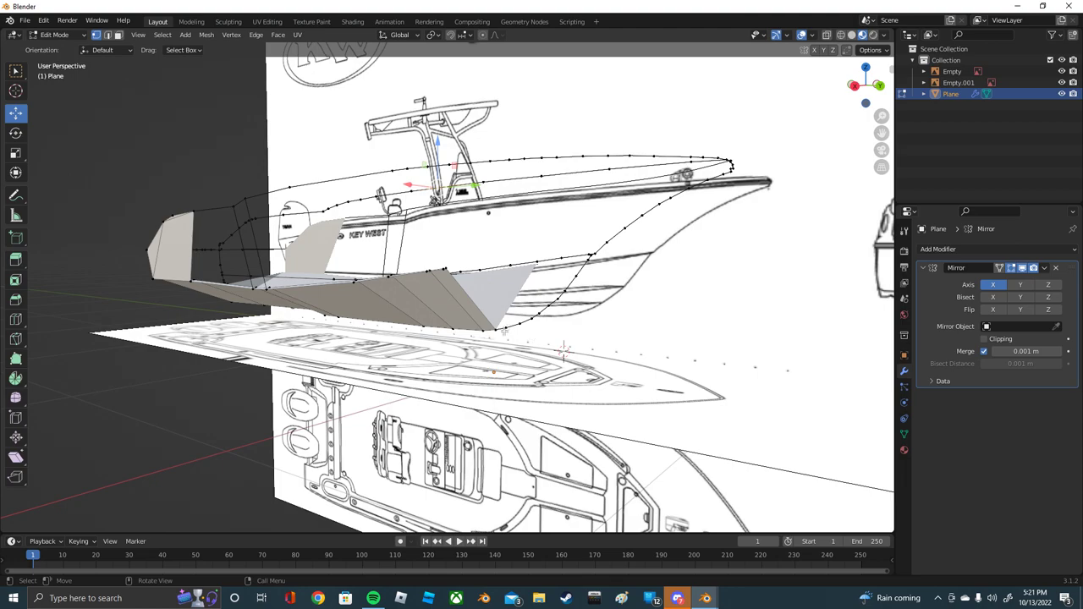
left_click(881, 85)
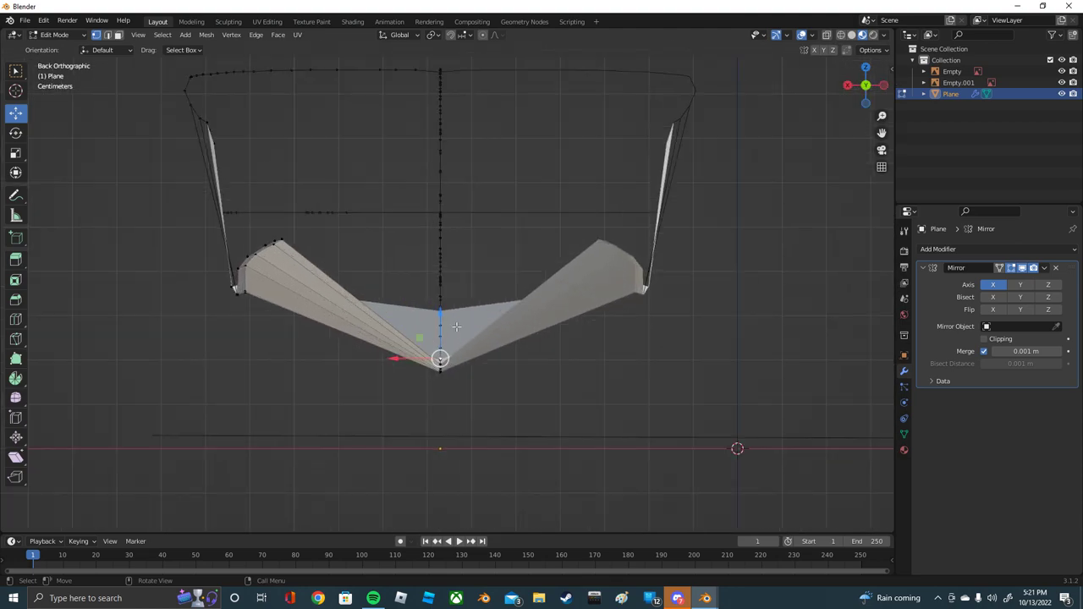
Step: Move the top vertex up and outward toward the KEY WEST blueprint's chine line
key("g")
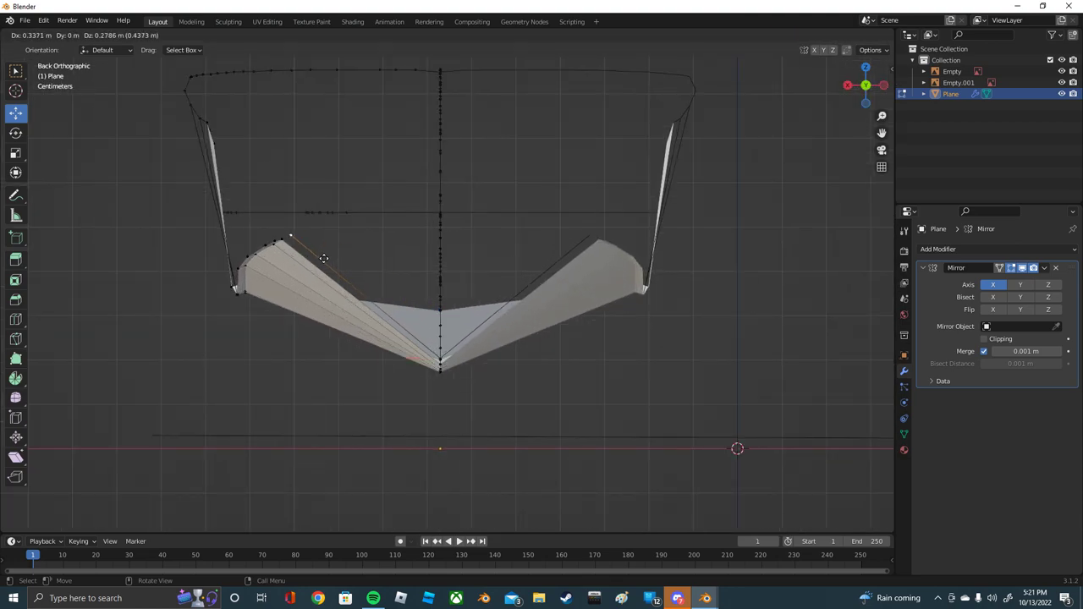
left_click(318, 259)
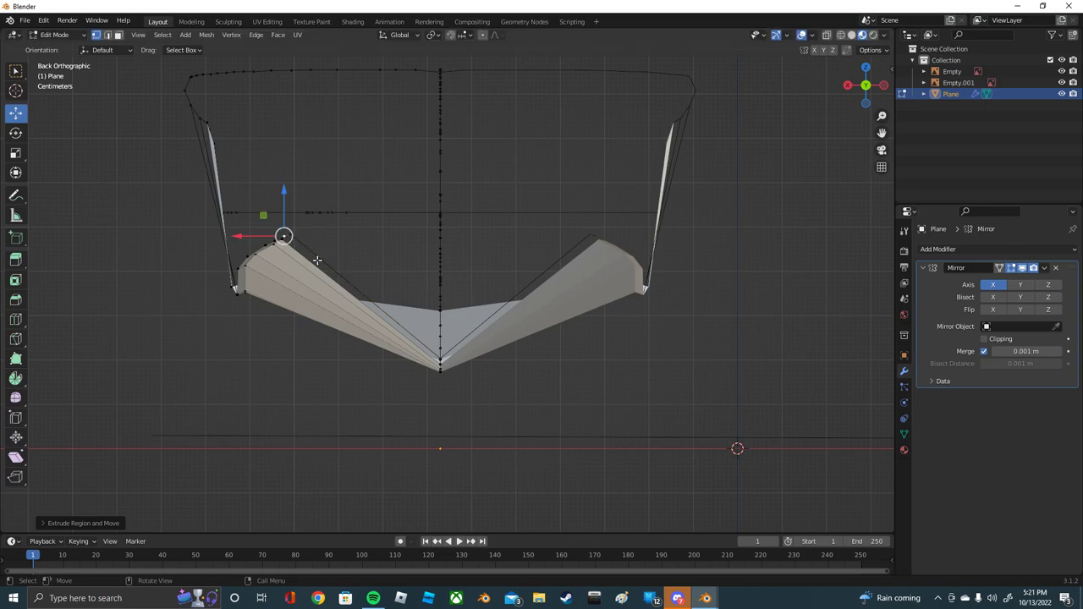
scroll(270, 232, "up", 2)
mouse_move(226, 231)
middle_mouse_down()
mouse_move(302, 224)
mouse_move(210, 146)
mouse_move(470, 269)
middle_mouse_up()
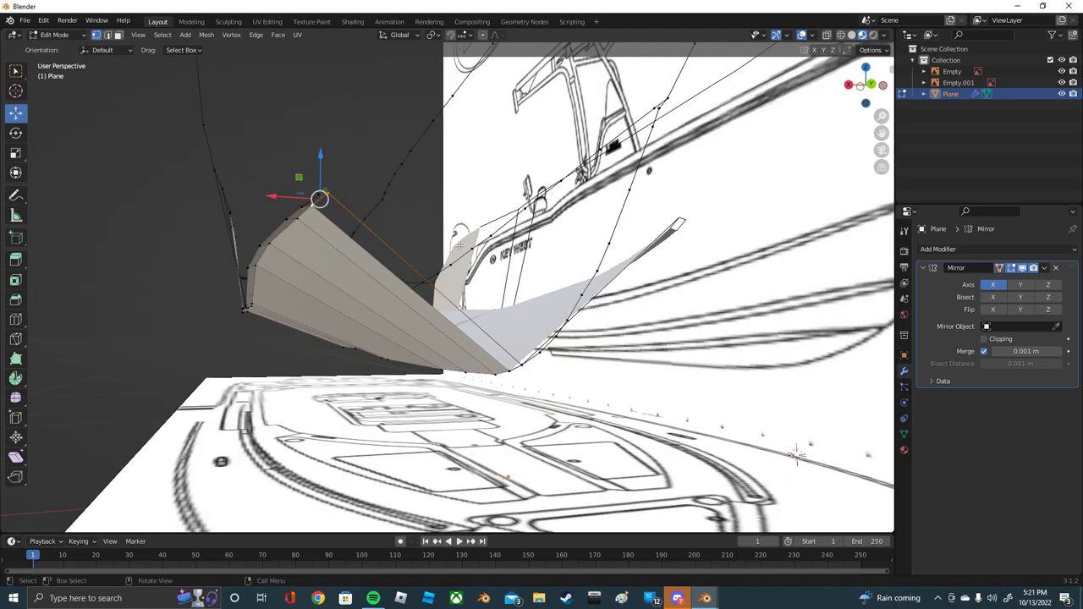
Step: Select the top edges and corner of the hull side to inspect the fit
left_click(107, 34)
left_click(353, 231)
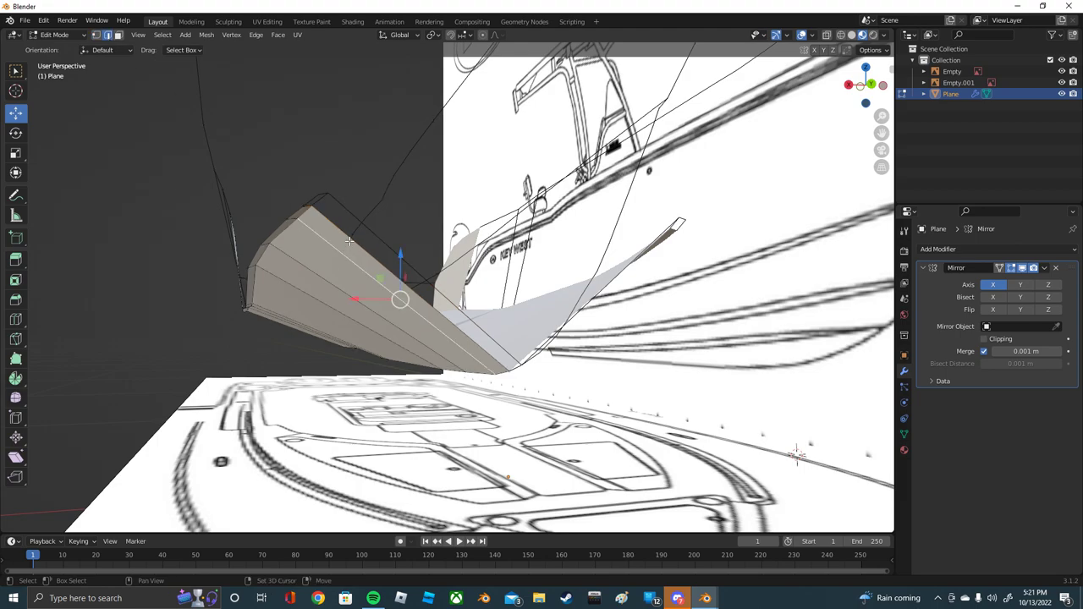
left_click(354, 231)
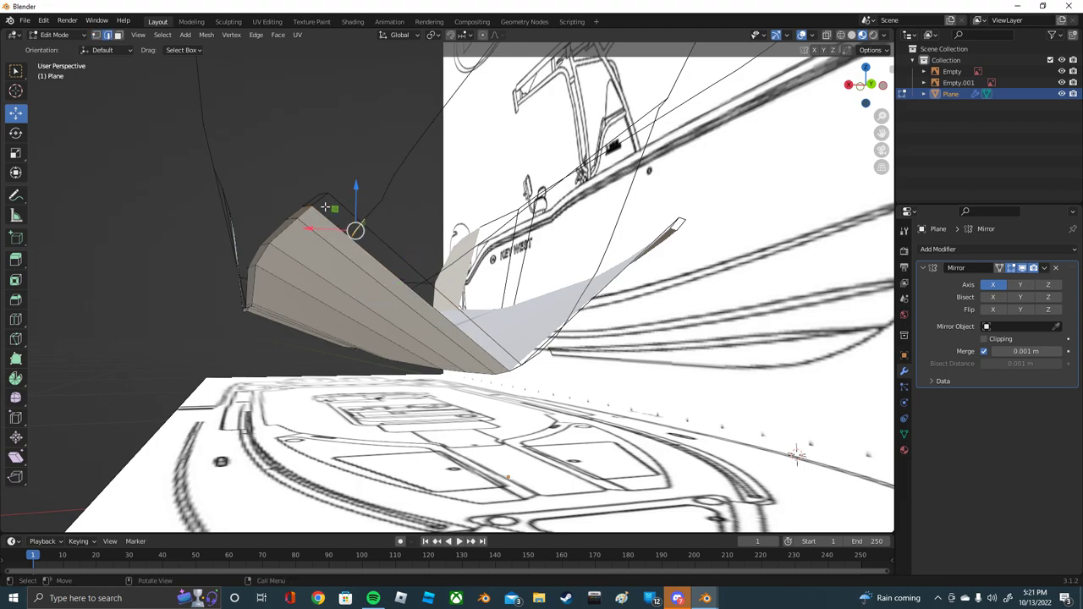
left_click(346, 234, "ctrl")
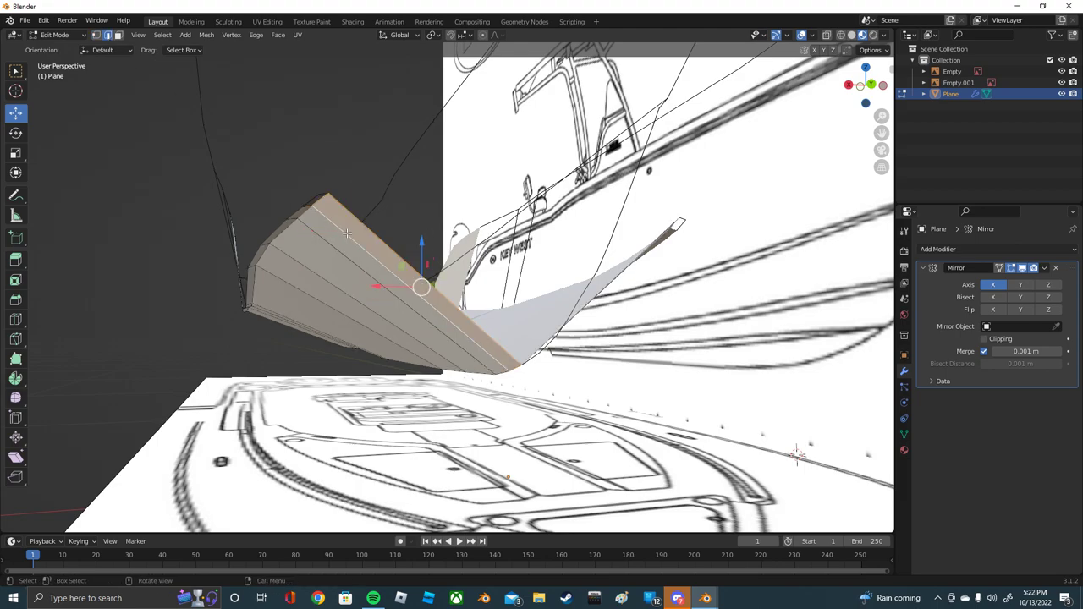
left_click(315, 204)
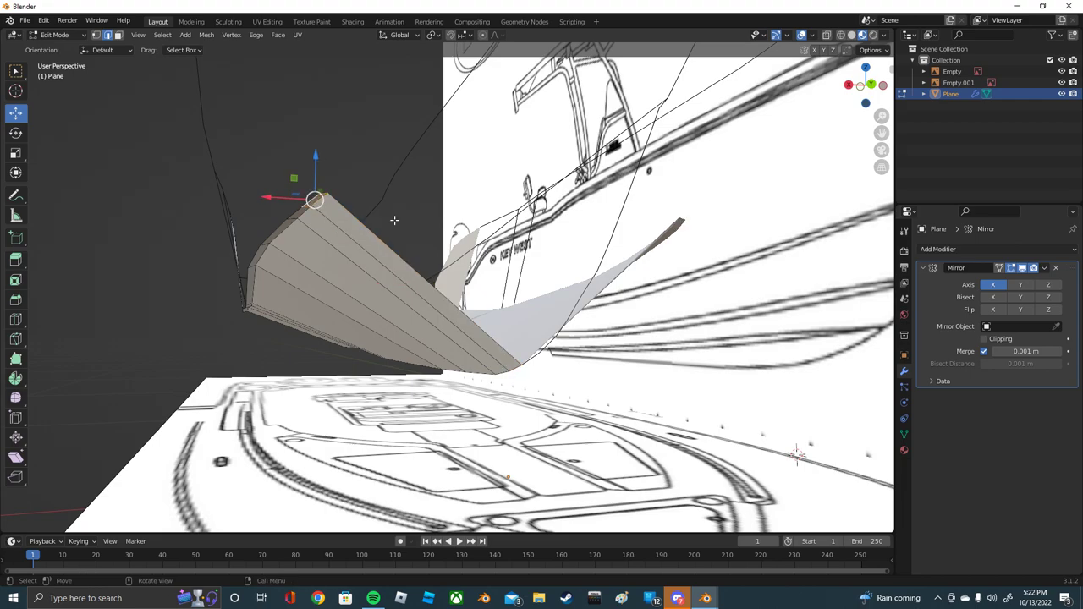
Step: Reposition the hull's bottom tip vertex up and left in the back orthographic view
left_click(98, 37)
left_click(532, 353)
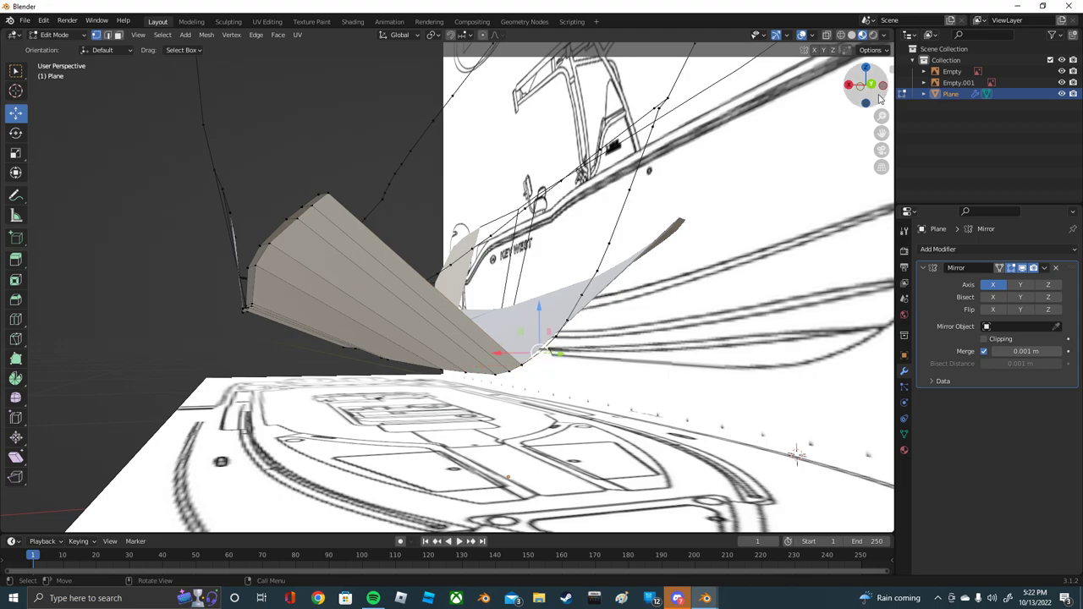
left_click(877, 94)
key("g")
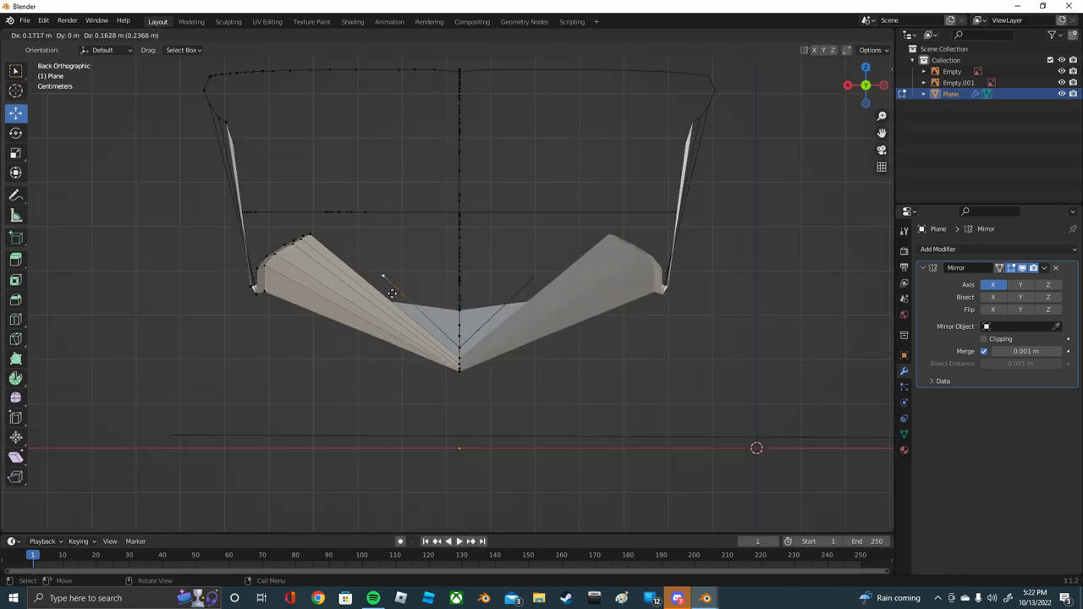
left_click(337, 254)
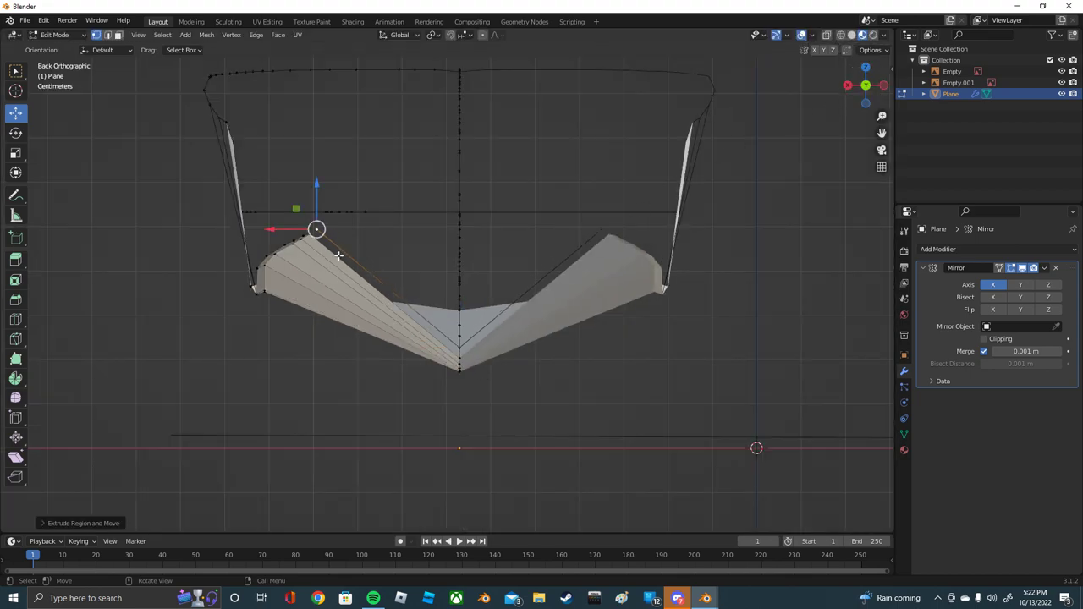
scroll(321, 246, "up", 1)
key("g")
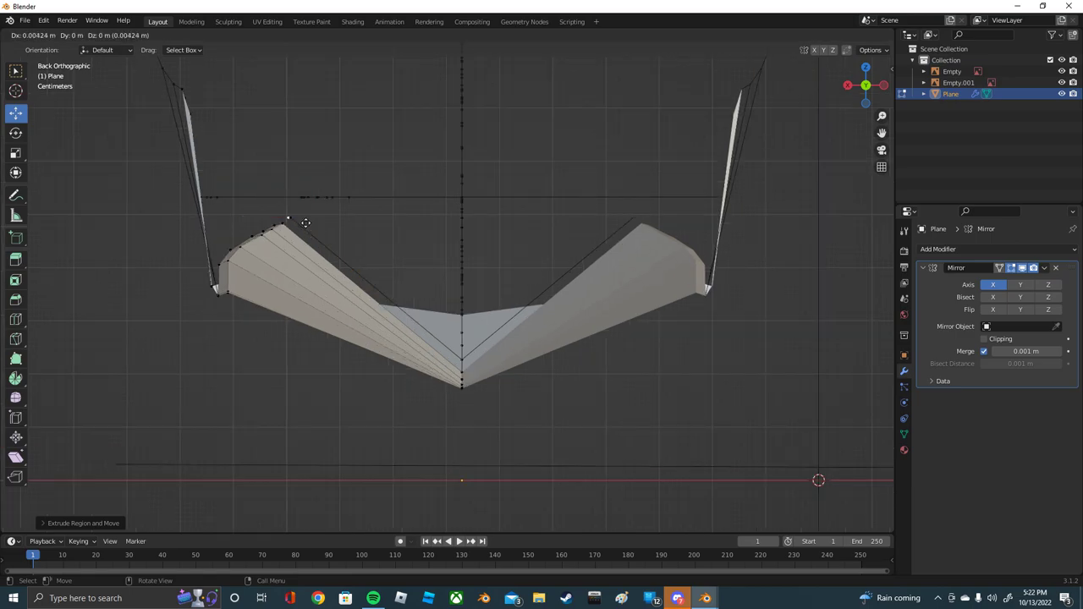
left_click(288, 220)
Step: Select the short top-corner edge of the hull side and slide it along X
middle_click_drag(283, 218, 282, 160)
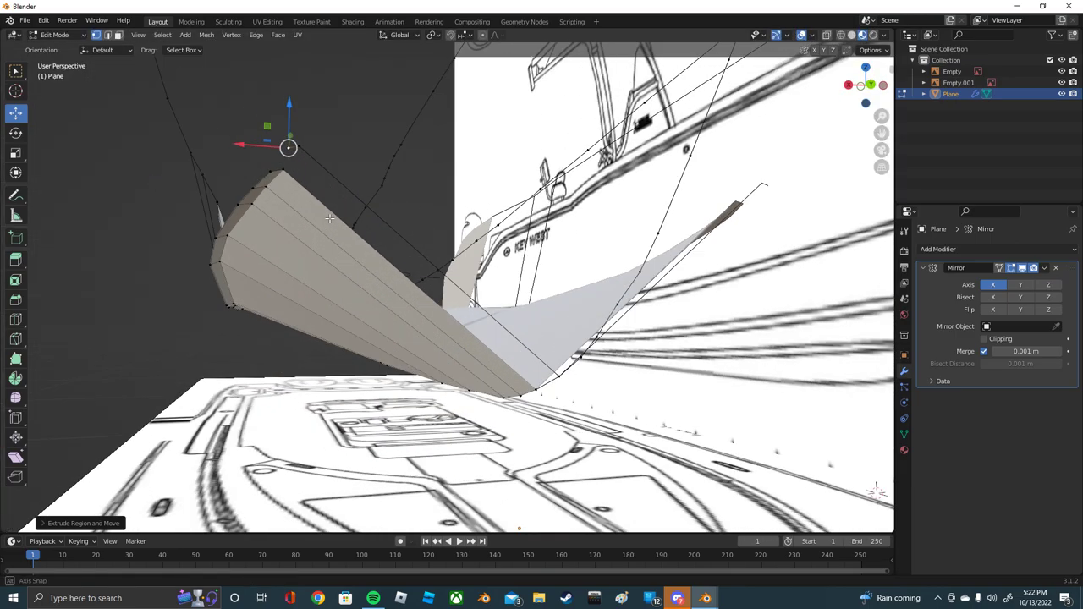
left_click(301, 148, "shift")
left_click(108, 35)
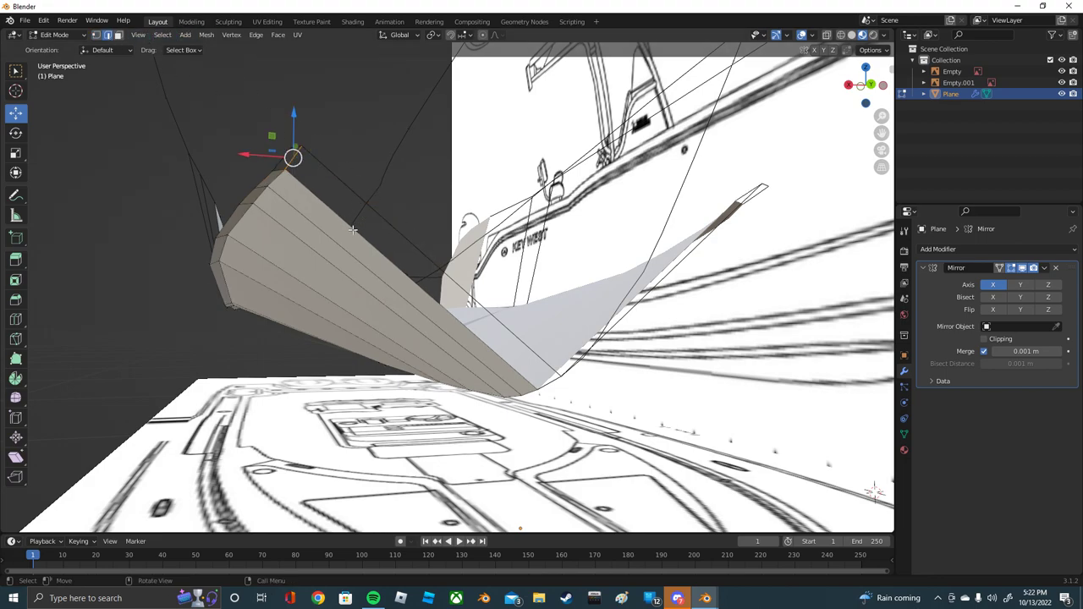
left_click(357, 195)
left_click(293, 157)
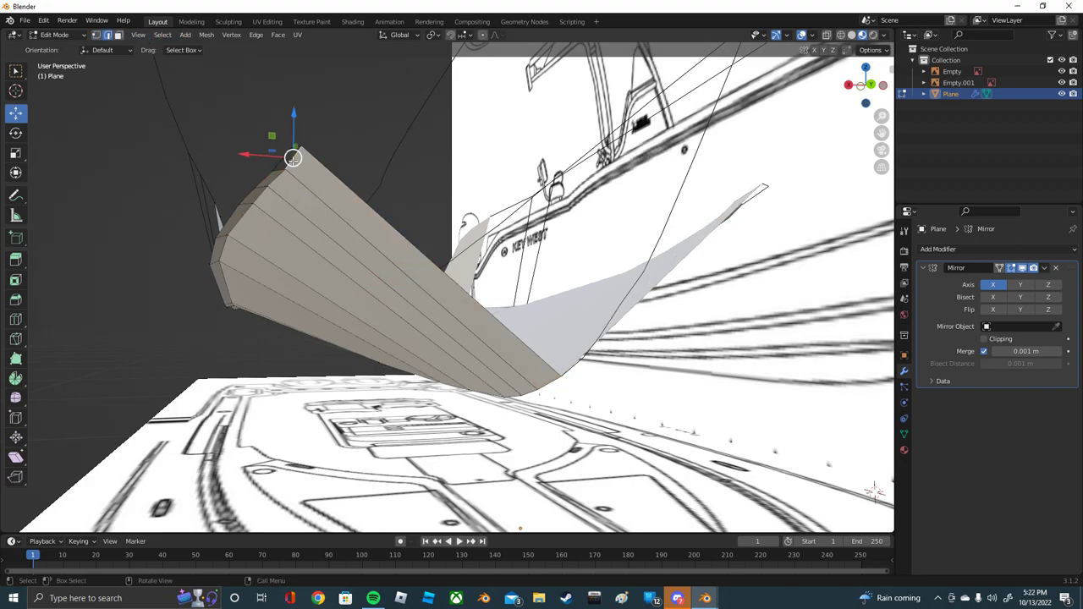
middle_click_drag(281, 158, 133, 81)
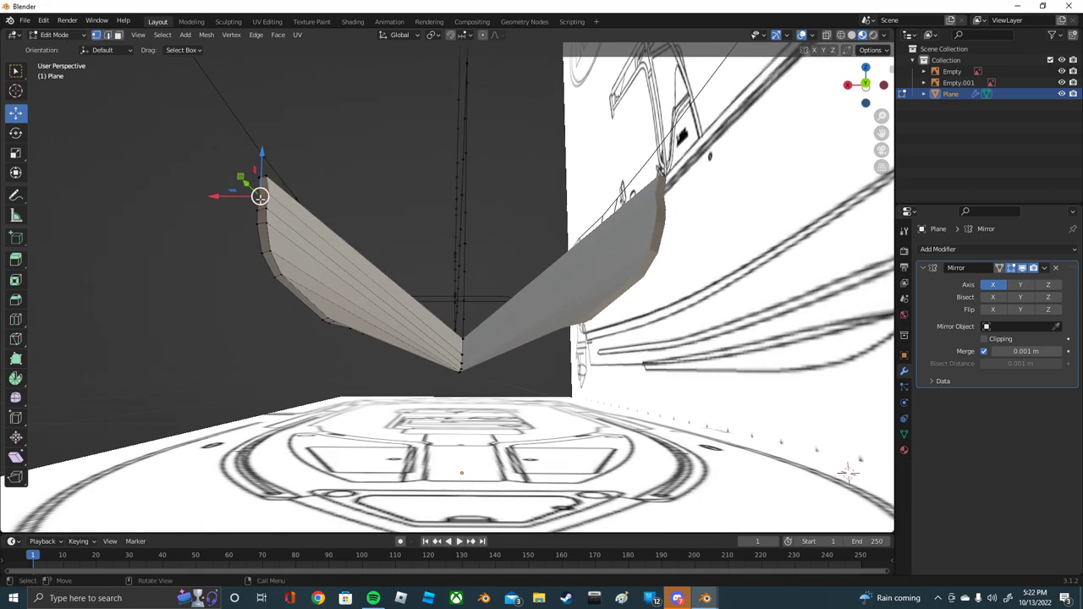
key("g")
key("x")
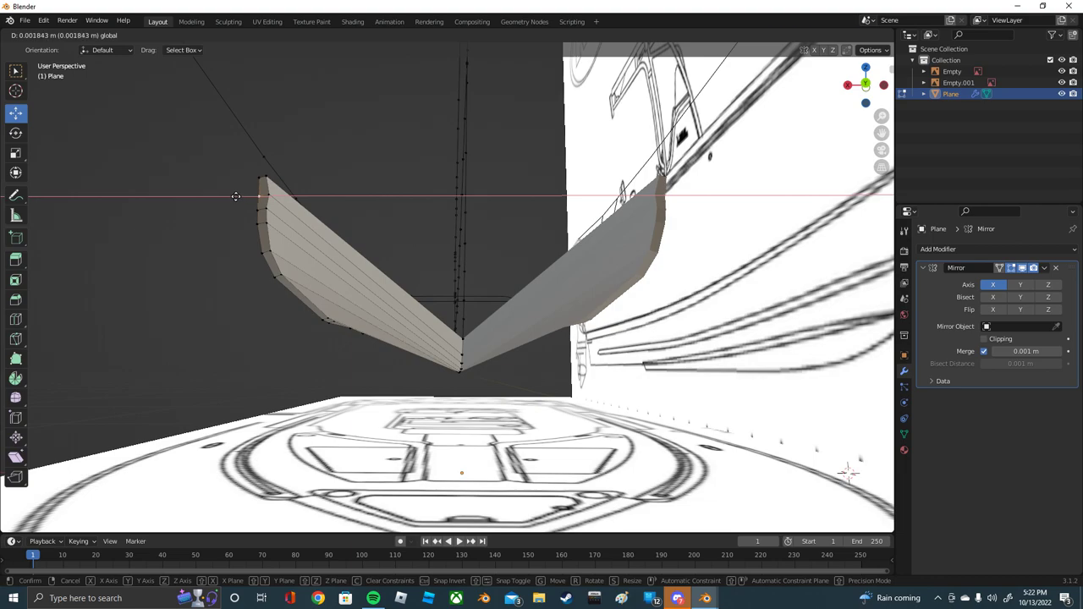
left_click(236, 197)
Step: Nudge the top corner vertex along X in small steps onto the traced sheer line
left_click(260, 177)
key("g")
key("x")
left_click(263, 177)
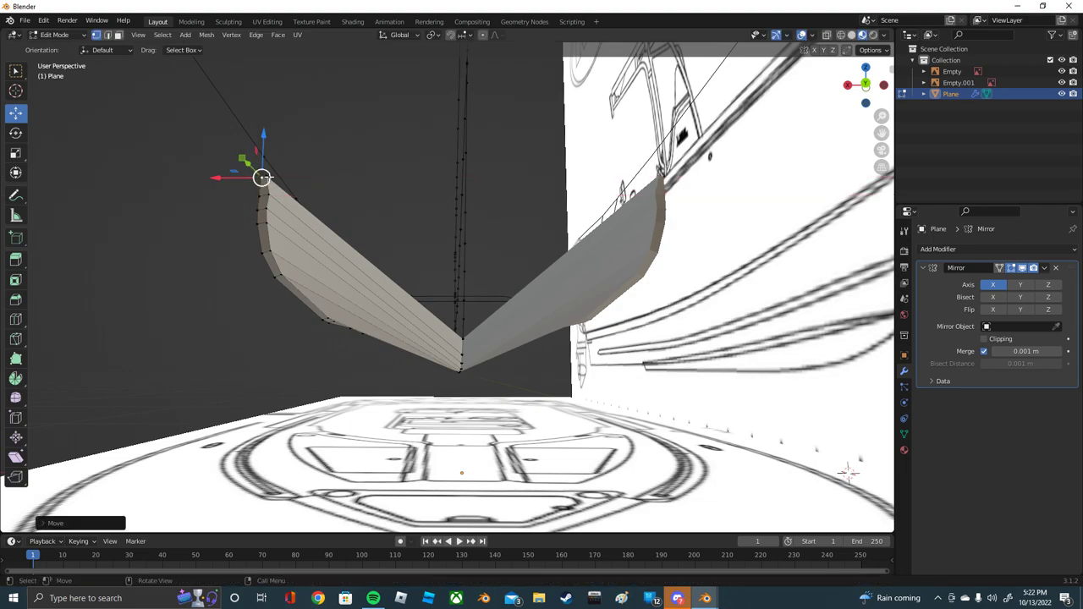
key("g")
key("x")
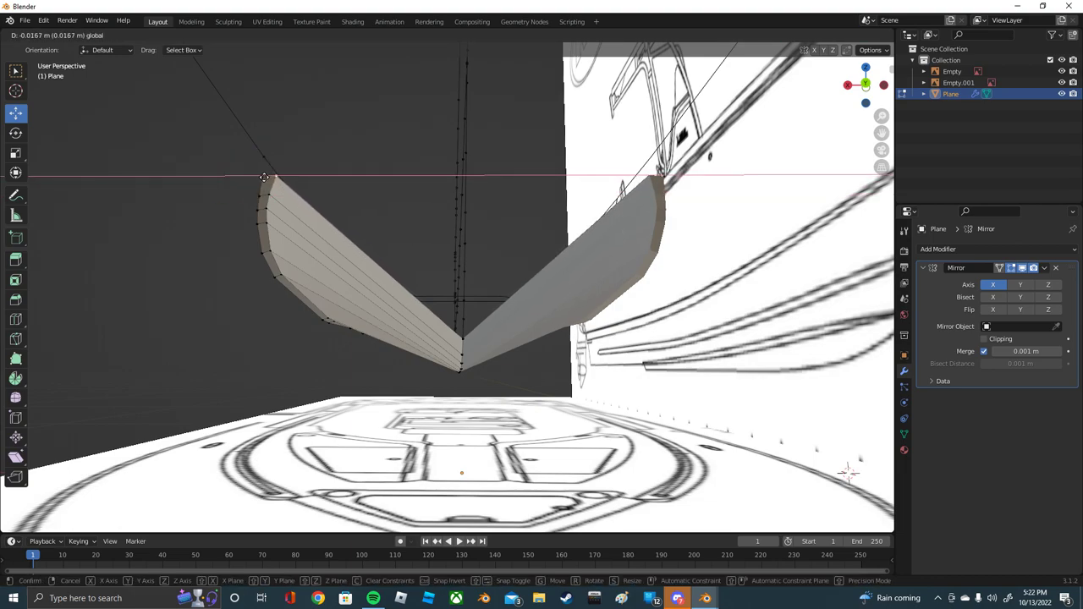
left_click(266, 176)
key("g")
key("x")
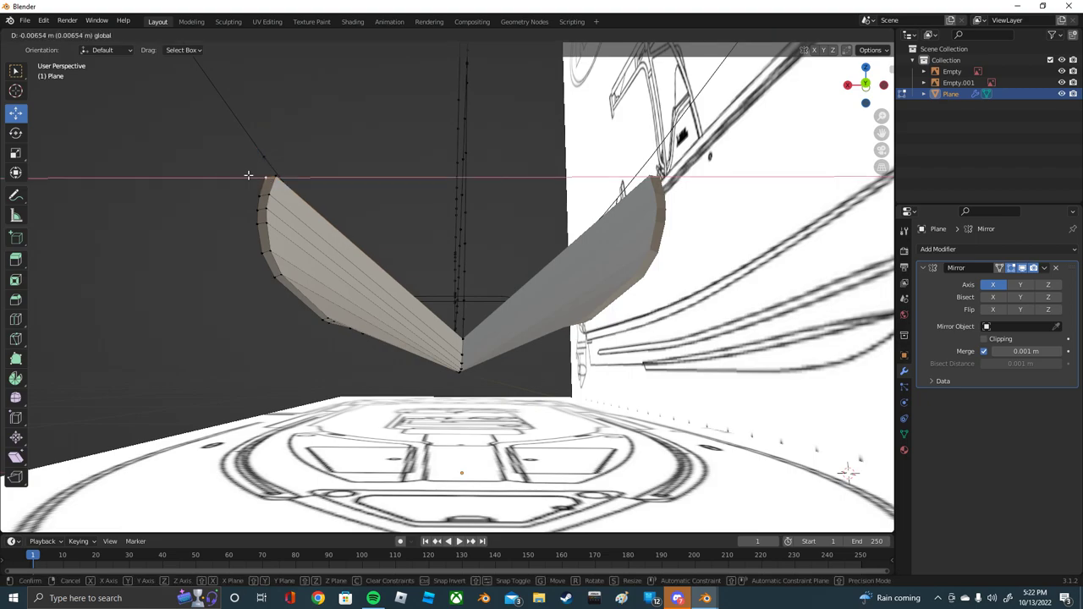
left_click(247, 175)
mouse_move(314, 133)
middle_mouse_down()
mouse_move(670, 237)
mouse_move(576, 278)
middle_mouse_up()
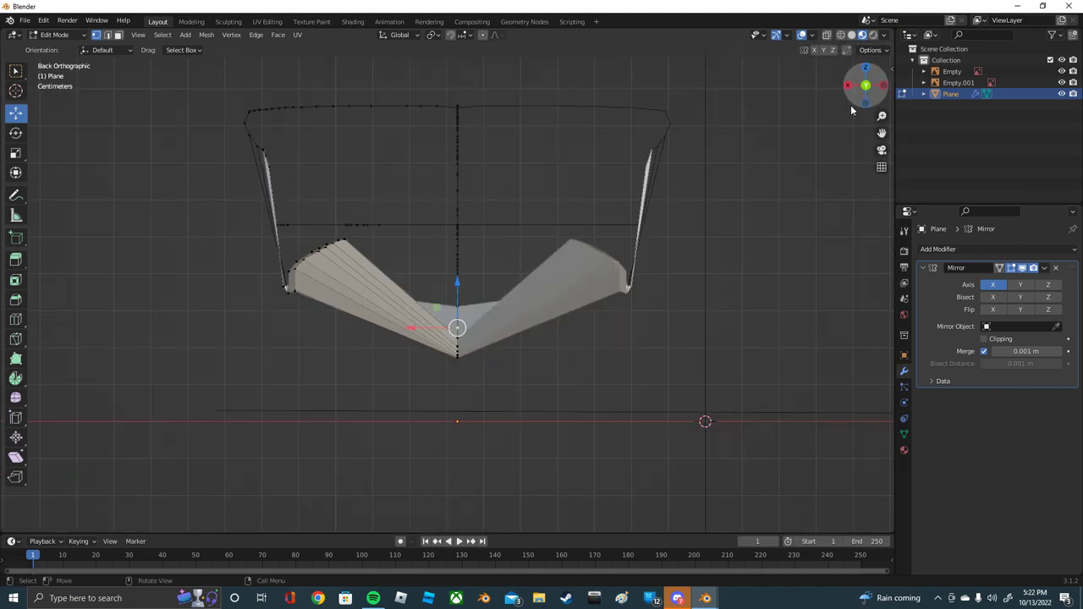
Step: In back view, extrude new vertices from the hull's top inward and upward toward the centre
left_click(869, 86)
scroll(462, 321, "up", 2)
key("g")
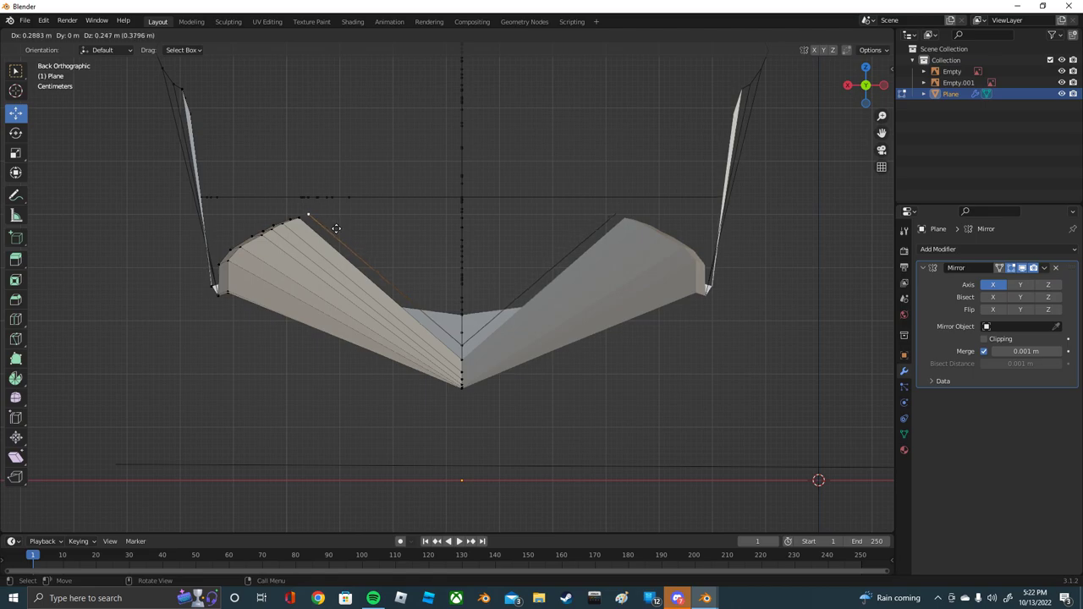
left_click(335, 228)
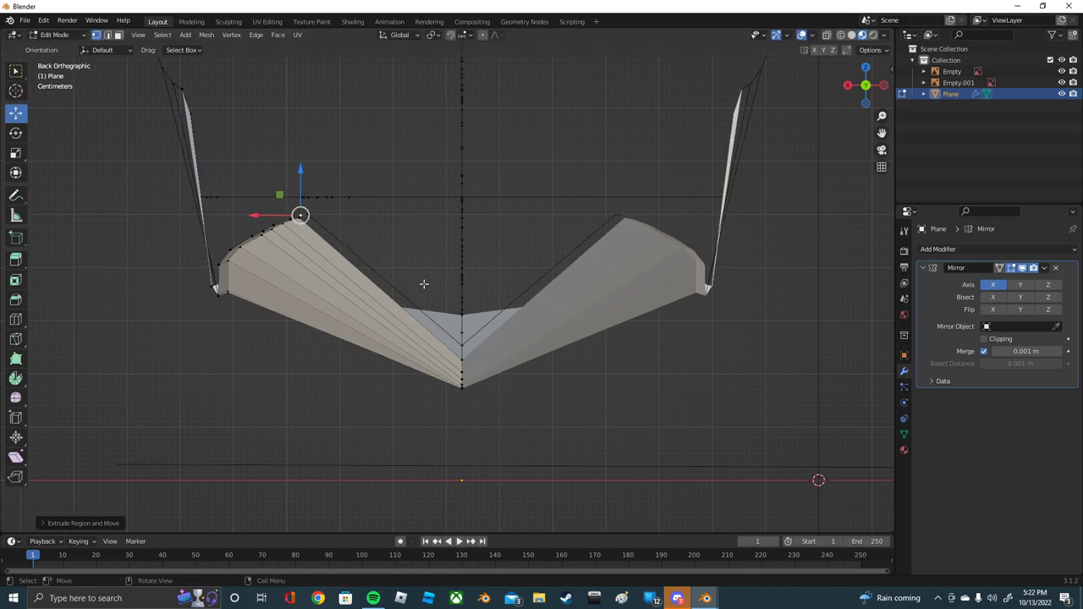
key("e")
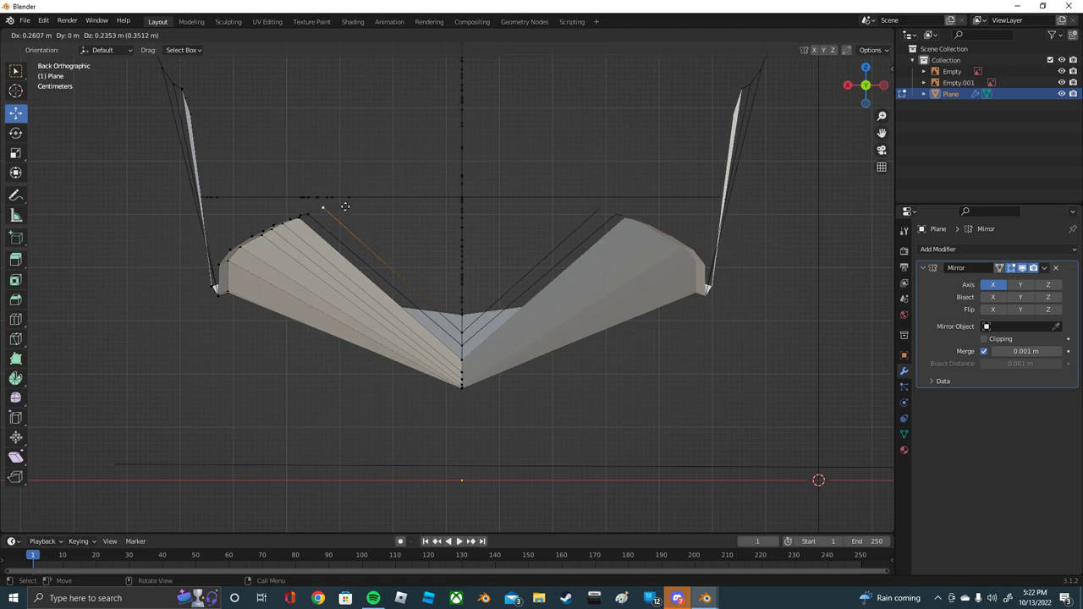
left_click(344, 206)
key("e")
left_click(335, 209)
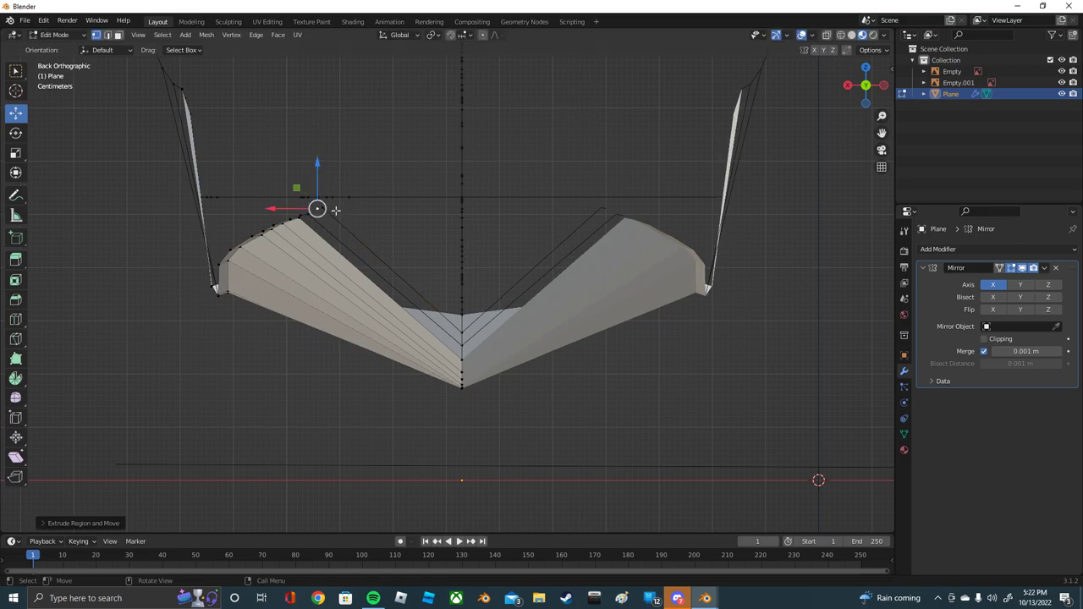
left_click(462, 313)
key("e")
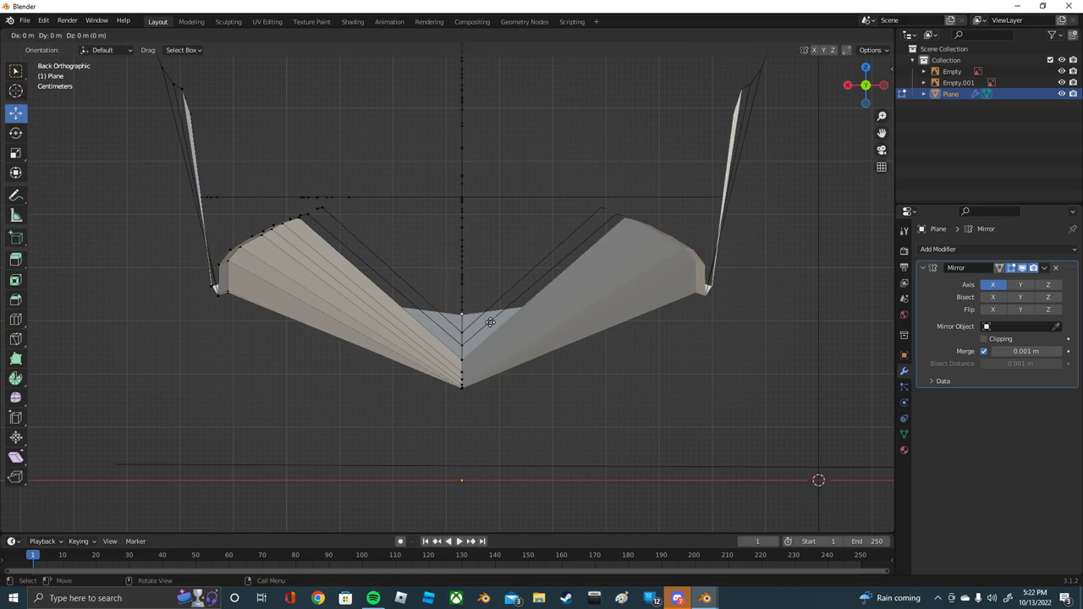
left_click(365, 209)
middle_click_drag(364, 209, 345, 150)
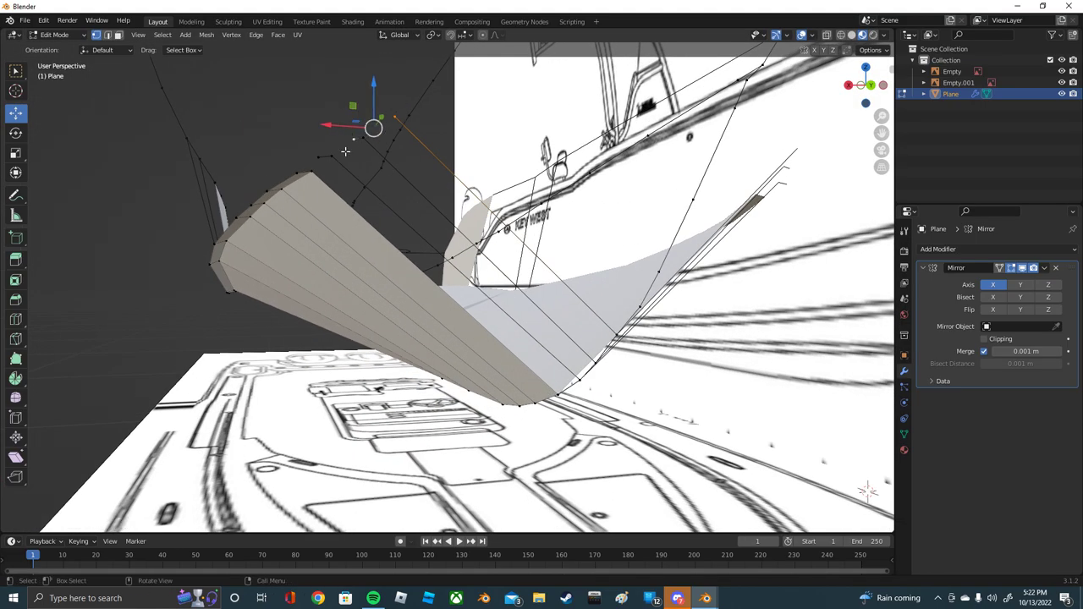
Step: Select the new deck-edge vertices and the hull side's top vertex in perspective
left_click(351, 139)
left_click(331, 156)
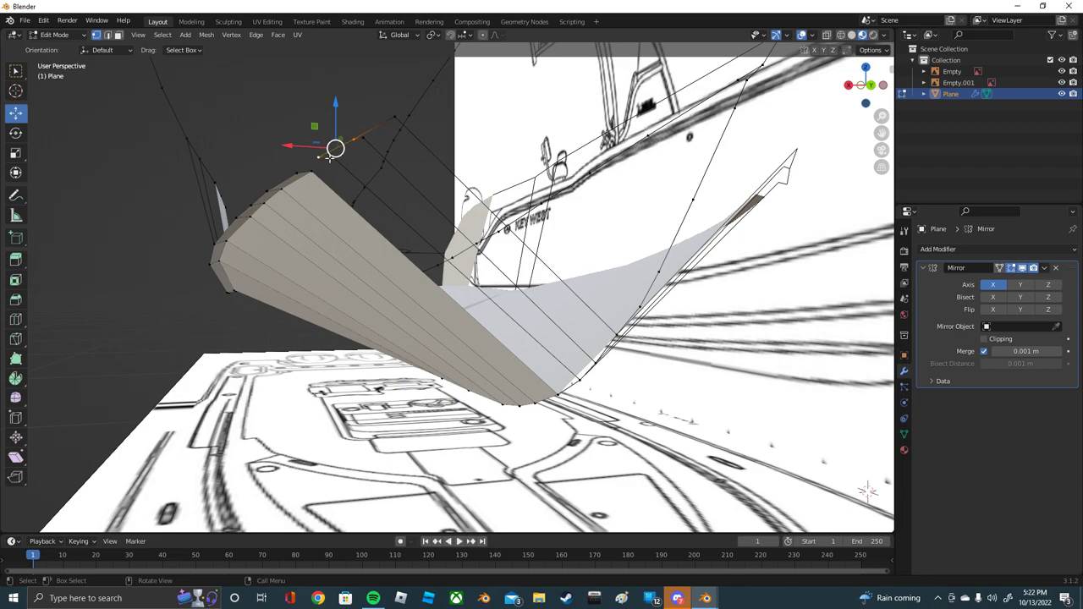
left_click(363, 140, "shift")
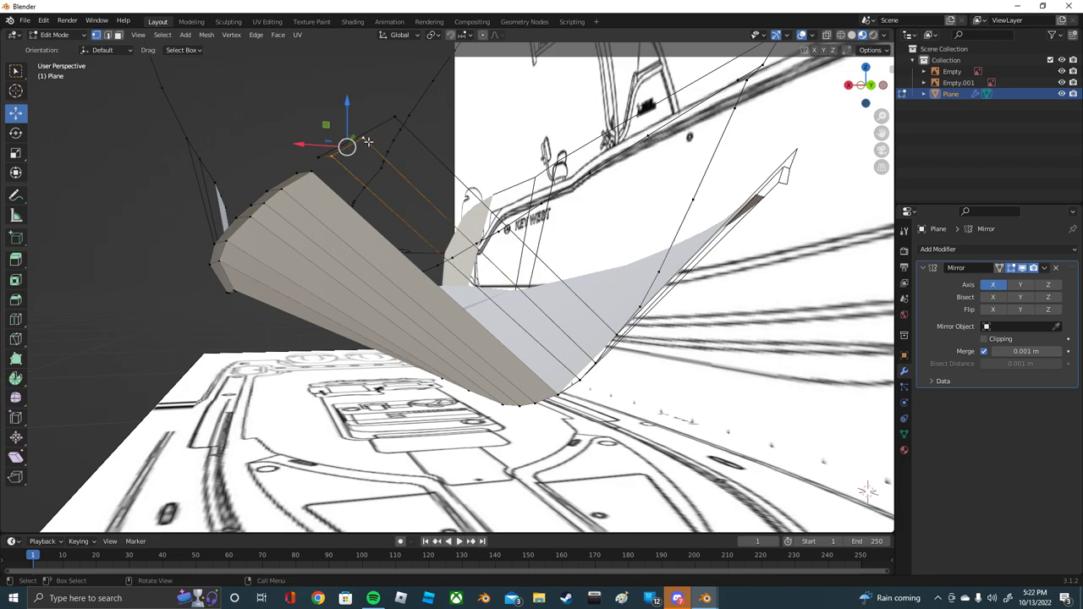
left_click(394, 116)
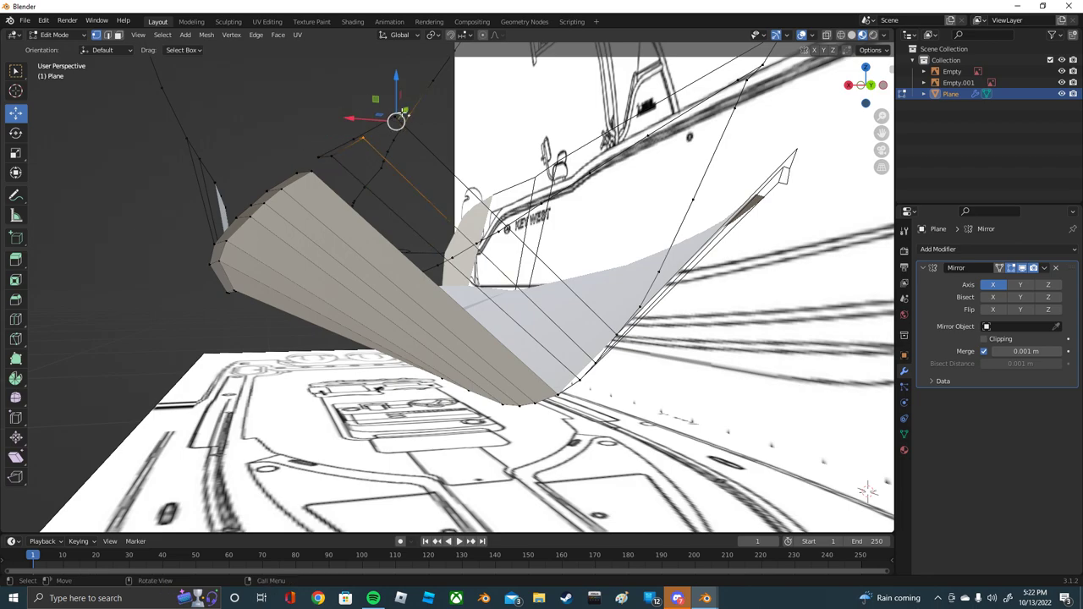
left_click(365, 139, "shift")
left_click(310, 173)
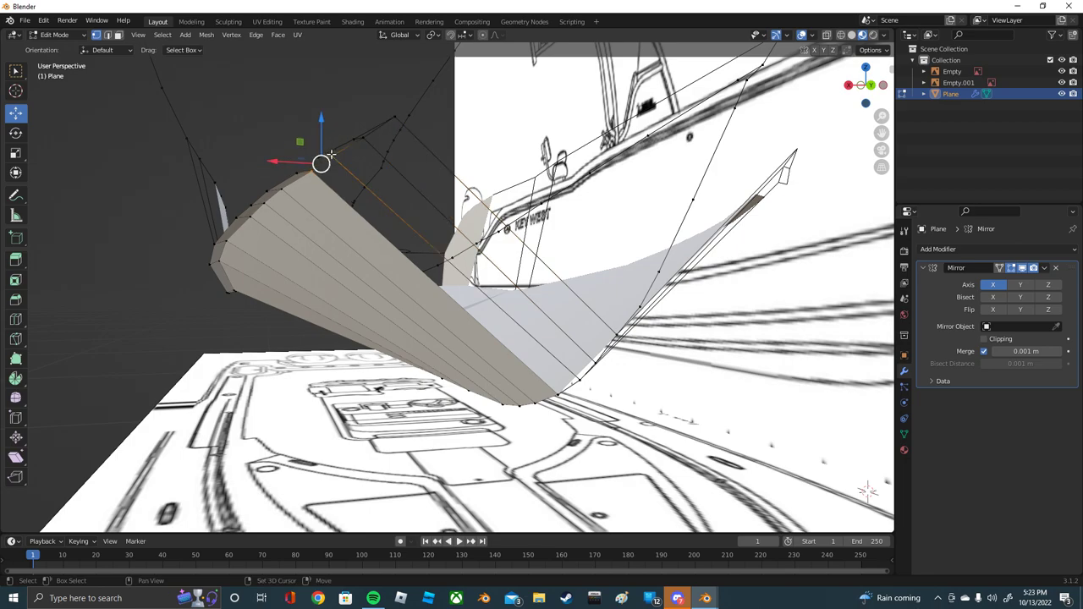
middle_click_drag(303, 169, 339, 170)
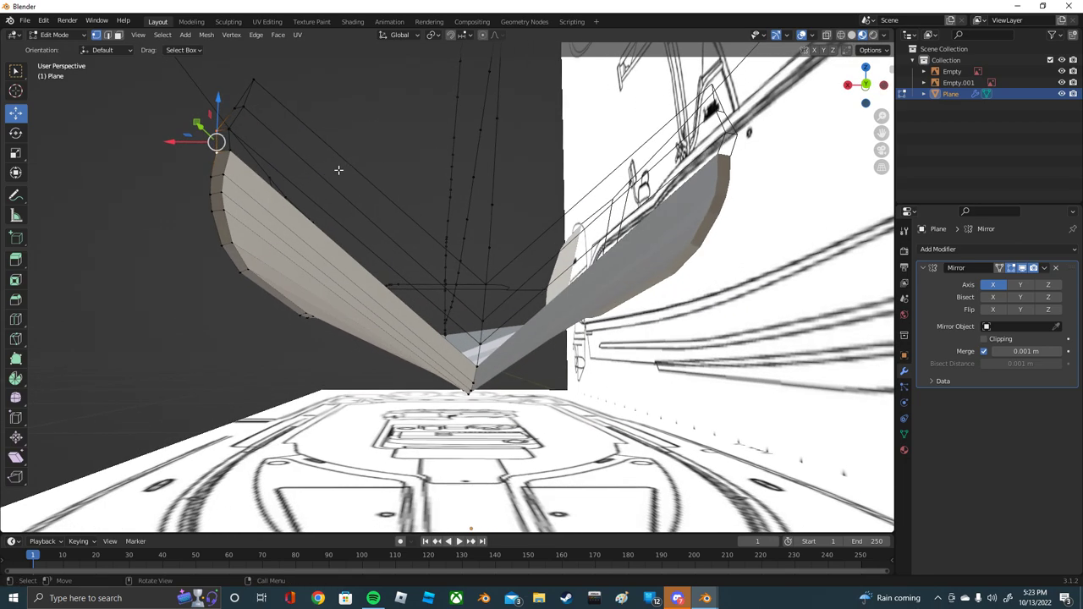
Step: Slide the selected deck-edge vertex sideways along the X axis into line
key("g")
key("x")
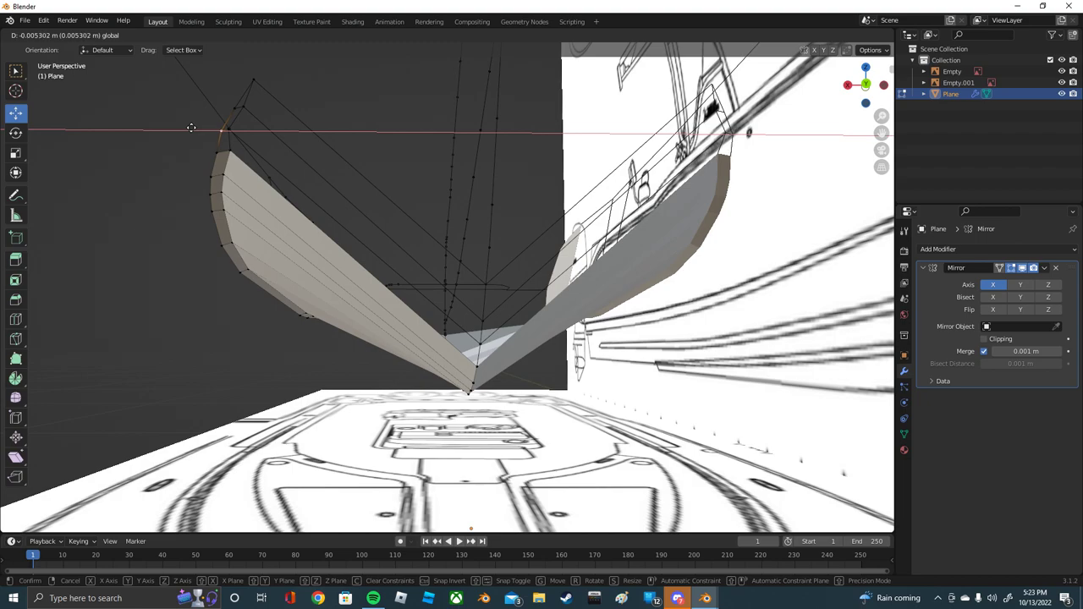
left_click(218, 126)
key("g")
key("x")
left_click(229, 128)
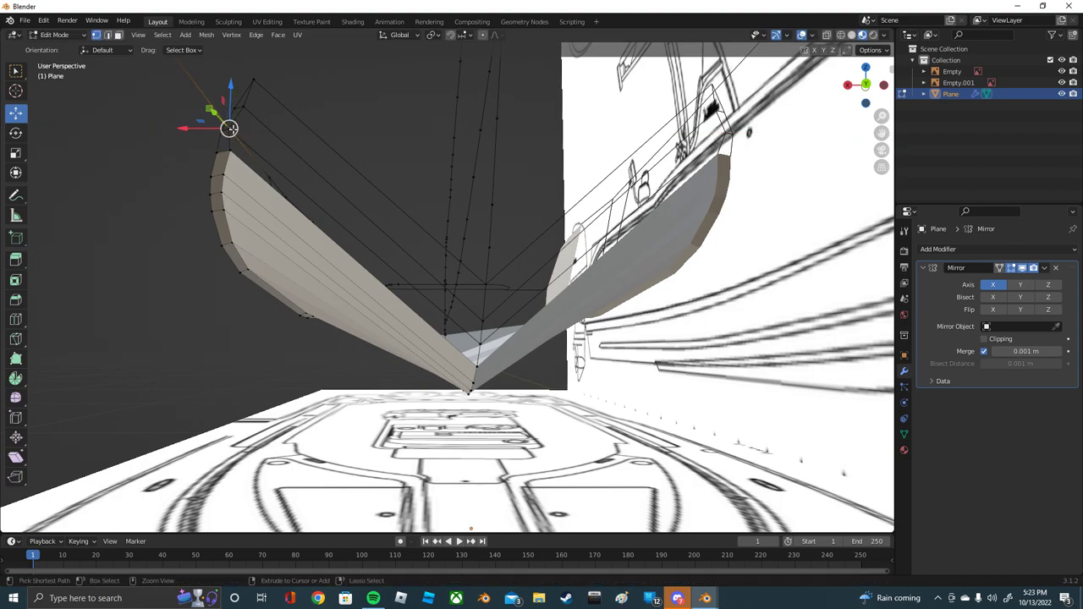
key("g")
key("x")
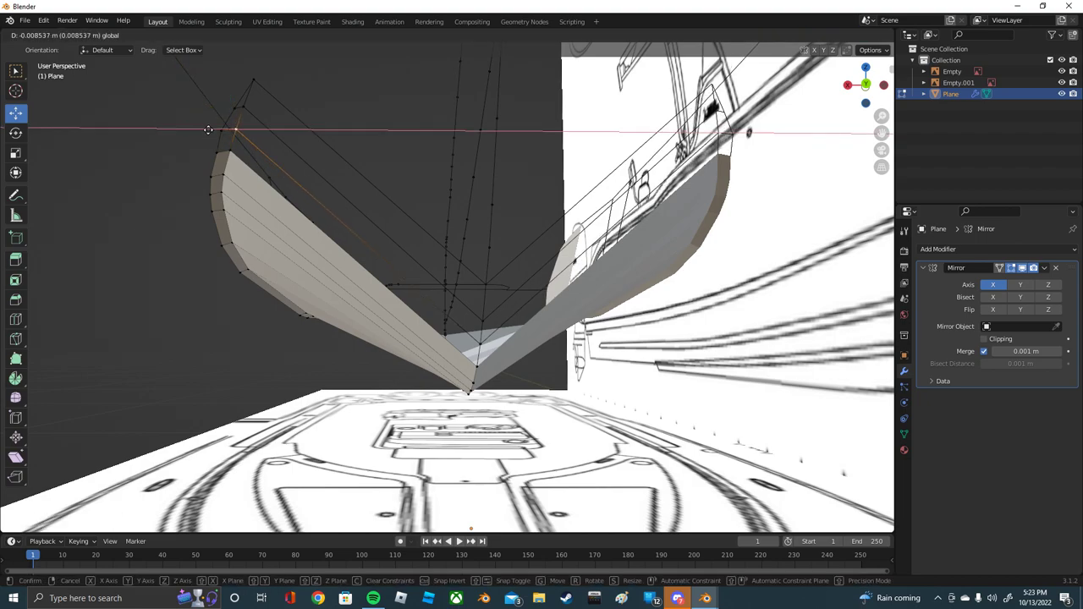
left_click(208, 130)
Step: Align the remaining top vertices, including the topmost one, along the X axis
left_click(242, 105)
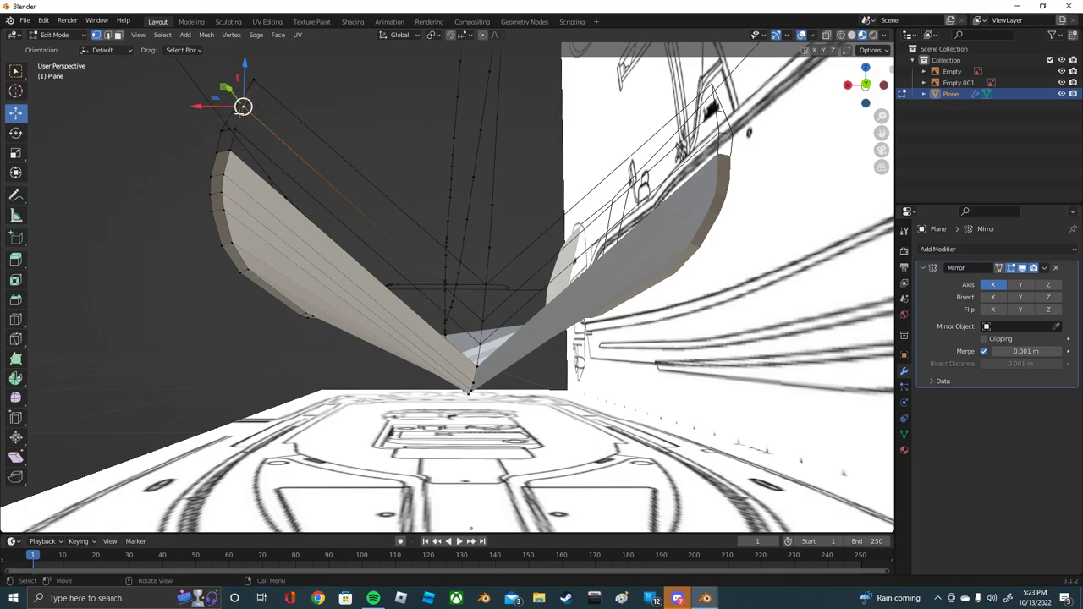
key("g")
key("x")
left_click(240, 98)
left_click(228, 84)
key("g")
key("x")
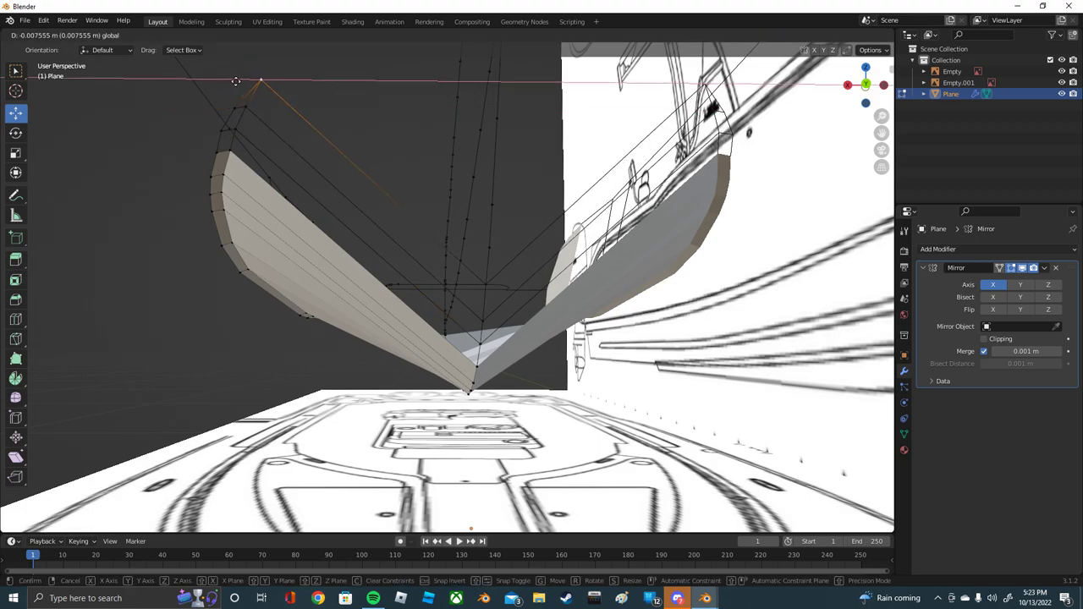
left_click(224, 103)
left_click(221, 124)
left_click(220, 124)
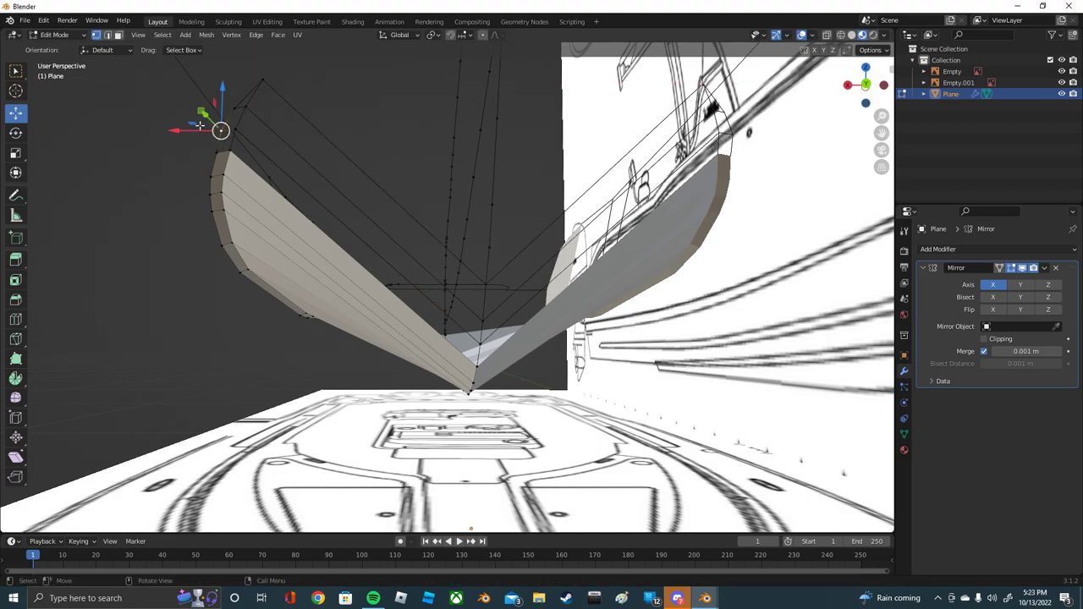
key("g")
key("x")
left_click(218, 116)
Step: Select the ring of new deck edges in edge mode to fill the strip with faces
mouse_move(249, 98)
middle_mouse_down()
mouse_move(299, 109)
mouse_move(264, 112)
mouse_move(297, 109)
middle_mouse_up()
left_click(109, 36)
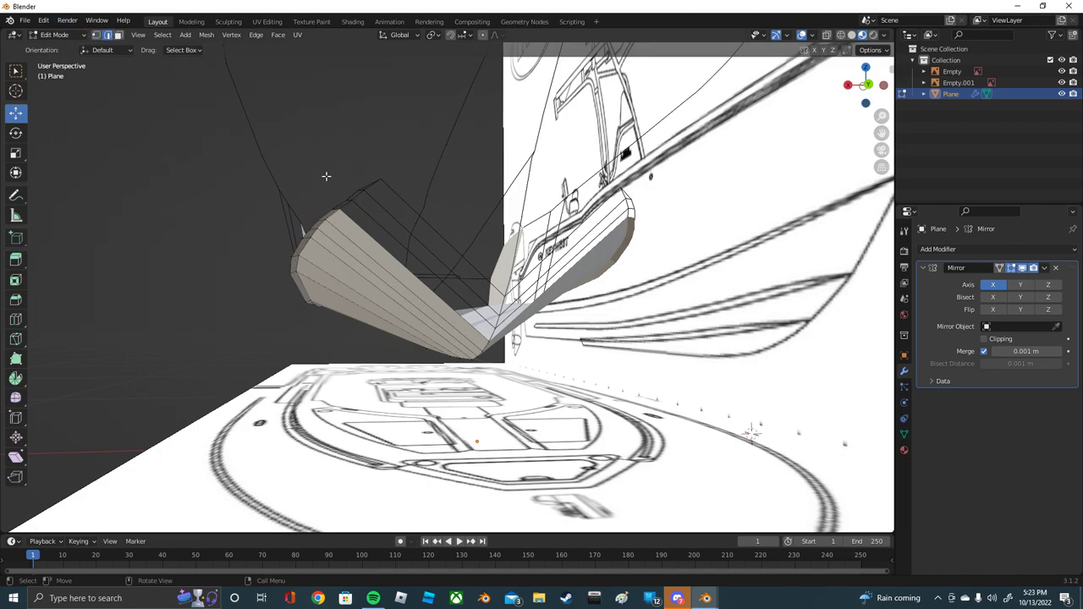
left_click(373, 224, "ctrl+alt")
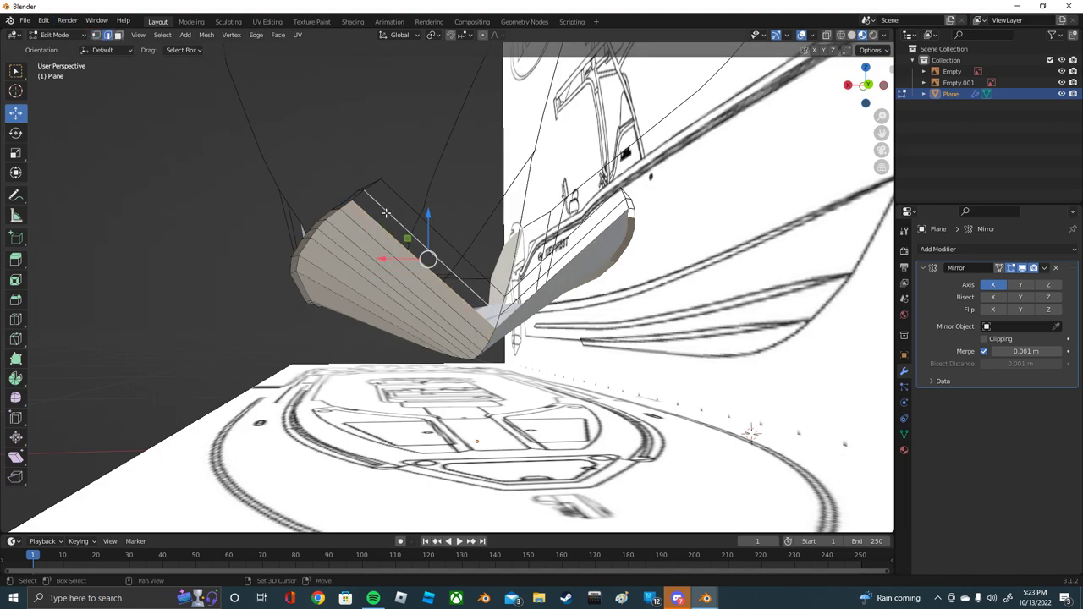
mouse_move(377, 224)
middle_mouse_down()
mouse_move(371, 191)
mouse_move(208, 122)
mouse_move(260, 126)
mouse_move(223, 126)
mouse_move(273, 114)
mouse_move(254, 119)
middle_mouse_up()
Step: Raise the hull's top corner vertex and slide its neighbour along X
left_click(202, 138)
left_click_drag(200, 139, 206, 94)
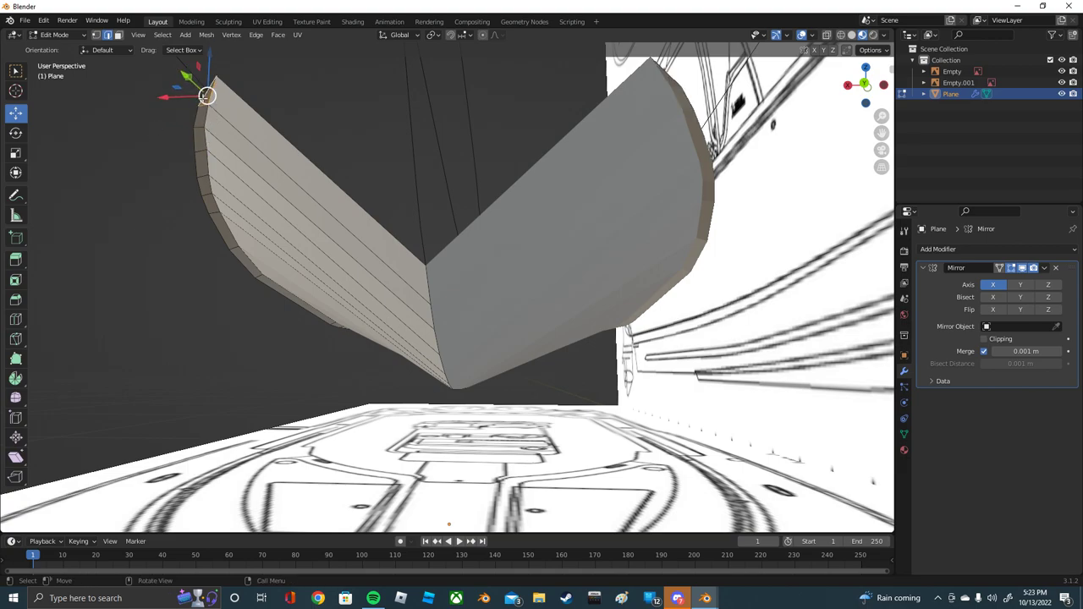
left_click(96, 35)
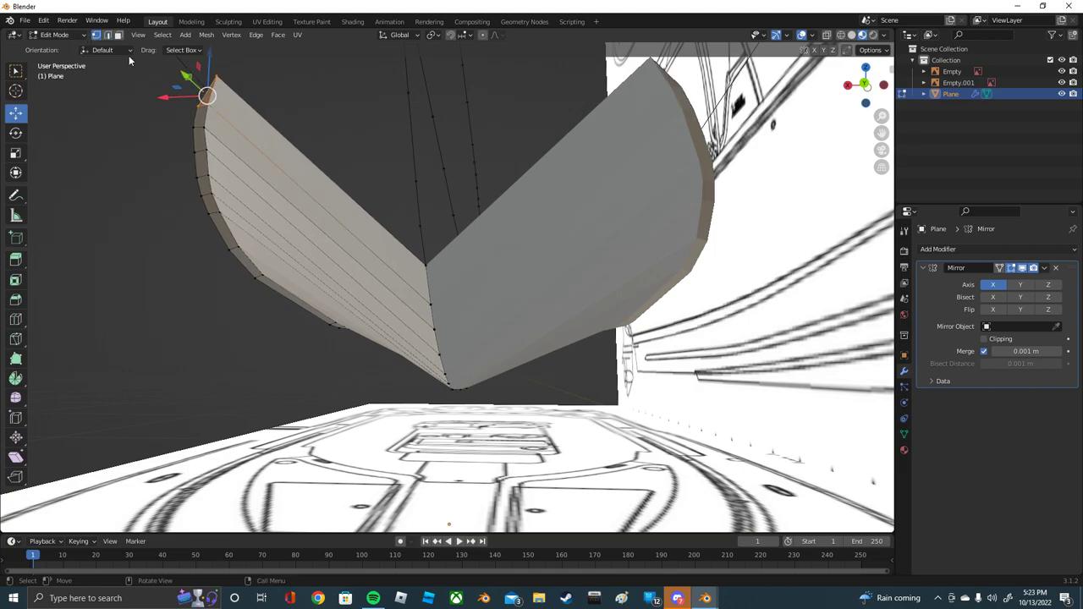
left_click(196, 107)
key("g")
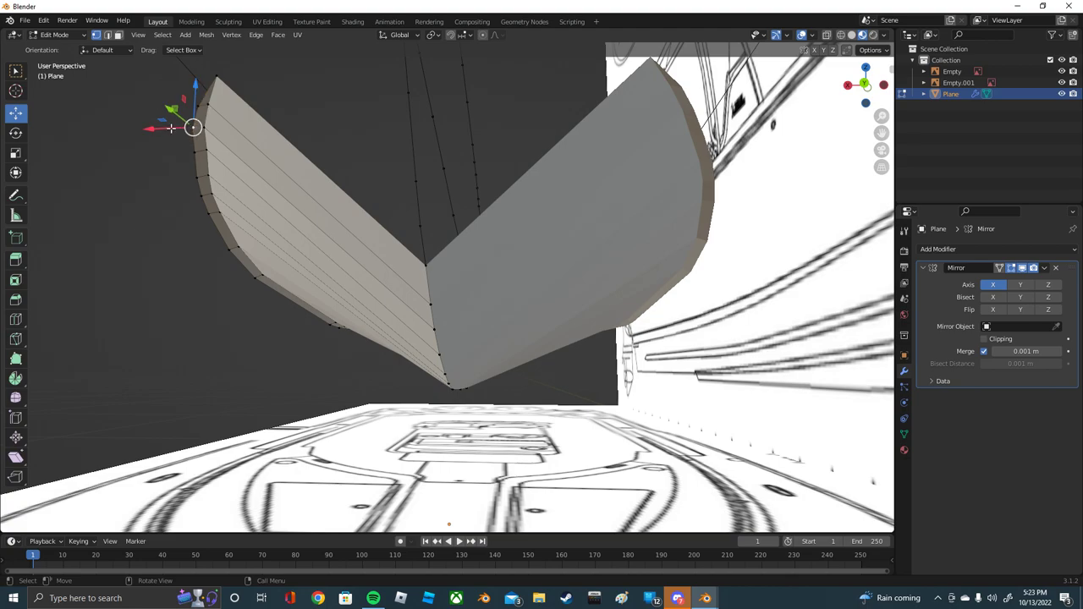
key("x")
left_click(174, 128)
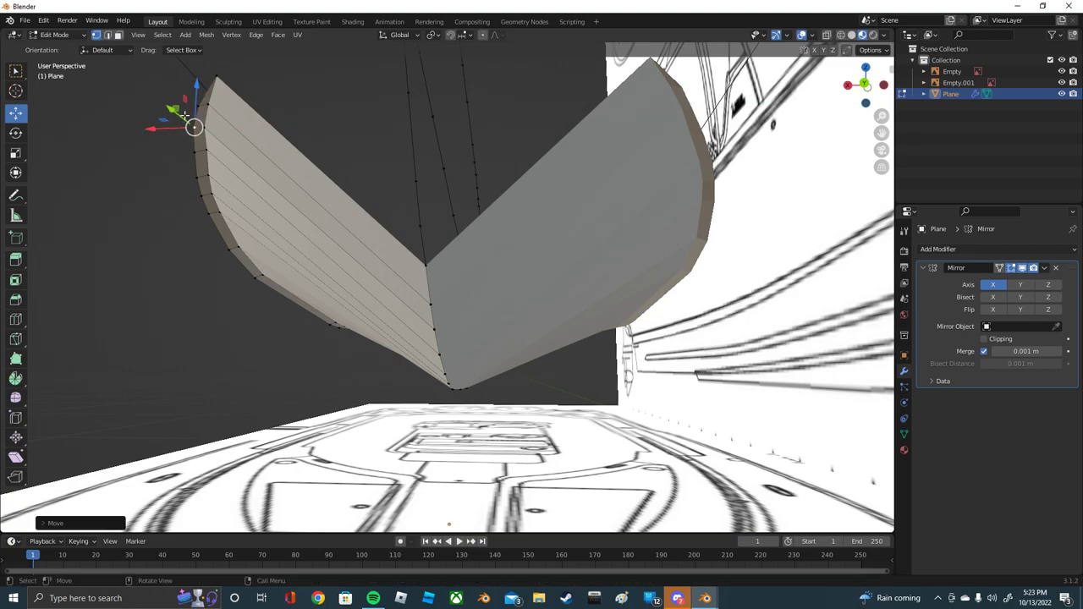
Step: Raise the vertex above, shift it in the horizontal plane, and nudge it along X
left_click(197, 107)
left_click_drag(198, 85, 198, 75)
middle_click_drag(198, 75, 259, 100)
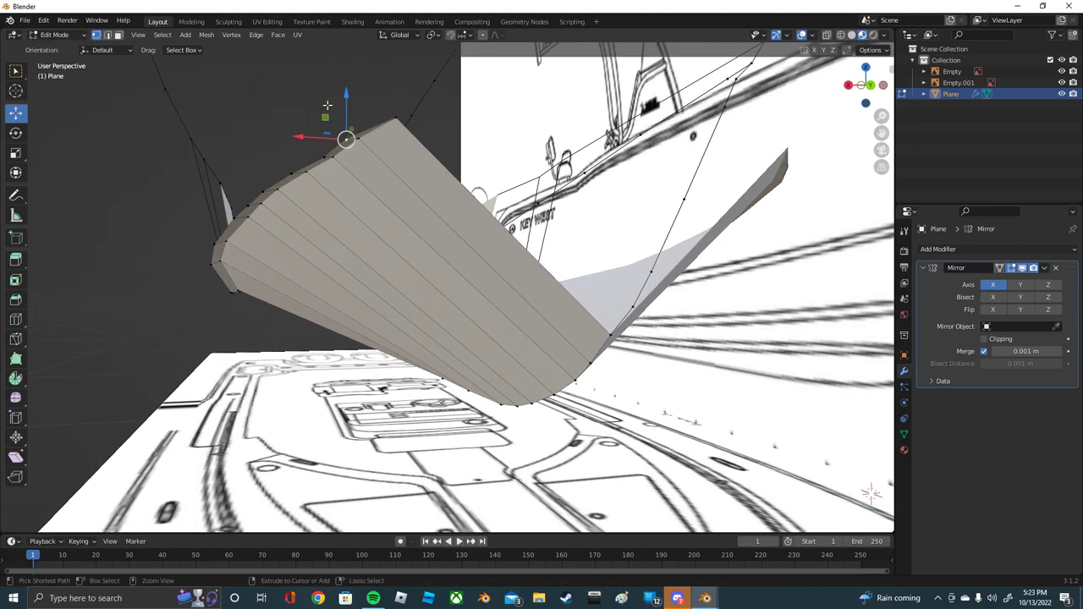
key("g")
key("shift+z")
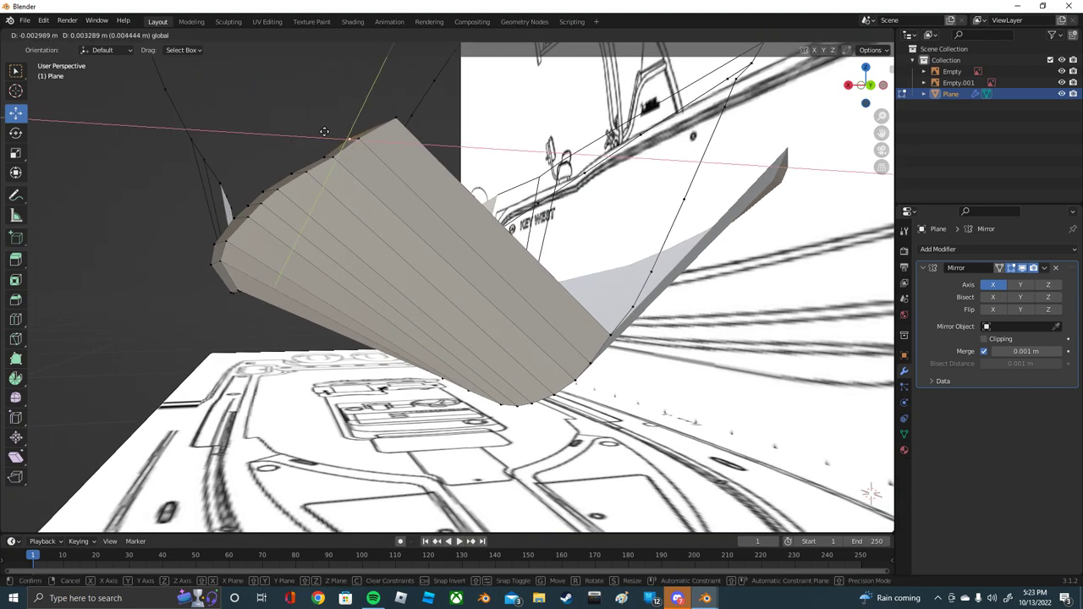
left_click(324, 131)
middle_click_drag(324, 131, 225, 169)
left_click_drag(189, 207, 192, 206)
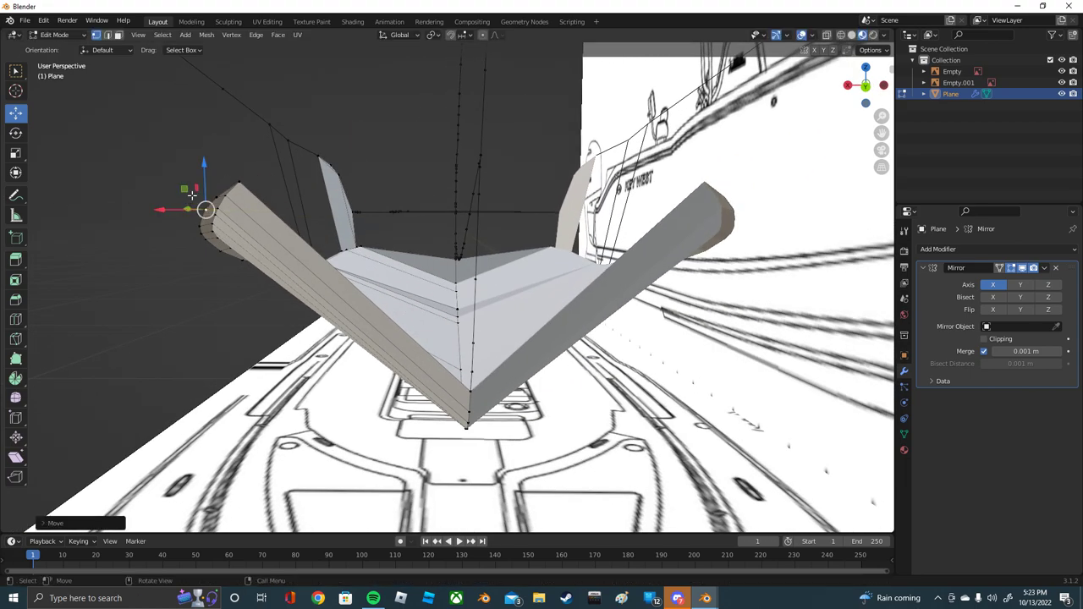
mouse_move(241, 149)
middle_mouse_down()
mouse_move(288, 144)
mouse_move(368, 188)
mouse_move(363, 262)
middle_mouse_up()
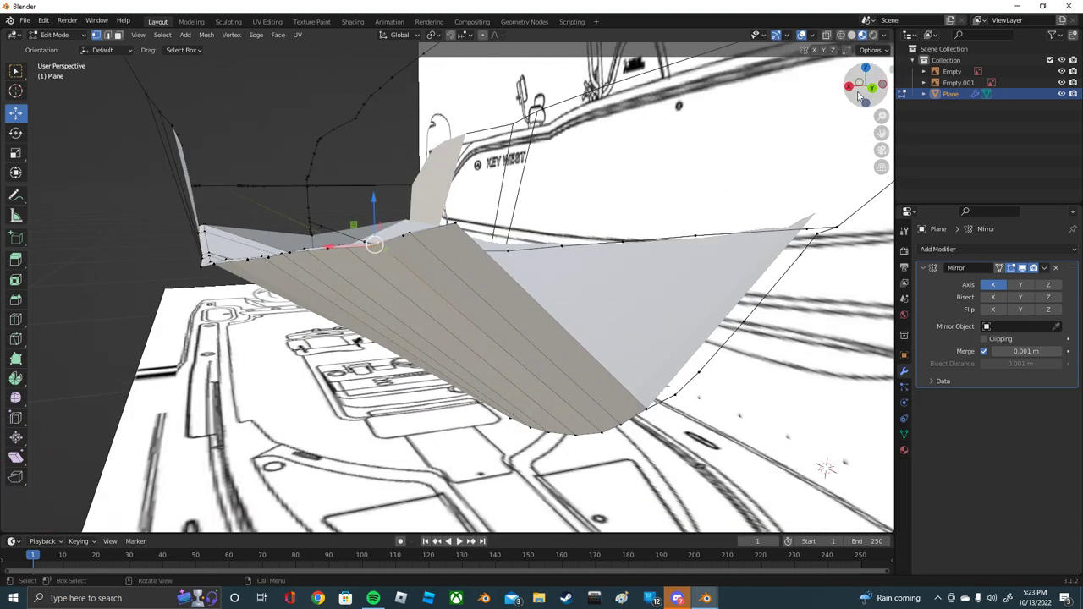
Step: In side view, set the end edge height and move the right-end top vertices vertically
left_click(849, 88)
left_click_drag(701, 181, 736, 182)
left_click(734, 204)
left_click(736, 182)
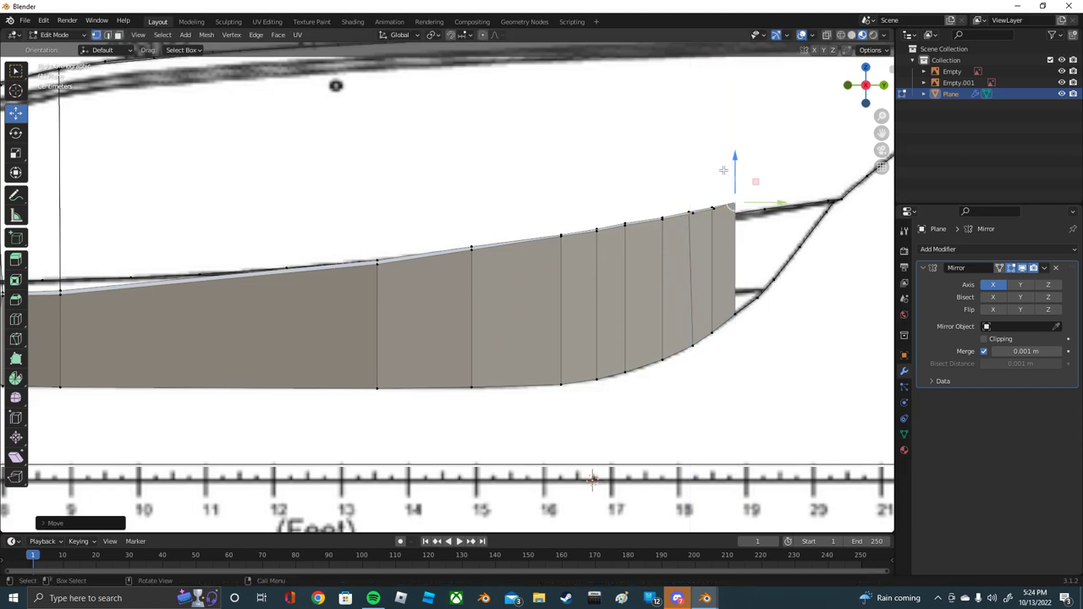
left_click_drag(771, 131, 664, 198)
left_click_drag(535, 241, 542, 236)
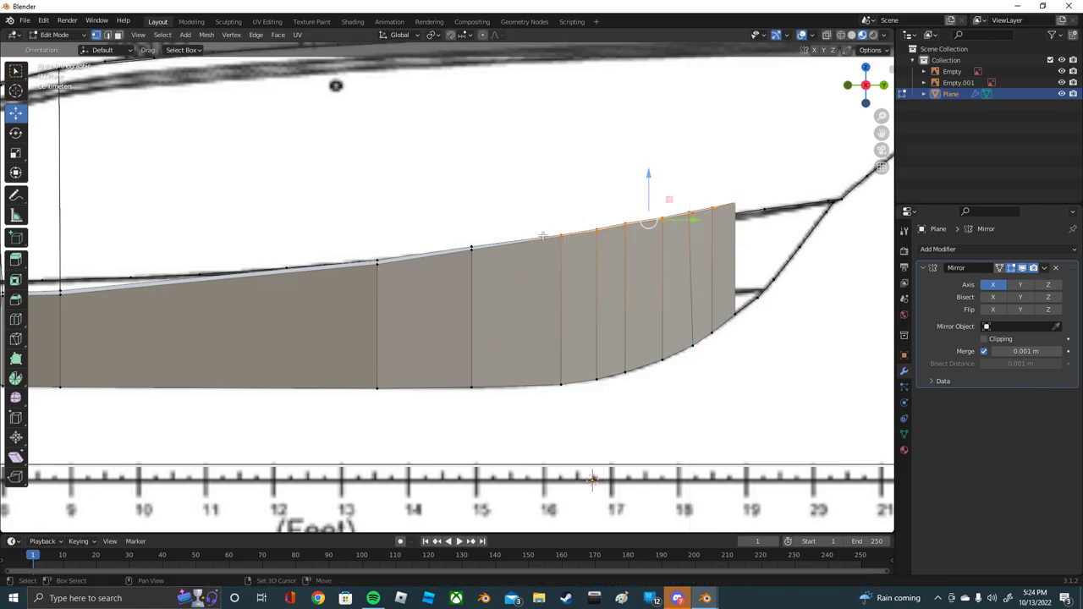
mouse_move(656, 175)
left_mouse_down()
mouse_move(600, 218)
mouse_move(665, 217)
mouse_move(713, 200)
left_mouse_up()
left_click(748, 160)
Step: Lower each top-edge vertex near the stern onto the blueprint sheer line
left_click(595, 234)
left_click(624, 229)
left_click(662, 222)
left_click(691, 216)
left_click(713, 212)
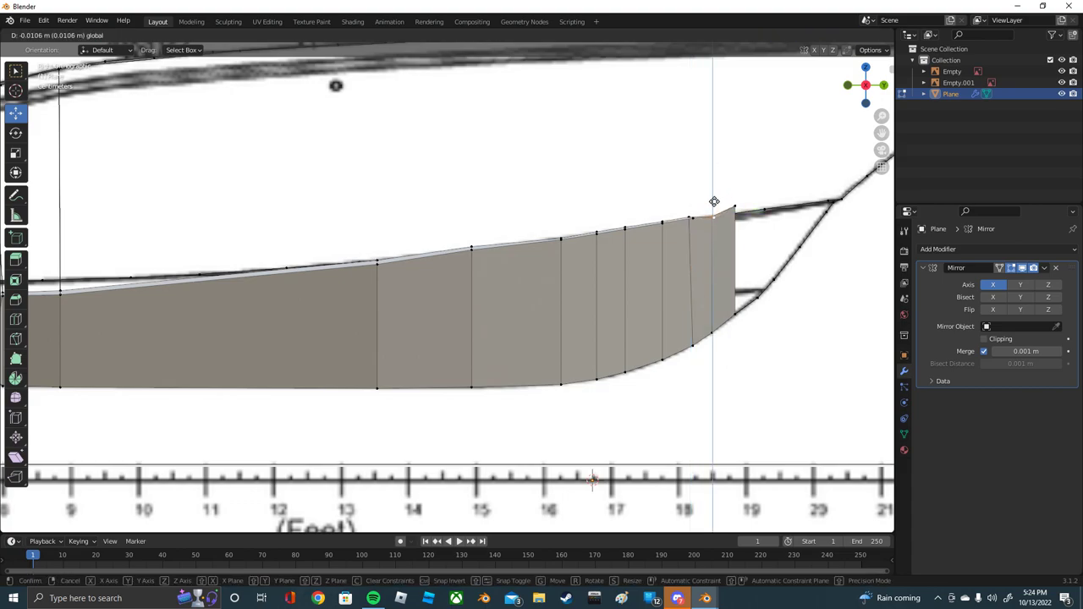
left_click(712, 199)
left_click(691, 216)
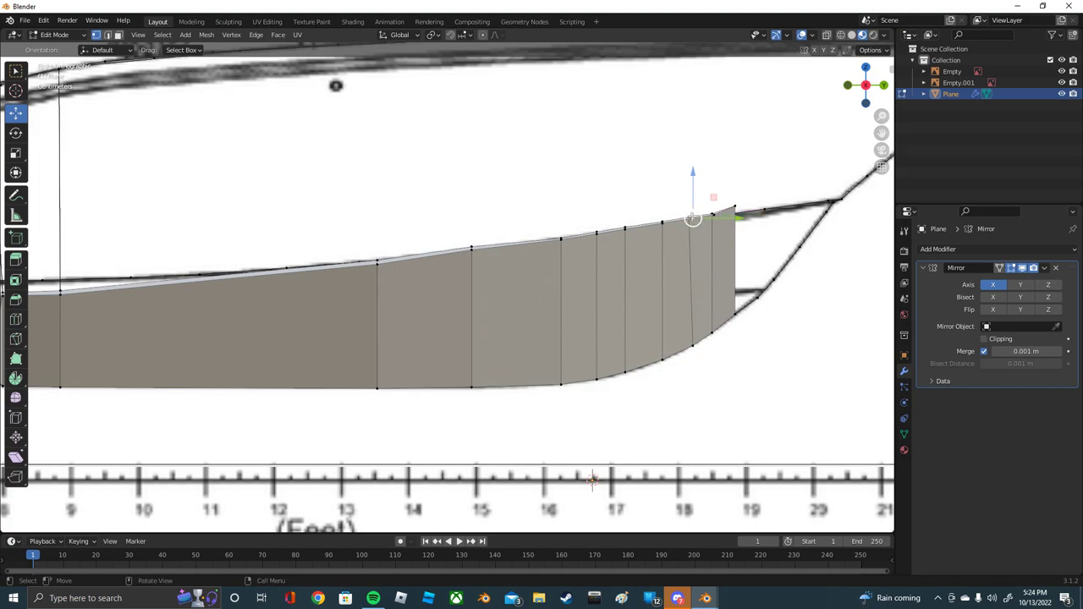
mouse_move(691, 217)
left_mouse_down()
mouse_move(691, 205)
mouse_move(665, 223)
mouse_move(665, 205)
mouse_move(596, 220)
left_mouse_up()
left_click(662, 221)
left_click(624, 227)
left_click(596, 234)
Step: Fine-tune the remaining top vertices and the end vertex heights to match the sheer line
left_click(690, 221)
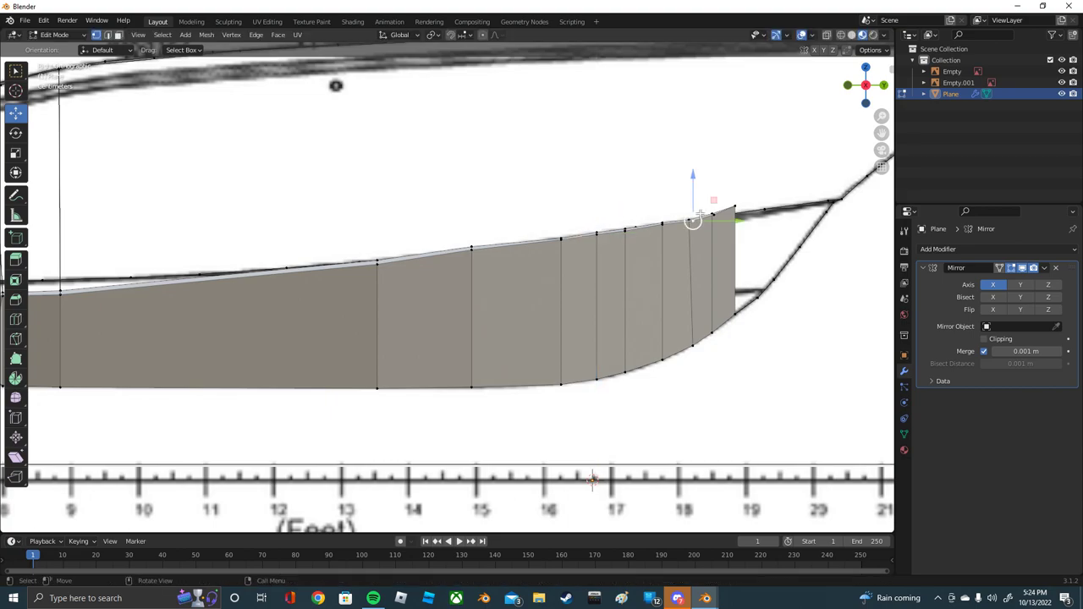
mouse_move(690, 219)
left_mouse_down()
mouse_move(689, 204)
mouse_move(740, 196)
mouse_move(687, 207)
left_mouse_up()
left_click(734, 208)
left_click(713, 214)
left_click(691, 220)
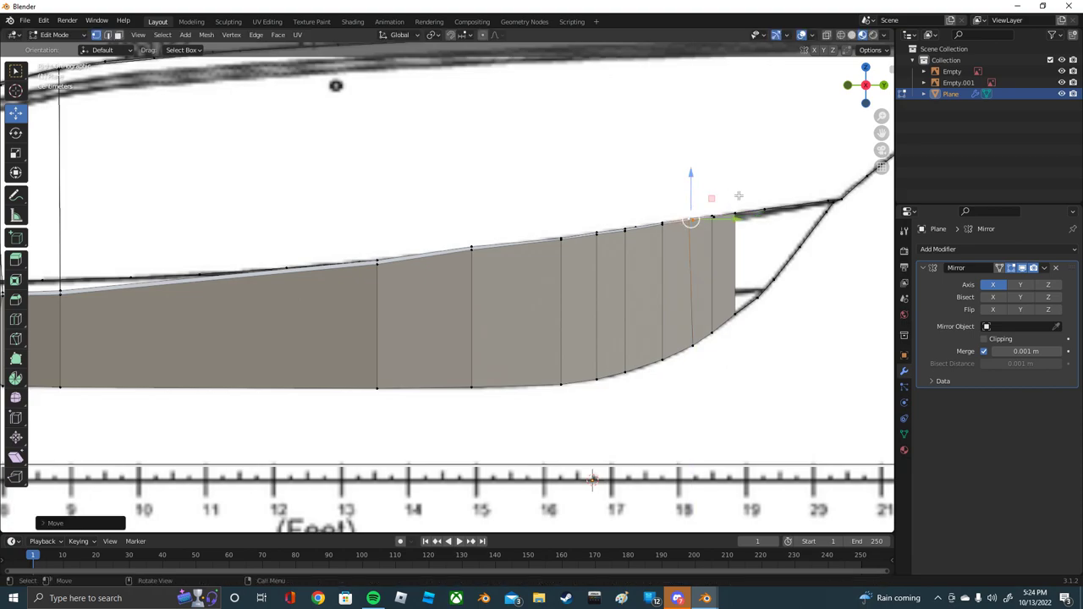
scroll(739, 195, "down", 2)
scroll(620, 223, "up", 2)
left_click(598, 231)
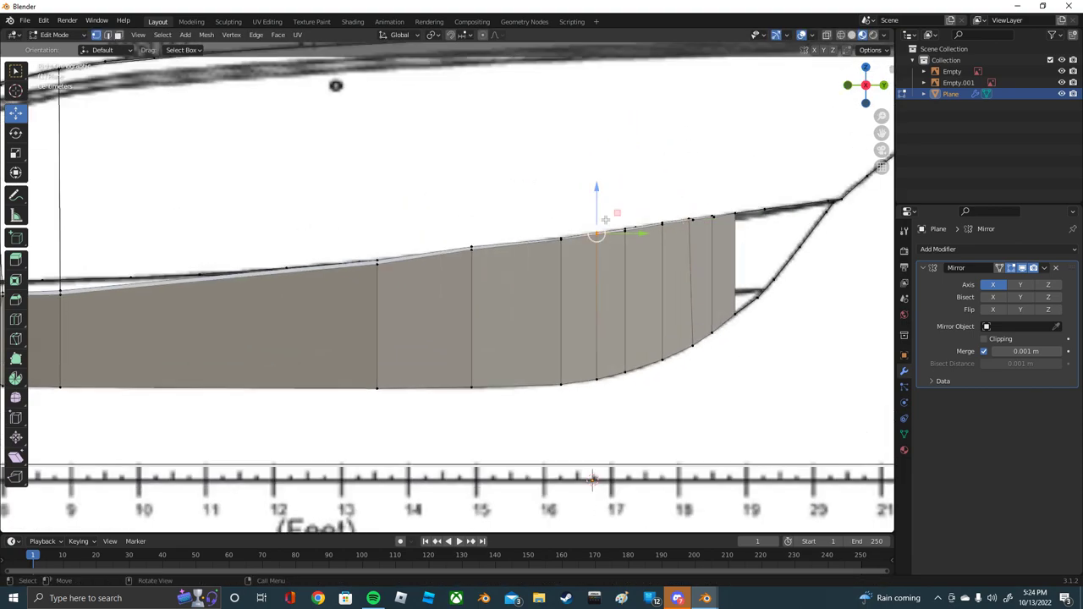
left_click_drag(599, 211, 598, 218)
left_click(598, 218)
Step: In Back view, extrude a new vertex from the hull's top outer corner
mouse_move(598, 218)
middle_mouse_down()
mouse_move(474, 254)
mouse_move(525, 197)
middle_mouse_up()
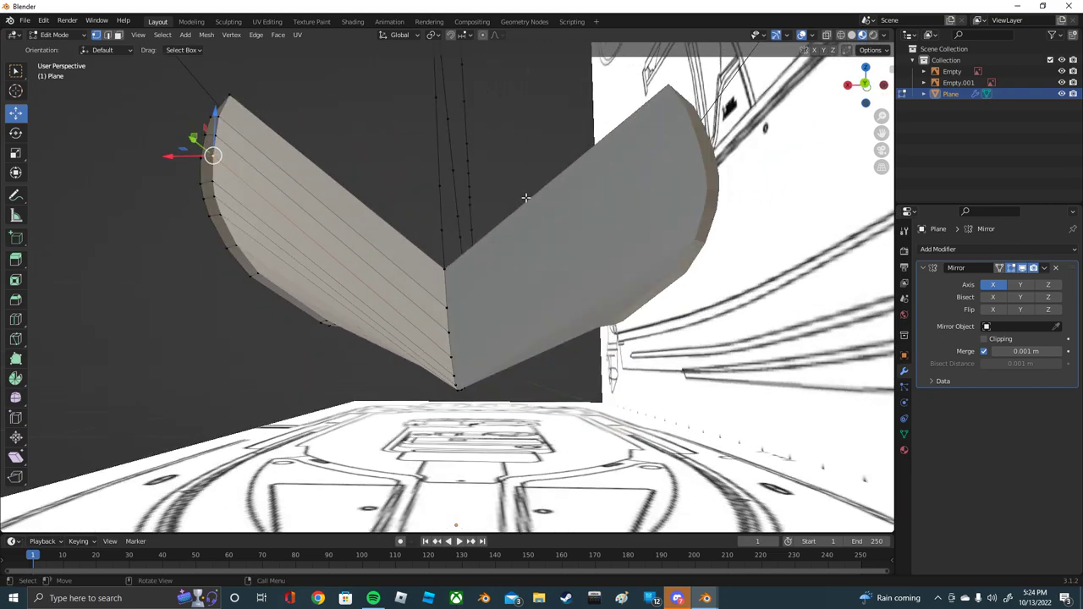
mouse_move(422, 192)
middle_mouse_down()
mouse_move(416, 208)
mouse_move(374, 198)
mouse_move(367, 183)
middle_mouse_up()
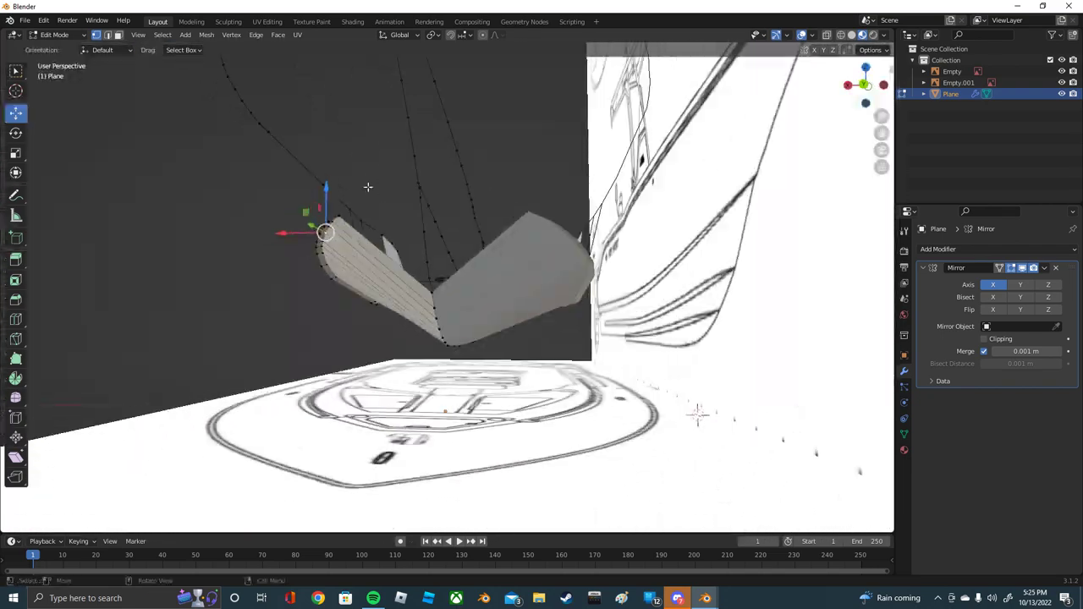
mouse_move(171, 69)
middle_mouse_down()
mouse_move(314, 101)
mouse_move(397, 143)
mouse_move(497, 258)
mouse_move(508, 253)
middle_mouse_up()
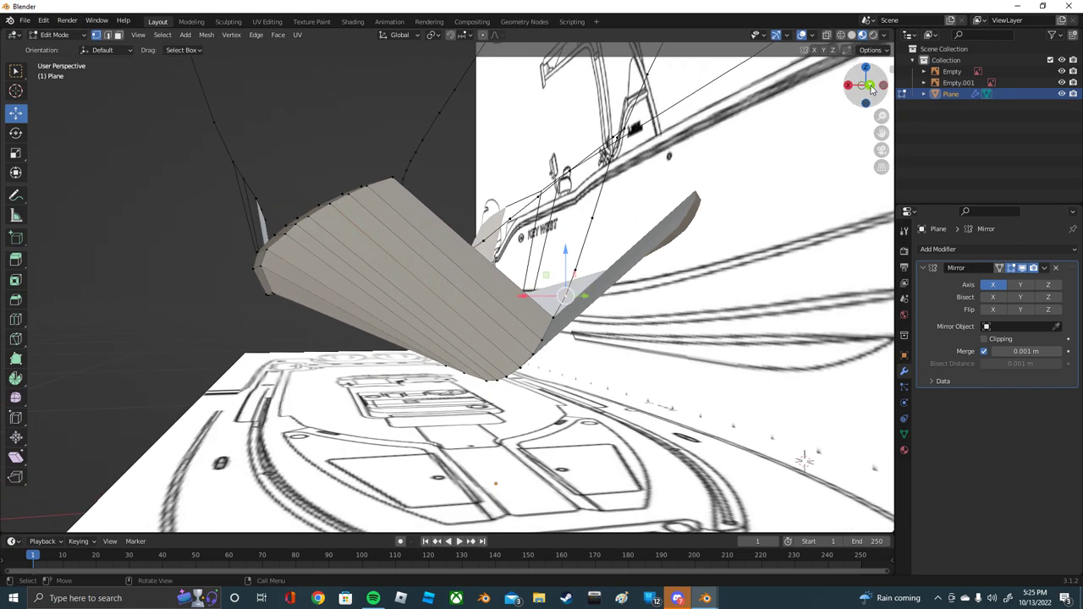
left_click(872, 88)
left_click(489, 257)
left_click(394, 230)
key("e")
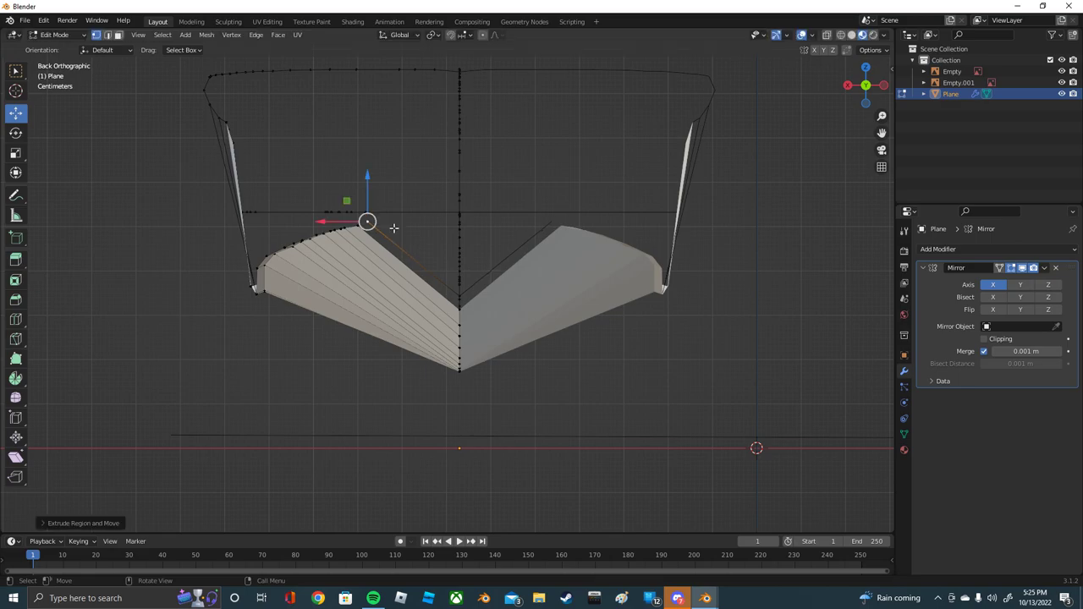
Step: Move the extruded vertex up and inward toward the centreline
scroll(395, 230, "up", 2)
middle_click_drag(353, 228, 367, 232)
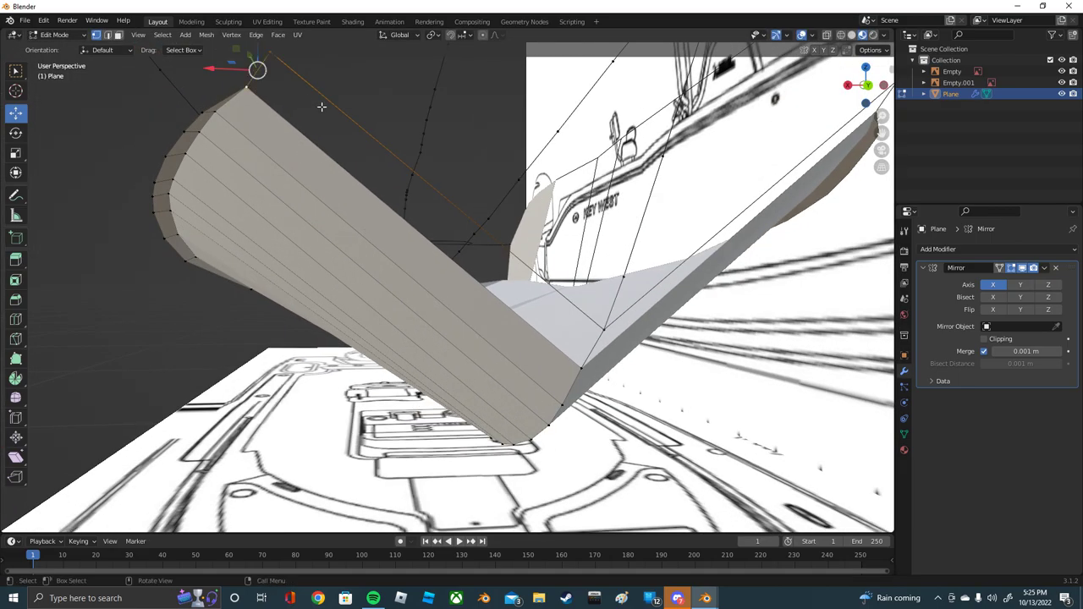
middle_click_drag(324, 109, 330, 113)
left_click_drag(320, 129, 330, 121)
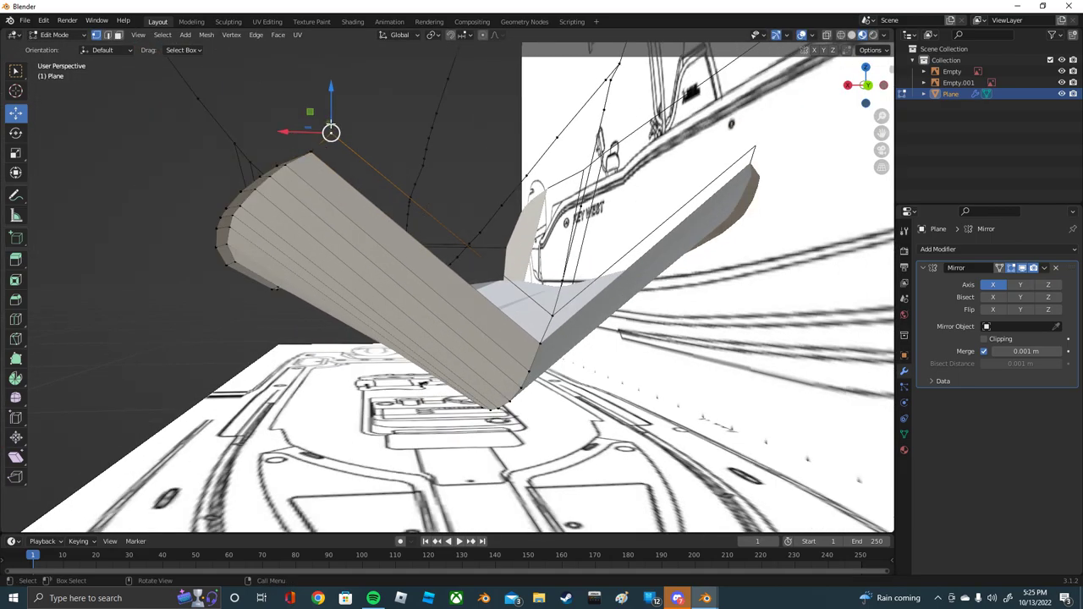
middle_click_drag(330, 121, 501, 122)
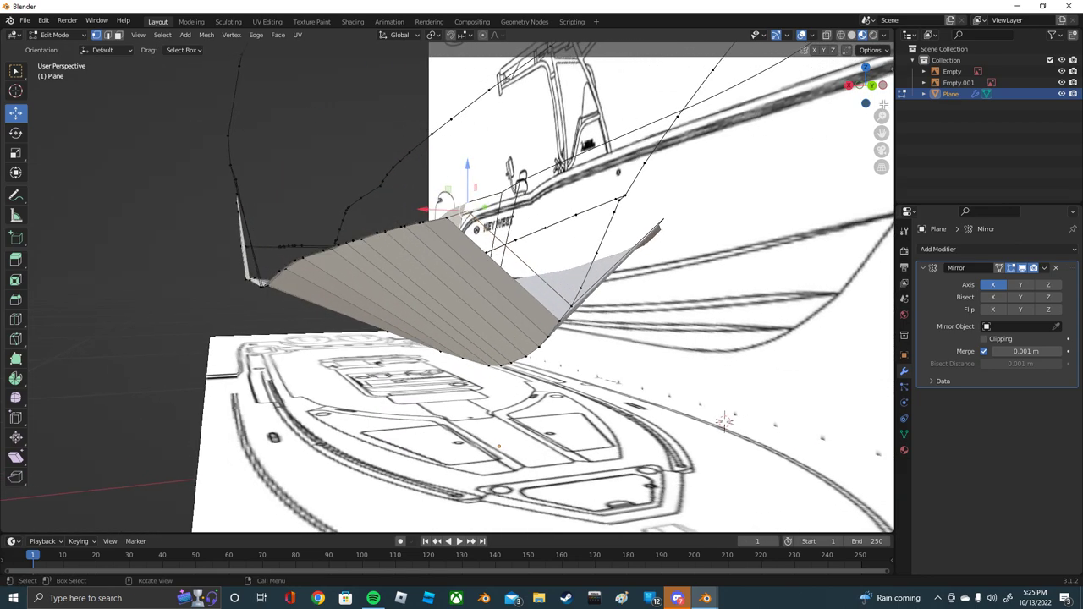
left_click(872, 85)
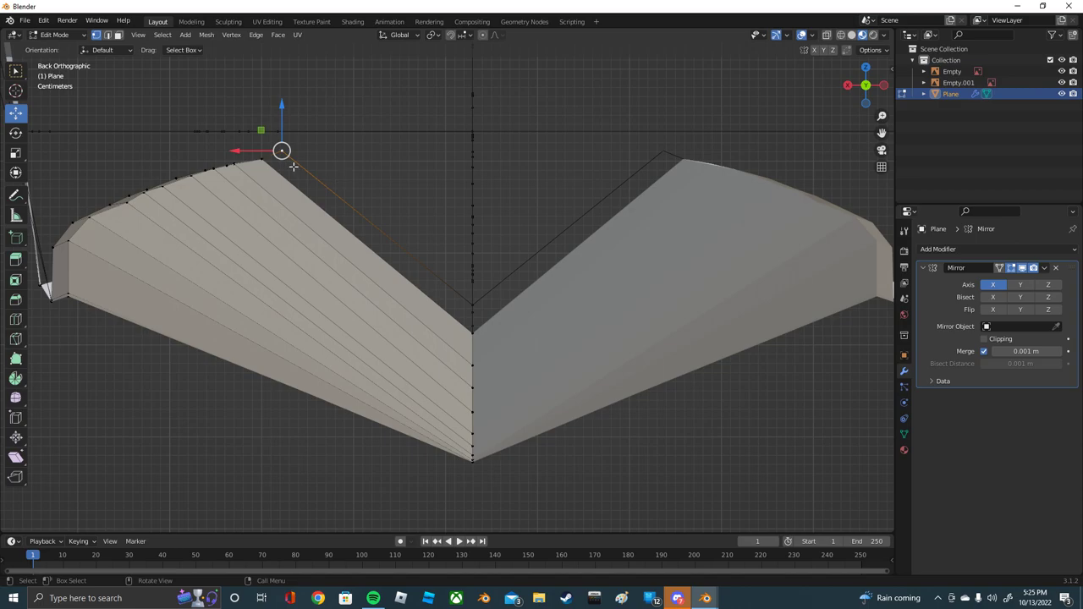
left_click_drag(287, 128, 285, 138)
middle_click_drag(286, 138, 318, 144)
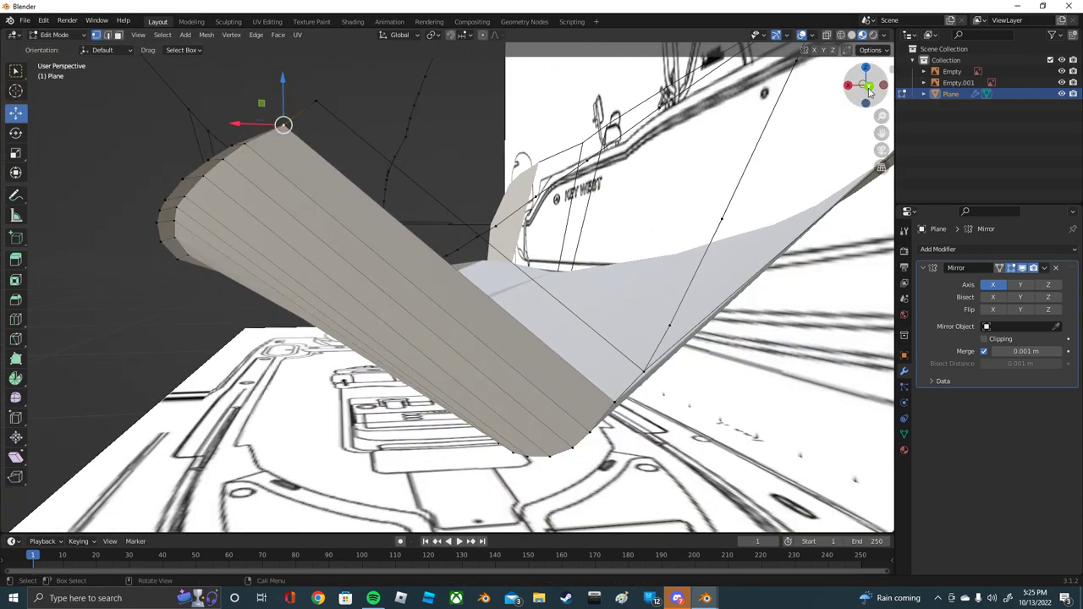
left_click(869, 83)
key("g")
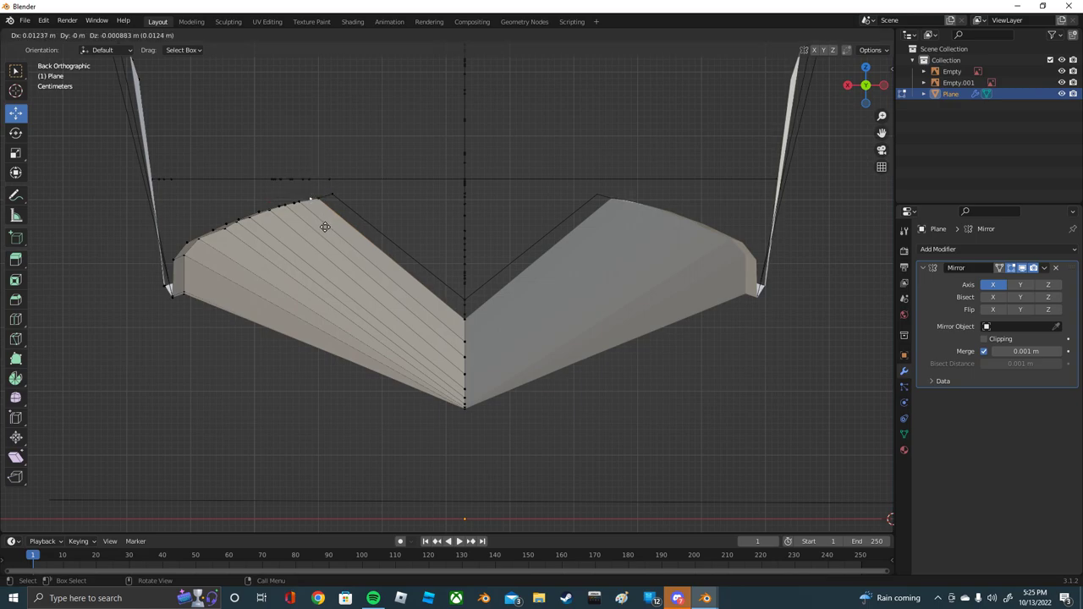
left_click(325, 227)
Step: Raise the new vertex to the deck line and settle its position in Back view
middle_click_drag(325, 226, 252, 140)
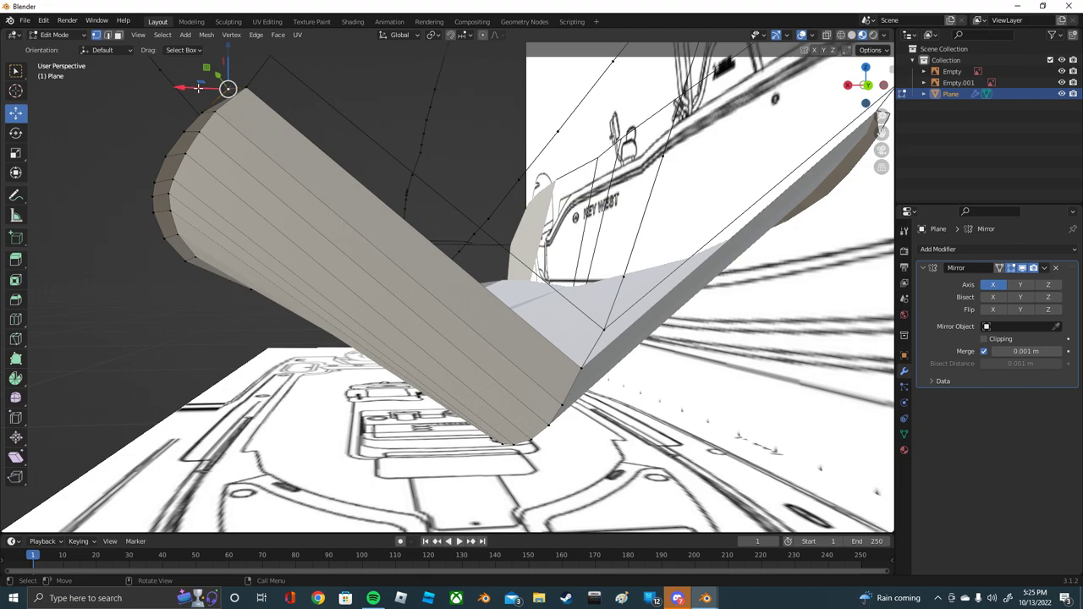
left_click_drag(227, 88, 270, 56)
middle_click_drag(270, 57, 396, 95)
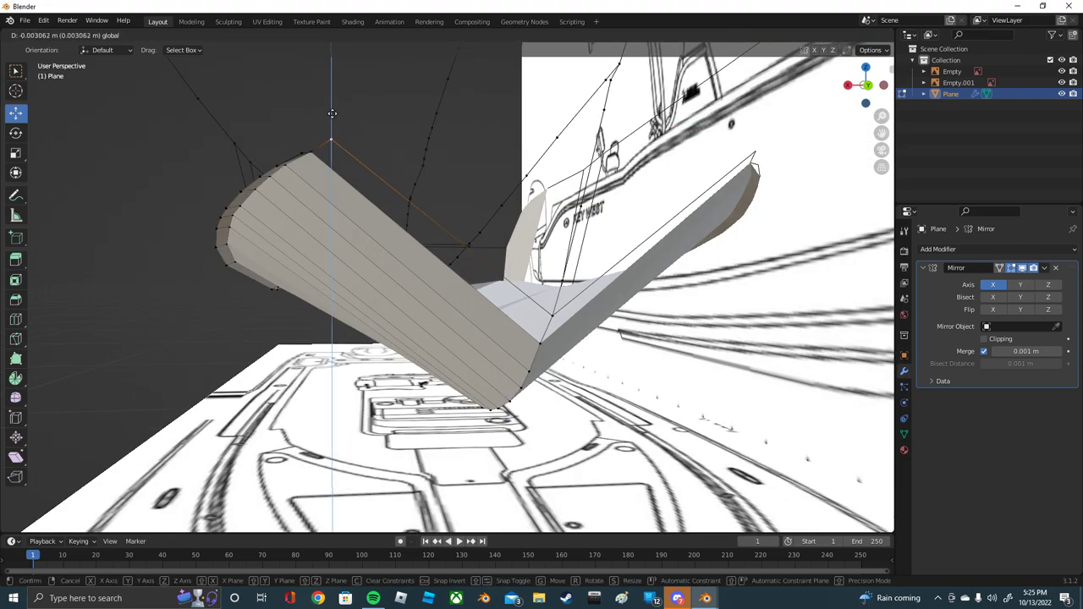
left_click_drag(339, 109, 340, 126)
middle_click_drag(340, 127, 412, 121)
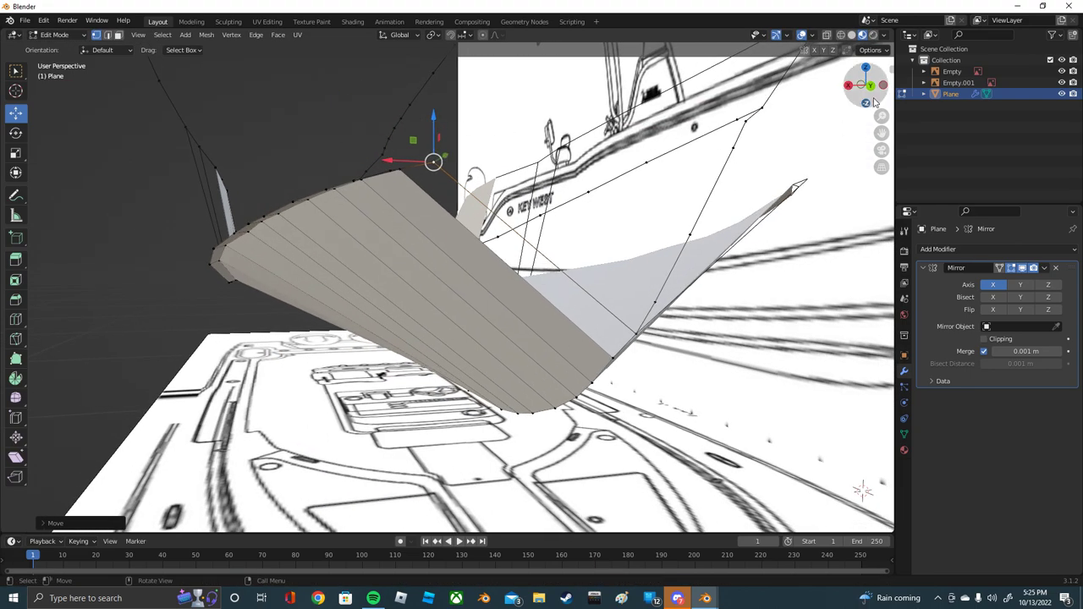
left_click(870, 85)
key("g")
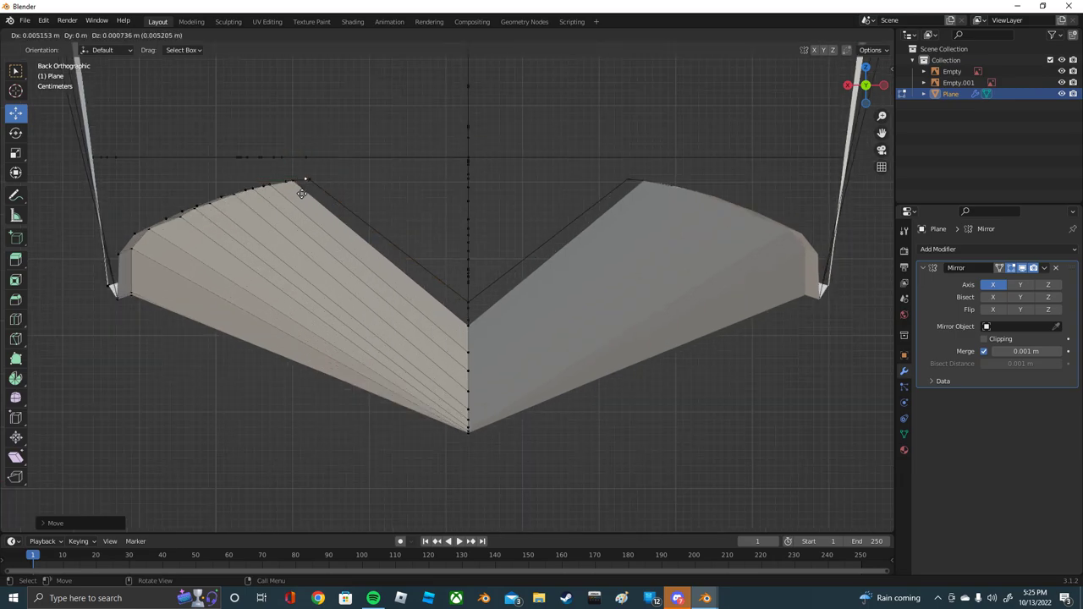
left_click(299, 195)
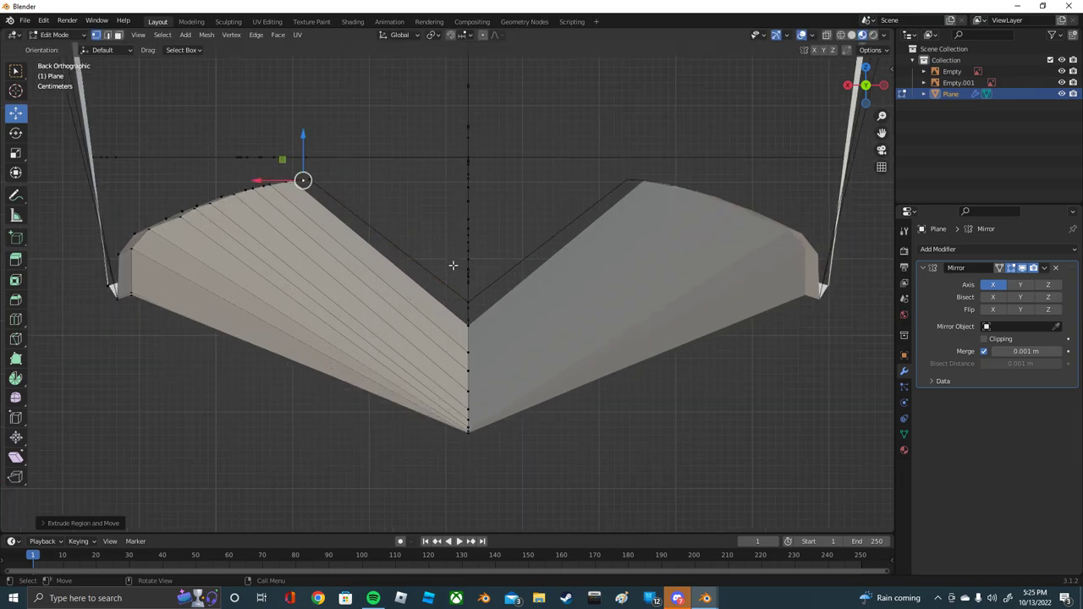
Step: Extend the deck edge with further vertices stepping toward the centreline
middle_click_drag(453, 266, 774, 282)
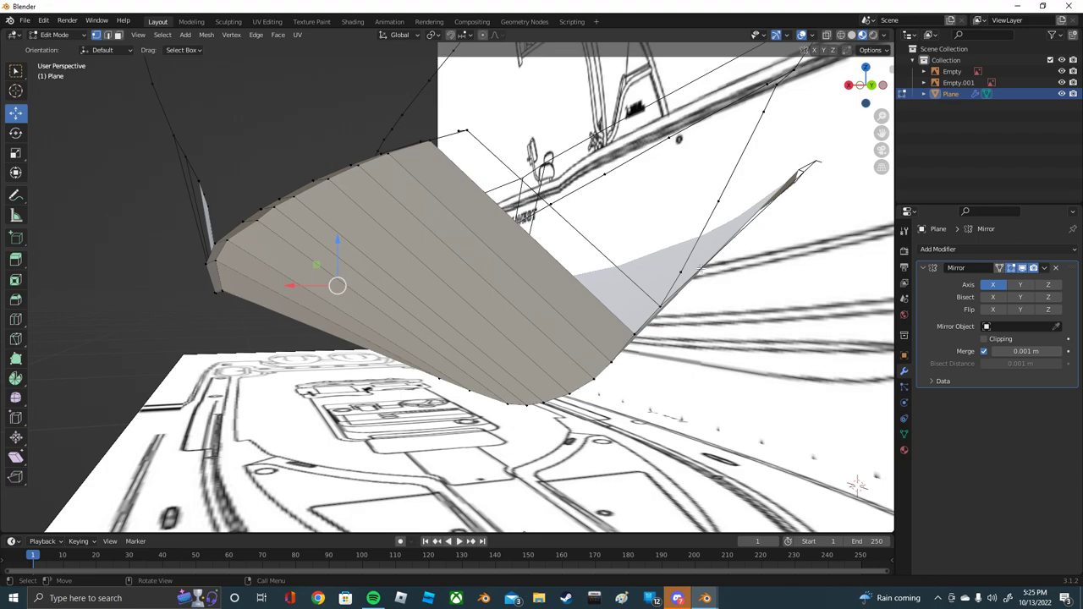
left_click(871, 86)
key("g")
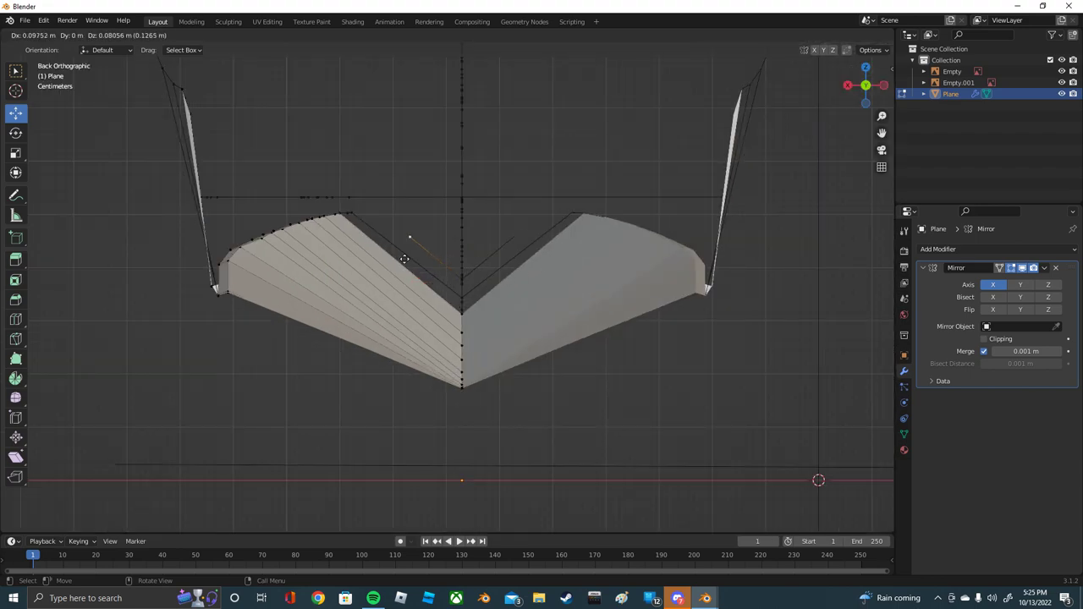
left_click(362, 236)
key("g")
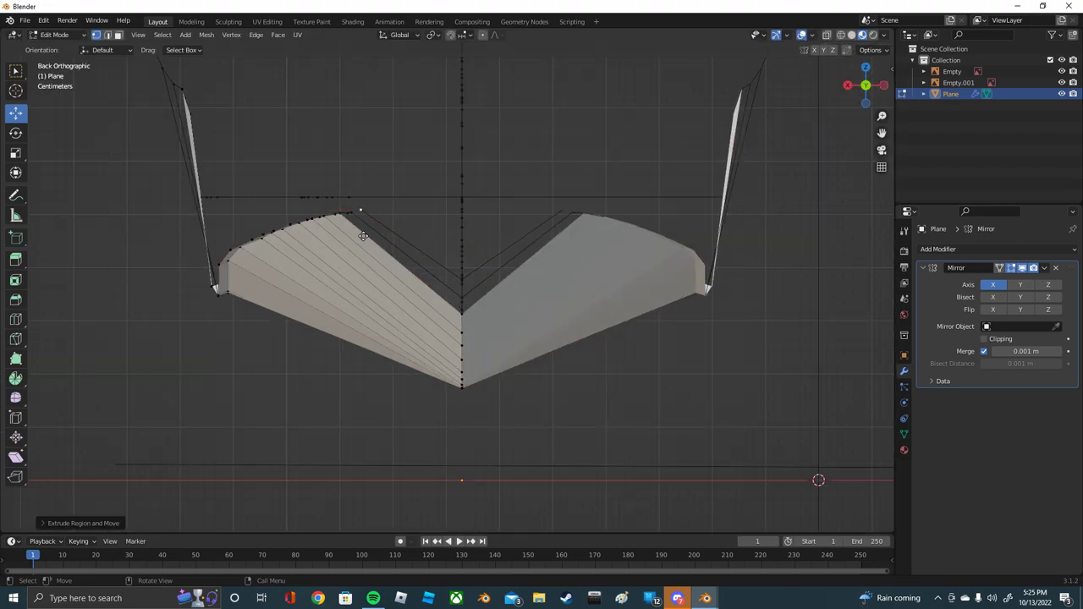
left_click(340, 222)
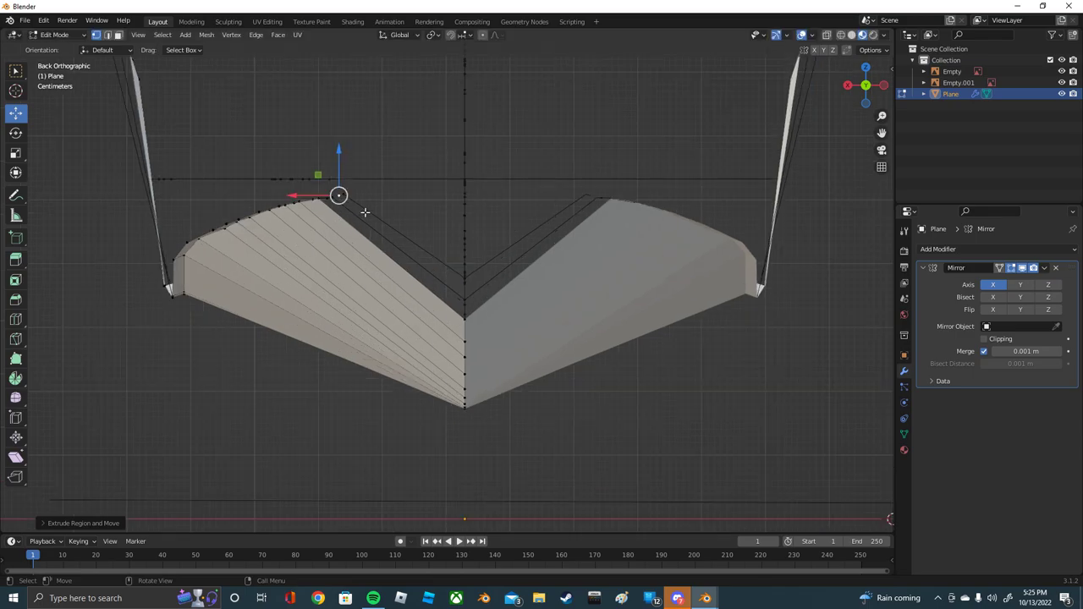
middle_click_drag(340, 222, 302, 248)
Step: Nudge the stern-corner vertex up, sideways and front-to-back onto the blueprint outline
key("g")
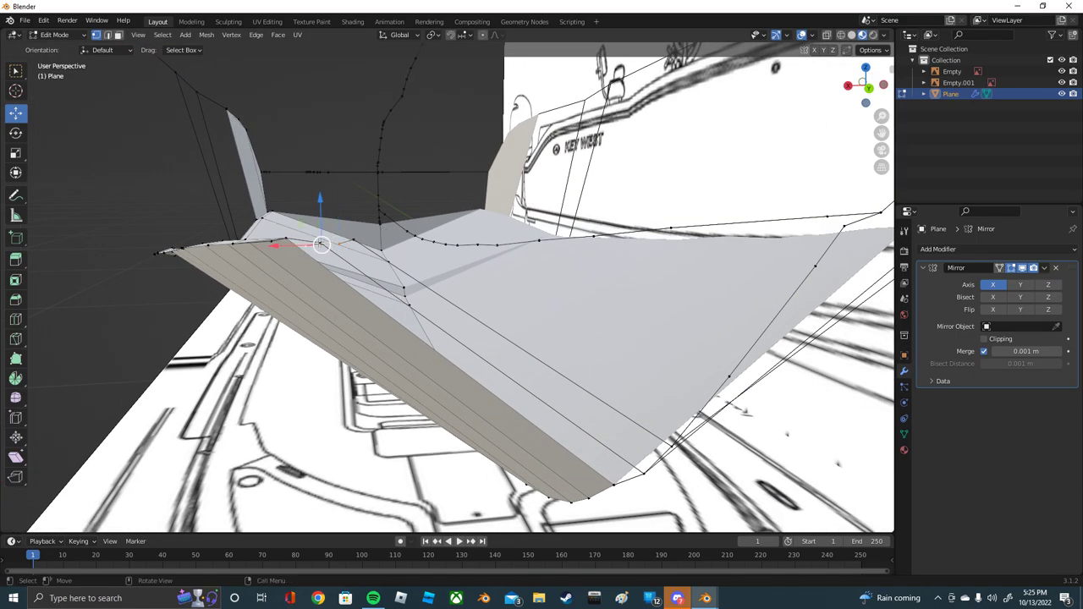
left_click(317, 229)
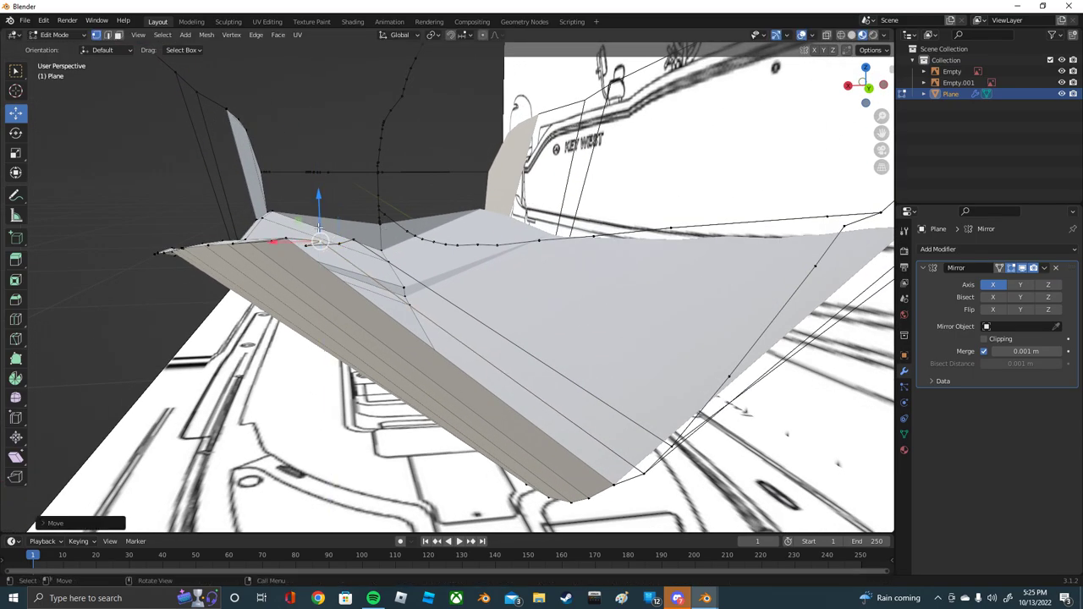
key("g")
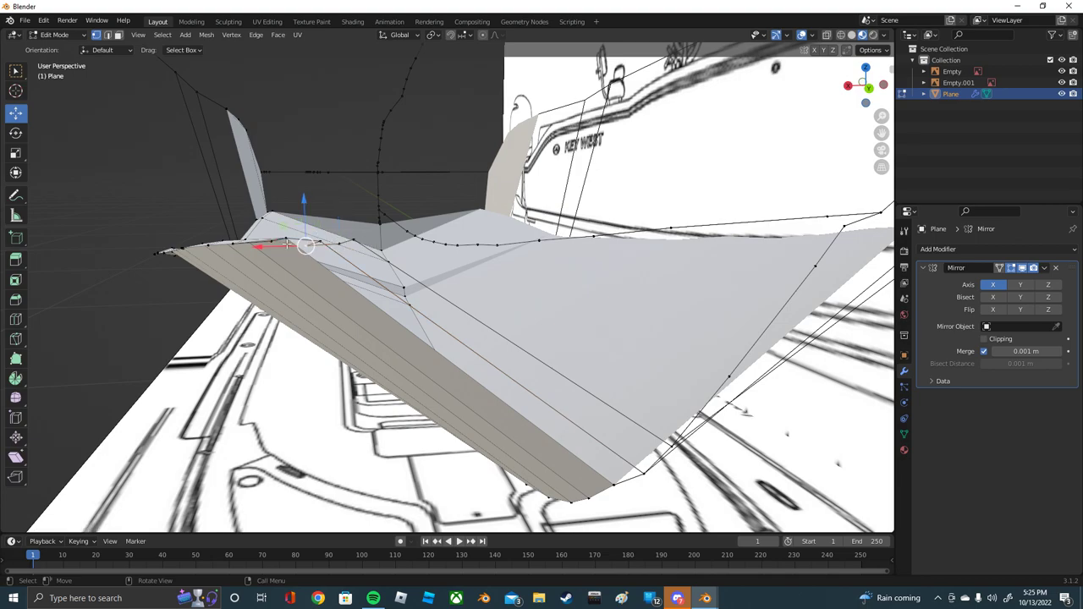
left_click(288, 245)
middle_click_drag(287, 246, 271, 322)
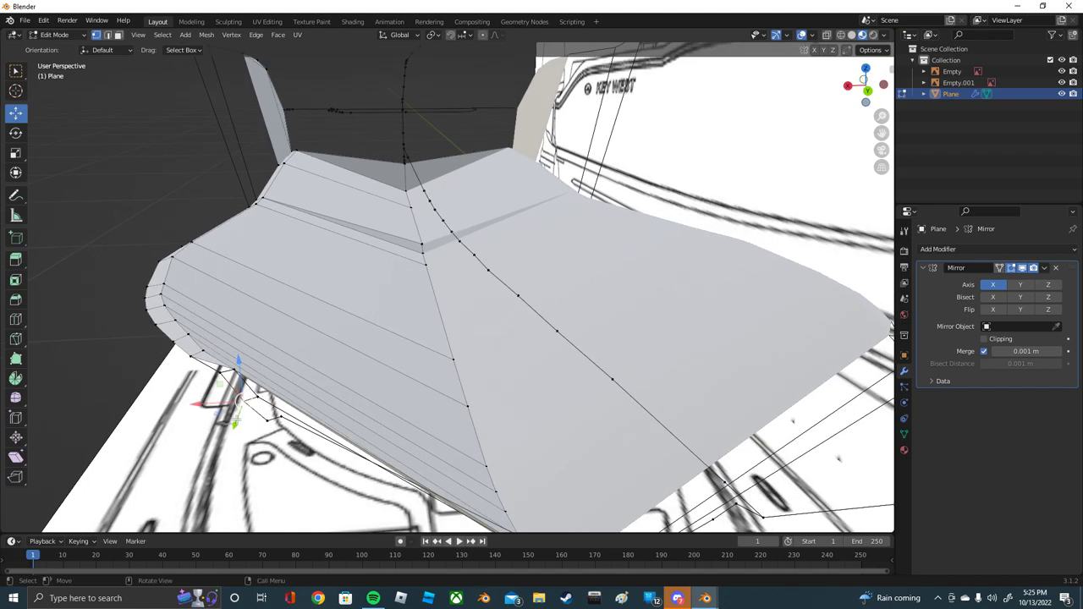
left_click_drag(239, 397, 252, 390)
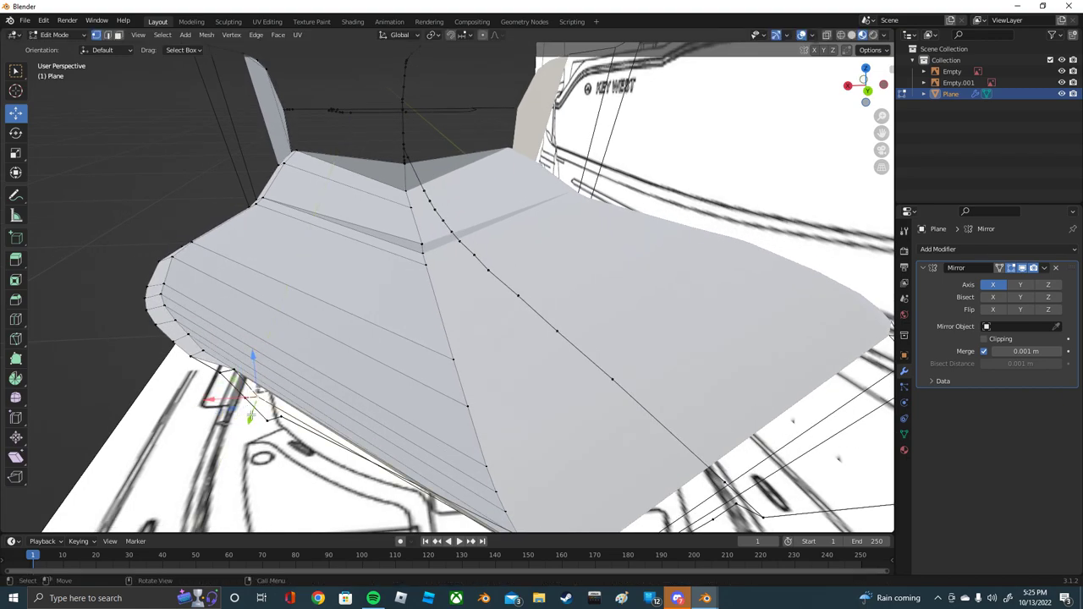
mouse_move(249, 415)
left_mouse_down()
mouse_move(240, 409)
mouse_move(263, 431)
mouse_move(287, 427)
left_mouse_up()
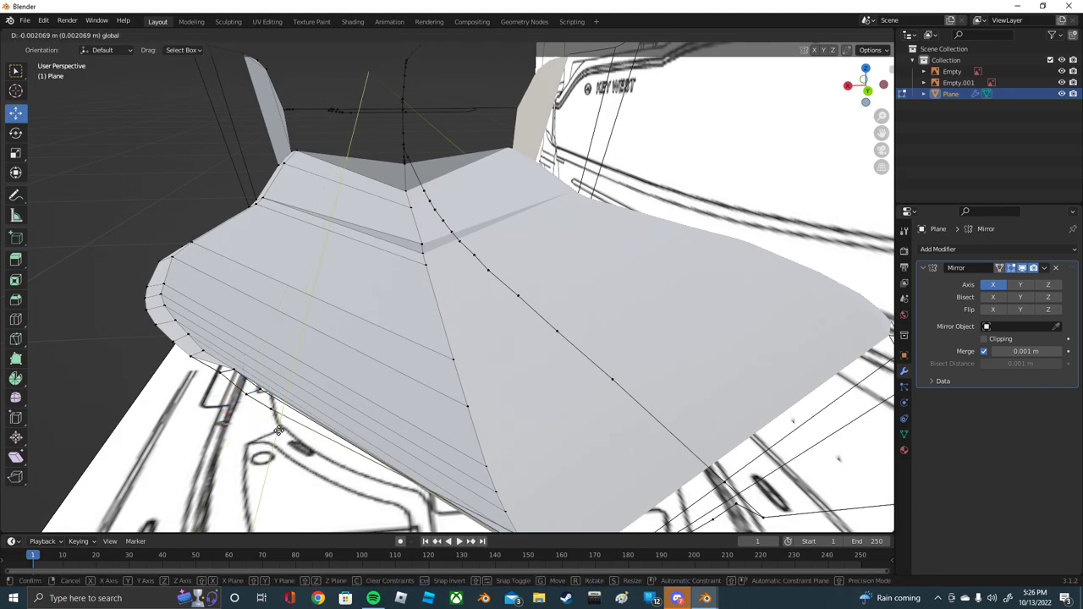
mouse_move(288, 428)
middle_mouse_down()
mouse_move(308, 404)
mouse_move(289, 419)
mouse_move(269, 409)
middle_mouse_up()
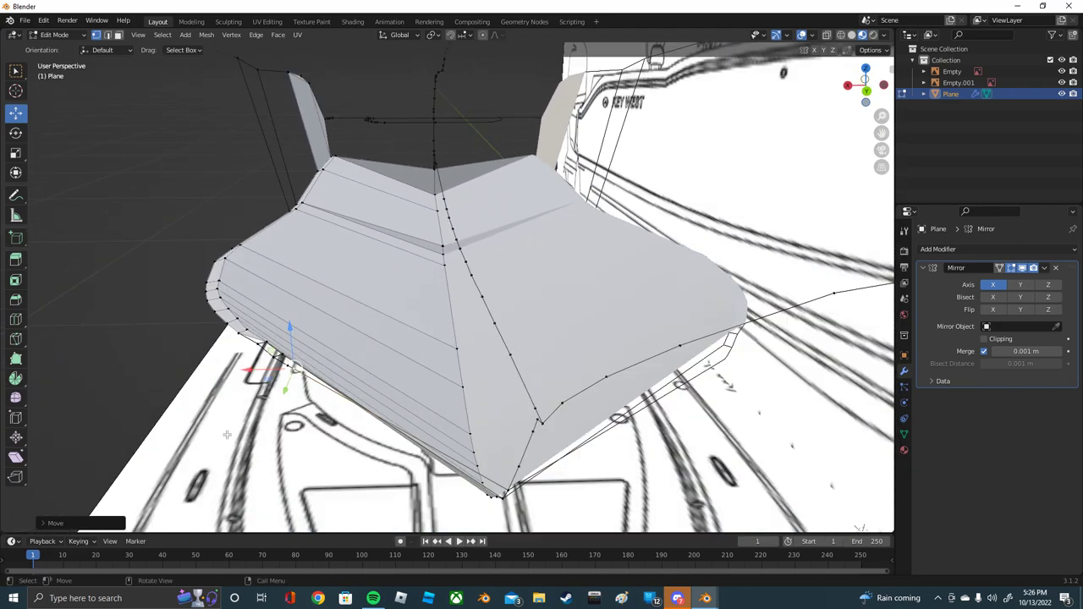
middle_click_drag(200, 434, 241, 378)
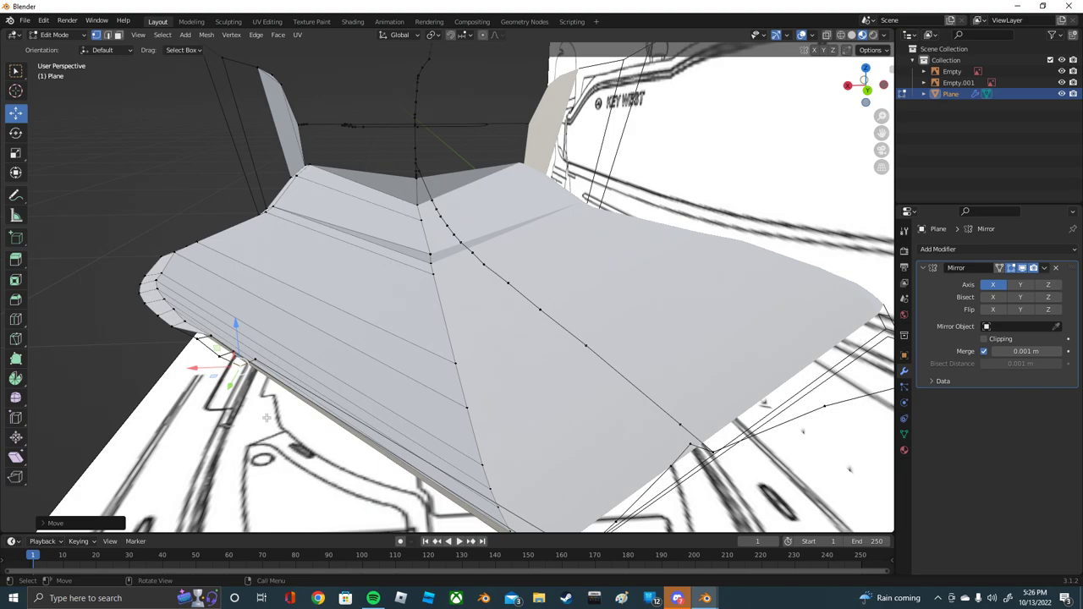
Step: Shift a stern-corner vertex slightly down and outward
left_click(196, 337)
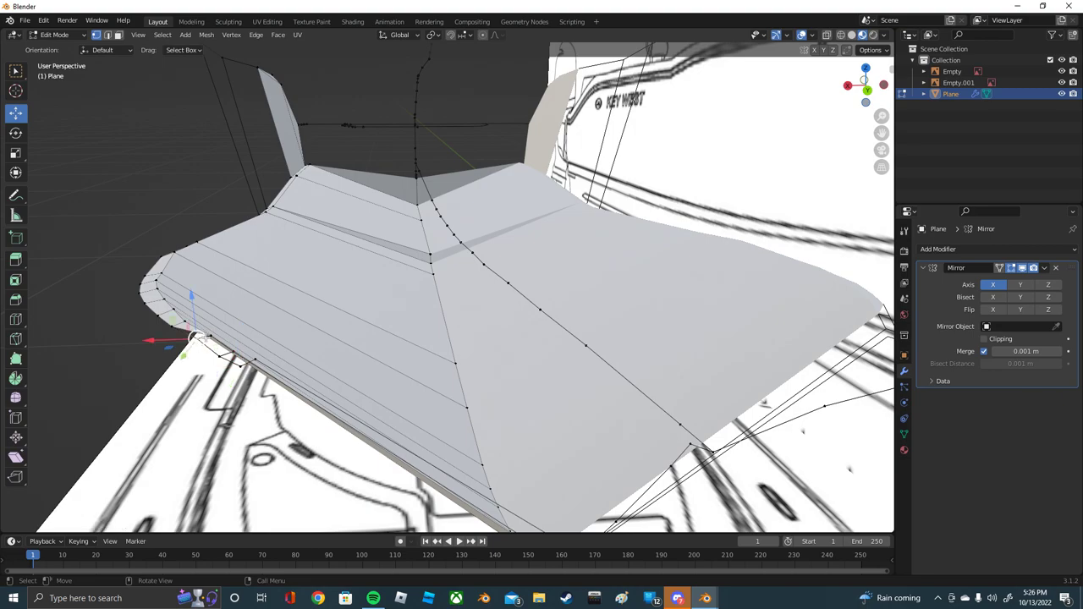
left_click_drag(195, 337, 206, 366)
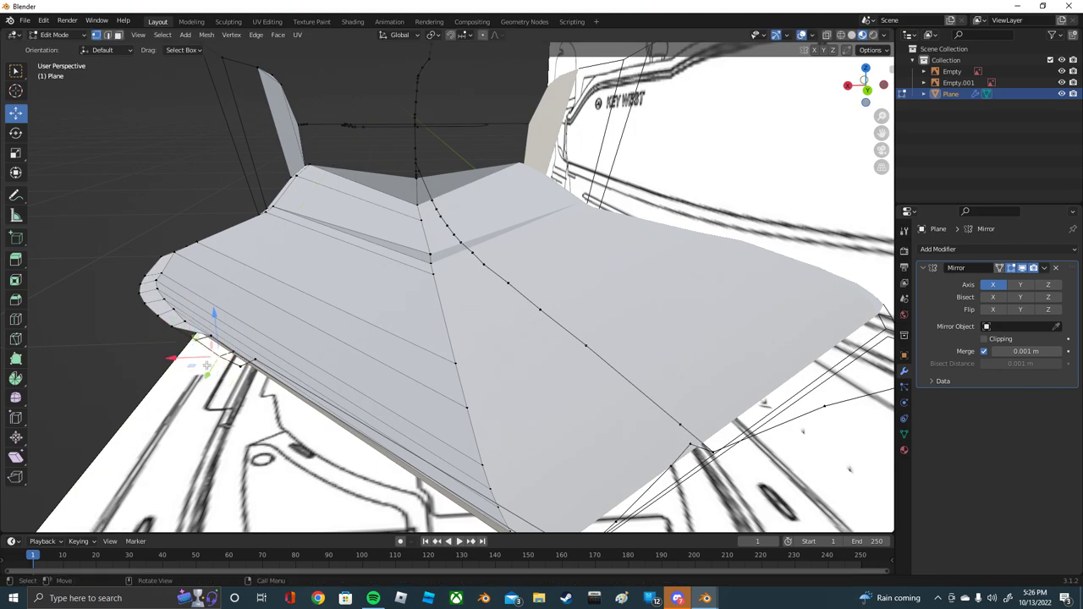
middle_click_drag(234, 369, 351, 335)
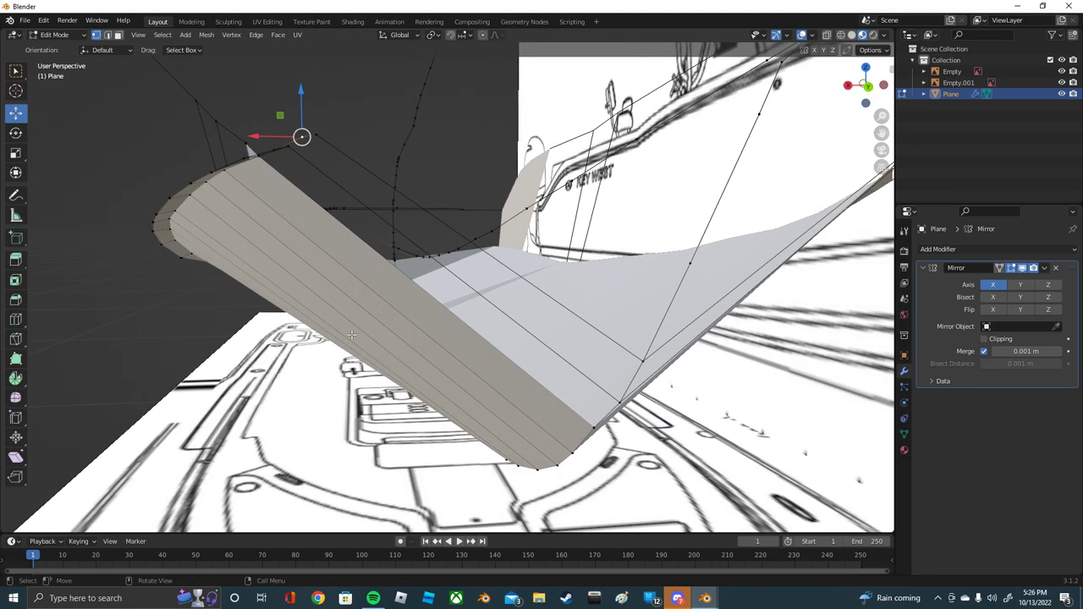
Step: From the hull side's outer top vertex, place two vertices along the deck line toward the centreline
left_click(689, 263)
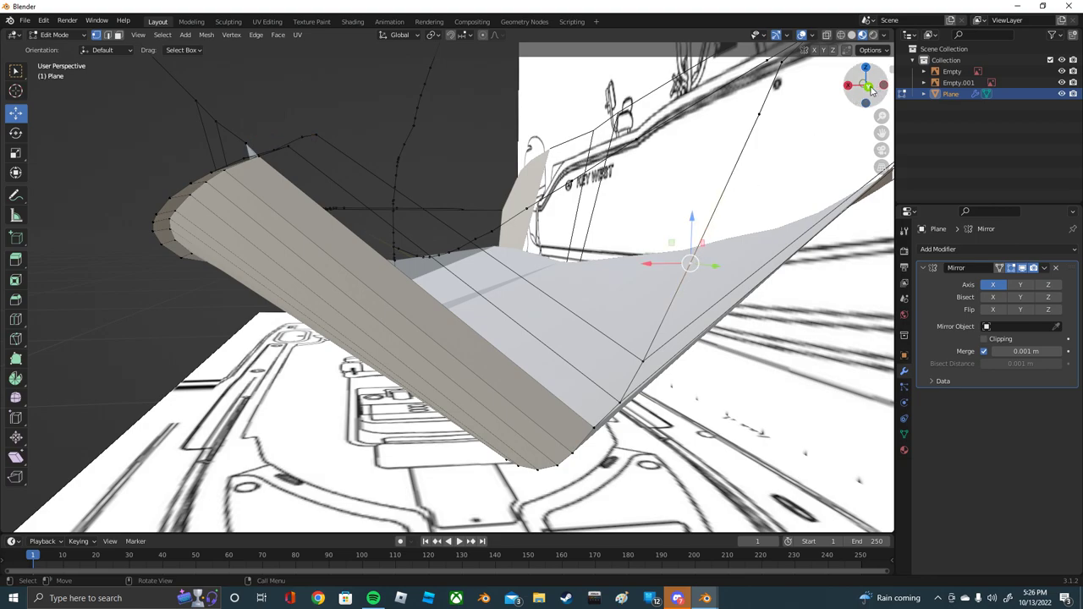
left_click(869, 87)
key("g")
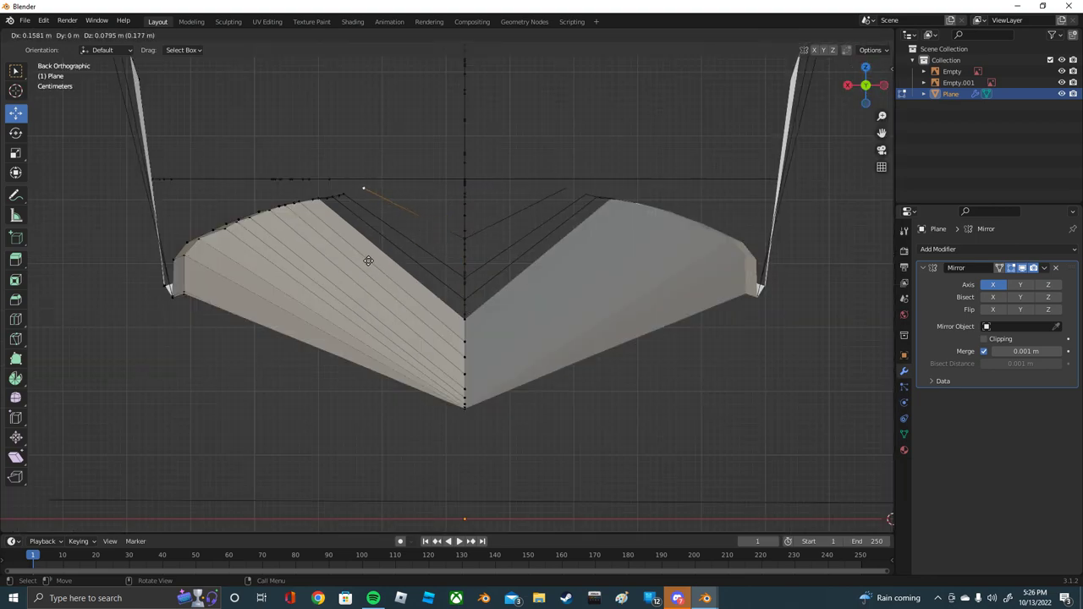
left_click(371, 260)
mouse_move(467, 224)
middle_mouse_down()
mouse_move(808, 469)
mouse_move(723, 176)
middle_mouse_up()
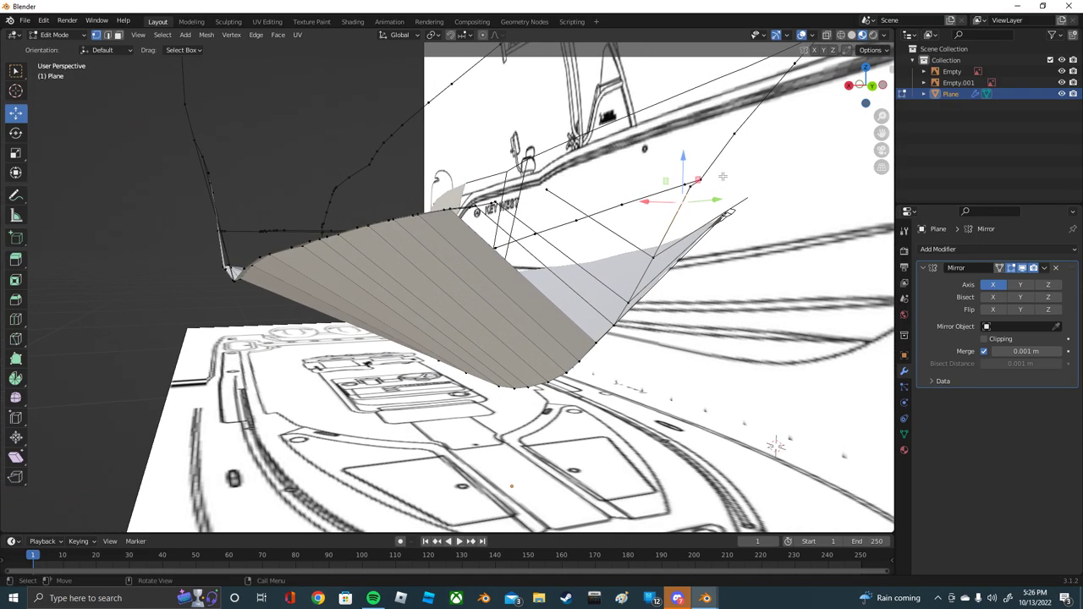
left_click(872, 85)
key("g")
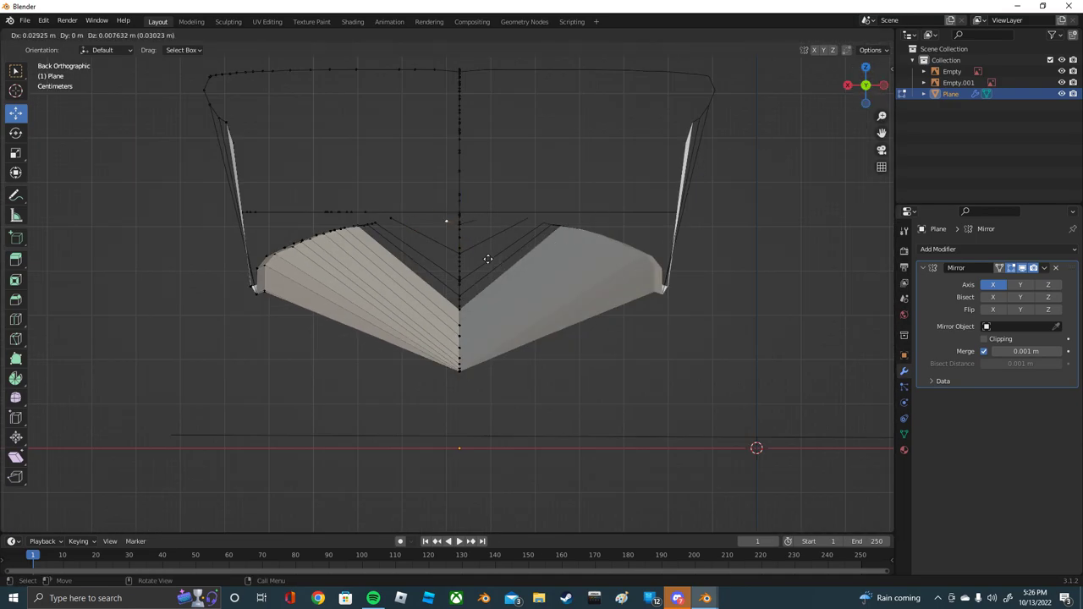
left_click(466, 247)
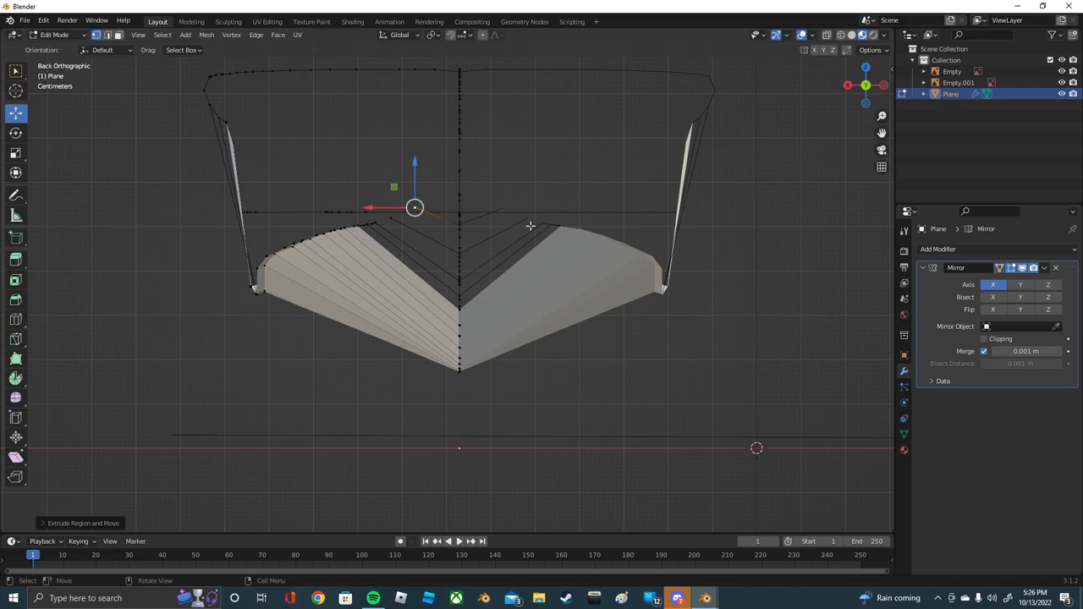
Step: Add another joined deck vertex and position it toward the centreline in Back view
middle_click_drag(531, 225, 805, 190)
right_click(741, 194, "ctrl")
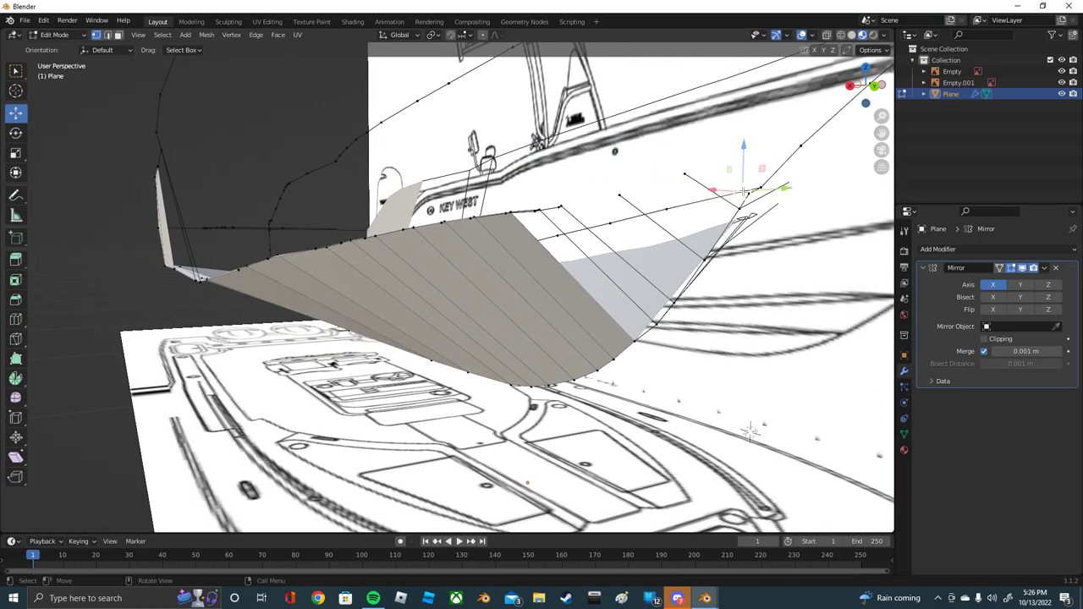
left_click(881, 89)
key("g")
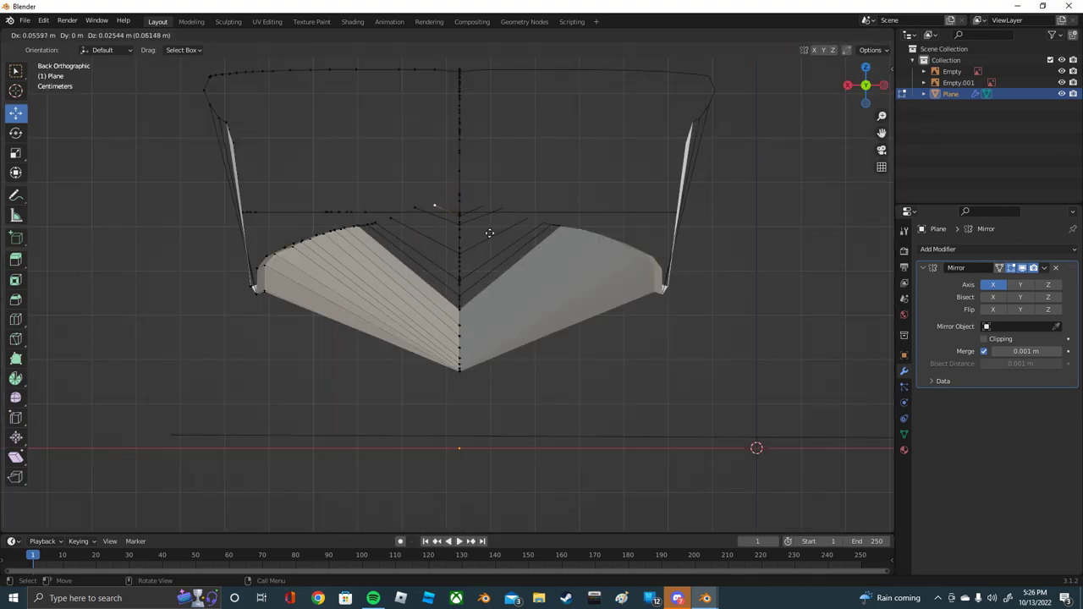
left_click(489, 233)
middle_click_drag(525, 227, 602, 367)
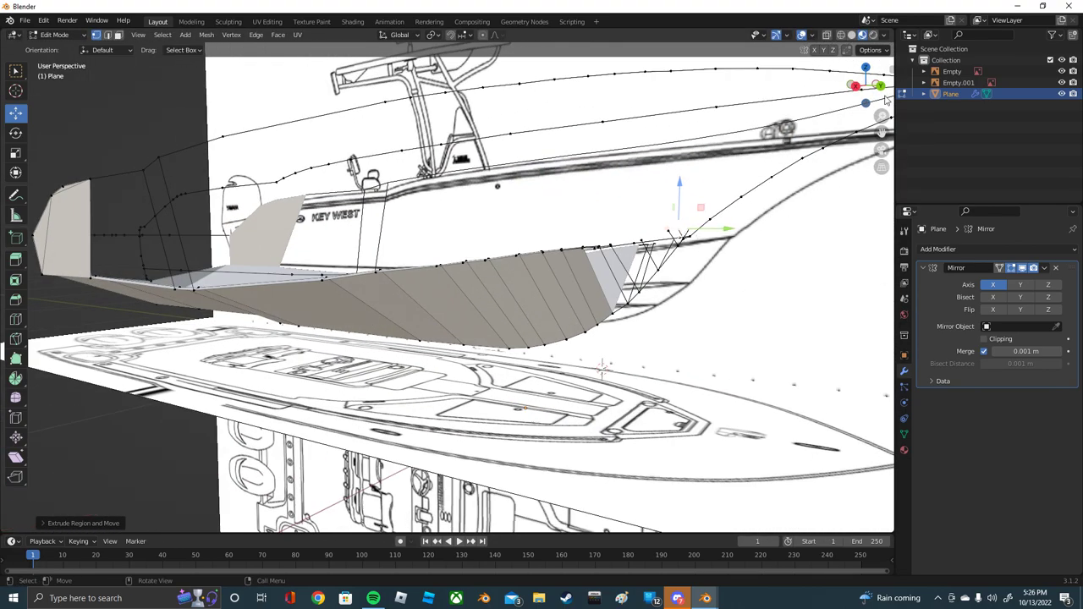
Step: In side view, lower the bow-end vertex along Z about 0.011 m onto the blueprint line
left_click(881, 88)
scroll(633, 247, "up", 5)
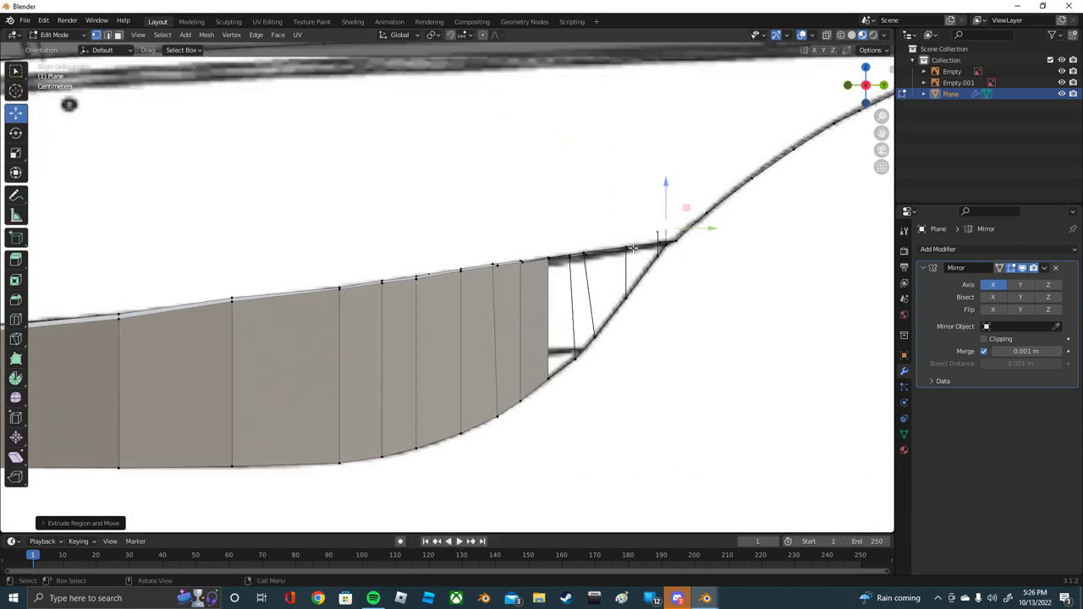
key("e")
key("z")
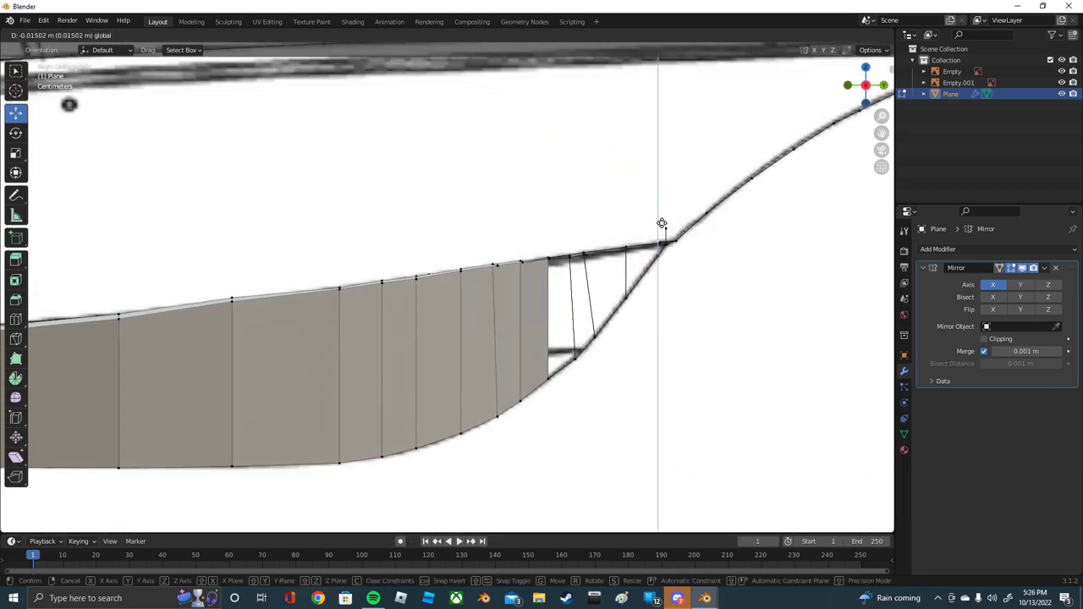
left_click(663, 226)
left_click_drag(665, 215, 667, 226)
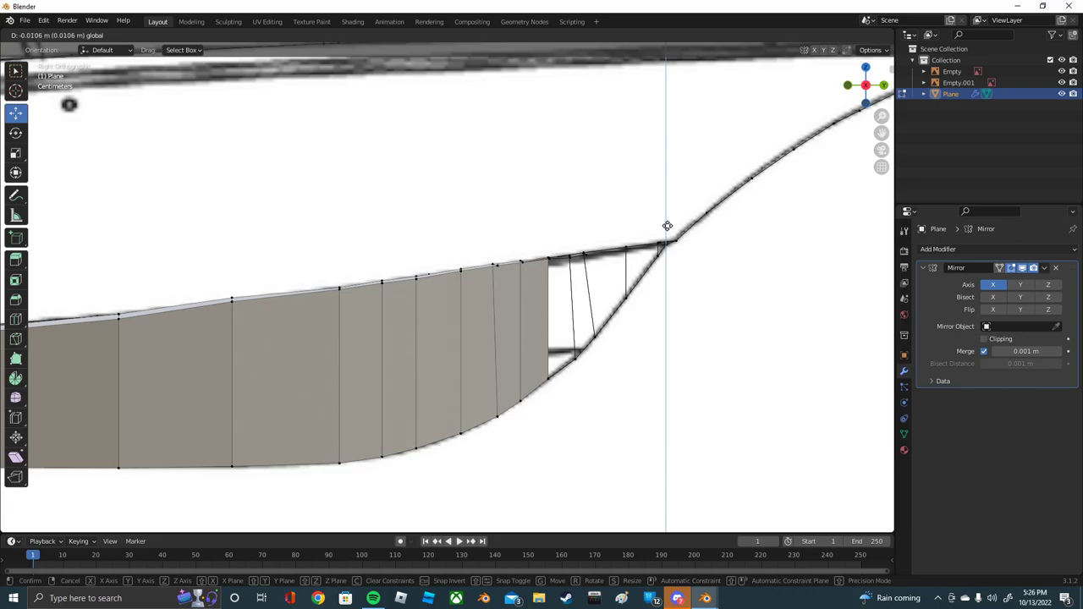
left_click(669, 231)
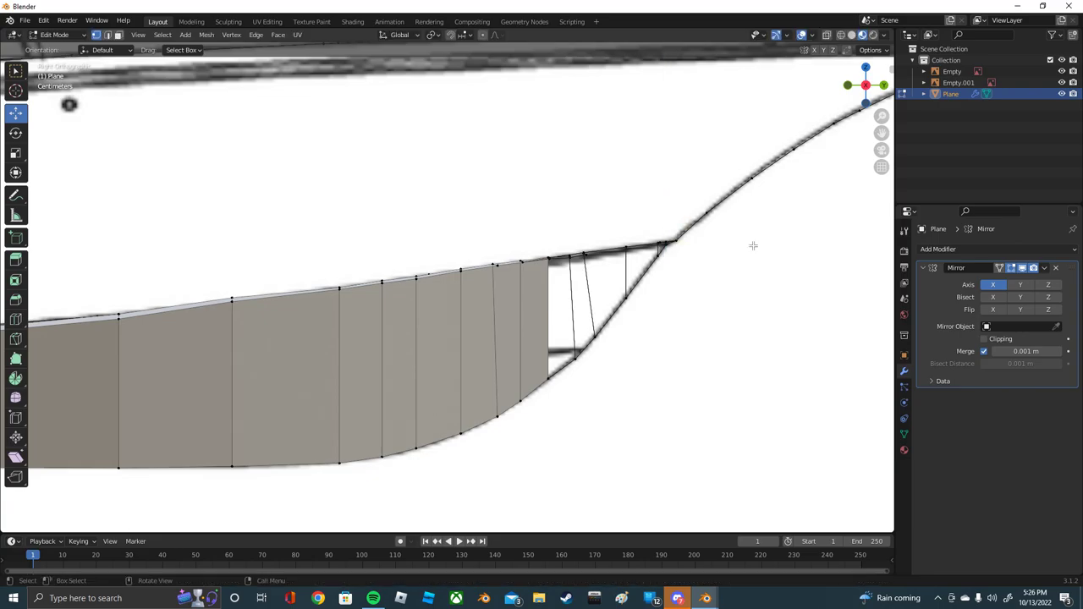
middle_click_drag(754, 242, 388, 279)
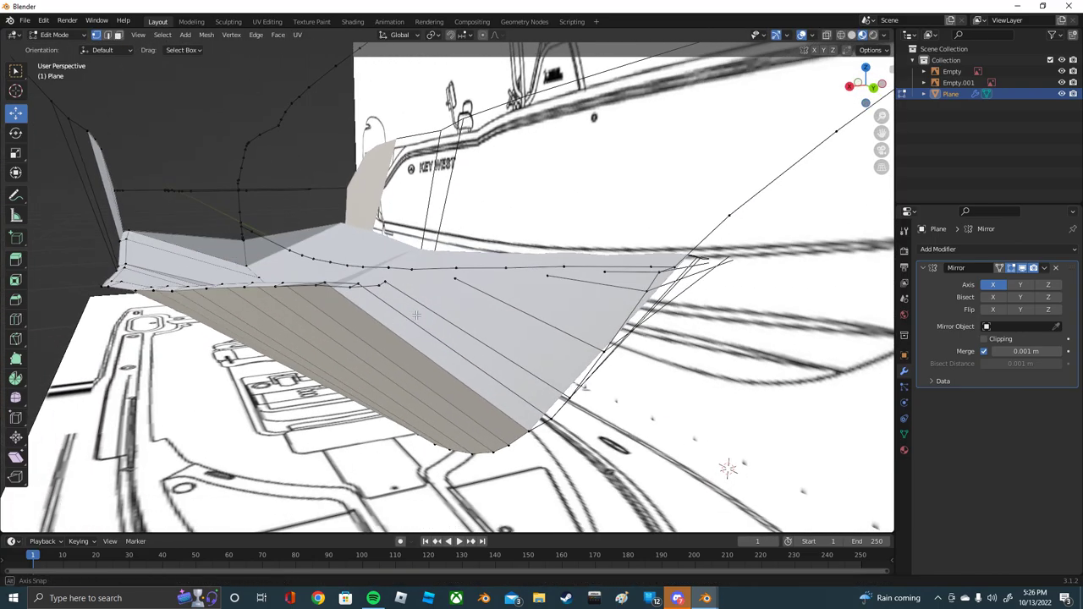
Step: Select a run of vertices along the deck edge
left_click(385, 284)
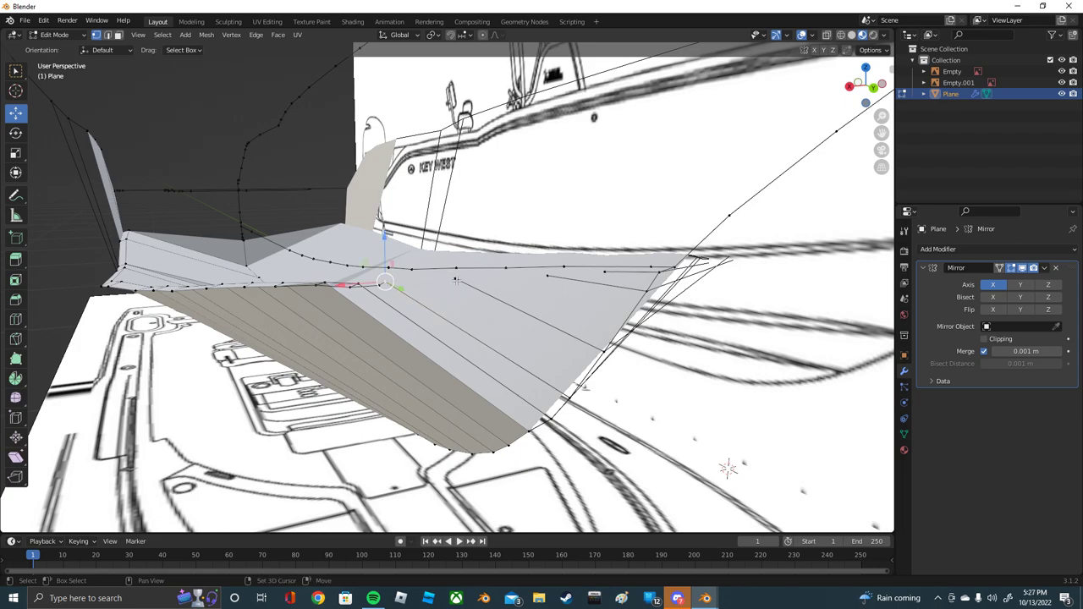
left_click(359, 284, "shift")
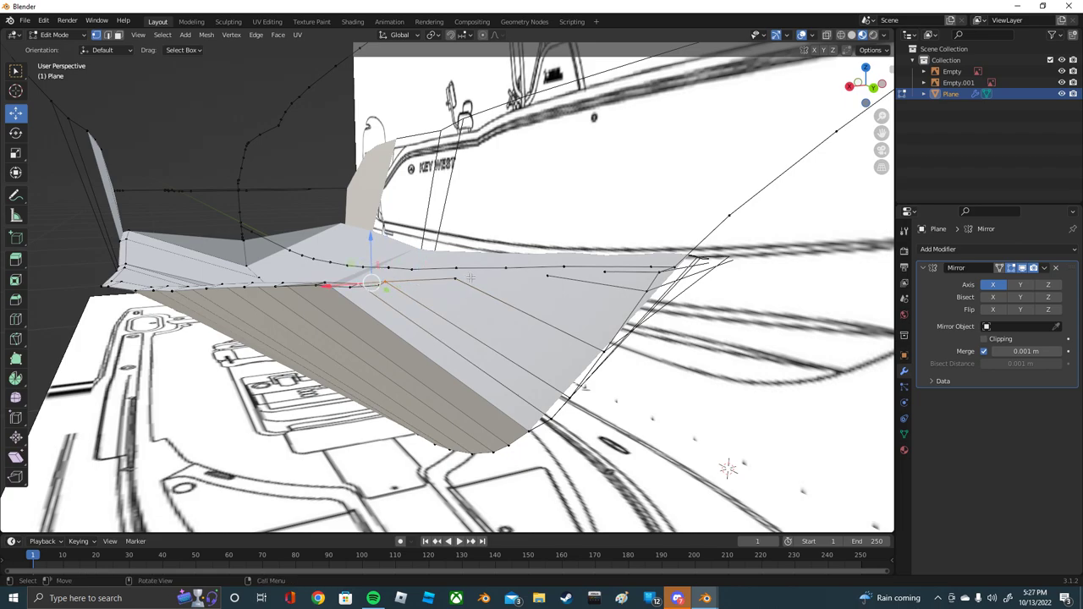
left_click(500, 276)
left_click(559, 279, "shift")
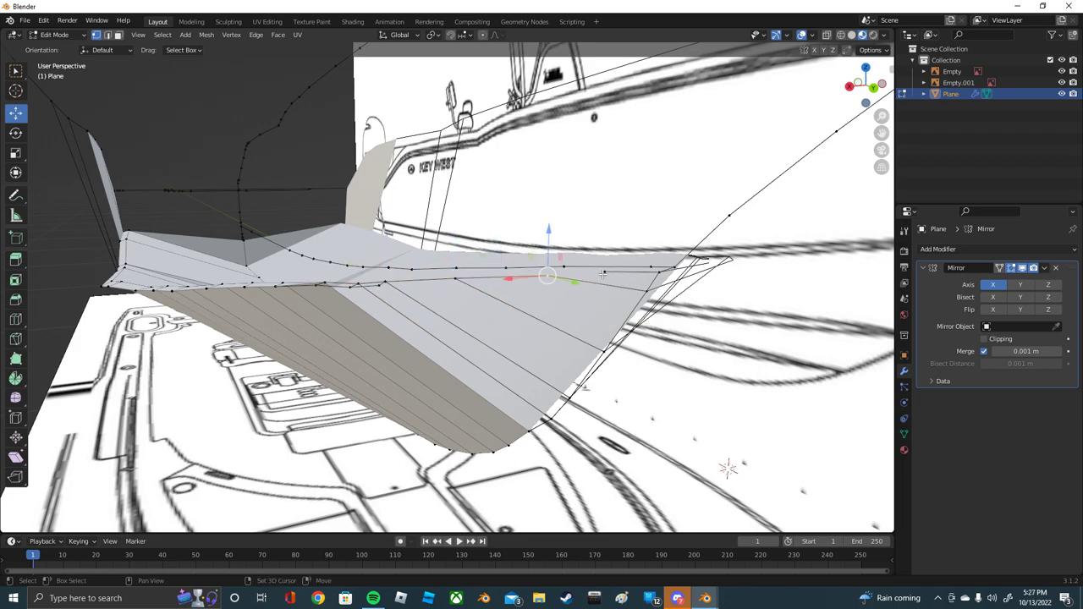
left_click(603, 272, "shift")
middle_click_drag(603, 272, 447, 207)
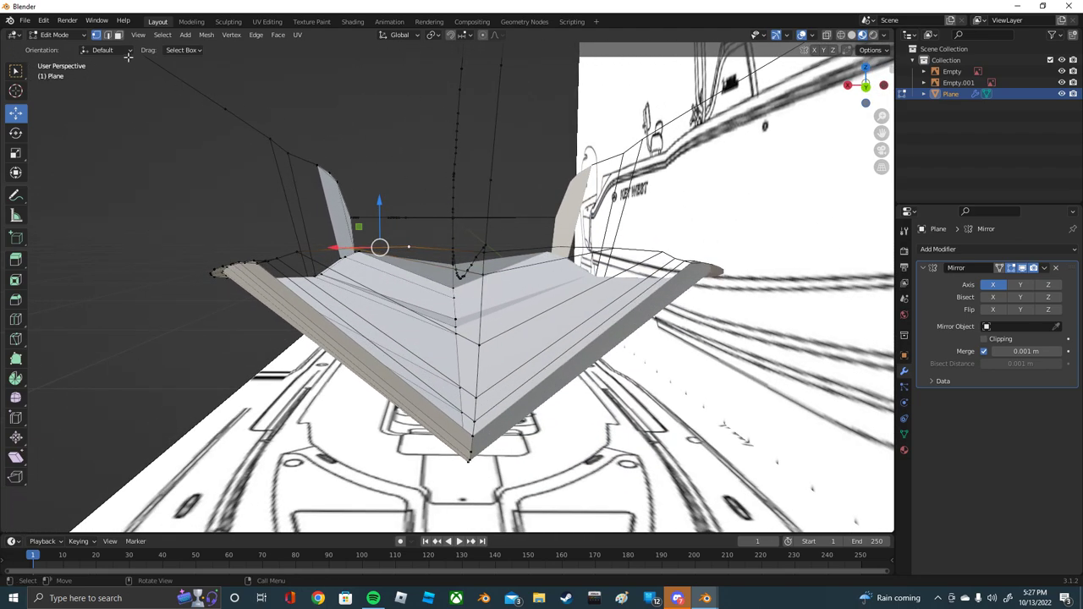
Step: In edge select, move the side-wall edge loop to widen the top deck face
left_click(107, 35)
middle_click_drag(380, 254, 402, 304)
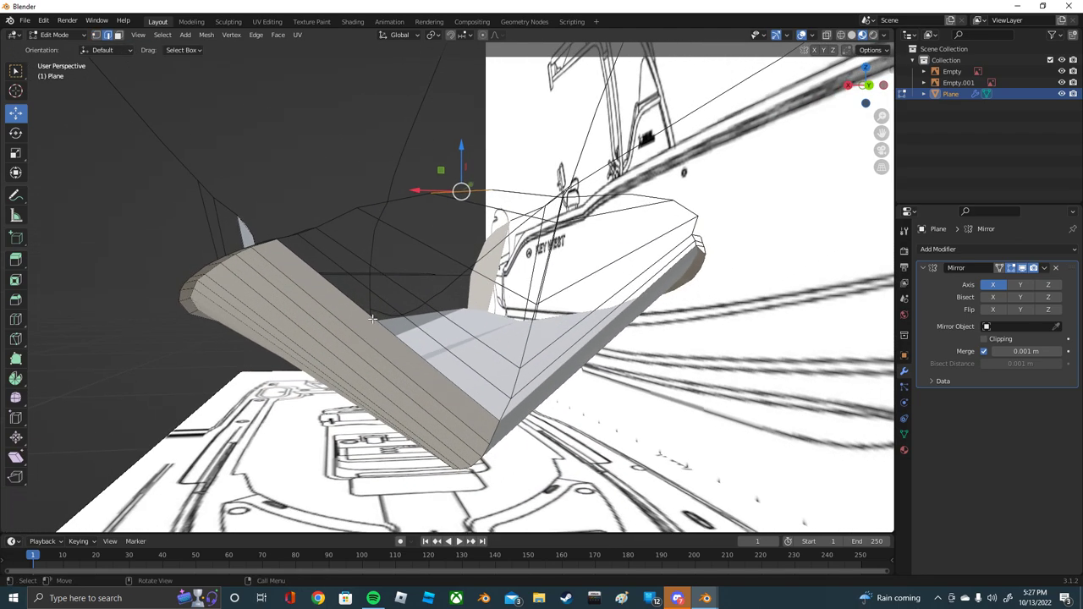
left_click(402, 304, "alt")
key("g")
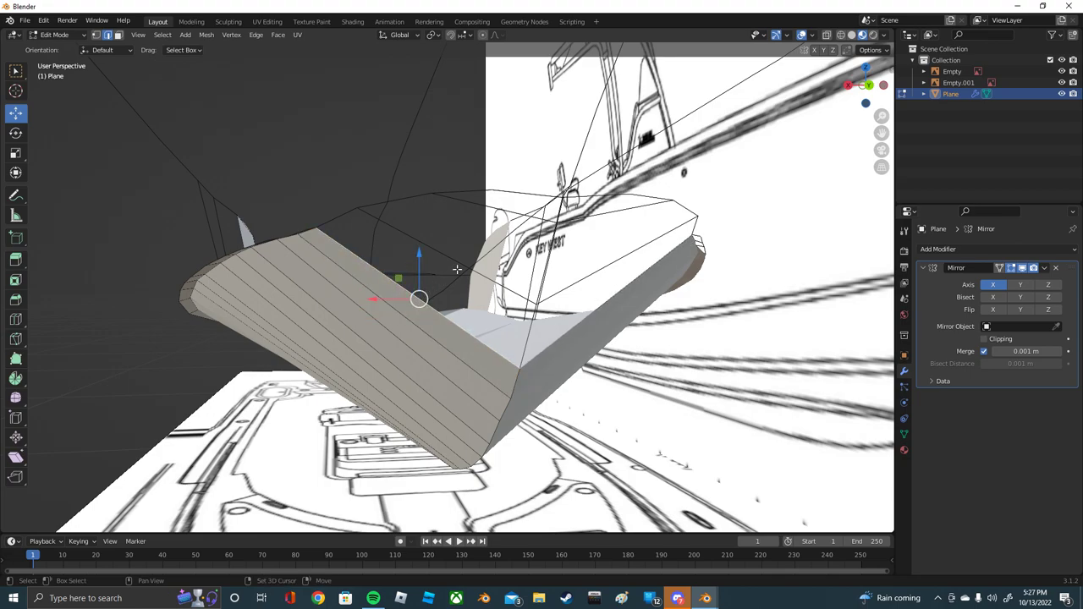
left_click(464, 268)
key("g")
left_click(446, 287)
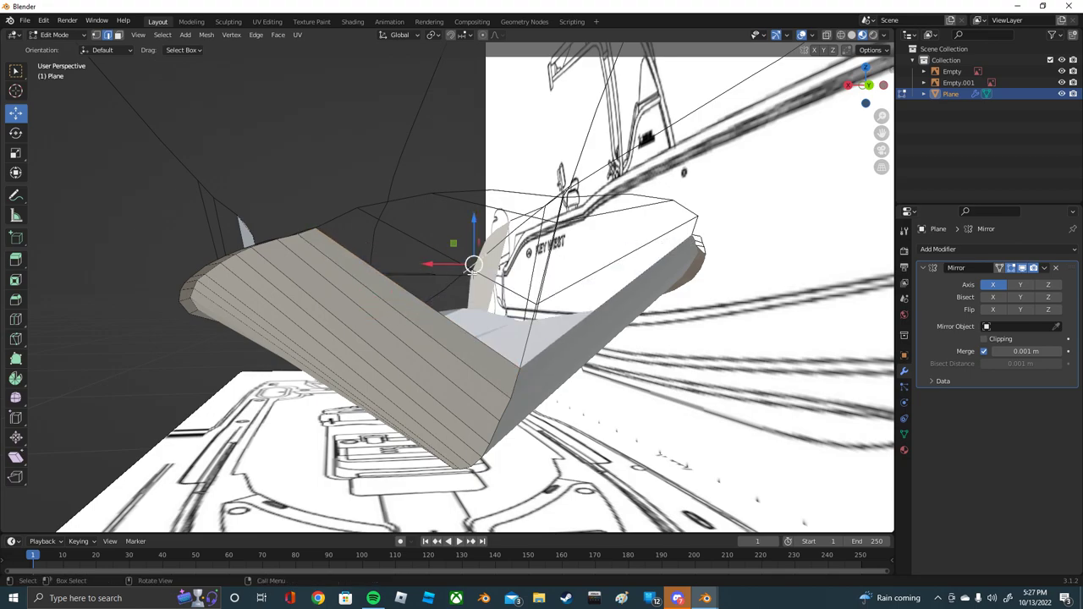
key("g")
left_click(506, 226)
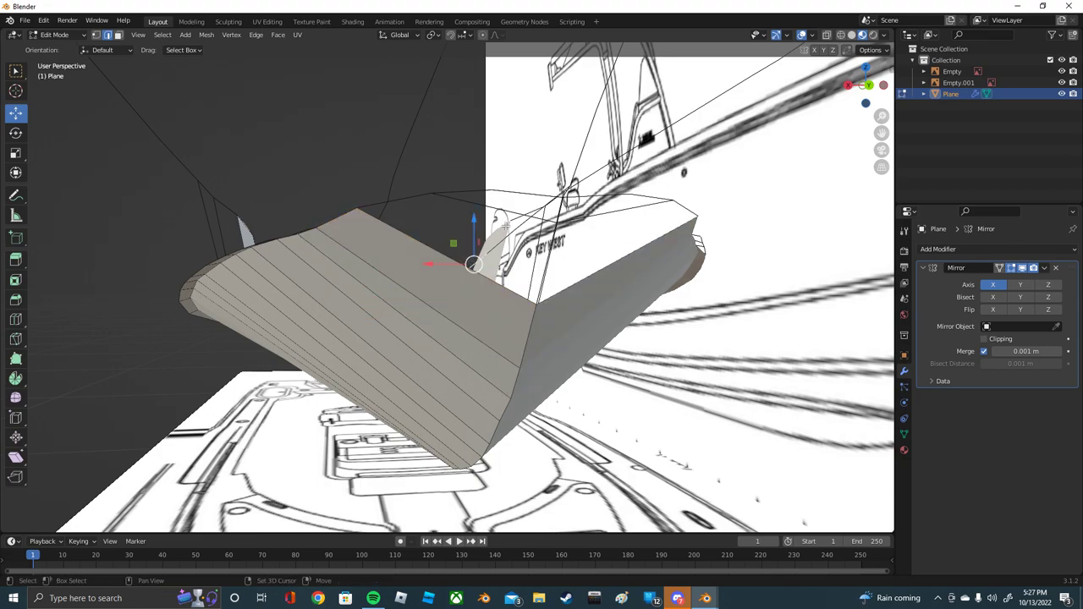
left_click_drag(475, 269, 450, 258)
mouse_move(510, 212)
middle_mouse_down()
mouse_move(443, 240)
mouse_move(423, 228)
mouse_move(513, 237)
middle_mouse_up()
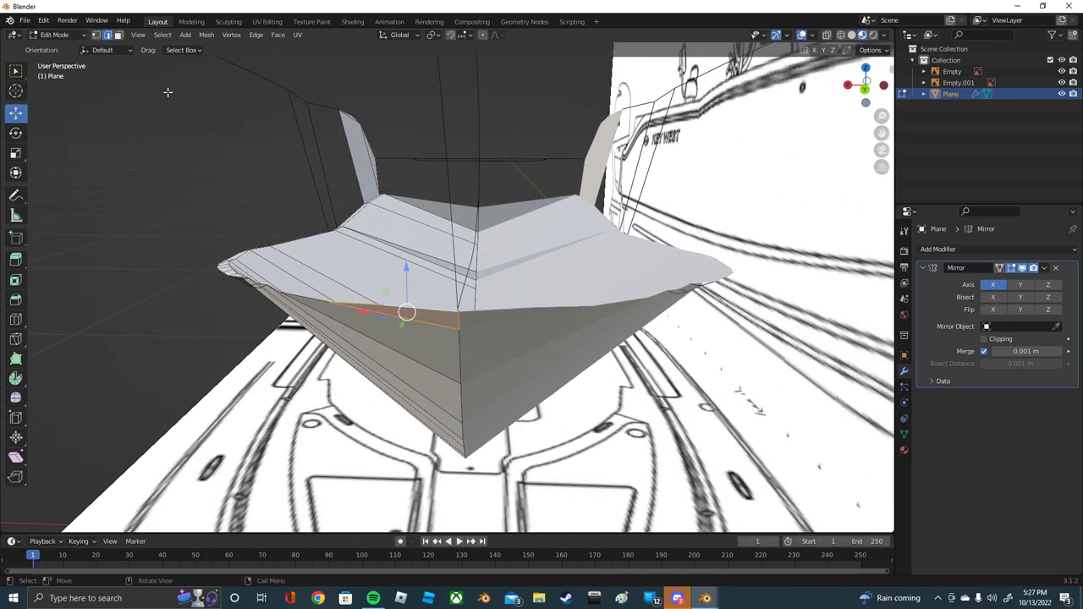
Step: Back in vertex select, reposition deck-edge and chine vertices to follow the blueprint
left_click(96, 35)
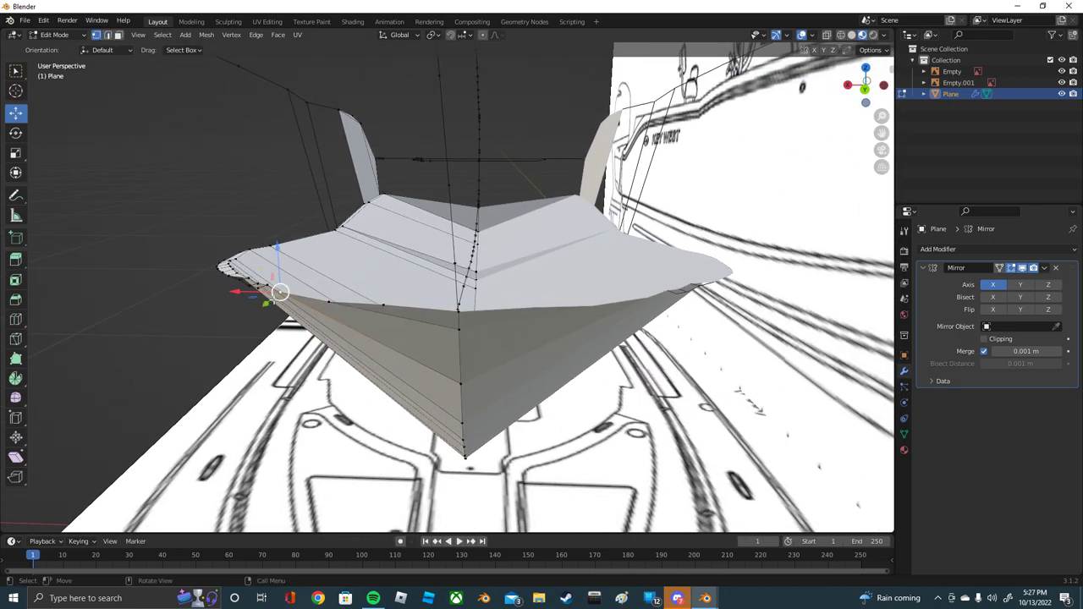
left_click_drag(279, 292, 278, 286)
mouse_move(278, 286)
middle_mouse_down()
mouse_move(305, 254)
mouse_move(408, 284)
mouse_move(424, 319)
middle_mouse_up()
mouse_move(472, 423)
left_mouse_down()
mouse_move(512, 438)
mouse_move(476, 421)
left_mouse_up()
middle_click_drag(476, 421, 457, 340)
Step: Move two more deck-edge vertices into place
key("g")
left_click(457, 340)
left_click(656, 334)
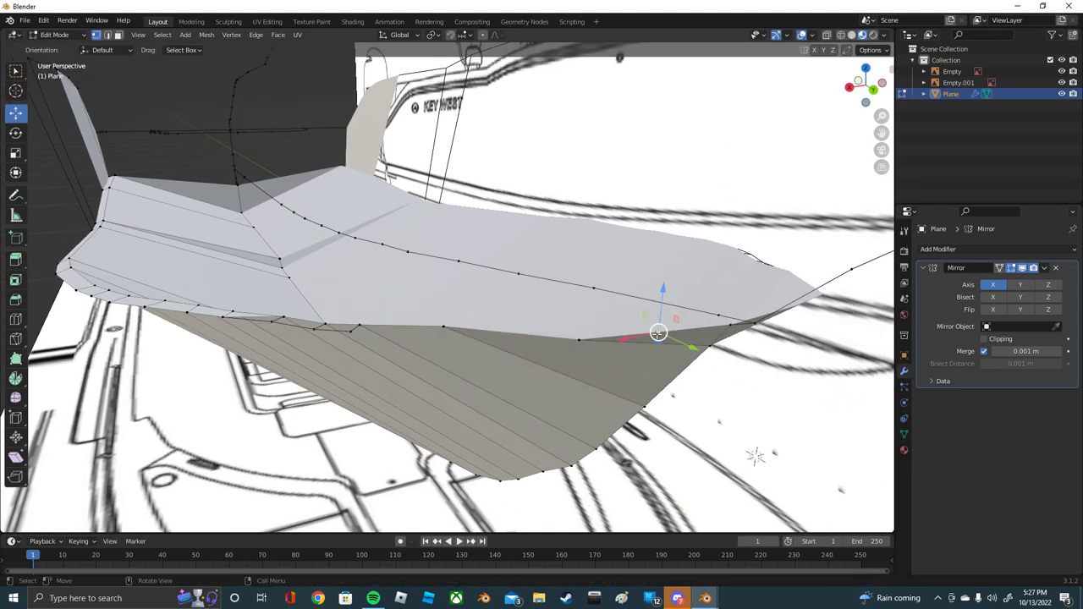
left_click(577, 338)
key("g")
left_click(588, 343)
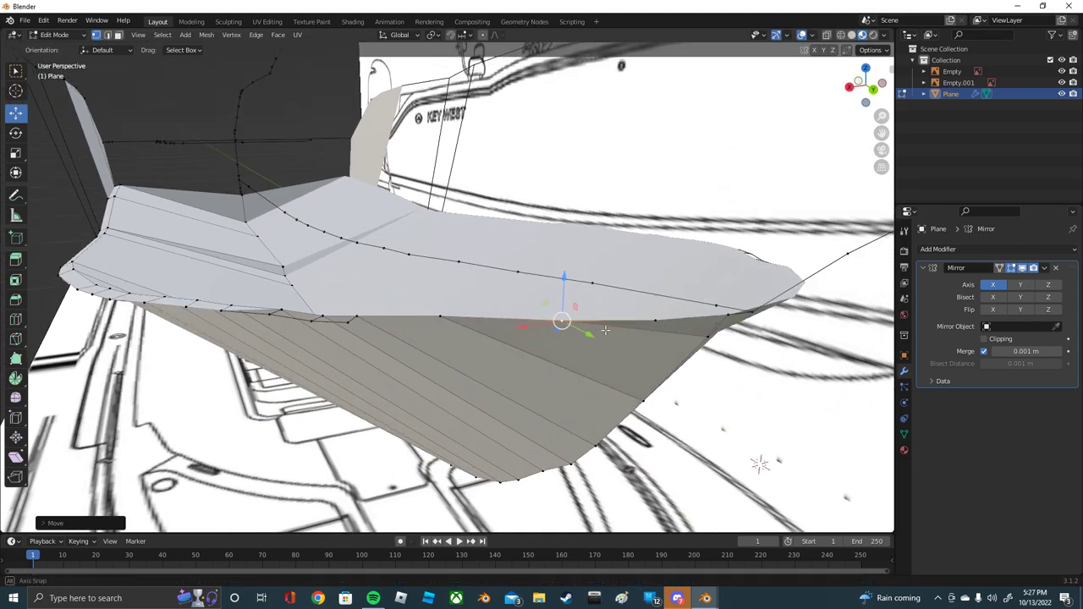
mouse_move(589, 344)
middle_mouse_down()
mouse_move(547, 325)
mouse_move(369, 315)
middle_mouse_up()
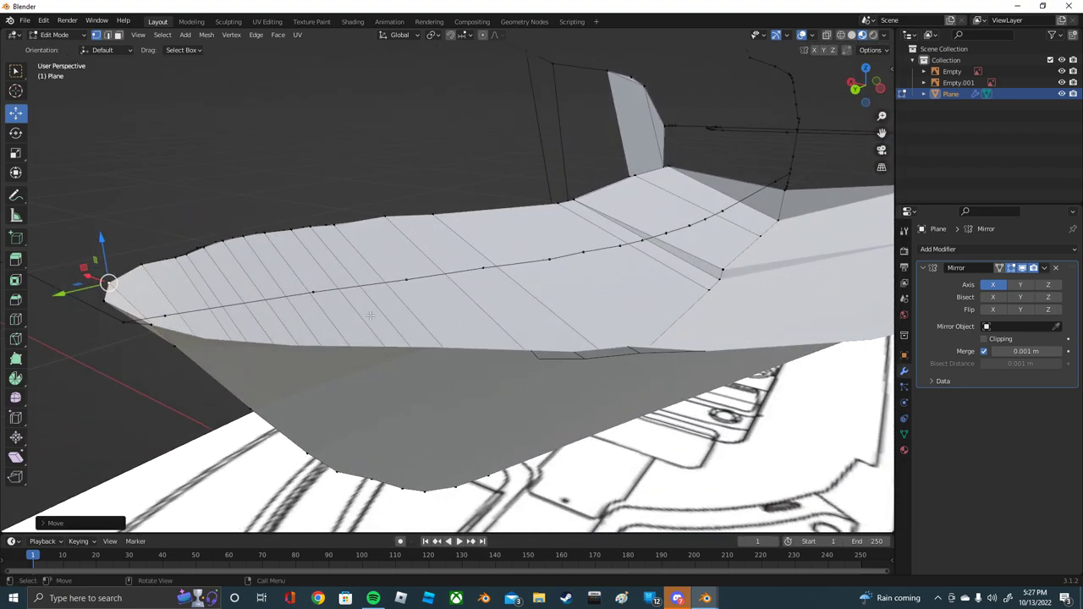
Step: Reshape the hull's tip vertex and slide an edge vertex up the hull side
left_click(171, 345)
middle_click_drag(266, 318, 262, 330)
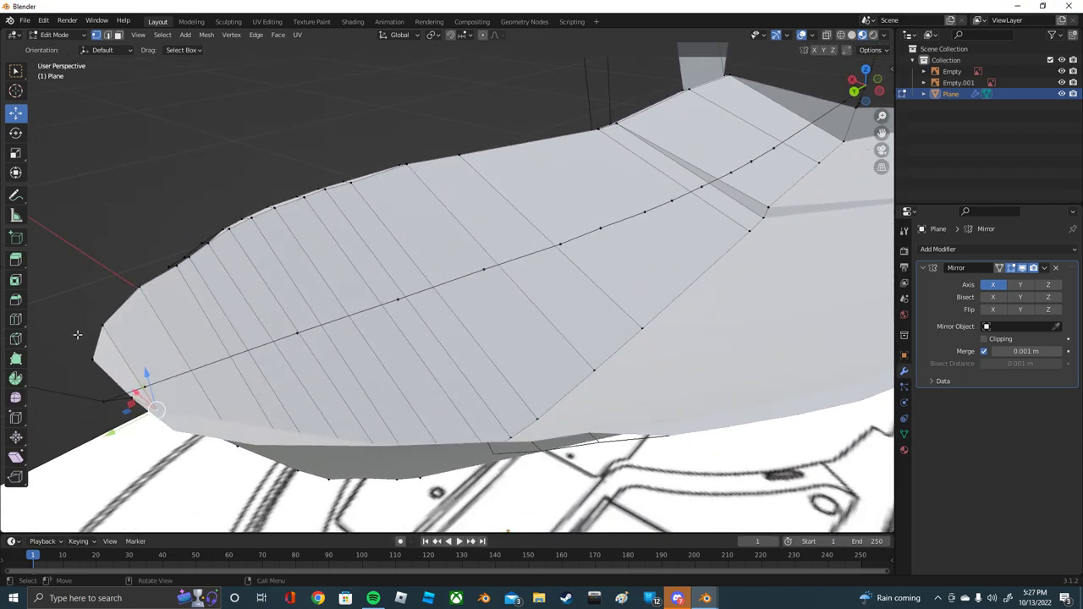
left_click(93, 359)
left_click_drag(77, 349, 73, 350)
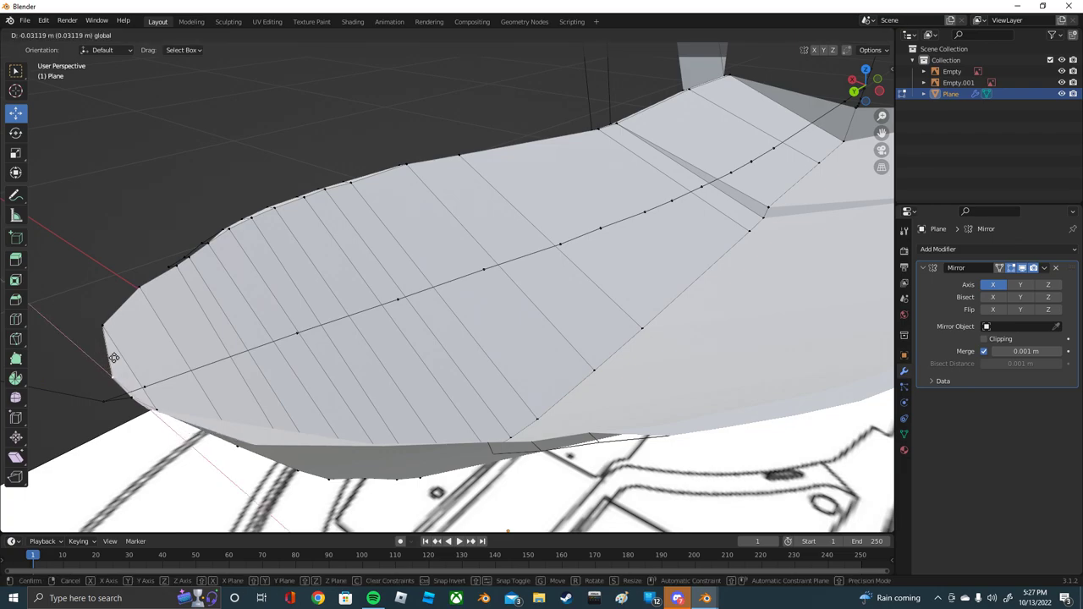
mouse_move(77, 350)
middle_mouse_down()
mouse_move(150, 322)
mouse_move(709, 373)
middle_mouse_up()
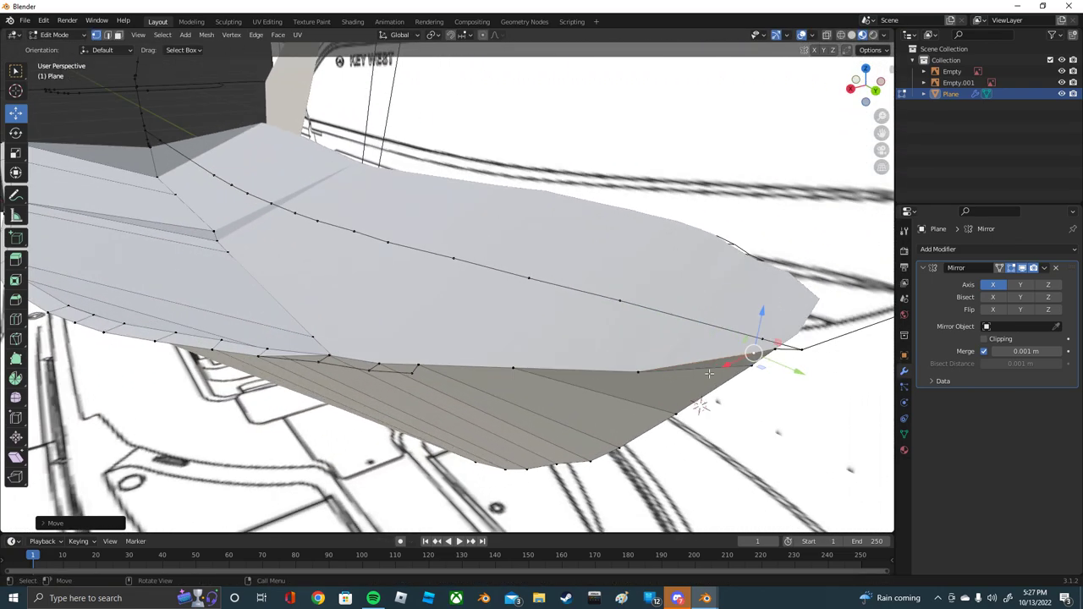
left_click_drag(796, 370, 666, 376)
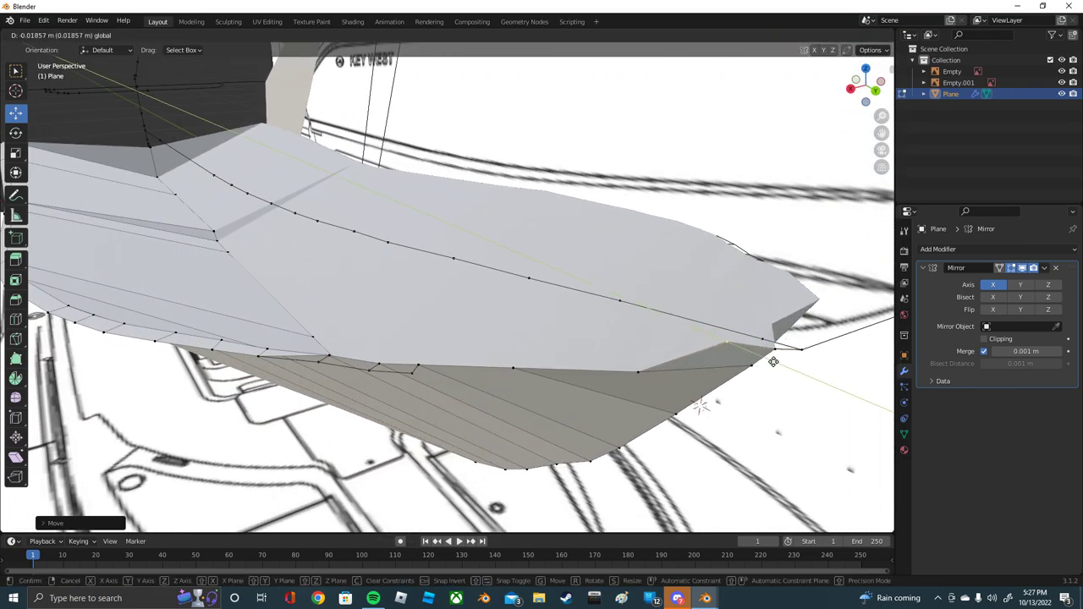
Step: Move two vertices along Y and pull the end-corner vertex about 0.016 m inward
key("g")
key("y")
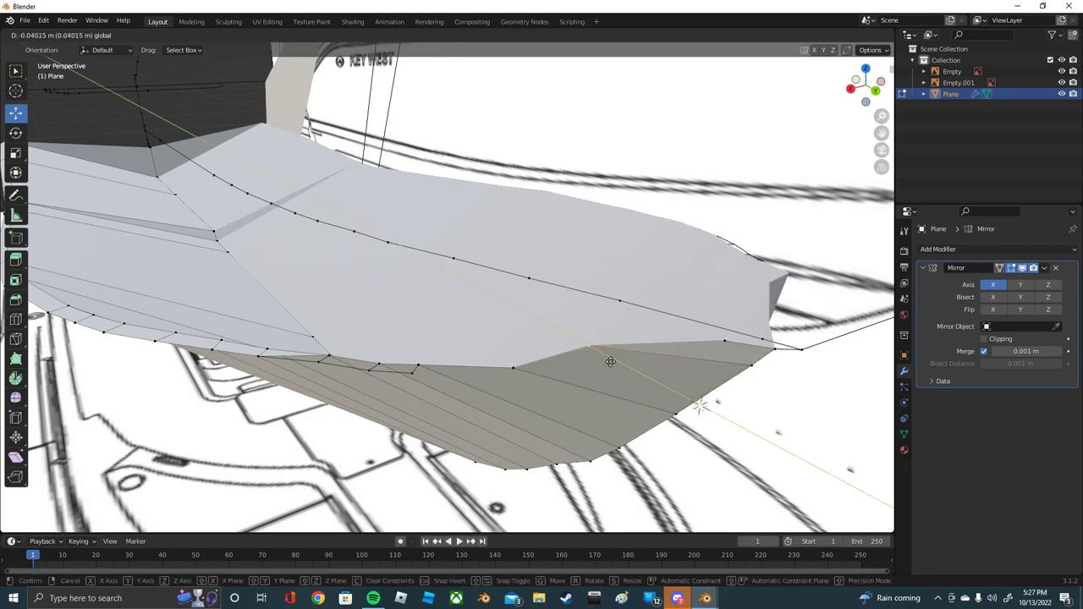
left_click(609, 360)
left_click(512, 367)
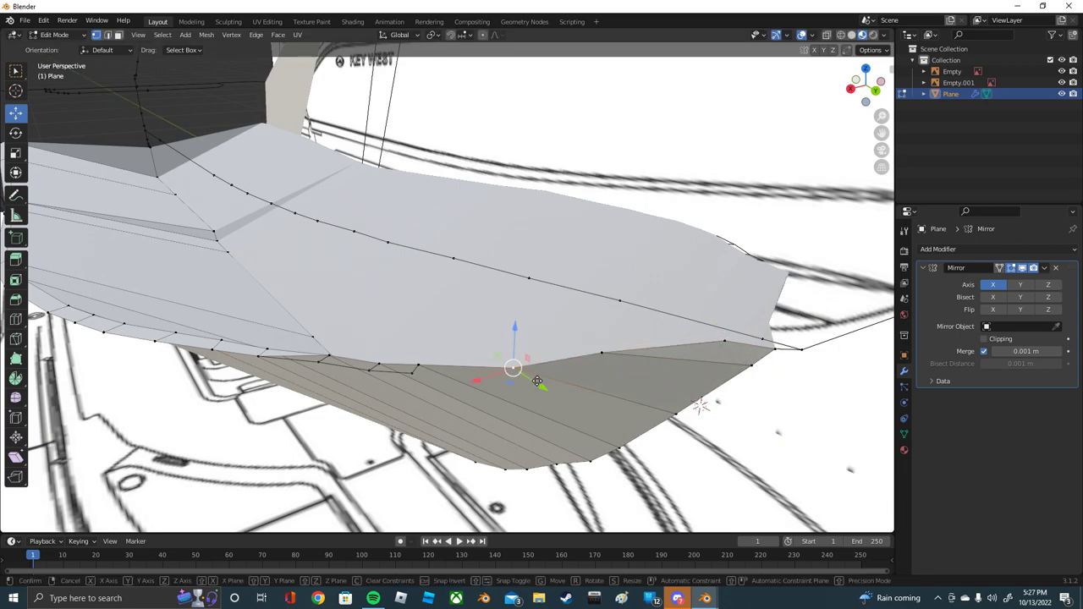
key("g")
key("y")
left_click(514, 367)
mouse_move(515, 367)
middle_mouse_down()
mouse_move(423, 355)
mouse_move(271, 373)
middle_mouse_up()
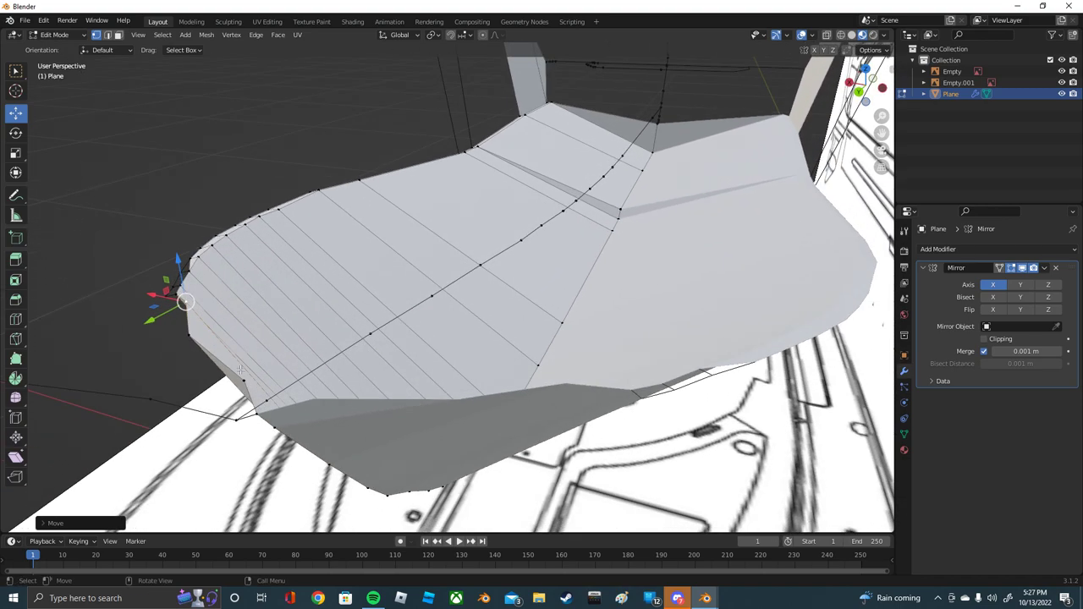
left_click_drag(242, 381, 201, 395)
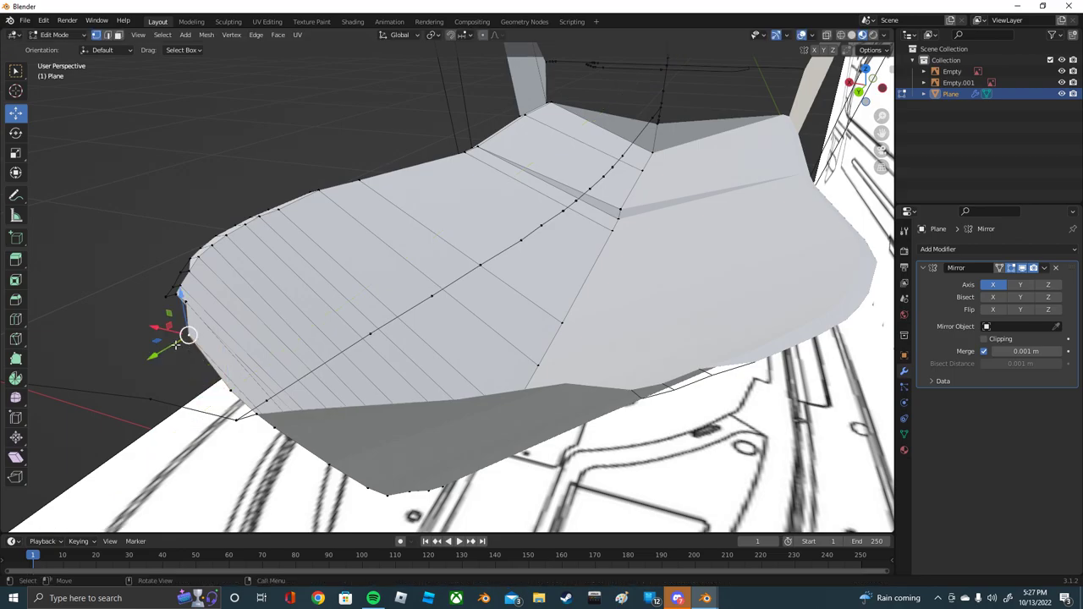
left_click_drag(190, 336, 181, 331)
Step: Nudge and raise the selected hull vertex to match the side blueprint
middle_click_drag(182, 331, 414, 267)
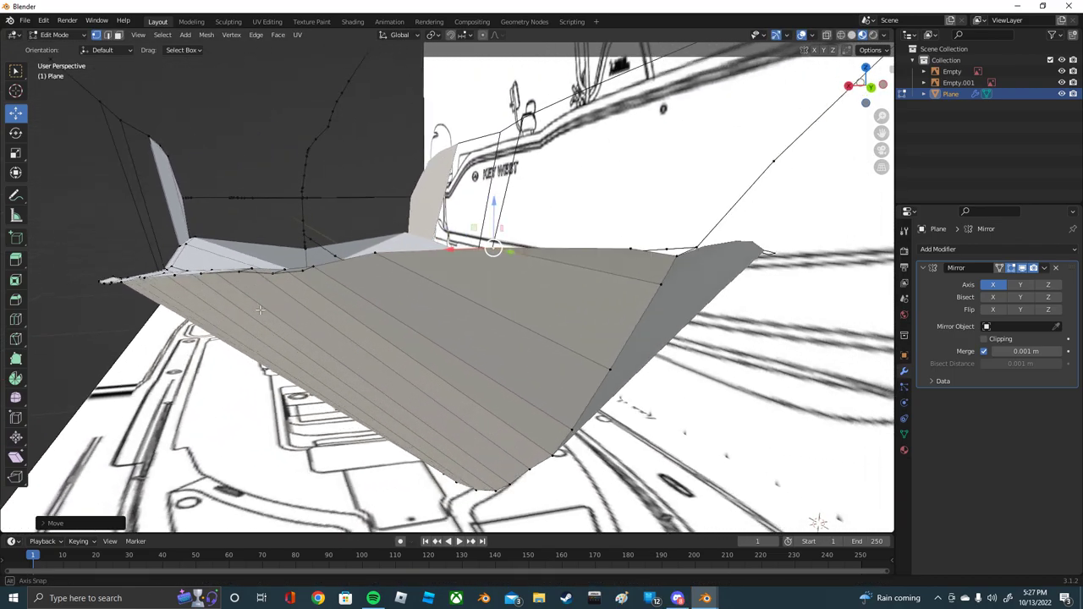
left_click_drag(414, 267, 412, 269)
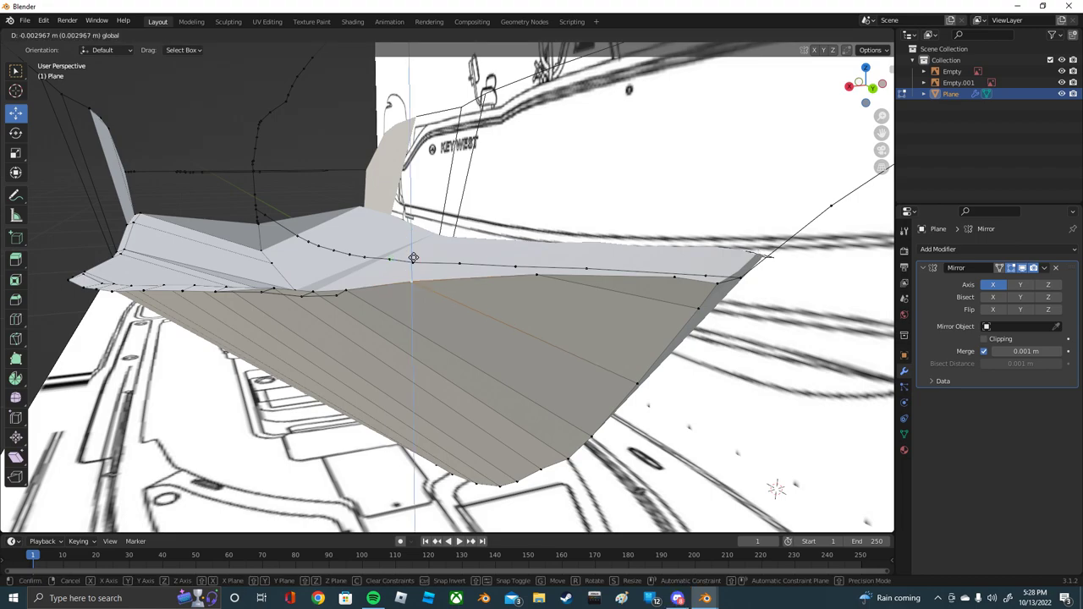
middle_click_drag(412, 269, 536, 242)
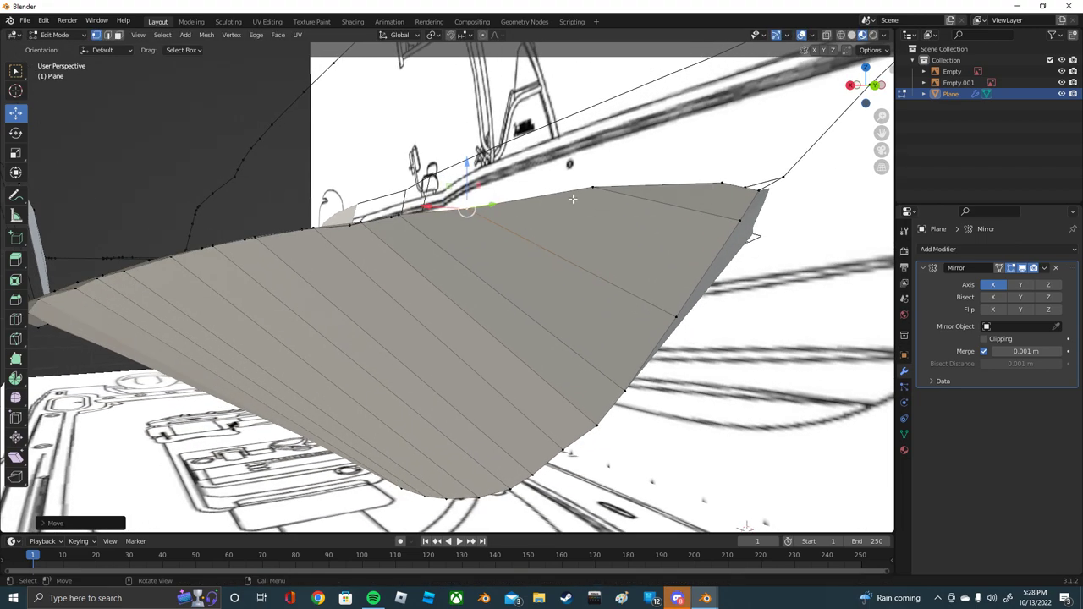
left_click_drag(572, 198, 677, 165)
mouse_move(677, 165)
middle_mouse_down()
mouse_move(859, 250)
mouse_move(693, 220)
middle_mouse_up()
Step: Select the top-edge vertices, then lower a bow-curve vertex about 0.004 m onto the sheer
left_click(514, 191)
left_click(441, 200, "shift")
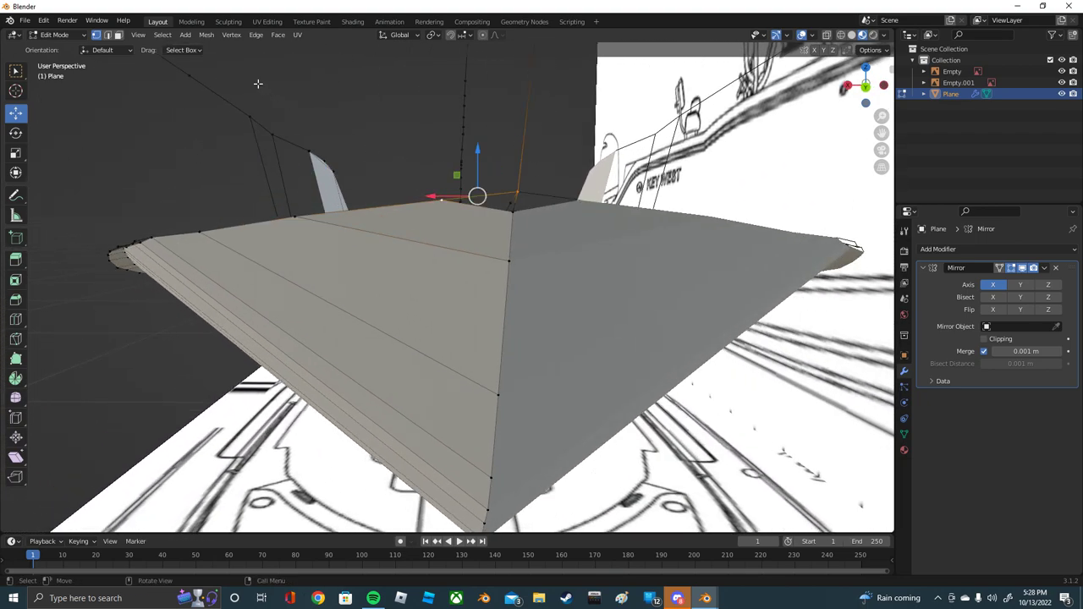
left_click(107, 35)
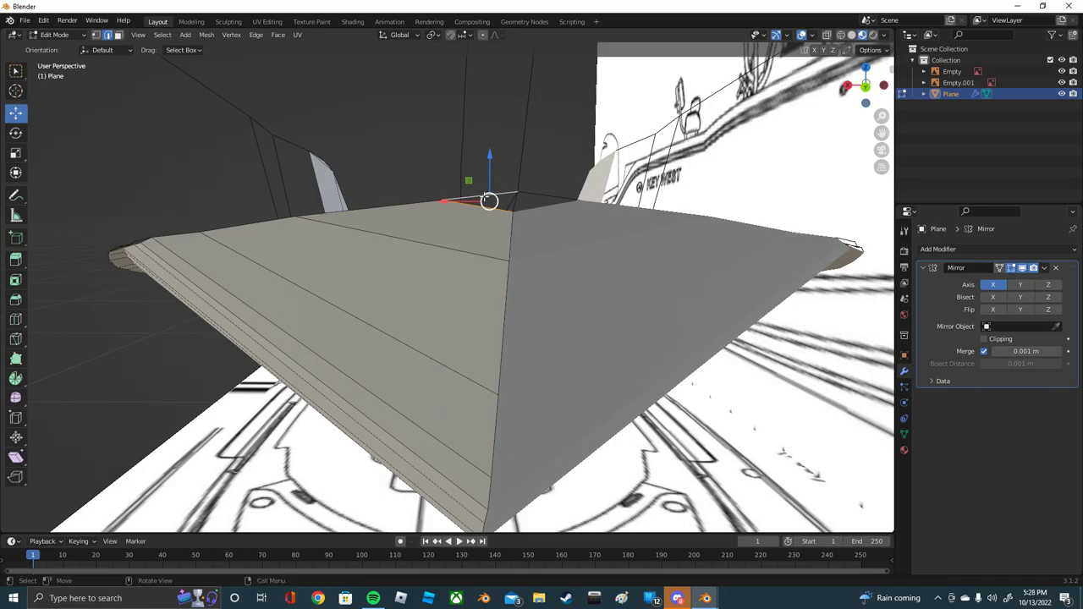
mouse_move(490, 203)
middle_mouse_down()
mouse_move(536, 206)
mouse_move(476, 199)
mouse_move(566, 152)
middle_mouse_up()
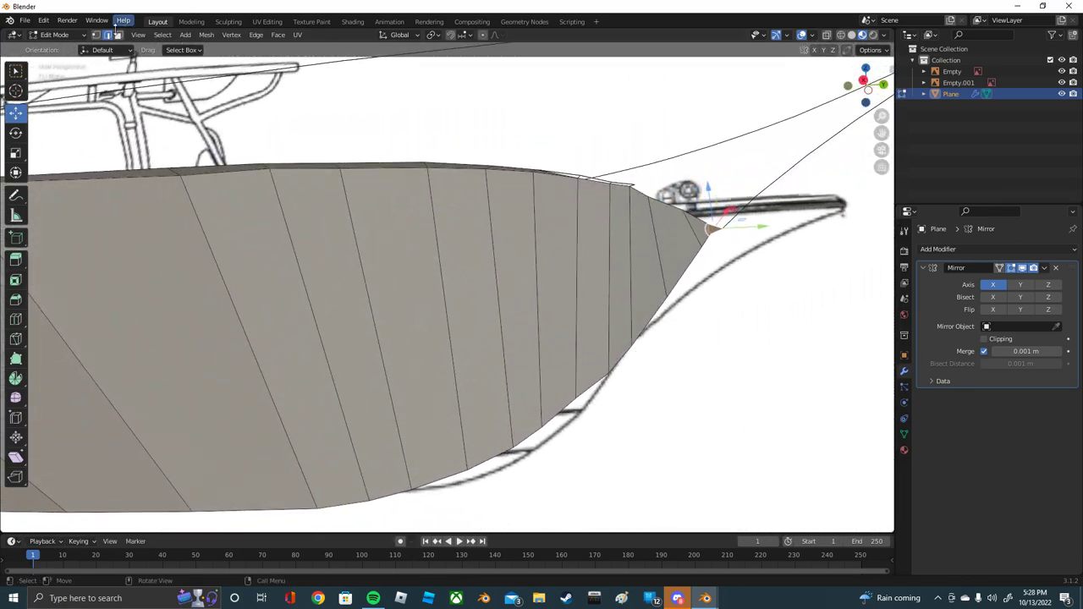
left_click(96, 35)
left_click_drag(574, 375, 576, 380)
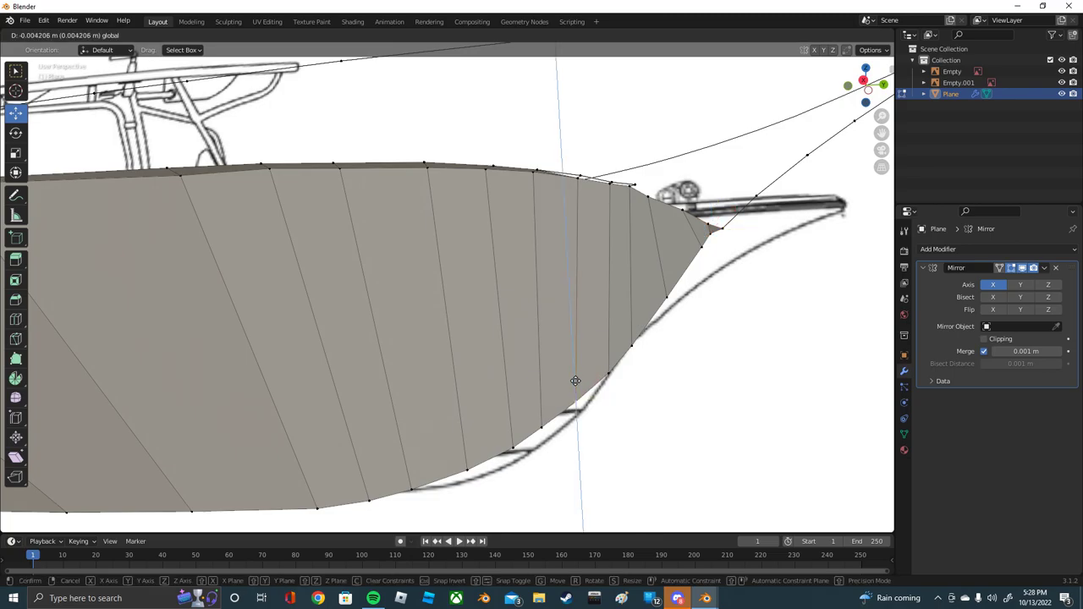
mouse_move(574, 381)
middle_mouse_down()
mouse_move(724, 466)
mouse_move(499, 389)
mouse_move(663, 427)
middle_mouse_up()
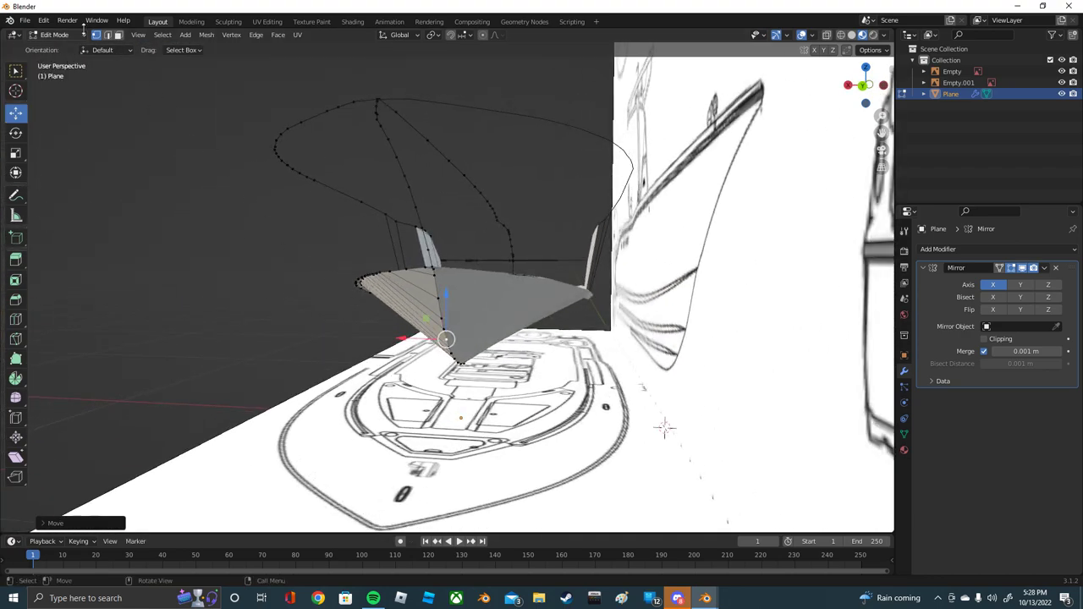
Step: In Object Mode, apply Shade Smooth to the hull
left_click(83, 39)
left_click(55, 52)
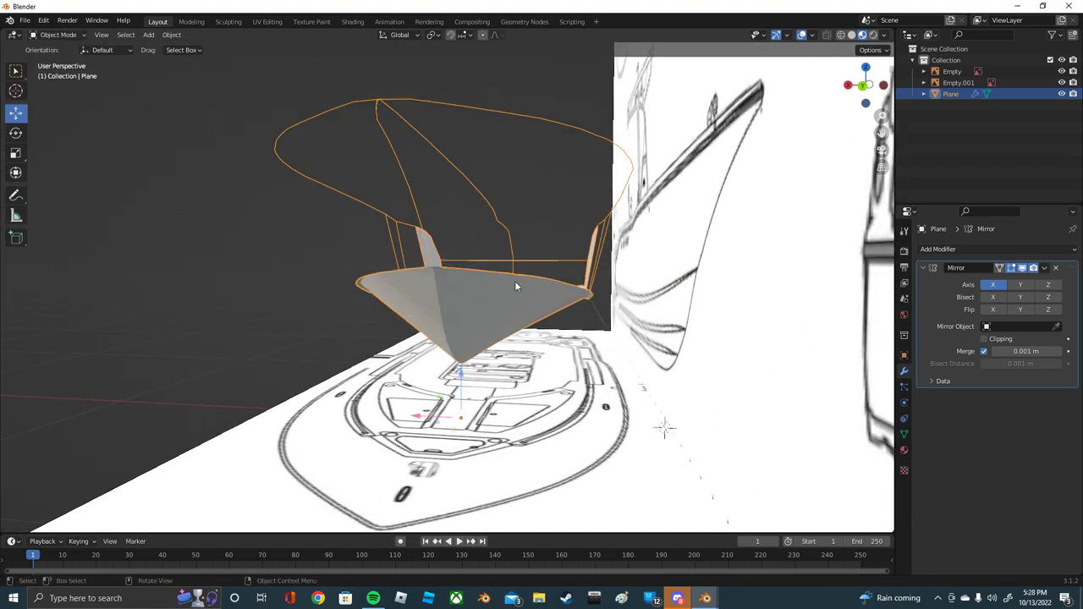
mouse_move(516, 286)
middle_mouse_down()
mouse_move(486, 295)
mouse_move(533, 281)
middle_mouse_up()
right_click(486, 294)
left_click(486, 294)
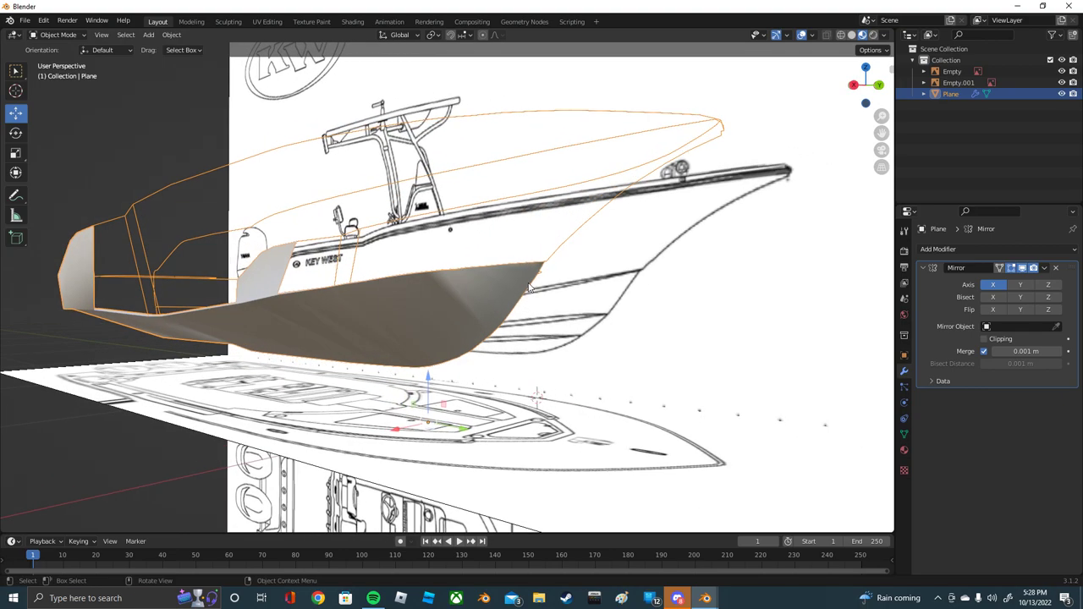
Step: Back in Edit Mode, move a vertex on the hull's lower curve to smooth it
left_click(72, 35)
left_click(71, 66)
mouse_move(669, 520)
middle_mouse_down()
mouse_move(699, 433)
mouse_move(507, 398)
middle_mouse_up()
scroll(191, 344, "up", 2)
scroll(191, 344, "up", 2)
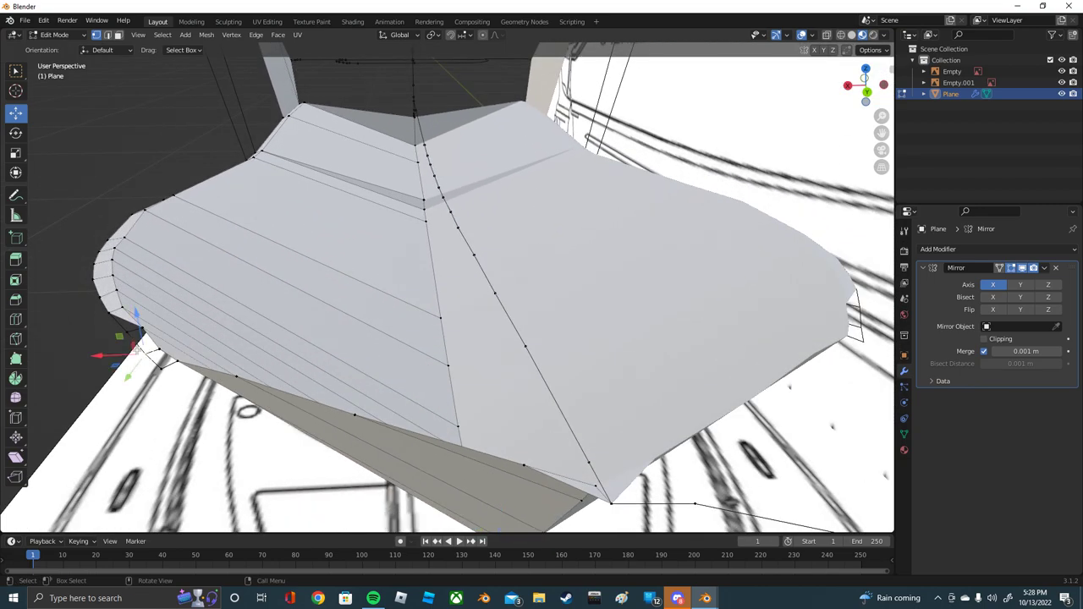
left_click(115, 340)
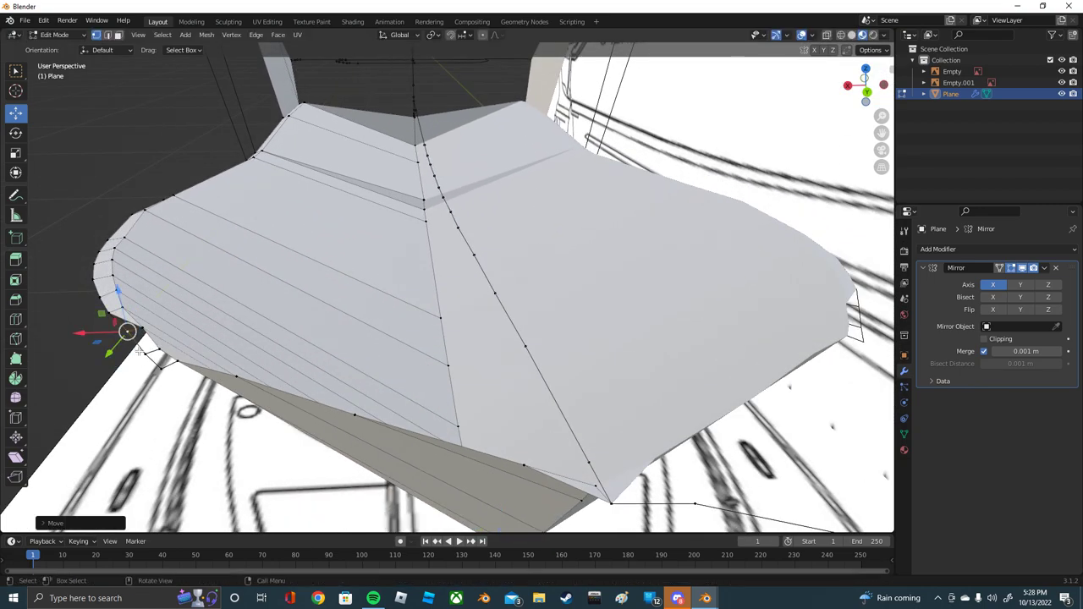
left_click_drag(125, 333, 140, 366)
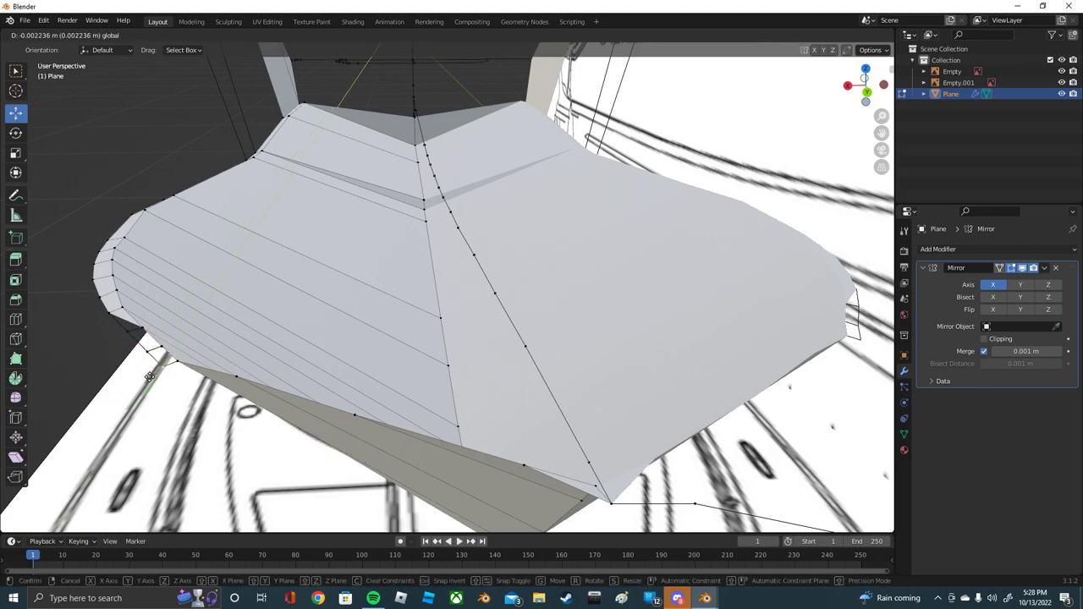
Step: Extrude new vertices from the hull edge along the upper rim and position them
left_click(236, 375)
middle_click_drag(237, 373, 228, 289)
key("e")
left_click(205, 340)
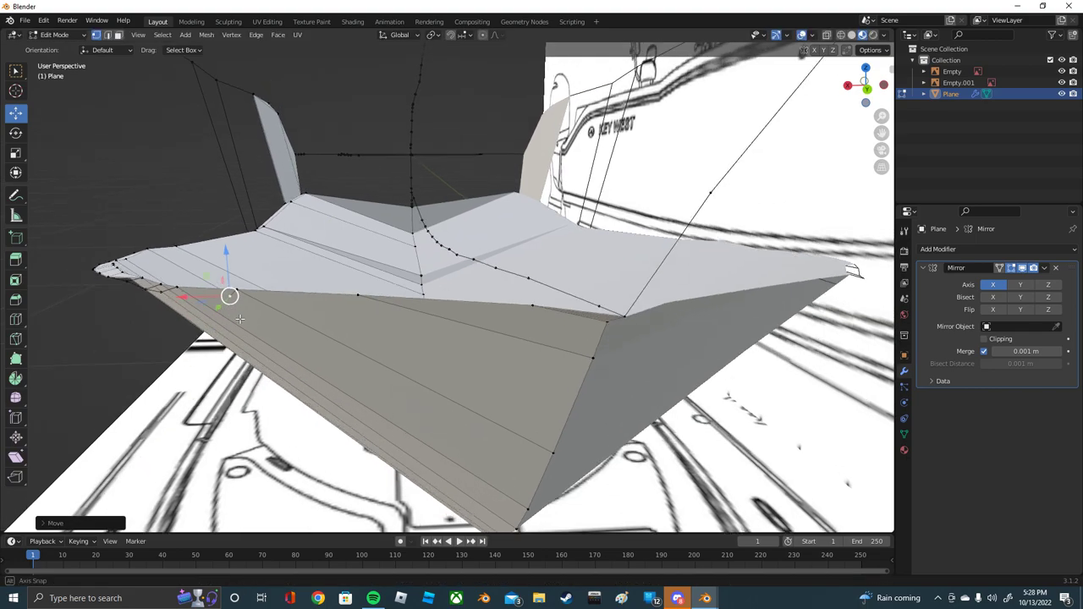
left_click(226, 288)
key("e")
left_click(352, 285)
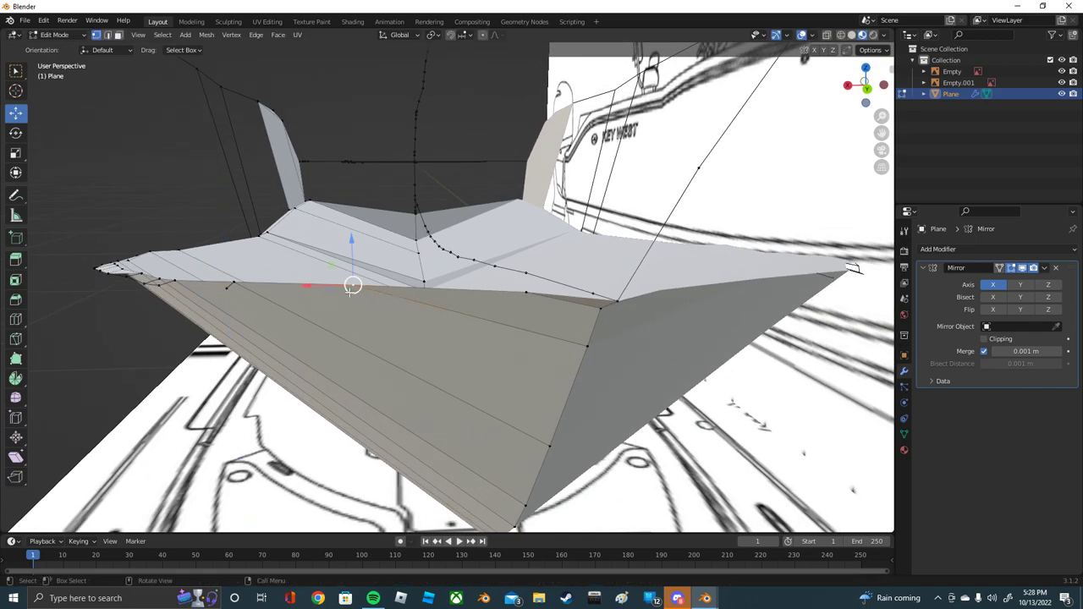
middle_click_drag(352, 285, 209, 340)
key("e")
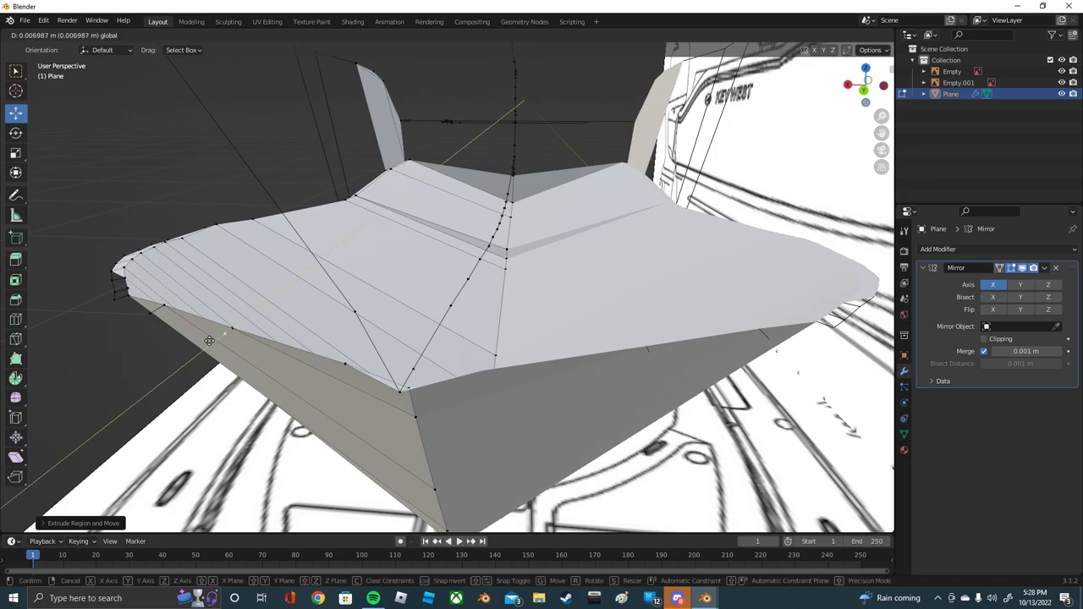
left_click(205, 340)
key("g")
left_click(207, 341)
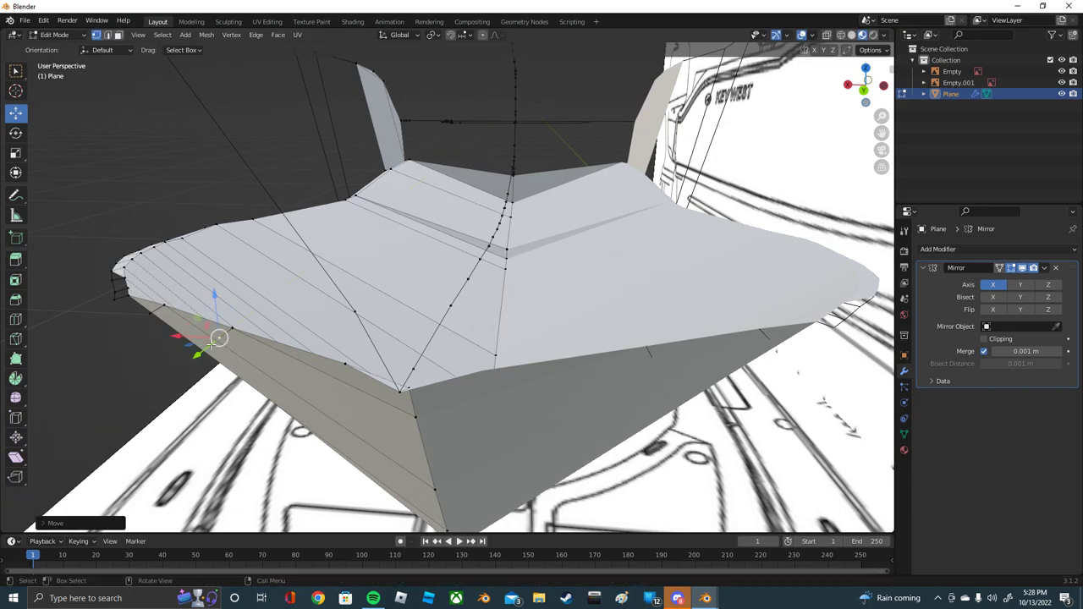
Step: Select a run of vertices along the upper rim out to its far tip
middle_click_drag(208, 341, 237, 333)
left_click(445, 350, "shift")
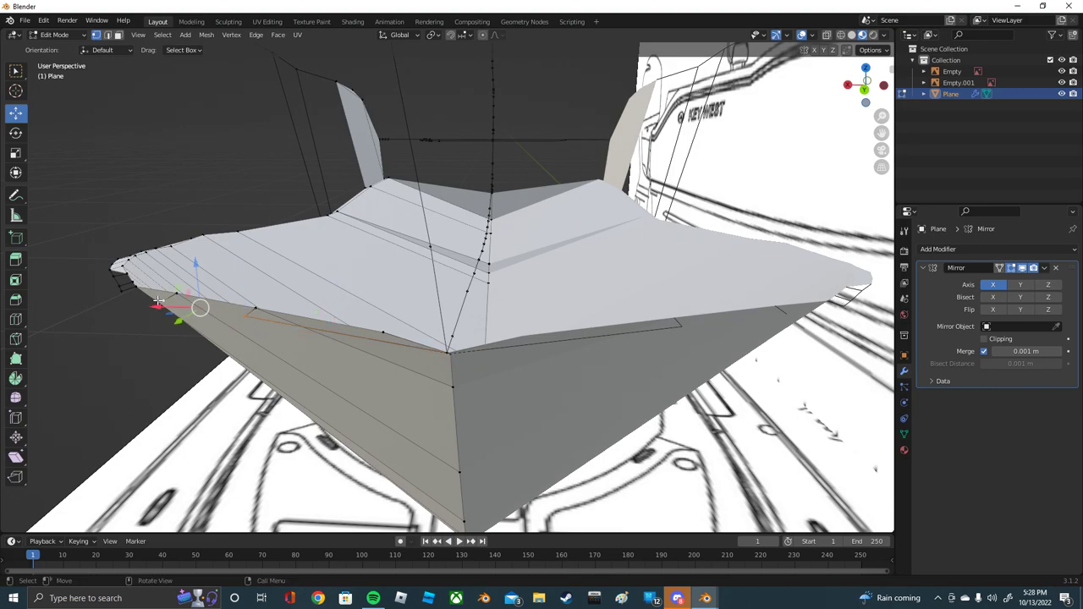
middle_click_drag(158, 300, 531, 291)
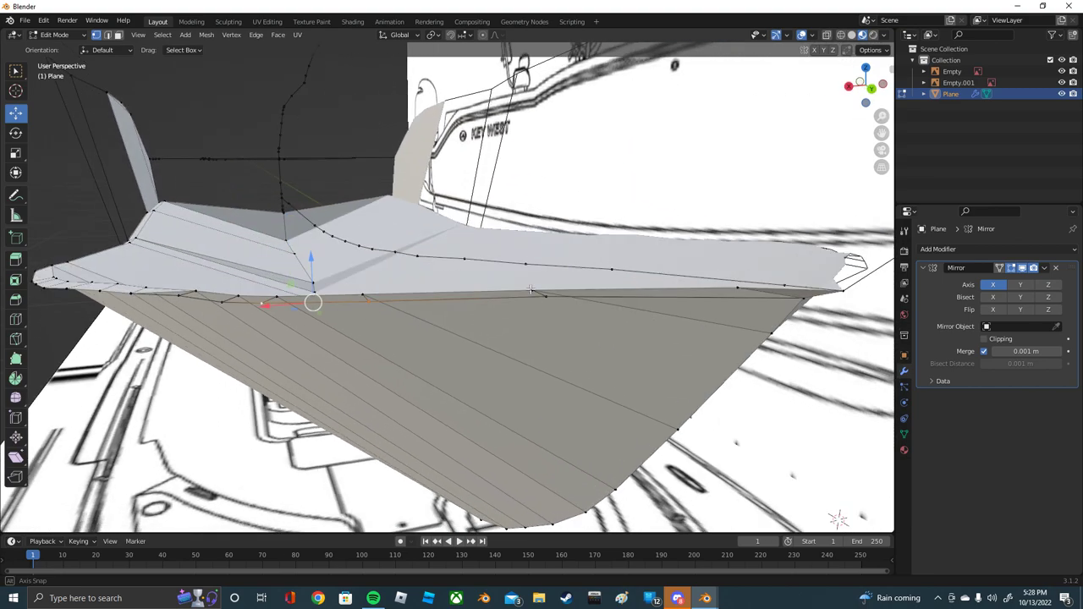
left_click(448, 299)
left_click(671, 297)
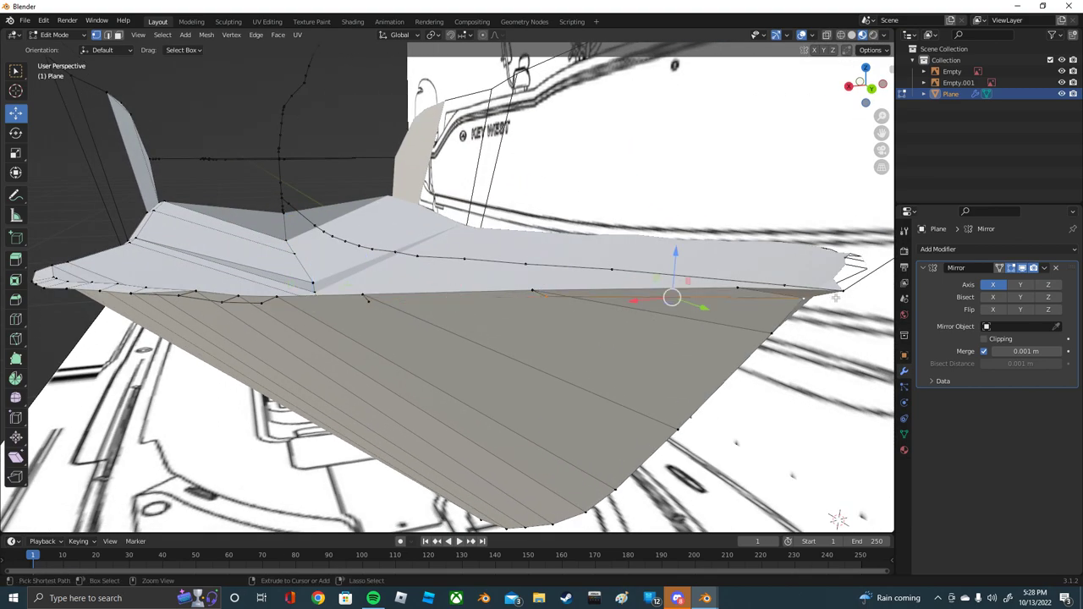
left_click(844, 292)
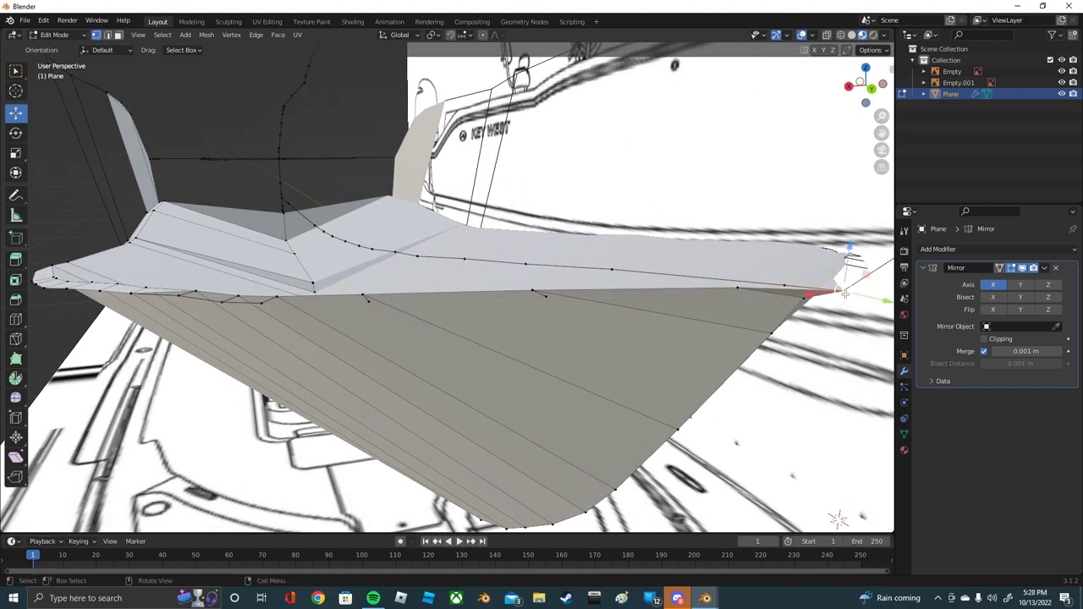
left_click(545, 298, "shift")
left_click(369, 302, "shift")
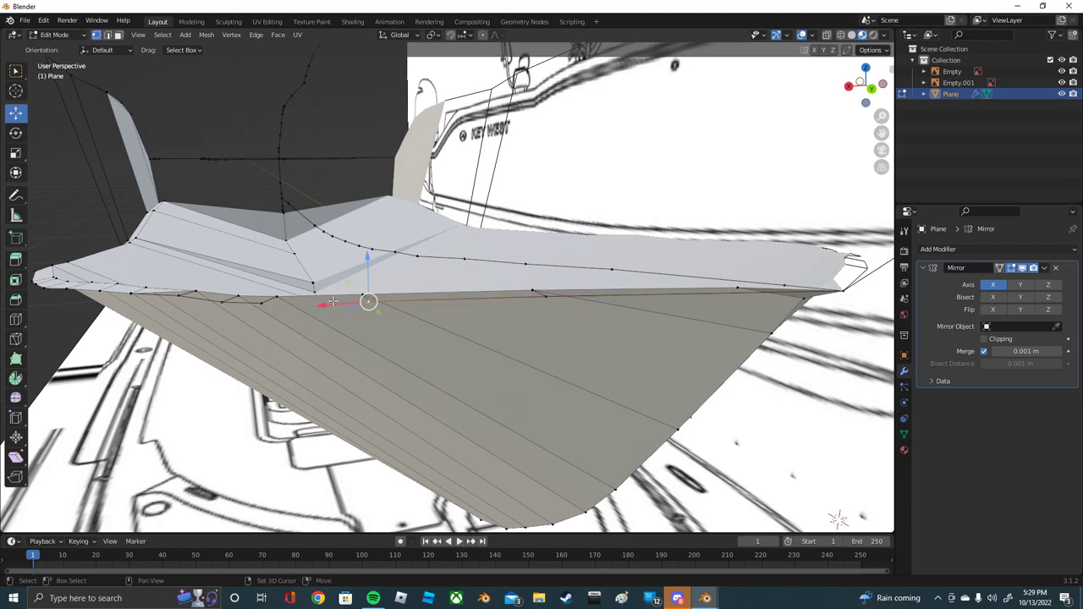
Step: In edge select mode, select the rim edges segment by segment
left_click(107, 35)
left_click(183, 295, "shift")
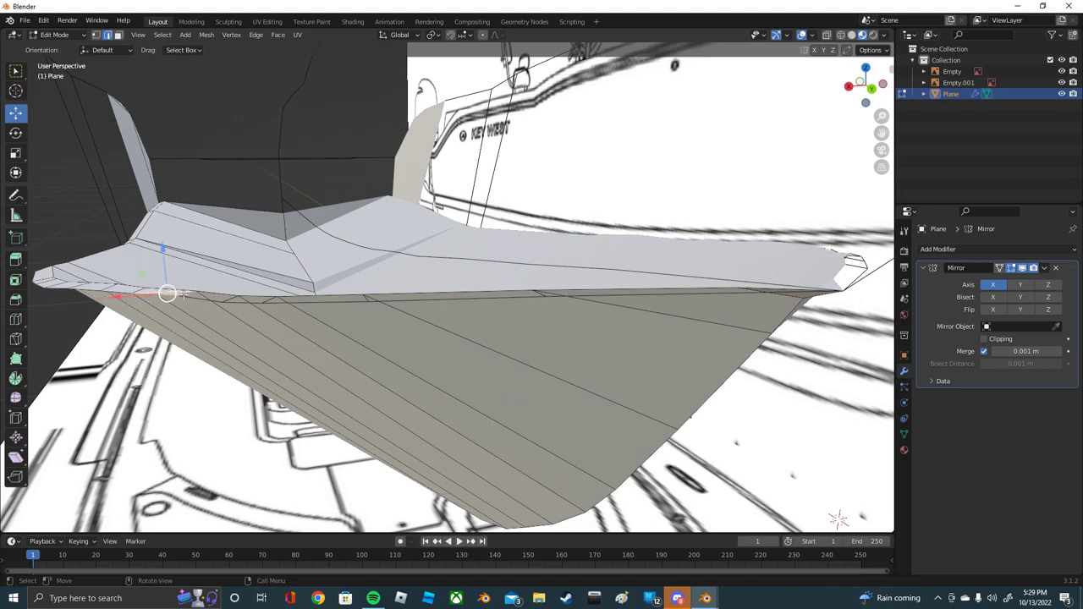
left_click(236, 302, "shift")
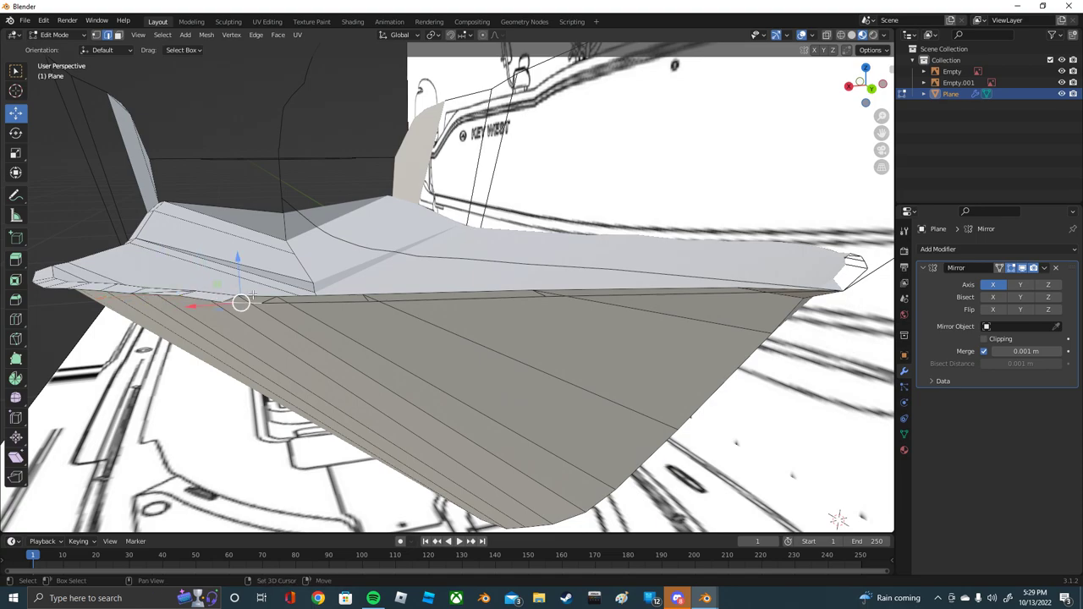
left_click(292, 303, "shift")
left_click(342, 302, "shift")
left_click(343, 302, "shift")
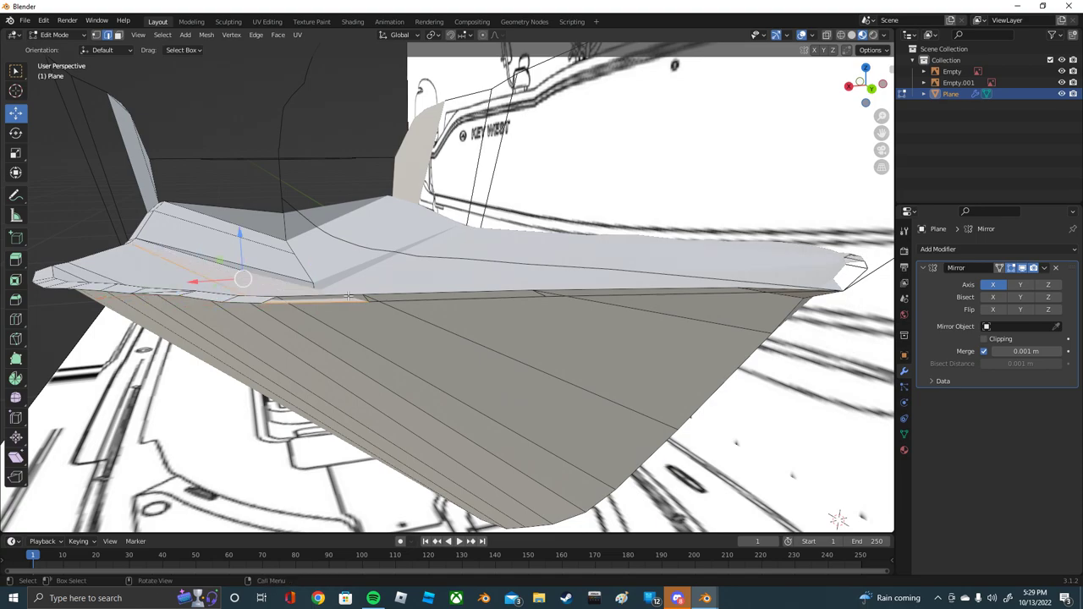
left_click(343, 303, "shift")
left_click(386, 301)
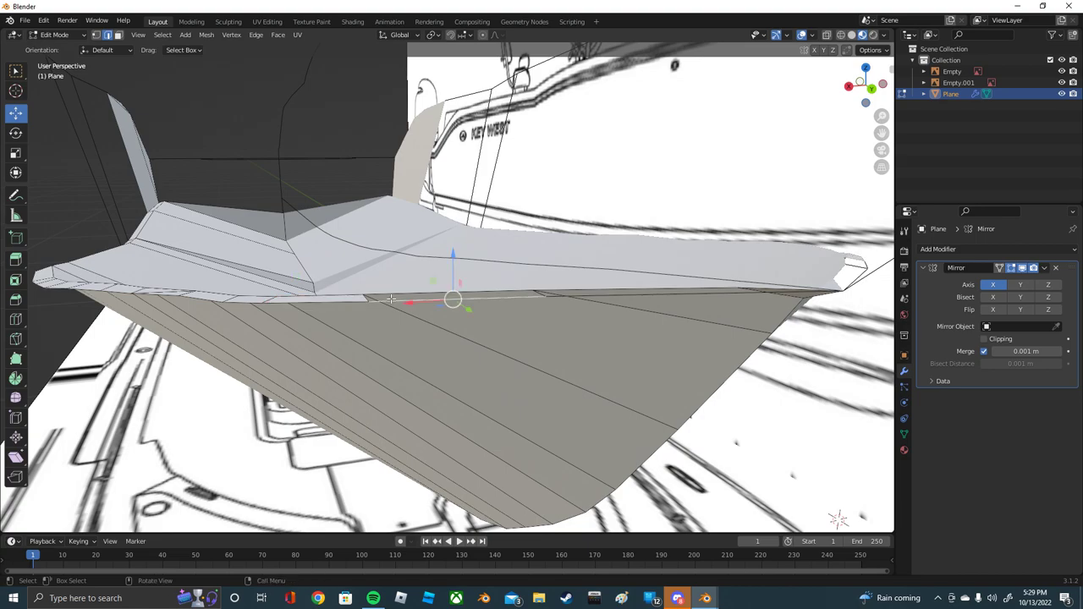
left_click(575, 293)
left_click(592, 293, "shift")
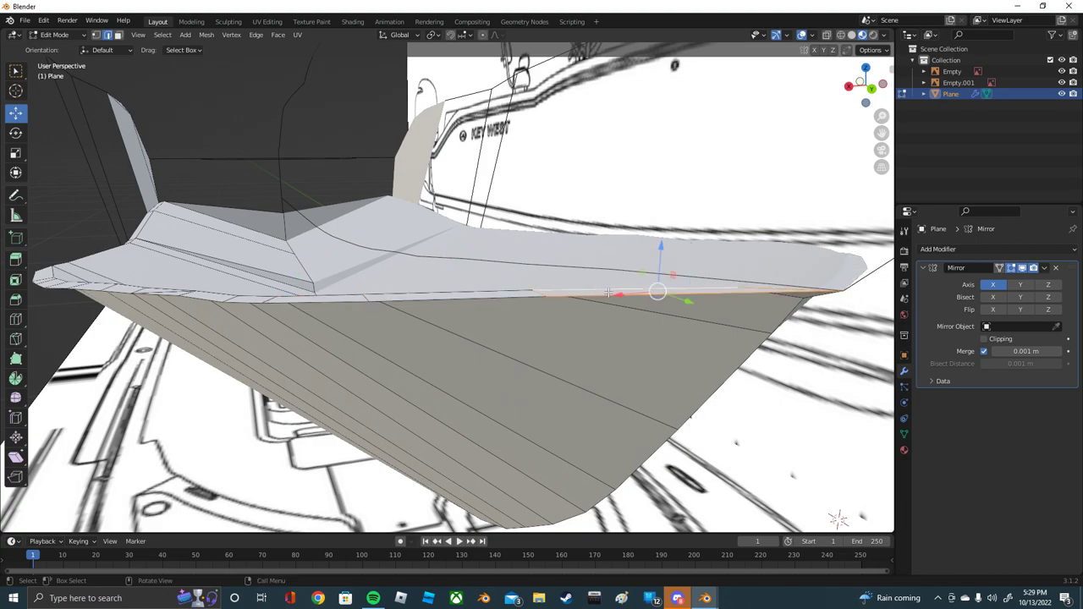
mouse_move(609, 293)
middle_mouse_down()
mouse_move(569, 265)
mouse_move(528, 202)
middle_mouse_up()
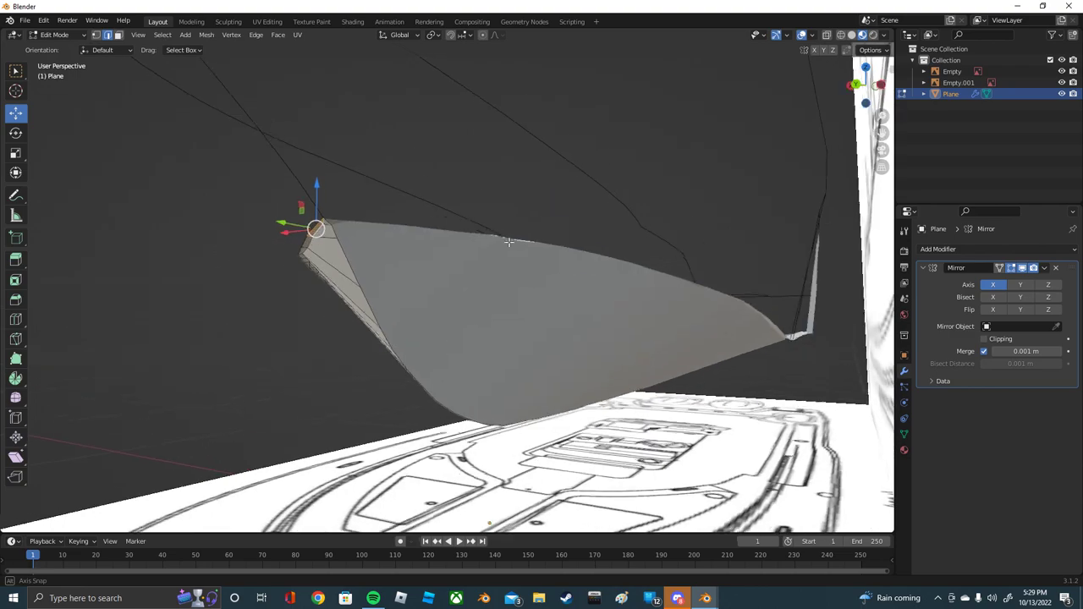
Step: In vertex mode, shift a hull rim vertex along the X axis
scroll(528, 202, "up", 3)
scroll(528, 202, "down", 2)
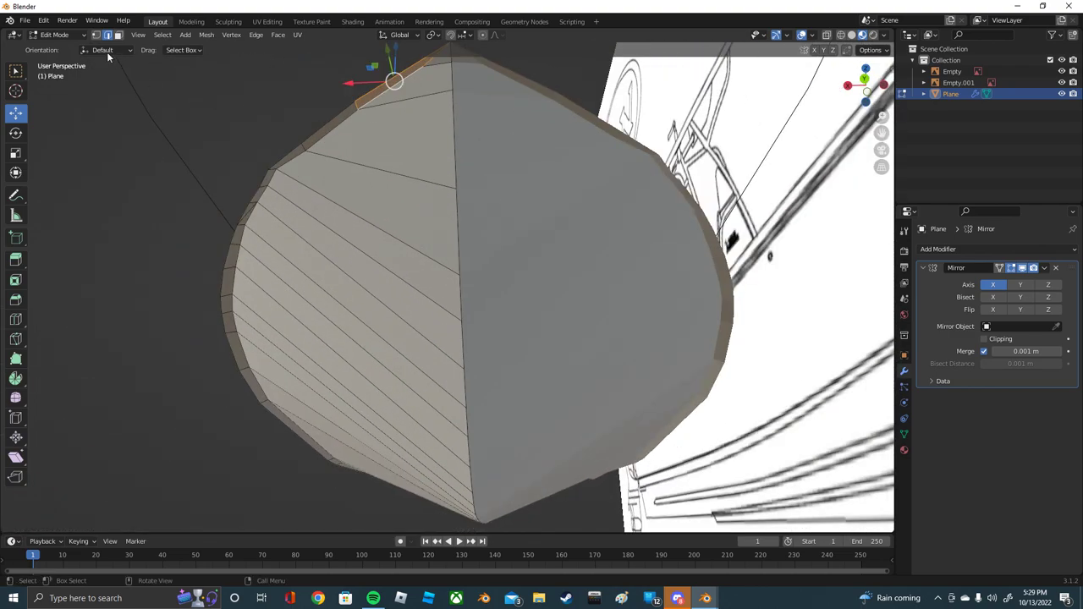
left_click(95, 35)
left_click(277, 165)
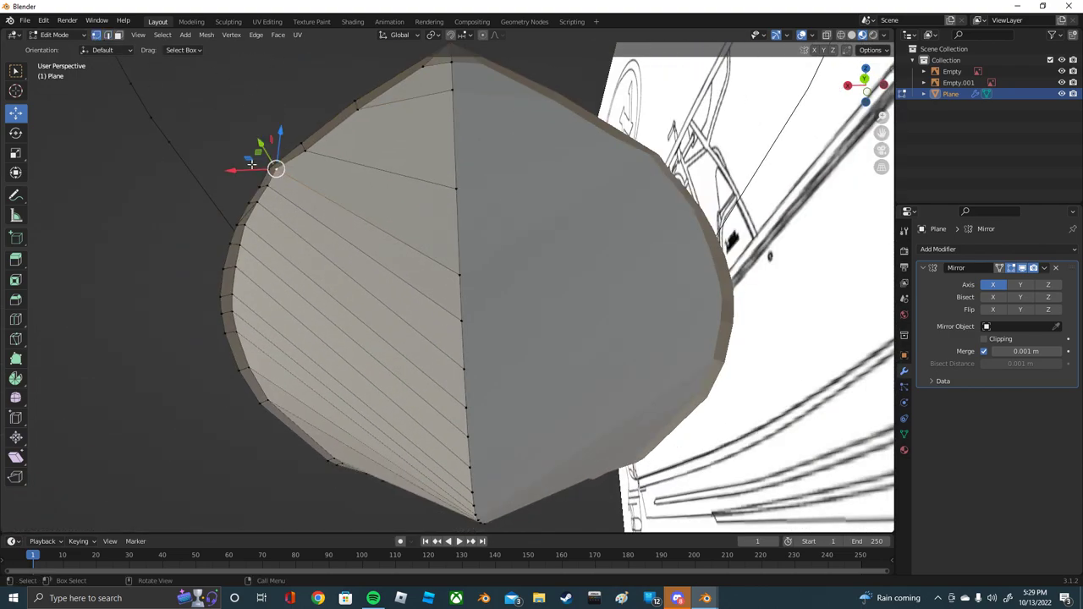
left_click_drag(251, 163, 268, 155)
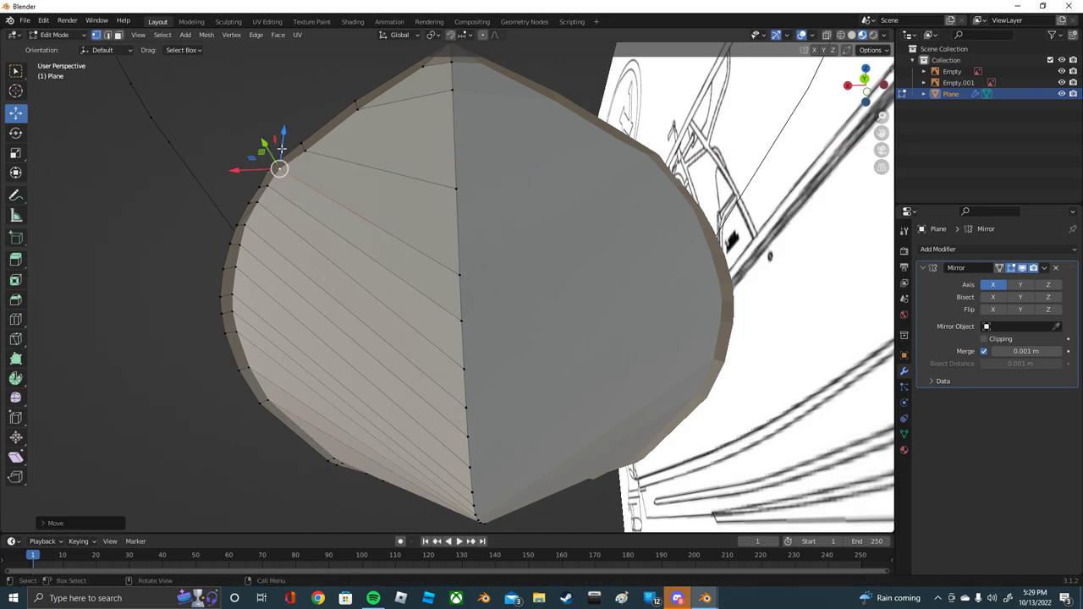
key("g")
key("x")
left_click(247, 165)
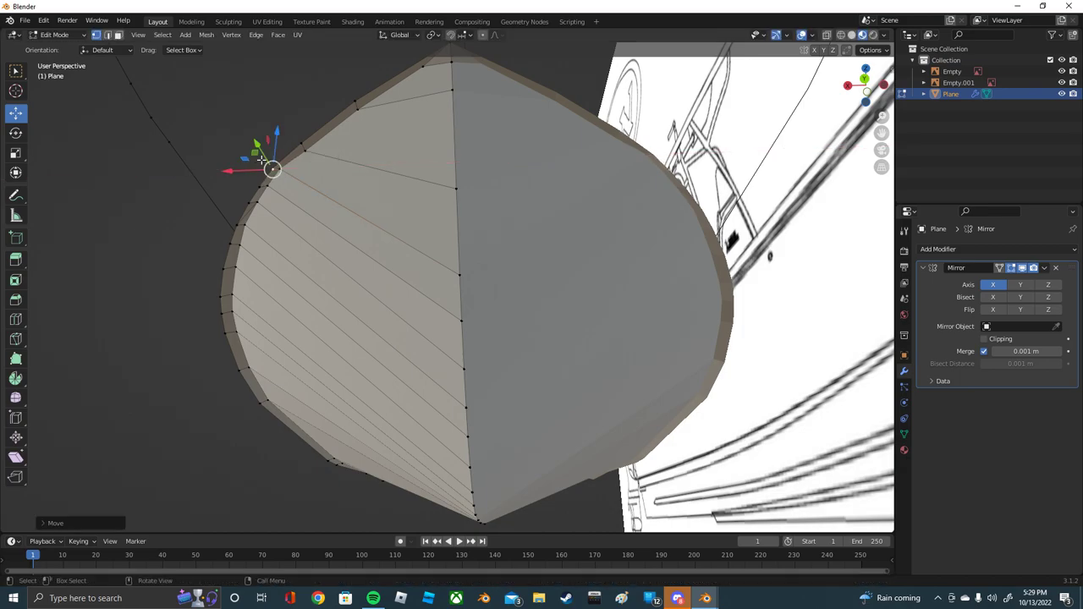
Step: Move the next outline vertex along Y and reposition a top vertex
left_click(300, 142)
left_click_drag(288, 127, 298, 135)
left_click(354, 102)
left_click_drag(353, 102, 364, 93)
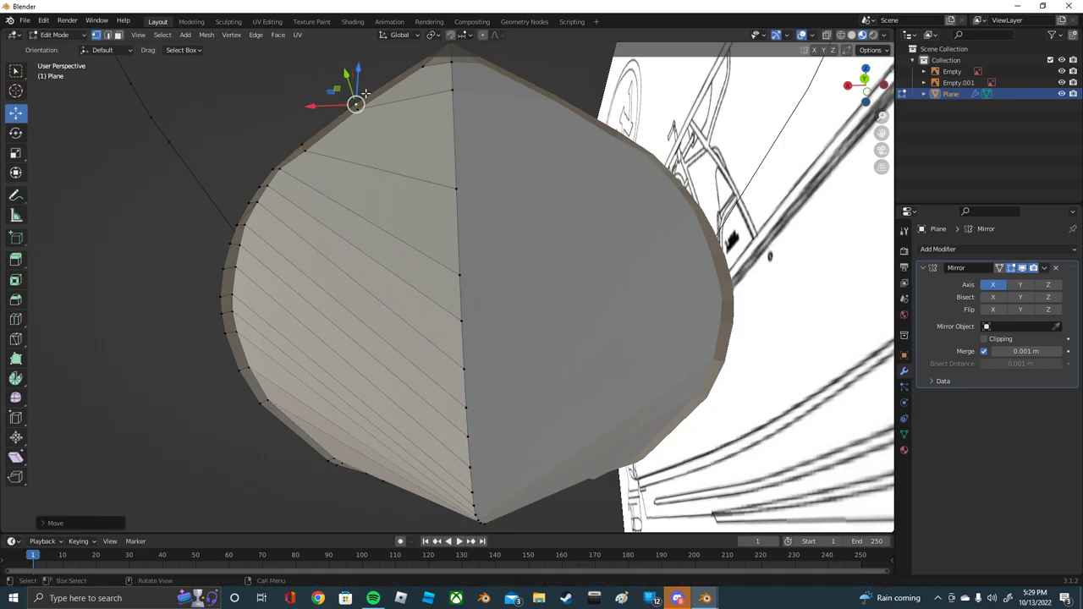
mouse_move(364, 93)
middle_mouse_down()
mouse_move(465, 152)
mouse_move(508, 150)
mouse_move(473, 157)
middle_mouse_up()
Step: Slide the topmost bow vertex along Y to follow the blueprint outline
left_click(508, 150)
left_click(439, 157)
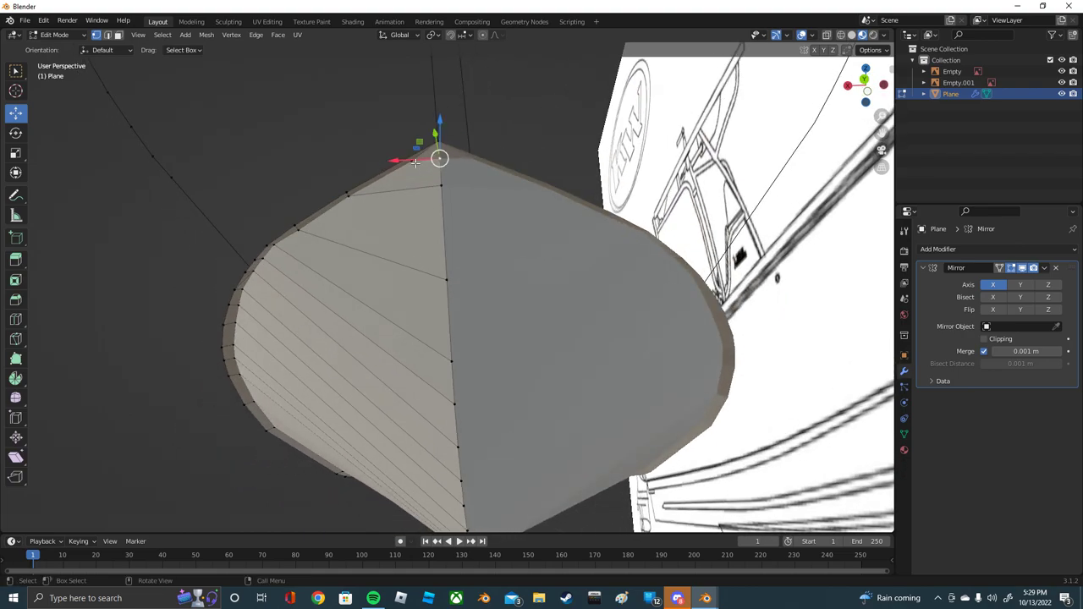
scroll(440, 157, "up", 5)
middle_click_drag(345, 177, 230, 221)
left_click_drag(103, 245, 92, 246)
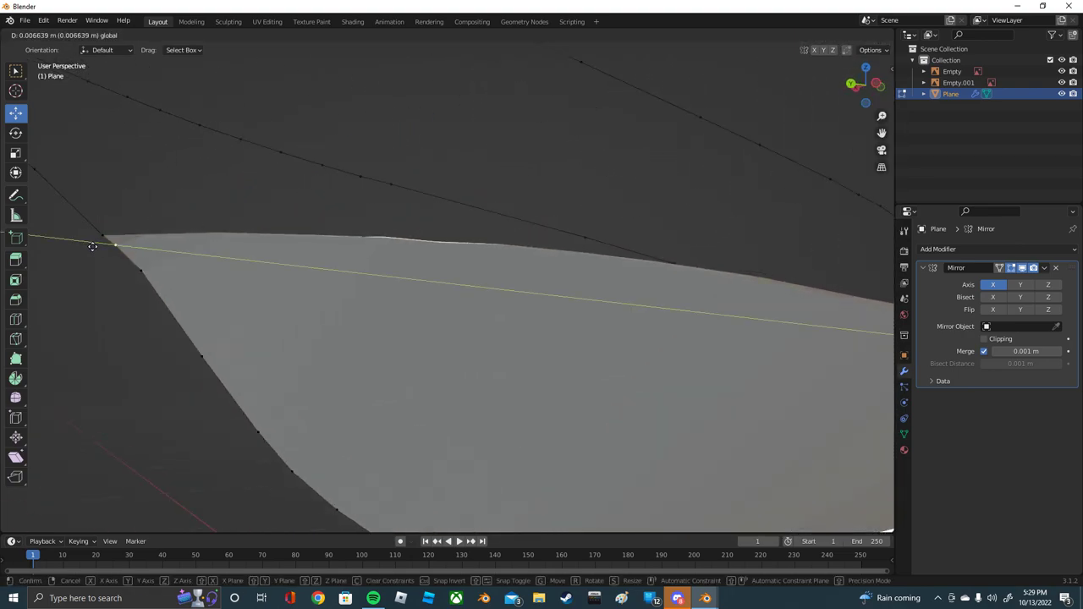
left_click(92, 247)
scroll(92, 246, "down", 5)
middle_click_drag(211, 254, 379, 249)
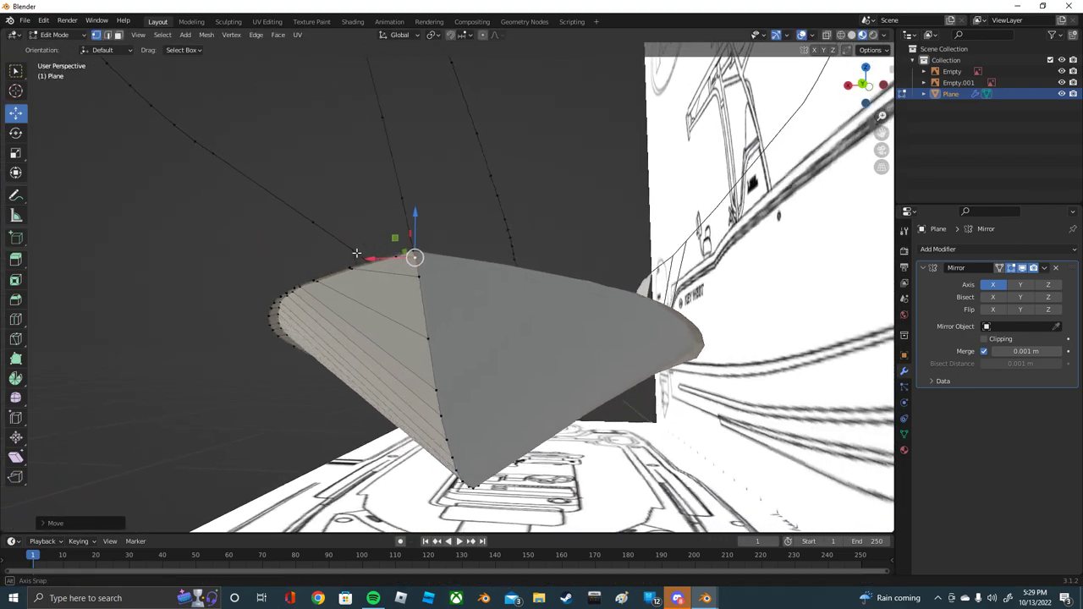
left_click(53, 35)
Step: Return to Object Mode and apply Shade Smooth to the hull
left_click(53, 47)
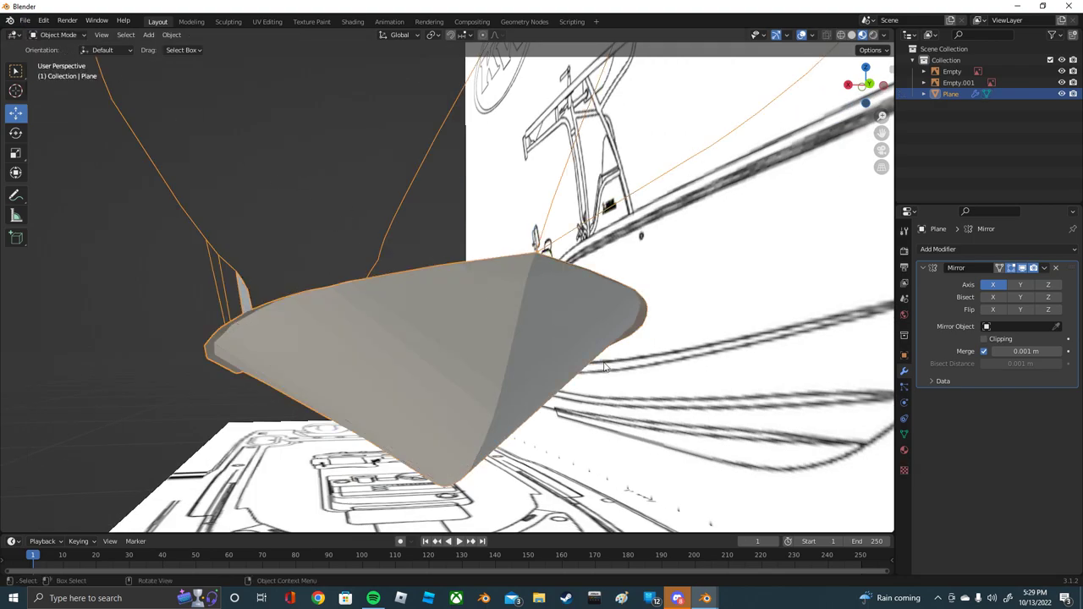
right_click(618, 391)
left_click(613, 390)
right_click(613, 390)
left_click(600, 377)
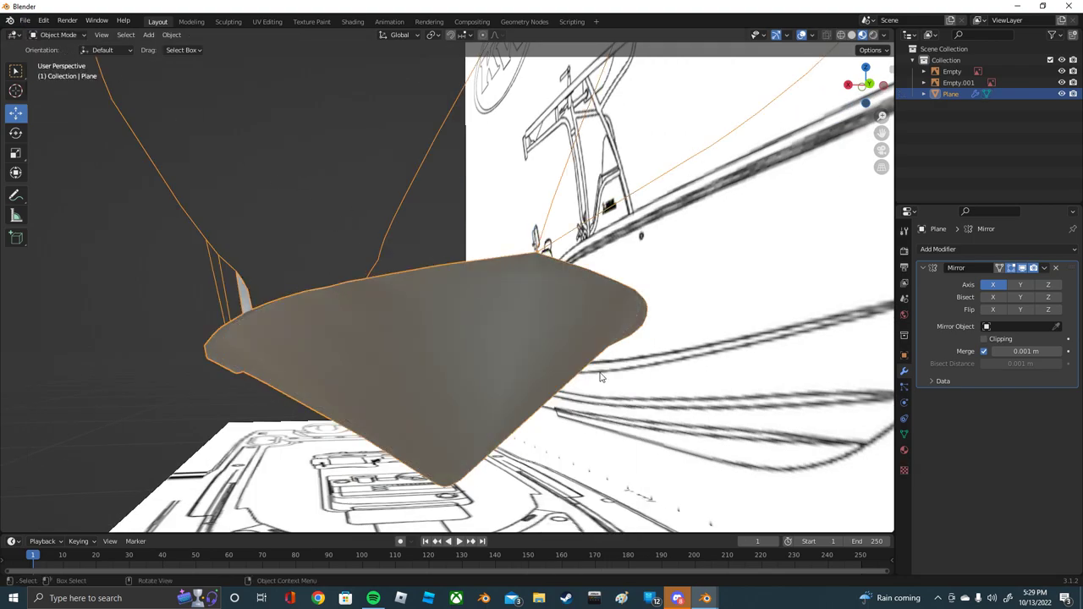
middle_click_drag(489, 317, 629, 315)
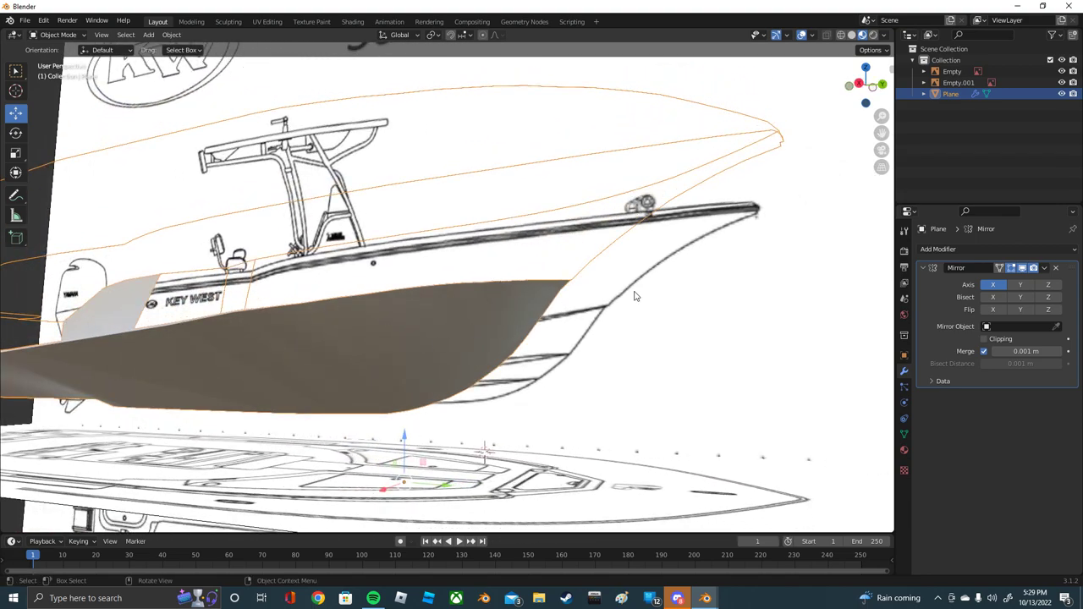
Step: Add an Edge Split modifier below Mirror with a 30° edge angle
left_click(930, 248)
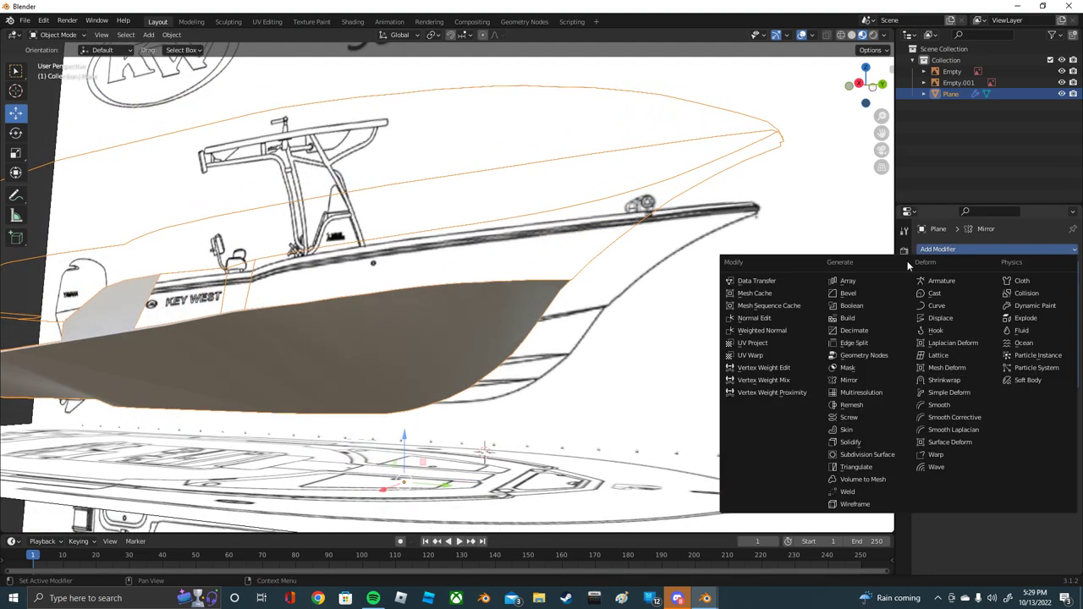
left_click(817, 342)
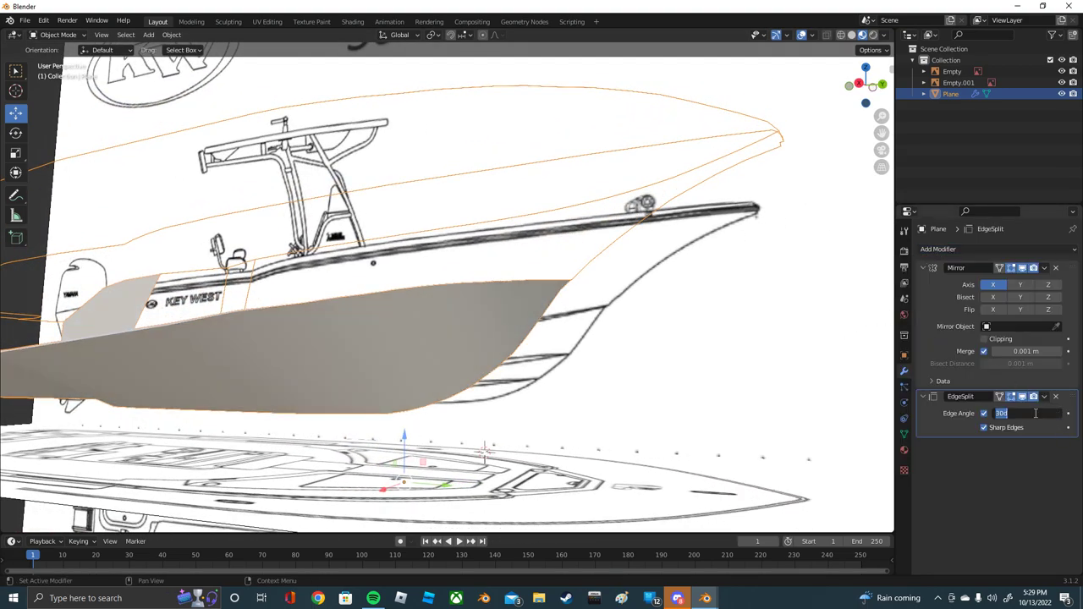
left_click_drag(1034, 412, 1037, 413)
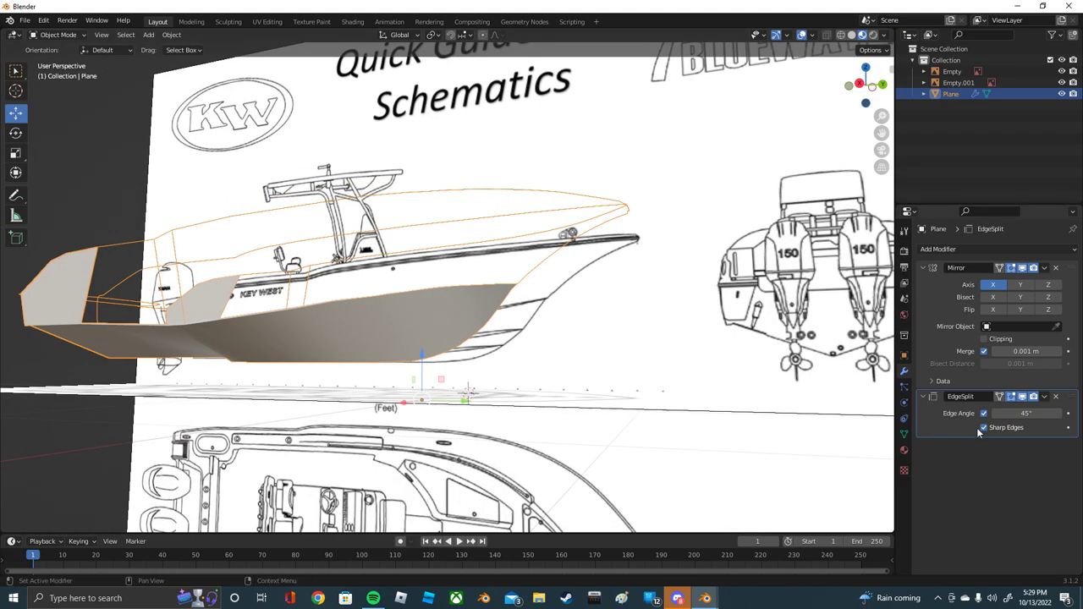
left_click(1026, 413)
type("30")
key("Return")
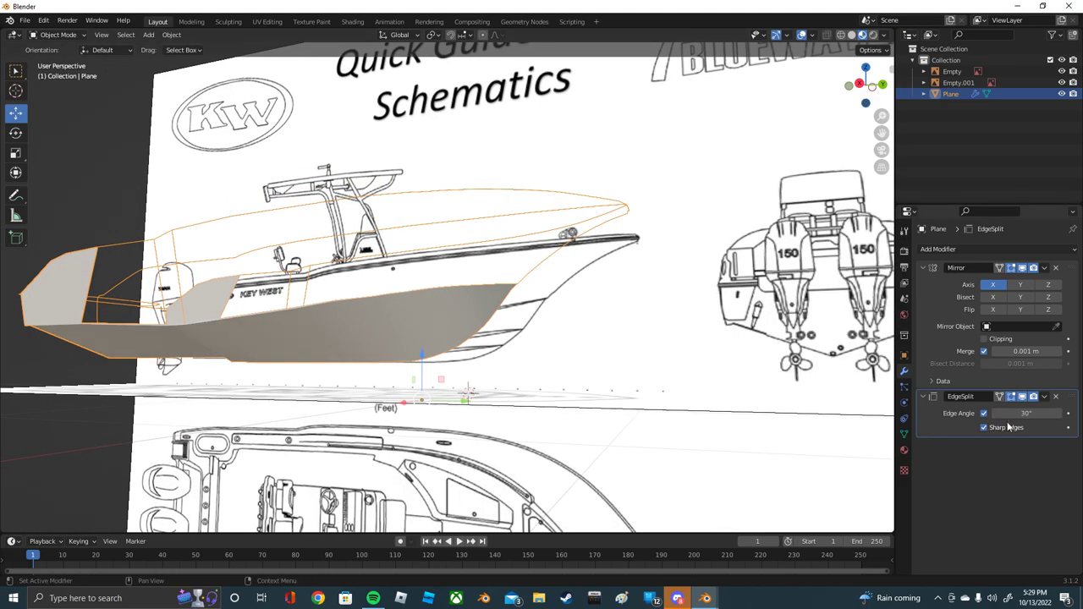
mouse_move(599, 354)
middle_mouse_down()
mouse_move(486, 386)
mouse_move(425, 303)
mouse_move(457, 294)
middle_mouse_up()
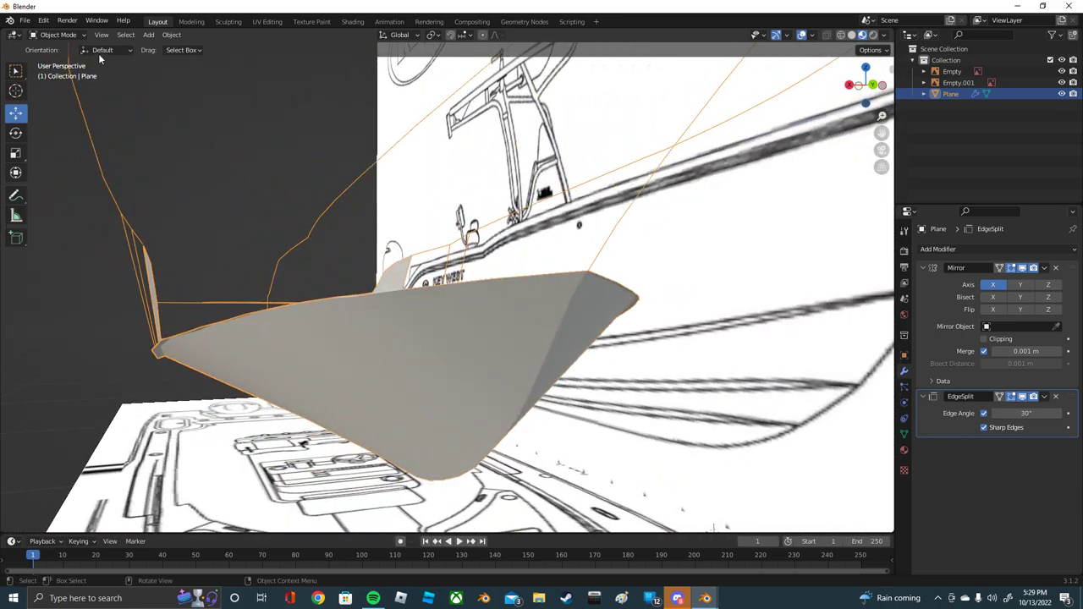
Step: In Edit Mode, raise a vertex on the hull's upper edge
left_click(74, 35)
left_click(73, 61)
left_click(328, 299)
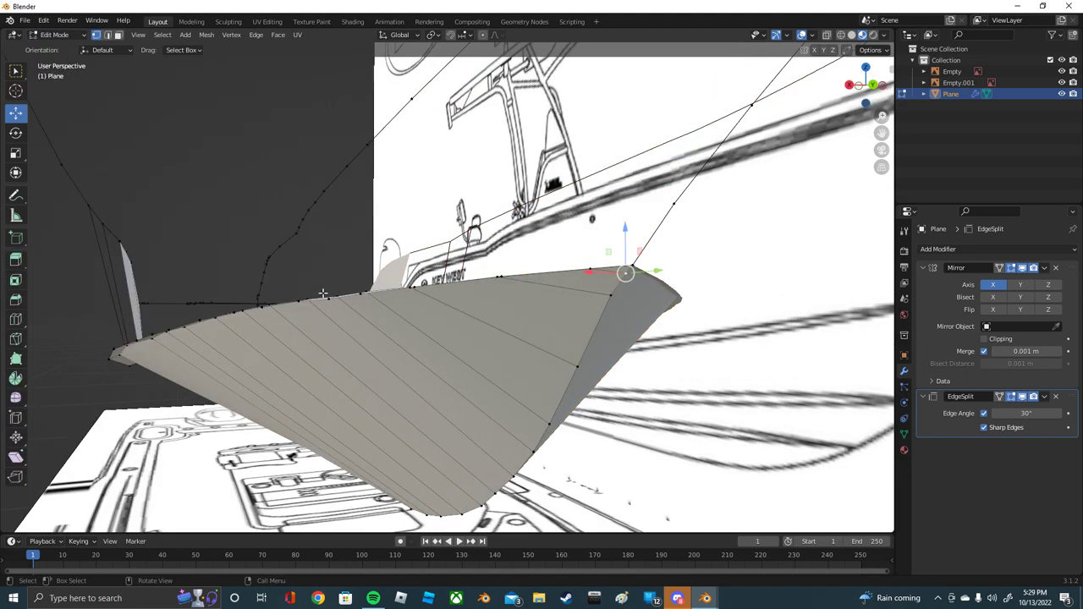
left_click_drag(327, 280, 327, 275)
mouse_move(327, 275)
middle_mouse_down()
mouse_move(434, 265)
mouse_move(577, 378)
mouse_move(720, 259)
mouse_move(756, 271)
mouse_move(335, 42)
middle_mouse_up()
scroll(434, 265, "down", 3)
scroll(434, 265, "down", 3)
scroll(760, 270, "up", 3)
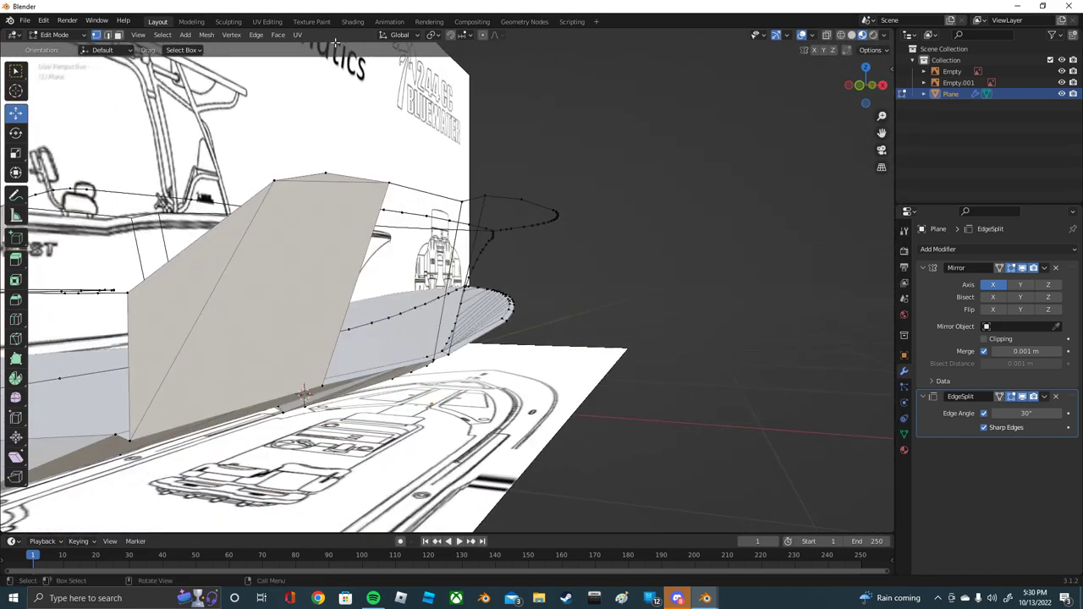
Step: In edge select mode, select an edge on the fin's side near the stern
left_click(106, 40)
left_click(363, 258)
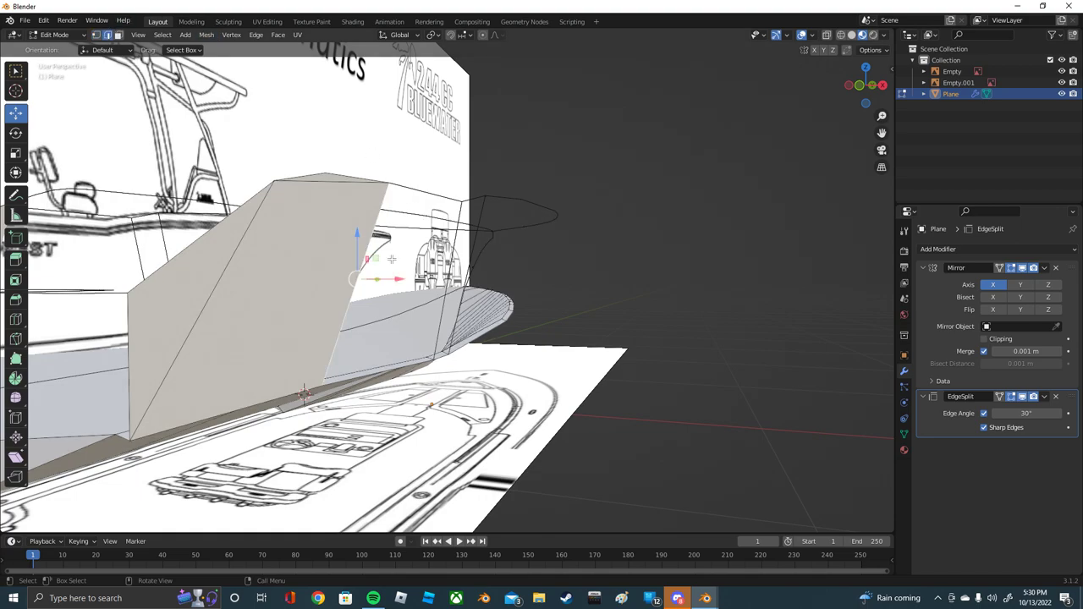
mouse_move(465, 252)
middle_mouse_down()
mouse_move(383, 284)
mouse_move(364, 260)
middle_mouse_up()
scroll(364, 261, "up", 2)
scroll(291, 281, "down", 2)
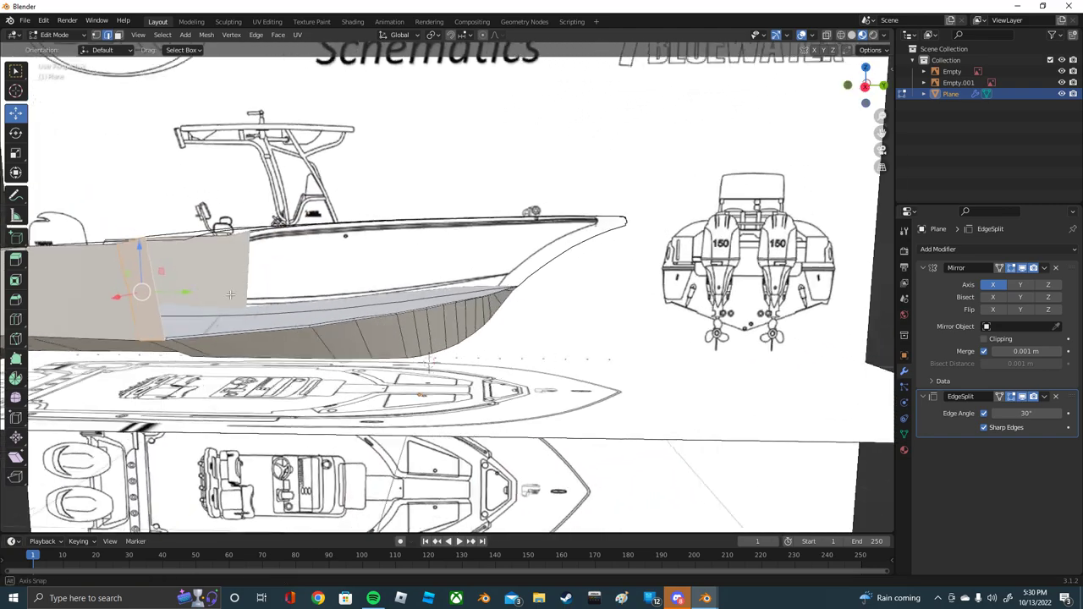
middle_click_drag(291, 281, 161, 292)
Step: In vertex mode, move a stern vertex up toward the deck line
left_click(96, 36)
scroll(220, 268, "up", 2)
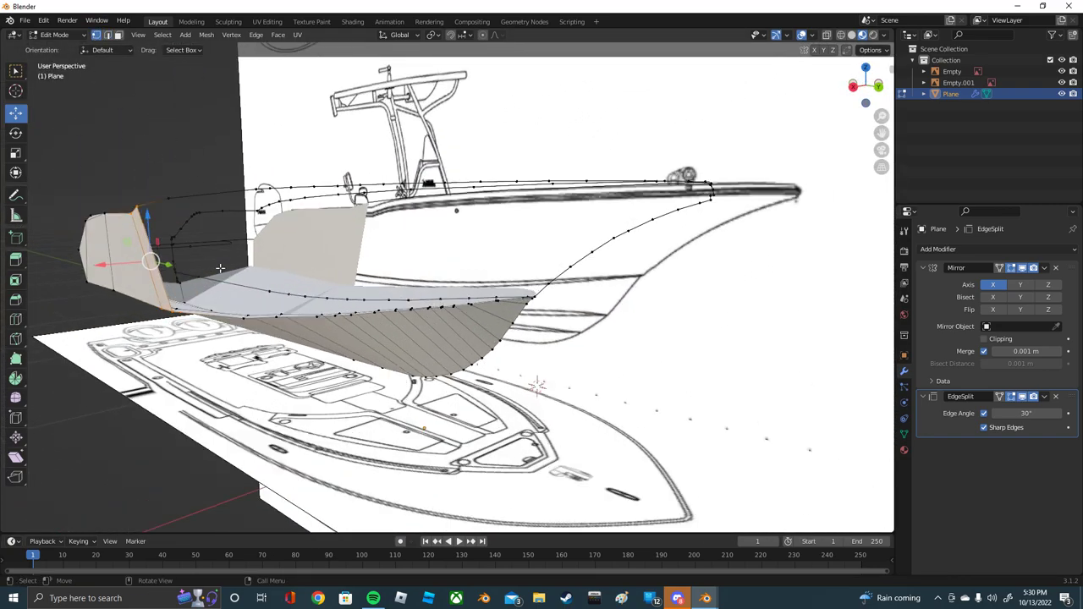
left_click(237, 320)
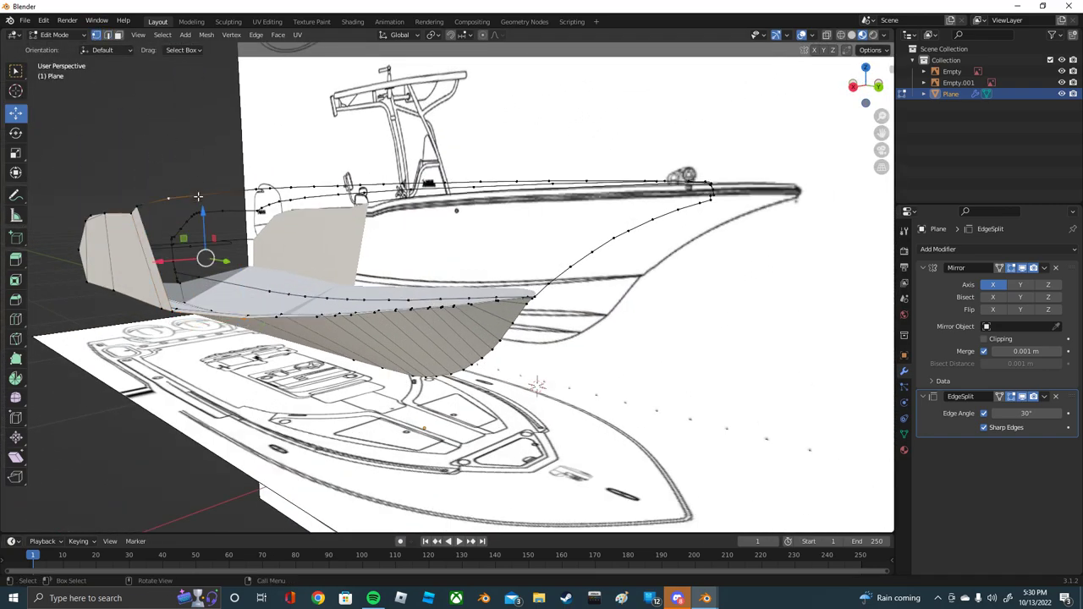
middle_click_drag(164, 194, 232, 207)
left_click(233, 325)
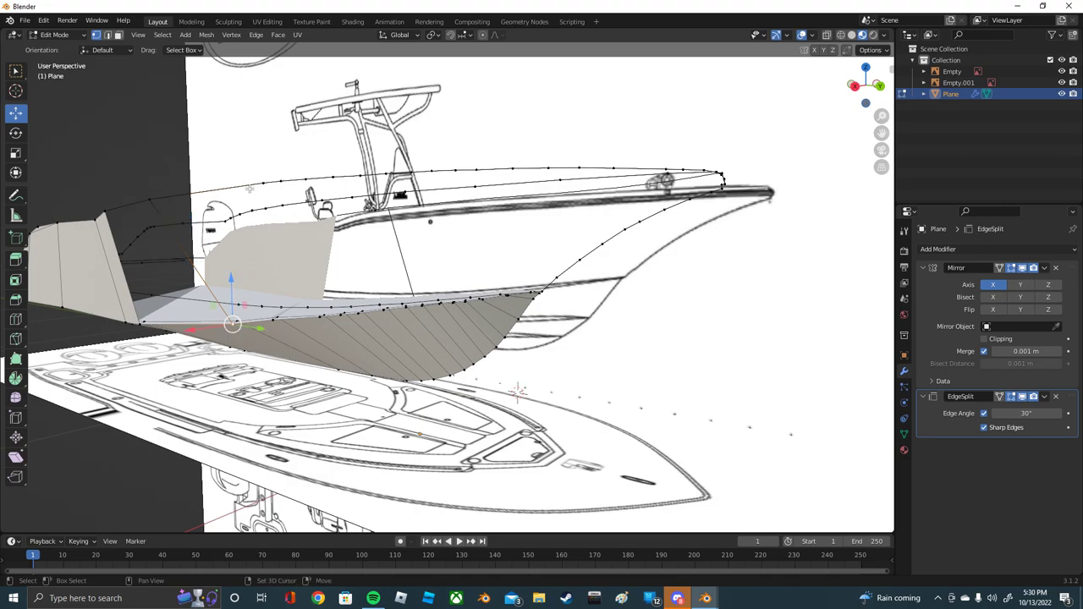
Step: Select lower transom vertices along the hull edge to match the blueprints
left_click(275, 323)
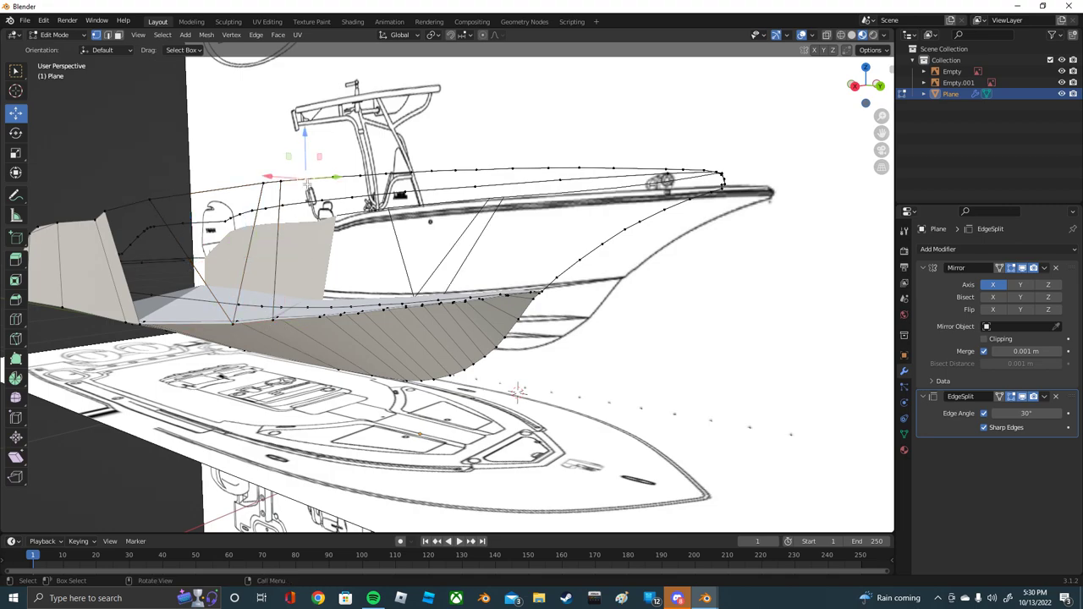
middle_click_drag(275, 323, 337, 326)
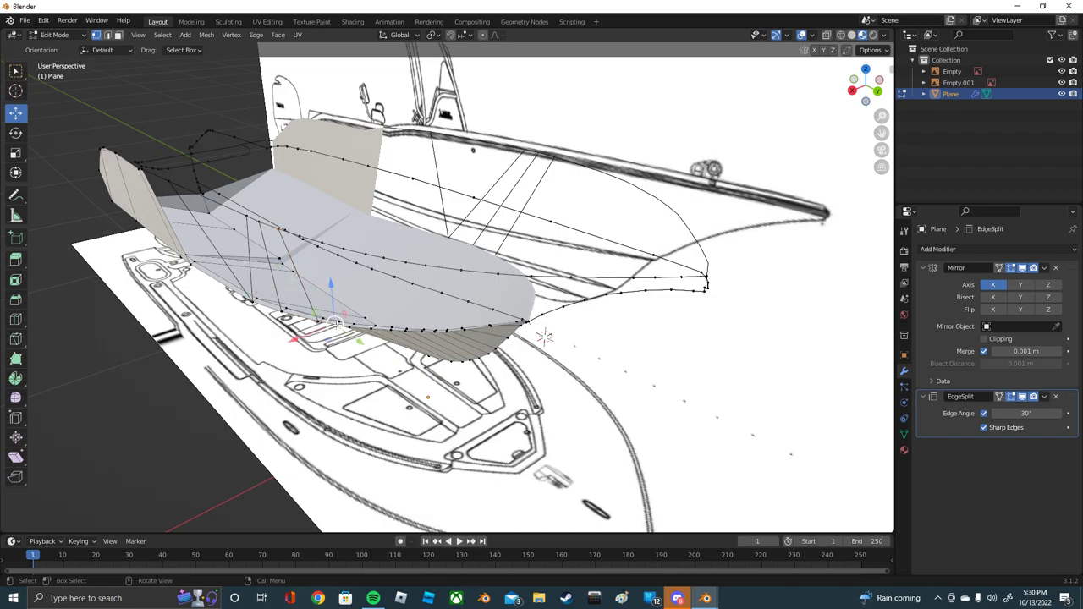
mouse_move(320, 245)
middle_mouse_down()
mouse_move(346, 216)
mouse_move(350, 305)
middle_mouse_up()
left_click(348, 332, "shift")
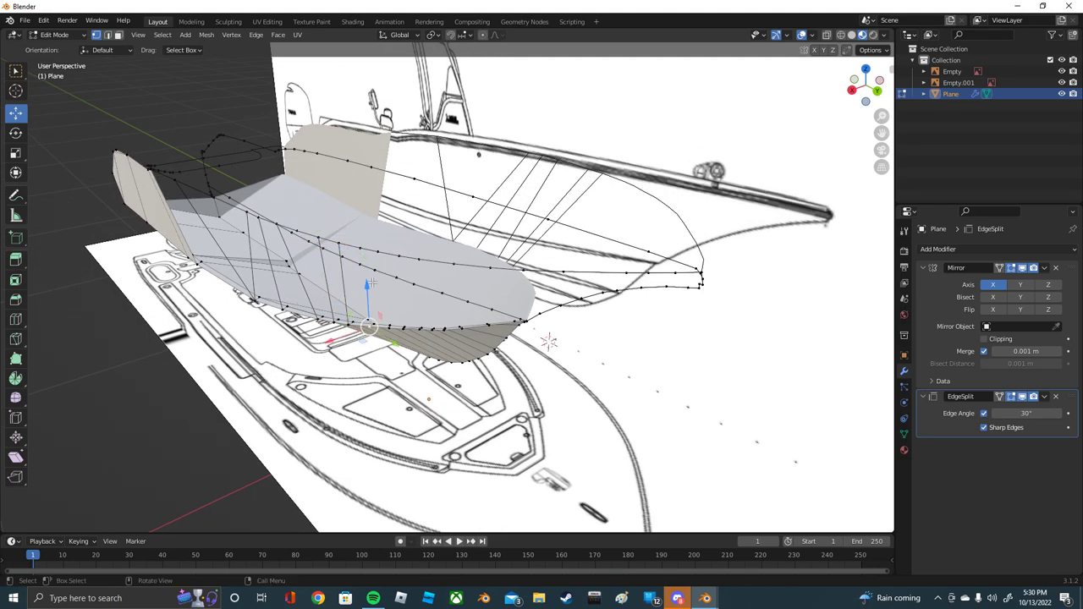
left_click(365, 248, "shift")
left_click(381, 252)
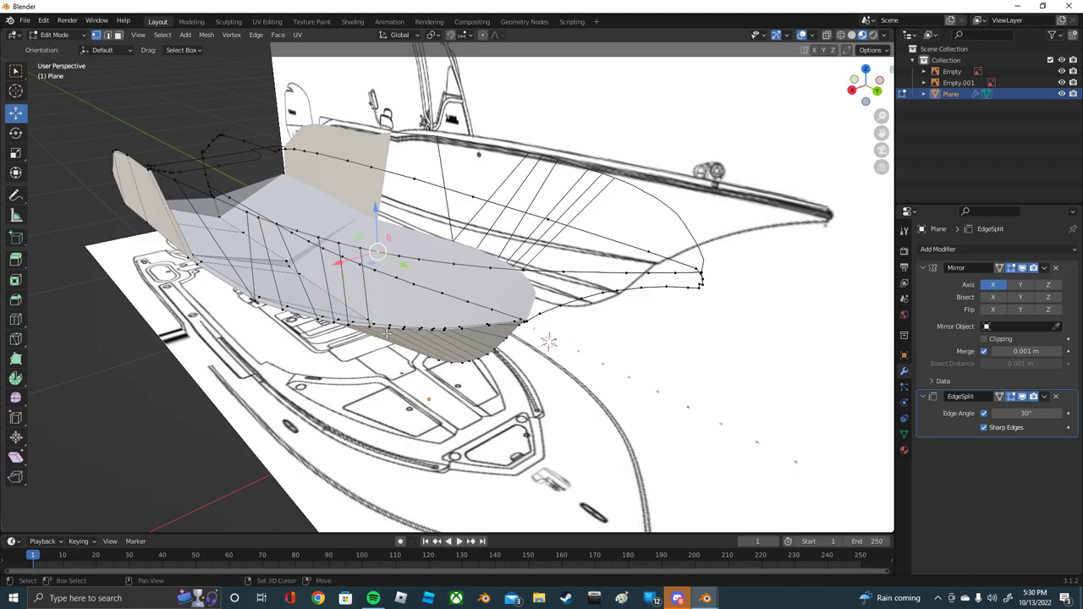
scroll(403, 332, "up", 2)
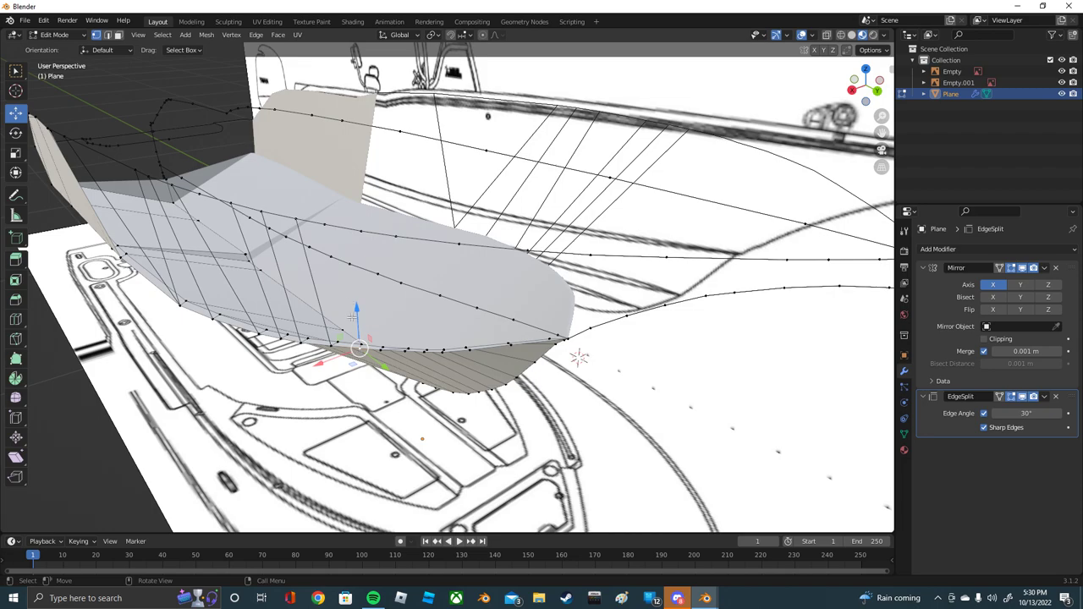
Step: Join a top hull vertex to a lower-edge vertex with a new diagonal edge
left_click(360, 231)
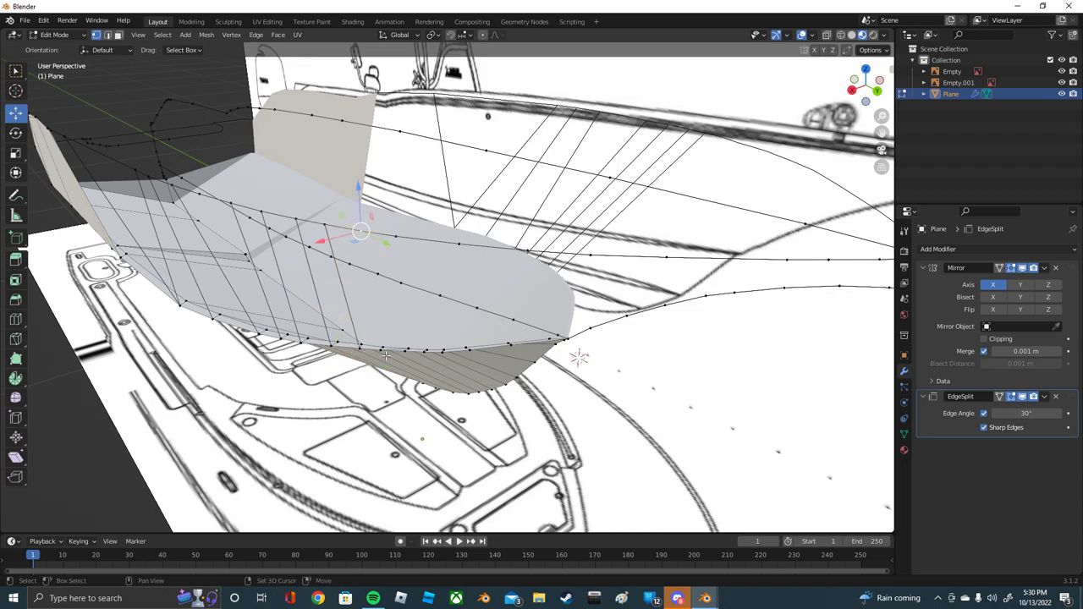
left_click(405, 349)
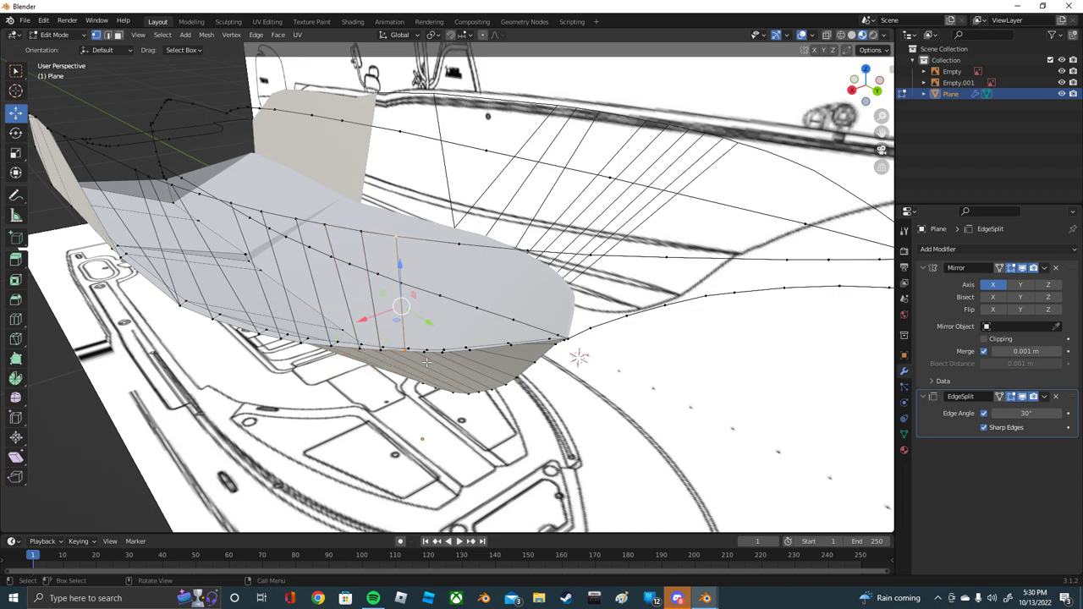
left_click(457, 243, "shift")
left_click(465, 347, "shift")
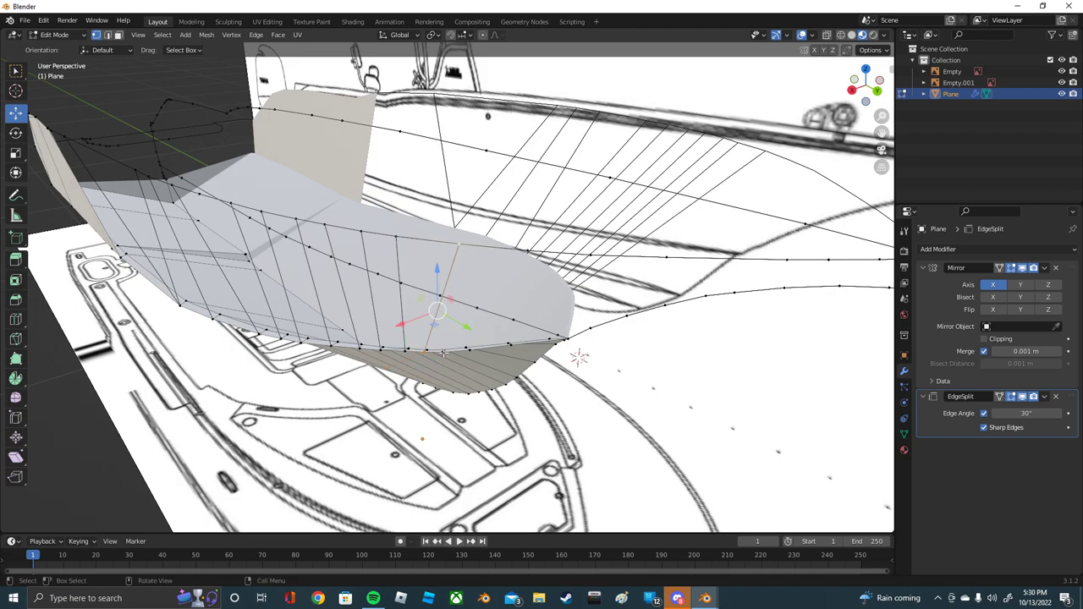
key("j")
Step: Connect another top and lower-edge vertex pair with a second diagonal edge
left_click(470, 349)
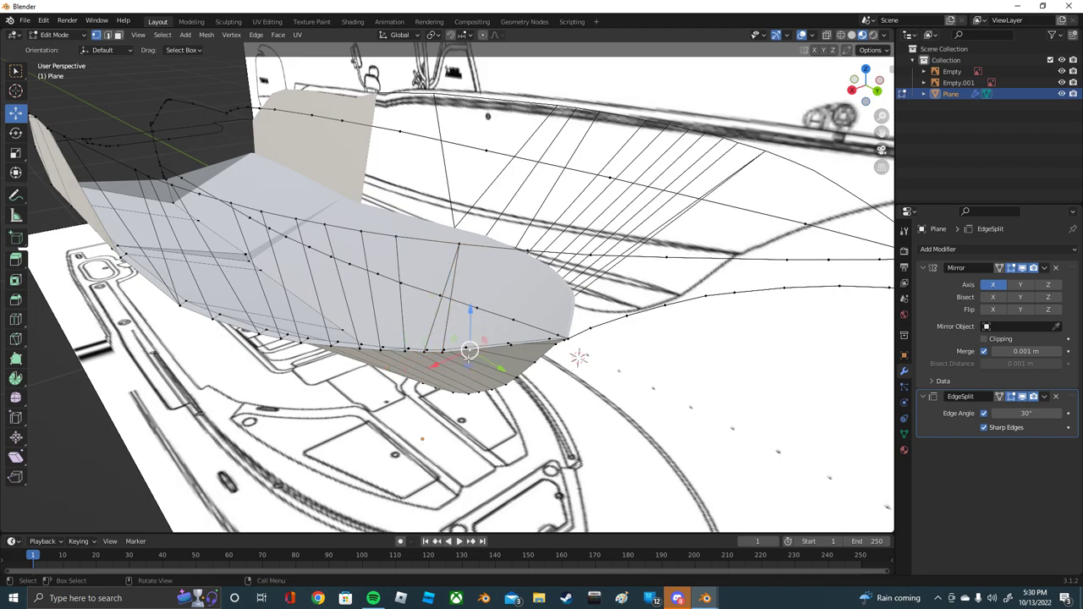
left_click(529, 250, "shift")
left_click(510, 345)
left_click(528, 251, "shift")
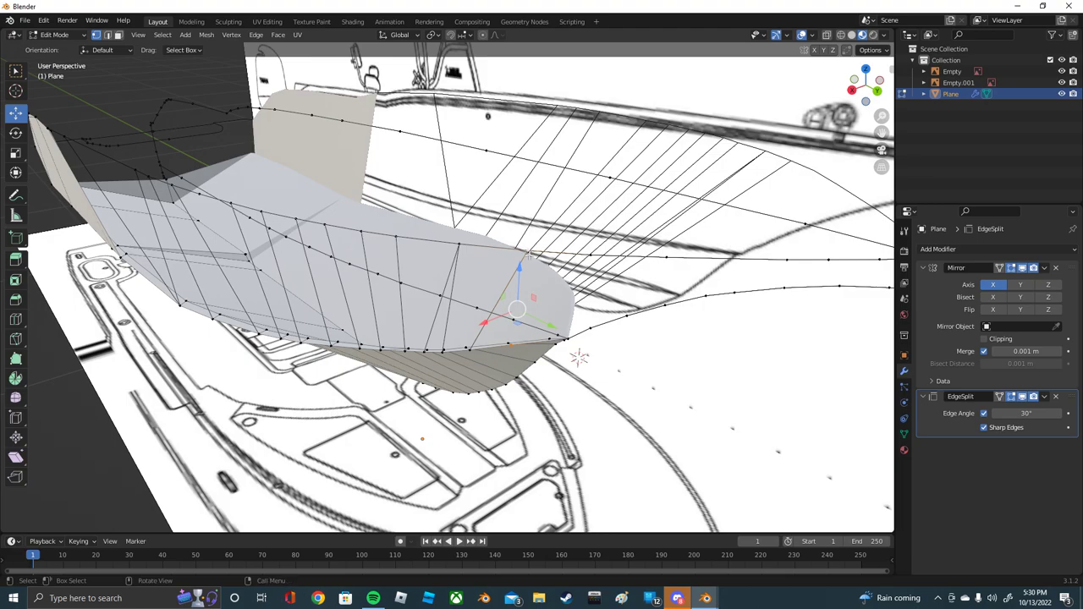
key("j")
middle_click_drag(545, 331, 515, 317)
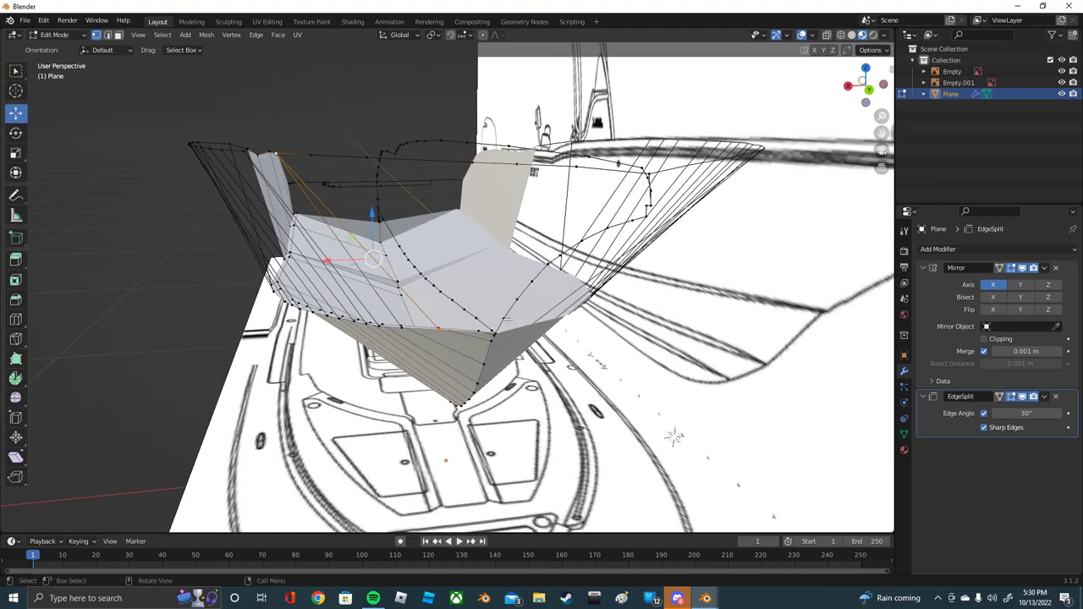
mouse_move(508, 319)
middle_mouse_down()
mouse_move(548, 299)
mouse_move(518, 283)
mouse_move(400, 281)
mouse_move(319, 218)
middle_mouse_up()
left_click(548, 299)
Step: In Edge select mode, extrude the front hull edge twice along the side schematic
scroll(319, 218, "up", 3)
scroll(319, 218, "up", 2)
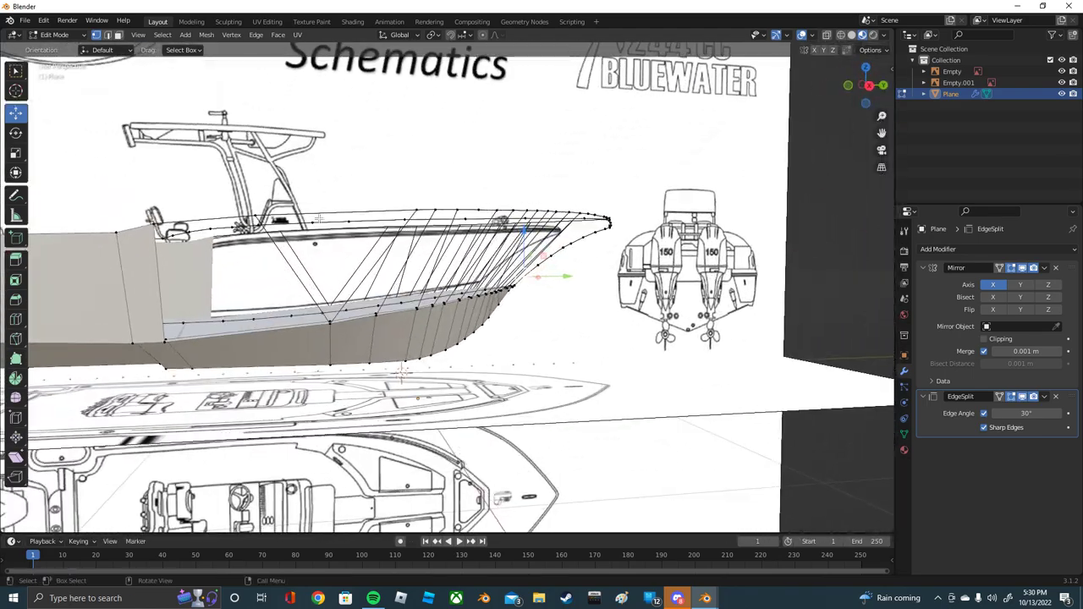
left_click(107, 35)
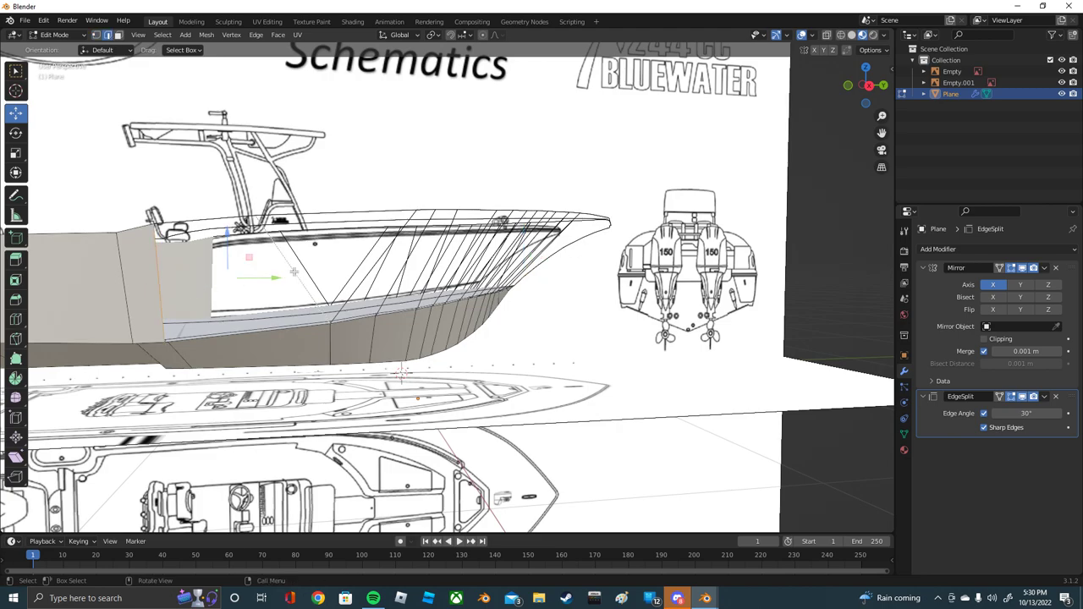
key("e")
left_click(368, 272)
middle_click_drag(368, 272, 349, 277)
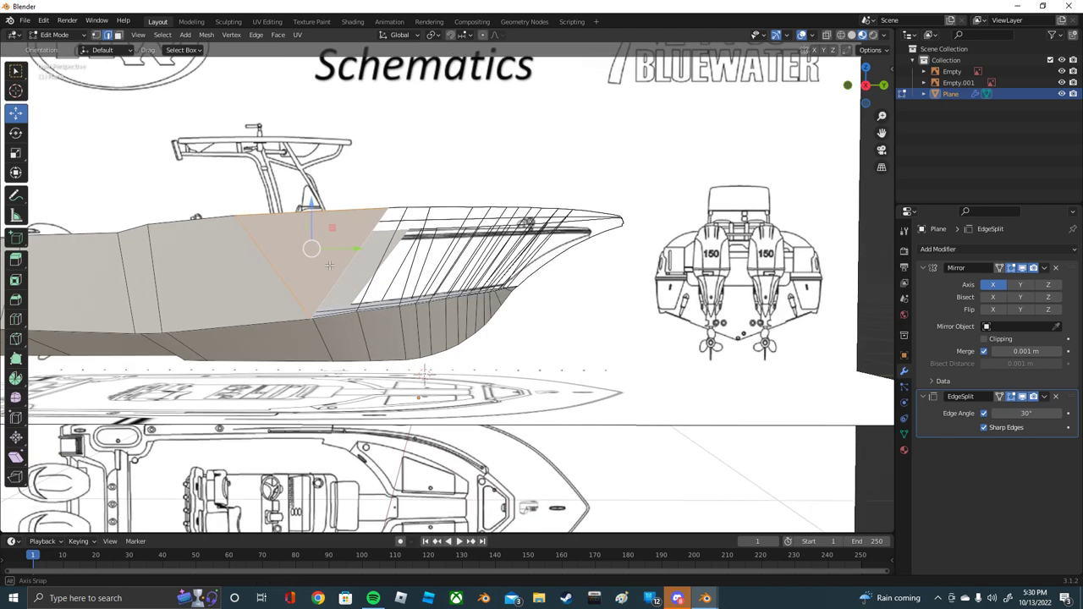
key("e")
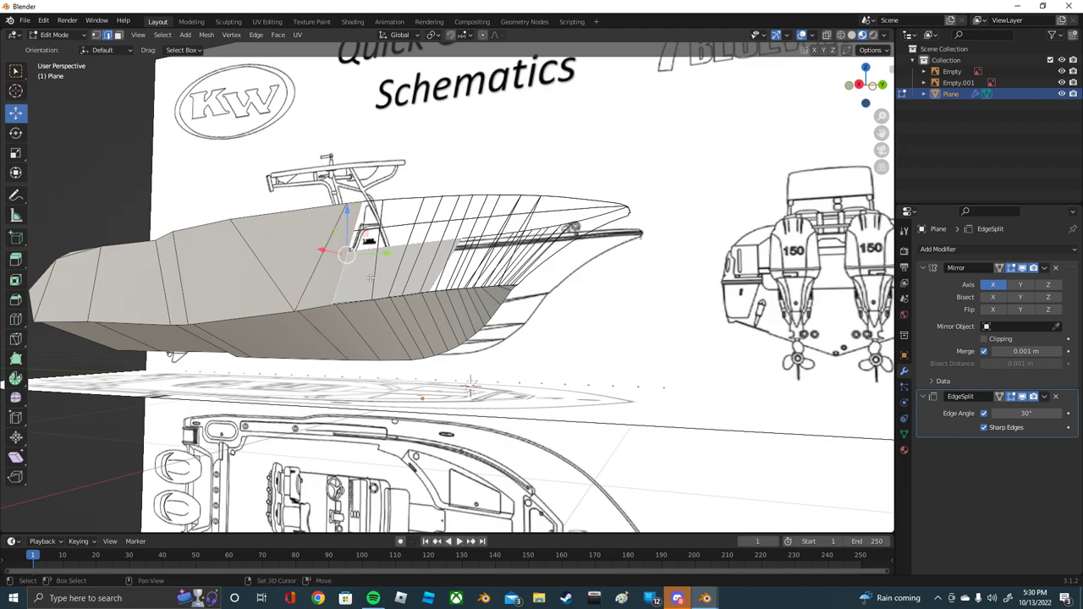
left_click(401, 276)
middle_click_drag(401, 275, 378, 264)
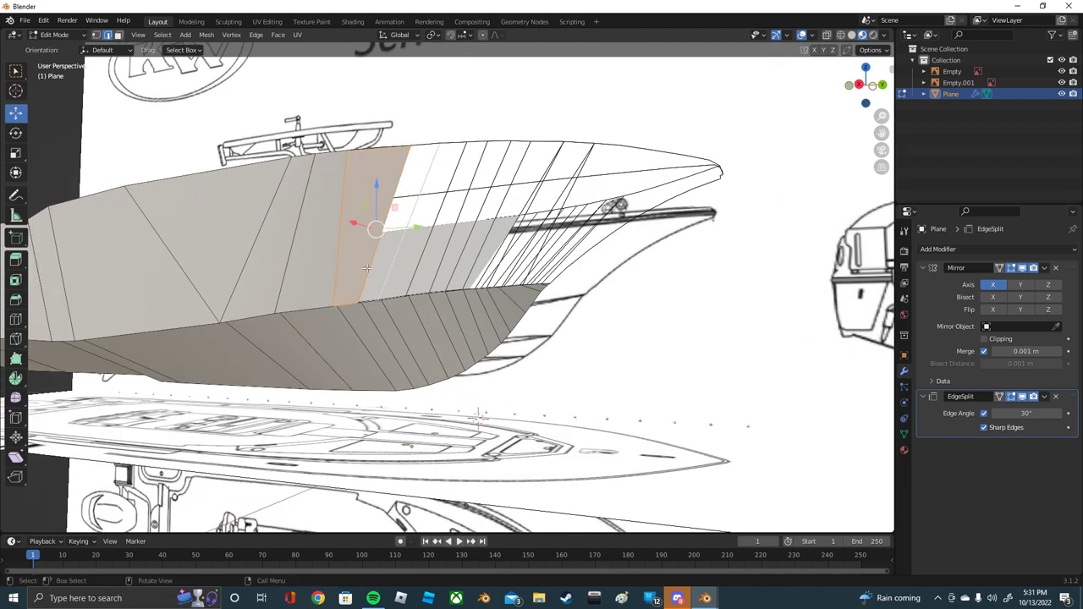
Step: Extrude five more face strips from the end edge until they reach the bow tip
left_click(371, 267)
key("e")
left_click(414, 267)
key("e")
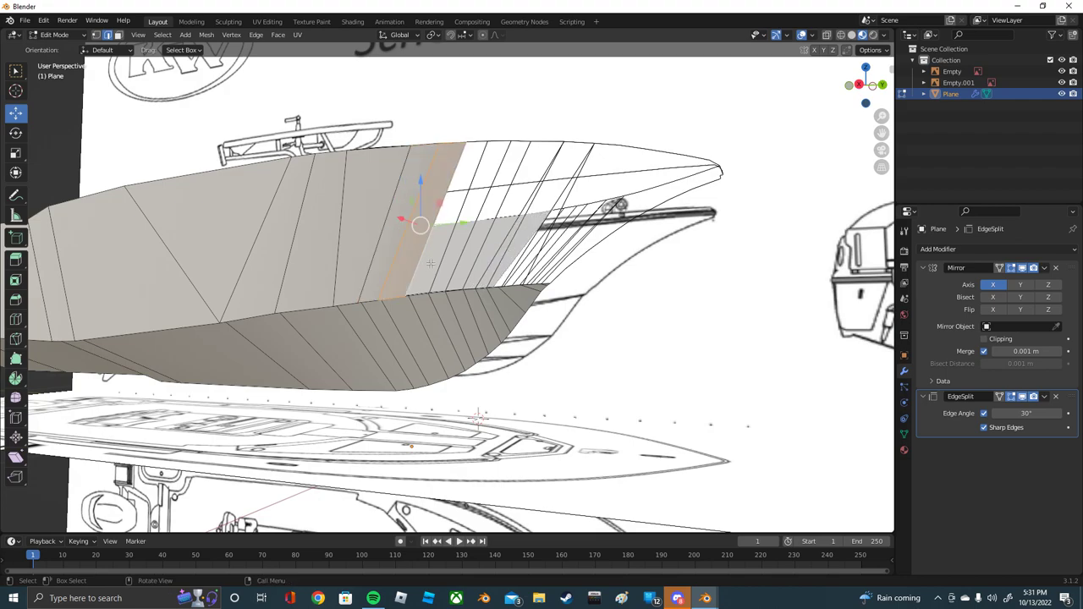
left_click(438, 263)
key("e")
left_click(461, 263)
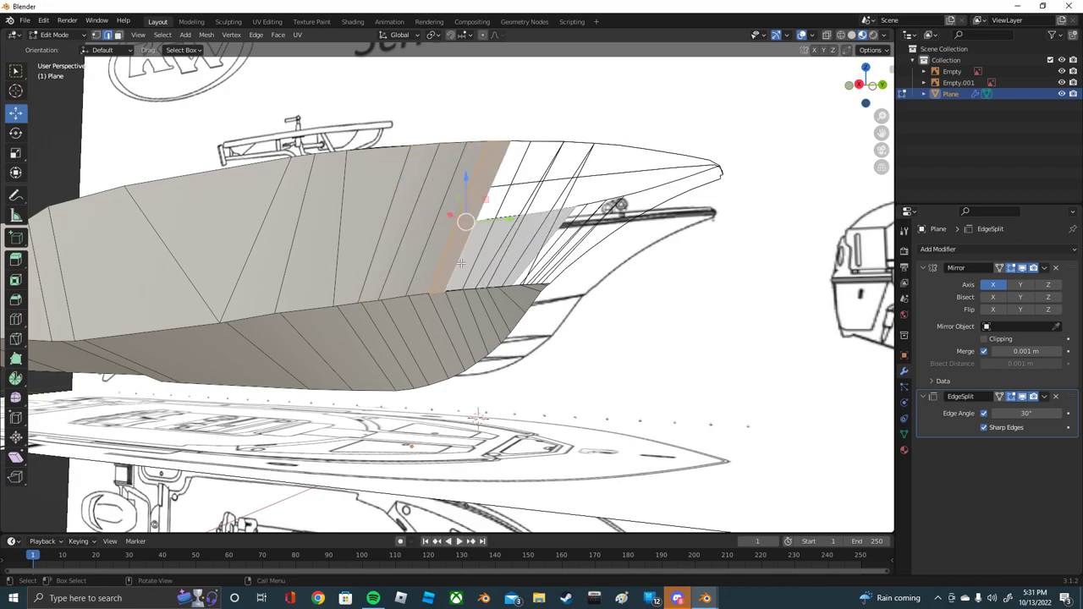
key("e")
left_click(474, 263)
key("e")
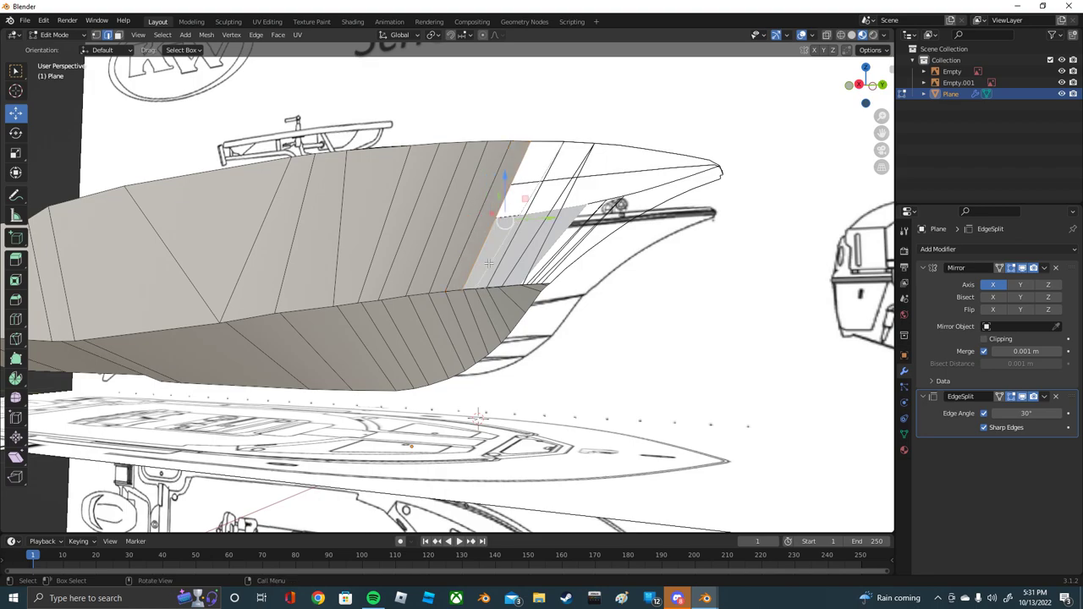
left_click(506, 265)
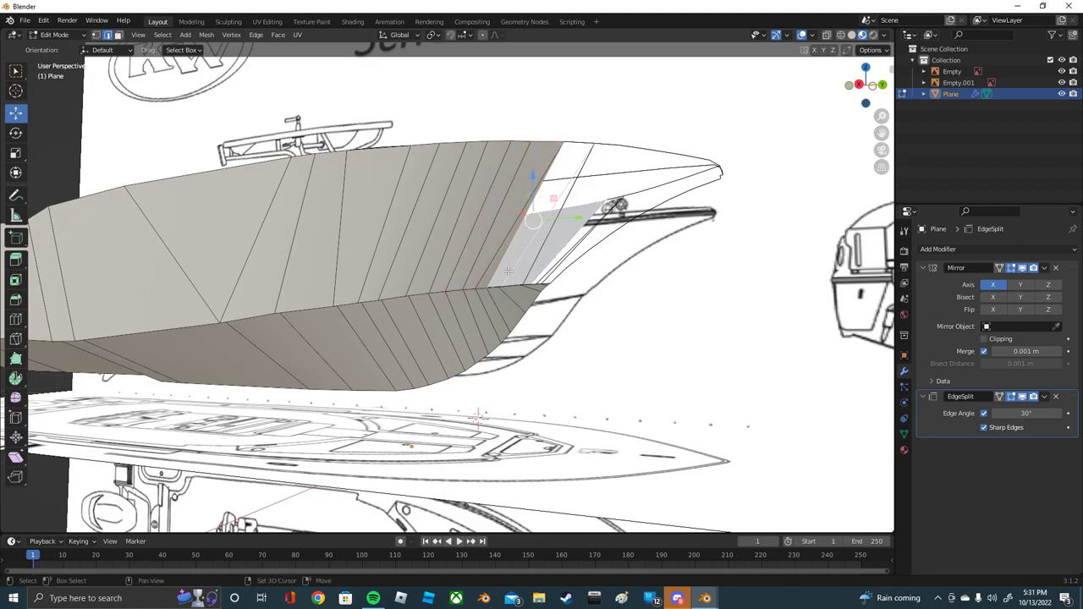
middle_click_drag(503, 268, 455, 266)
Step: Extrude the bow edge, fill a triangular face, and raise its outer corner up-right
left_click(457, 265, "shift")
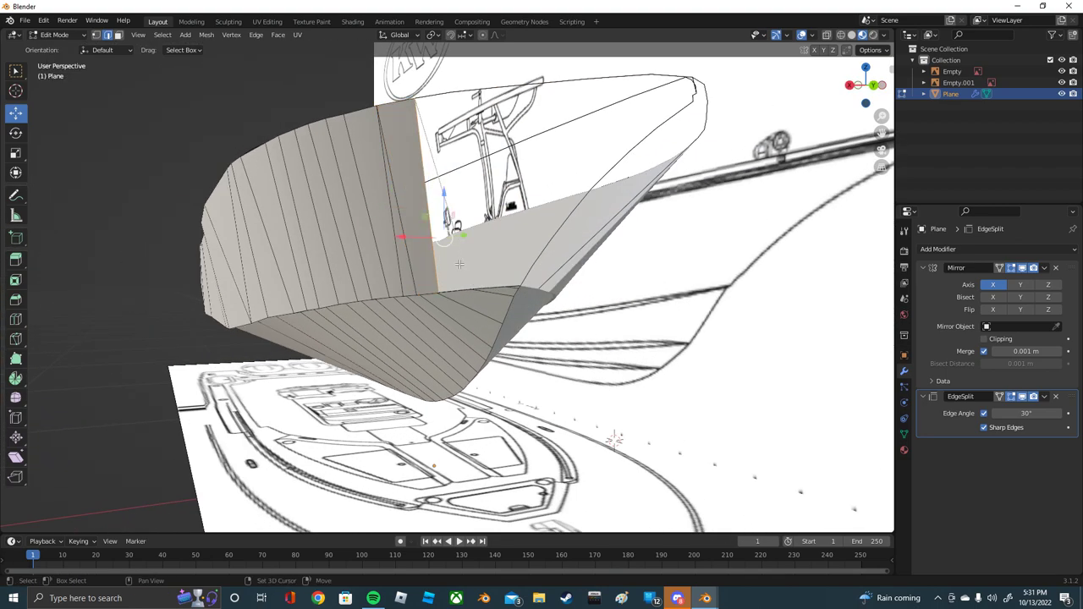
key("e")
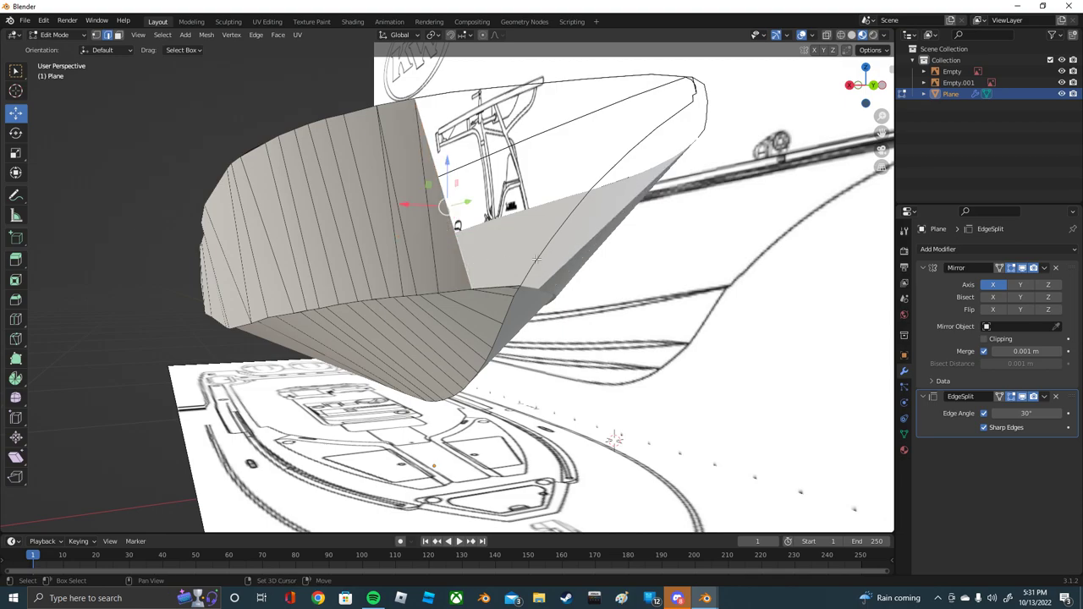
left_click(525, 275)
key("f")
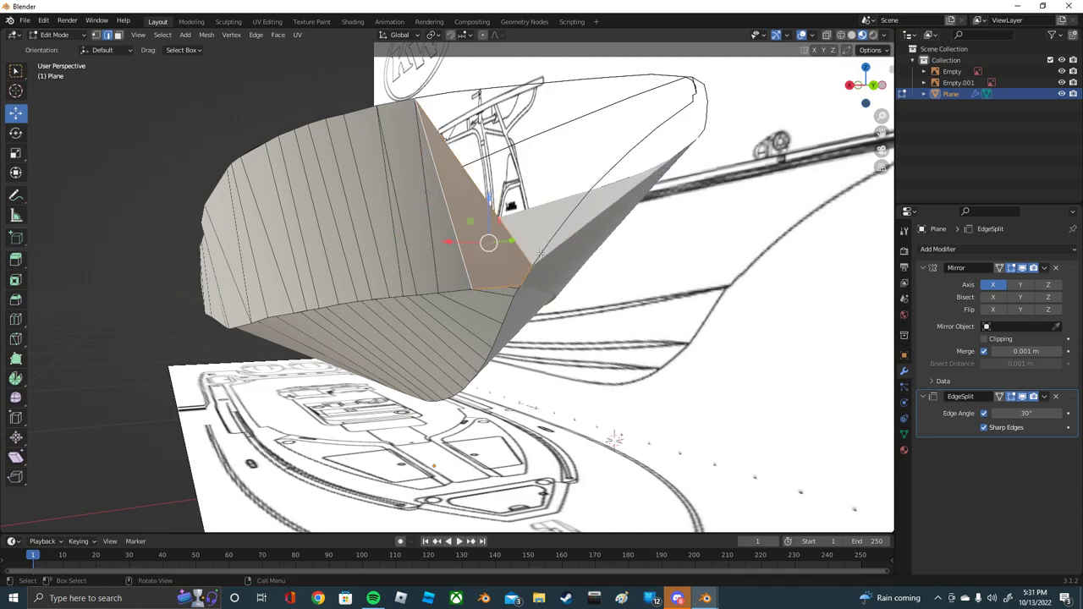
key("g")
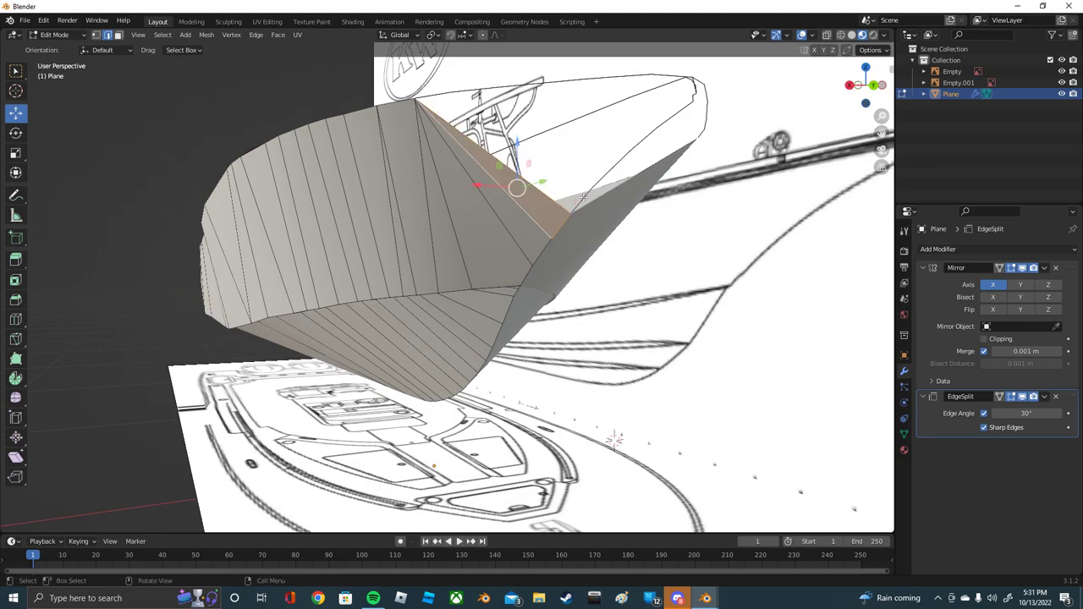
left_click(600, 179)
Step: Select the hull's top edge loop near the bow, checking it from several angles
left_click(601, 180)
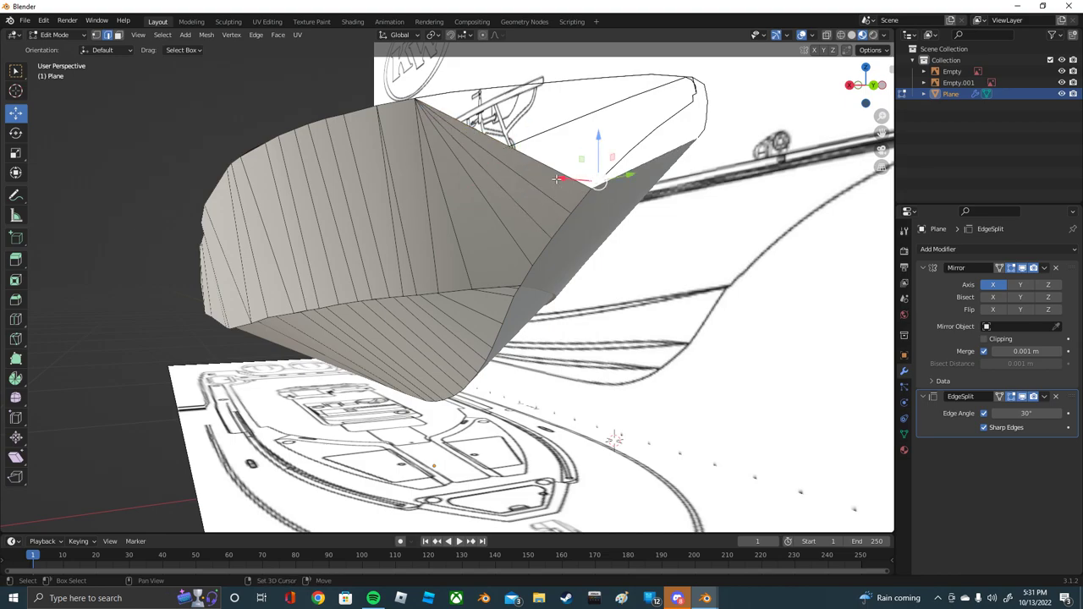
left_click(630, 167)
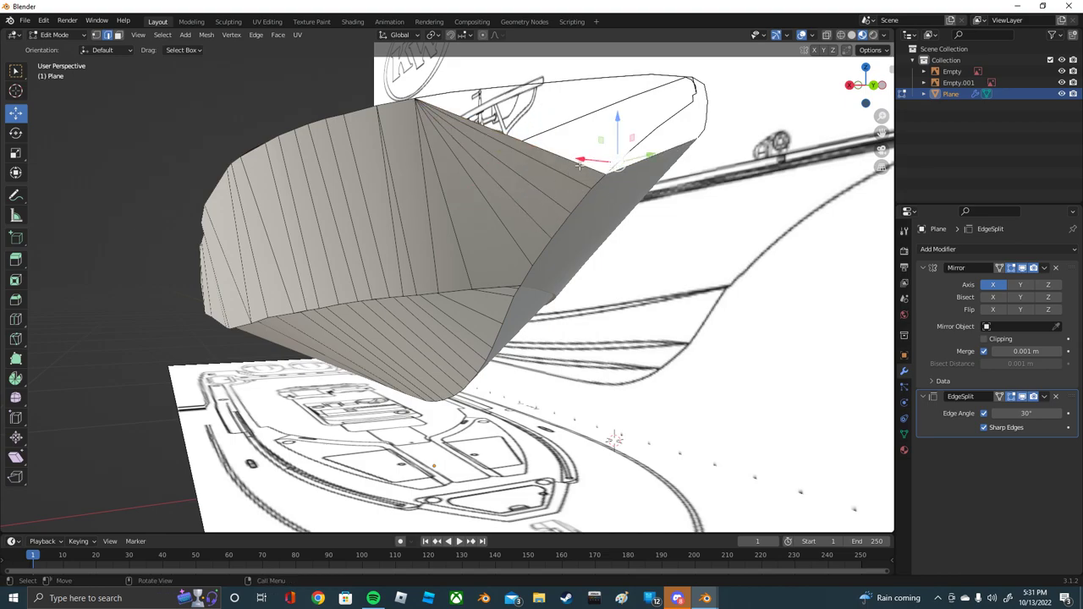
middle_click_drag(579, 165, 544, 171)
left_click(552, 128)
middle_click_drag(544, 102, 508, 150)
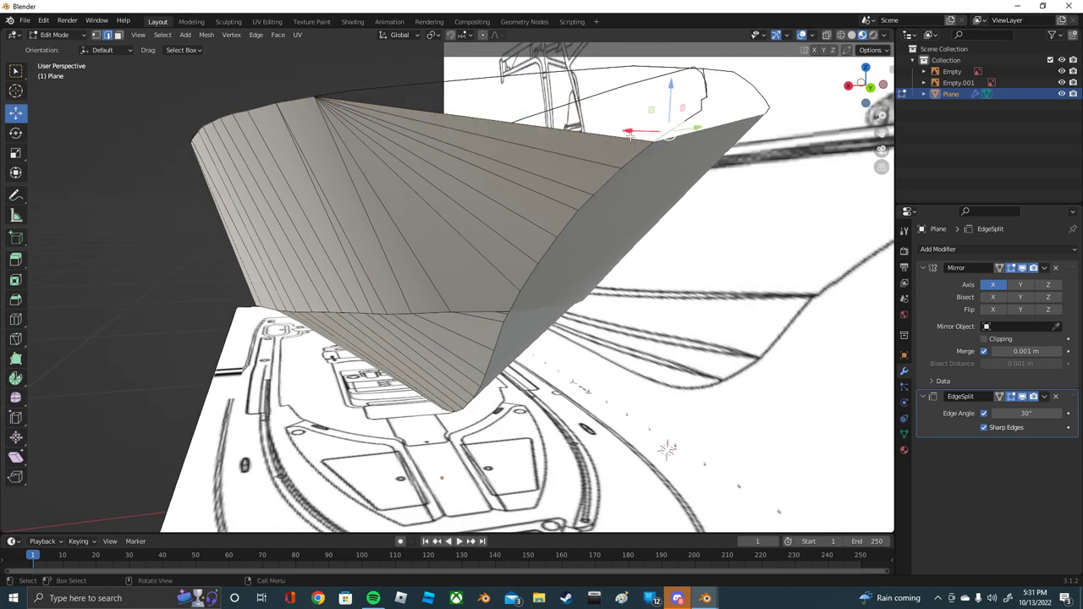
left_click(694, 116, "alt")
left_click(660, 108)
left_click(655, 108, "alt")
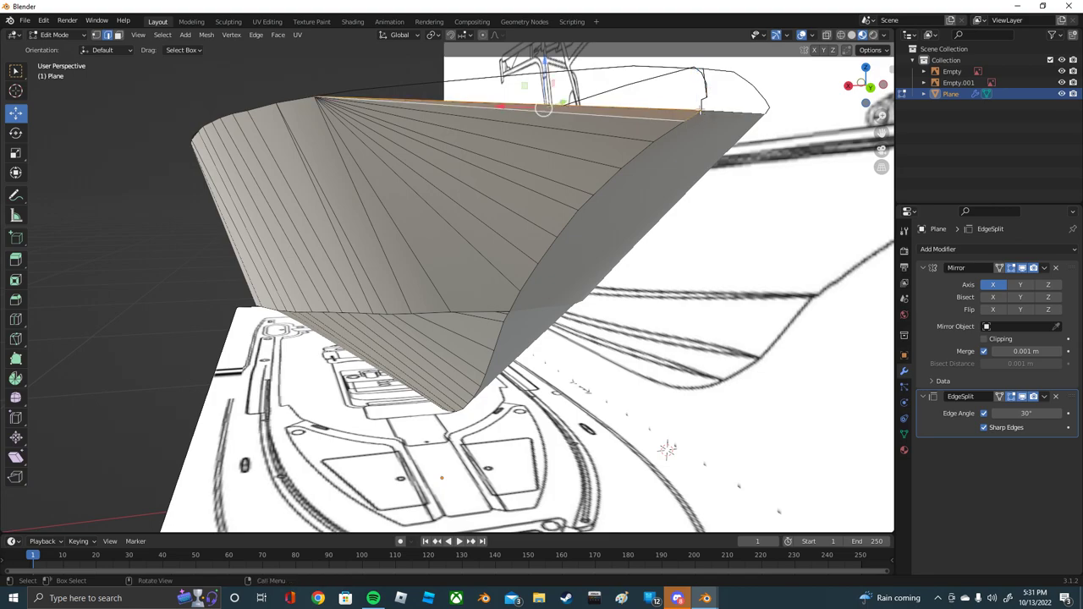
left_click(653, 107)
left_click(646, 111, "alt")
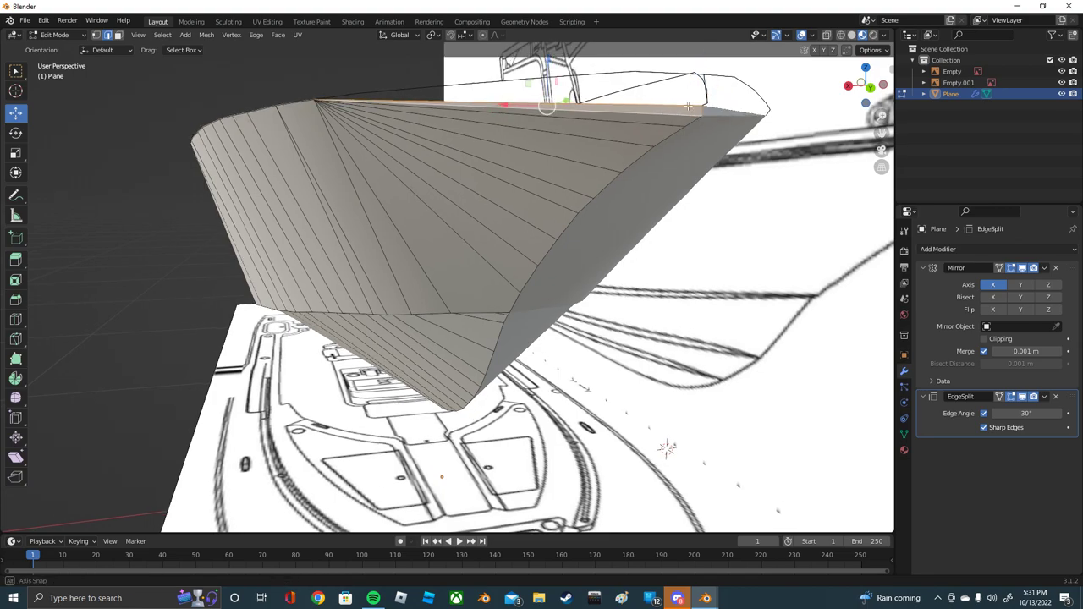
mouse_move(646, 111)
middle_mouse_down()
mouse_move(643, 129)
mouse_move(493, 106)
middle_mouse_up()
Step: Return the hull to Object Mode and view the whole reference board
left_click(57, 34)
left_click(51, 48)
scroll(429, 207, "down", 3)
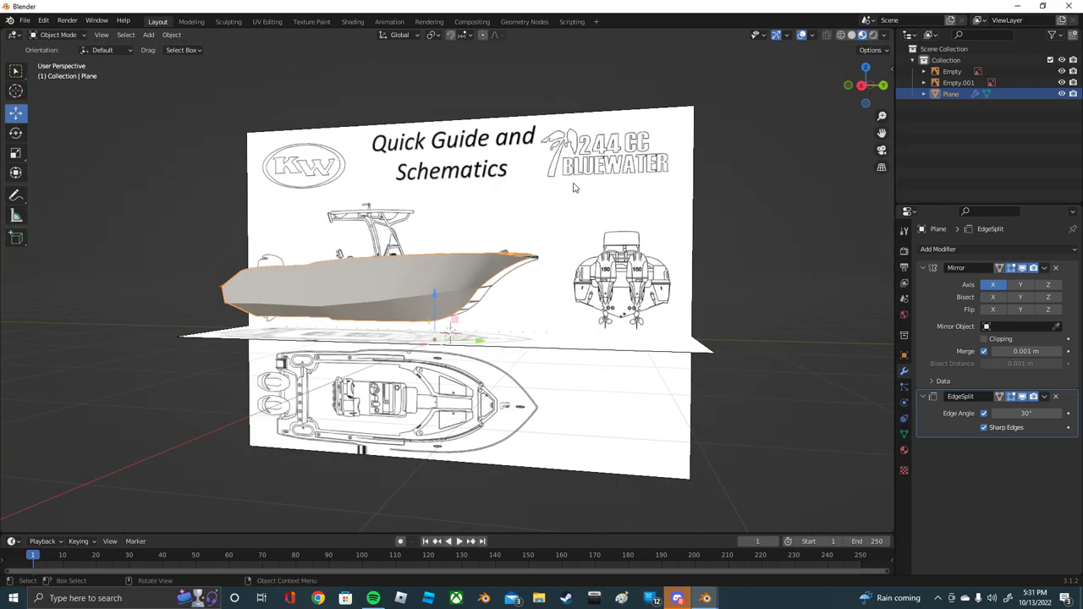
mouse_move(406, 212)
middle_mouse_down()
mouse_move(429, 208)
mouse_move(358, 211)
mouse_move(380, 200)
mouse_move(460, 205)
mouse_move(539, 239)
mouse_move(404, 272)
mouse_move(362, 235)
mouse_move(457, 235)
middle_mouse_up()
Step: Set the EdgeSplit modifier's Edge Angle to 15° and inspect the hull's shading
scroll(457, 235, "up", 2)
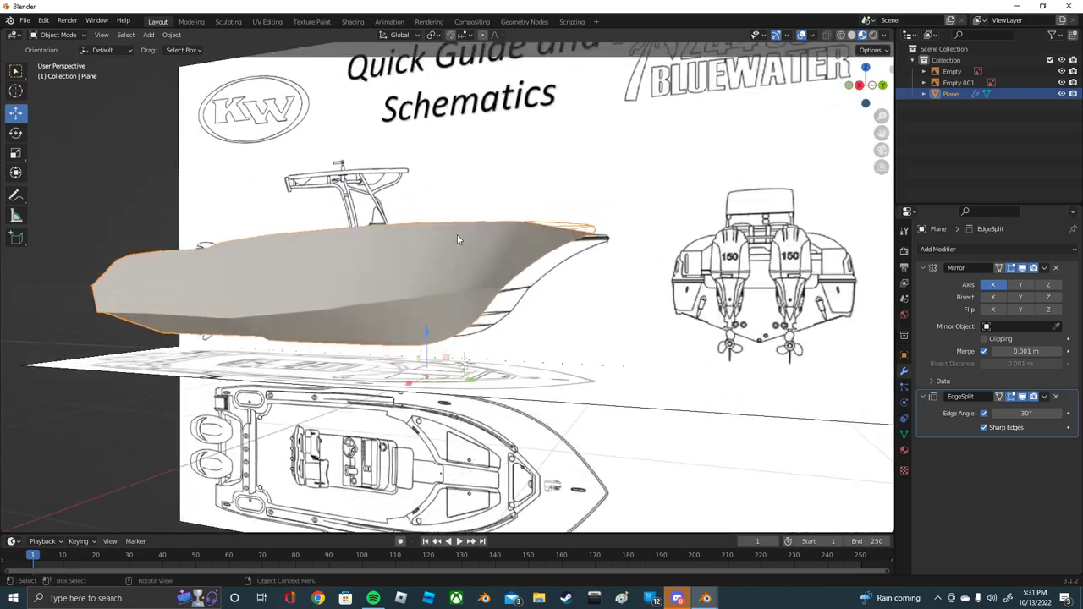
scroll(457, 234, "up", 2)
key("Return")
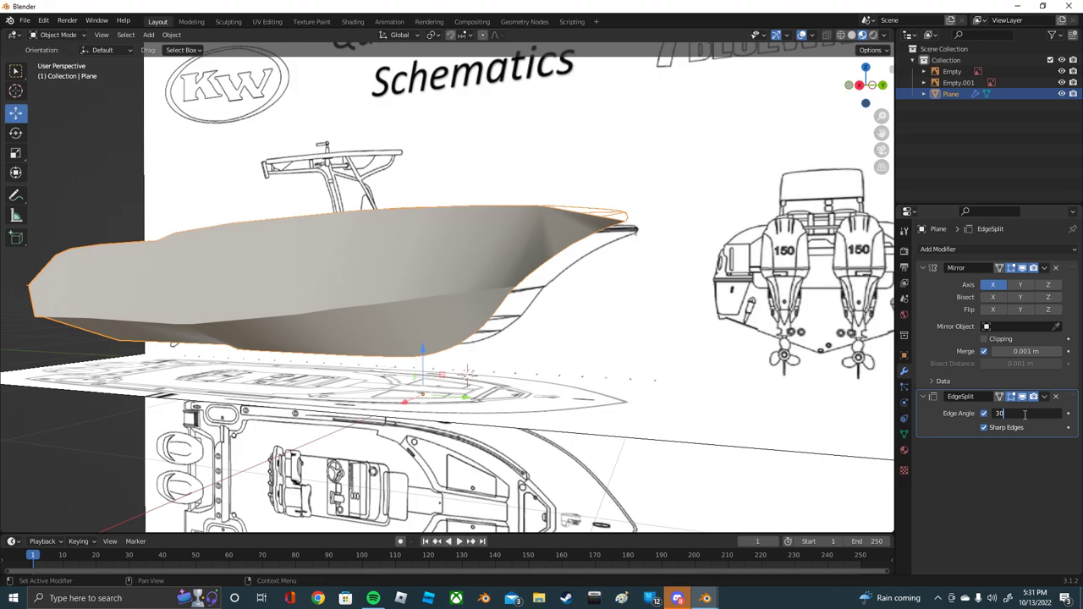
type("1")
key("Return")
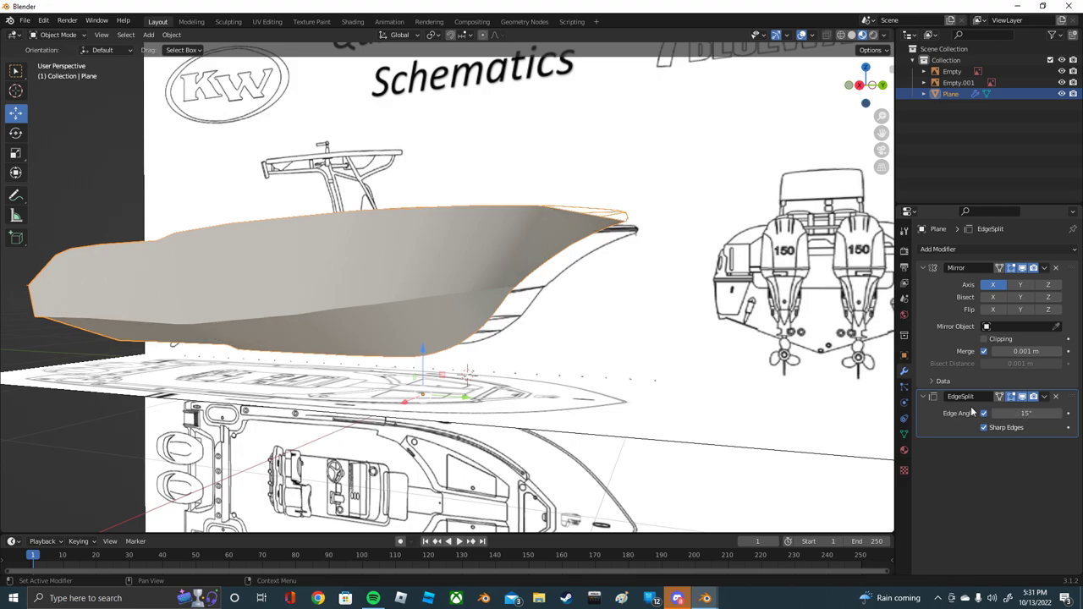
middle_click_drag(762, 356, 607, 335)
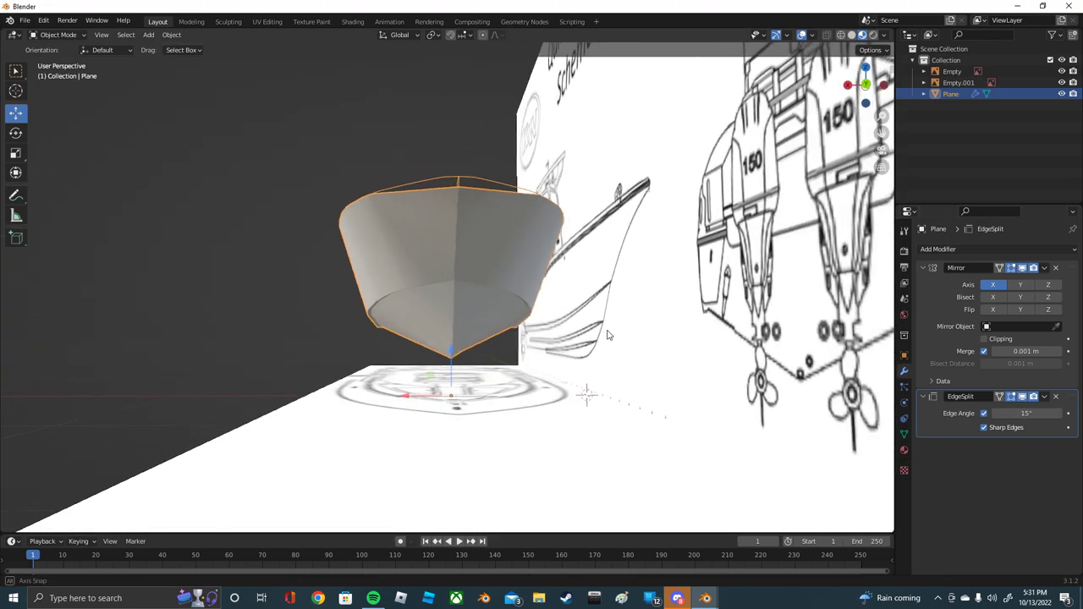
mouse_move(606, 335)
middle_mouse_down()
mouse_move(393, 160)
mouse_move(103, 81)
middle_mouse_up()
Step: Put the hull into Edit Mode and view its end against the blueprint
left_click(59, 35)
left_click(55, 50)
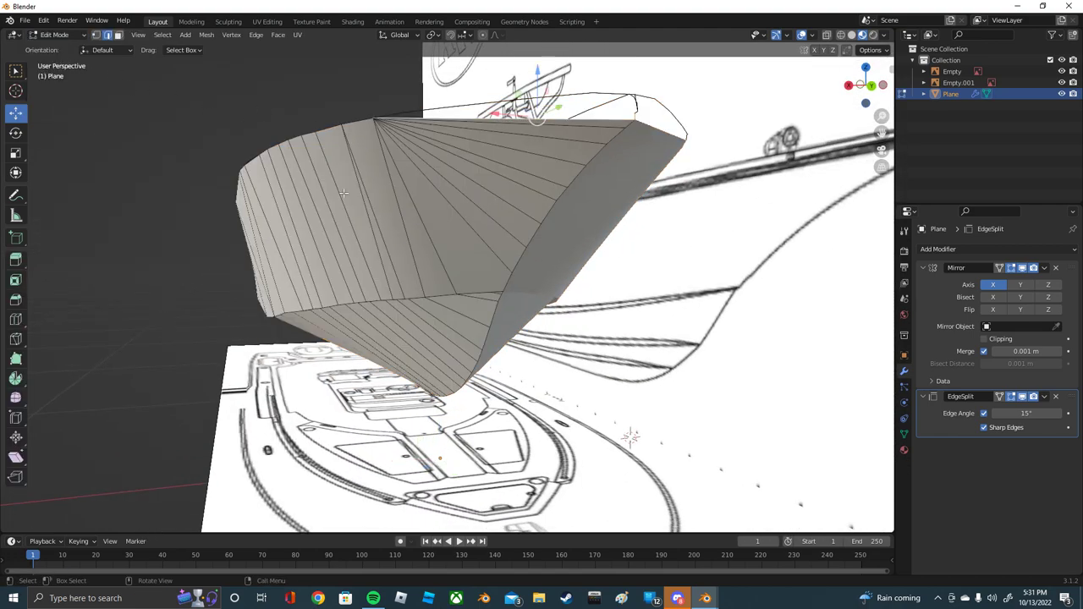
mouse_move(344, 193)
middle_mouse_down()
mouse_move(278, 157)
mouse_move(336, 146)
mouse_move(182, 55)
middle_mouse_up()
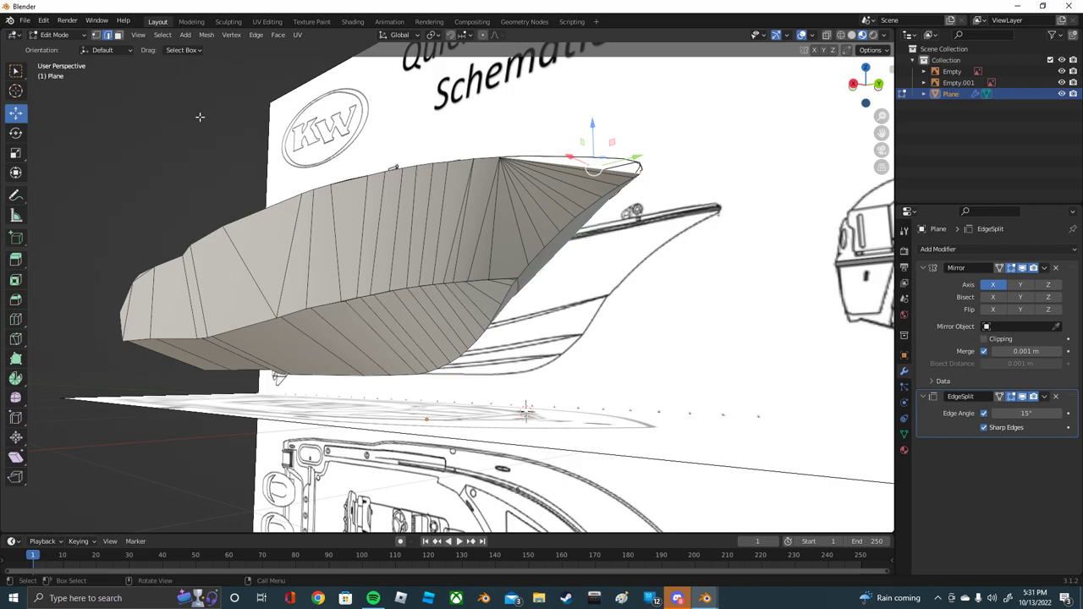
middle_click_drag(200, 117, 616, 156)
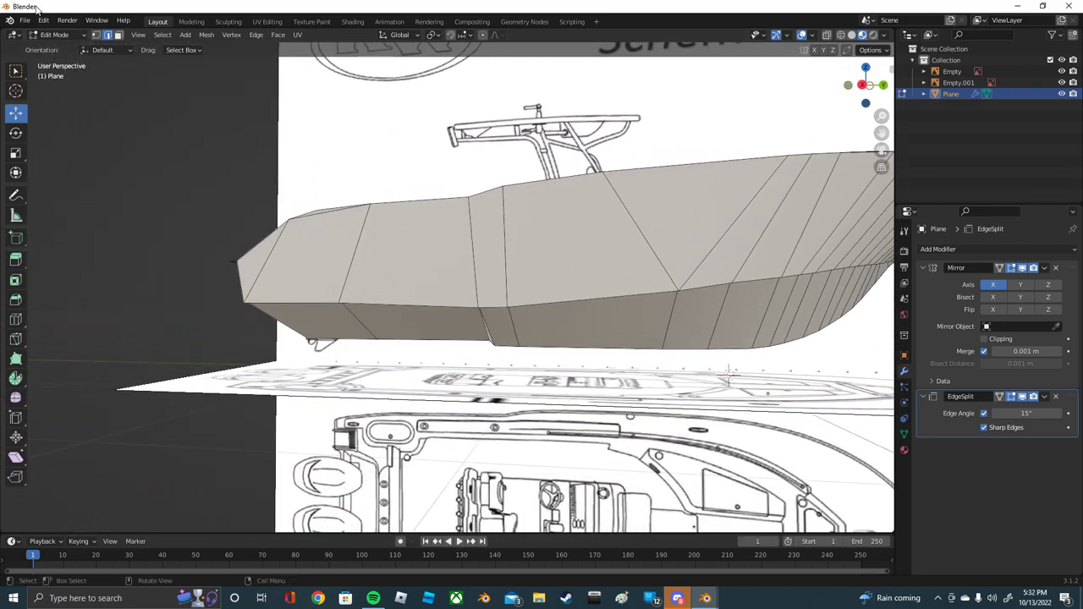
middle_click_drag(354, 178, 378, 90)
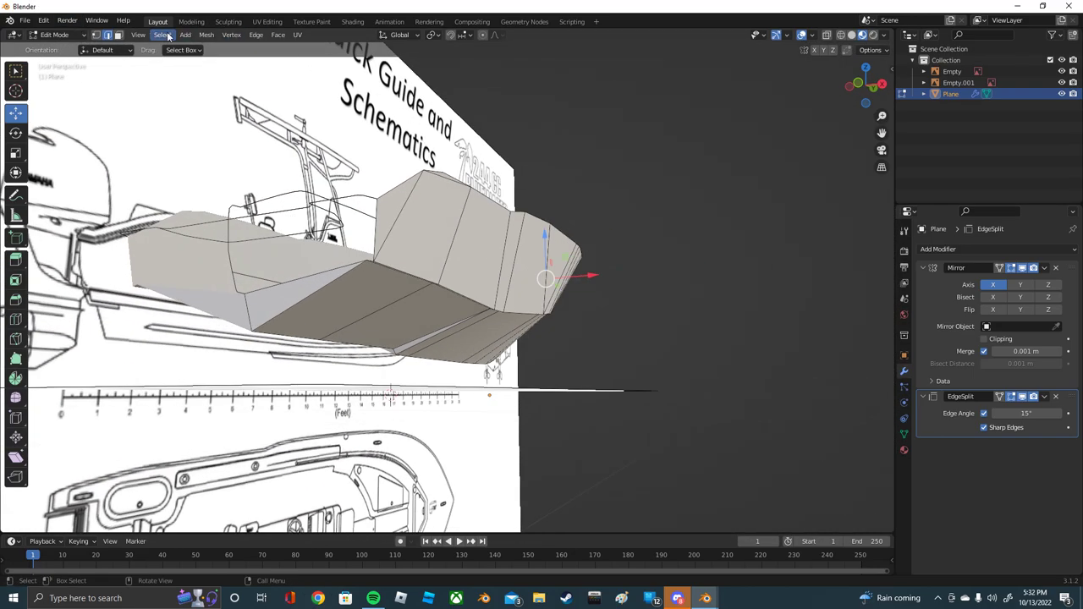
Step: In vertex select, lower several lower-edge hull vertices along Z to match the side profile
left_click(97, 35)
middle_click_drag(445, 275, 356, 307)
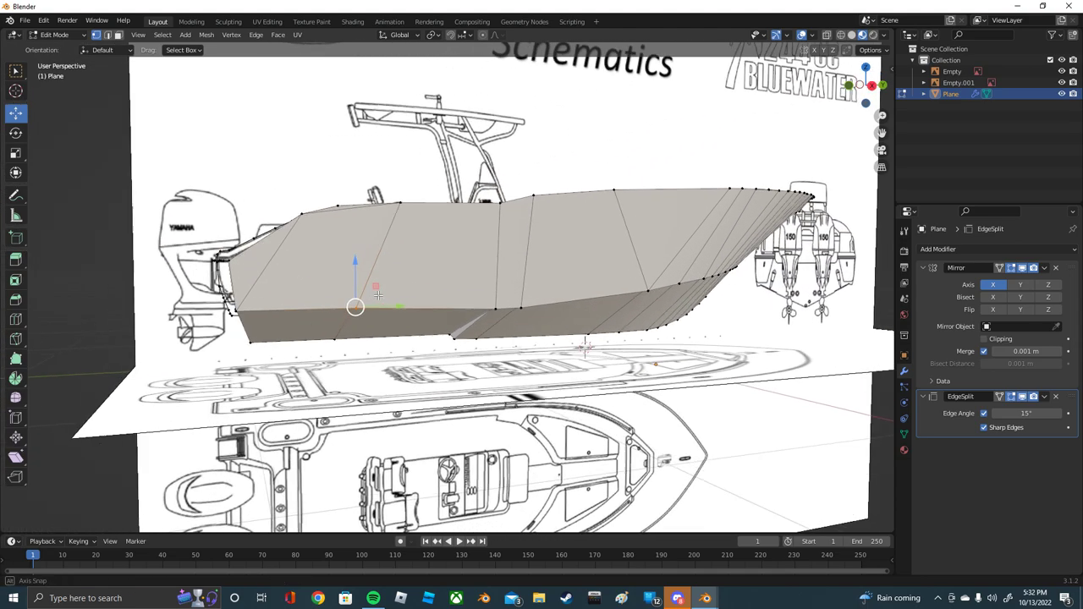
left_click(350, 308)
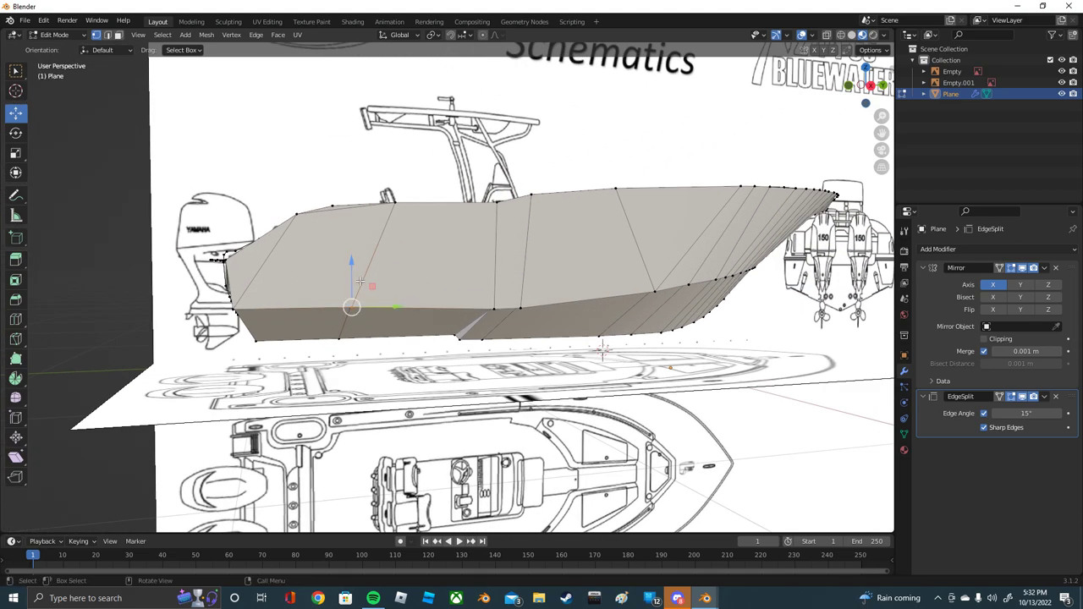
left_click_drag(351, 258, 355, 287)
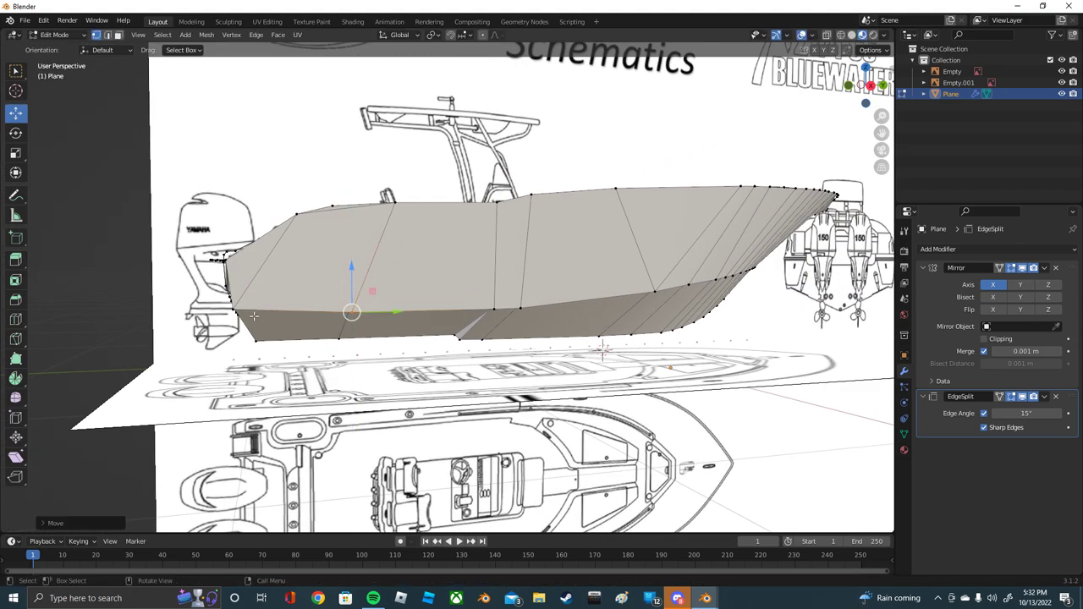
middle_click_drag(356, 288, 400, 284)
left_click_drag(390, 255, 389, 283)
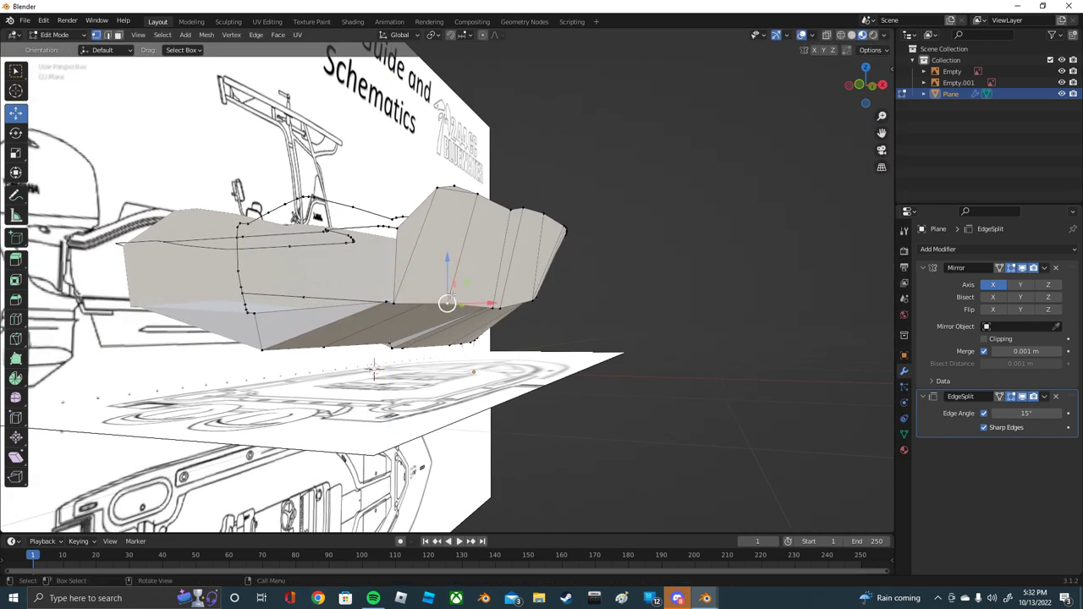
mouse_move(460, 302)
middle_mouse_down()
mouse_move(480, 265)
mouse_move(452, 284)
mouse_move(433, 276)
mouse_move(457, 293)
mouse_move(387, 274)
mouse_move(321, 194)
mouse_move(463, 185)
middle_mouse_up()
key("g")
key("z")
left_click(430, 277)
Step: Box-select the upper hull faces and separate them into a new object
left_click_drag(309, 267, 309, 267)
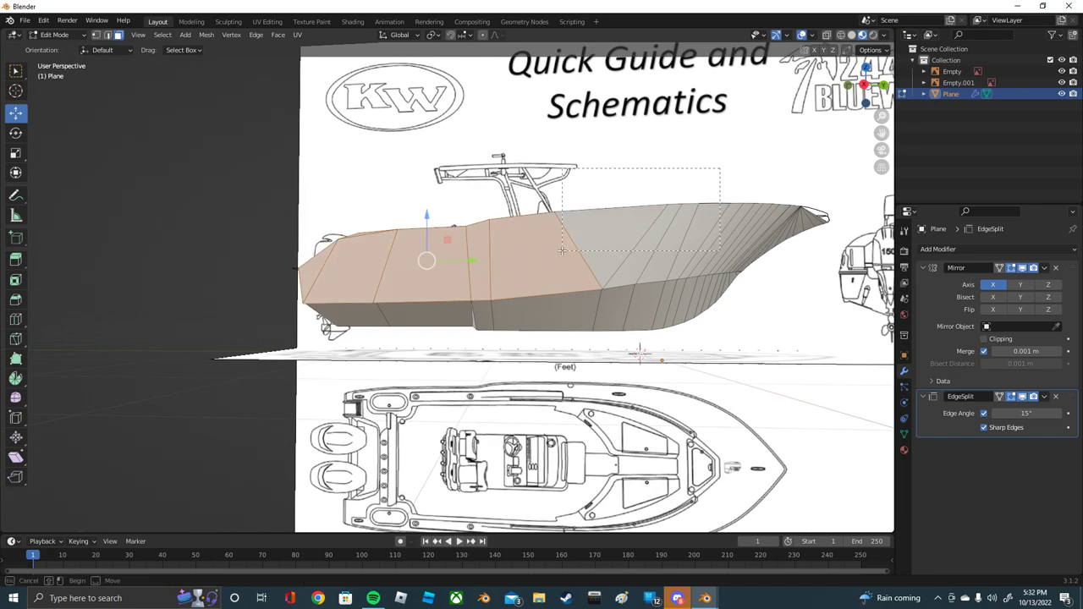
mouse_move(696, 179)
middle_mouse_down("shift")
mouse_move(558, 236)
mouse_move(398, 185)
middle_mouse_up("shift")
left_click_drag(513, 158, 350, 211)
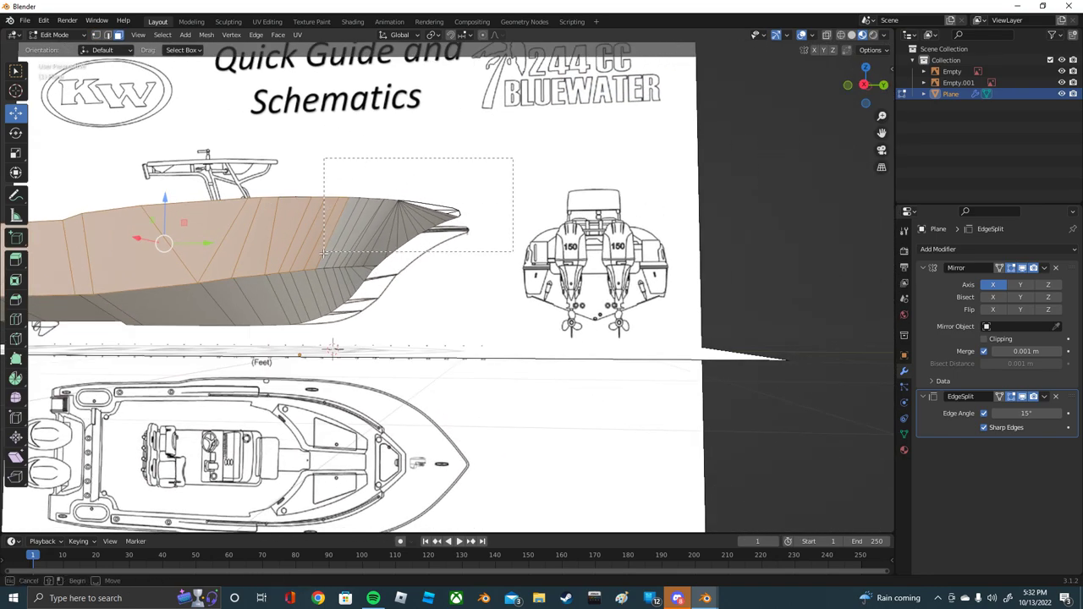
left_click_drag(323, 251, 324, 252)
right_click(470, 253)
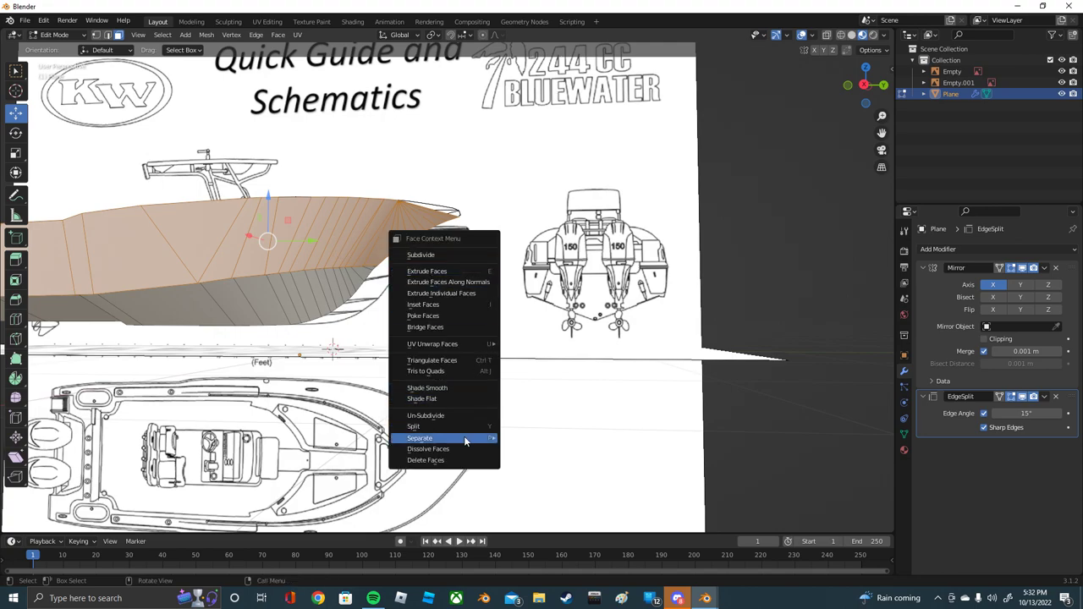
left_click(524, 438)
left_click(60, 35)
Step: Back in Object Mode, select the separated upper piece Plane.001
left_click(61, 48)
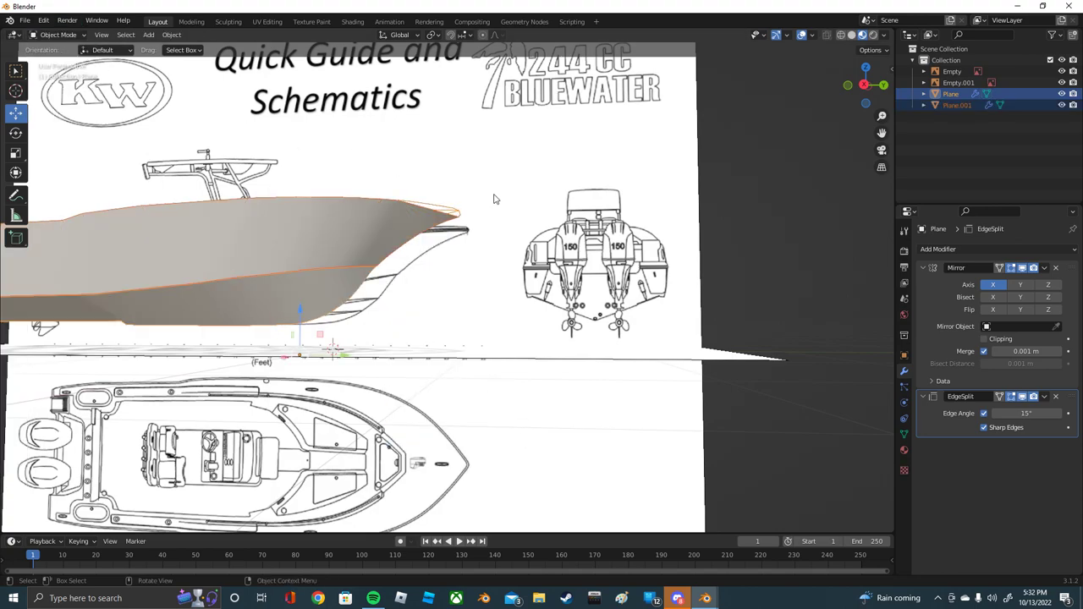
mouse_move(495, 199)
middle_mouse_down()
mouse_move(145, 151)
mouse_move(270, 185)
middle_mouse_up()
left_click(231, 167)
left_click(393, 257)
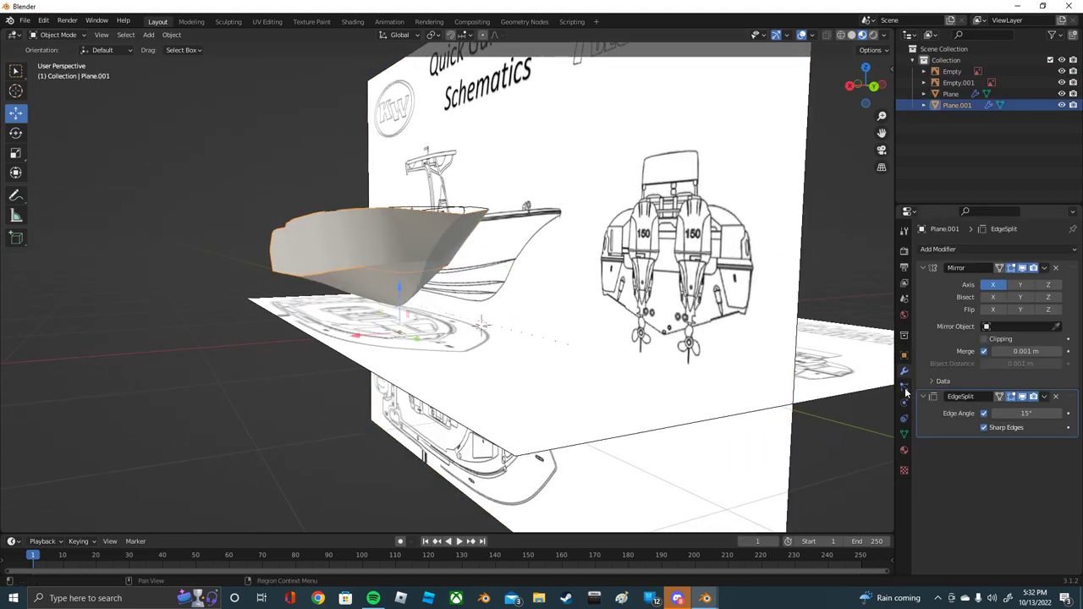
Step: Add a new material to Plane.001 and begin adjusting its Base Color
left_click(903, 452)
left_click(1005, 298)
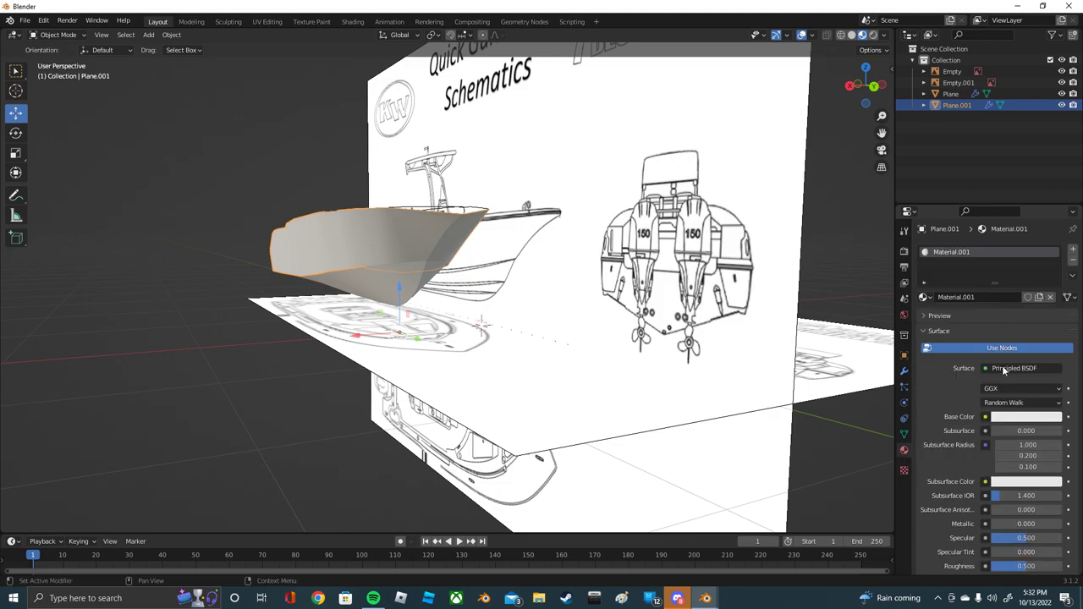
left_click(1021, 417)
mouse_move(1053, 305)
left_mouse_down()
mouse_move(1054, 287)
mouse_move(1053, 336)
left_mouse_up()
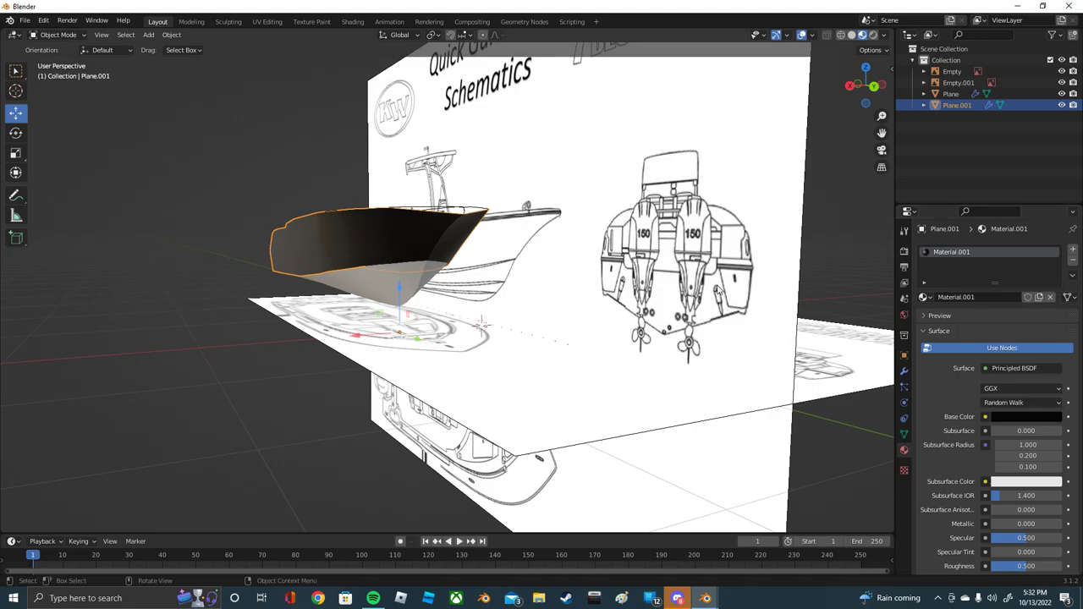
middle_click_drag(593, 254, 505, 287)
Step: Give the lower hull Plane a new material, keeping its Base Color pale grey
left_click(355, 302)
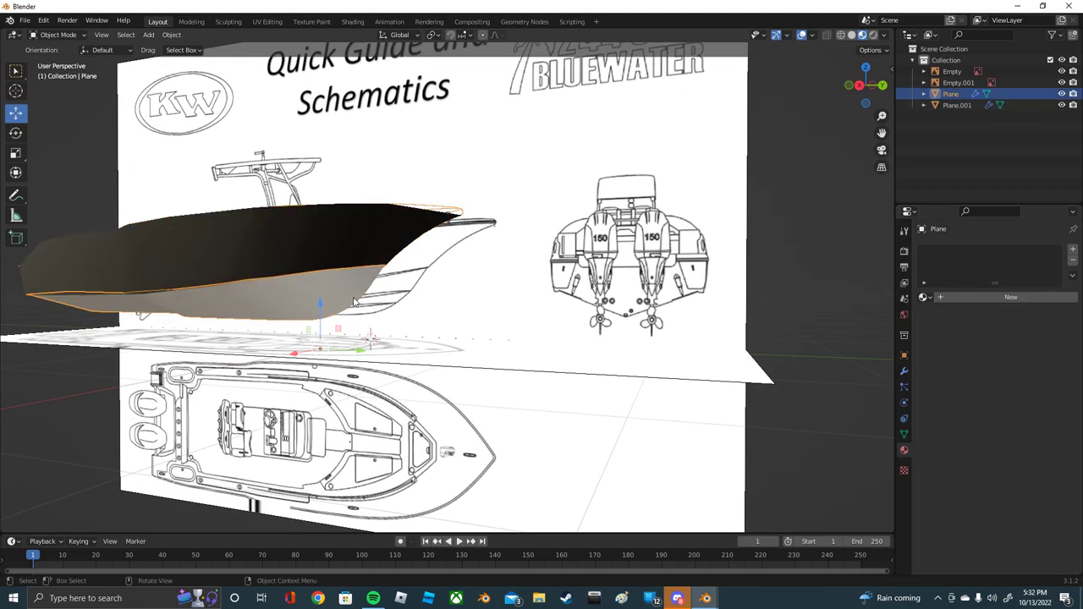
left_click(998, 300)
left_click(1031, 420)
left_click(1018, 269)
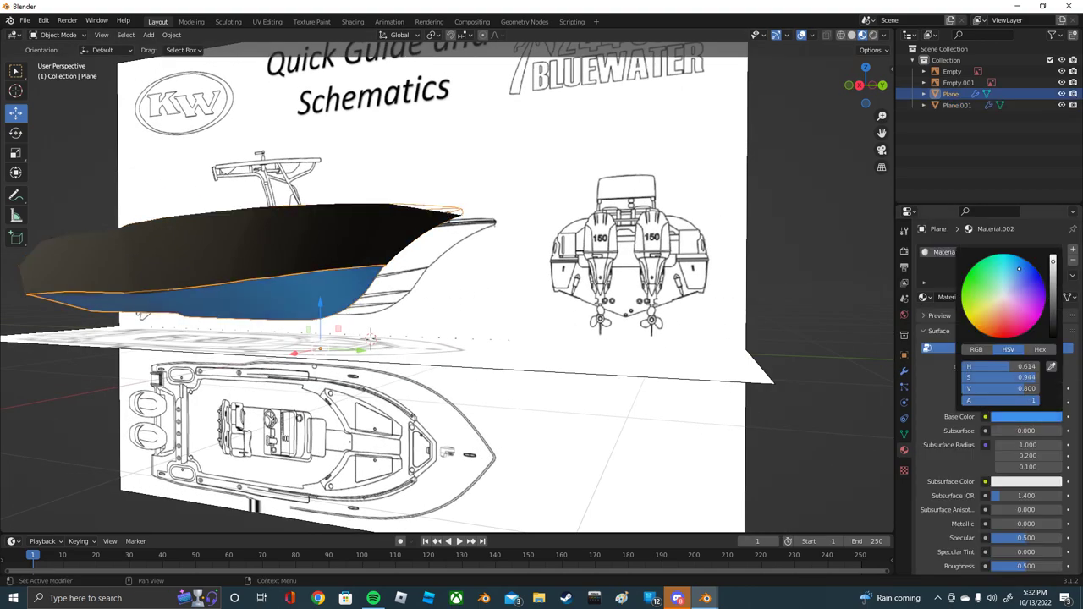
mouse_move(1019, 273)
left_mouse_down()
mouse_move(991, 285)
mouse_move(1010, 296)
left_mouse_up()
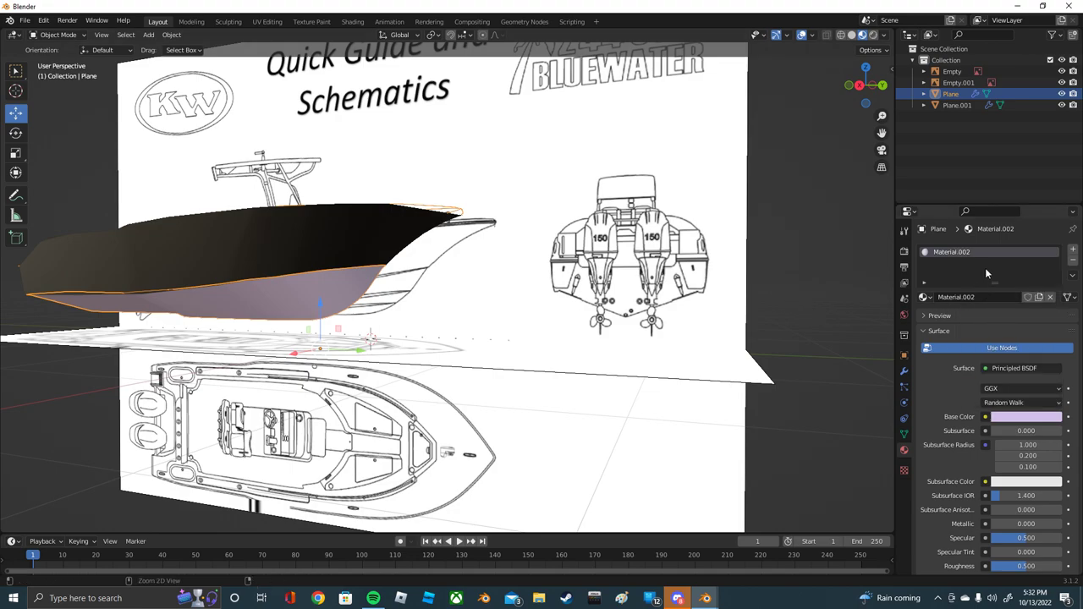
key("ctrl+z")
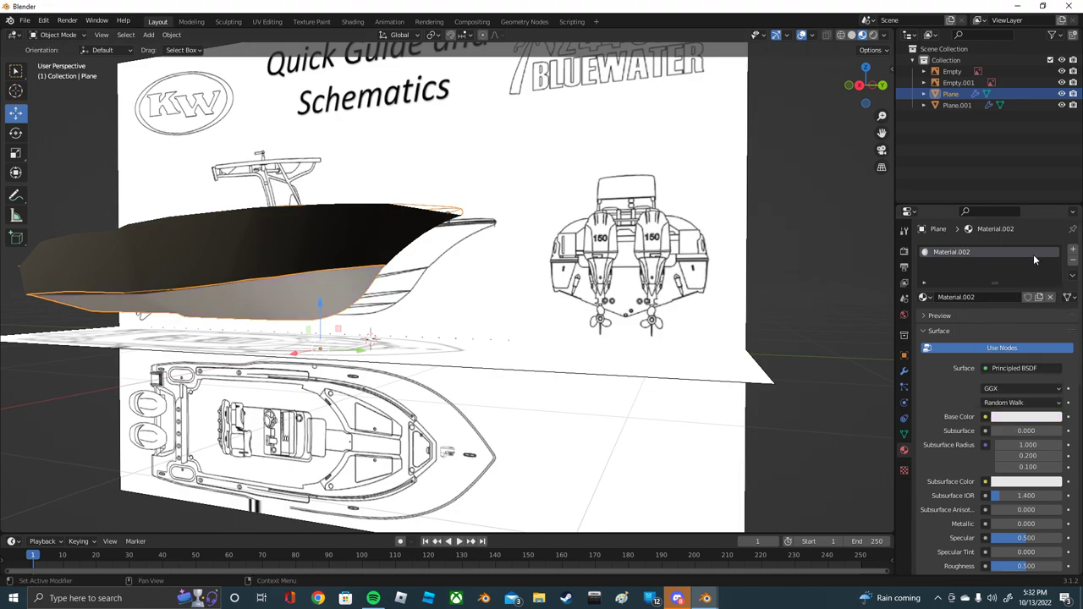
left_click(1021, 418)
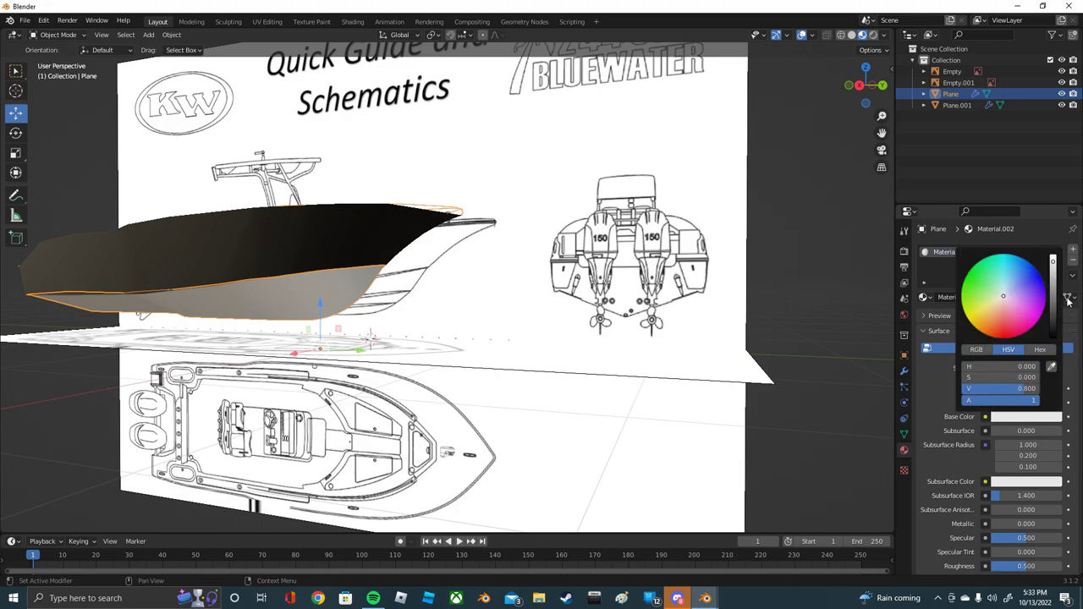
Step: Set Plane.001's Base Color to light teal and deselect to view the two-tone boat
left_click(368, 267)
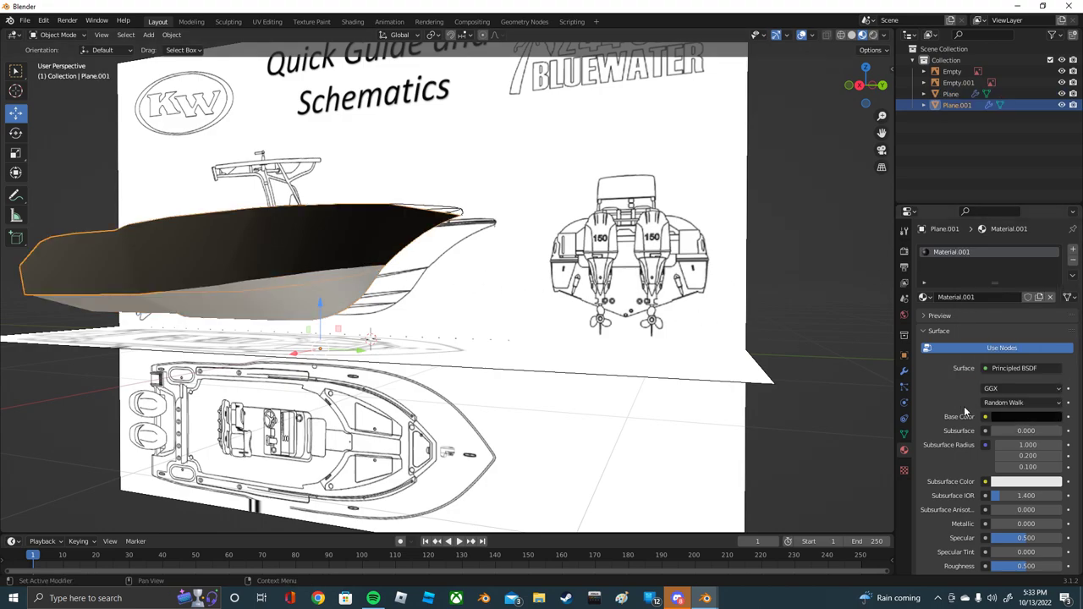
left_click(1021, 417)
mouse_move(1052, 335)
left_mouse_down()
mouse_move(1053, 256)
mouse_move(1007, 279)
left_mouse_up()
left_click(1012, 270)
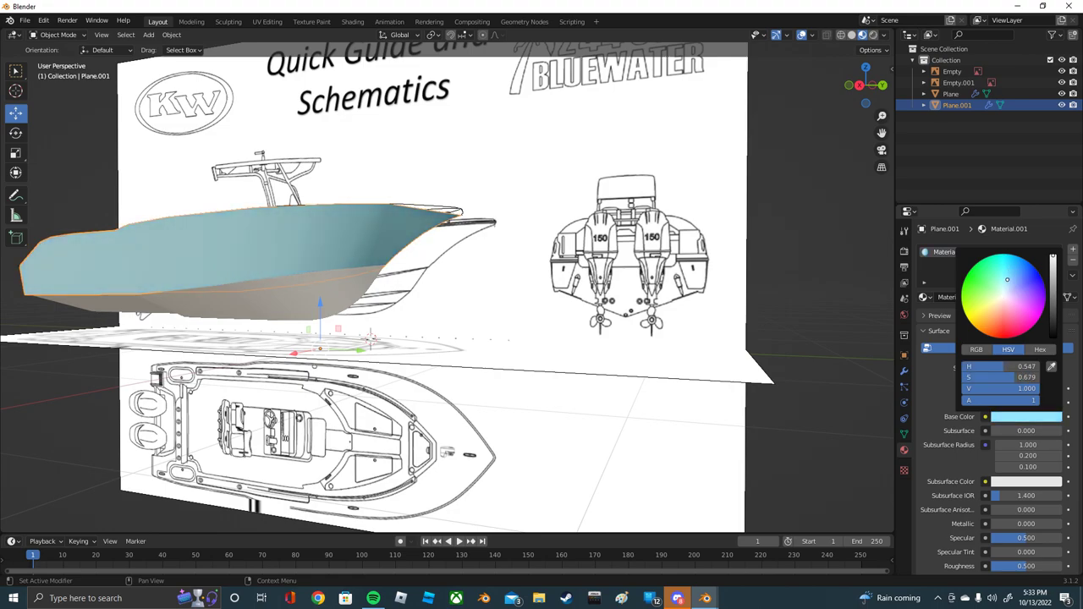
scroll(793, 283, "down", 3)
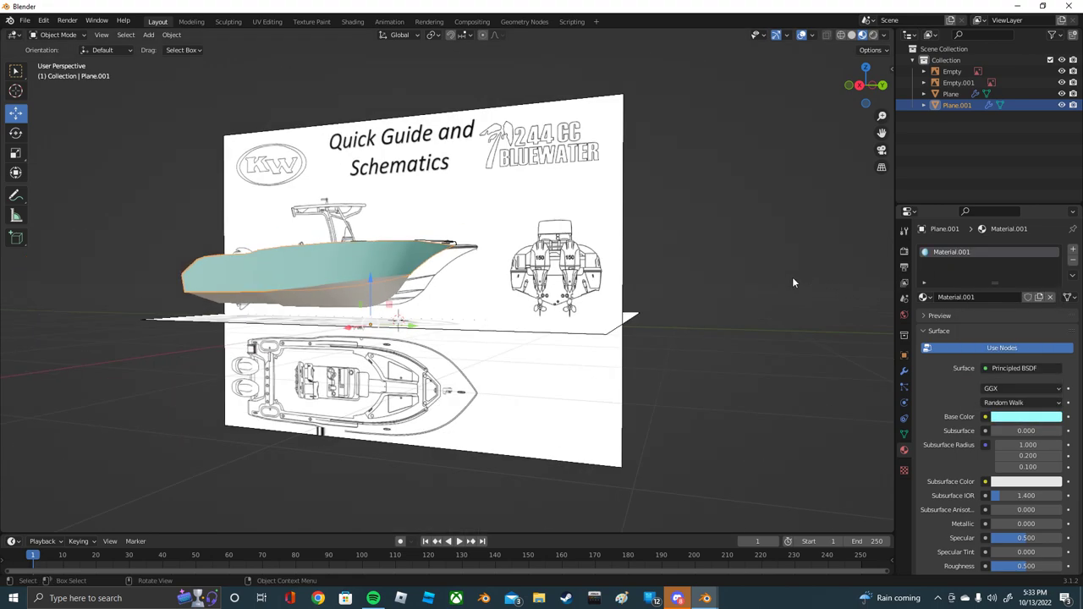
left_click(699, 279)
scroll(650, 275, "up", 1)
scroll(685, 292, "up", 1)
Step: Select the lower hull Plane and switch it to Edit Mode, zoomed in on its mesh
scroll(735, 308, "up", 1)
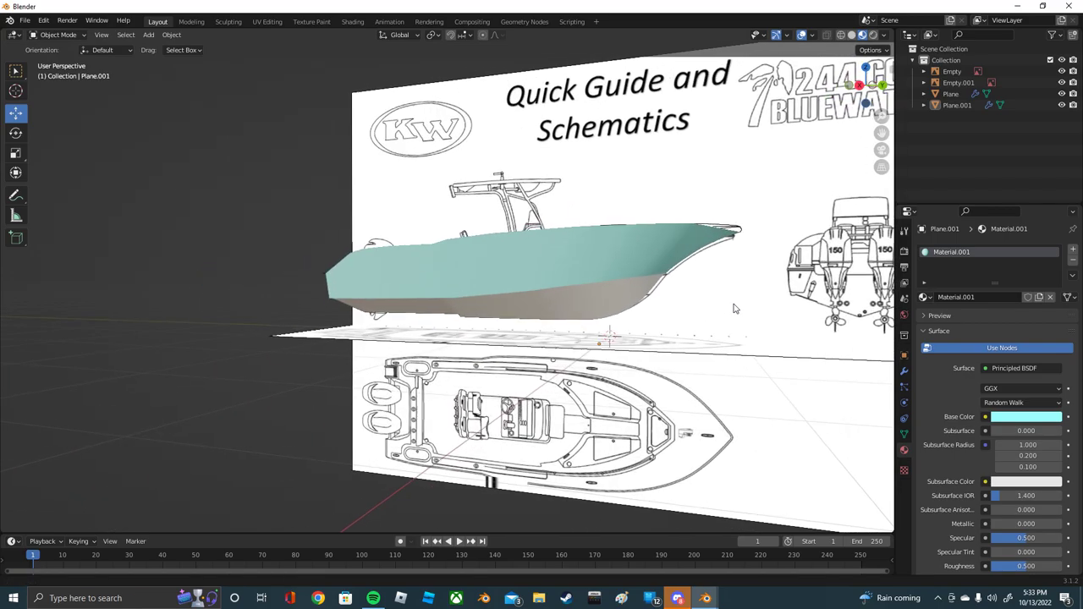
mouse_move(734, 309)
middle_mouse_down()
mouse_move(833, 337)
mouse_move(343, 349)
middle_mouse_up()
left_click(262, 366)
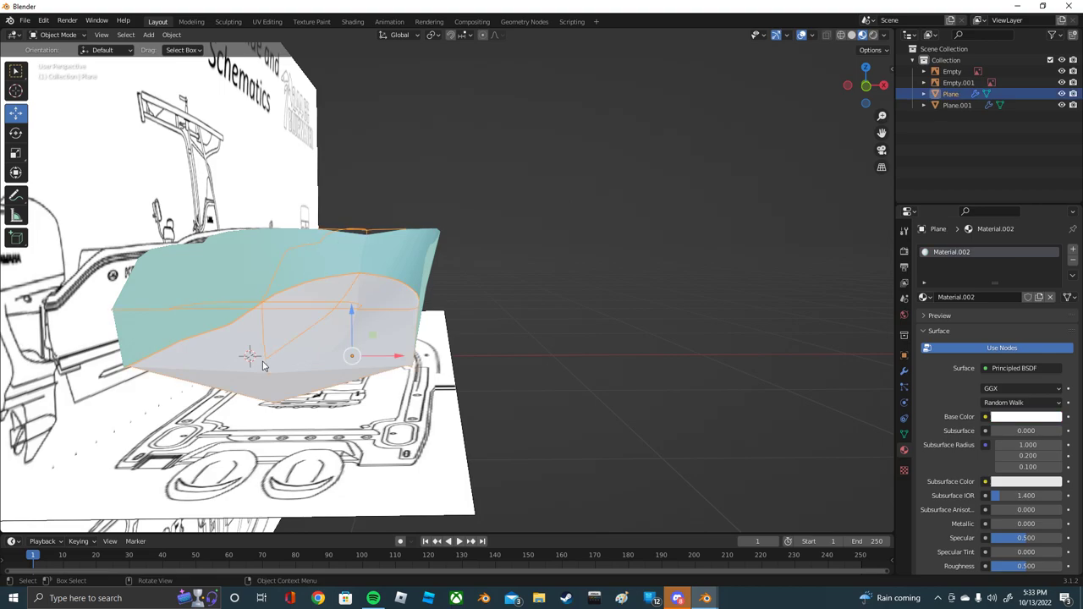
left_click(58, 35)
left_click(51, 56)
scroll(222, 366, "up", 3)
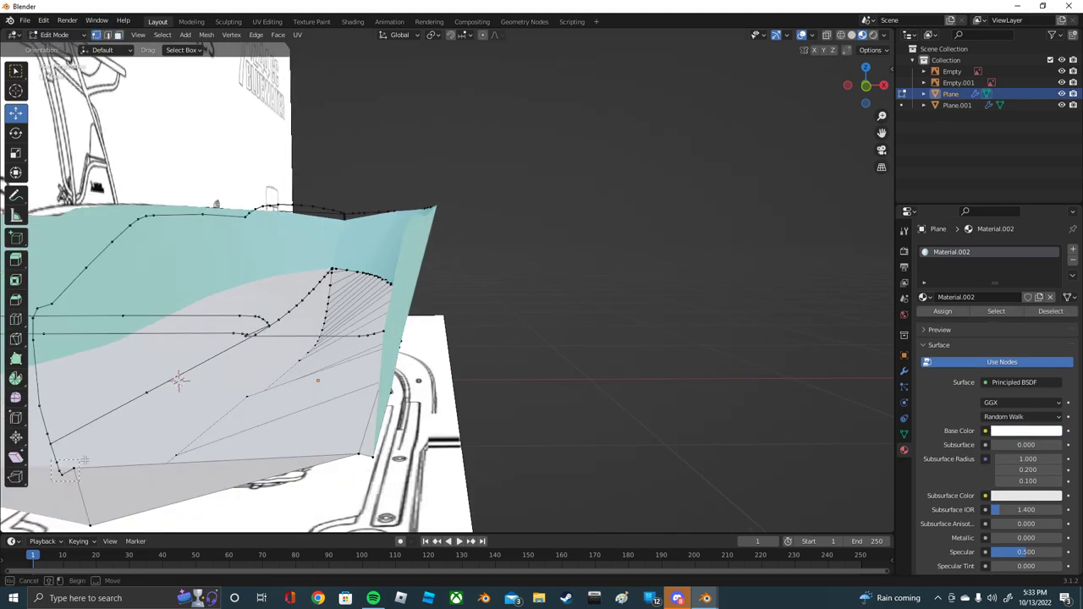
Step: Extrude a new face panel from the hull's bottom-left edge and select the bottom edge near the stern
left_click(61, 468)
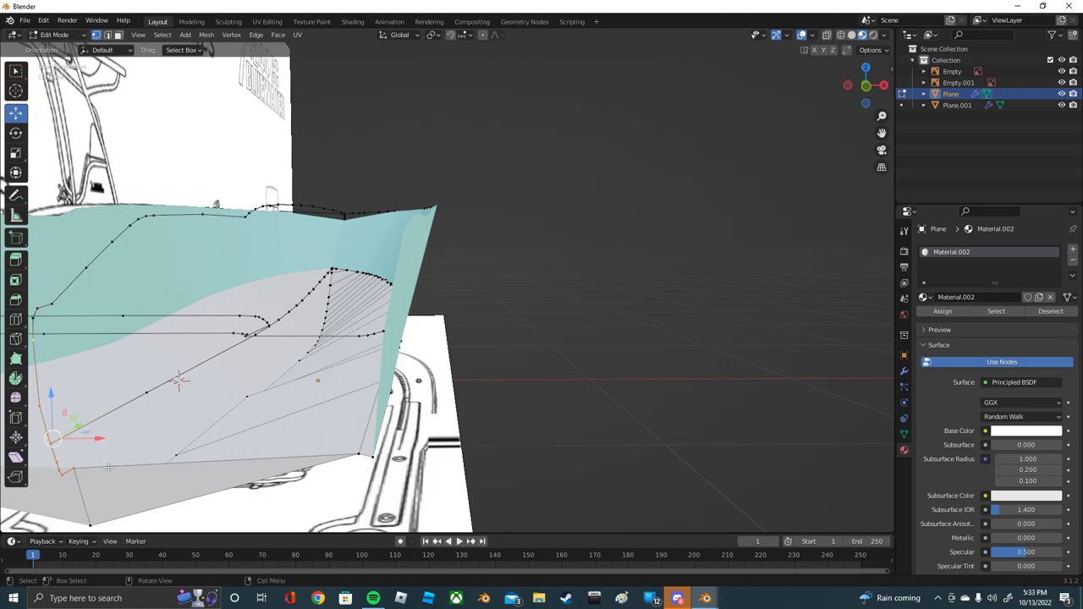
key("e")
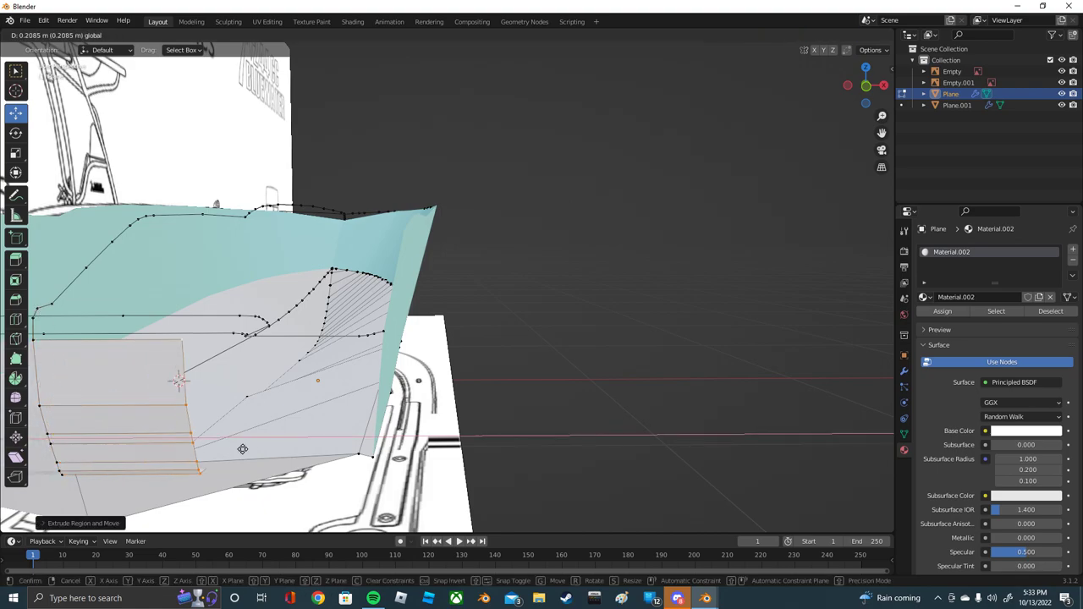
left_click(271, 450)
middle_click_drag(270, 449, 262, 430)
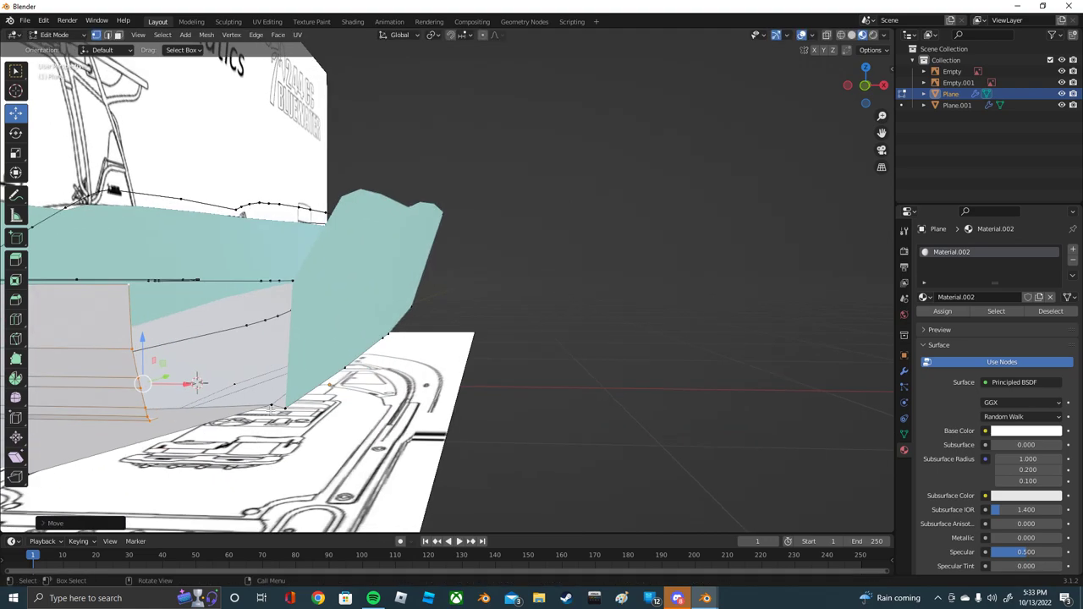
left_click(271, 406)
left_click(152, 419)
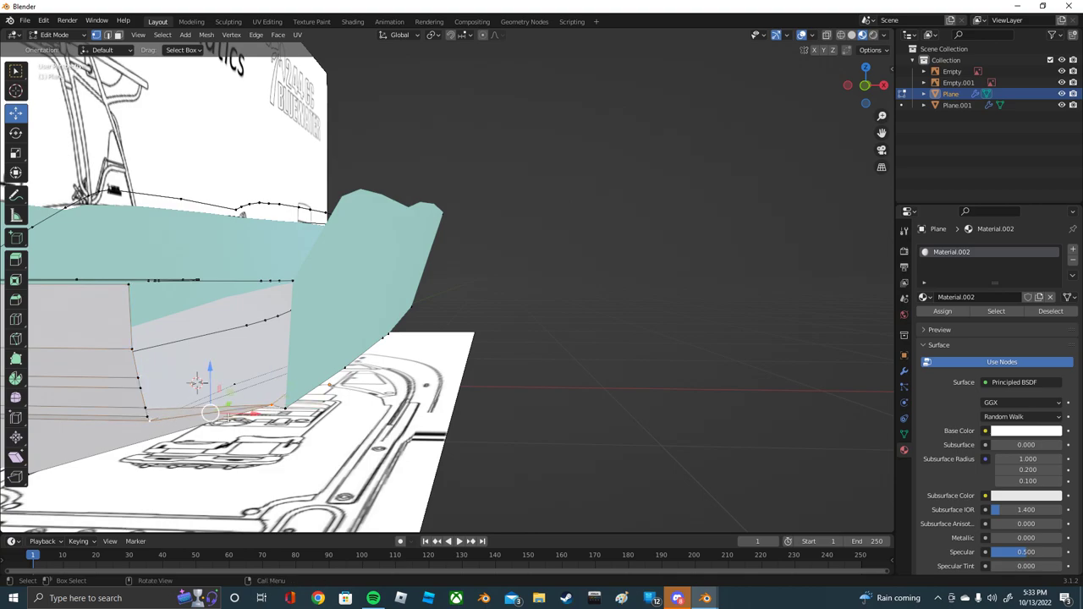
left_click(149, 419)
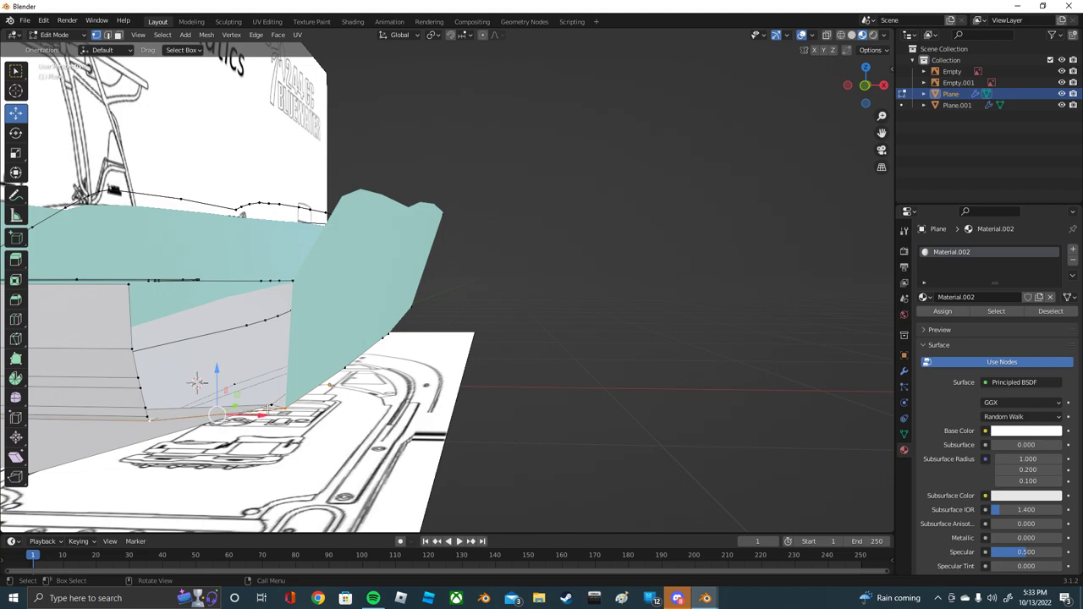
middle_click_drag(262, 326, 251, 343)
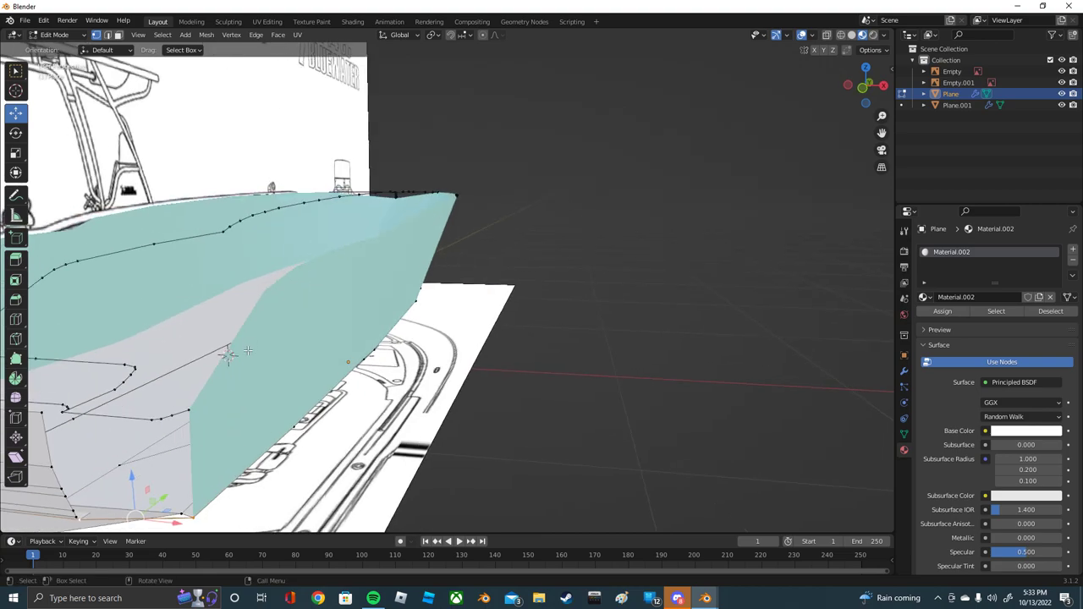
Step: Lower the selected bottom hull edge vertically, locked to the Z axis
key("g")
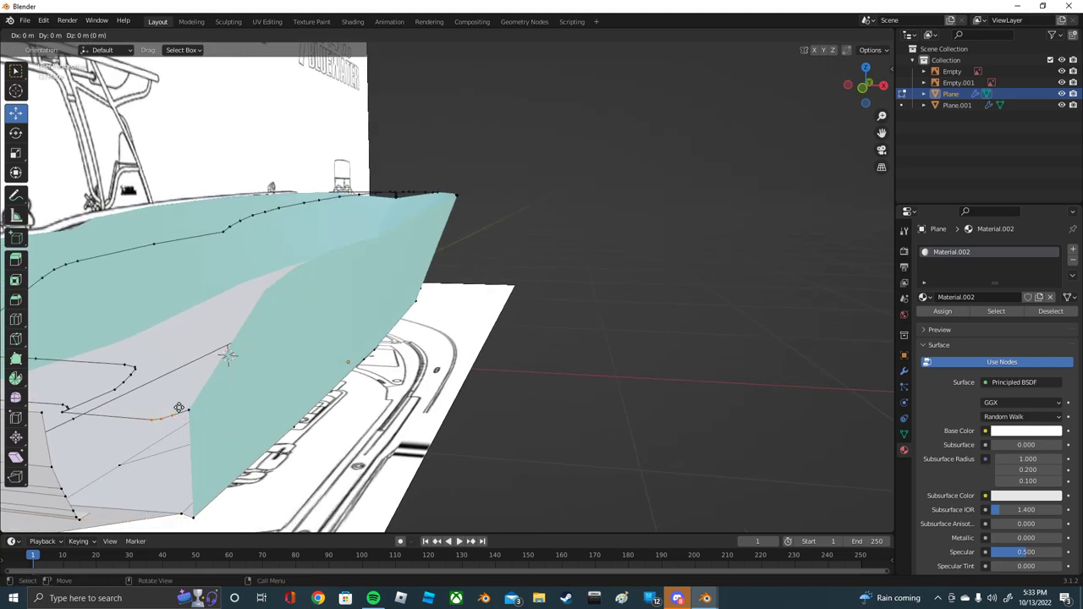
key("z")
left_click(193, 489)
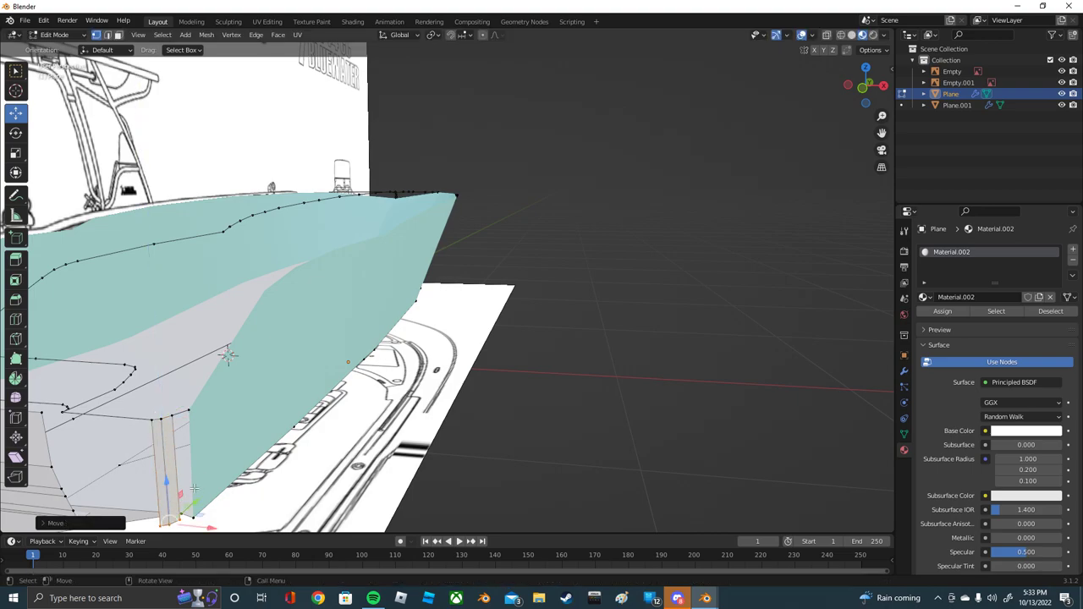
middle_click_drag(193, 489, 335, 291)
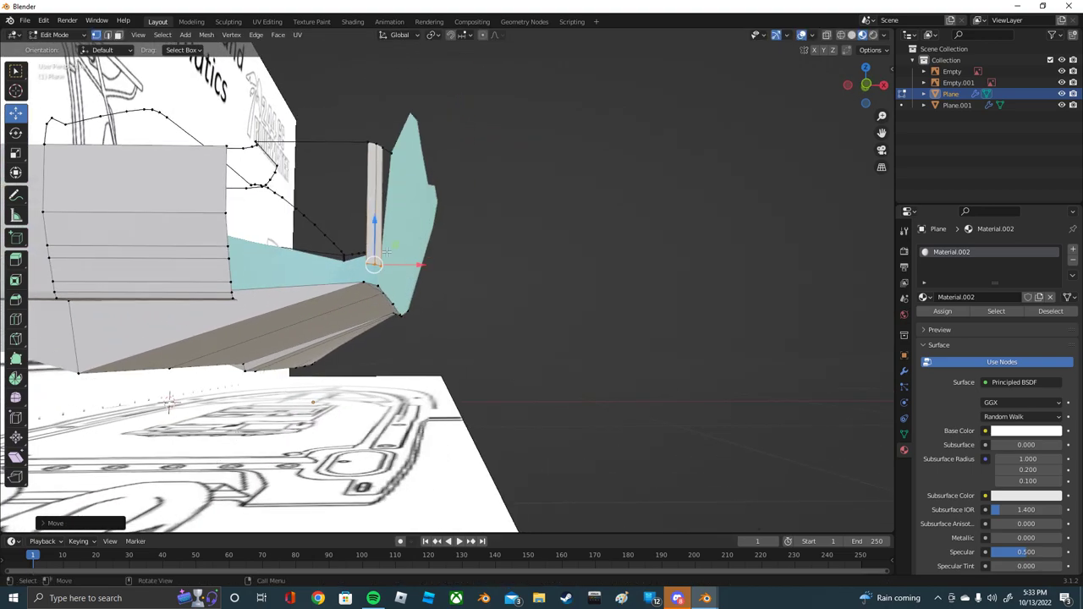
Step: Move the selected stern vertex along Z, then nudge it up and right
key("g")
key("x")
key("z")
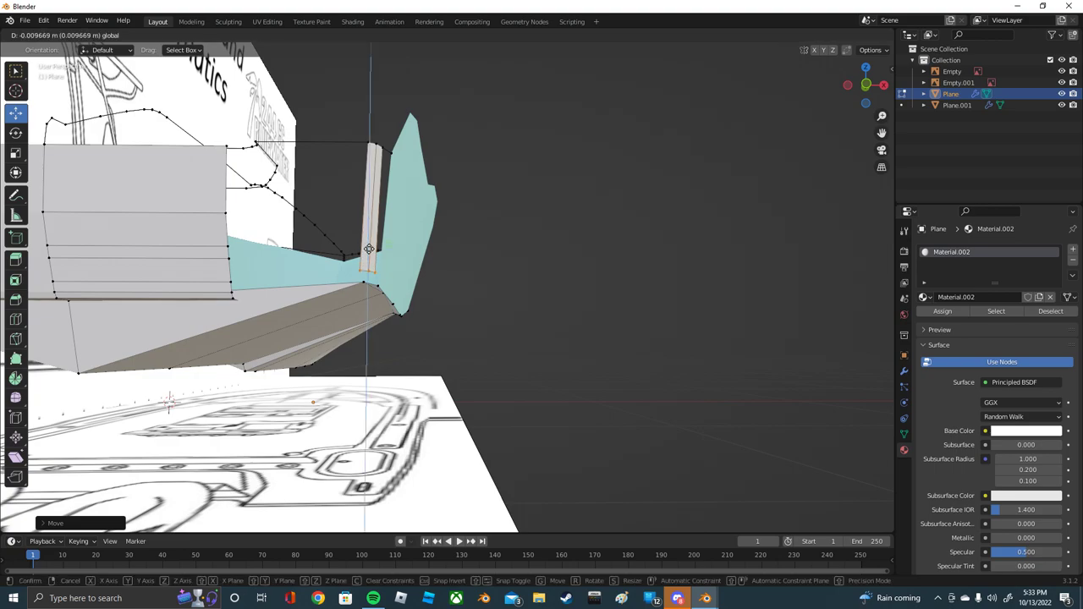
left_click(368, 249)
left_click_drag(363, 282, 366, 276)
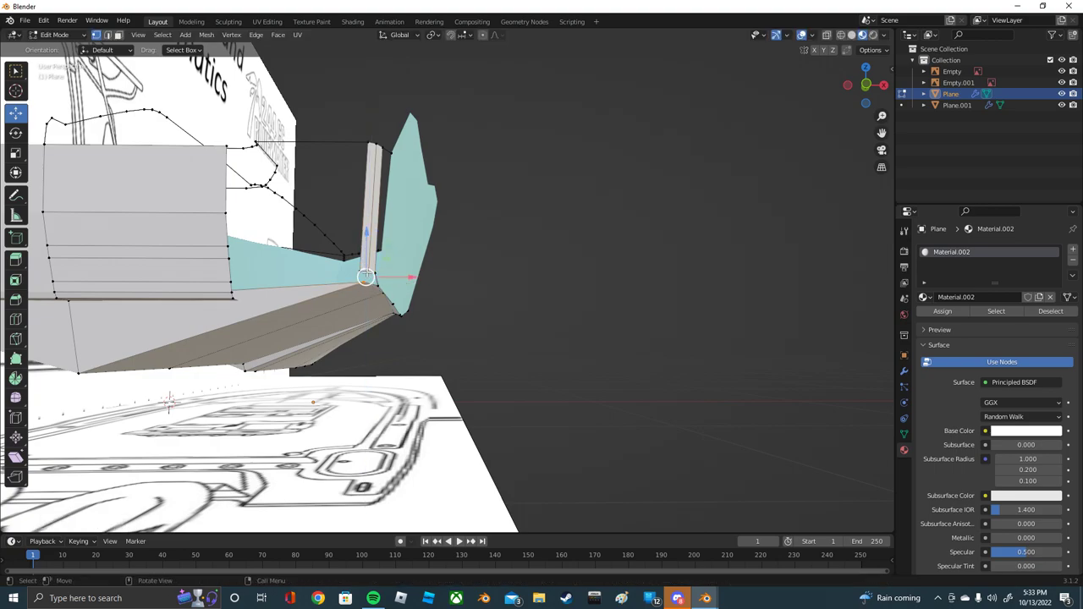
Step: Select the stern pillar's vertices and nudge each slightly upward
left_click(362, 280, "shift")
left_click(359, 282)
left_click_drag(362, 282, 361, 275)
left_click(359, 272, "shift")
left_click(232, 301)
left_click_drag(236, 278, 236, 273)
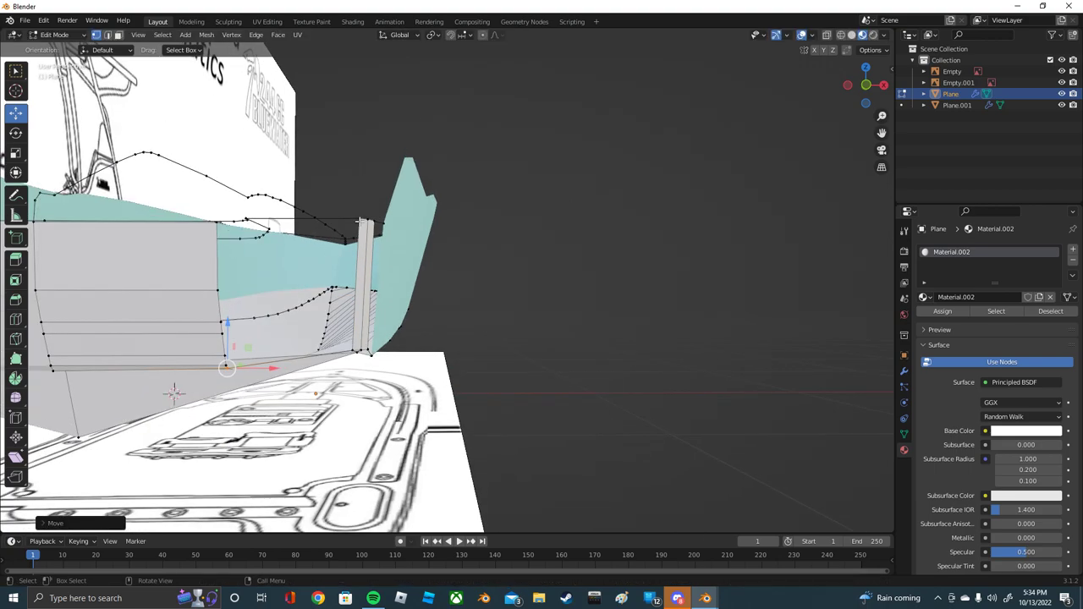
Step: Orbit out to the reference images and select the lower hull vertices
left_click(362, 222)
mouse_move(361, 222)
middle_mouse_down()
mouse_move(307, 264)
mouse_move(314, 385)
middle_mouse_up()
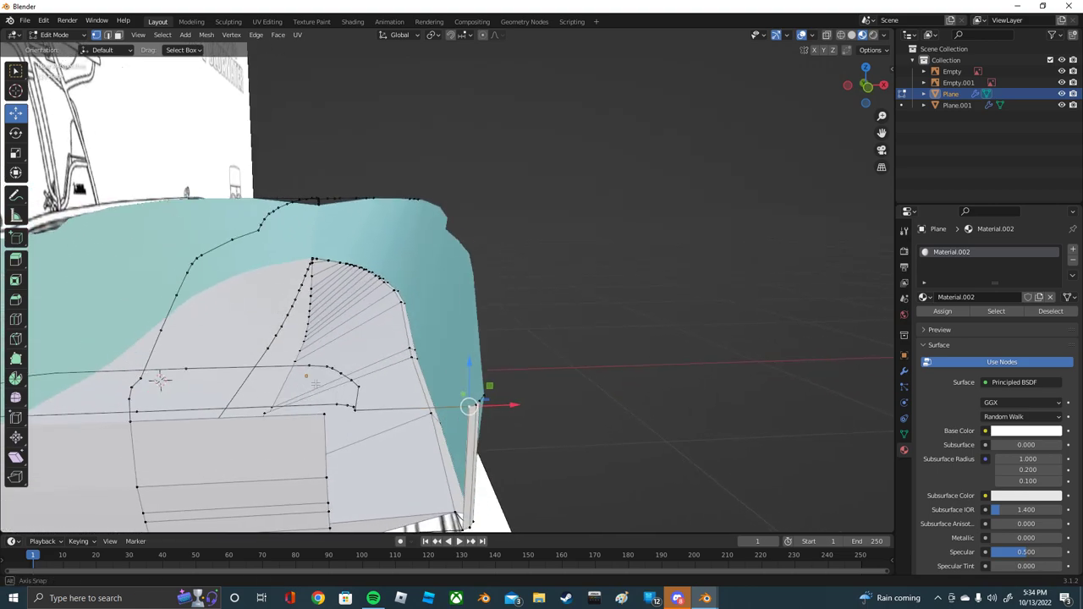
mouse_move(314, 385)
middle_mouse_down()
mouse_move(300, 338)
mouse_move(288, 361)
mouse_move(194, 384)
middle_mouse_up()
left_click(144, 394)
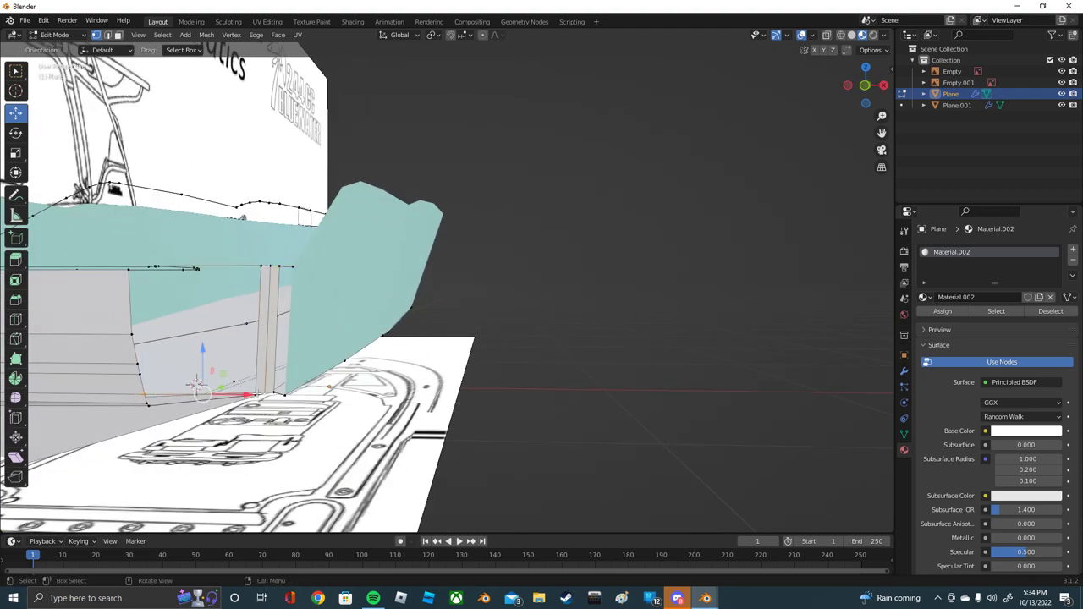
left_click(254, 395)
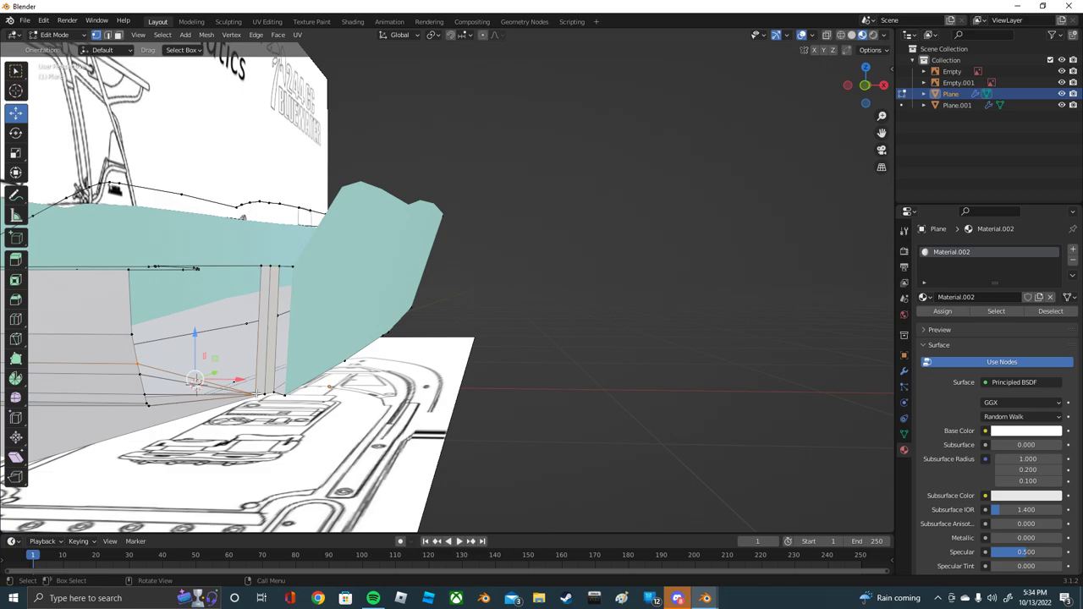
left_click(254, 394, "ctrl")
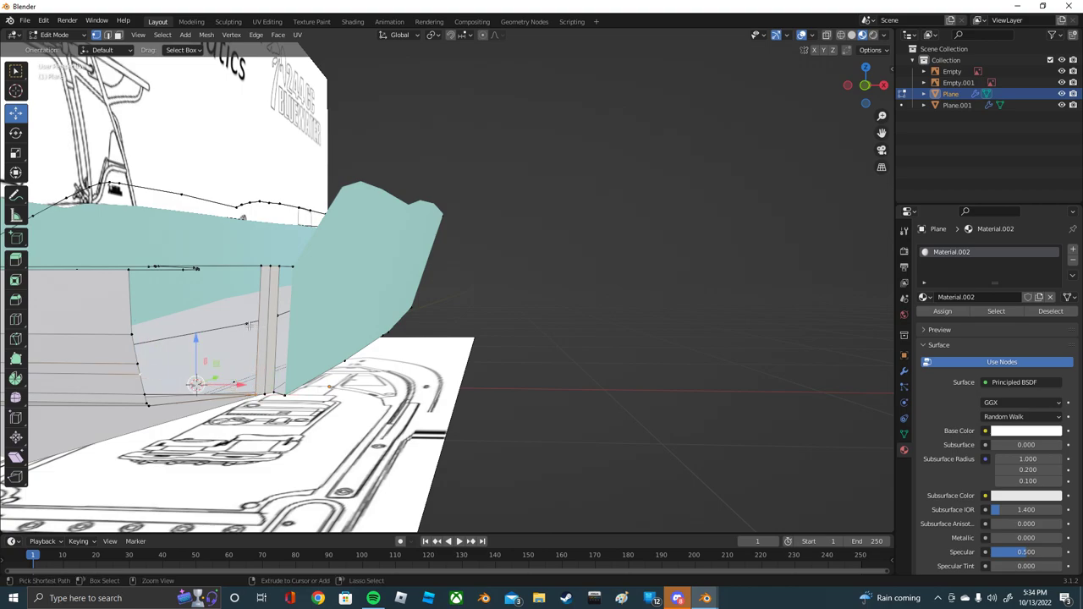
Step: In face select, pick the lower triangular hull face and place the 3D cursor at its corner
left_click(108, 36)
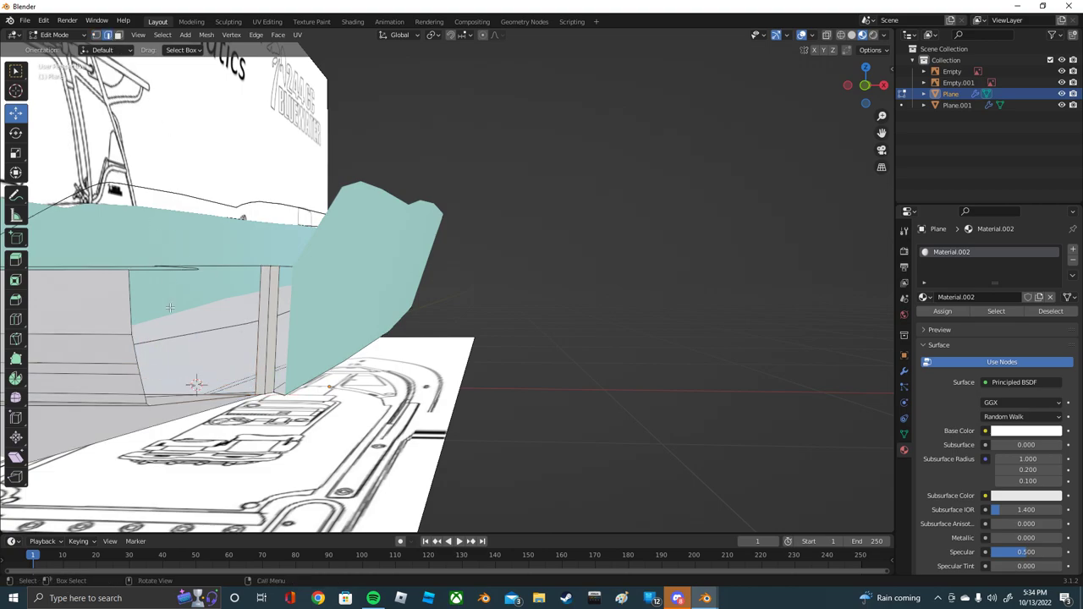
left_click(188, 324)
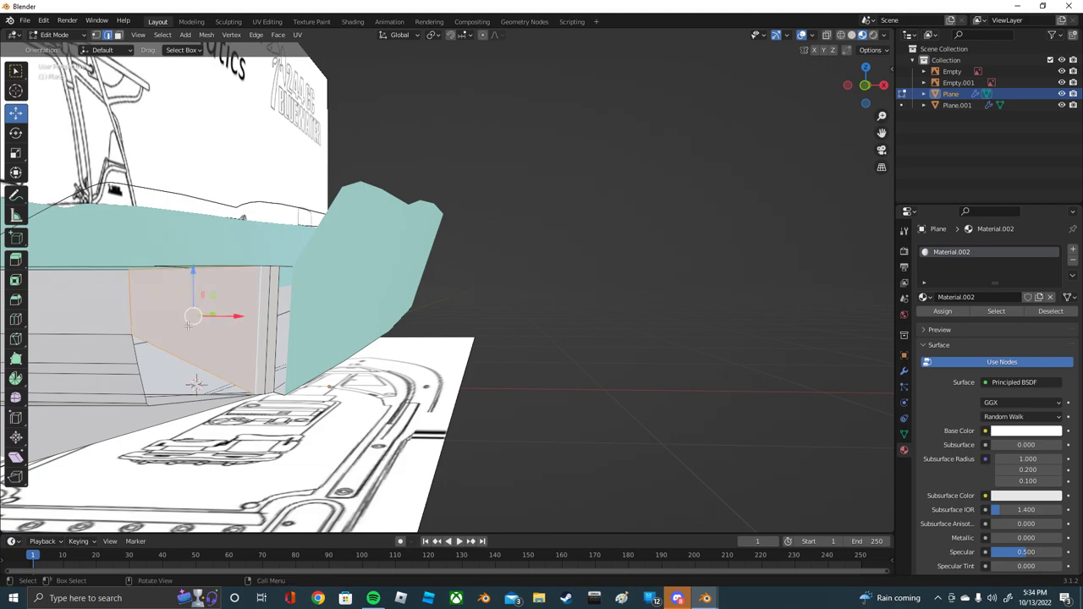
left_click(139, 352)
left_click(155, 369)
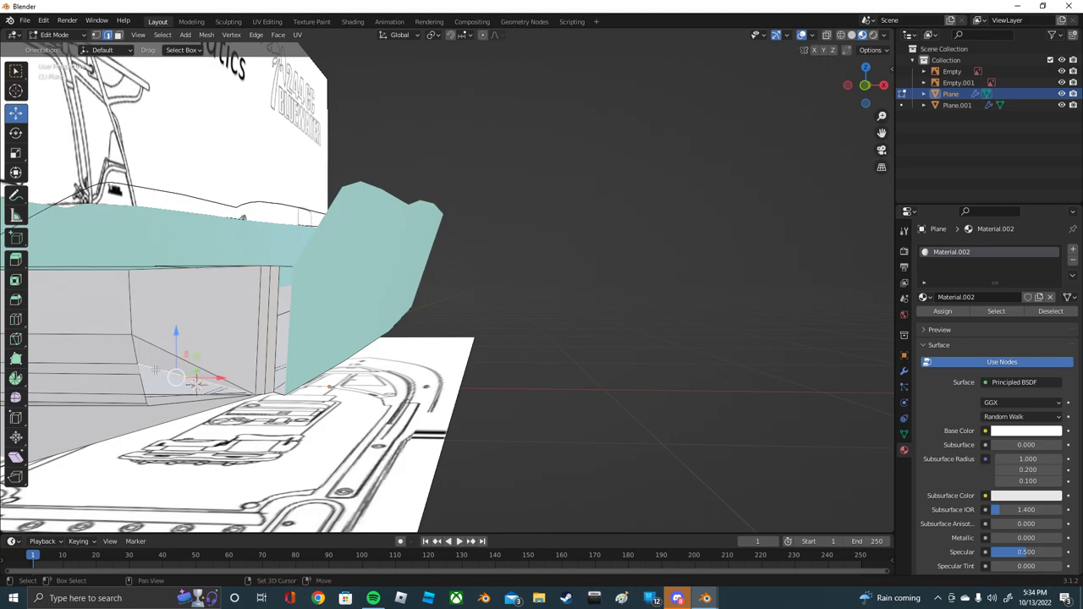
right_click(137, 396, "shift")
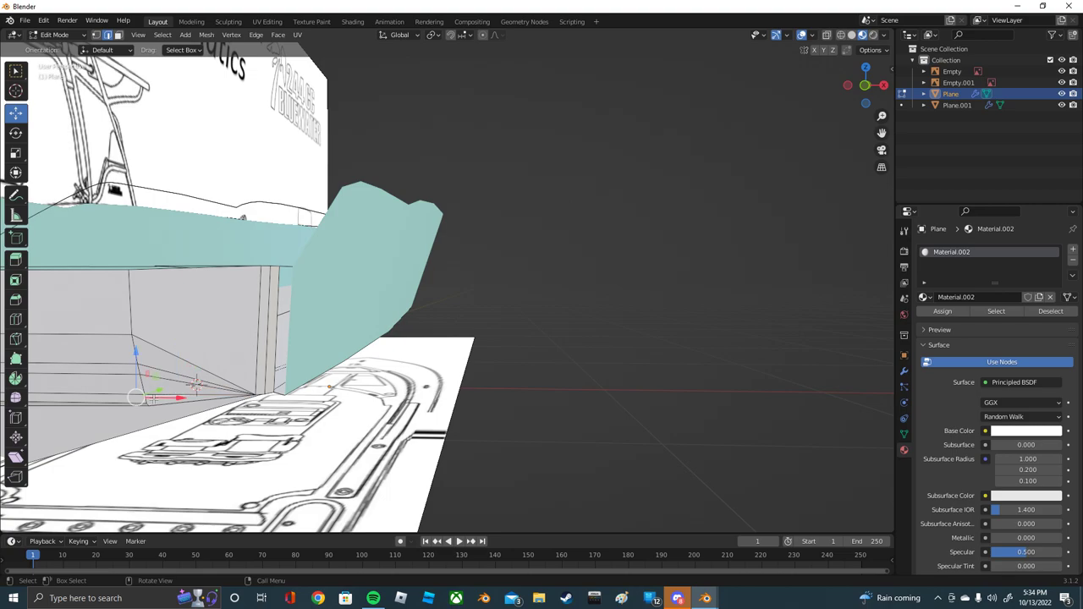
mouse_move(195, 385)
middle_mouse_down()
mouse_move(263, 359)
mouse_move(225, 330)
middle_mouse_up()
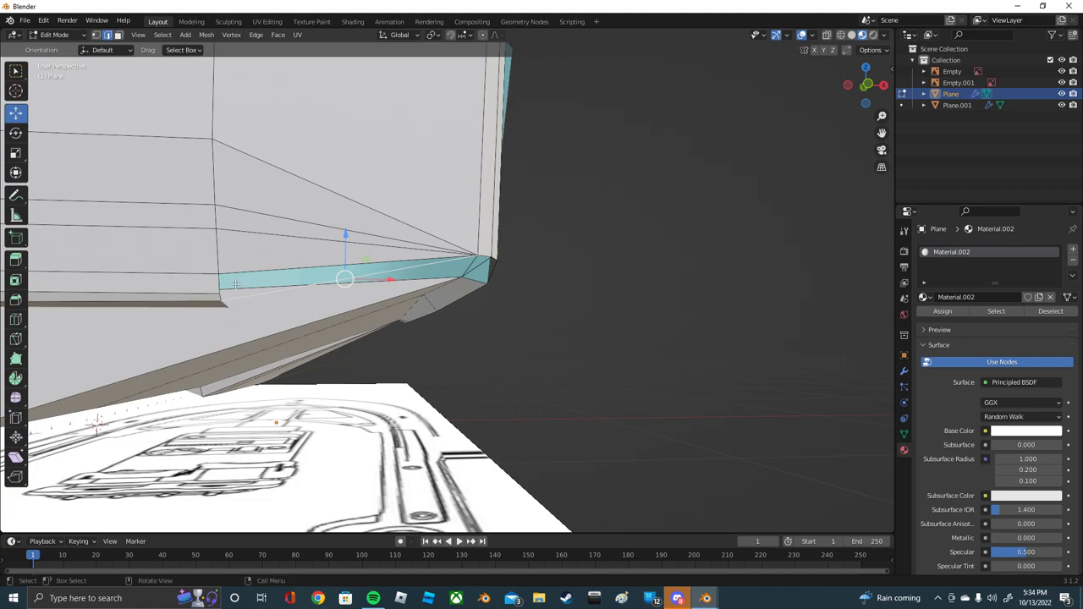
Step: Select the hull's thin lower edge strip, its far-end vertex, and the sliver face's corner
left_click(230, 302)
left_click(238, 297, "shift")
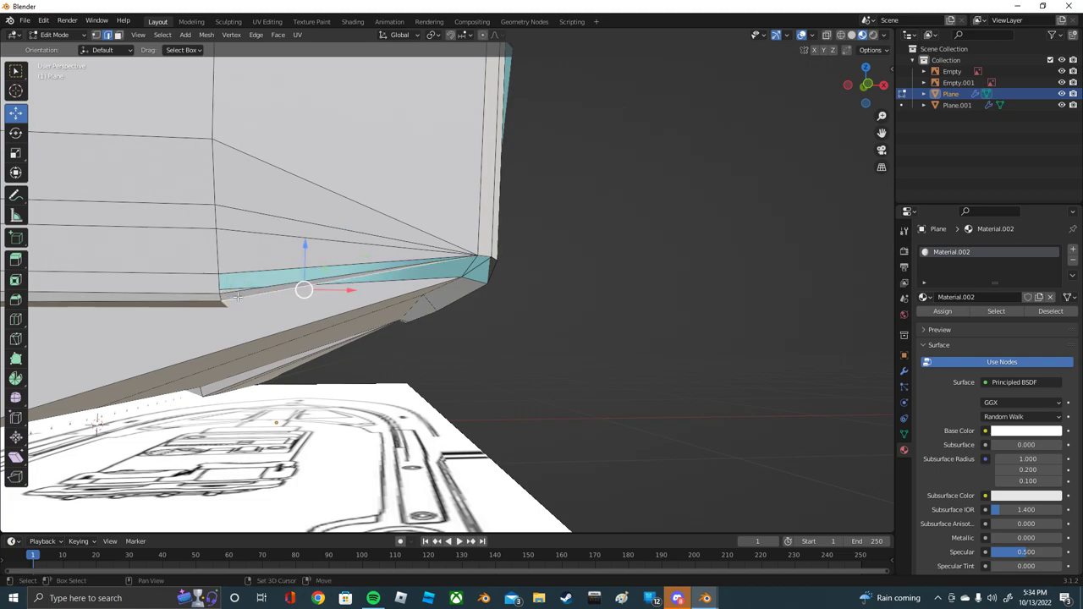
left_click(472, 266)
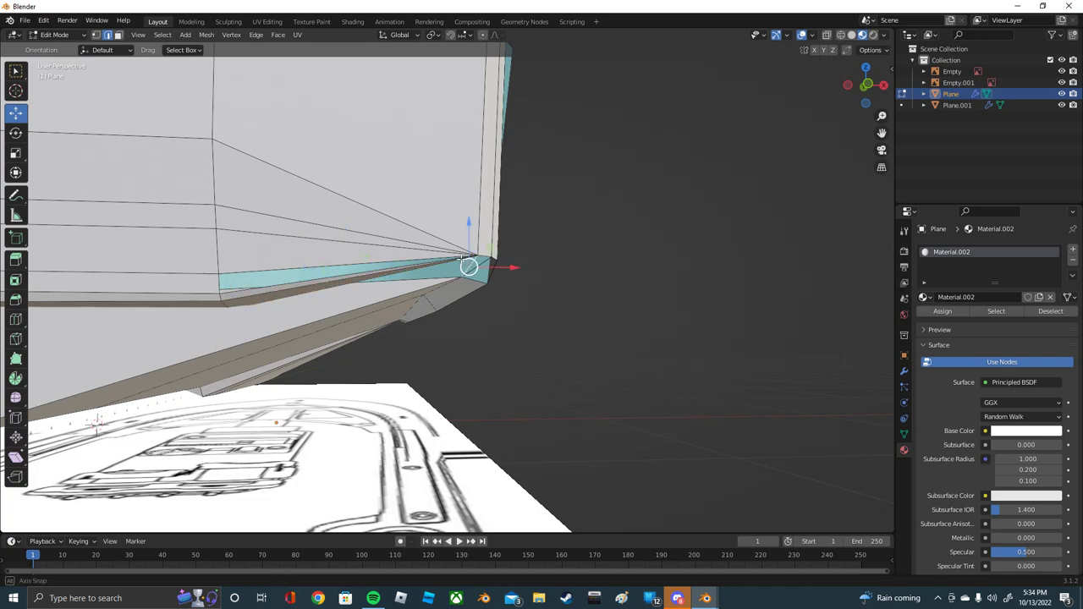
middle_click_drag(472, 265, 394, 240)
left_click(317, 217, "shift")
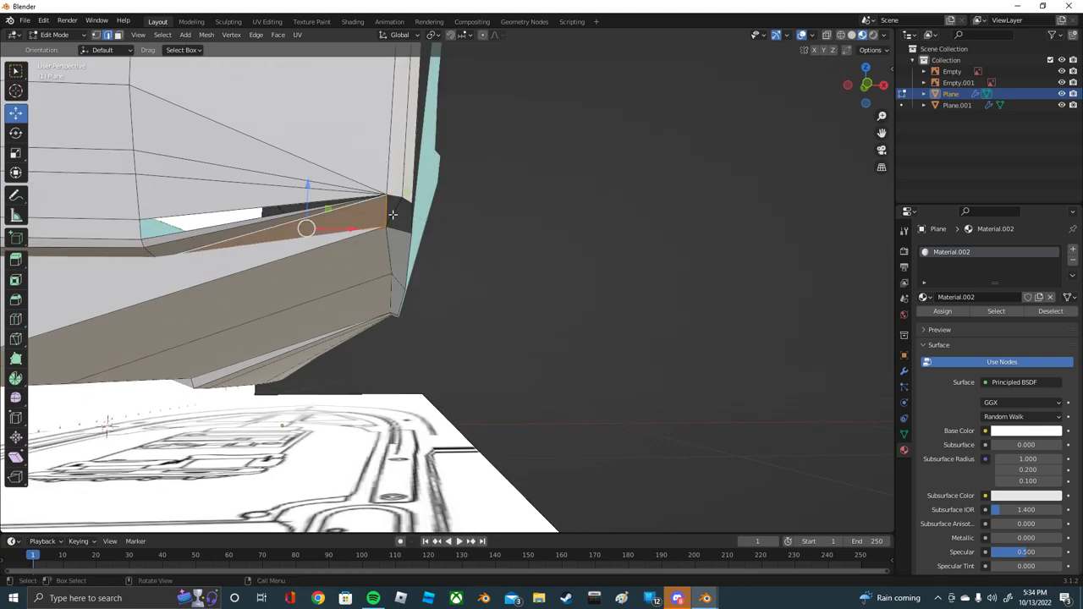
left_click(392, 214)
Step: Select stern edge vertices and check them against the schematics from the side
middle_click_drag(393, 215, 239, 205)
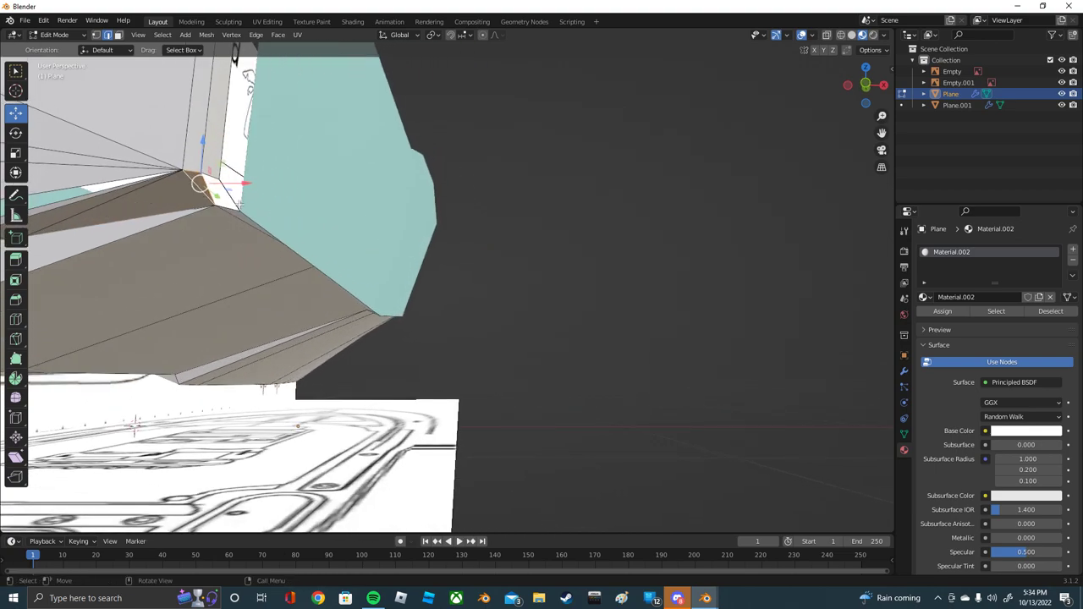
left_click(217, 195)
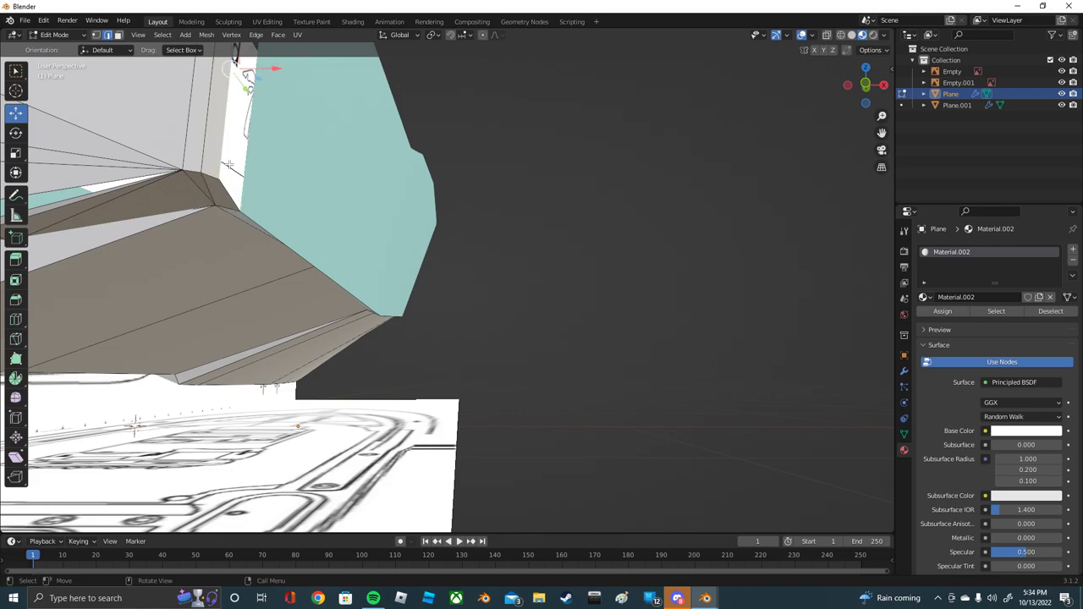
middle_click_drag(220, 167, 254, 184)
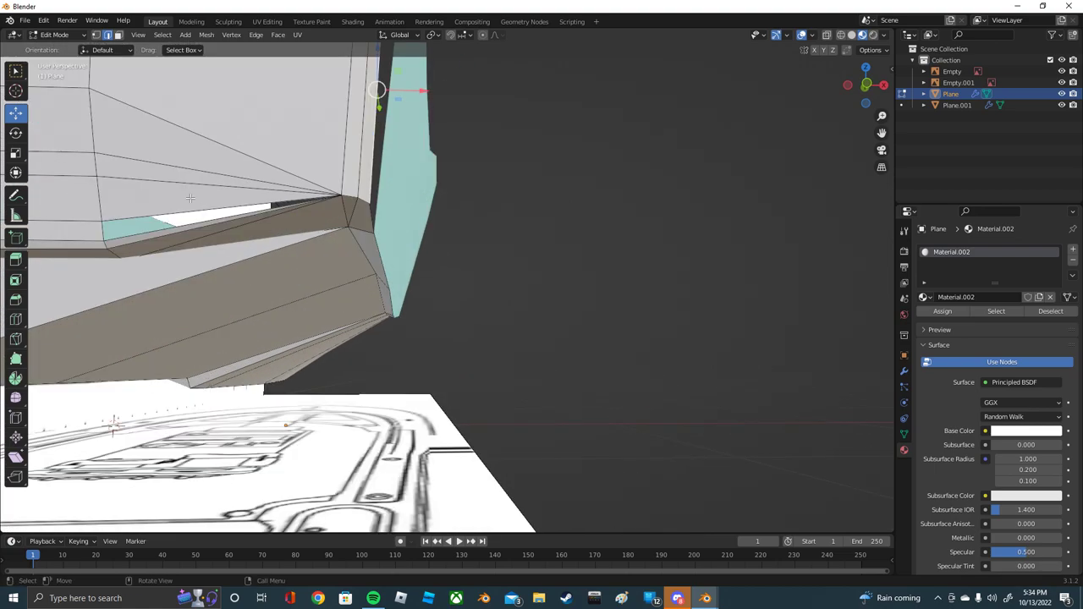
left_click(217, 206)
left_click(181, 206)
mouse_move(181, 206)
middle_mouse_down()
mouse_move(215, 211)
mouse_move(169, 194)
middle_mouse_up()
left_click(74, 36)
Step: In Object Mode, select the deck and hull and join them with Ctrl+J
left_click(61, 47)
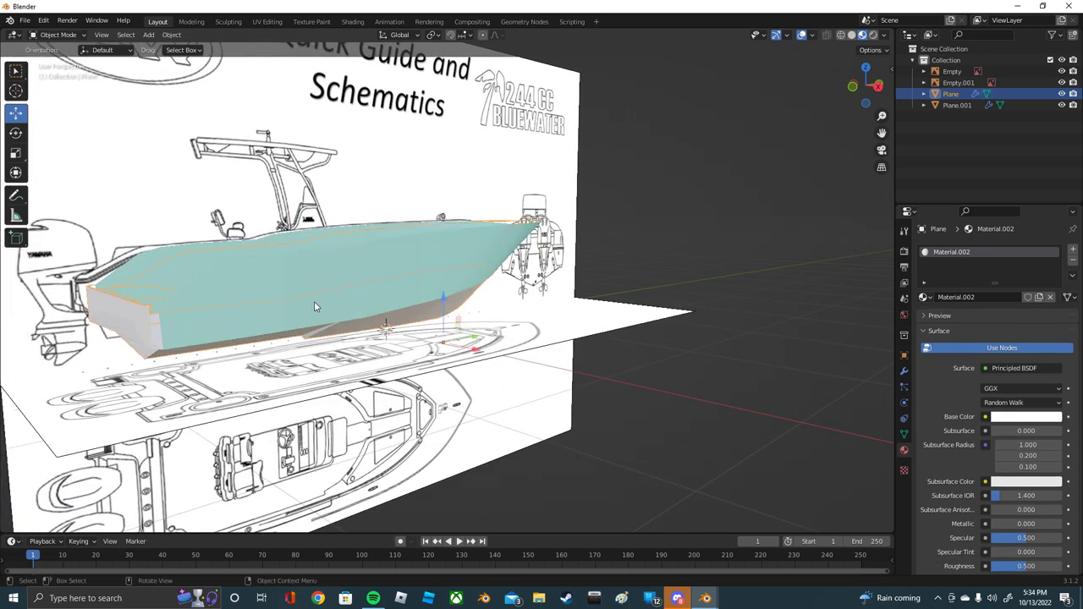
right_click(327, 308)
mouse_move(327, 308)
middle_mouse_down()
mouse_move(348, 287)
mouse_move(270, 239)
middle_mouse_up()
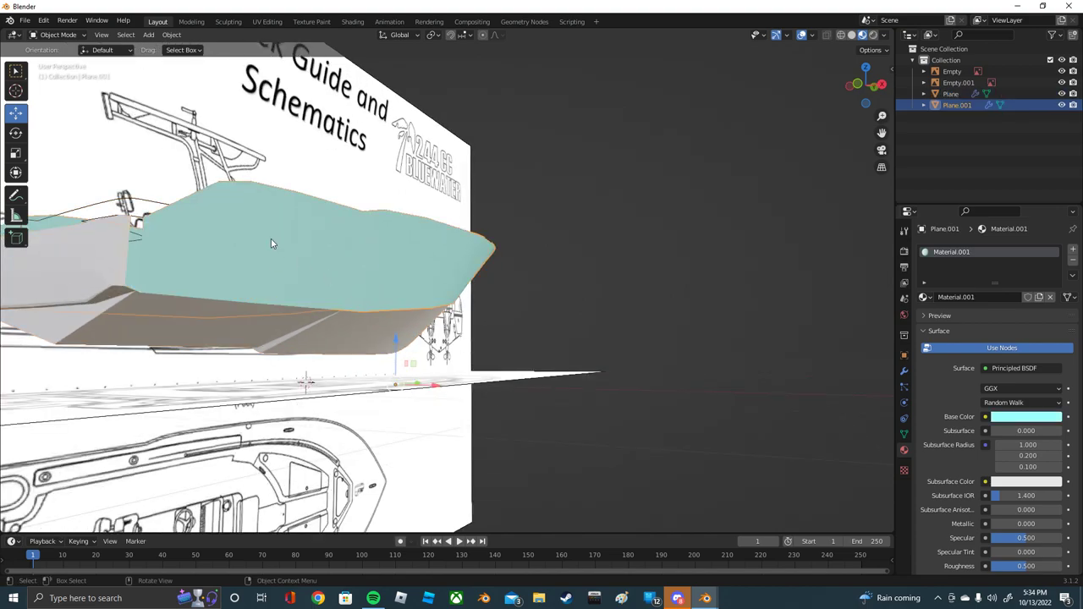
left_click(104, 259, "shift")
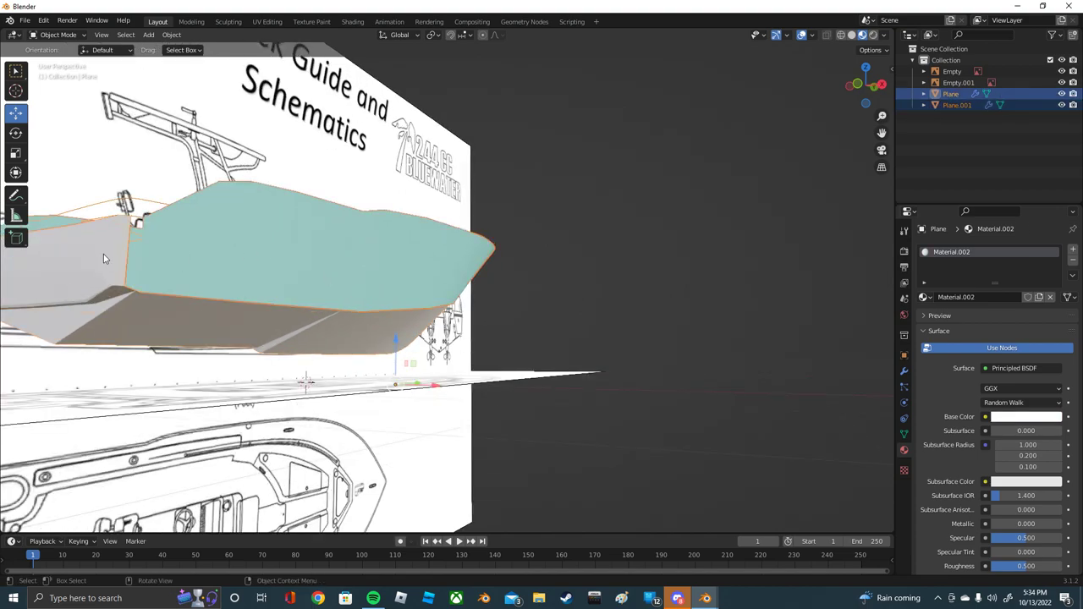
key("ctrl+j")
Step: Enter Edit Mode on the joined boat and frame the hull's stern
left_click(49, 37)
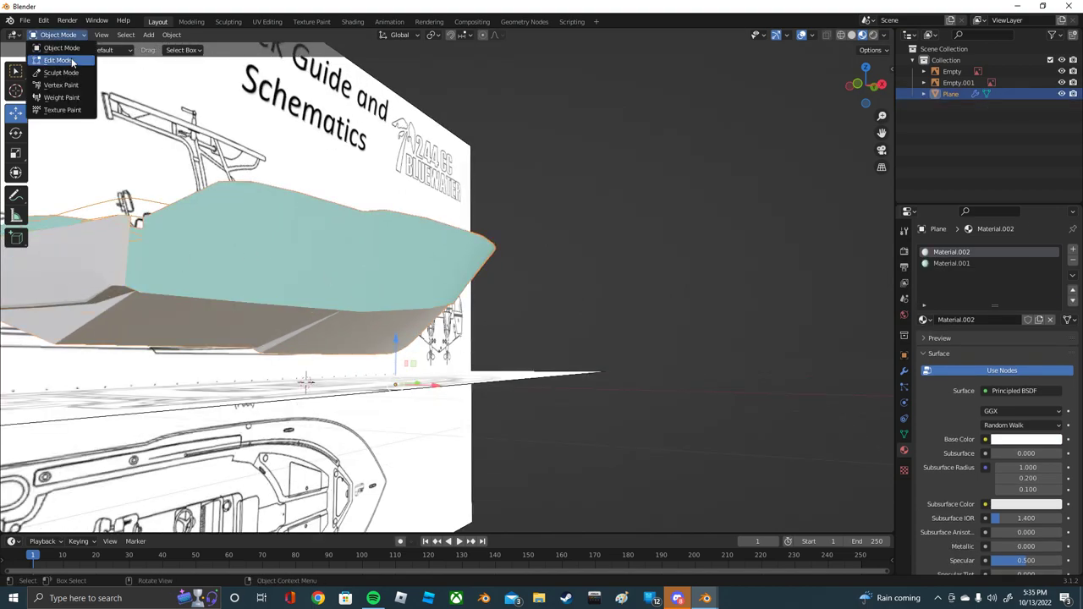
left_click(50, 59)
middle_click_drag(170, 212, 237, 217)
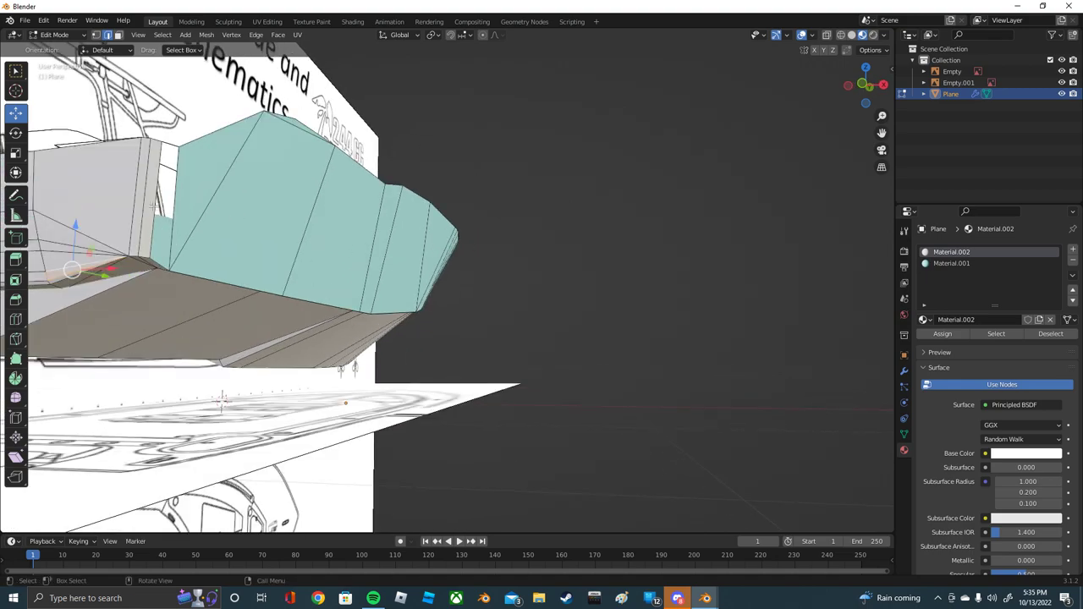
scroll(227, 214, "down", 3)
mouse_move(155, 206)
middle_mouse_down()
mouse_move(227, 214)
mouse_move(230, 173)
middle_mouse_up()
scroll(231, 174, "up", 2)
scroll(230, 174, "up", 3)
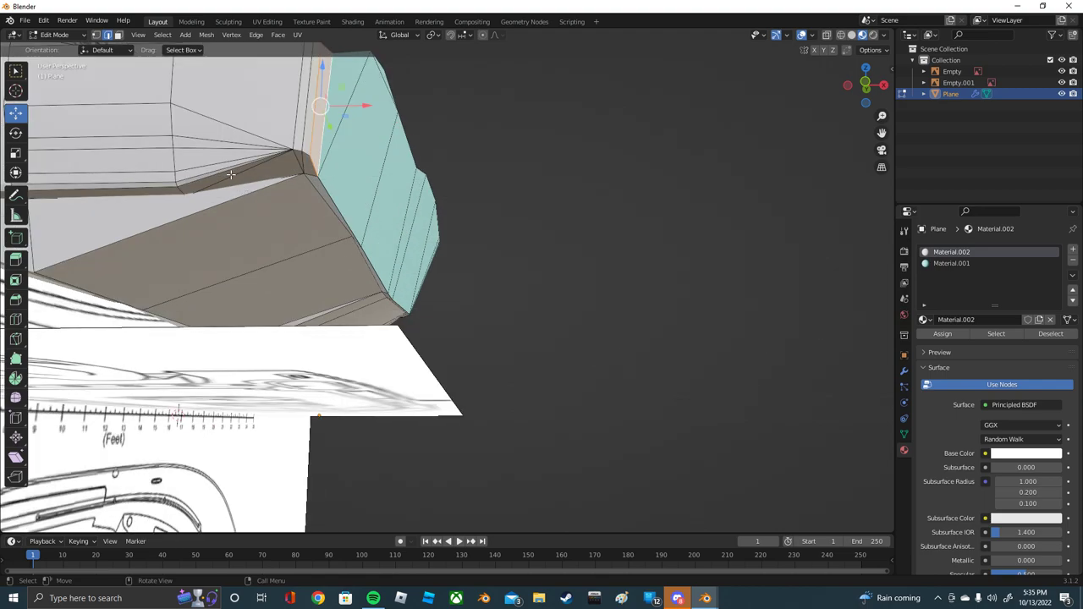
Step: Raise one stern vertex slightly, select a chine vertex, and return to Object Mode
left_click(95, 35, "shift")
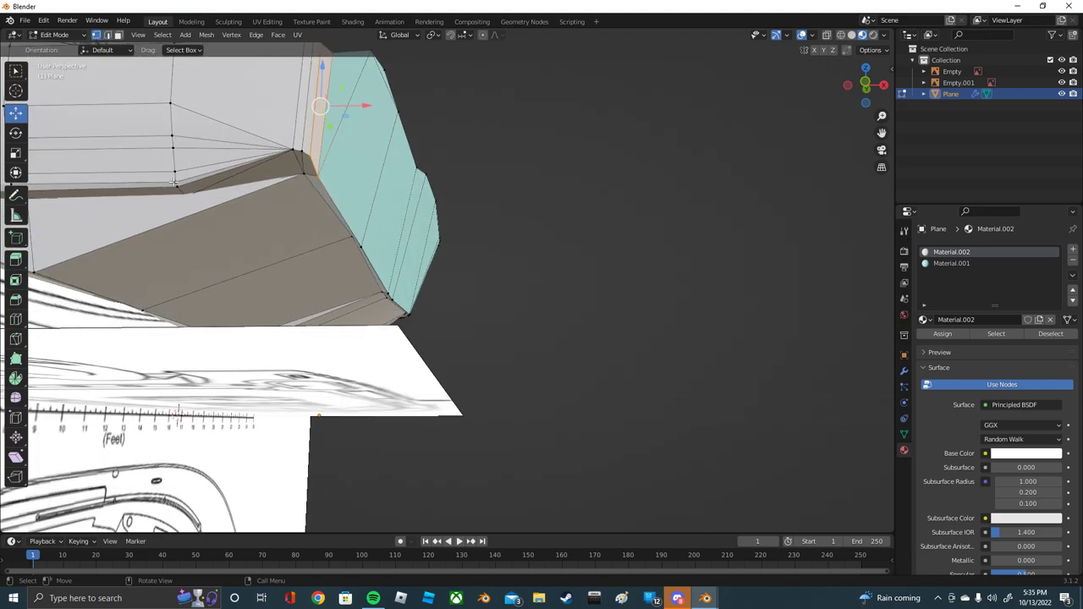
left_click(173, 180)
left_click_drag(175, 173, 178, 165)
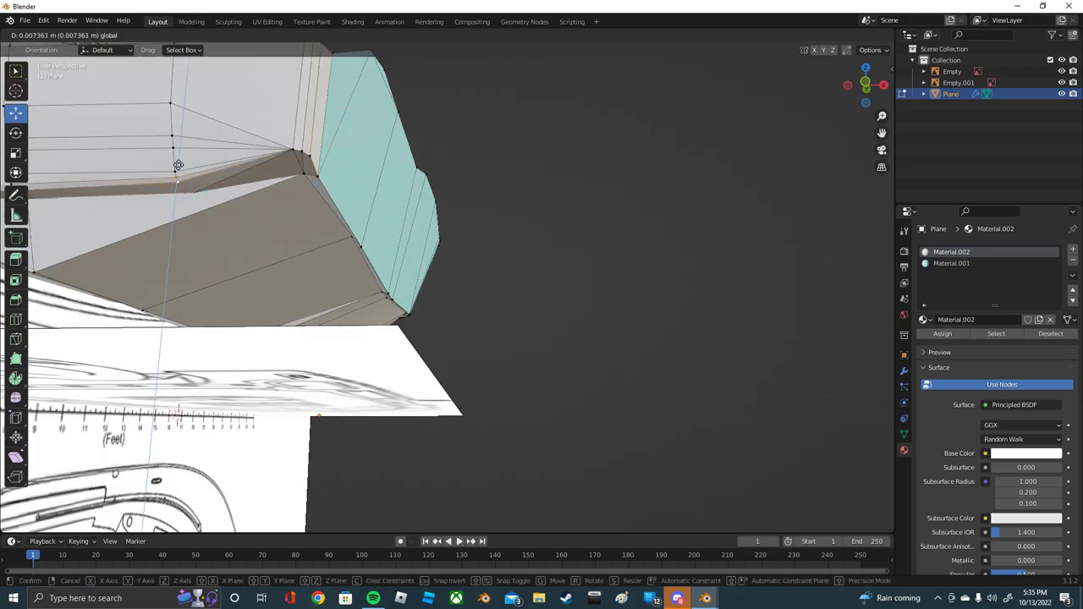
middle_click_drag(178, 165, 290, 187)
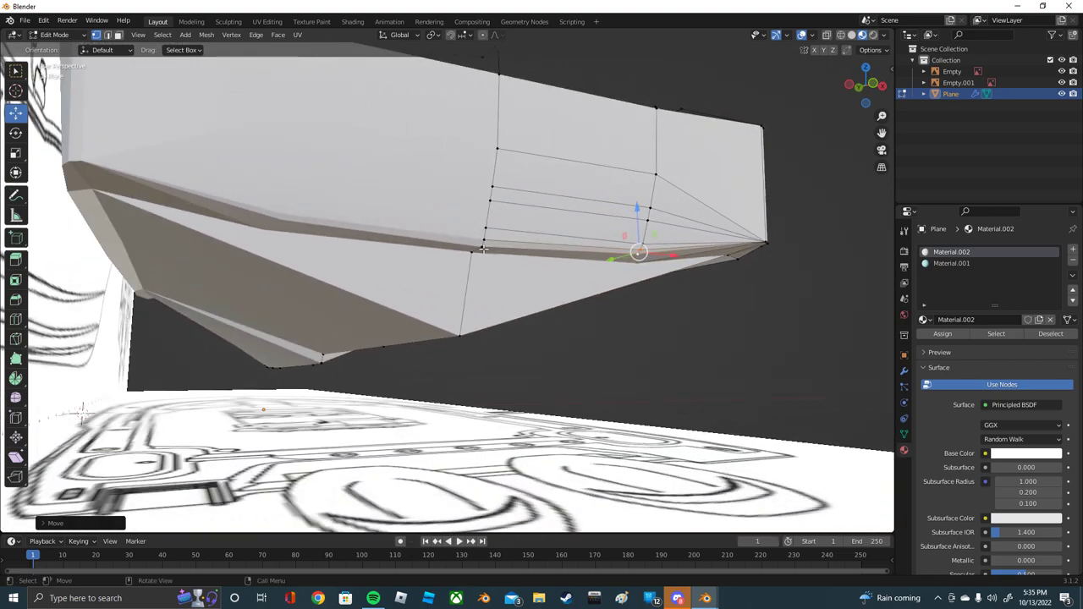
left_click(483, 248)
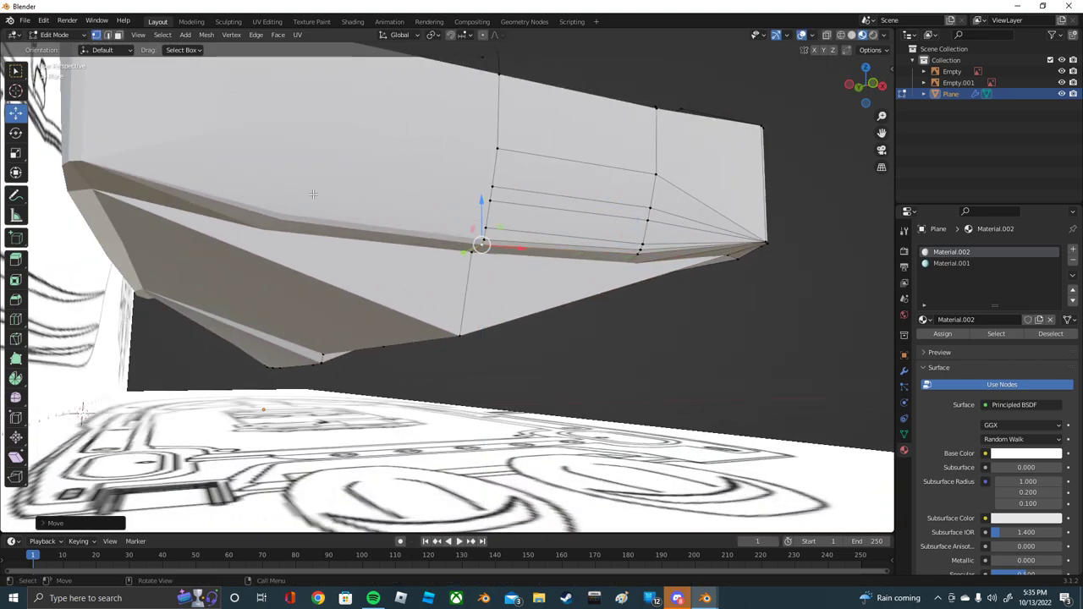
middle_click_drag(313, 194, 178, 152)
left_click(73, 39)
left_click(55, 44)
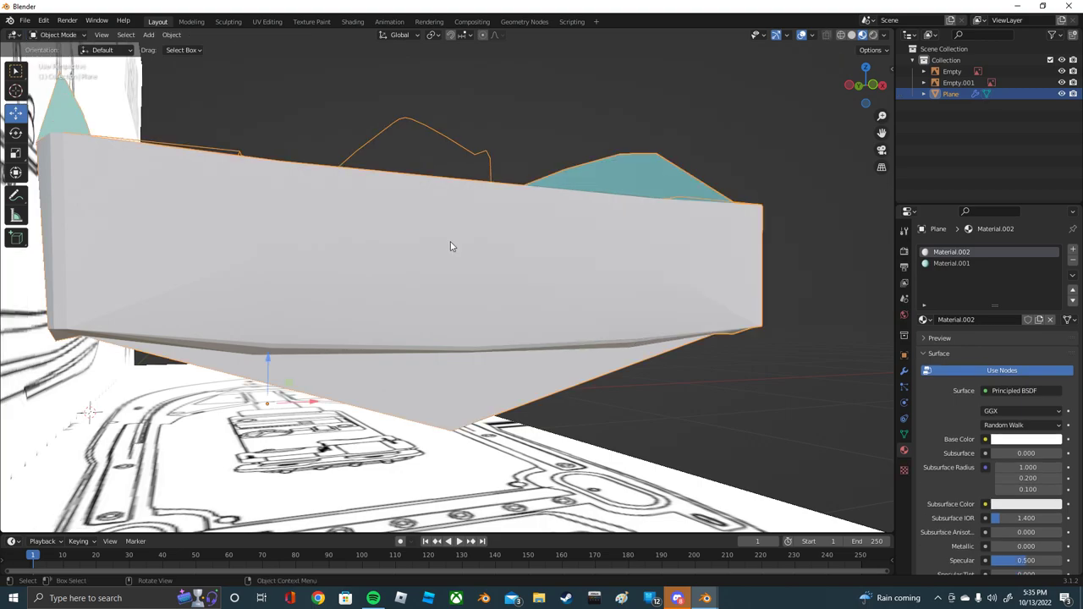
Step: Set the hull's Edge Split modifier angle to 30°
left_click(904, 372)
left_click(1035, 413)
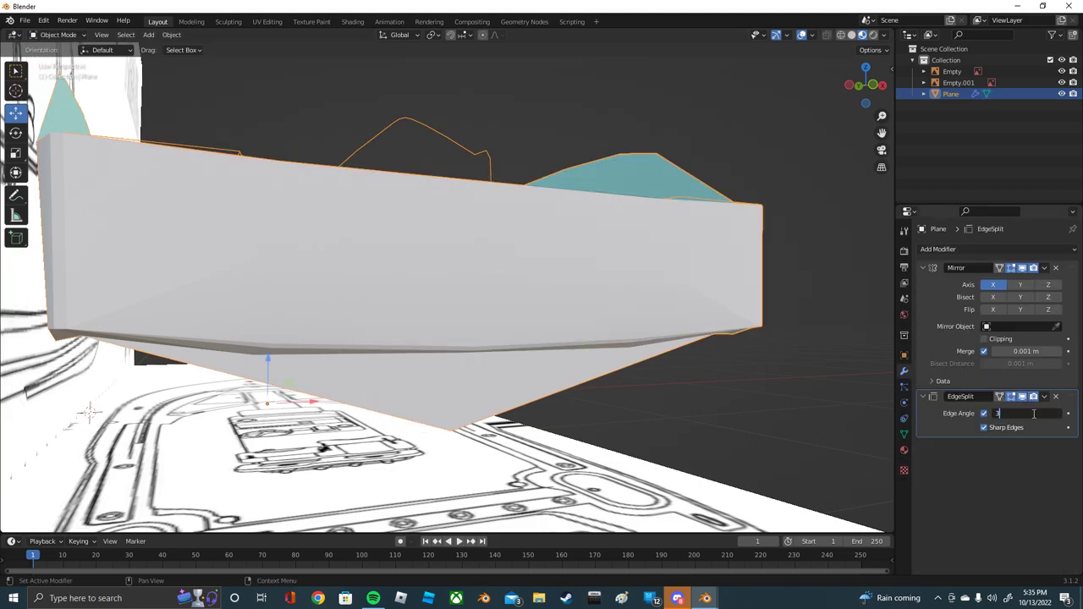
type("0")
key("Return")
mouse_move(846, 381)
middle_mouse_down()
mouse_move(564, 353)
mouse_move(493, 364)
middle_mouse_up()
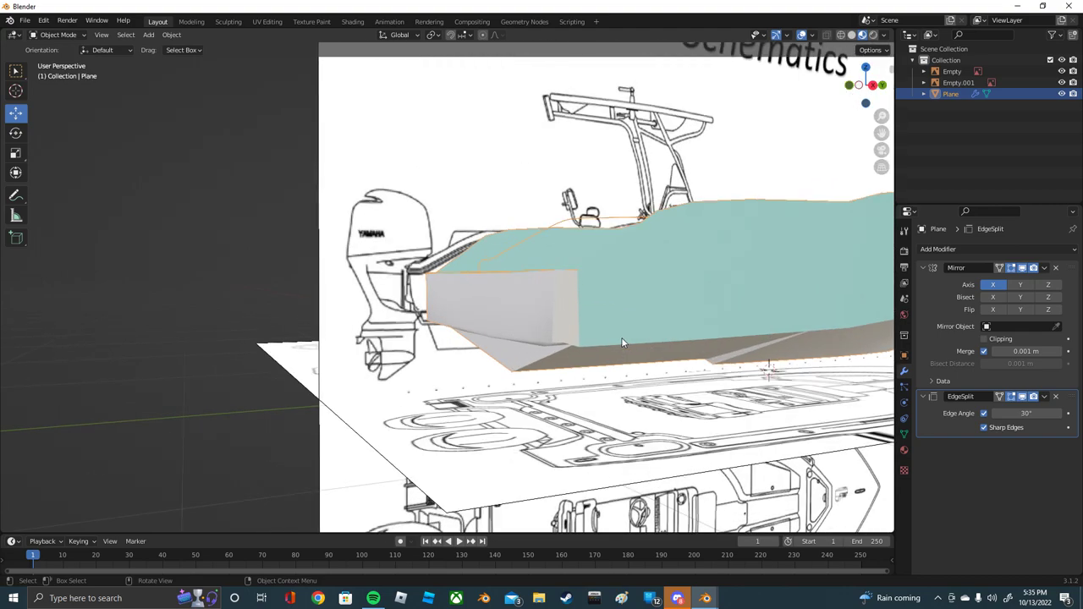
Step: Separate the selected stern faces into their own object, Plane.001
key("Tab")
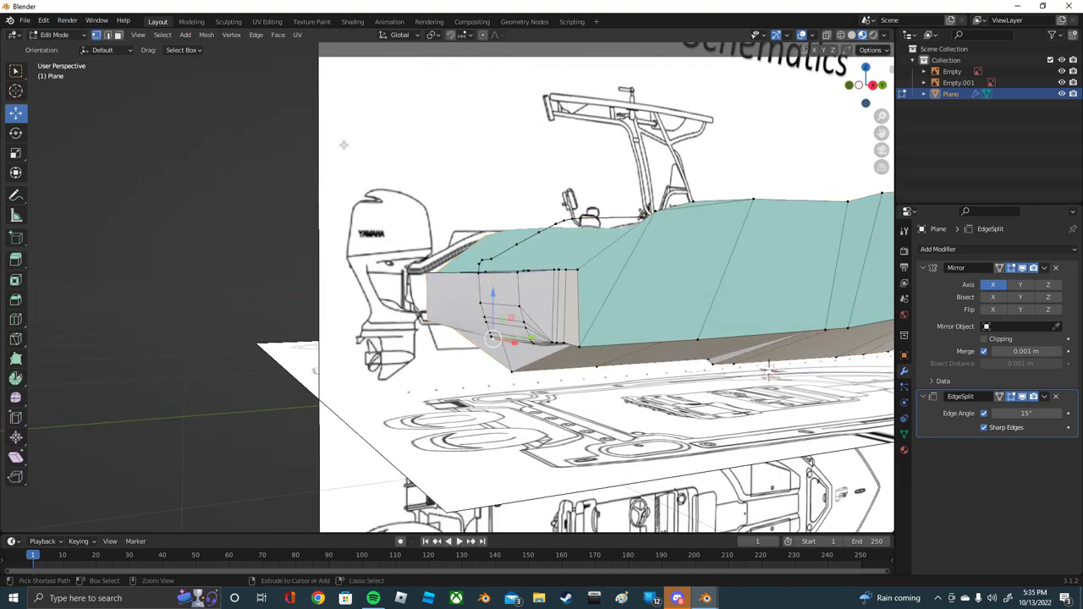
key("p")
left_click(452, 310)
key("Tab")
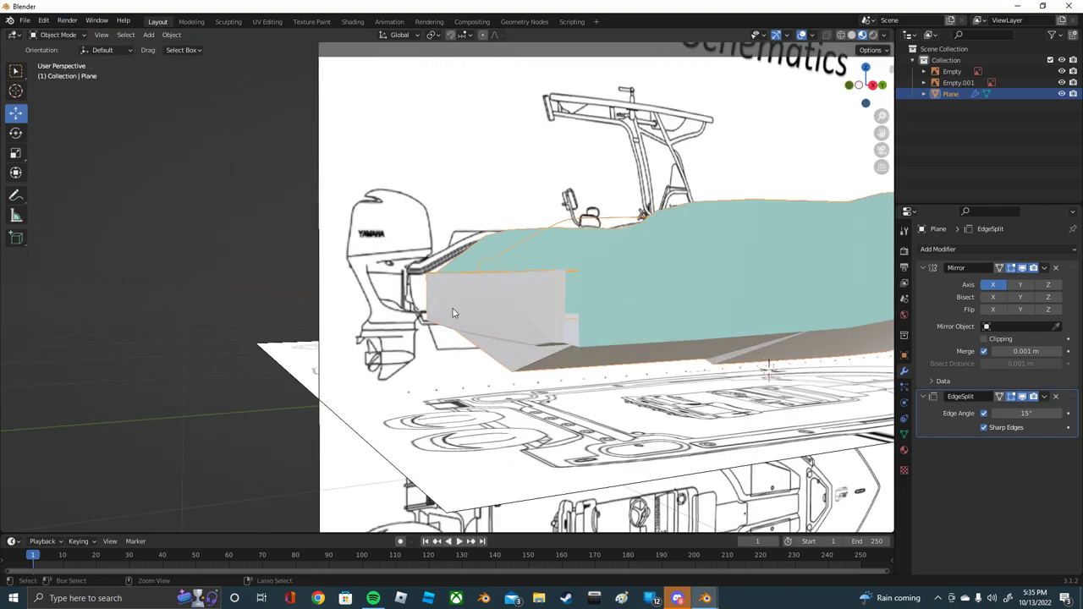
Step: Back in hull Edit Mode, select the leftover stern faces and remove them
left_click(57, 35)
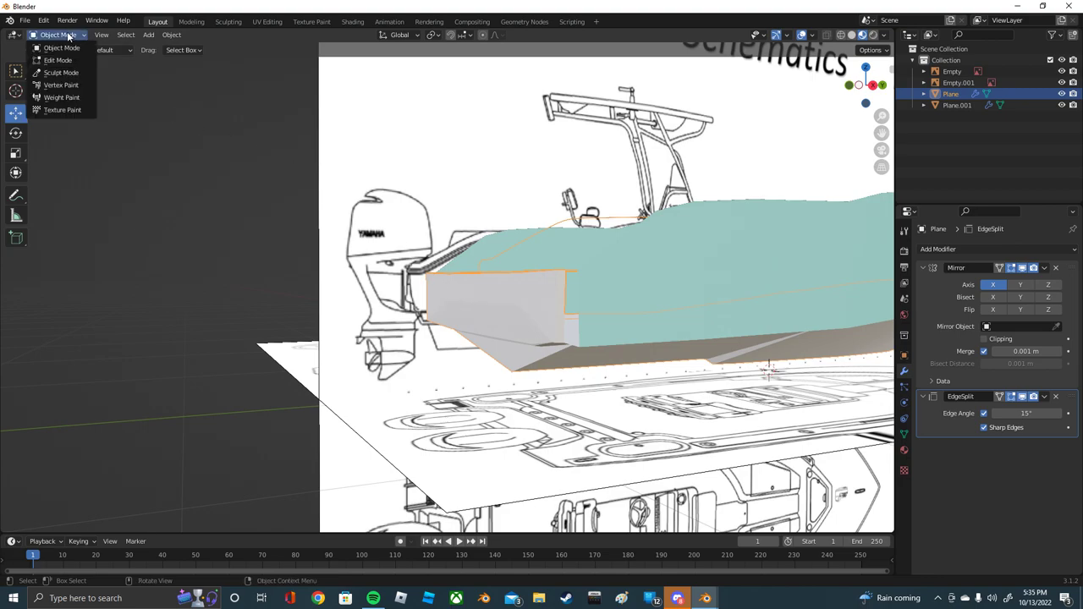
left_click(59, 61)
middle_click_drag(212, 136, 350, 188)
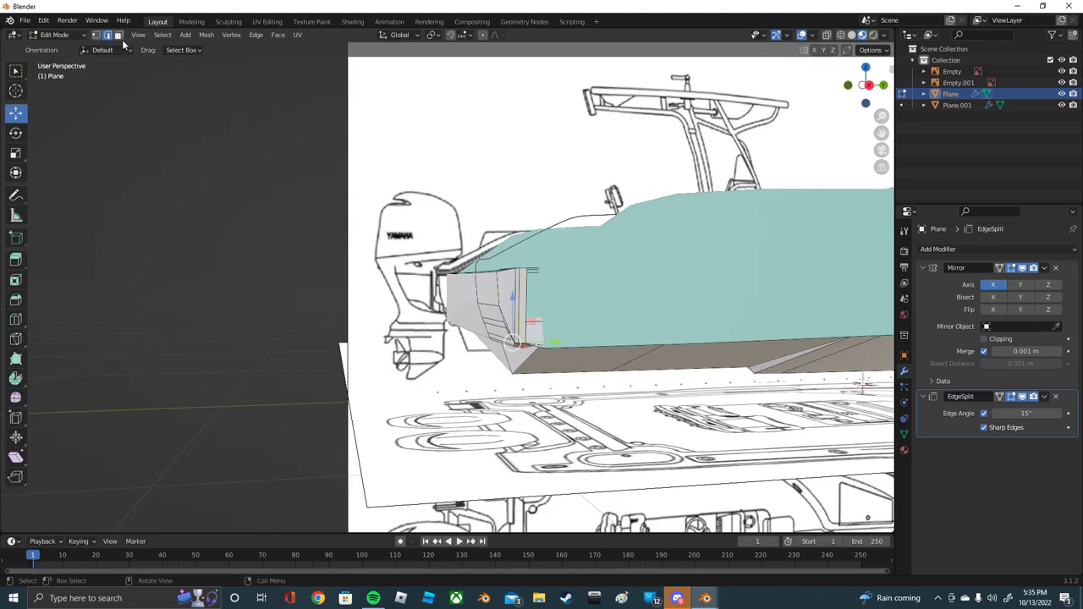
left_click(118, 35)
middle_click_drag(474, 271, 525, 296)
left_click(529, 294)
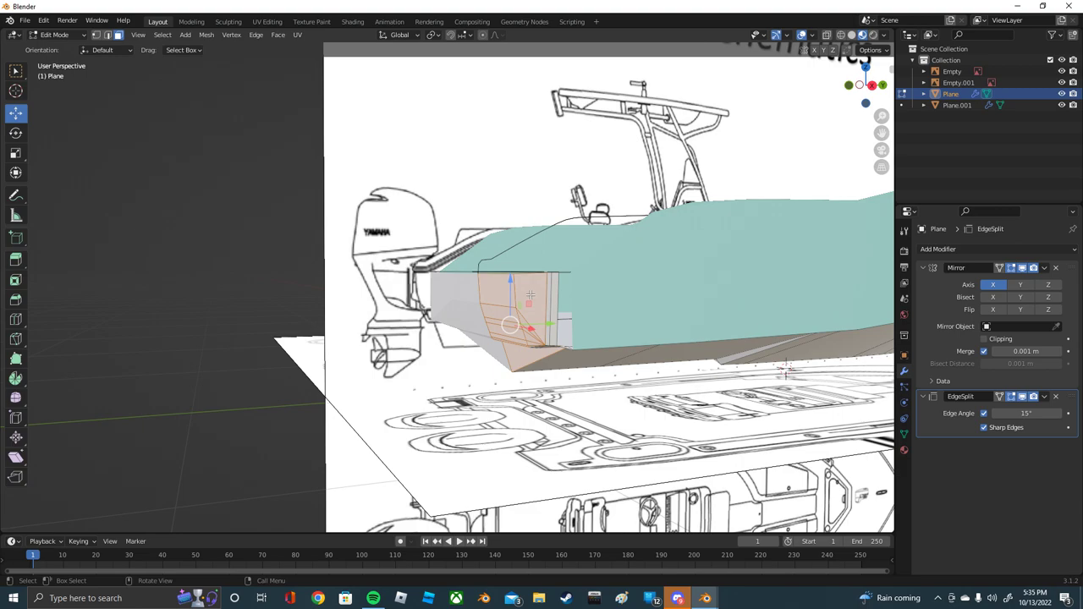
left_click(534, 372, "shift")
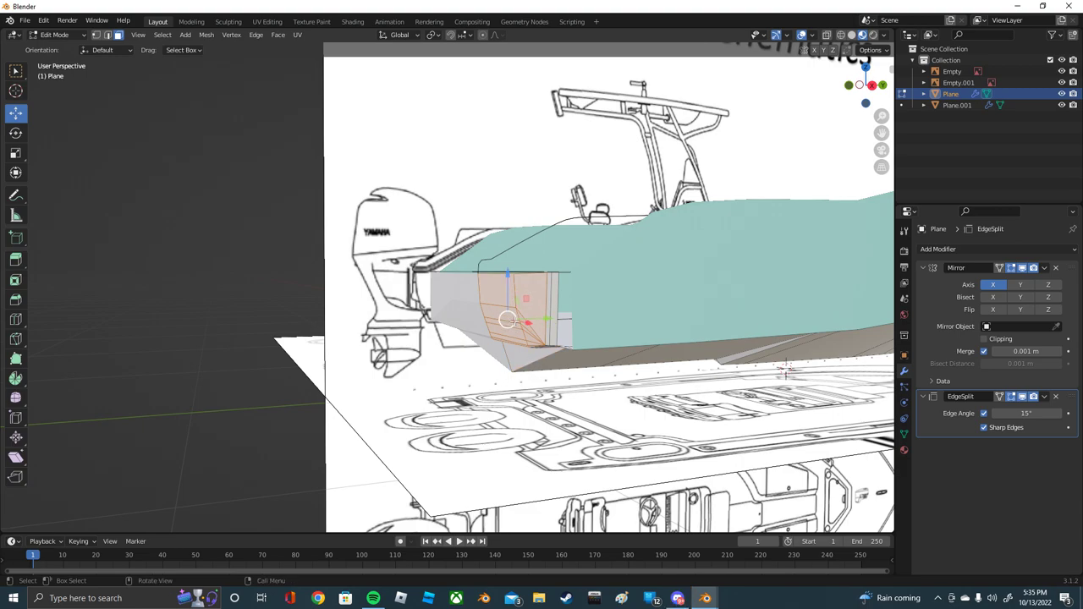
key("h")
mouse_move(552, 316)
middle_mouse_down()
mouse_move(703, 319)
mouse_move(468, 264)
middle_mouse_up()
Step: Slide the stern-bottom keel vertex along the X axis
left_click(96, 35)
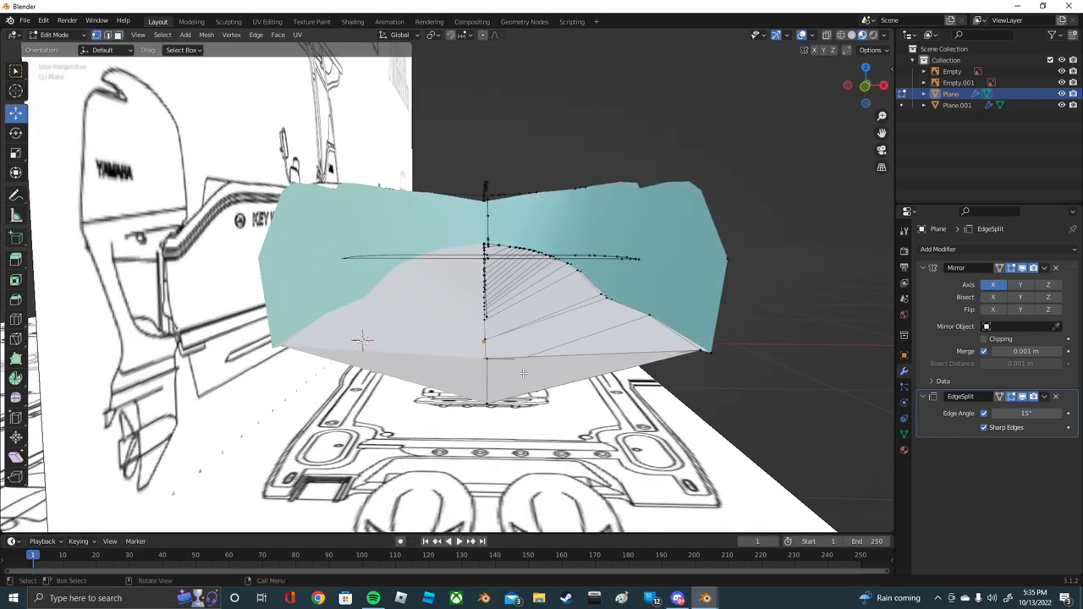
left_click(487, 358)
left_click_drag(521, 360, 496, 378)
middle_click_drag(497, 378, 592, 364)
scroll(592, 364, "up", 3)
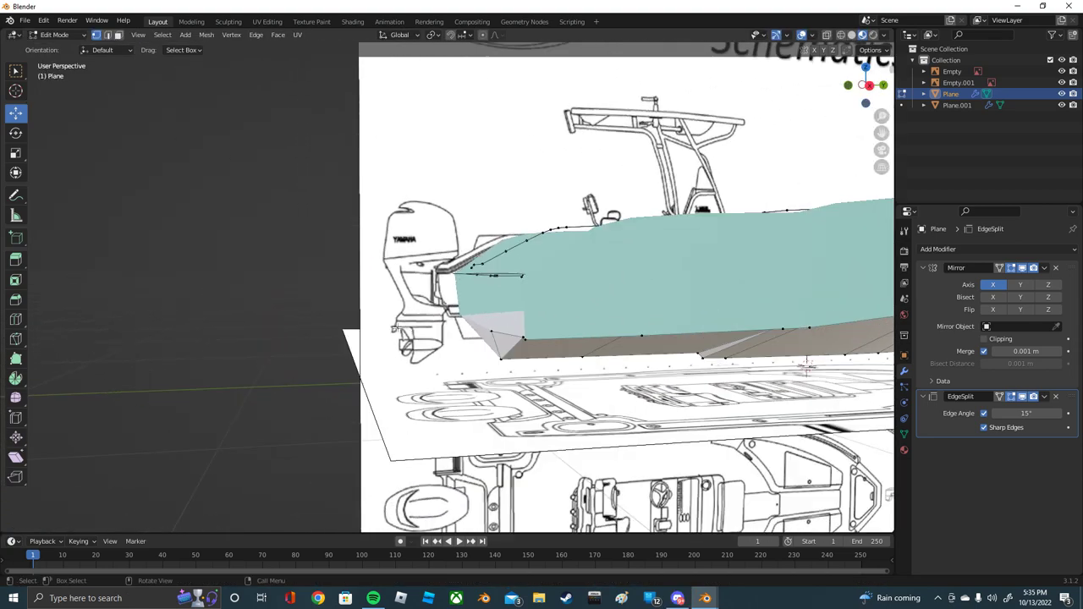
Step: Return to Object Mode and deselect everything to view the finished hull
left_click(55, 35)
left_click(51, 23)
scroll(369, 246, "down", 3)
left_click(367, 250)
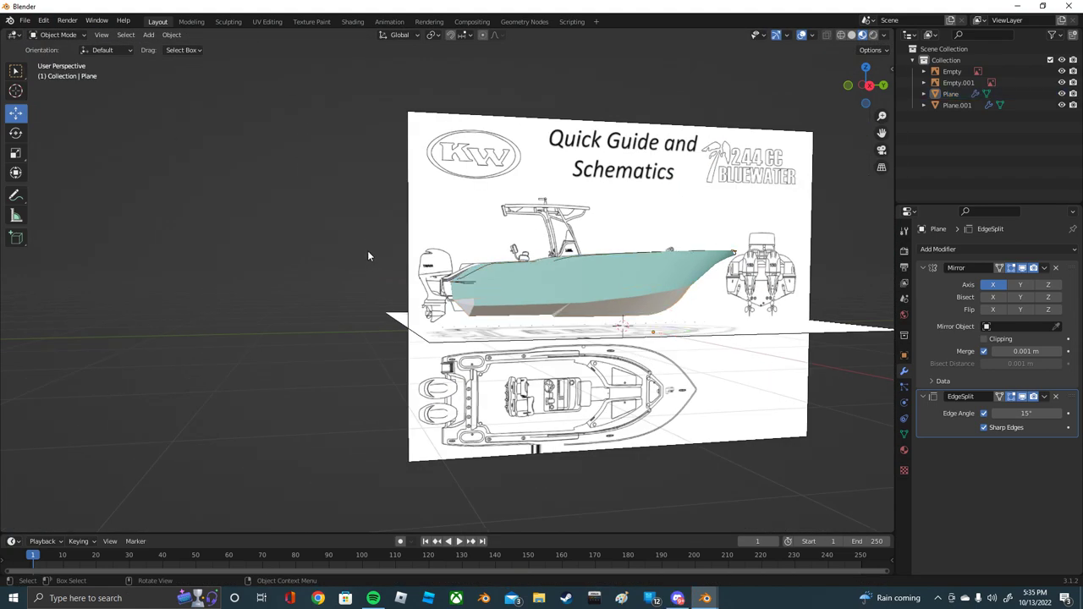
scroll(367, 250, "up", 3)
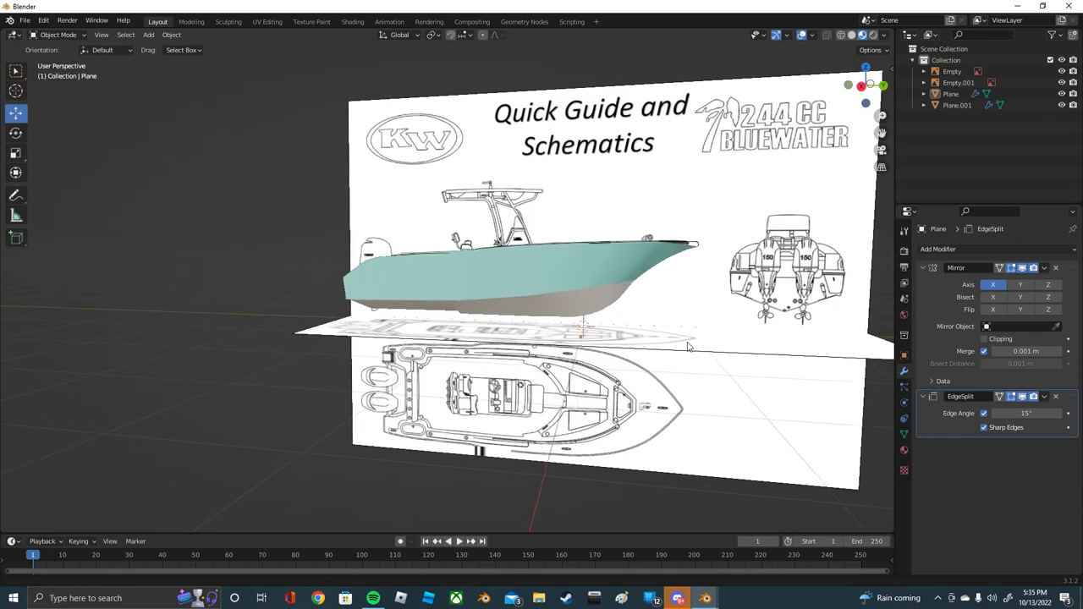